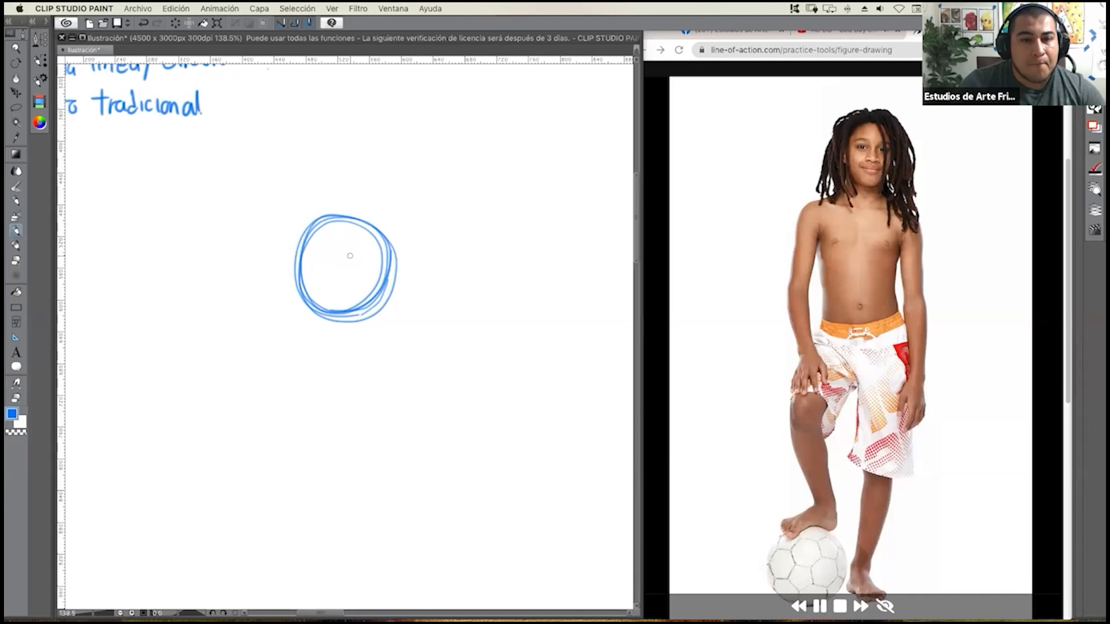
Draw a vertical center line through the head circle and sketch the jaw tapering down to the chin.
{"action": "left_click_drag", "start_coordinate": [351, 256], "coordinate": [348, 310]}
{"action": "left_click_drag", "start_coordinate": [351, 222], "coordinate": [346, 336]}
{"action": "mouse_move", "coordinate": [354, 210]}
{"action": "left_mouse_down"}
{"action": "mouse_move", "coordinate": [346, 337]}
{"action": "mouse_move", "coordinate": [348, 323]}
{"action": "left_mouse_up"}
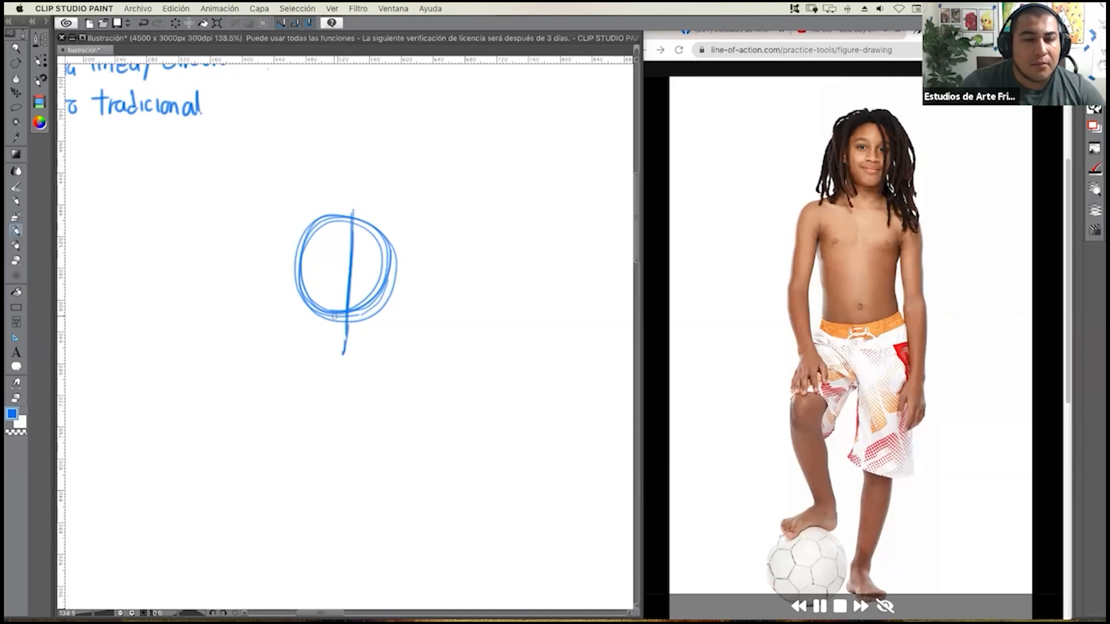
{"action": "mouse_move", "coordinate": [295, 282]}
{"action": "left_mouse_down"}
{"action": "mouse_move", "coordinate": [304, 330]}
{"action": "mouse_move", "coordinate": [328, 348]}
{"action": "mouse_move", "coordinate": [378, 329]}
{"action": "left_mouse_up"}
{"action": "left_click_drag", "start_coordinate": [393, 278], "coordinate": [376, 332]}
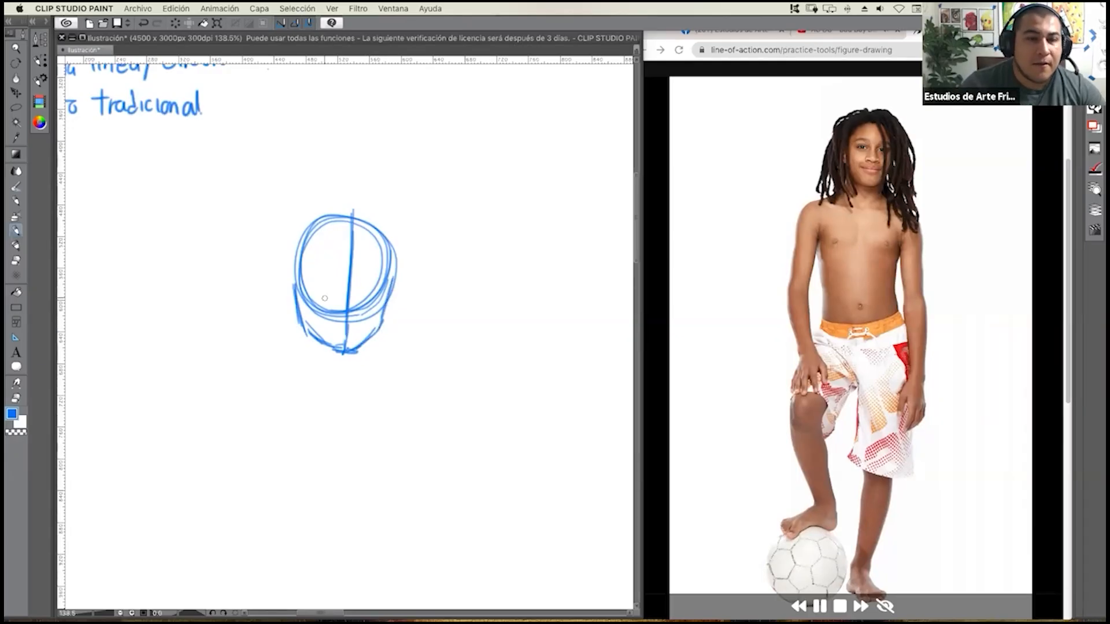
Reinforce the cheek and jaw contours on both sides of the face with repeated strokes.
{"action": "left_click_drag", "start_coordinate": [297, 268], "coordinate": [296, 300]}
{"action": "left_click_drag", "start_coordinate": [298, 255], "coordinate": [306, 337]}
{"action": "left_click_drag", "start_coordinate": [382, 328], "coordinate": [358, 349]}
{"action": "mouse_move", "coordinate": [395, 265]}
{"action": "left_mouse_down"}
{"action": "mouse_move", "coordinate": [382, 323]}
{"action": "mouse_move", "coordinate": [386, 313]}
{"action": "left_mouse_up"}
{"action": "left_click_drag", "start_coordinate": [393, 229], "coordinate": [387, 296]}
{"action": "left_click_drag", "start_coordinate": [400, 236], "coordinate": [399, 262]}
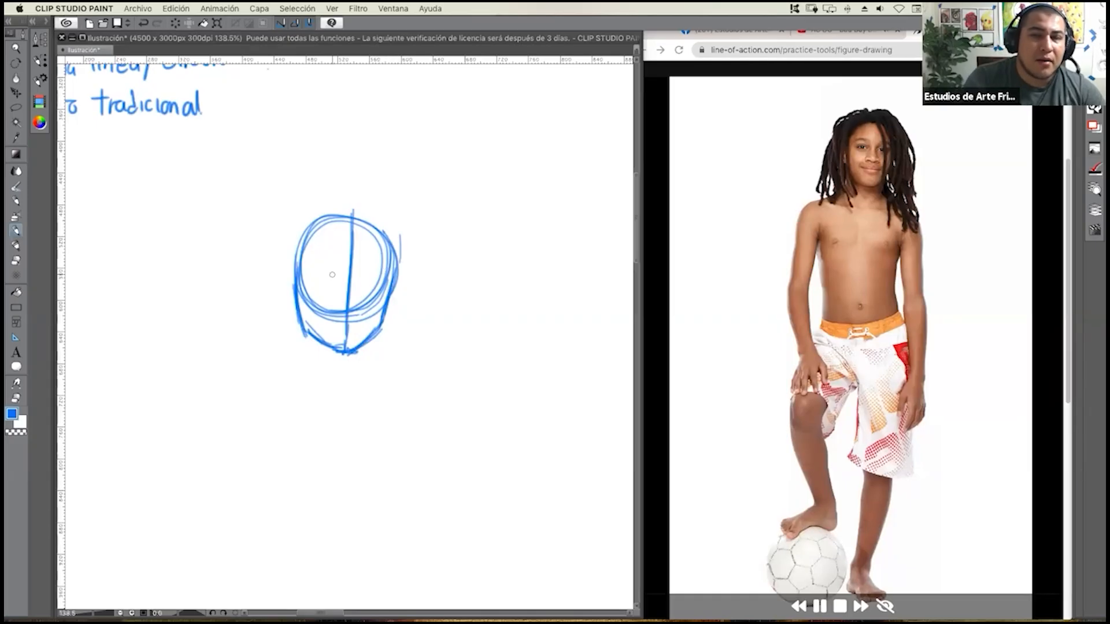
Add a curved eye line across the face and sketch the rounded hair volume around the head circle.
{"action": "mouse_move", "coordinate": [289, 277]}
{"action": "left_mouse_down"}
{"action": "mouse_move", "coordinate": [383, 272]}
{"action": "mouse_move", "coordinate": [388, 281]}
{"action": "left_mouse_up"}
{"action": "mouse_move", "coordinate": [283, 277]}
{"action": "left_mouse_down"}
{"action": "mouse_move", "coordinate": [400, 279]}
{"action": "mouse_move", "coordinate": [402, 232]}
{"action": "mouse_move", "coordinate": [396, 277]}
{"action": "left_mouse_up"}
{"action": "left_click_drag", "start_coordinate": [406, 207], "coordinate": [399, 282]}
{"action": "left_click_drag", "start_coordinate": [371, 185], "coordinate": [408, 231]}
{"action": "mouse_move", "coordinate": [371, 185]}
{"action": "left_mouse_down"}
{"action": "mouse_move", "coordinate": [305, 187]}
{"action": "mouse_move", "coordinate": [278, 229]}
{"action": "mouse_move", "coordinate": [286, 283]}
{"action": "left_mouse_up"}
{"action": "mouse_move", "coordinate": [303, 196]}
{"action": "left_mouse_down"}
{"action": "mouse_move", "coordinate": [289, 300]}
{"action": "mouse_move", "coordinate": [284, 231]}
{"action": "left_mouse_up"}
{"action": "mouse_move", "coordinate": [279, 272]}
{"action": "left_mouse_down"}
{"action": "mouse_move", "coordinate": [372, 182]}
{"action": "mouse_move", "coordinate": [398, 217]}
{"action": "left_mouse_up"}
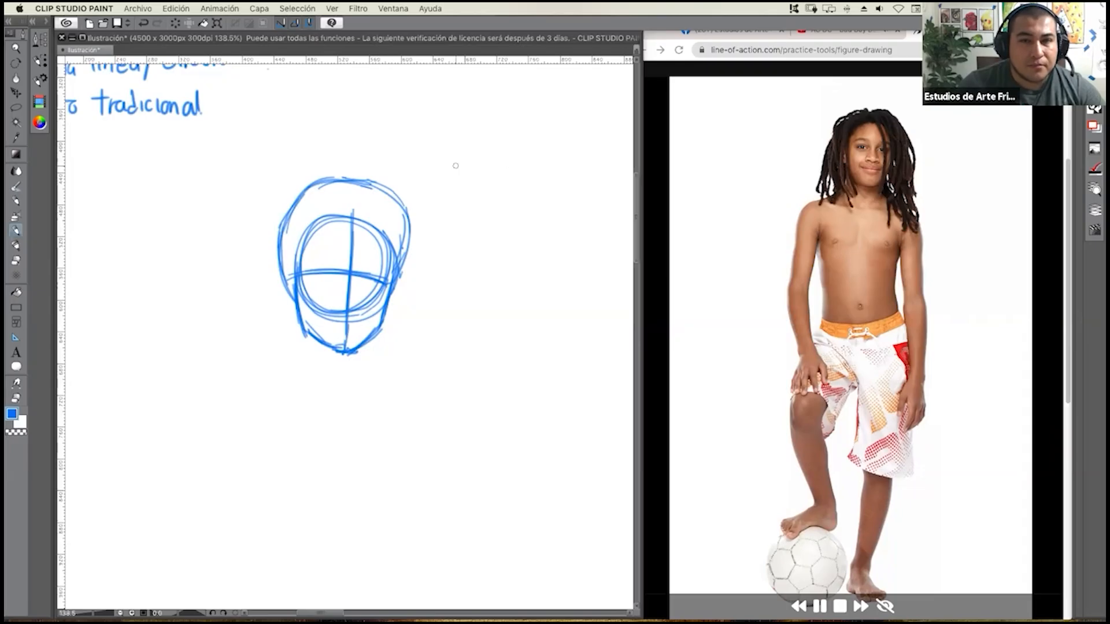
Reinforce the hairline and draw the first dreadlock from the parting down the right side of the face, shaded with hatching.
{"action": "mouse_move", "coordinate": [300, 233]}
{"action": "left_mouse_down"}
{"action": "mouse_move", "coordinate": [336, 207]}
{"action": "mouse_move", "coordinate": [358, 220]}
{"action": "left_mouse_up"}
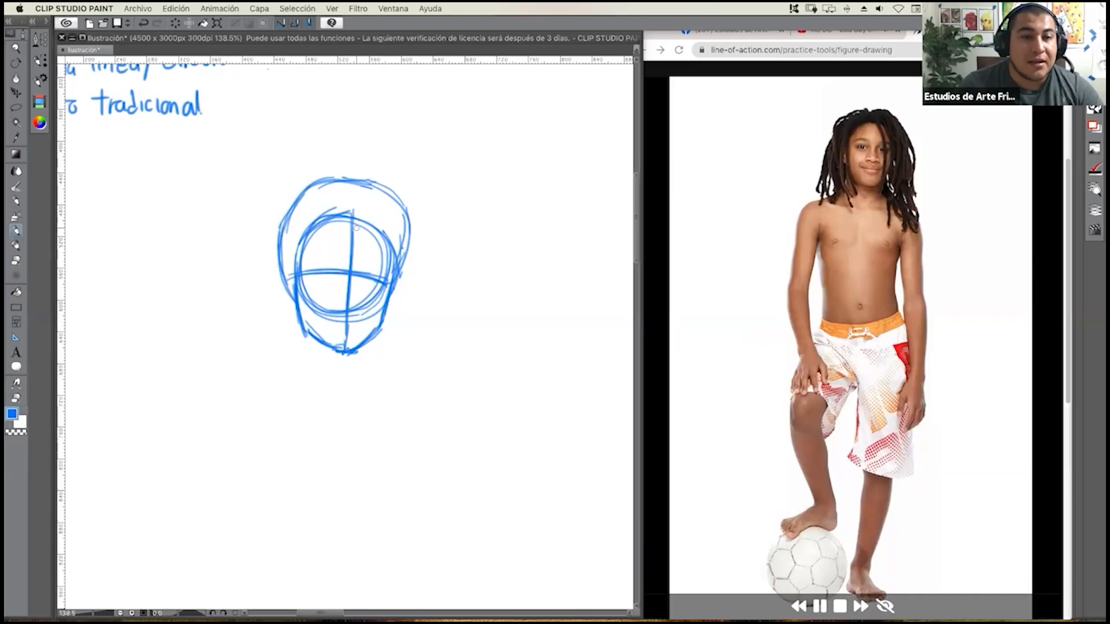
{"action": "left_click_drag", "start_coordinate": [360, 214], "coordinate": [354, 215]}
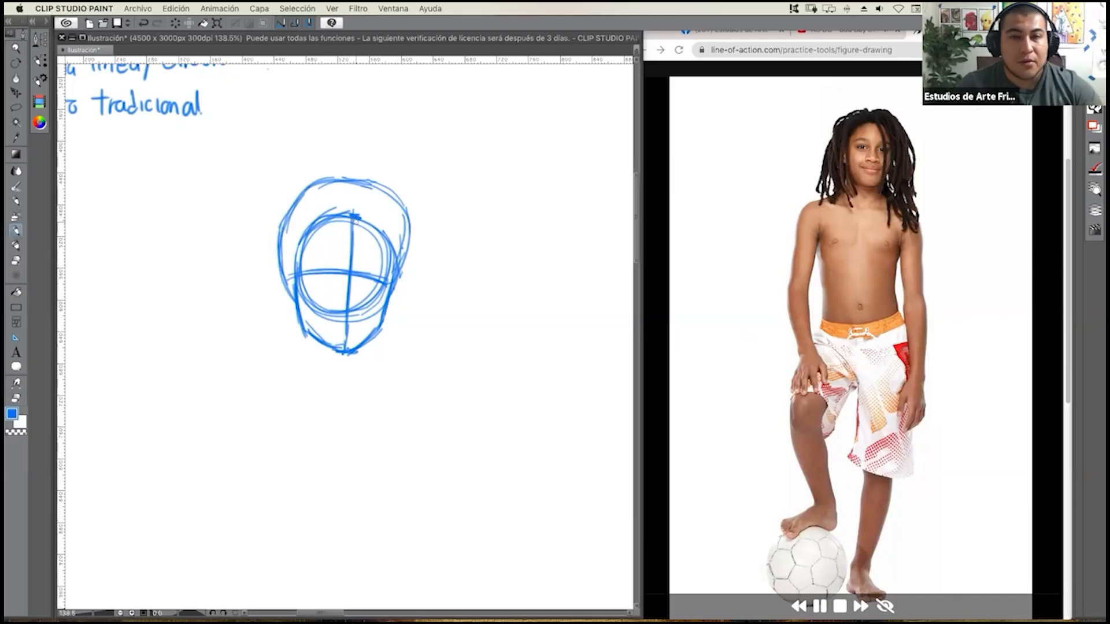
{"action": "mouse_move", "coordinate": [357, 215]}
{"action": "left_mouse_down"}
{"action": "mouse_move", "coordinate": [374, 251]}
{"action": "mouse_move", "coordinate": [381, 363]}
{"action": "left_mouse_up"}
{"action": "left_click_drag", "start_coordinate": [371, 234], "coordinate": [397, 374]}
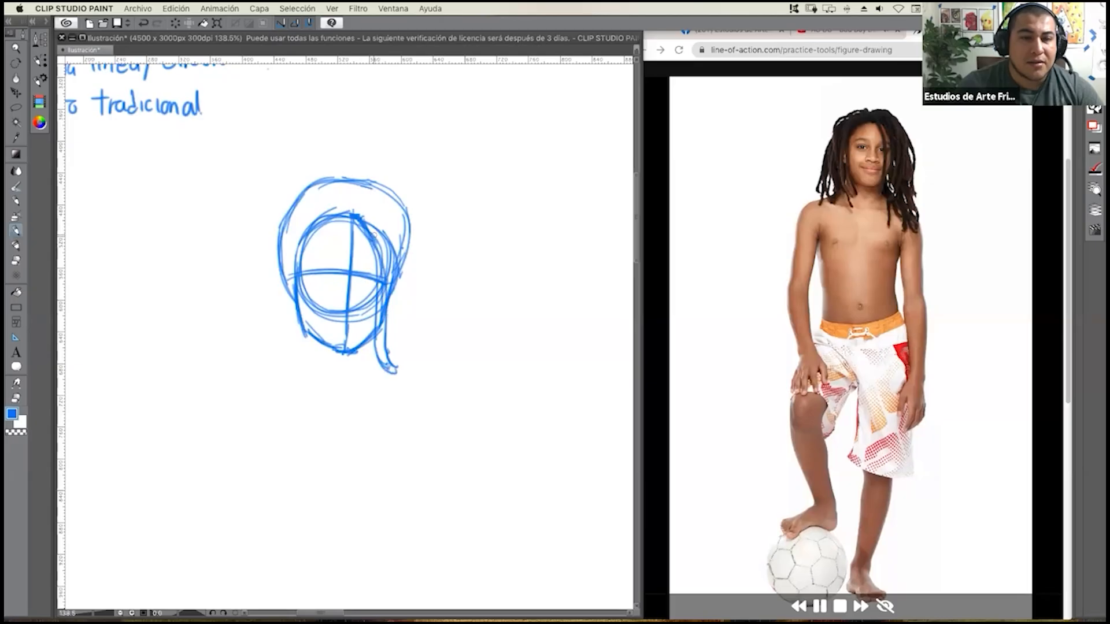
{"action": "mouse_move", "coordinate": [376, 237]}
{"action": "left_mouse_down"}
{"action": "mouse_move", "coordinate": [380, 348]}
{"action": "mouse_move", "coordinate": [399, 382]}
{"action": "mouse_move", "coordinate": [392, 352]}
{"action": "mouse_move", "coordinate": [383, 383]}
{"action": "mouse_move", "coordinate": [396, 388]}
{"action": "left_mouse_up"}
Draw two longer dreadlocks outside the first one on the right side of the head and fill them with hatching.
{"action": "mouse_move", "coordinate": [366, 216]}
{"action": "left_mouse_down"}
{"action": "mouse_move", "coordinate": [411, 319]}
{"action": "mouse_move", "coordinate": [410, 378]}
{"action": "mouse_move", "coordinate": [425, 412]}
{"action": "left_mouse_up"}
{"action": "mouse_move", "coordinate": [370, 217]}
{"action": "left_mouse_down"}
{"action": "mouse_move", "coordinate": [414, 278]}
{"action": "mouse_move", "coordinate": [427, 418]}
{"action": "left_mouse_up"}
{"action": "mouse_move", "coordinate": [381, 228]}
{"action": "left_mouse_down"}
{"action": "mouse_move", "coordinate": [417, 295]}
{"action": "mouse_move", "coordinate": [418, 406]}
{"action": "mouse_move", "coordinate": [432, 422]}
{"action": "left_mouse_up"}
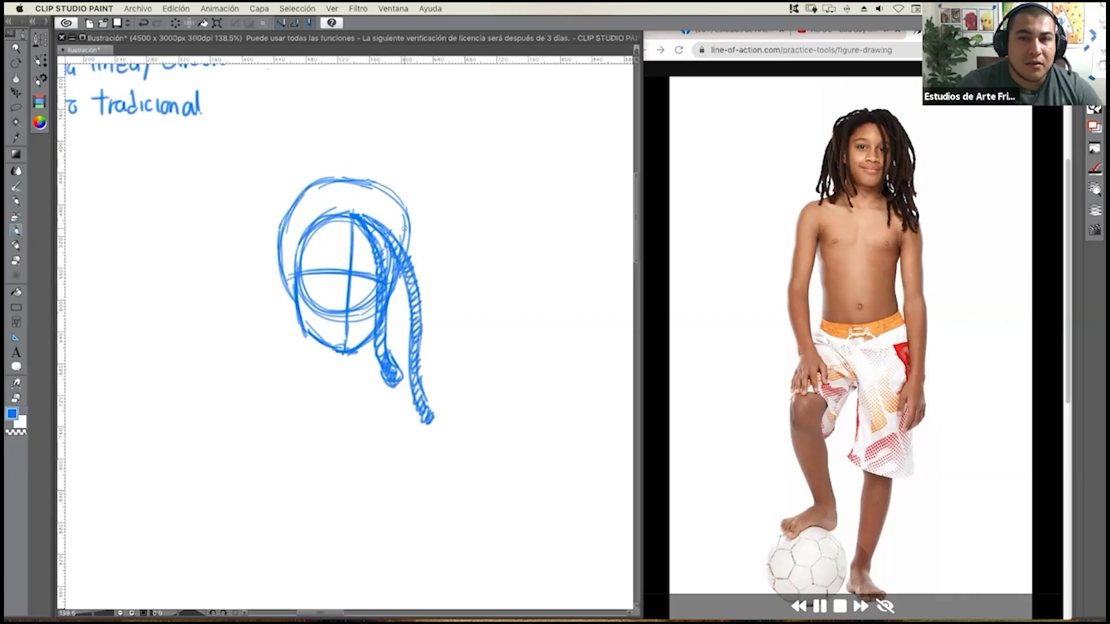
{"action": "mouse_move", "coordinate": [354, 211]}
{"action": "left_mouse_down"}
{"action": "mouse_move", "coordinate": [430, 248]}
{"action": "mouse_move", "coordinate": [431, 370]}
{"action": "mouse_move", "coordinate": [465, 398]}
{"action": "left_mouse_up"}
{"action": "mouse_move", "coordinate": [392, 215]}
{"action": "left_mouse_down"}
{"action": "mouse_move", "coordinate": [421, 275]}
{"action": "mouse_move", "coordinate": [422, 265]}
{"action": "mouse_move", "coordinate": [424, 356]}
{"action": "mouse_move", "coordinate": [463, 393]}
{"action": "left_mouse_up"}
{"action": "mouse_move", "coordinate": [404, 224]}
{"action": "left_mouse_down"}
{"action": "mouse_move", "coordinate": [433, 281]}
{"action": "mouse_move", "coordinate": [430, 366]}
{"action": "mouse_move", "coordinate": [445, 399]}
{"action": "mouse_move", "coordinate": [469, 403]}
{"action": "left_mouse_up"}
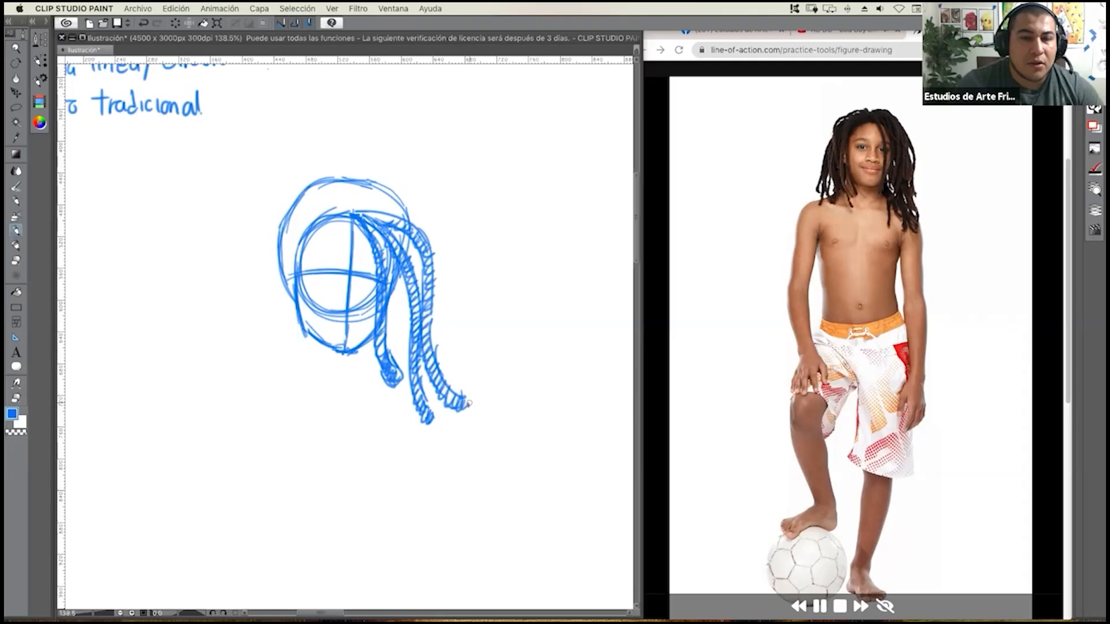
Add the outer hatched dreadlocks on the right side, arching over the crown and falling past the jaw.
{"action": "mouse_move", "coordinate": [354, 206]}
{"action": "left_mouse_down"}
{"action": "mouse_move", "coordinate": [405, 197]}
{"action": "mouse_move", "coordinate": [449, 249]}
{"action": "left_mouse_up"}
{"action": "mouse_move", "coordinate": [453, 257]}
{"action": "left_mouse_down"}
{"action": "mouse_move", "coordinate": [446, 330]}
{"action": "mouse_move", "coordinate": [463, 374]}
{"action": "left_mouse_up"}
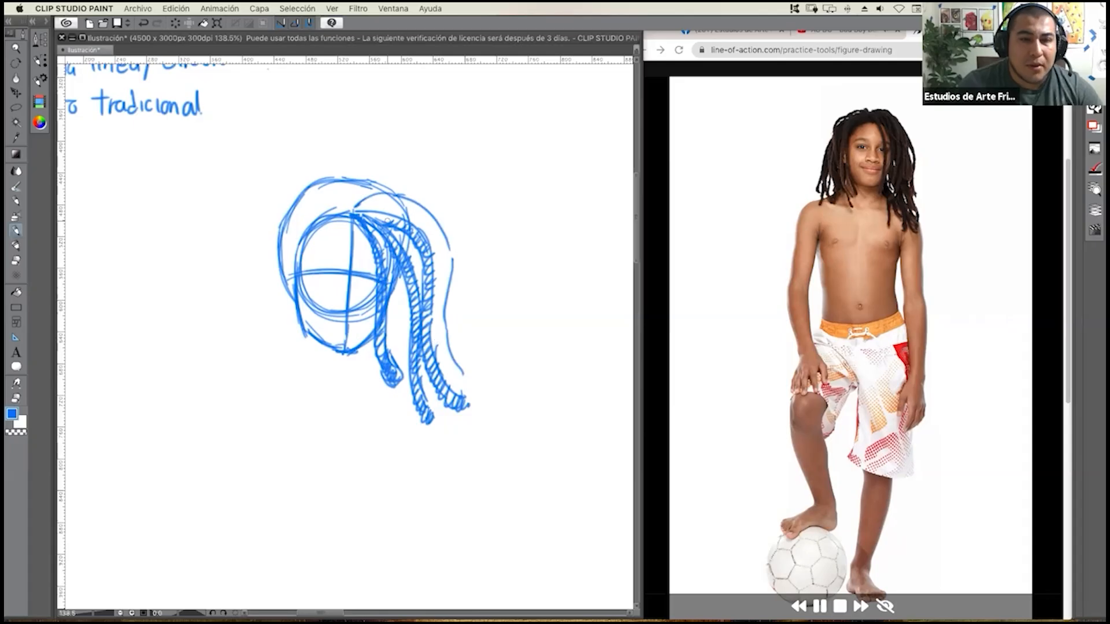
{"action": "mouse_move", "coordinate": [384, 212]}
{"action": "left_mouse_down"}
{"action": "mouse_move", "coordinate": [422, 223]}
{"action": "mouse_move", "coordinate": [438, 245]}
{"action": "mouse_move", "coordinate": [439, 337]}
{"action": "mouse_move", "coordinate": [467, 393]}
{"action": "left_mouse_up"}
{"action": "mouse_move", "coordinate": [370, 199]}
{"action": "left_mouse_down"}
{"action": "mouse_move", "coordinate": [413, 208]}
{"action": "mouse_move", "coordinate": [441, 237]}
{"action": "mouse_move", "coordinate": [442, 330]}
{"action": "mouse_move", "coordinate": [475, 397]}
{"action": "left_mouse_up"}
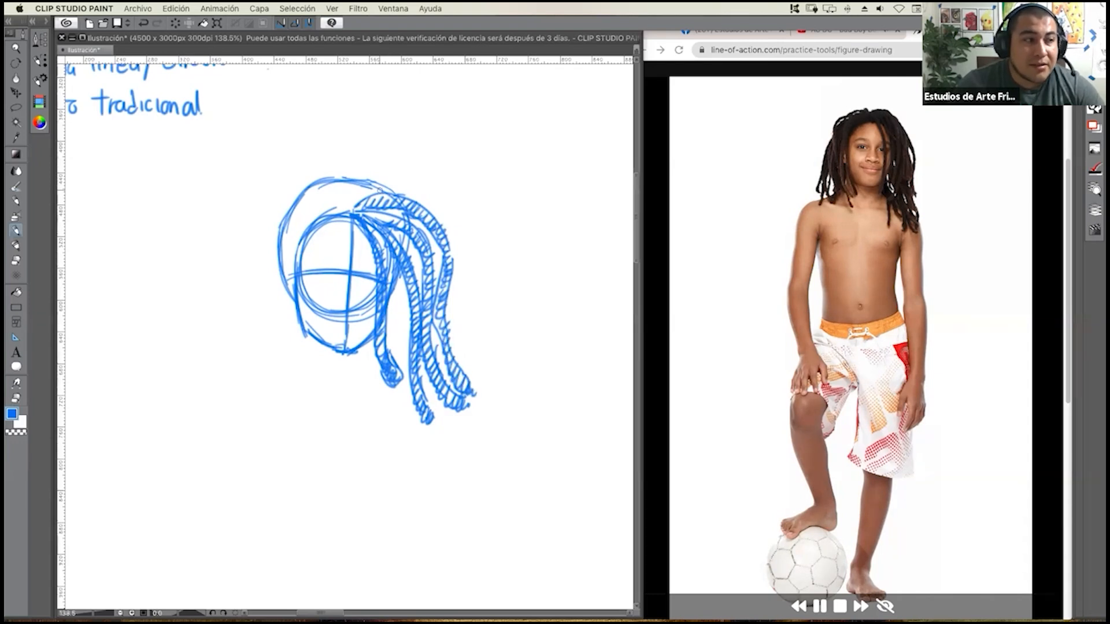
{"action": "mouse_move", "coordinate": [354, 192]}
{"action": "left_mouse_down"}
{"action": "mouse_move", "coordinate": [392, 176]}
{"action": "mouse_move", "coordinate": [428, 205]}
{"action": "left_mouse_up"}
{"action": "mouse_move", "coordinate": [450, 275]}
{"action": "left_mouse_down"}
{"action": "mouse_move", "coordinate": [472, 340]}
{"action": "mouse_move", "coordinate": [467, 367]}
{"action": "left_mouse_up"}
{"action": "mouse_move", "coordinate": [448, 309]}
{"action": "left_mouse_down"}
{"action": "mouse_move", "coordinate": [462, 367]}
{"action": "mouse_move", "coordinate": [474, 363]}
{"action": "mouse_move", "coordinate": [453, 323]}
{"action": "mouse_move", "coordinate": [477, 363]}
{"action": "left_mouse_up"}
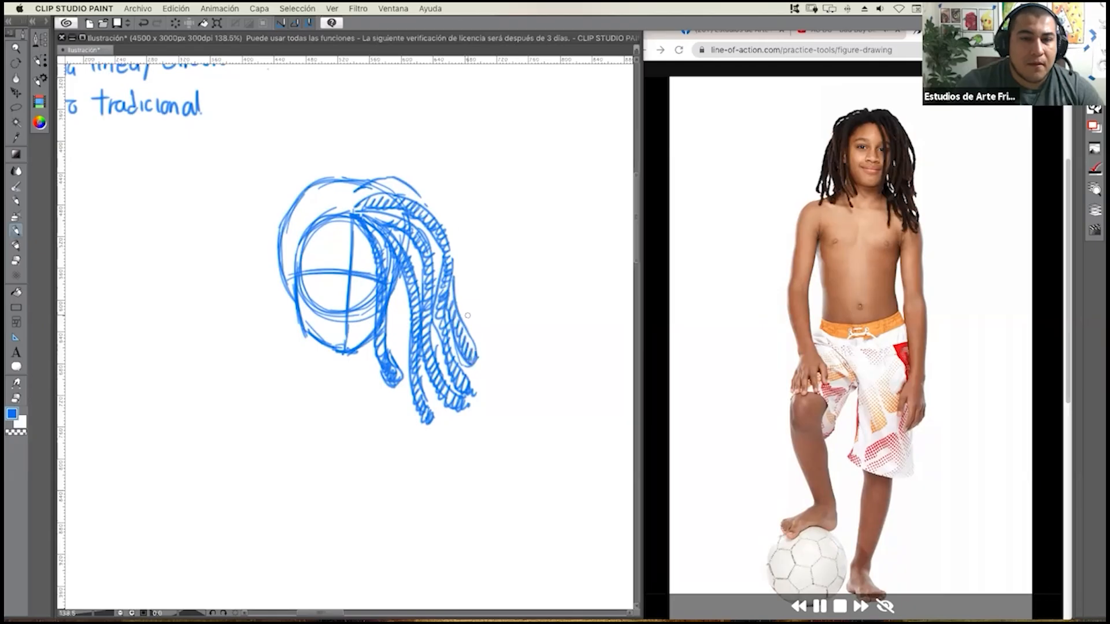
Finish hatching the top lock and draw two dreadlocks on the left, one beside the face and one swinging outward.
{"action": "mouse_move", "coordinate": [431, 208]}
{"action": "left_mouse_down"}
{"action": "mouse_move", "coordinate": [385, 179]}
{"action": "mouse_move", "coordinate": [355, 196]}
{"action": "mouse_move", "coordinate": [335, 188]}
{"action": "mouse_move", "coordinate": [293, 334]}
{"action": "mouse_move", "coordinate": [298, 368]}
{"action": "left_mouse_up"}
{"action": "mouse_move", "coordinate": [331, 194]}
{"action": "left_mouse_down"}
{"action": "mouse_move", "coordinate": [289, 340]}
{"action": "mouse_move", "coordinate": [303, 409]}
{"action": "mouse_move", "coordinate": [317, 395]}
{"action": "left_mouse_up"}
{"action": "left_click_drag", "start_coordinate": [299, 363], "coordinate": [303, 370]}
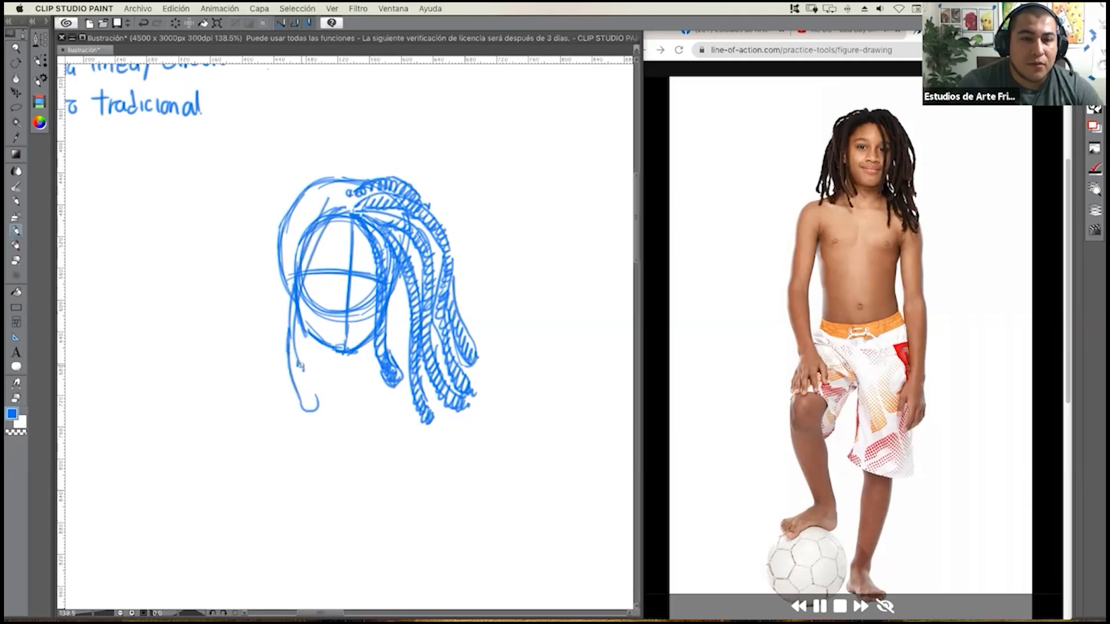
{"action": "mouse_move", "coordinate": [320, 220]}
{"action": "left_mouse_down"}
{"action": "mouse_move", "coordinate": [289, 332]}
{"action": "mouse_move", "coordinate": [296, 383]}
{"action": "mouse_move", "coordinate": [317, 412]}
{"action": "left_mouse_up"}
{"action": "mouse_move", "coordinate": [345, 203]}
{"action": "left_mouse_down"}
{"action": "mouse_move", "coordinate": [295, 245]}
{"action": "mouse_move", "coordinate": [232, 411]}
{"action": "mouse_move", "coordinate": [250, 418]}
{"action": "mouse_move", "coordinate": [306, 248]}
{"action": "mouse_move", "coordinate": [271, 304]}
{"action": "mouse_move", "coordinate": [229, 429]}
{"action": "left_mouse_up"}
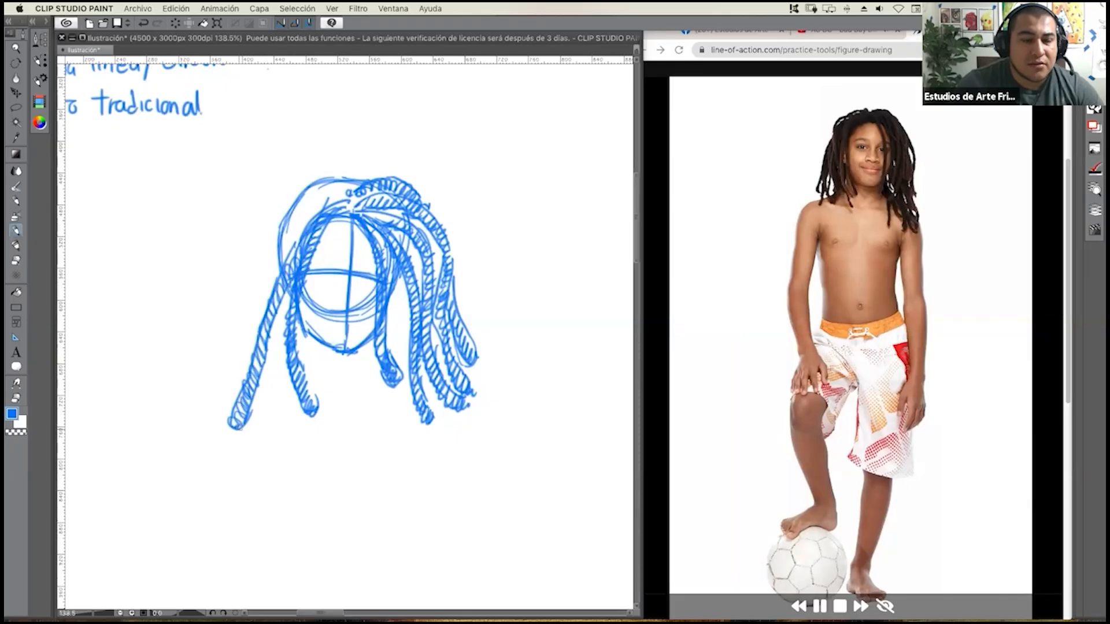
Draw two outer hatched dreadlocks arching from the crown down the left side of the head.
{"action": "mouse_move", "coordinate": [345, 187]}
{"action": "left_mouse_down"}
{"action": "mouse_move", "coordinate": [277, 203]}
{"action": "mouse_move", "coordinate": [244, 373]}
{"action": "left_mouse_up"}
{"action": "mouse_move", "coordinate": [338, 199]}
{"action": "left_mouse_down"}
{"action": "mouse_move", "coordinate": [270, 225]}
{"action": "mouse_move", "coordinate": [261, 338]}
{"action": "mouse_move", "coordinate": [245, 363]}
{"action": "mouse_move", "coordinate": [259, 237]}
{"action": "mouse_move", "coordinate": [282, 202]}
{"action": "mouse_move", "coordinate": [336, 192]}
{"action": "left_mouse_up"}
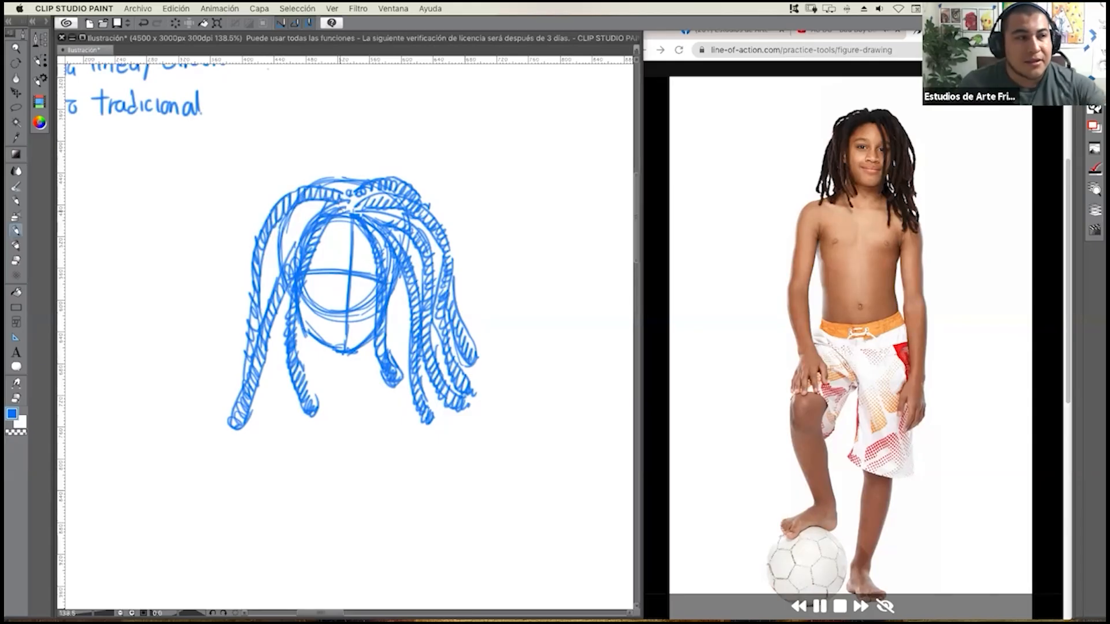
{"action": "mouse_move", "coordinate": [357, 175]}
{"action": "left_mouse_down"}
{"action": "mouse_move", "coordinate": [308, 162]}
{"action": "mouse_move", "coordinate": [254, 213]}
{"action": "mouse_move", "coordinate": [197, 407]}
{"action": "mouse_move", "coordinate": [249, 271]}
{"action": "left_mouse_up"}
{"action": "mouse_move", "coordinate": [199, 401]}
{"action": "left_mouse_down"}
{"action": "mouse_move", "coordinate": [242, 311]}
{"action": "mouse_move", "coordinate": [255, 208]}
{"action": "mouse_move", "coordinate": [303, 170]}
{"action": "left_mouse_up"}
{"action": "left_click_drag", "start_coordinate": [326, 170], "coordinate": [350, 177]}
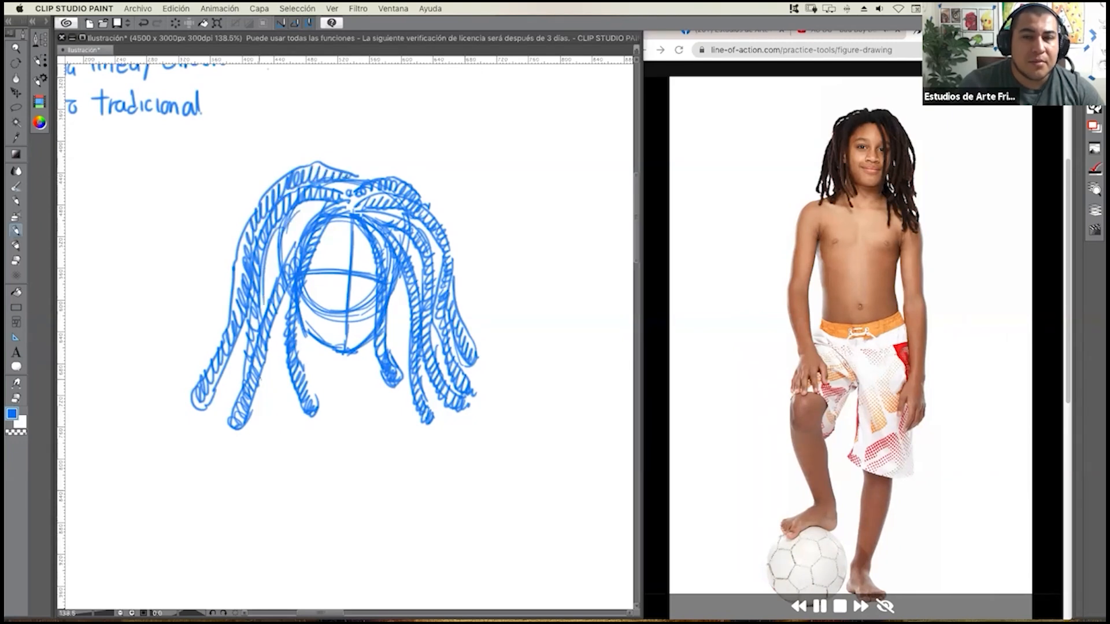
Fill the left side of the hair with another hatched dreadlock between the outer locks and the face.
{"action": "mouse_move", "coordinate": [261, 354]}
{"action": "left_mouse_down"}
{"action": "mouse_move", "coordinate": [269, 438]}
{"action": "mouse_move", "coordinate": [282, 415]}
{"action": "mouse_move", "coordinate": [273, 352]}
{"action": "left_mouse_up"}
{"action": "mouse_move", "coordinate": [270, 427]}
{"action": "left_mouse_down"}
{"action": "mouse_move", "coordinate": [277, 442]}
{"action": "mouse_move", "coordinate": [265, 304]}
{"action": "mouse_move", "coordinate": [277, 223]}
{"action": "mouse_move", "coordinate": [291, 256]}
{"action": "left_mouse_up"}
{"action": "mouse_move", "coordinate": [315, 204]}
{"action": "left_mouse_down"}
{"action": "mouse_move", "coordinate": [293, 243]}
{"action": "mouse_move", "coordinate": [309, 204]}
{"action": "mouse_move", "coordinate": [288, 244]}
{"action": "mouse_move", "coordinate": [312, 204]}
{"action": "left_mouse_up"}
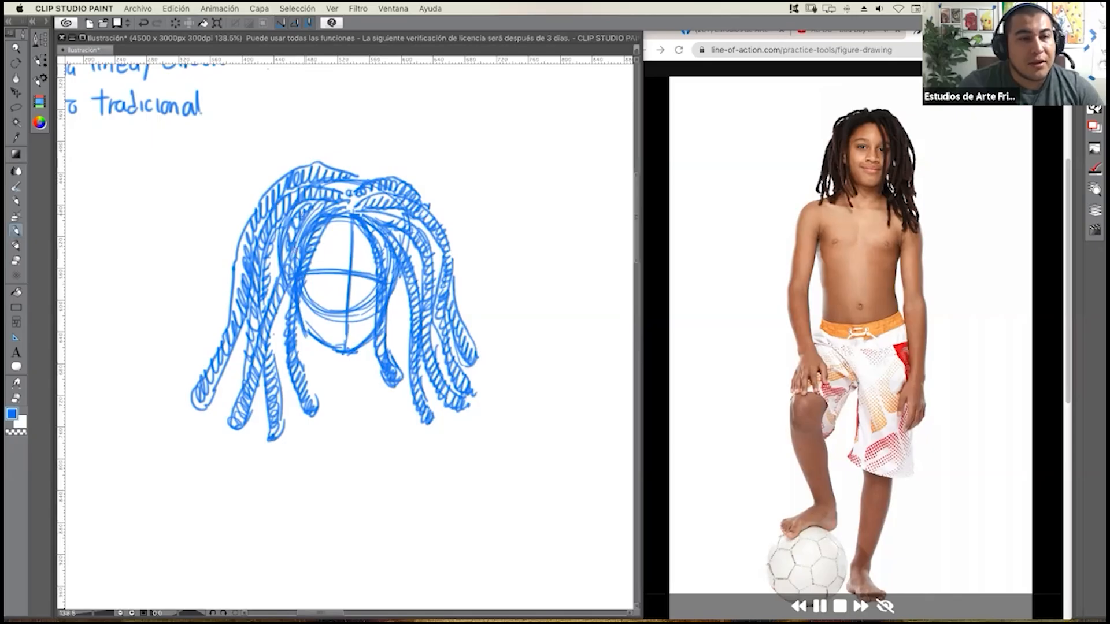
{"action": "left_click_drag", "start_coordinate": [298, 221], "coordinate": [288, 266]}
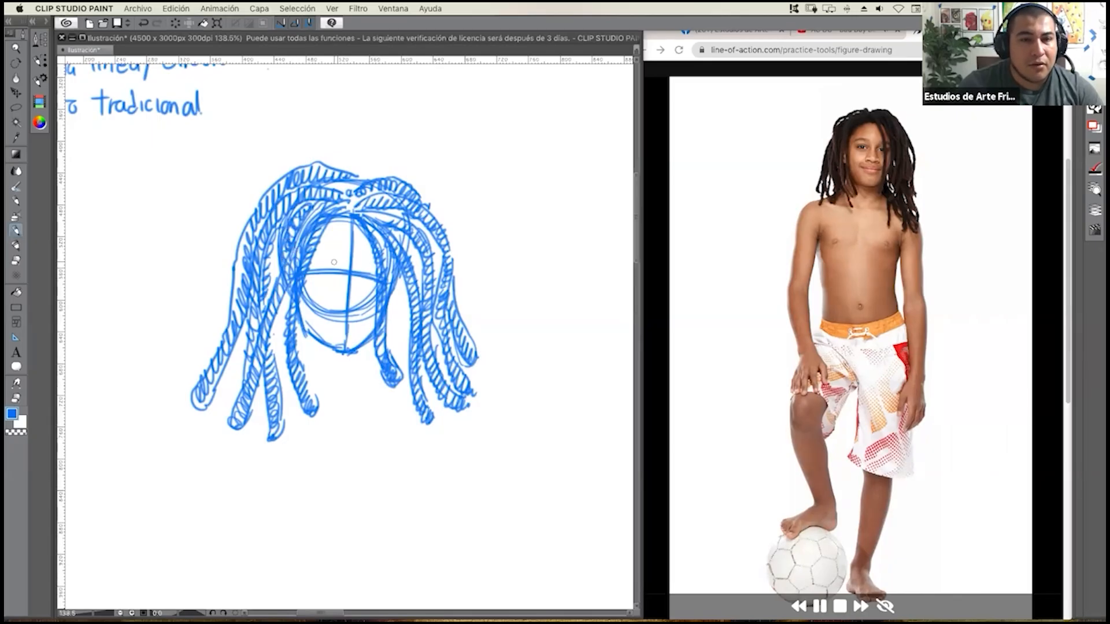
Sketch the eyebrows, eyes, nose and mouth on the face using the guide lines.
{"action": "left_click_drag", "start_coordinate": [315, 257], "coordinate": [374, 263]}
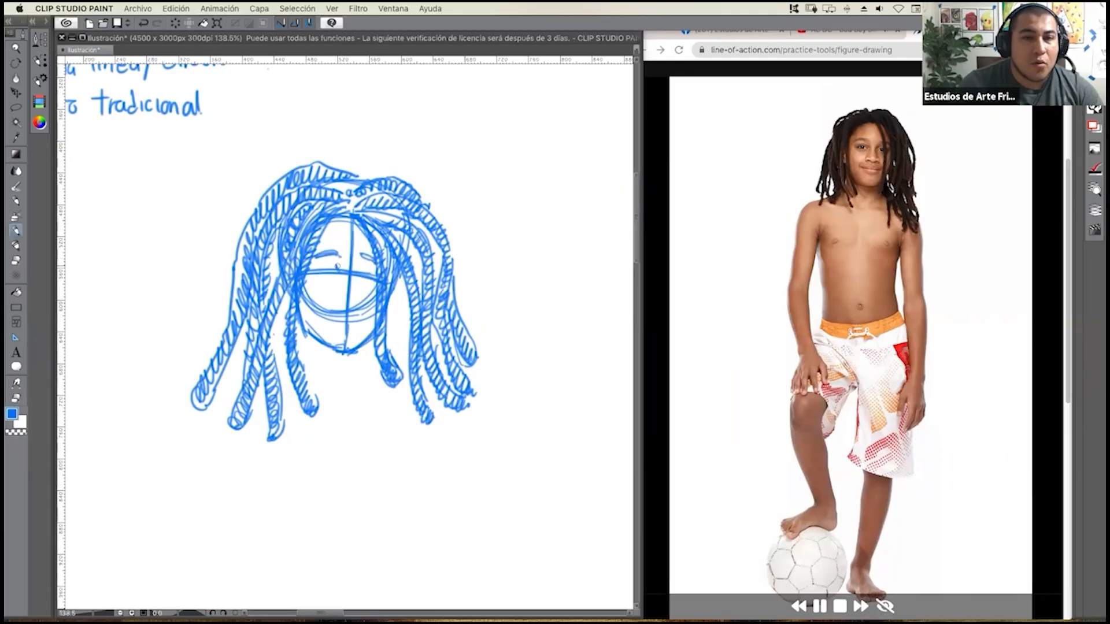
{"action": "left_click_drag", "start_coordinate": [308, 268], "coordinate": [334, 267]}
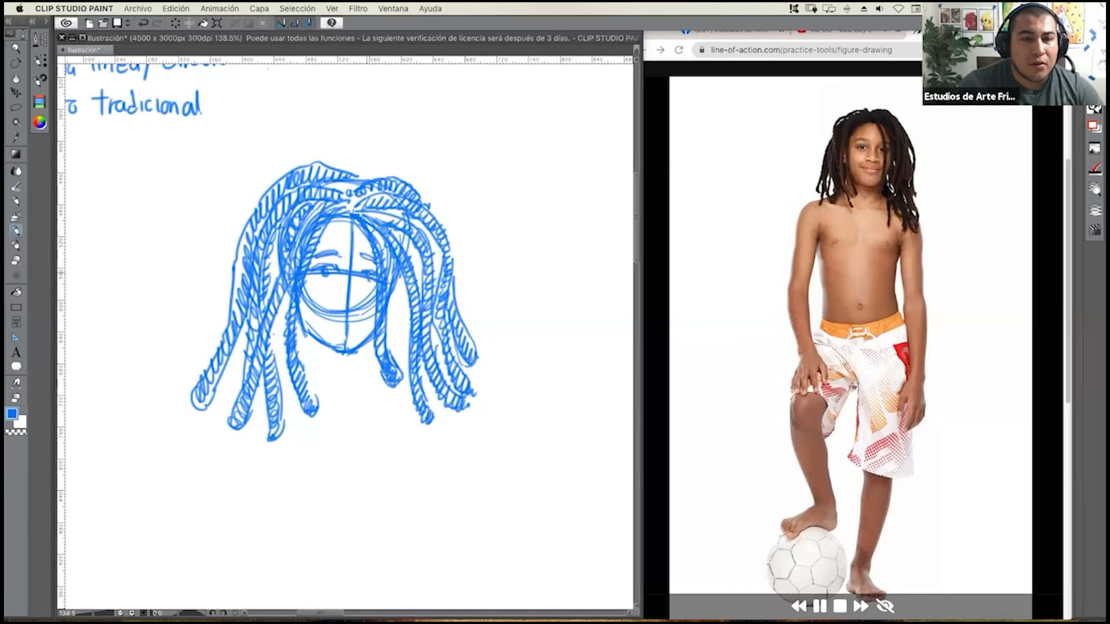
{"action": "mouse_move", "coordinate": [327, 269]}
{"action": "left_mouse_down"}
{"action": "mouse_move", "coordinate": [355, 282]}
{"action": "mouse_move", "coordinate": [357, 306]}
{"action": "mouse_move", "coordinate": [333, 301]}
{"action": "mouse_move", "coordinate": [363, 295]}
{"action": "mouse_move", "coordinate": [329, 306]}
{"action": "mouse_move", "coordinate": [341, 321]}
{"action": "mouse_move", "coordinate": [318, 316]}
{"action": "mouse_move", "coordinate": [350, 319]}
{"action": "mouse_move", "coordinate": [324, 320]}
{"action": "mouse_move", "coordinate": [353, 328]}
{"action": "mouse_move", "coordinate": [338, 331]}
{"action": "left_mouse_up"}
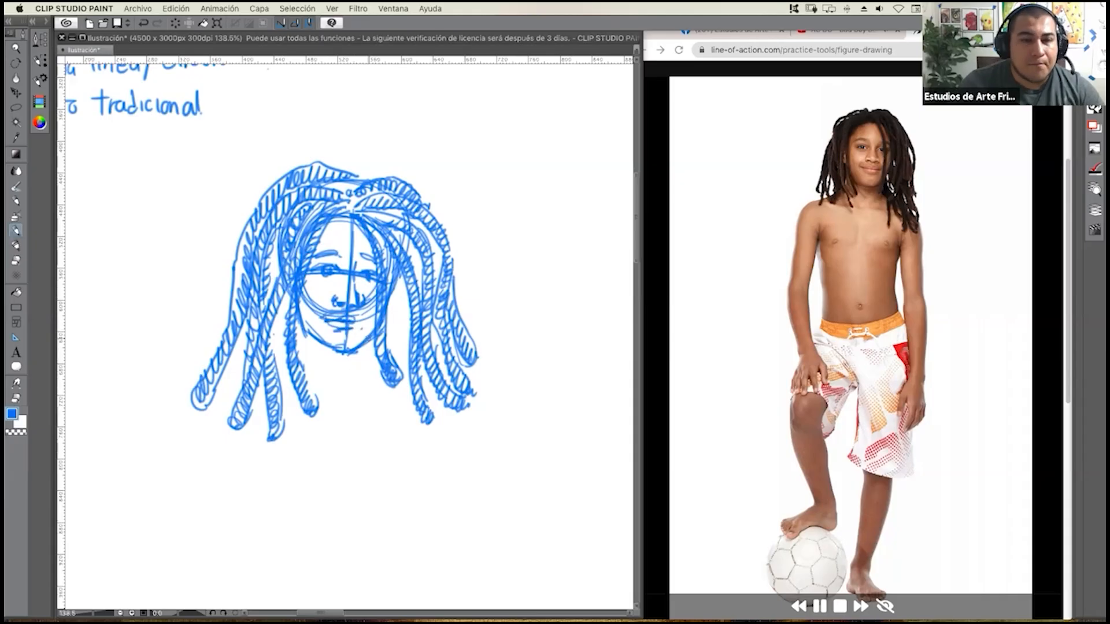
Sketch both sides of the neck below the jaw and the converging neck muscle lines at its base.
{"action": "left_click_drag", "start_coordinate": [304, 334], "coordinate": [297, 368]}
{"action": "left_click_drag", "start_coordinate": [363, 345], "coordinate": [364, 392]}
{"action": "scroll", "coordinate": [364, 392], "scroll_direction": "down", "scroll_amount": 2}
{"action": "mouse_move", "coordinate": [358, 292]}
{"action": "left_mouse_down"}
{"action": "mouse_move", "coordinate": [352, 316]}
{"action": "mouse_move", "coordinate": [313, 289]}
{"action": "mouse_move", "coordinate": [332, 317]}
{"action": "left_mouse_up"}
{"action": "left_click_drag", "start_coordinate": [317, 288], "coordinate": [335, 309]}
{"action": "left_click_drag", "start_coordinate": [351, 294], "coordinate": [334, 317]}
{"action": "left_click_drag", "start_coordinate": [322, 284], "coordinate": [335, 307]}
{"action": "left_click_drag", "start_coordinate": [334, 293], "coordinate": [339, 310]}
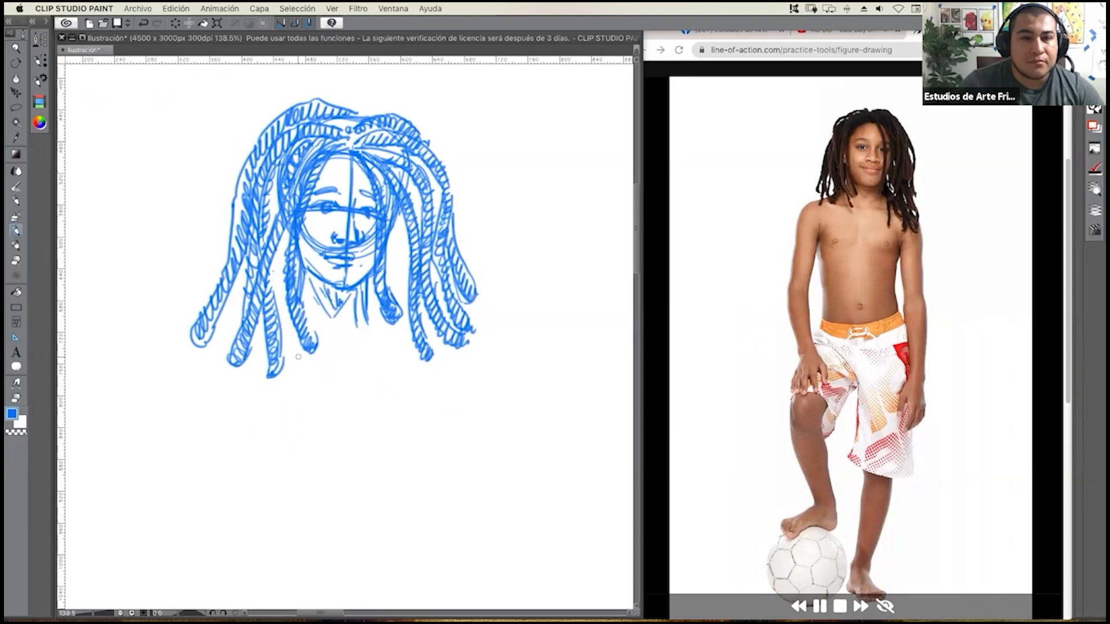
Draw a slightly curved shoulder line below the neck and connect it to the neck with sloping lines on both sides.
{"action": "mouse_move", "coordinate": [280, 325]}
{"action": "left_mouse_down"}
{"action": "mouse_move", "coordinate": [398, 341]}
{"action": "mouse_move", "coordinate": [374, 340]}
{"action": "left_mouse_up"}
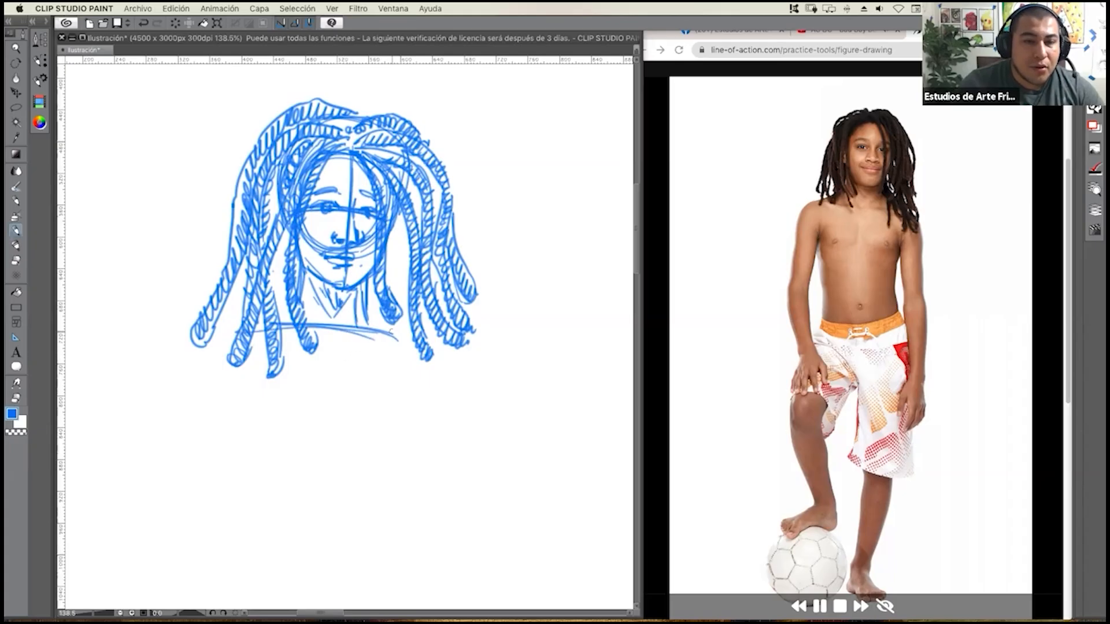
{"action": "mouse_move", "coordinate": [279, 326]}
{"action": "left_mouse_down"}
{"action": "mouse_move", "coordinate": [385, 334]}
{"action": "mouse_move", "coordinate": [415, 350]}
{"action": "left_mouse_up"}
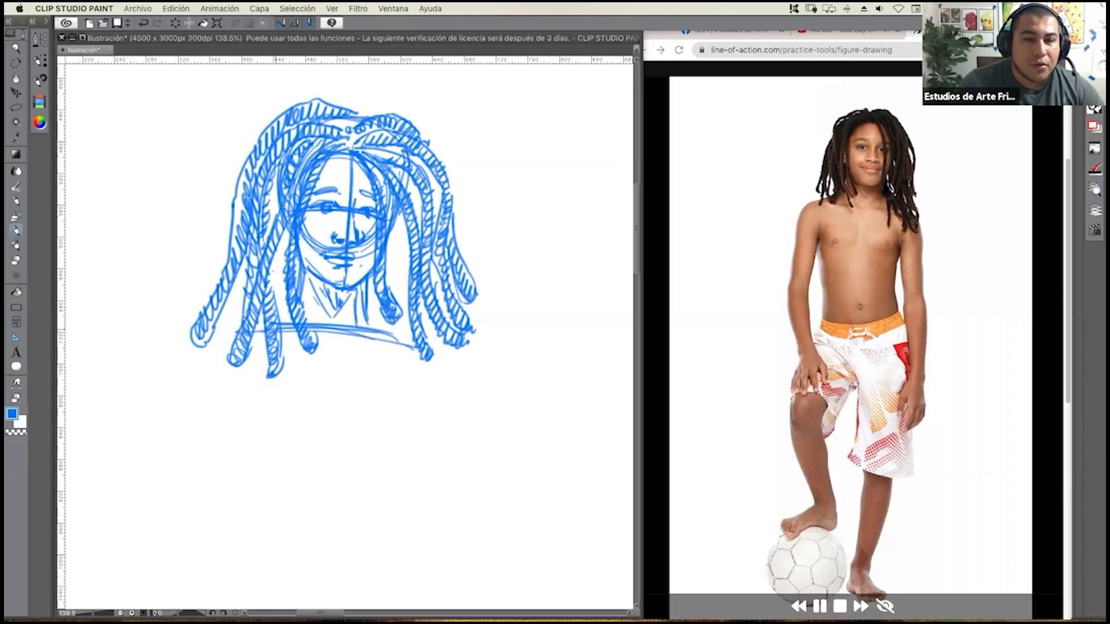
{"action": "left_click_drag", "start_coordinate": [285, 305], "coordinate": [225, 336]}
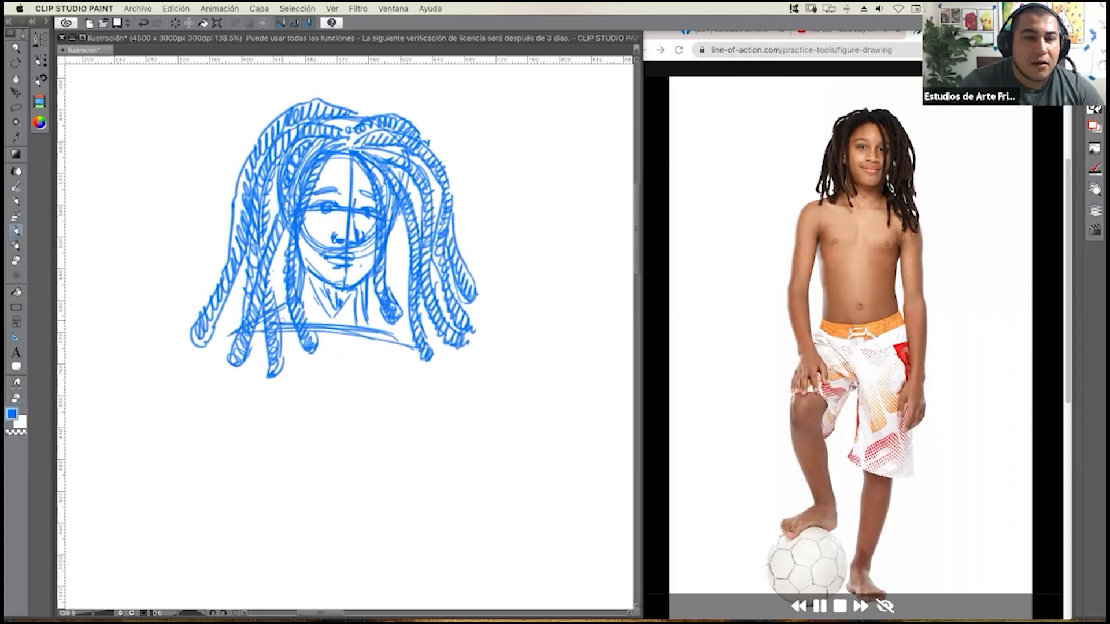
{"action": "mouse_move", "coordinate": [373, 303]}
{"action": "left_mouse_down"}
{"action": "mouse_move", "coordinate": [414, 355]}
{"action": "mouse_move", "coordinate": [393, 330]}
{"action": "mouse_move", "coordinate": [409, 346]}
{"action": "left_mouse_up"}
{"action": "left_click_drag", "start_coordinate": [370, 310], "coordinate": [402, 345]}
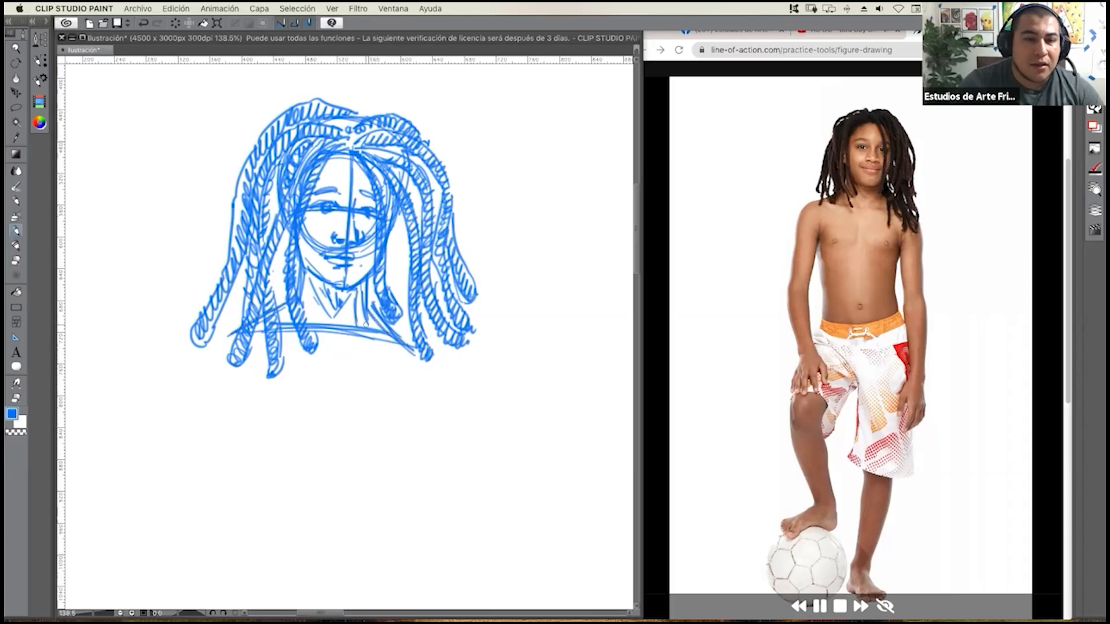
Sketch the two sides of the torso from the shoulders down, tapering toward the waist.
{"action": "mouse_move", "coordinate": [287, 303]}
{"action": "left_mouse_down"}
{"action": "mouse_move", "coordinate": [247, 332]}
{"action": "mouse_move", "coordinate": [237, 376]}
{"action": "left_mouse_up"}
{"action": "left_click_drag", "start_coordinate": [240, 367], "coordinate": [241, 375]}
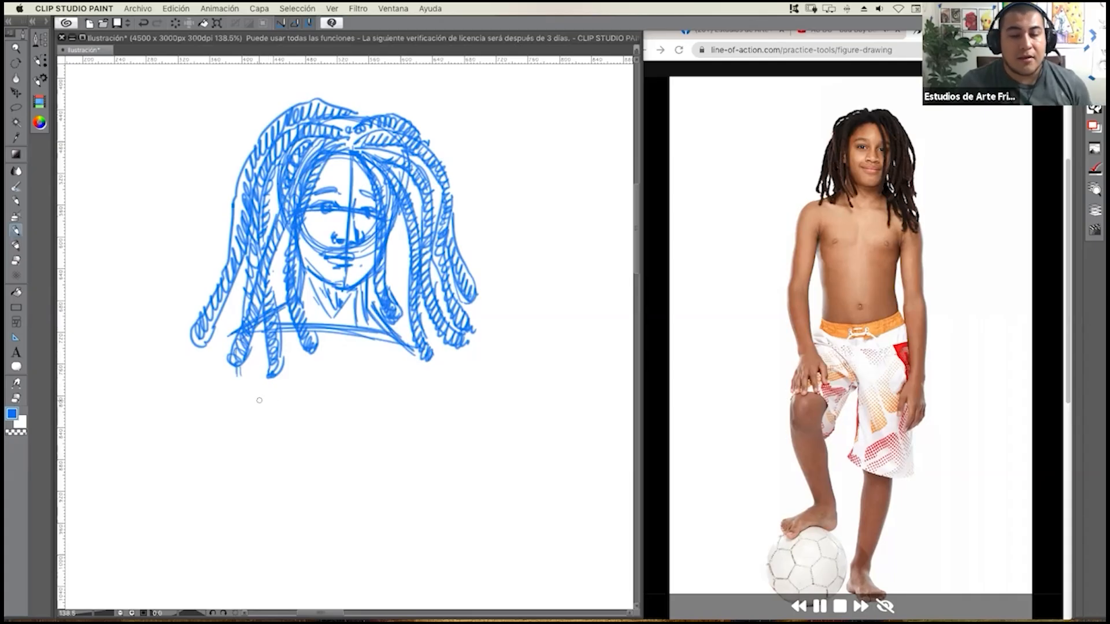
{"action": "mouse_move", "coordinate": [345, 386]}
{"action": "left_mouse_down"}
{"action": "mouse_move", "coordinate": [328, 388]}
{"action": "mouse_move", "coordinate": [363, 324]}
{"action": "left_mouse_up"}
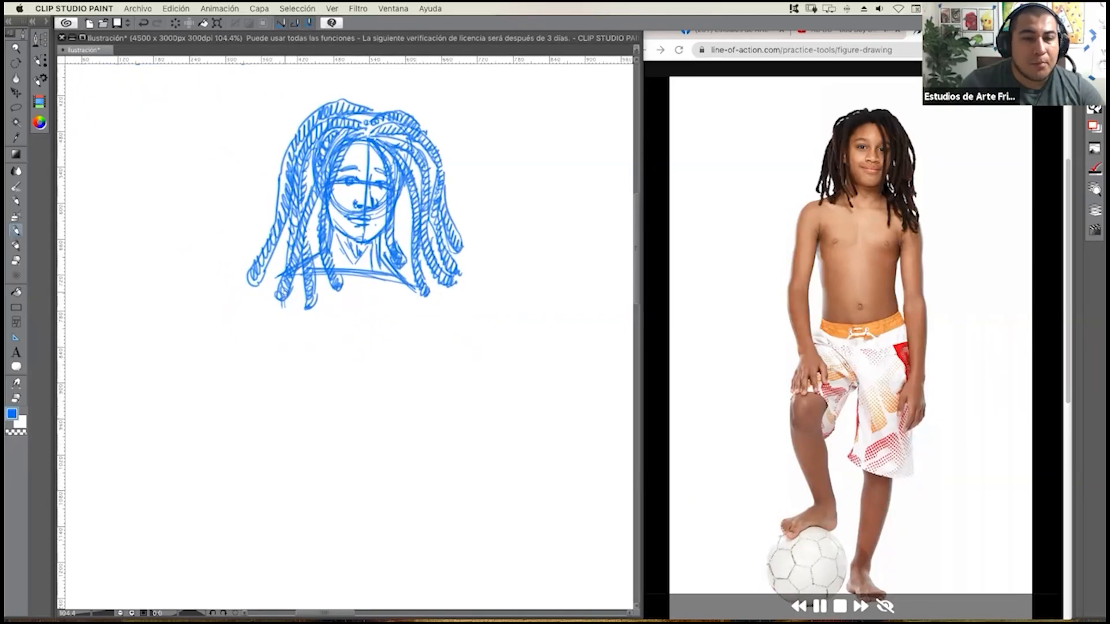
{"action": "left_click_drag", "start_coordinate": [284, 292], "coordinate": [300, 485]}
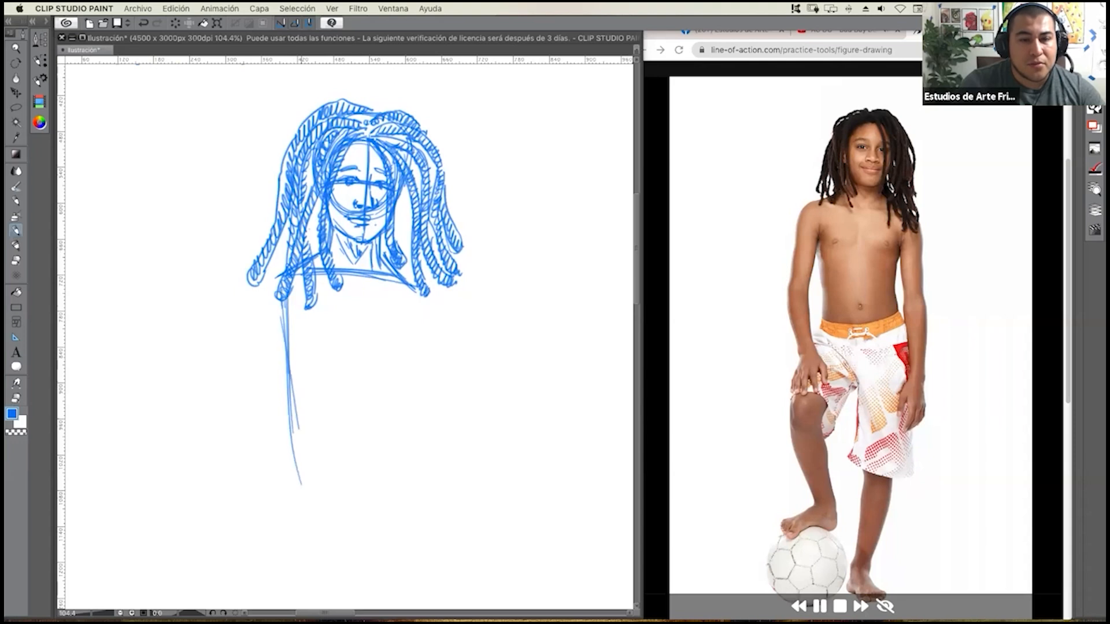
{"action": "left_click_drag", "start_coordinate": [409, 293], "coordinate": [401, 358]}
{"action": "left_click_drag", "start_coordinate": [409, 289], "coordinate": [376, 458]}
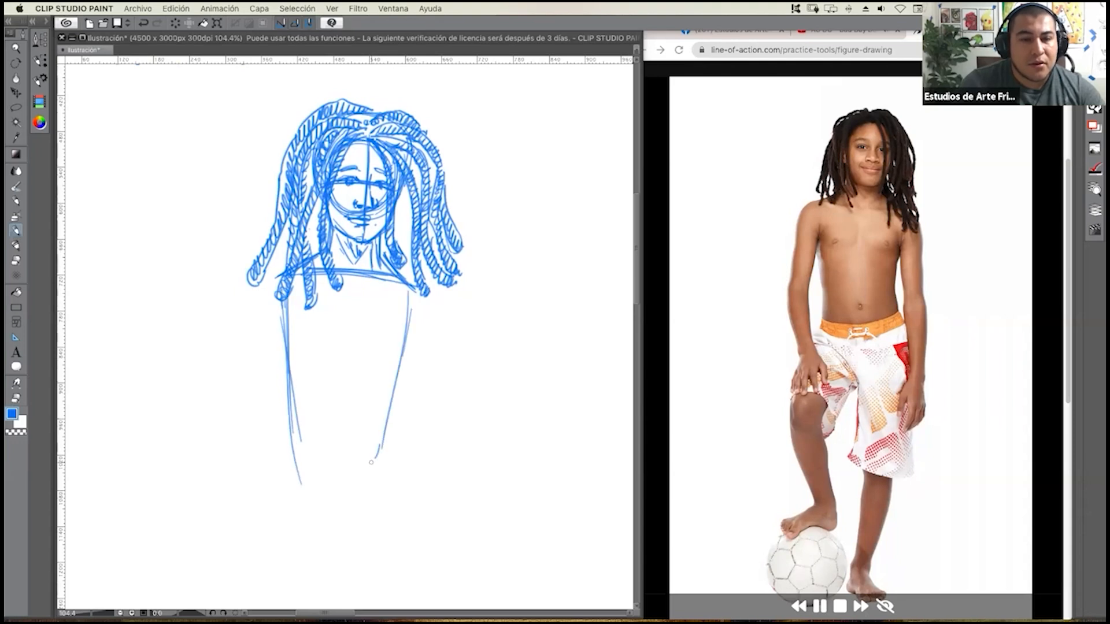
Close the torso with a curved waistline and rework its right side slightly wider.
{"action": "mouse_move", "coordinate": [305, 462]}
{"action": "left_mouse_down"}
{"action": "mouse_move", "coordinate": [366, 462]}
{"action": "mouse_move", "coordinate": [312, 462]}
{"action": "mouse_move", "coordinate": [393, 438]}
{"action": "left_mouse_up"}
{"action": "left_click_drag", "start_coordinate": [403, 375], "coordinate": [385, 446]}
{"action": "left_click_drag", "start_coordinate": [405, 346], "coordinate": [393, 453]}
{"action": "mouse_move", "coordinate": [312, 465]}
{"action": "left_mouse_down"}
{"action": "mouse_move", "coordinate": [393, 453]}
{"action": "mouse_move", "coordinate": [403, 440]}
{"action": "left_mouse_up"}
{"action": "left_click_drag", "start_coordinate": [401, 390], "coordinate": [400, 452]}
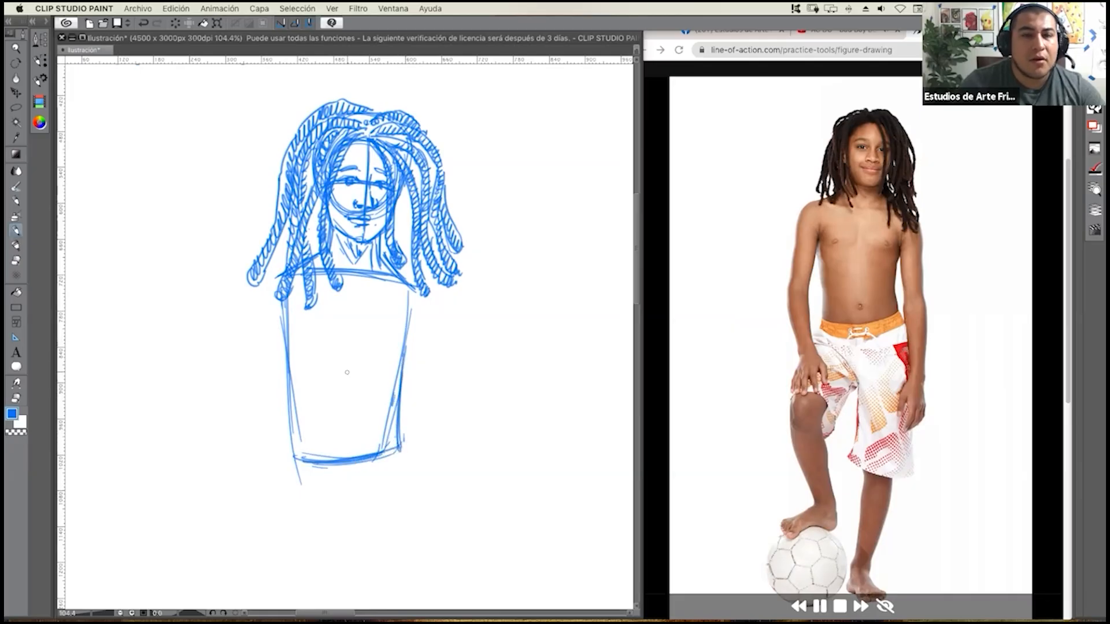
Draw the torso's vertical center line from the neck to the waist and mark the navel on it.
{"action": "left_click_drag", "start_coordinate": [348, 263], "coordinate": [344, 359]}
{"action": "left_click_drag", "start_coordinate": [346, 304], "coordinate": [339, 427]}
{"action": "left_click_drag", "start_coordinate": [347, 341], "coordinate": [350, 456]}
{"action": "mouse_move", "coordinate": [341, 387]}
{"action": "left_mouse_down"}
{"action": "mouse_move", "coordinate": [351, 456]}
{"action": "mouse_move", "coordinate": [348, 438]}
{"action": "left_mouse_up"}
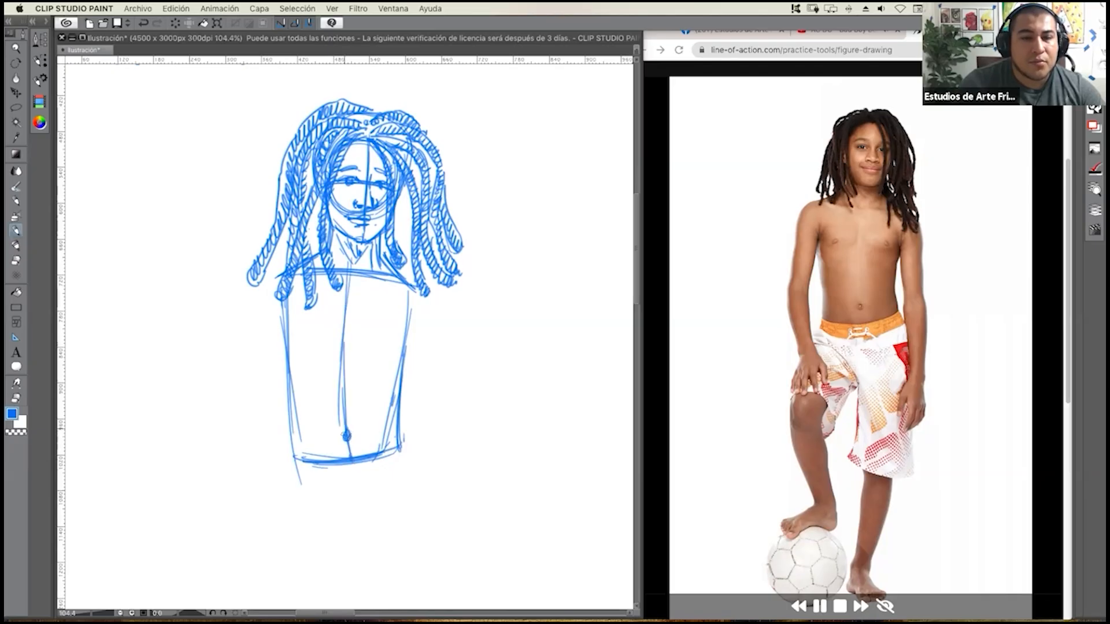
Add a curved chest line across the upper torso and round off the lower torso contour at the waist.
{"action": "left_click_drag", "start_coordinate": [334, 327], "coordinate": [366, 325]}
{"action": "mouse_move", "coordinate": [290, 337]}
{"action": "left_mouse_down"}
{"action": "mouse_move", "coordinate": [398, 338]}
{"action": "mouse_move", "coordinate": [364, 332]}
{"action": "mouse_move", "coordinate": [383, 338]}
{"action": "left_mouse_up"}
{"action": "mouse_move", "coordinate": [307, 328]}
{"action": "left_mouse_down"}
{"action": "mouse_move", "coordinate": [397, 337]}
{"action": "mouse_move", "coordinate": [373, 328]}
{"action": "left_mouse_up"}
{"action": "mouse_move", "coordinate": [291, 364]}
{"action": "left_mouse_down"}
{"action": "mouse_move", "coordinate": [294, 449]}
{"action": "mouse_move", "coordinate": [308, 459]}
{"action": "mouse_move", "coordinate": [392, 451]}
{"action": "left_mouse_up"}
{"action": "mouse_move", "coordinate": [405, 413]}
{"action": "left_mouse_down"}
{"action": "mouse_move", "coordinate": [401, 445]}
{"action": "mouse_move", "coordinate": [382, 451]}
{"action": "left_mouse_up"}
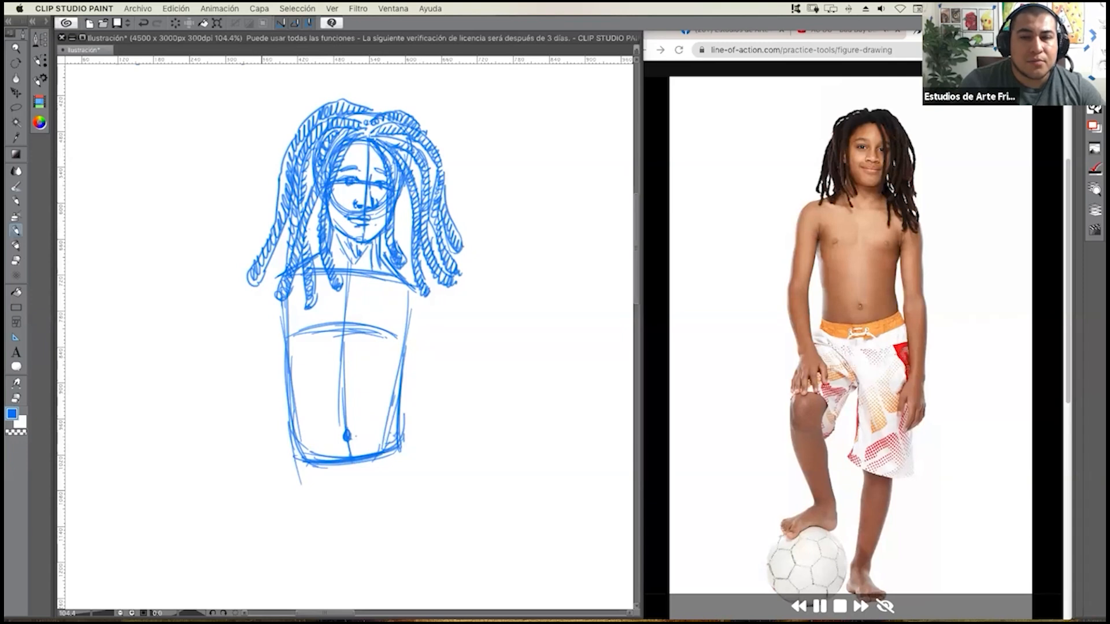
Sketch a rounded form for the left shoulder beside the upper corner of the torso.
{"action": "mouse_move", "coordinate": [277, 275]}
{"action": "left_mouse_down"}
{"action": "mouse_move", "coordinate": [273, 316]}
{"action": "mouse_move", "coordinate": [283, 315]}
{"action": "left_mouse_up"}
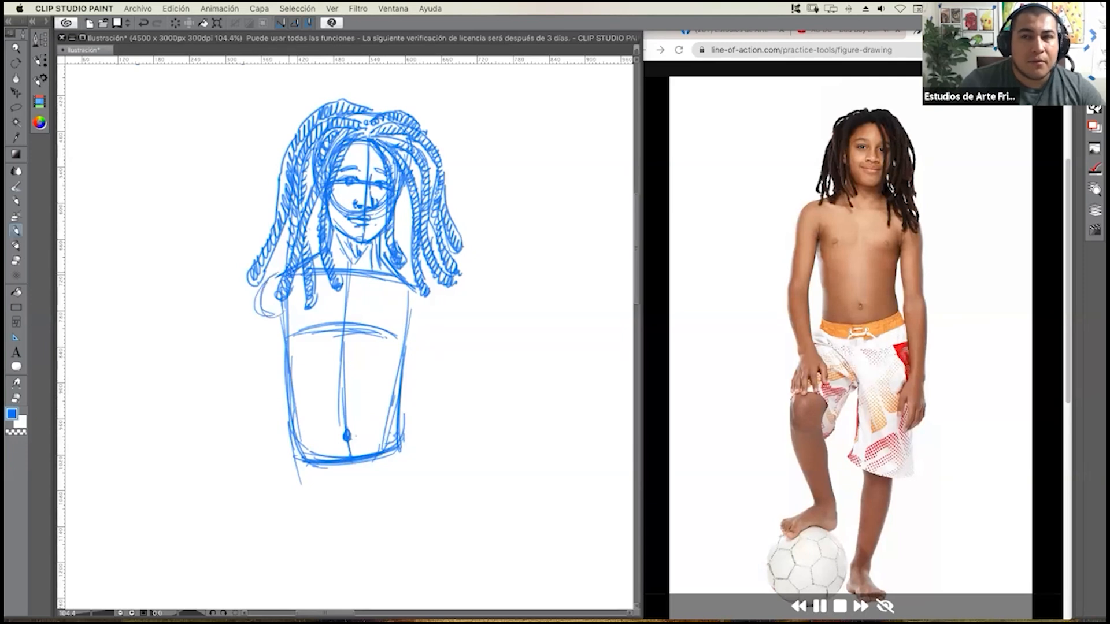
{"action": "left_click_drag", "start_coordinate": [275, 275], "coordinate": [286, 329]}
{"action": "left_click_drag", "start_coordinate": [254, 294], "coordinate": [275, 327]}
{"action": "left_click_drag", "start_coordinate": [295, 283], "coordinate": [291, 313]}
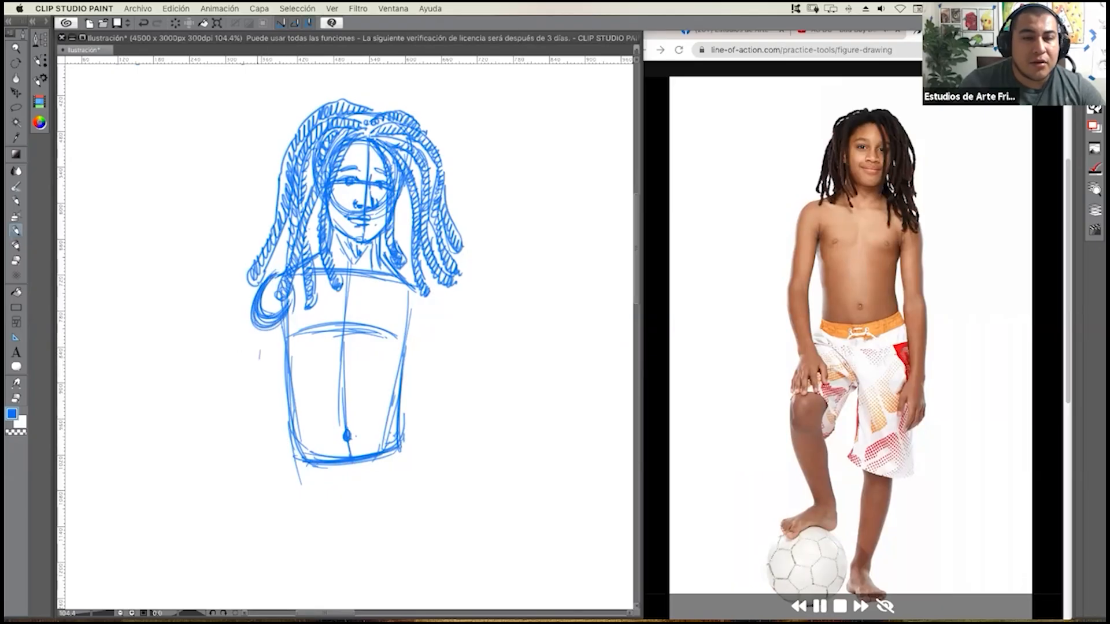
Sketch the left upper arm from the shoulder to an elbow point and extend a forearm guideline to a wrist point.
{"action": "left_click_drag", "start_coordinate": [263, 321], "coordinate": [245, 432]}
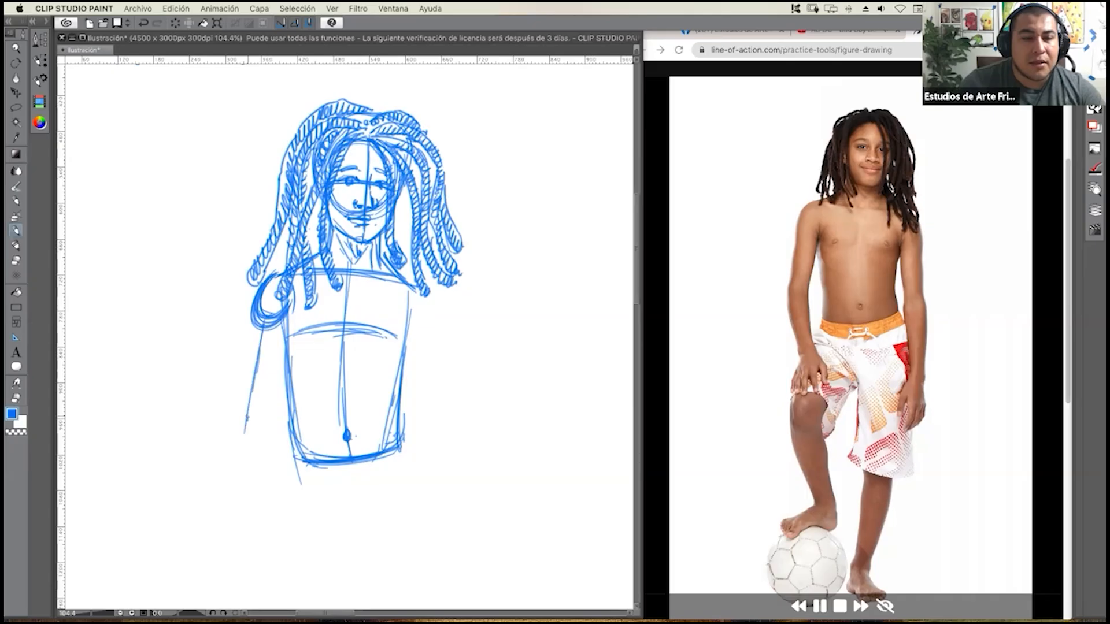
{"action": "mouse_move", "coordinate": [265, 319]}
{"action": "left_mouse_down"}
{"action": "mouse_move", "coordinate": [248, 423]}
{"action": "mouse_move", "coordinate": [246, 355]}
{"action": "mouse_move", "coordinate": [236, 398]}
{"action": "mouse_move", "coordinate": [246, 416]}
{"action": "mouse_move", "coordinate": [263, 406]}
{"action": "mouse_move", "coordinate": [278, 334]}
{"action": "mouse_move", "coordinate": [259, 407]}
{"action": "left_mouse_up"}
{"action": "left_click_drag", "start_coordinate": [231, 409], "coordinate": [243, 417]}
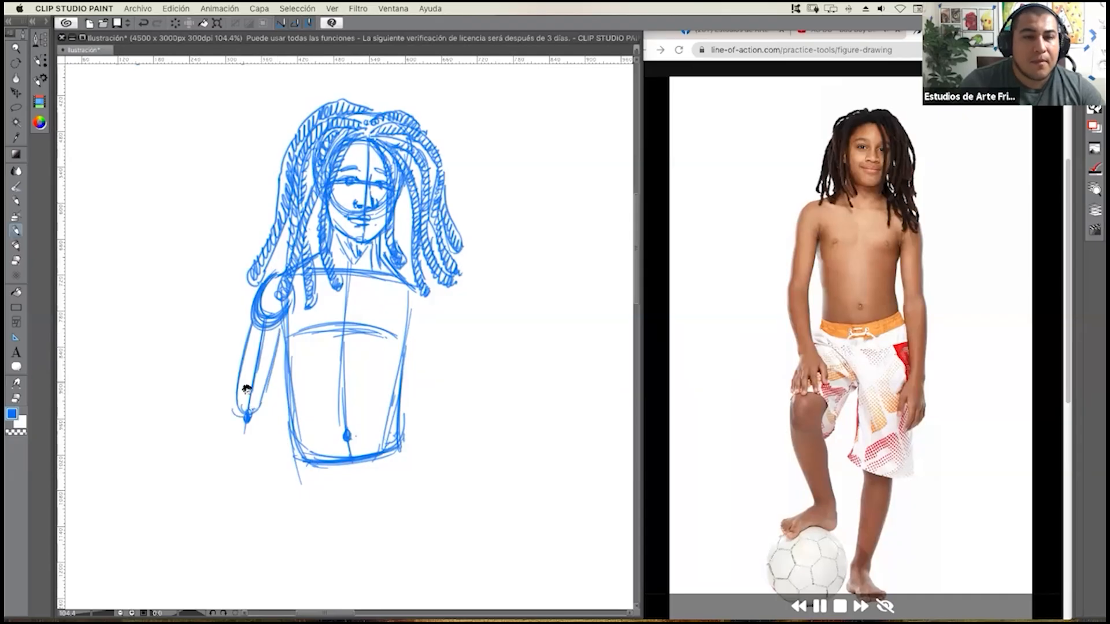
{"action": "left_click_drag", "start_coordinate": [300, 328], "coordinate": [305, 299]}
{"action": "left_click_drag", "start_coordinate": [250, 389], "coordinate": [275, 499]}
{"action": "left_click_drag", "start_coordinate": [257, 407], "coordinate": [277, 499]}
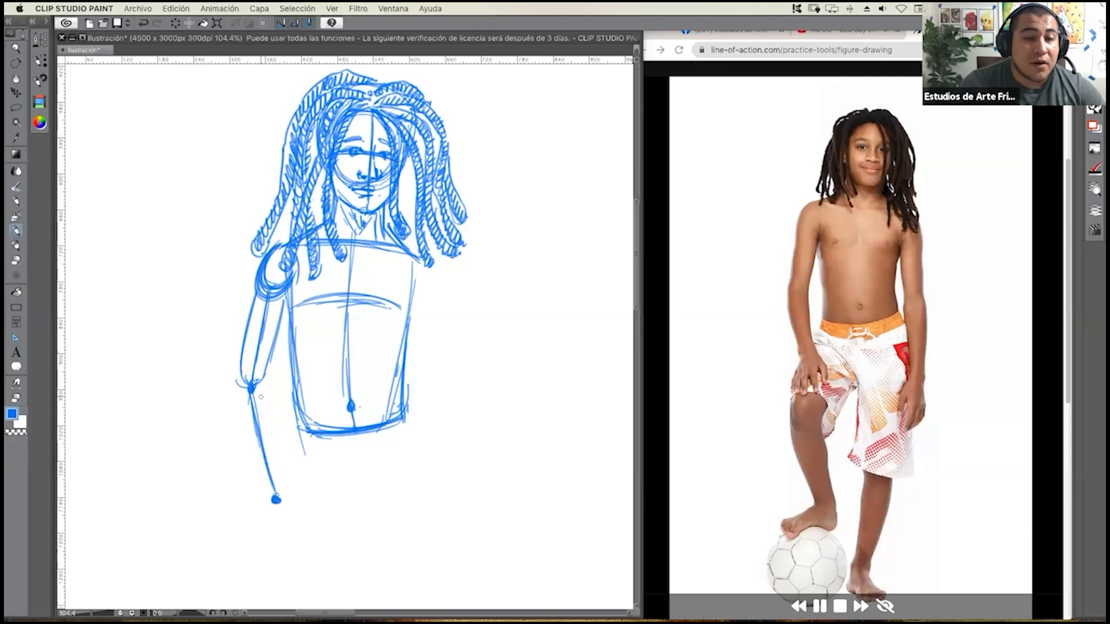
Build the left forearm around its guideline with an oval below the elbow, tapering edges and a round wrist joint.
{"action": "mouse_move", "coordinate": [236, 386]}
{"action": "left_mouse_down"}
{"action": "mouse_move", "coordinate": [243, 427]}
{"action": "mouse_move", "coordinate": [263, 436]}
{"action": "mouse_move", "coordinate": [269, 404]}
{"action": "mouse_move", "coordinate": [250, 445]}
{"action": "left_mouse_up"}
{"action": "mouse_move", "coordinate": [266, 376]}
{"action": "left_mouse_down"}
{"action": "mouse_move", "coordinate": [272, 419]}
{"action": "mouse_move", "coordinate": [259, 483]}
{"action": "left_mouse_up"}
{"action": "left_click_drag", "start_coordinate": [237, 428], "coordinate": [248, 456]}
{"action": "left_click_drag", "start_coordinate": [248, 454], "coordinate": [263, 497]}
{"action": "left_click_drag", "start_coordinate": [272, 434], "coordinate": [282, 491]}
{"action": "left_click_drag", "start_coordinate": [267, 420], "coordinate": [283, 493]}
{"action": "mouse_move", "coordinate": [246, 445]}
{"action": "left_mouse_down"}
{"action": "mouse_move", "coordinate": [266, 507]}
{"action": "mouse_move", "coordinate": [284, 505]}
{"action": "left_mouse_up"}
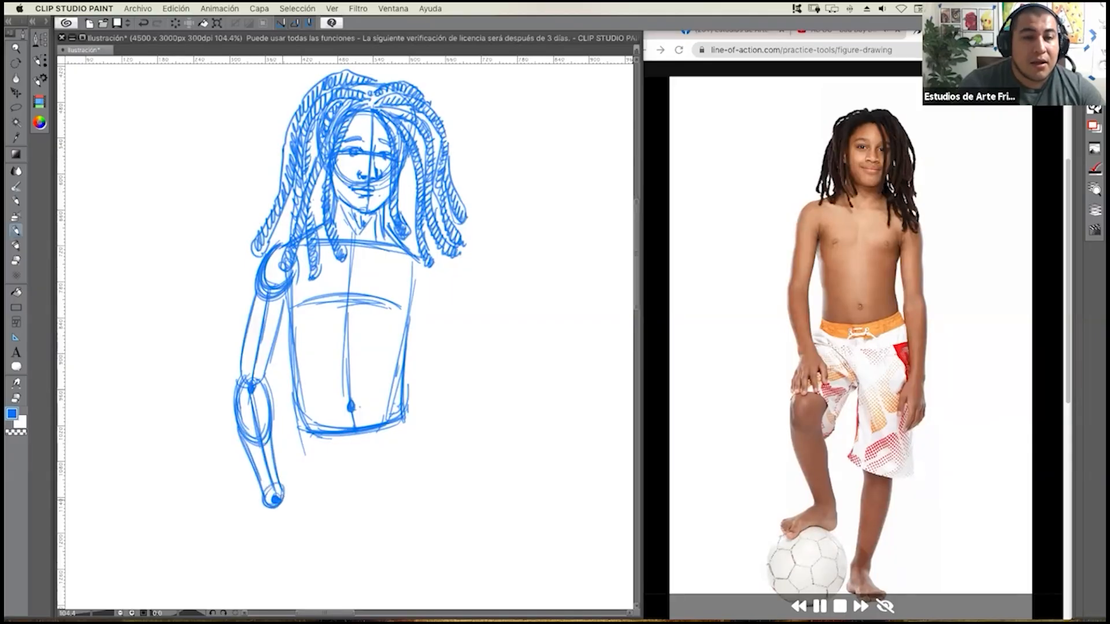
Draw the left hand as a simple mitten shape hanging from the wrist, with a separate thumb.
{"action": "left_click_drag", "start_coordinate": [320, 458], "coordinate": [320, 452]}
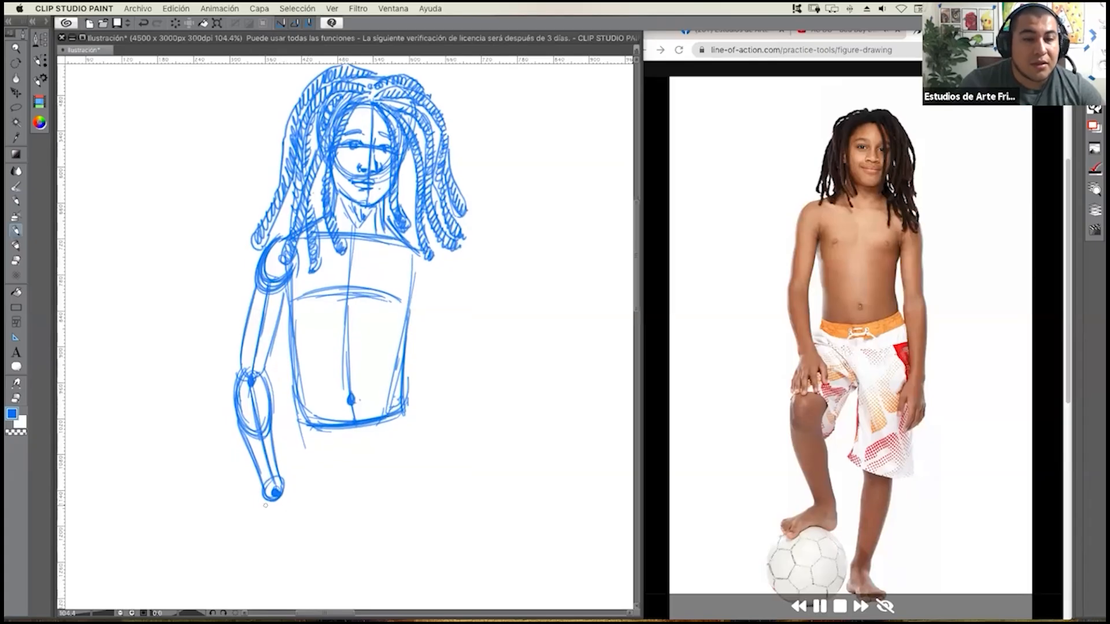
{"action": "mouse_move", "coordinate": [256, 508]}
{"action": "left_mouse_down"}
{"action": "mouse_move", "coordinate": [255, 565]}
{"action": "mouse_move", "coordinate": [290, 549]}
{"action": "mouse_move", "coordinate": [290, 523]}
{"action": "mouse_move", "coordinate": [287, 554]}
{"action": "left_mouse_up"}
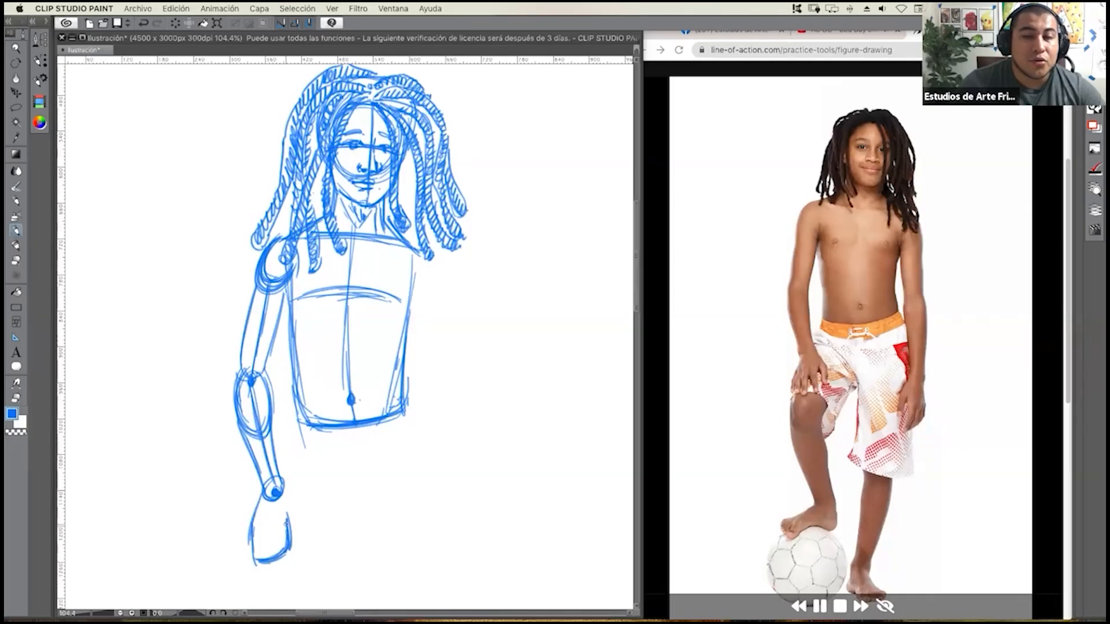
{"action": "left_click_drag", "start_coordinate": [290, 513], "coordinate": [308, 525]}
{"action": "left_click_drag", "start_coordinate": [290, 486], "coordinate": [310, 504]}
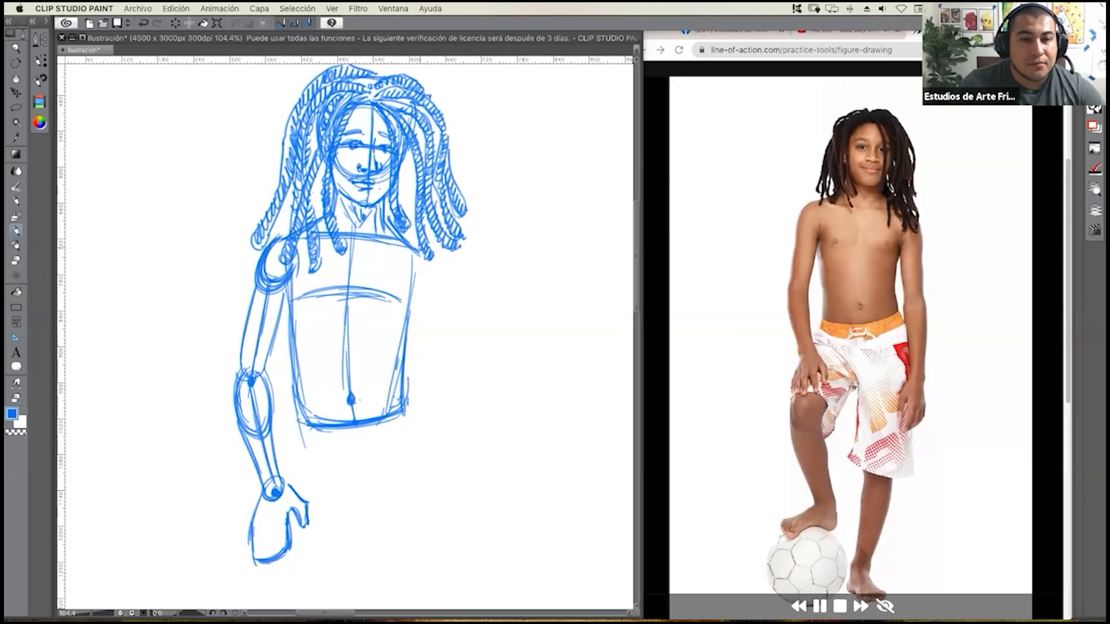
Sketch the rounded right shoulder beside the torso and the upper arm hanging down from it.
{"action": "mouse_move", "coordinate": [435, 253]}
{"action": "left_mouse_down"}
{"action": "mouse_move", "coordinate": [428, 298]}
{"action": "mouse_move", "coordinate": [411, 279]}
{"action": "mouse_move", "coordinate": [411, 251]}
{"action": "mouse_move", "coordinate": [431, 301]}
{"action": "mouse_move", "coordinate": [417, 356]}
{"action": "left_mouse_up"}
{"action": "mouse_move", "coordinate": [428, 301]}
{"action": "left_mouse_down"}
{"action": "mouse_move", "coordinate": [429, 386]}
{"action": "mouse_move", "coordinate": [421, 381]}
{"action": "mouse_move", "coordinate": [439, 376]}
{"action": "left_mouse_up"}
{"action": "left_click_drag", "start_coordinate": [445, 294], "coordinate": [443, 375]}
Complete the right arm with an elbow joint, an oval tapering forearm, a round wrist and a mitten hand with thumb.
{"action": "mouse_move", "coordinate": [424, 365]}
{"action": "left_mouse_down"}
{"action": "mouse_move", "coordinate": [452, 363]}
{"action": "mouse_move", "coordinate": [437, 381]}
{"action": "mouse_move", "coordinate": [447, 381]}
{"action": "mouse_move", "coordinate": [433, 435]}
{"action": "left_mouse_up"}
{"action": "mouse_move", "coordinate": [428, 384]}
{"action": "left_mouse_down"}
{"action": "mouse_move", "coordinate": [454, 407]}
{"action": "mouse_move", "coordinate": [457, 399]}
{"action": "left_mouse_up"}
{"action": "mouse_move", "coordinate": [442, 439]}
{"action": "left_mouse_down"}
{"action": "mouse_move", "coordinate": [462, 405]}
{"action": "mouse_move", "coordinate": [451, 375]}
{"action": "left_mouse_up"}
{"action": "left_click_drag", "start_coordinate": [455, 426], "coordinate": [449, 479]}
{"action": "left_click_drag", "start_coordinate": [455, 407], "coordinate": [448, 489]}
{"action": "mouse_move", "coordinate": [434, 432]}
{"action": "left_mouse_down"}
{"action": "mouse_move", "coordinate": [427, 467]}
{"action": "mouse_move", "coordinate": [450, 492]}
{"action": "mouse_move", "coordinate": [435, 490]}
{"action": "mouse_move", "coordinate": [420, 532]}
{"action": "mouse_move", "coordinate": [435, 511]}
{"action": "mouse_move", "coordinate": [432, 553]}
{"action": "mouse_move", "coordinate": [455, 542]}
{"action": "mouse_move", "coordinate": [431, 559]}
{"action": "mouse_move", "coordinate": [459, 537]}
{"action": "left_mouse_up"}
{"action": "left_click_drag", "start_coordinate": [456, 496], "coordinate": [454, 544]}
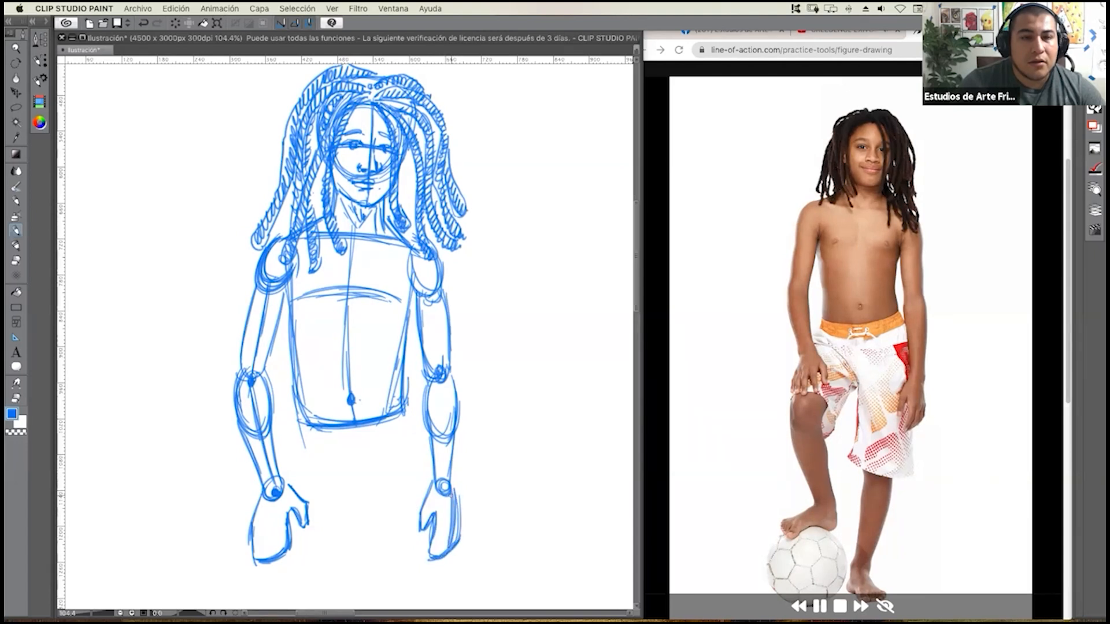
Draw the curved waistband of the shorts just below the torso.
{"action": "mouse_move", "coordinate": [425, 432]}
{"action": "left_mouse_down"}
{"action": "mouse_move", "coordinate": [415, 437]}
{"action": "mouse_move", "coordinate": [439, 425]}
{"action": "mouse_move", "coordinate": [413, 431]}
{"action": "mouse_move", "coordinate": [423, 384]}
{"action": "mouse_move", "coordinate": [404, 349]}
{"action": "left_mouse_up"}
{"action": "scroll", "coordinate": [407, 432], "scroll_direction": "down", "scroll_amount": 2}
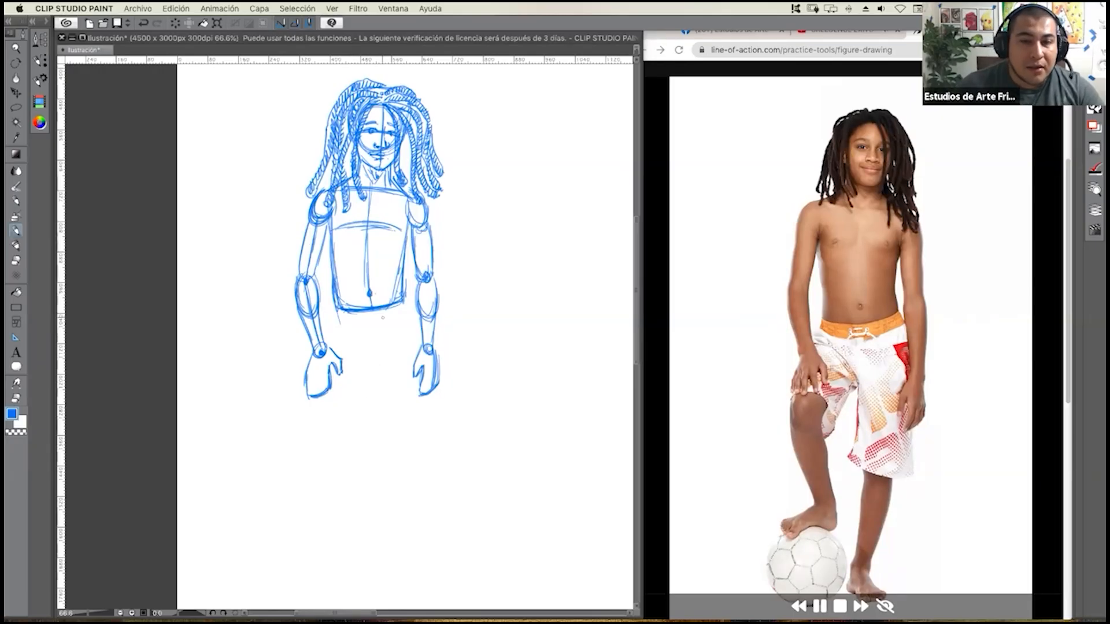
{"action": "left_click_drag", "start_coordinate": [339, 319], "coordinate": [393, 316]}
{"action": "left_click_drag", "start_coordinate": [334, 318], "coordinate": [401, 311]}
Outline the right leg of the shorts with its inner edge, curved hem and outer edge from the hip.
{"action": "mouse_move", "coordinate": [330, 317]}
{"action": "left_mouse_down"}
{"action": "mouse_move", "coordinate": [403, 309]}
{"action": "mouse_move", "coordinate": [332, 319]}
{"action": "mouse_move", "coordinate": [389, 325]}
{"action": "mouse_move", "coordinate": [402, 309]}
{"action": "mouse_move", "coordinate": [376, 368]}
{"action": "mouse_move", "coordinate": [378, 399]}
{"action": "left_mouse_up"}
{"action": "left_click_drag", "start_coordinate": [373, 333], "coordinate": [374, 443]}
{"action": "mouse_move", "coordinate": [371, 336]}
{"action": "left_mouse_down"}
{"action": "mouse_move", "coordinate": [368, 432]}
{"action": "mouse_move", "coordinate": [423, 448]}
{"action": "mouse_move", "coordinate": [441, 437]}
{"action": "left_mouse_up"}
{"action": "mouse_move", "coordinate": [375, 431]}
{"action": "left_mouse_down"}
{"action": "mouse_move", "coordinate": [423, 438]}
{"action": "mouse_move", "coordinate": [415, 444]}
{"action": "mouse_move", "coordinate": [436, 439]}
{"action": "mouse_move", "coordinate": [433, 421]}
{"action": "left_mouse_up"}
{"action": "left_click_drag", "start_coordinate": [431, 383], "coordinate": [439, 436]}
{"action": "mouse_move", "coordinate": [410, 306]}
{"action": "left_mouse_down"}
{"action": "mouse_move", "coordinate": [423, 355]}
{"action": "mouse_move", "coordinate": [398, 352]}
{"action": "left_mouse_up"}
Sketch the raised left leg of the shorts with a rounded opening, an inner edge and a knee circle inside it.
{"action": "left_click_drag", "start_coordinate": [335, 315], "coordinate": [325, 335]}
{"action": "mouse_move", "coordinate": [291, 382]}
{"action": "left_mouse_down"}
{"action": "mouse_move", "coordinate": [293, 423]}
{"action": "mouse_move", "coordinate": [338, 439]}
{"action": "mouse_move", "coordinate": [347, 405]}
{"action": "mouse_move", "coordinate": [352, 412]}
{"action": "mouse_move", "coordinate": [294, 409]}
{"action": "mouse_move", "coordinate": [350, 449]}
{"action": "left_mouse_up"}
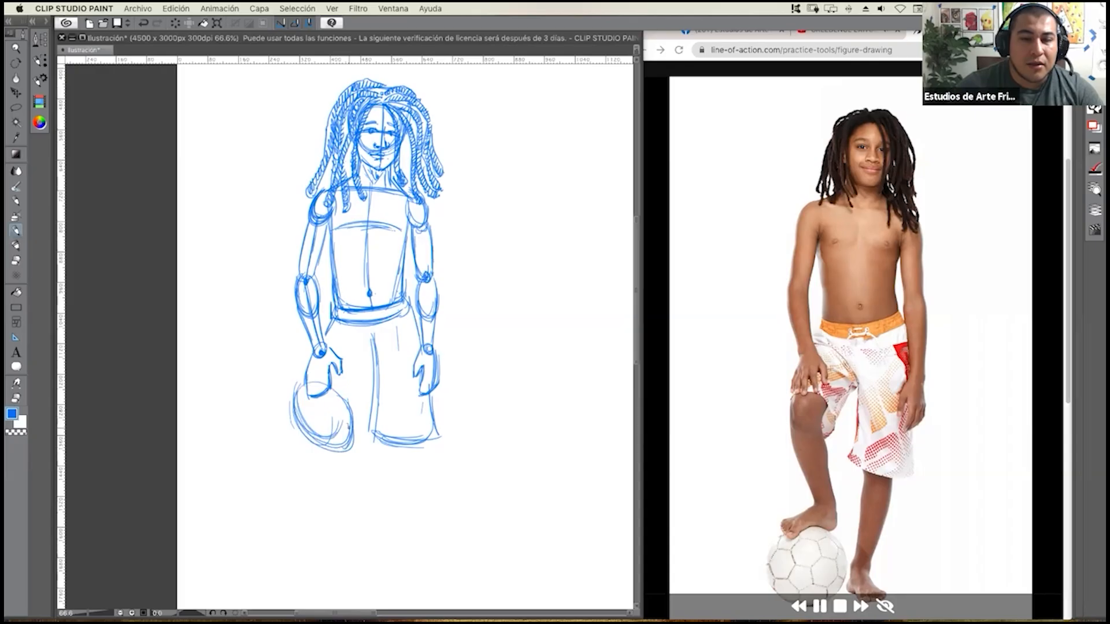
{"action": "left_click_drag", "start_coordinate": [363, 408], "coordinate": [354, 429]}
{"action": "mouse_move", "coordinate": [373, 376]}
{"action": "left_mouse_down"}
{"action": "mouse_move", "coordinate": [353, 432]}
{"action": "mouse_move", "coordinate": [351, 422]}
{"action": "mouse_move", "coordinate": [298, 433]}
{"action": "left_mouse_up"}
{"action": "mouse_move", "coordinate": [327, 399]}
{"action": "left_mouse_down"}
{"action": "mouse_move", "coordinate": [301, 431]}
{"action": "mouse_move", "coordinate": [330, 437]}
{"action": "mouse_move", "coordinate": [304, 431]}
{"action": "mouse_move", "coordinate": [318, 410]}
{"action": "mouse_move", "coordinate": [305, 397]}
{"action": "mouse_move", "coordinate": [318, 418]}
{"action": "left_mouse_up"}
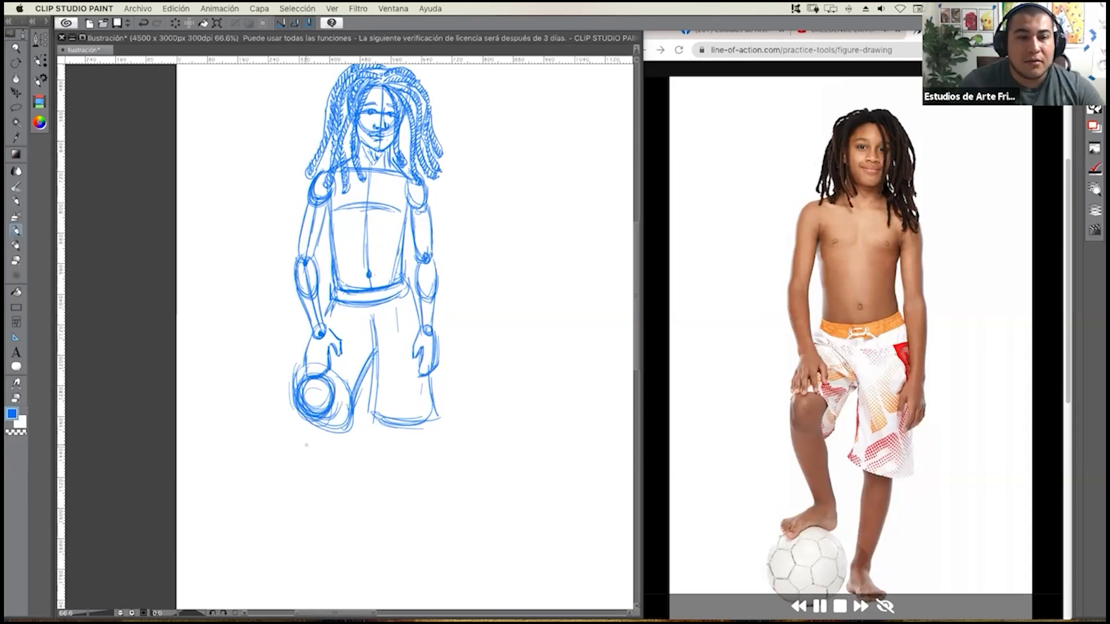
Draw the raised leg's shin guideline and ankle circle, and build an oval calf with a tapering shin below the knee.
{"action": "left_click_drag", "start_coordinate": [318, 420], "coordinate": [338, 507]}
{"action": "mouse_move", "coordinate": [324, 460]}
{"action": "left_mouse_down"}
{"action": "mouse_move", "coordinate": [346, 521]}
{"action": "mouse_move", "coordinate": [329, 507]}
{"action": "mouse_move", "coordinate": [349, 514]}
{"action": "mouse_move", "coordinate": [331, 532]}
{"action": "left_mouse_up"}
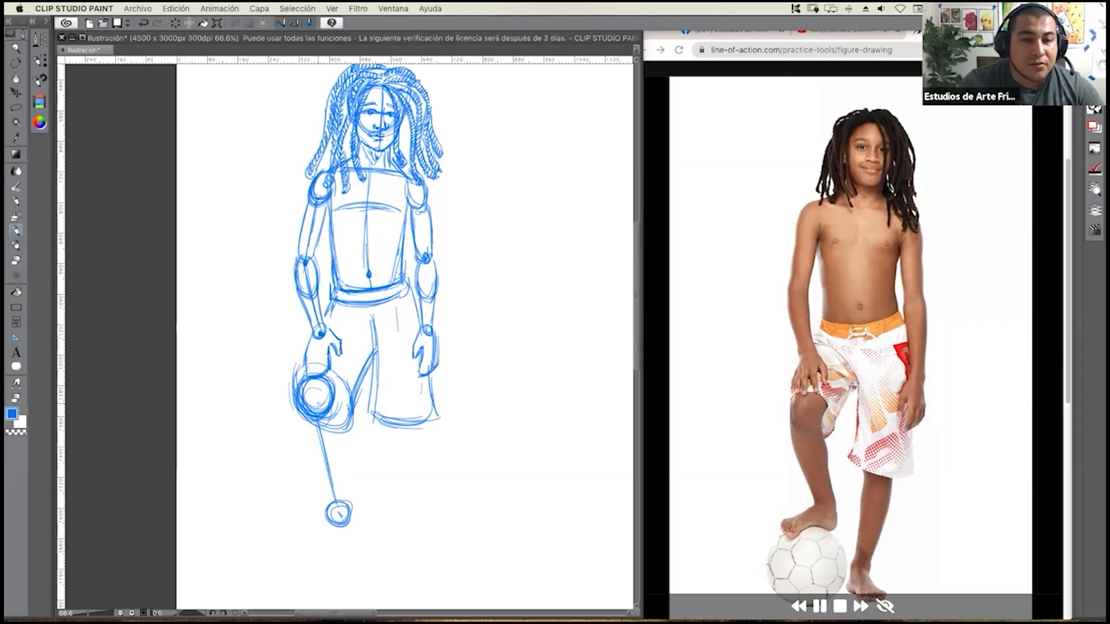
{"action": "left_click_drag", "start_coordinate": [298, 429], "coordinate": [325, 465]}
{"action": "mouse_move", "coordinate": [300, 417]}
{"action": "left_mouse_down"}
{"action": "mouse_move", "coordinate": [322, 463]}
{"action": "mouse_move", "coordinate": [341, 438]}
{"action": "left_mouse_up"}
{"action": "mouse_move", "coordinate": [302, 422]}
{"action": "left_mouse_down"}
{"action": "mouse_move", "coordinate": [342, 434]}
{"action": "mouse_move", "coordinate": [341, 458]}
{"action": "mouse_move", "coordinate": [336, 414]}
{"action": "mouse_move", "coordinate": [326, 467]}
{"action": "left_mouse_up"}
{"action": "left_click_drag", "start_coordinate": [338, 411], "coordinate": [319, 467]}
{"action": "left_click_drag", "start_coordinate": [302, 413], "coordinate": [339, 455]}
{"action": "left_click_drag", "start_coordinate": [340, 412], "coordinate": [313, 462]}
{"action": "left_click_drag", "start_coordinate": [303, 421], "coordinate": [327, 507]}
{"action": "left_click_drag", "start_coordinate": [303, 449], "coordinate": [327, 508]}
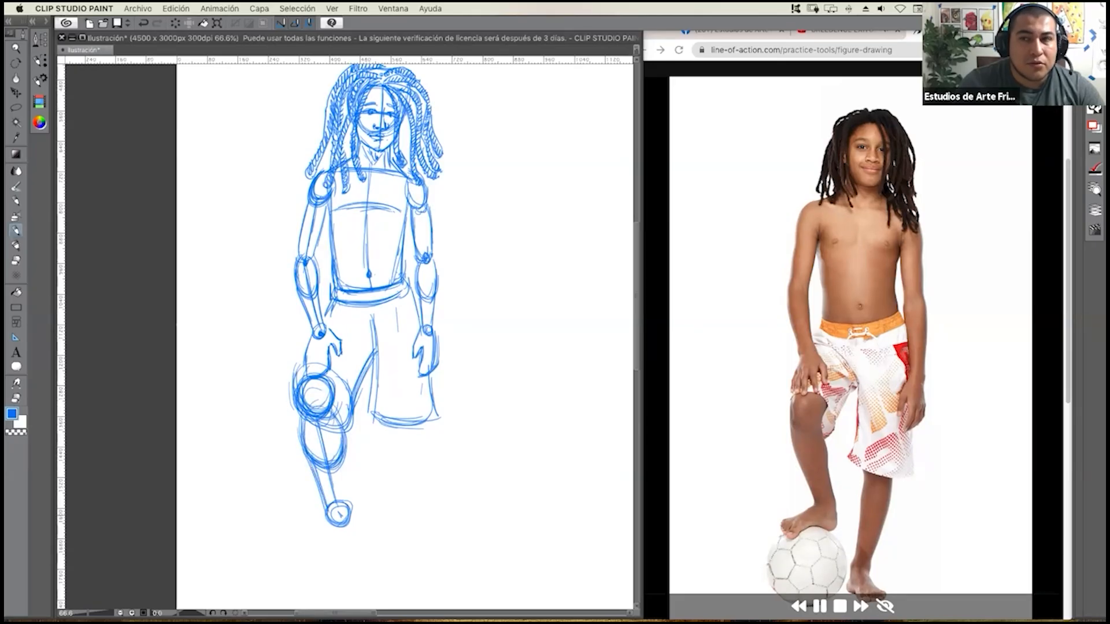
Close the inner edge of the raised leg's shin and outline its foot pointing down to the left.
{"action": "left_click_drag", "start_coordinate": [346, 462], "coordinate": [349, 511]}
{"action": "left_click_drag", "start_coordinate": [342, 460], "coordinate": [350, 508]}
{"action": "mouse_move", "coordinate": [346, 471]}
{"action": "left_mouse_down"}
{"action": "mouse_move", "coordinate": [336, 504]}
{"action": "mouse_move", "coordinate": [354, 530]}
{"action": "left_mouse_up"}
{"action": "mouse_move", "coordinate": [346, 515]}
{"action": "left_mouse_down"}
{"action": "mouse_move", "coordinate": [302, 564]}
{"action": "mouse_move", "coordinate": [292, 546]}
{"action": "mouse_move", "coordinate": [307, 565]}
{"action": "mouse_move", "coordinate": [301, 537]}
{"action": "mouse_move", "coordinate": [326, 521]}
{"action": "left_mouse_up"}
{"action": "mouse_move", "coordinate": [327, 521]}
{"action": "left_mouse_down"}
{"action": "mouse_move", "coordinate": [292, 545]}
{"action": "mouse_move", "coordinate": [290, 568]}
{"action": "mouse_move", "coordinate": [330, 541]}
{"action": "left_mouse_up"}
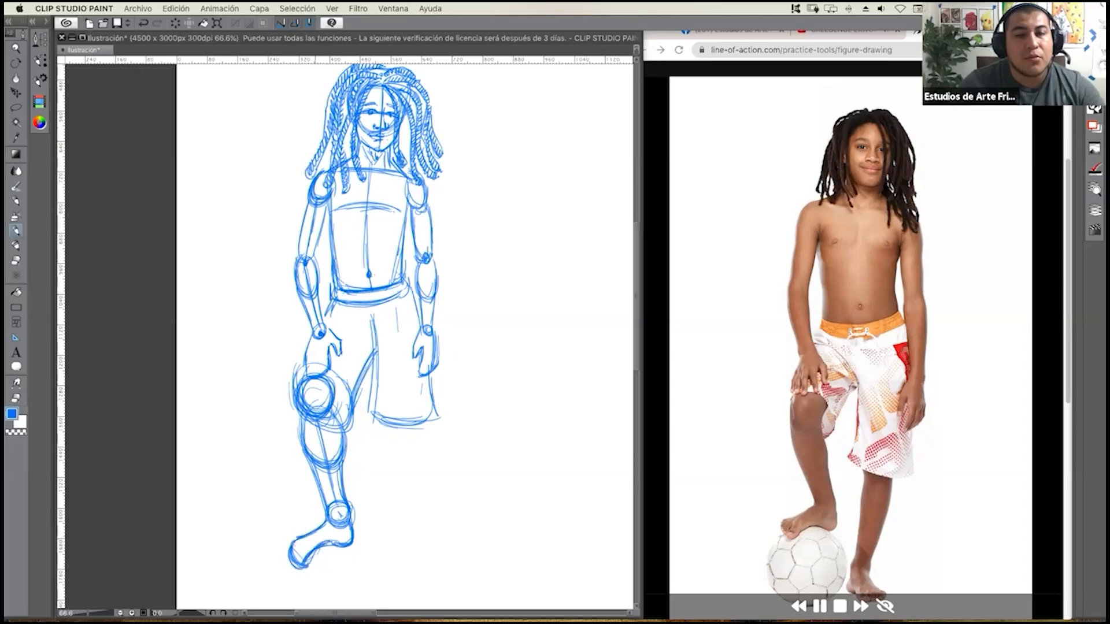
Draw the soccer ball as a large circle under the raised foot, reinforcing its outline with repeated strokes.
{"action": "left_click_drag", "start_coordinate": [405, 371], "coordinate": [406, 291]}
{"action": "left_click_drag", "start_coordinate": [301, 489], "coordinate": [368, 514]}
{"action": "mouse_move", "coordinate": [292, 529]}
{"action": "left_mouse_down"}
{"action": "mouse_move", "coordinate": [364, 483]}
{"action": "mouse_move", "coordinate": [289, 503]}
{"action": "mouse_move", "coordinate": [368, 514]}
{"action": "left_mouse_up"}
{"action": "mouse_move", "coordinate": [364, 468]}
{"action": "left_mouse_down"}
{"action": "mouse_move", "coordinate": [286, 520]}
{"action": "mouse_move", "coordinate": [333, 466]}
{"action": "mouse_move", "coordinate": [372, 505]}
{"action": "mouse_move", "coordinate": [342, 467]}
{"action": "left_mouse_up"}
{"action": "left_click_drag", "start_coordinate": [340, 550], "coordinate": [294, 534]}
{"action": "left_click_drag", "start_coordinate": [360, 467], "coordinate": [371, 523]}
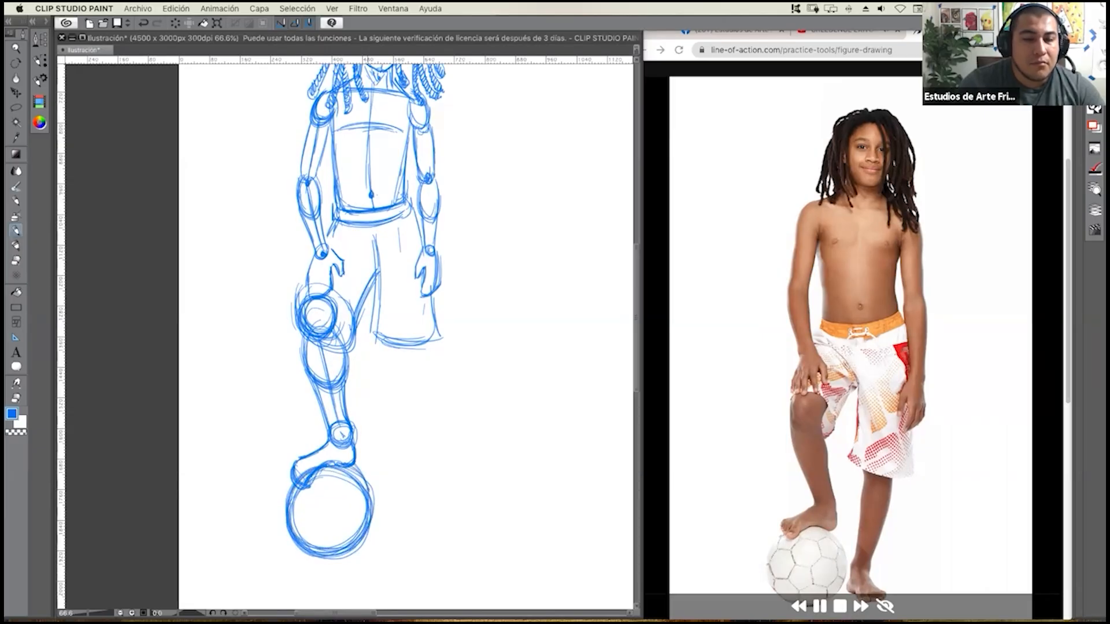
Sketch the right knee as a rounded form under the shorts' hem and mark the lower curve of the calf.
{"action": "scroll", "coordinate": [359, 448], "scroll_direction": "up", "scroll_amount": 2}
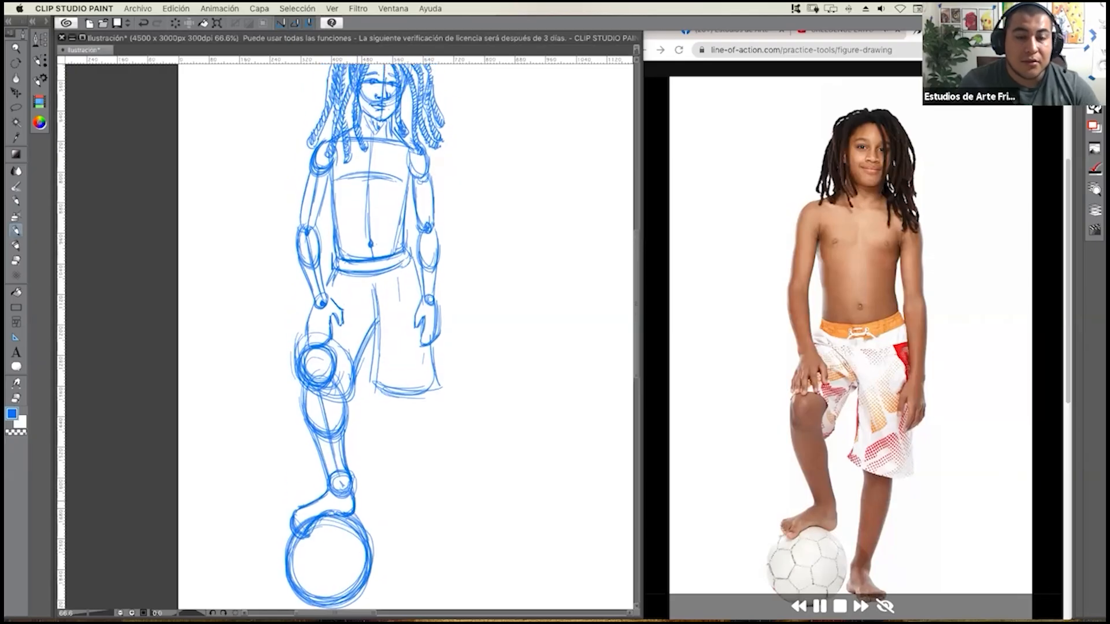
{"action": "mouse_move", "coordinate": [368, 433]}
{"action": "left_mouse_down"}
{"action": "mouse_move", "coordinate": [354, 441]}
{"action": "mouse_move", "coordinate": [361, 433]}
{"action": "left_mouse_up"}
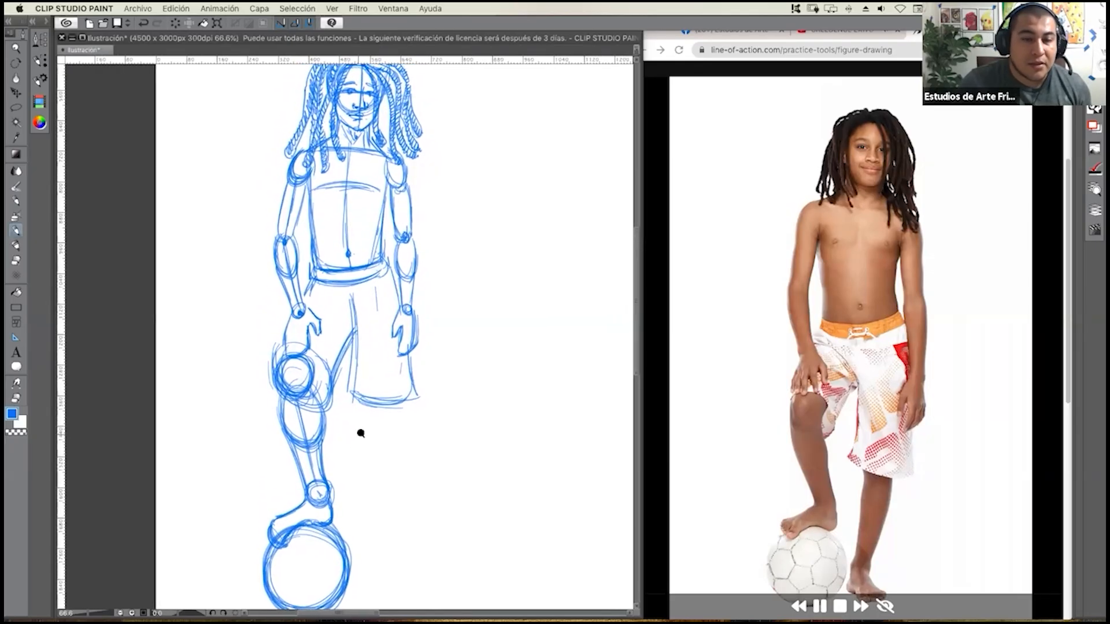
{"action": "scroll", "coordinate": [356, 432], "scroll_direction": "down", "scroll_amount": 2}
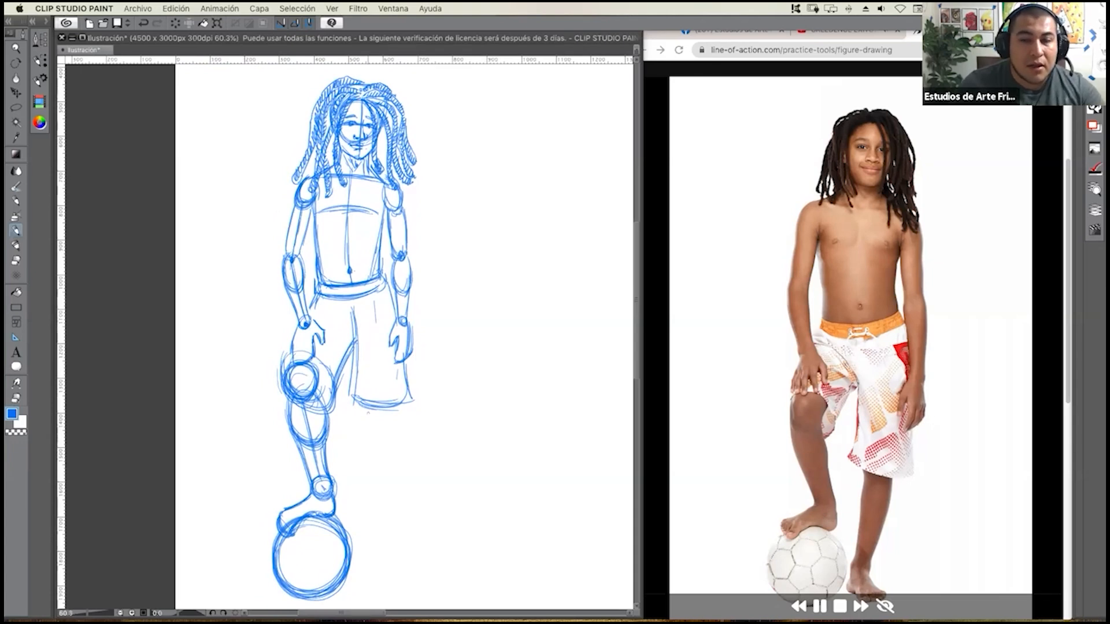
{"action": "mouse_move", "coordinate": [366, 410]}
{"action": "left_mouse_down"}
{"action": "mouse_move", "coordinate": [391, 423]}
{"action": "mouse_move", "coordinate": [404, 402]}
{"action": "left_mouse_up"}
{"action": "left_click_drag", "start_coordinate": [364, 442], "coordinate": [382, 454]}
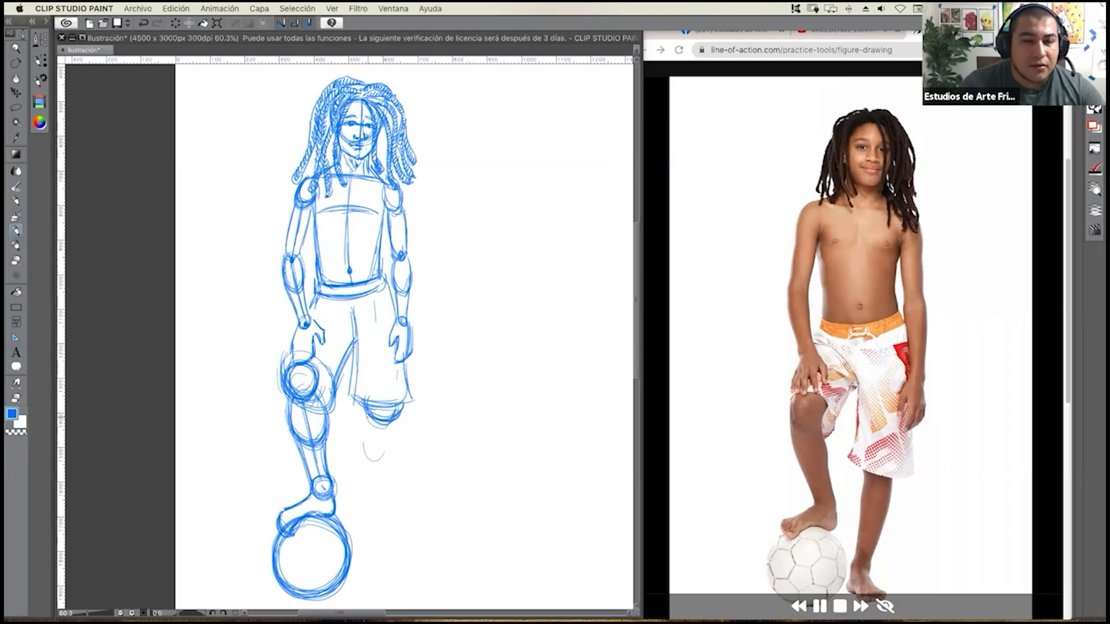
Build the standing right leg with an oval calf, long shin edges, a round ankle and a foot angled outward.
{"action": "mouse_move", "coordinate": [371, 420]}
{"action": "left_mouse_down"}
{"action": "mouse_move", "coordinate": [386, 462]}
{"action": "mouse_move", "coordinate": [396, 431]}
{"action": "mouse_move", "coordinate": [398, 468]}
{"action": "left_mouse_up"}
{"action": "left_click_drag", "start_coordinate": [399, 419], "coordinate": [393, 495]}
{"action": "left_click_drag", "start_coordinate": [399, 417], "coordinate": [389, 511]}
{"action": "left_click_drag", "start_coordinate": [399, 429], "coordinate": [389, 513]}
{"action": "left_click_drag", "start_coordinate": [396, 458], "coordinate": [387, 527]}
{"action": "mouse_move", "coordinate": [370, 474]}
{"action": "left_mouse_down"}
{"action": "mouse_move", "coordinate": [368, 535]}
{"action": "mouse_move", "coordinate": [382, 526]}
{"action": "mouse_move", "coordinate": [386, 549]}
{"action": "mouse_move", "coordinate": [365, 564]}
{"action": "mouse_move", "coordinate": [393, 590]}
{"action": "mouse_move", "coordinate": [417, 585]}
{"action": "mouse_move", "coordinate": [418, 567]}
{"action": "mouse_move", "coordinate": [422, 582]}
{"action": "mouse_move", "coordinate": [401, 561]}
{"action": "left_mouse_up"}
{"action": "left_click_drag", "start_coordinate": [388, 520], "coordinate": [403, 565]}
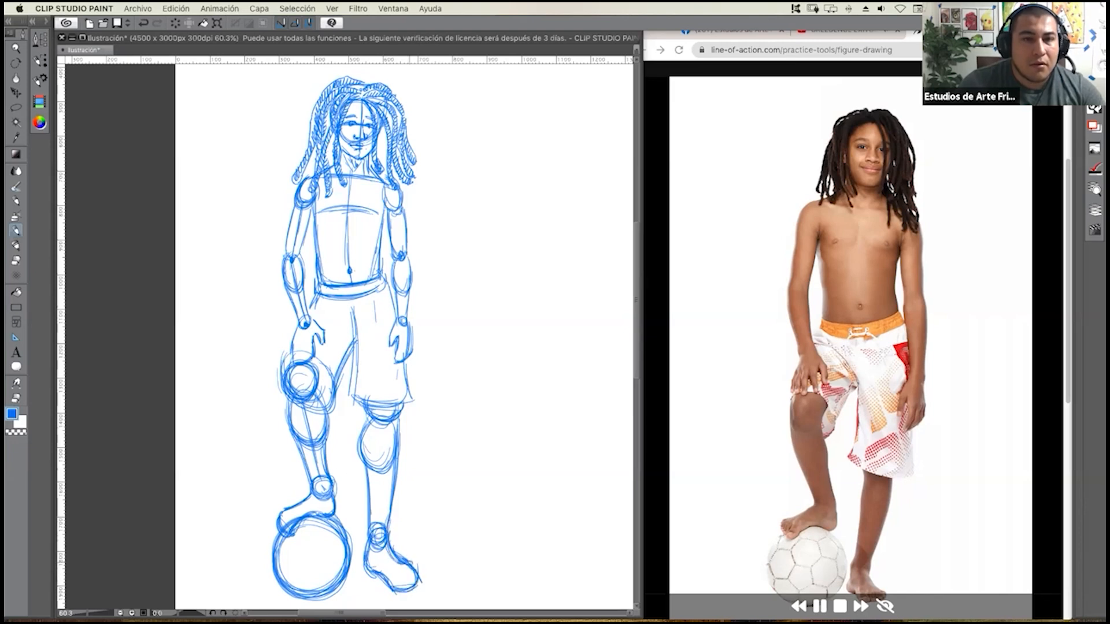
Reinforce the right foot's outline and add hatching along the right side of the torso beside the arm.
{"action": "mouse_move", "coordinate": [395, 512]}
{"action": "left_mouse_down"}
{"action": "mouse_move", "coordinate": [389, 528]}
{"action": "mouse_move", "coordinate": [412, 588]}
{"action": "left_mouse_up"}
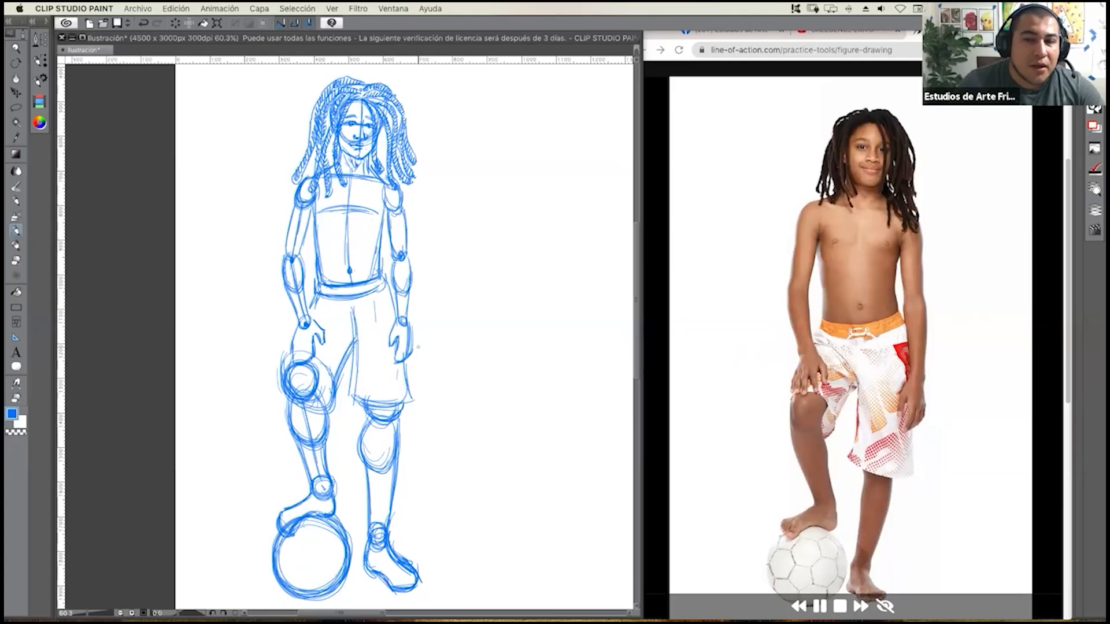
{"action": "mouse_move", "coordinate": [376, 269]}
{"action": "left_mouse_down"}
{"action": "mouse_move", "coordinate": [382, 203]}
{"action": "mouse_move", "coordinate": [393, 247]}
{"action": "left_mouse_up"}
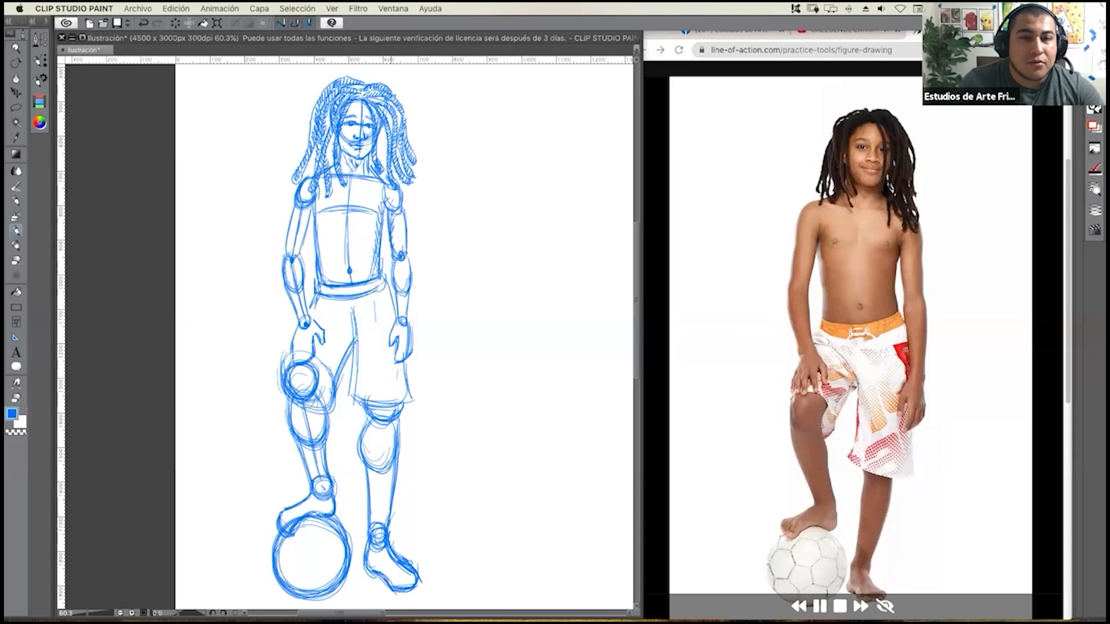
Pause the reference photo's timer and widen the canvas window over the reference.
{"action": "left_click", "coordinate": [816, 322]}
{"action": "left_click", "coordinate": [819, 605]}
{"action": "left_click", "coordinate": [588, 450]}
{"action": "left_click_drag", "start_coordinate": [640, 314], "coordinate": [1061, 268]}
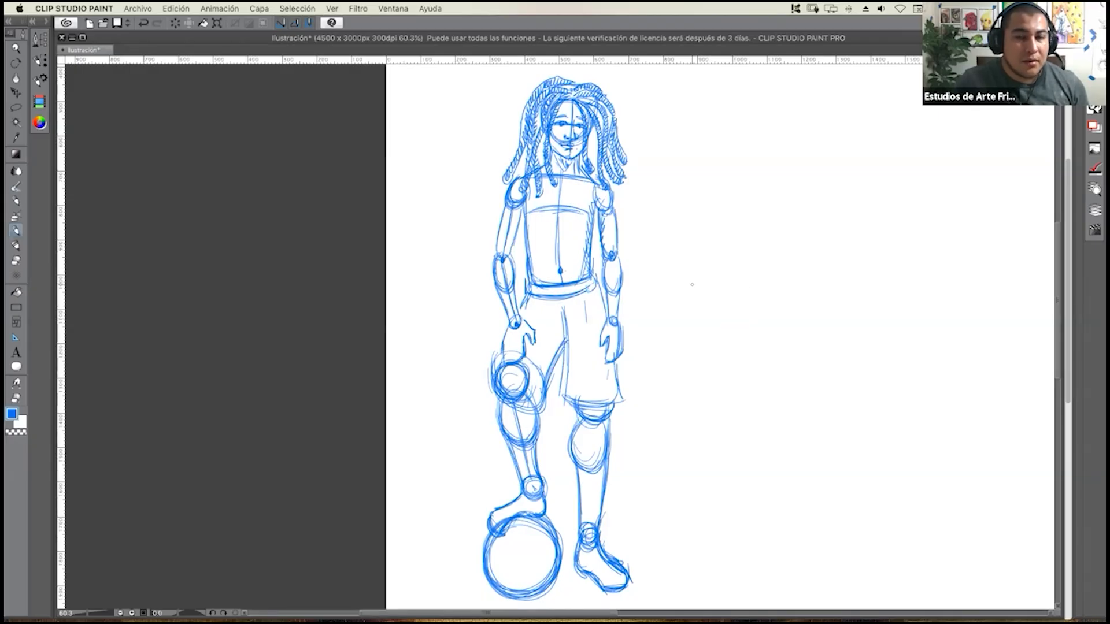
Label the finished figure with a circled number 1 beside the upper left of its hair.
{"action": "mouse_move", "coordinate": [699, 280]}
{"action": "left_mouse_down"}
{"action": "mouse_move", "coordinate": [567, 406]}
{"action": "mouse_move", "coordinate": [535, 550]}
{"action": "left_mouse_up"}
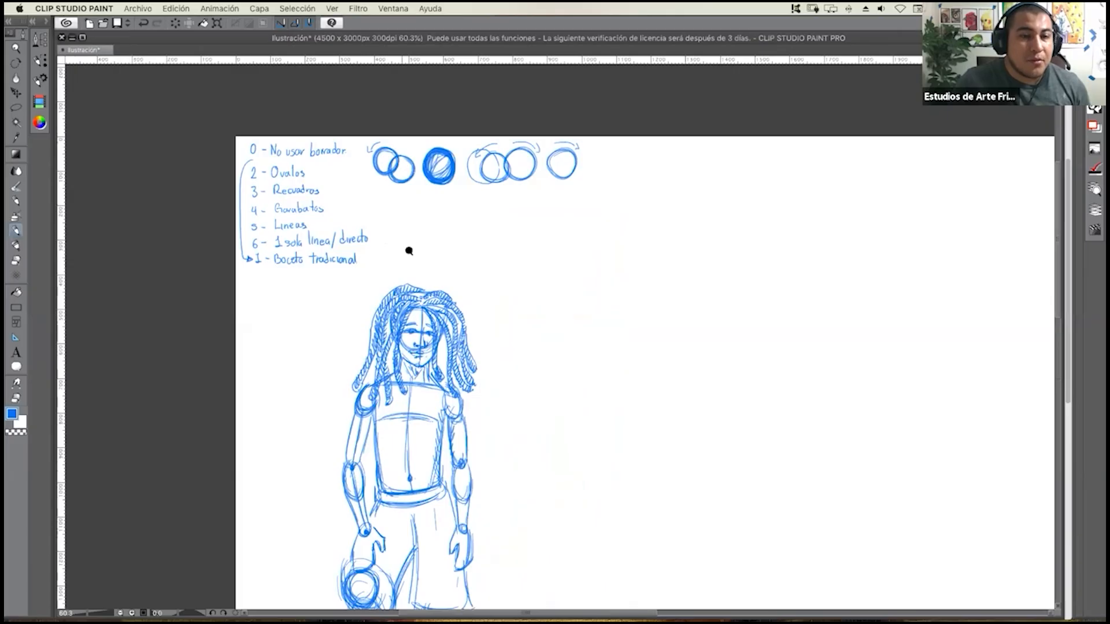
{"action": "scroll", "coordinate": [417, 243], "scroll_direction": "up", "scroll_amount": 5}
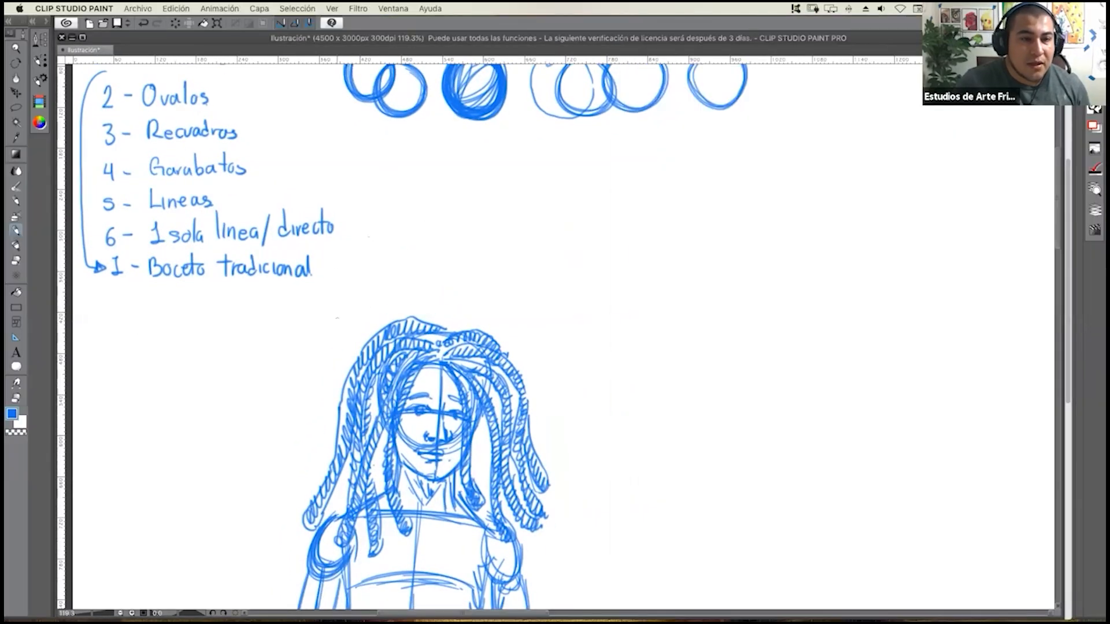
{"action": "left_click_drag", "start_coordinate": [323, 330], "coordinate": [334, 339]}
{"action": "mouse_move", "coordinate": [309, 335]}
{"action": "left_mouse_down"}
{"action": "mouse_move", "coordinate": [340, 320]}
{"action": "mouse_move", "coordinate": [310, 339]}
{"action": "left_mouse_up"}
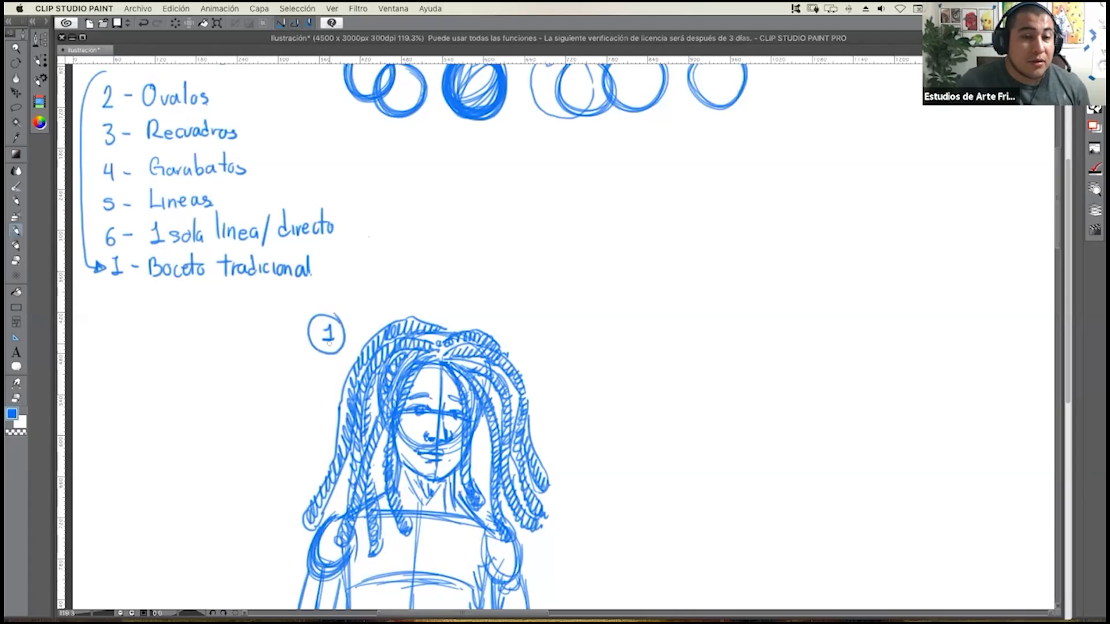
Review the construction sketch from the head and torso down to the legs and ball, and finally as a whole figure.
{"action": "scroll", "coordinate": [461, 377], "scroll_direction": "down", "scroll_amount": 5}
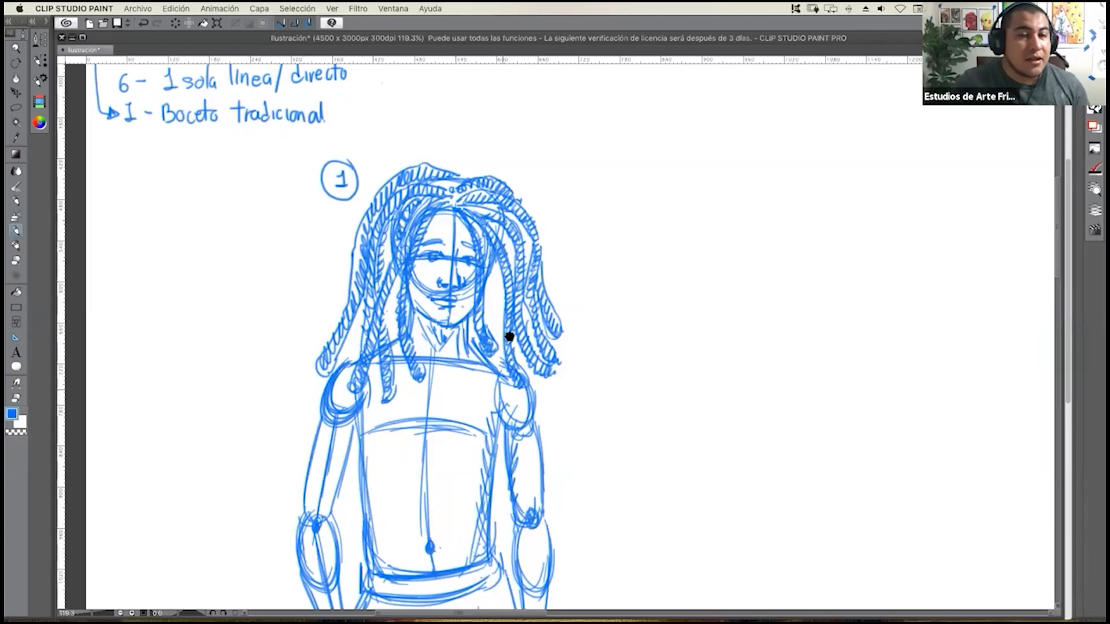
{"action": "scroll", "coordinate": [509, 324], "scroll_direction": "down", "scroll_amount": 2}
{"action": "scroll", "coordinate": [511, 300], "scroll_direction": "down", "scroll_amount": 2}
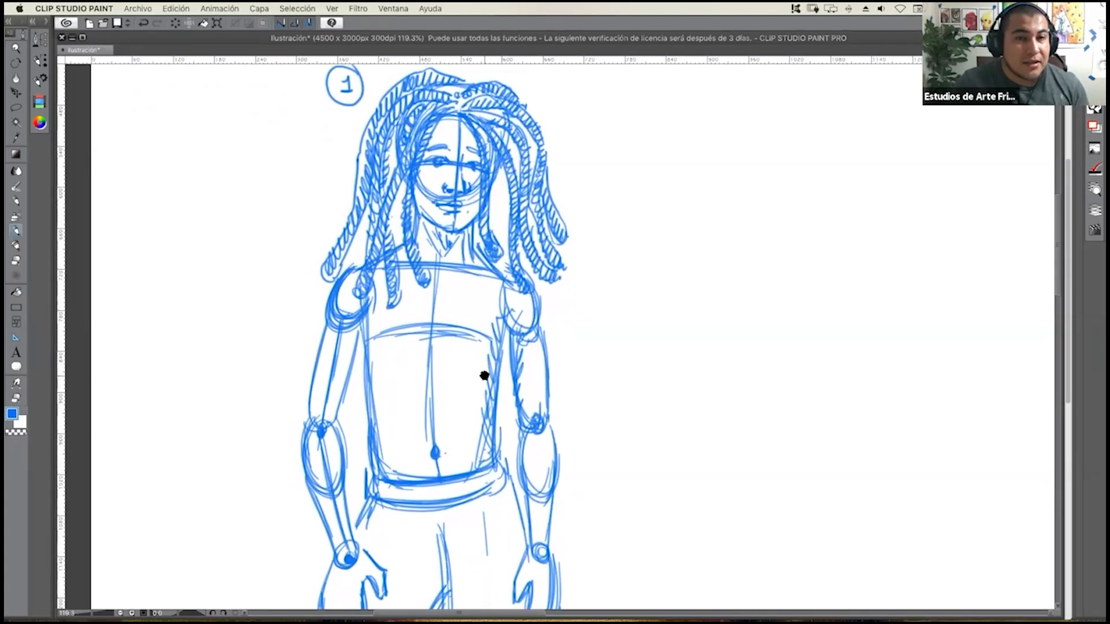
{"action": "scroll", "coordinate": [495, 422], "scroll_direction": "up", "scroll_amount": 1}
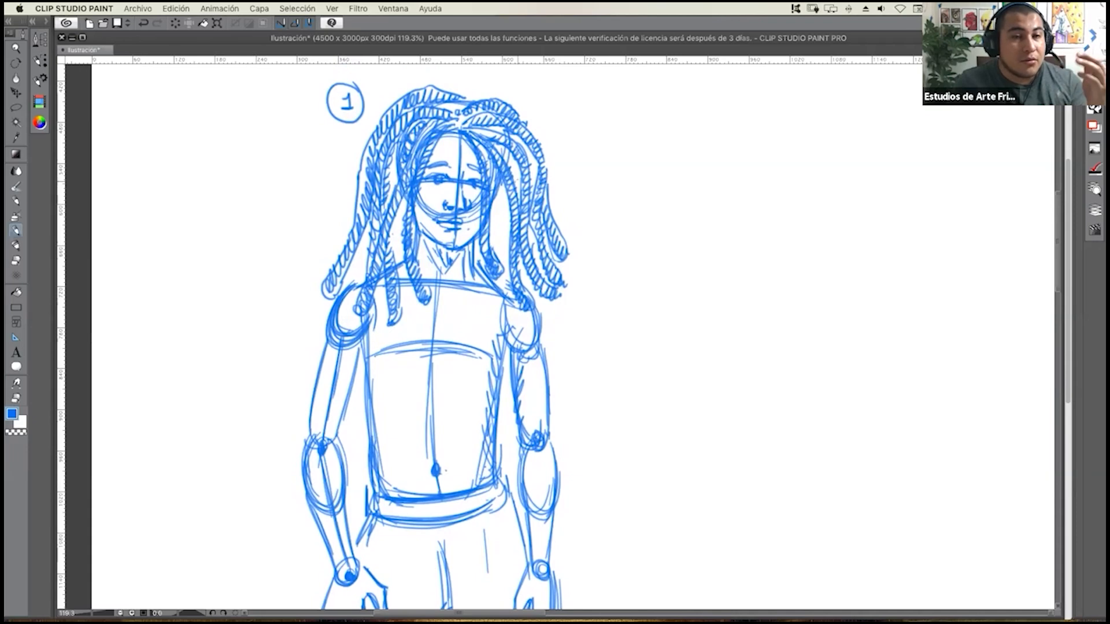
{"action": "scroll", "coordinate": [470, 423], "scroll_direction": "down", "scroll_amount": 8}
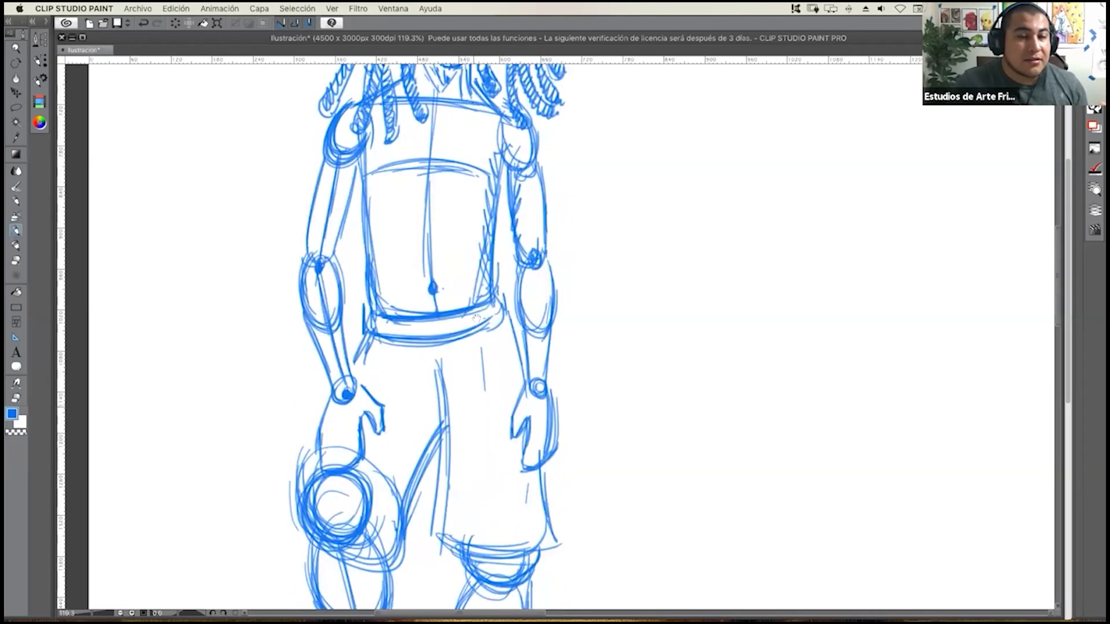
{"action": "scroll", "coordinate": [476, 318], "scroll_direction": "down", "scroll_amount": 5}
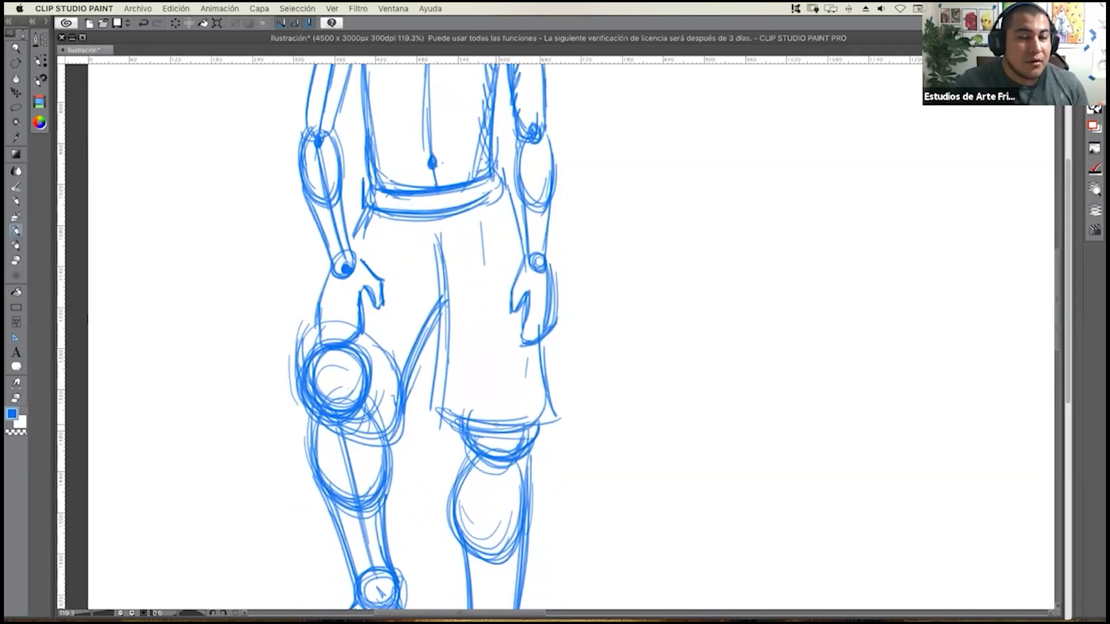
{"action": "scroll", "coordinate": [483, 366], "scroll_direction": "down", "scroll_amount": 5}
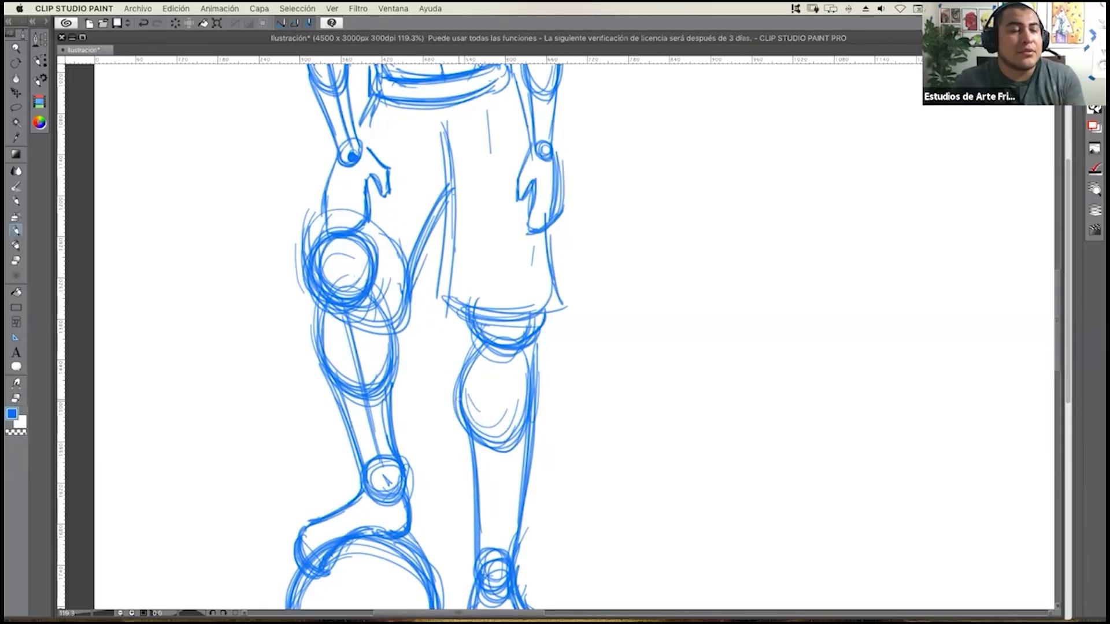
{"action": "scroll", "coordinate": [468, 387], "scroll_direction": "up", "scroll_amount": 5}
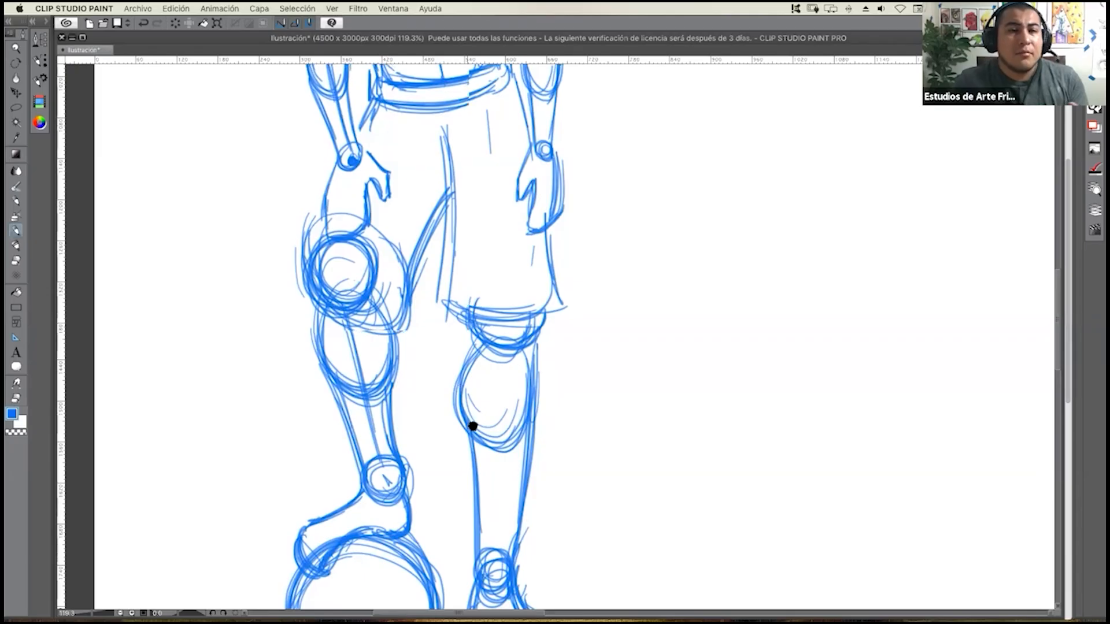
{"action": "scroll", "coordinate": [475, 488], "scroll_direction": "up", "scroll_amount": 5}
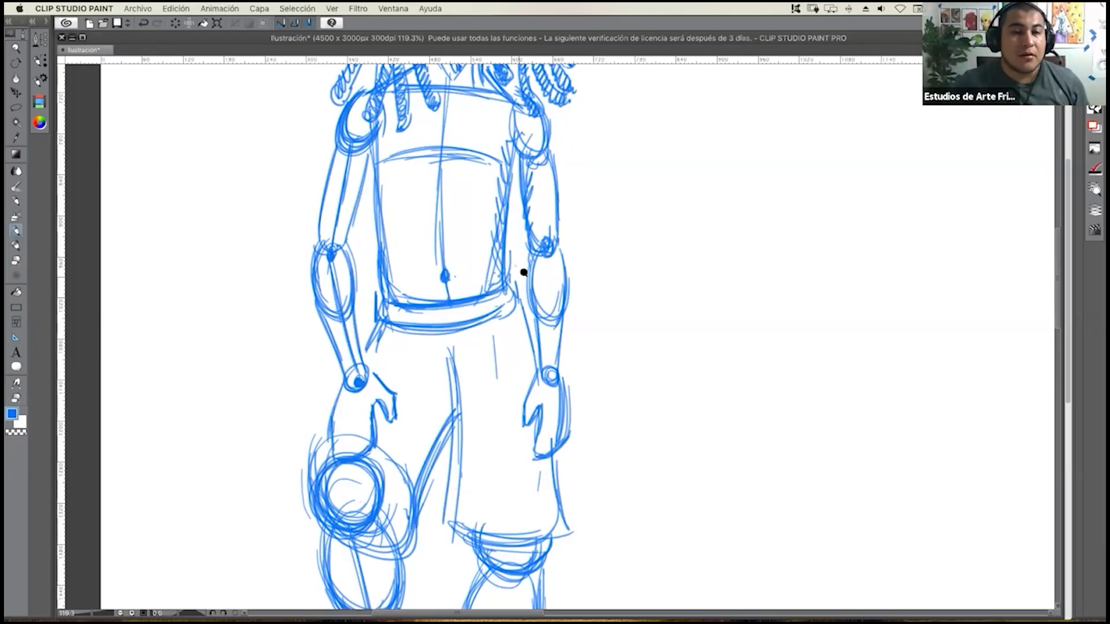
{"action": "scroll", "coordinate": [515, 266], "scroll_direction": "down", "scroll_amount": 5}
{"action": "scroll", "coordinate": [479, 303], "scroll_direction": "up", "scroll_amount": 2}
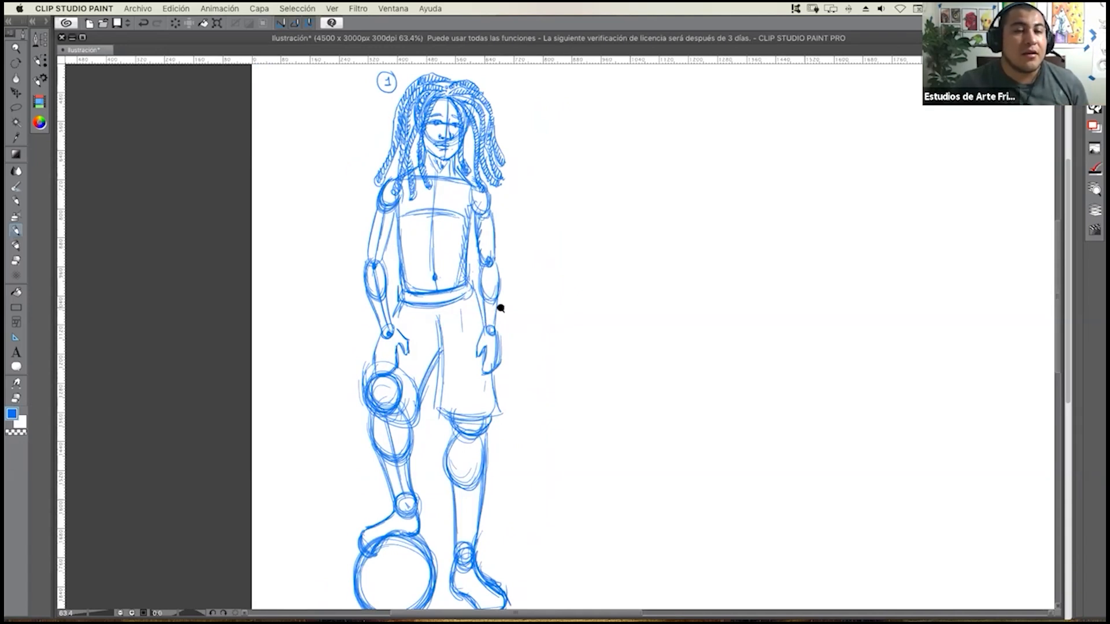
Review the finished construction sketch as a whole, together with the method list and the free canvas space around it.
{"action": "scroll", "coordinate": [497, 308], "scroll_direction": "down", "scroll_amount": 1}
{"action": "scroll", "coordinate": [497, 308], "scroll_direction": "down", "scroll_amount": 1}
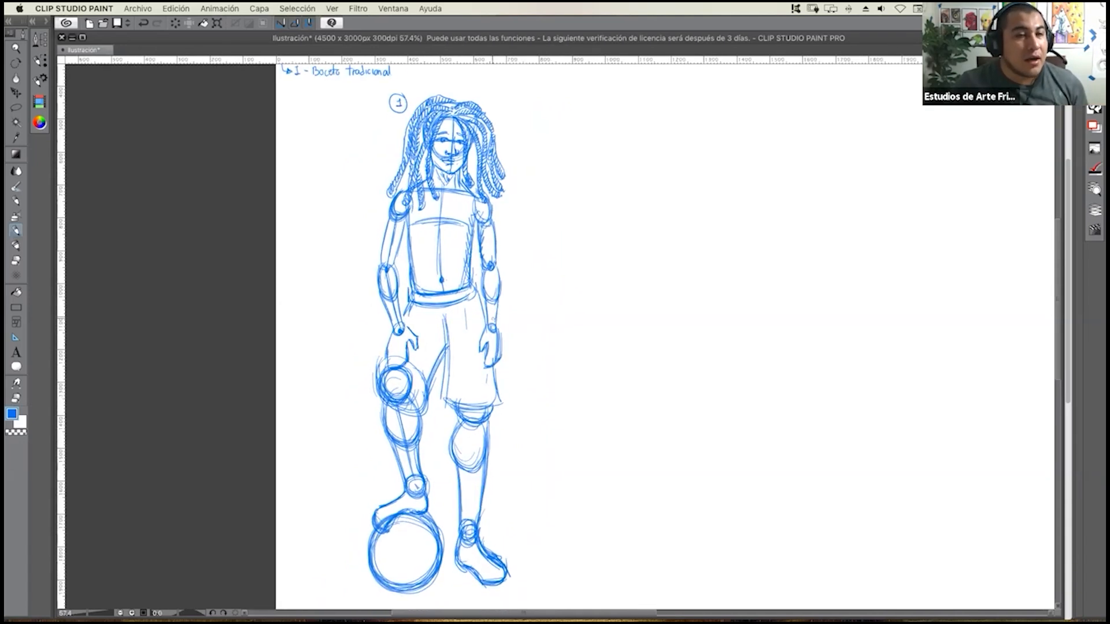
{"action": "scroll", "coordinate": [497, 315], "scroll_direction": "down", "scroll_amount": 3}
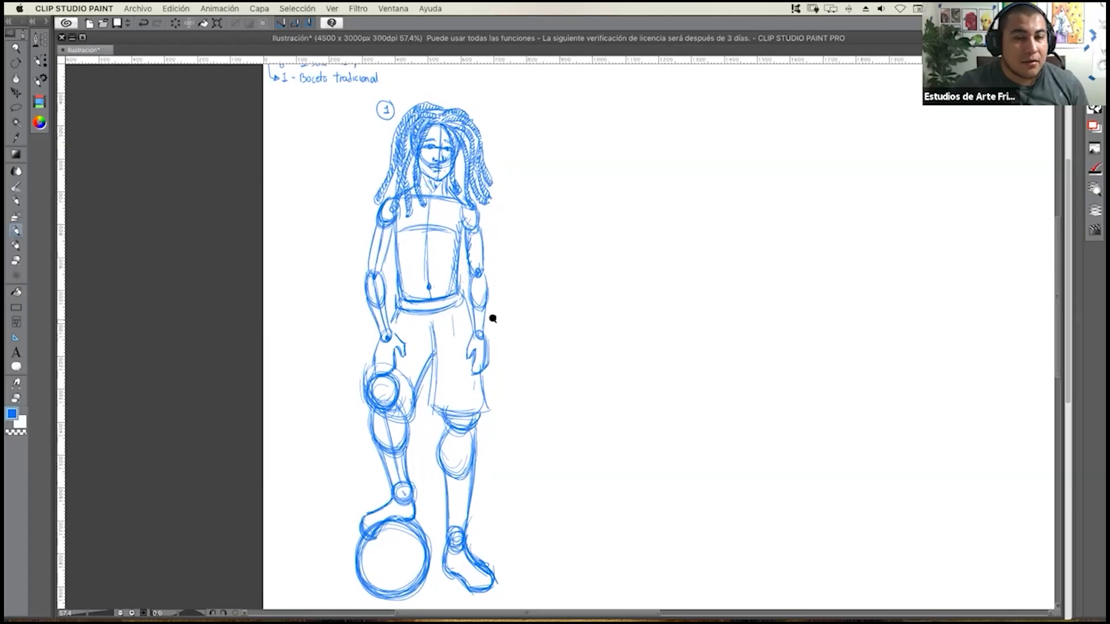
{"action": "scroll", "coordinate": [489, 319], "scroll_direction": "down", "scroll_amount": 4}
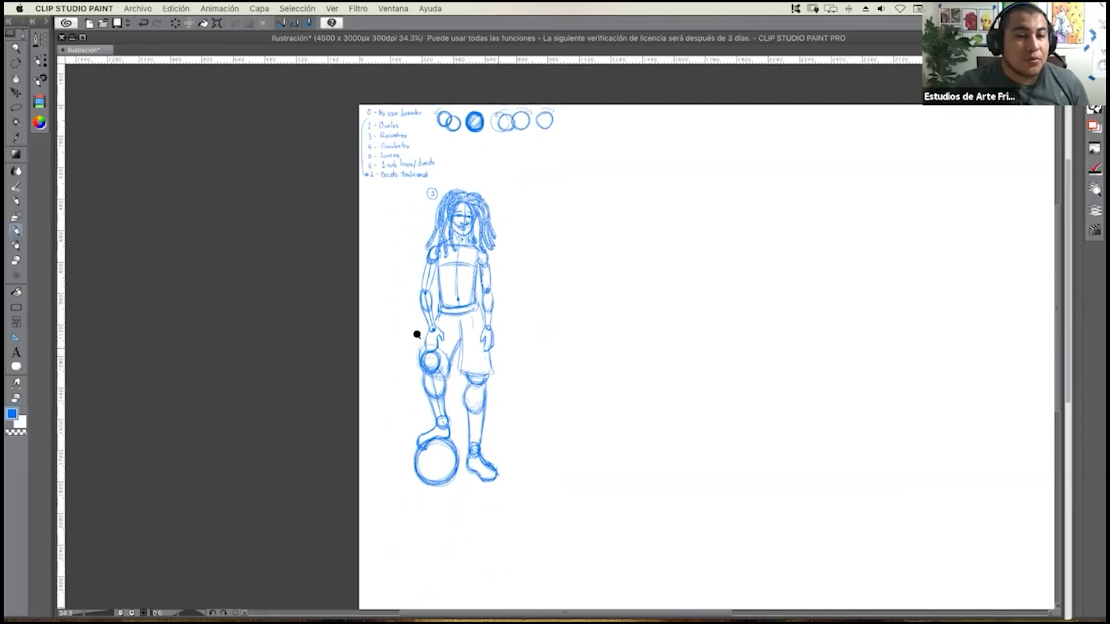
{"action": "scroll", "coordinate": [416, 332], "scroll_direction": "down", "scroll_amount": 15}
{"action": "scroll", "coordinate": [464, 340], "scroll_direction": "up", "scroll_amount": 14}
{"action": "scroll", "coordinate": [478, 363], "scroll_direction": "down", "scroll_amount": 2}
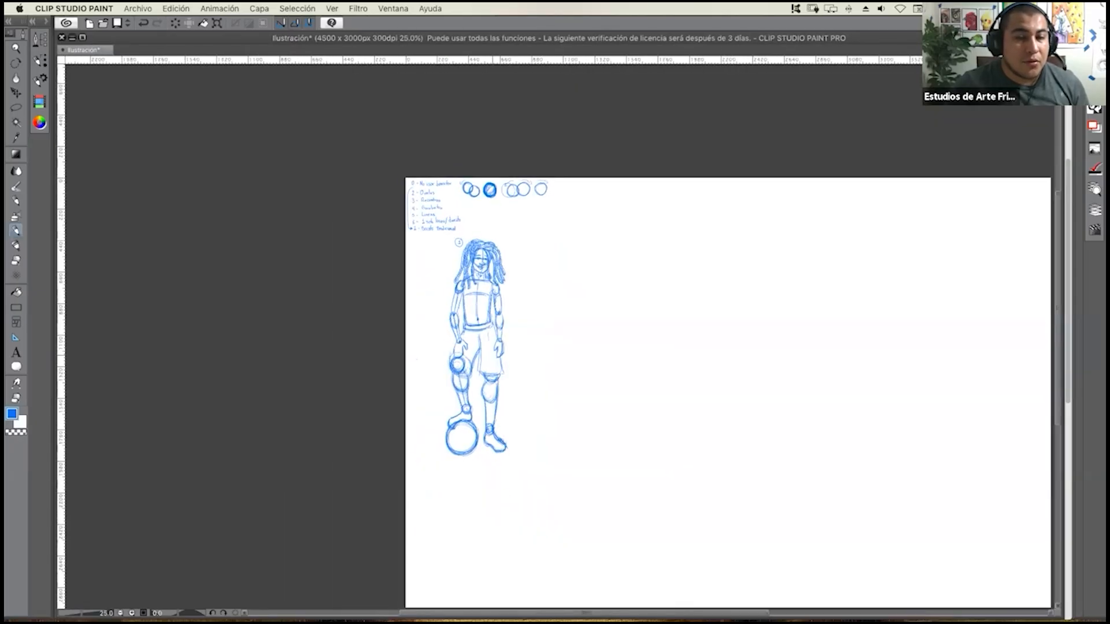
{"action": "left_click_drag", "start_coordinate": [478, 363], "coordinate": [323, 313]}
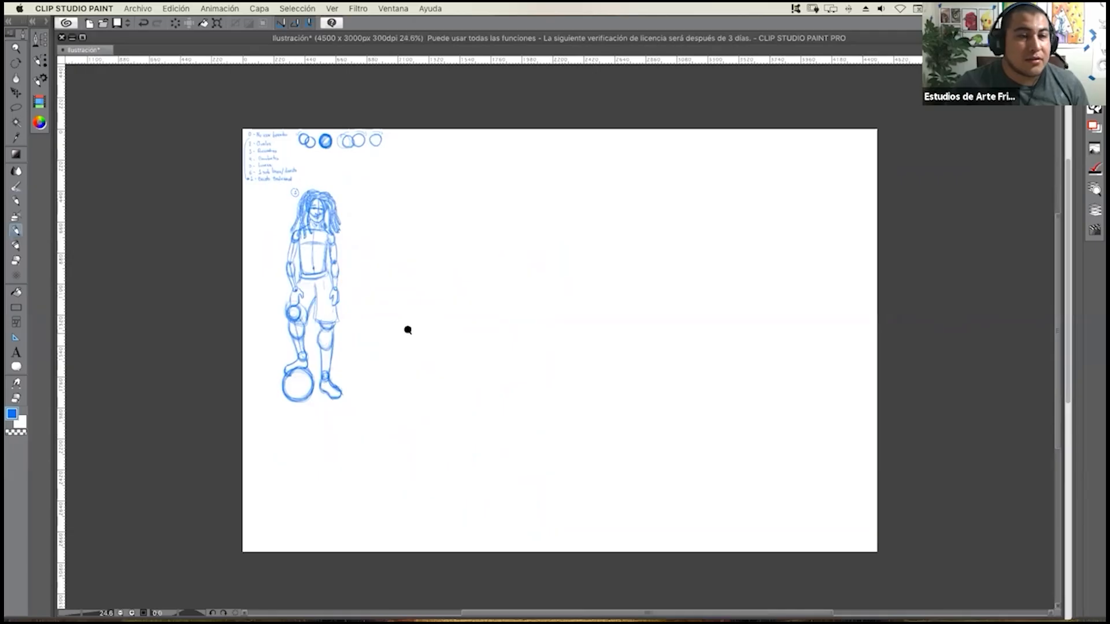
Lasso the finished figure with its circled number and move it closer to the canvas's left edge, then deselect it.
{"action": "scroll", "coordinate": [412, 331], "scroll_direction": "up", "scroll_amount": 1}
{"action": "scroll", "coordinate": [412, 331], "scroll_direction": "up", "scroll_amount": 1}
{"action": "scroll", "coordinate": [404, 330], "scroll_direction": "up", "scroll_amount": 1}
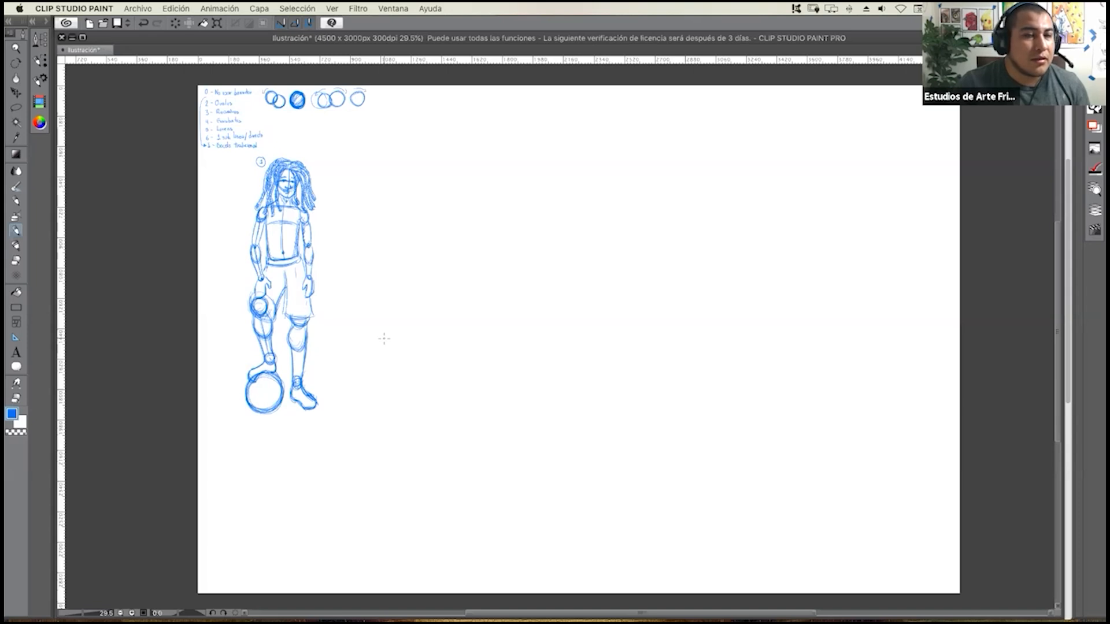
{"action": "left_click", "coordinate": [16, 107]}
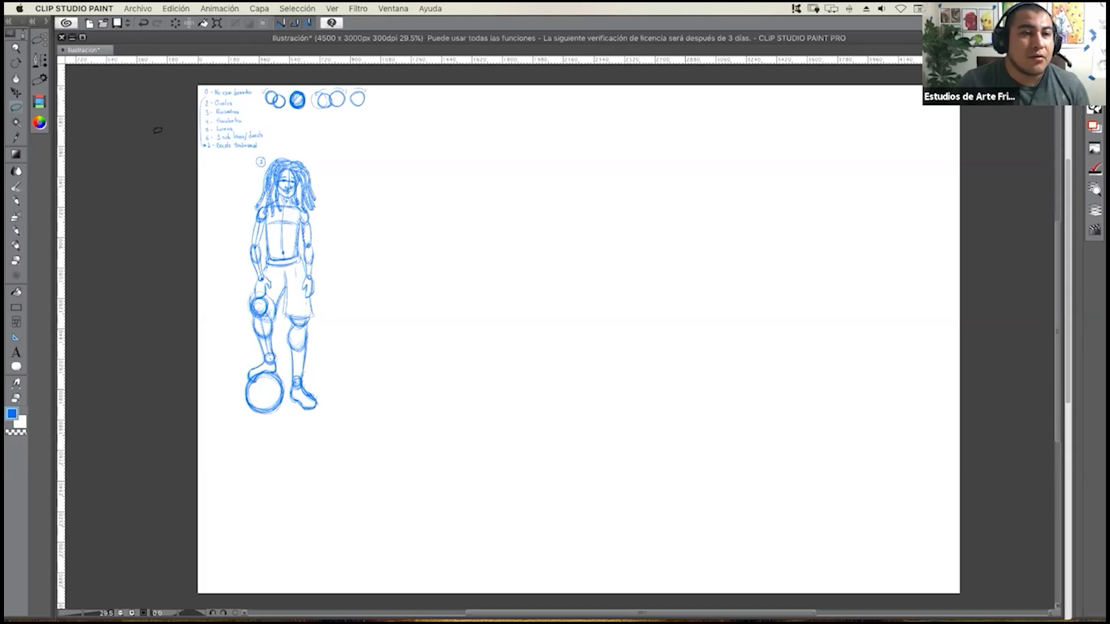
{"action": "mouse_move", "coordinate": [299, 143]}
{"action": "left_mouse_down"}
{"action": "mouse_move", "coordinate": [258, 150]}
{"action": "mouse_move", "coordinate": [240, 196]}
{"action": "mouse_move", "coordinate": [231, 329]}
{"action": "mouse_move", "coordinate": [259, 431]}
{"action": "mouse_move", "coordinate": [320, 433]}
{"action": "mouse_move", "coordinate": [343, 320]}
{"action": "mouse_move", "coordinate": [338, 218]}
{"action": "mouse_move", "coordinate": [297, 144]}
{"action": "left_mouse_up"}
{"action": "left_click", "coordinate": [16, 93]}
{"action": "mouse_move", "coordinate": [265, 245]}
{"action": "left_mouse_down"}
{"action": "mouse_move", "coordinate": [250, 248]}
{"action": "mouse_move", "coordinate": [256, 255]}
{"action": "left_mouse_up"}
{"action": "key", "text": "super+d"}
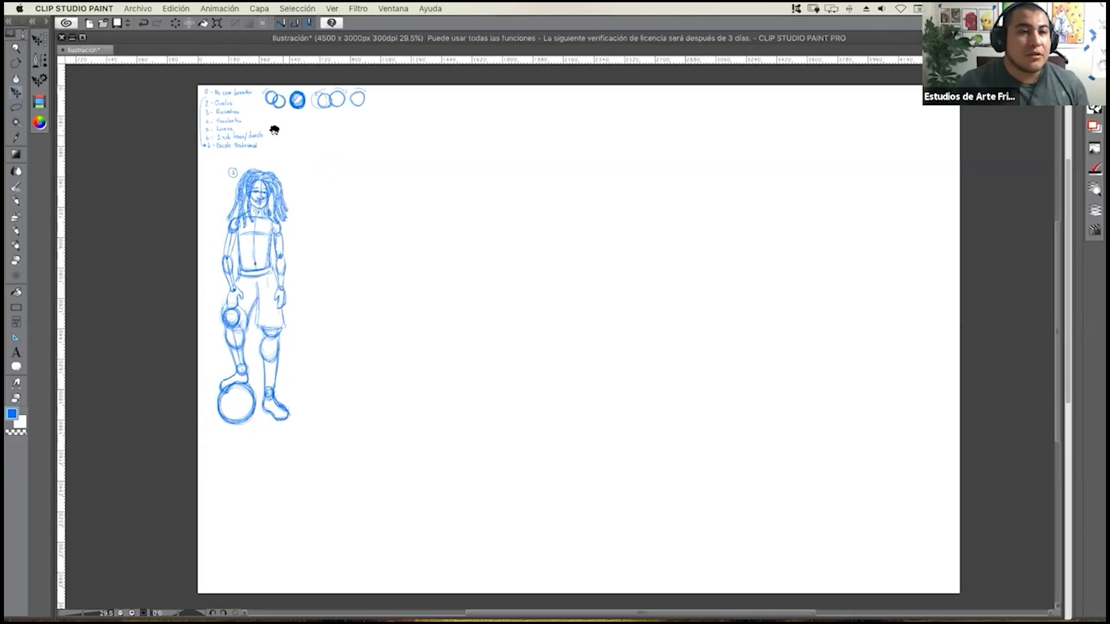
Sketch a head from ovals beside the method list, with a curved vertical centre line and two small oval eyes.
{"action": "scroll", "coordinate": [263, 115], "scroll_direction": "up", "scroll_amount": 5}
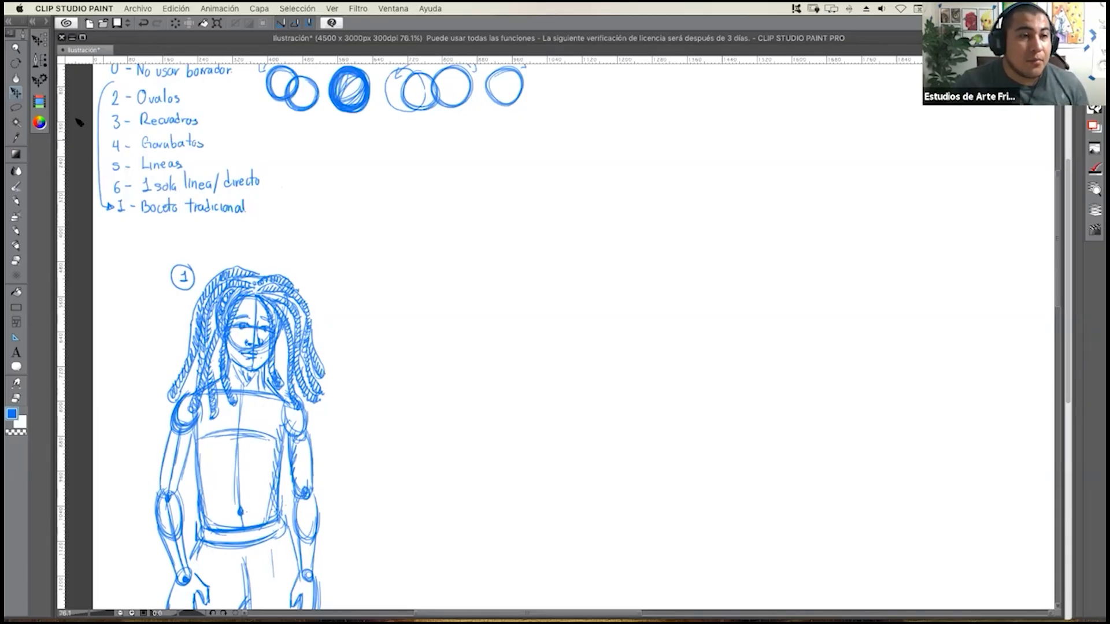
{"action": "left_click", "coordinate": [16, 107]}
{"action": "left_click", "coordinate": [15, 201]}
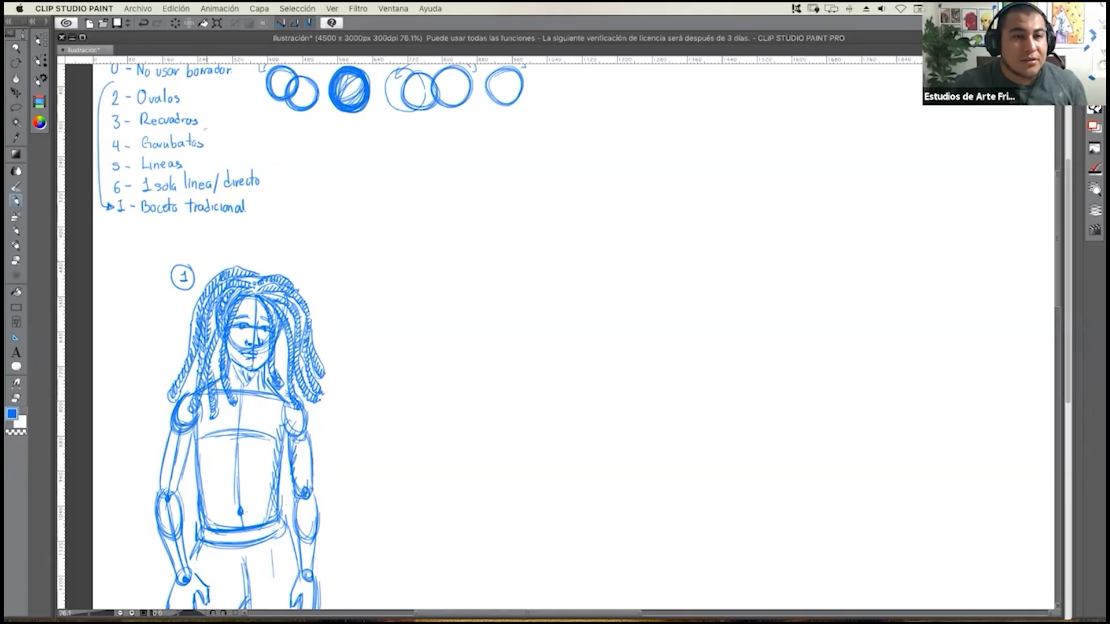
{"action": "left_click", "coordinate": [326, 255]}
{"action": "left_click_drag", "start_coordinate": [319, 269], "coordinate": [375, 347]}
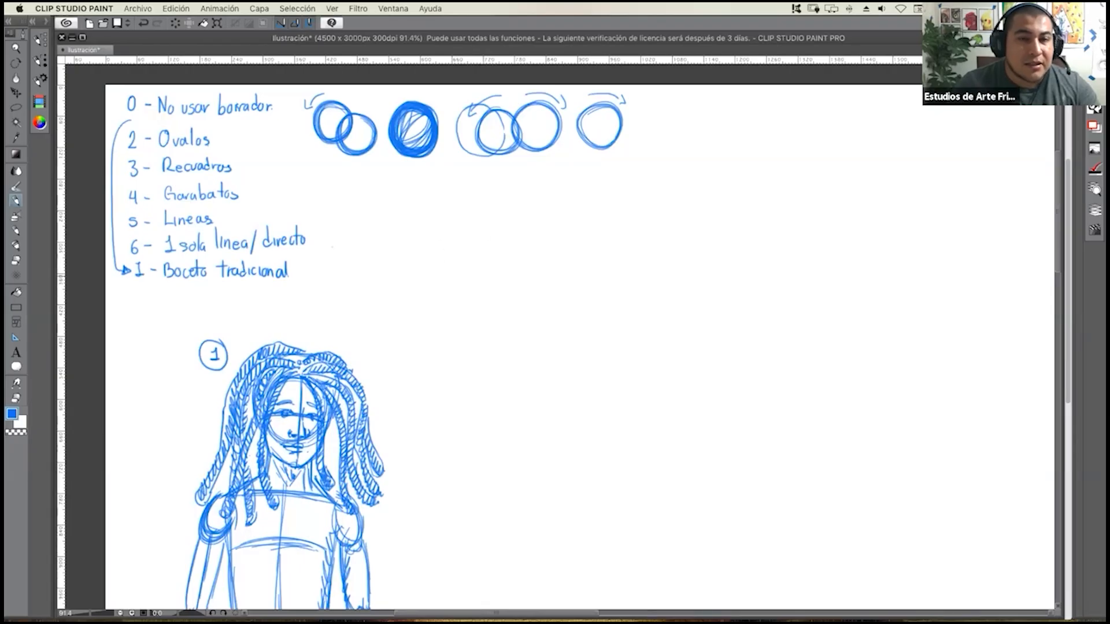
{"action": "mouse_move", "coordinate": [434, 254]}
{"action": "left_mouse_down"}
{"action": "mouse_move", "coordinate": [438, 232]}
{"action": "mouse_move", "coordinate": [433, 251]}
{"action": "mouse_move", "coordinate": [486, 253]}
{"action": "left_mouse_up"}
{"action": "left_click", "coordinate": [15, 230]}
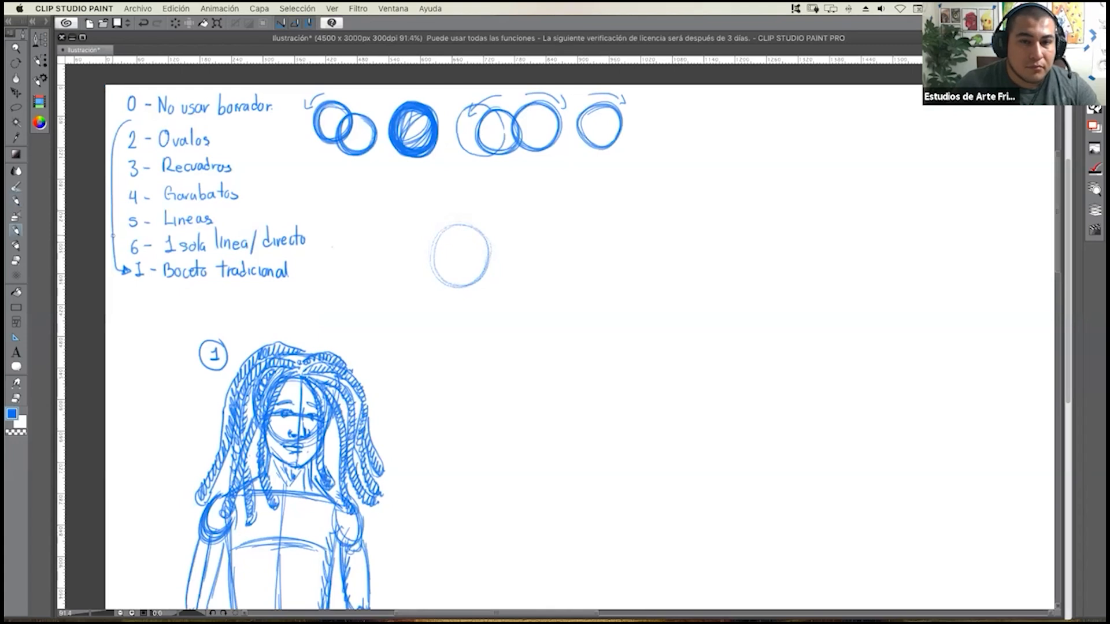
{"action": "mouse_move", "coordinate": [432, 253]}
{"action": "left_mouse_down"}
{"action": "mouse_move", "coordinate": [463, 218]}
{"action": "mouse_move", "coordinate": [443, 221]}
{"action": "mouse_move", "coordinate": [484, 238]}
{"action": "mouse_move", "coordinate": [485, 252]}
{"action": "mouse_move", "coordinate": [439, 240]}
{"action": "mouse_move", "coordinate": [456, 223]}
{"action": "mouse_move", "coordinate": [481, 242]}
{"action": "mouse_move", "coordinate": [440, 230]}
{"action": "mouse_move", "coordinate": [484, 234]}
{"action": "mouse_move", "coordinate": [453, 256]}
{"action": "mouse_move", "coordinate": [469, 253]}
{"action": "mouse_move", "coordinate": [444, 253]}
{"action": "left_mouse_up"}
{"action": "mouse_move", "coordinate": [458, 210]}
{"action": "left_mouse_down"}
{"action": "mouse_move", "coordinate": [460, 309]}
{"action": "mouse_move", "coordinate": [449, 285]}
{"action": "mouse_move", "coordinate": [470, 305]}
{"action": "left_mouse_up"}
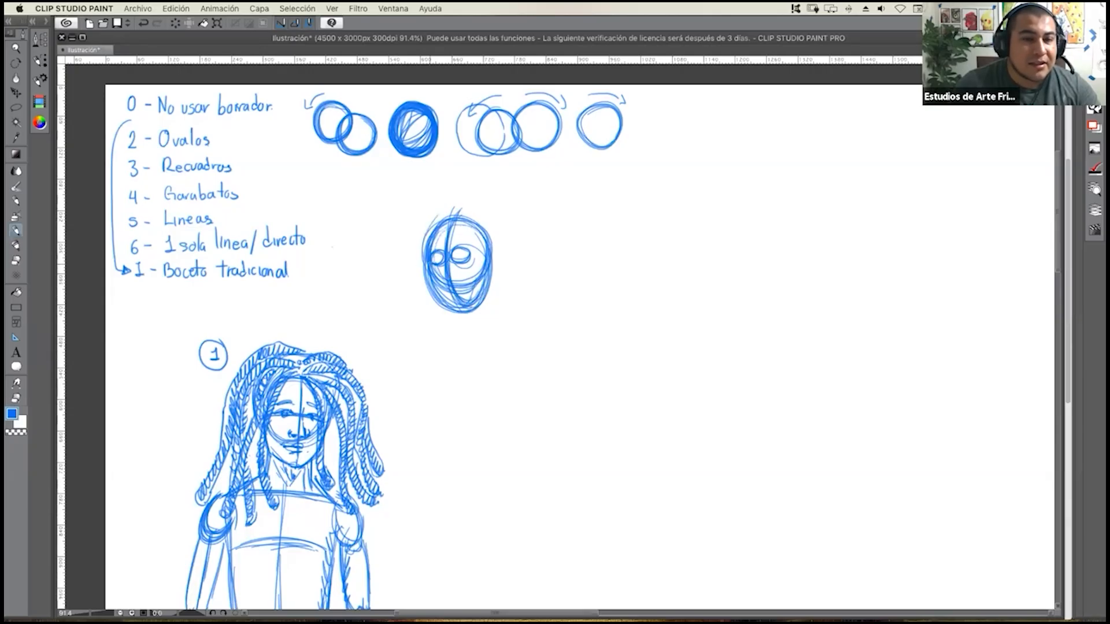
Add curly hair, a neck, shoulders and a chest to the oval head, building each from overlapping loops.
{"action": "mouse_move", "coordinate": [411, 259]}
{"action": "left_mouse_down"}
{"action": "mouse_move", "coordinate": [416, 276]}
{"action": "mouse_move", "coordinate": [404, 249]}
{"action": "mouse_move", "coordinate": [398, 263]}
{"action": "mouse_move", "coordinate": [412, 215]}
{"action": "mouse_move", "coordinate": [448, 188]}
{"action": "mouse_move", "coordinate": [457, 208]}
{"action": "mouse_move", "coordinate": [466, 190]}
{"action": "mouse_move", "coordinate": [494, 184]}
{"action": "mouse_move", "coordinate": [503, 201]}
{"action": "mouse_move", "coordinate": [476, 231]}
{"action": "mouse_move", "coordinate": [484, 192]}
{"action": "left_mouse_up"}
{"action": "mouse_move", "coordinate": [500, 246]}
{"action": "left_mouse_down"}
{"action": "mouse_move", "coordinate": [510, 249]}
{"action": "mouse_move", "coordinate": [445, 220]}
{"action": "mouse_move", "coordinate": [515, 263]}
{"action": "left_mouse_up"}
{"action": "mouse_move", "coordinate": [445, 318]}
{"action": "left_mouse_down"}
{"action": "mouse_move", "coordinate": [472, 301]}
{"action": "mouse_move", "coordinate": [480, 341]}
{"action": "mouse_move", "coordinate": [460, 312]}
{"action": "mouse_move", "coordinate": [441, 326]}
{"action": "mouse_move", "coordinate": [480, 324]}
{"action": "mouse_move", "coordinate": [482, 353]}
{"action": "mouse_move", "coordinate": [422, 354]}
{"action": "mouse_move", "coordinate": [413, 369]}
{"action": "mouse_move", "coordinate": [420, 353]}
{"action": "mouse_move", "coordinate": [490, 341]}
{"action": "mouse_move", "coordinate": [507, 325]}
{"action": "mouse_move", "coordinate": [463, 365]}
{"action": "mouse_move", "coordinate": [408, 361]}
{"action": "mouse_move", "coordinate": [421, 401]}
{"action": "mouse_move", "coordinate": [499, 347]}
{"action": "mouse_move", "coordinate": [526, 361]}
{"action": "mouse_move", "coordinate": [505, 403]}
{"action": "mouse_move", "coordinate": [520, 381]}
{"action": "mouse_move", "coordinate": [498, 352]}
{"action": "mouse_move", "coordinate": [457, 405]}
{"action": "mouse_move", "coordinate": [439, 370]}
{"action": "mouse_move", "coordinate": [463, 371]}
{"action": "mouse_move", "coordinate": [428, 405]}
{"action": "mouse_move", "coordinate": [464, 399]}
{"action": "mouse_move", "coordinate": [482, 433]}
{"action": "left_mouse_up"}
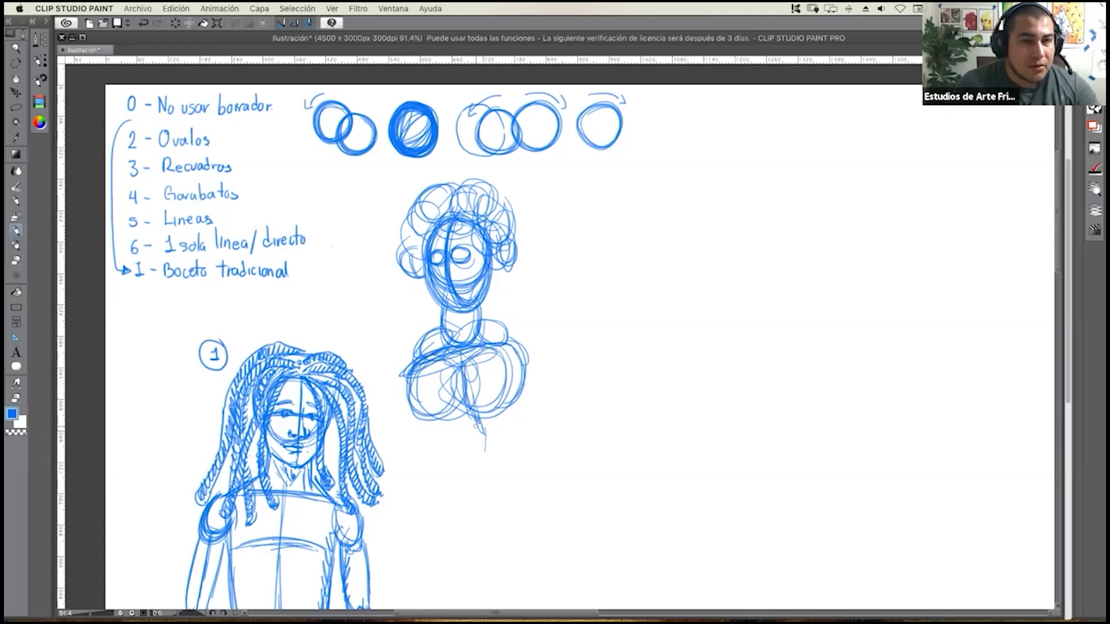
Undo the whole oval sketch of the head and upper torso.
{"action": "key", "text": "super+z"}
{"action": "key", "text": "super+z"}
{"action": "key", "text": "super+z"}
{"action": "key", "text": "super+z"}
{"action": "key", "text": "super+z"}
{"action": "key", "text": "super+z"}
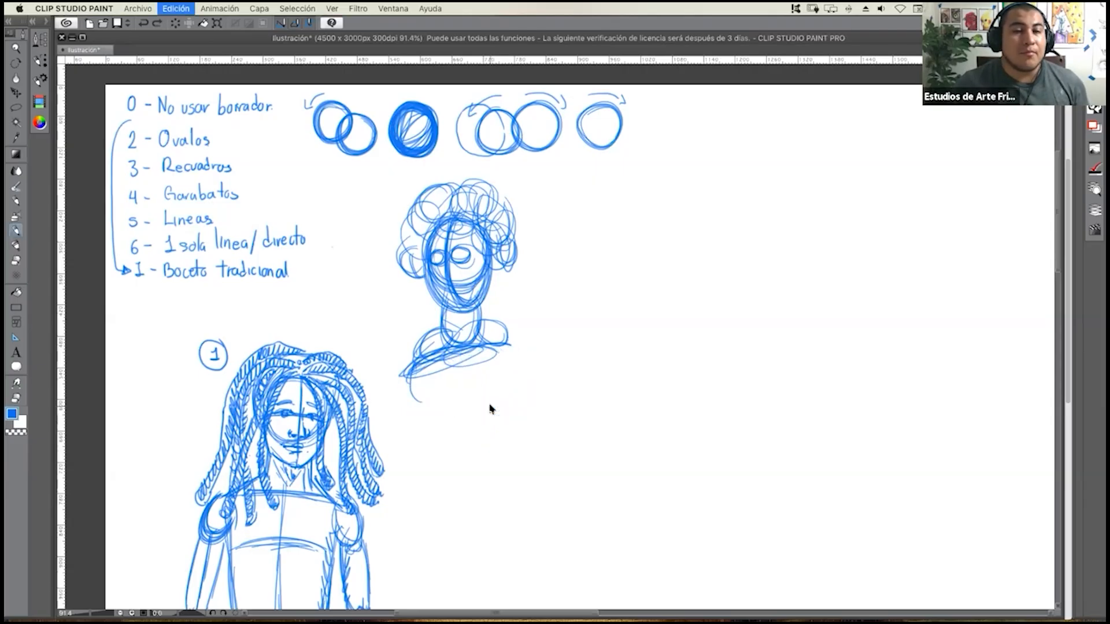
{"action": "key", "text": "super+z"}
{"action": "key", "text": "super+z"}
{"action": "key", "text": "super+z"}
{"action": "key", "text": "super+z"}
{"action": "key", "text": "super+z"}
{"action": "key", "text": "super+z"}
{"action": "key", "text": "super+z"}
{"action": "key", "text": "super+z"}
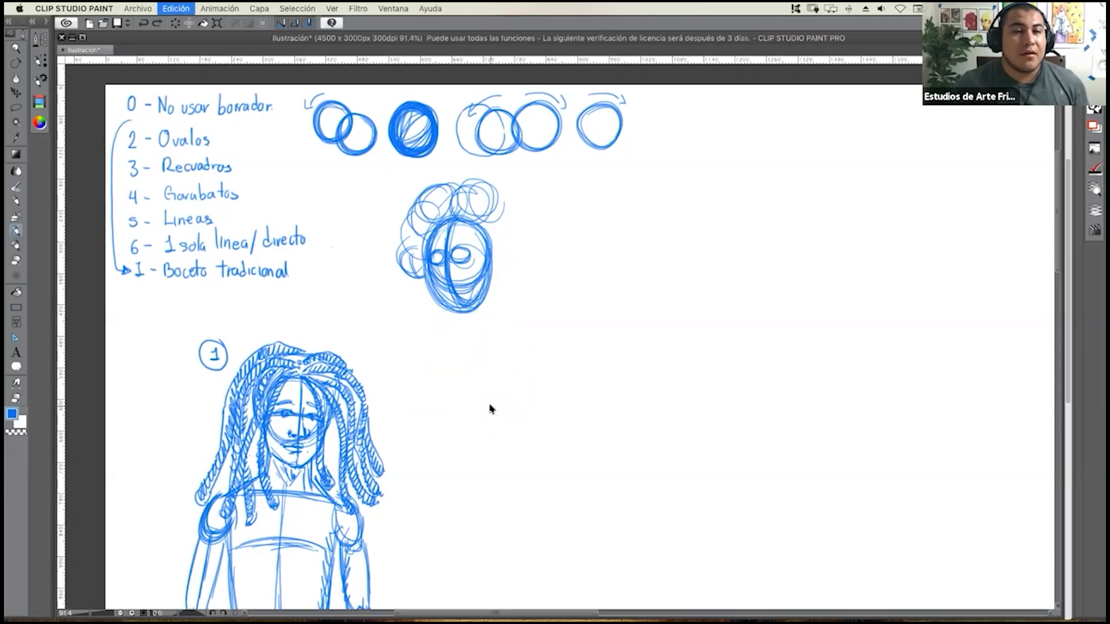
{"action": "key", "text": "super+z"}
{"action": "key", "text": "super+z"}
{"action": "key", "text": "super+z"}
{"action": "key", "text": "super+z"}
{"action": "key", "text": "super+z"}
{"action": "key", "text": "super+z"}
{"action": "key", "text": "super+z"}
{"action": "key", "text": "super+z"}
{"action": "key", "text": "super+z"}
{"action": "key", "text": "super+z"}
{"action": "key", "text": "super+z"}
{"action": "key", "text": "super+z"}
{"action": "key", "text": "super+z"}
{"action": "key", "text": "super+z"}
{"action": "key", "text": "super+z"}
{"action": "key", "text": "super+z"}
{"action": "key", "text": "super+z"}
{"action": "key", "text": "super+z"}
{"action": "key", "text": "super+z"}
{"action": "key", "text": "super+z"}
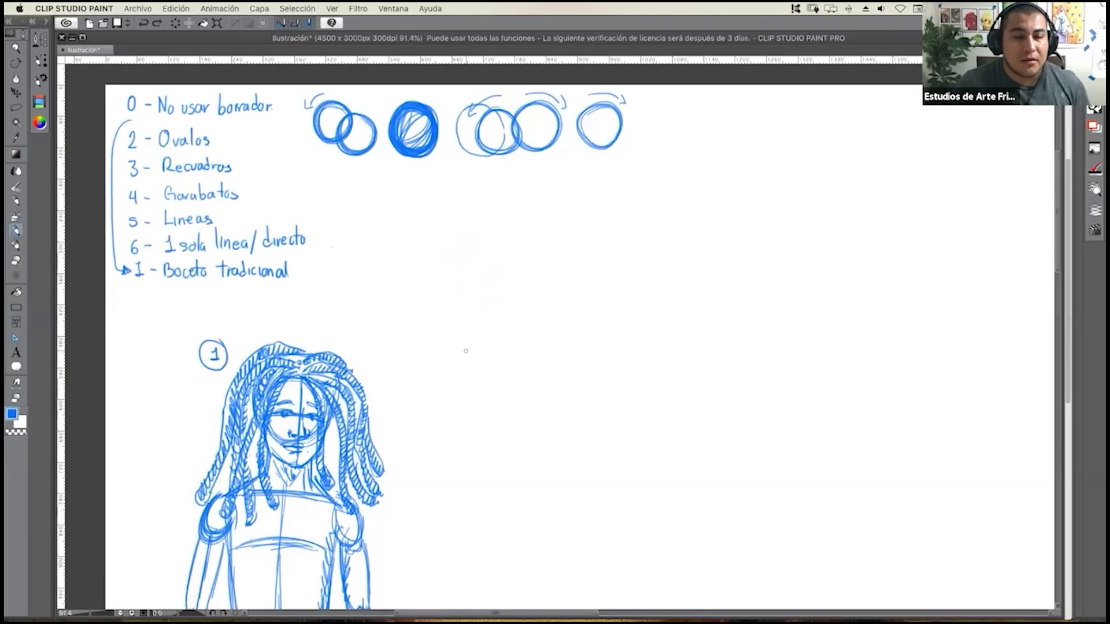
Narrow the canvas window to uncover the reference photo, resume the photo's timer, and return to the canvas.
{"action": "scroll", "coordinate": [483, 359], "scroll_direction": "down", "scroll_amount": 5}
{"action": "left_click_drag", "start_coordinate": [488, 428], "coordinate": [389, 266]}
{"action": "key", "text": "ctrl+Up"}
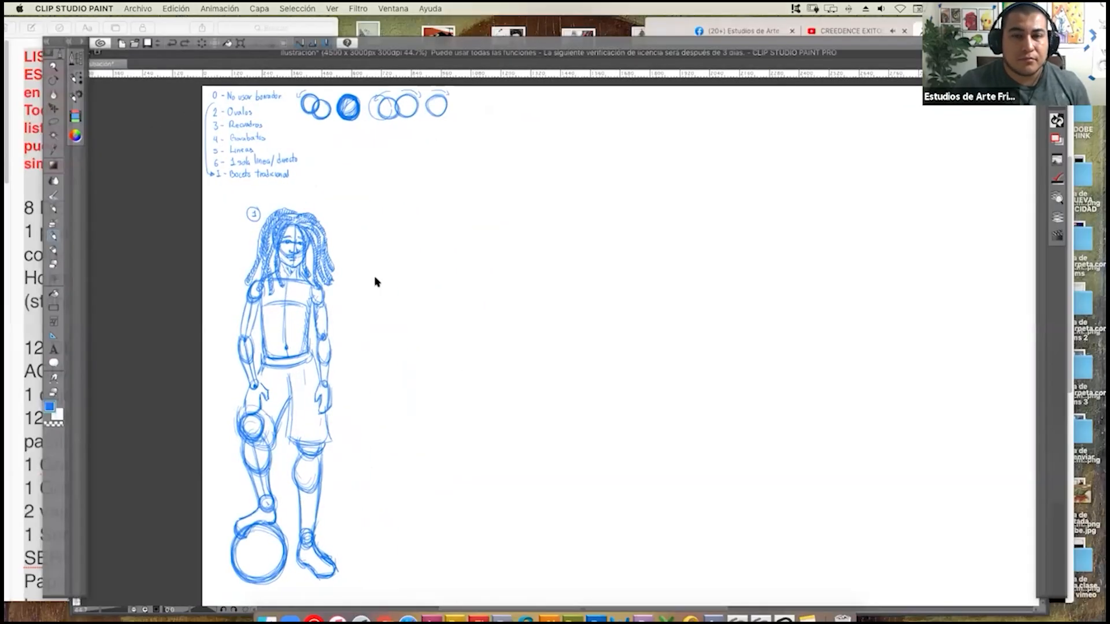
{"action": "left_click", "coordinate": [382, 281]}
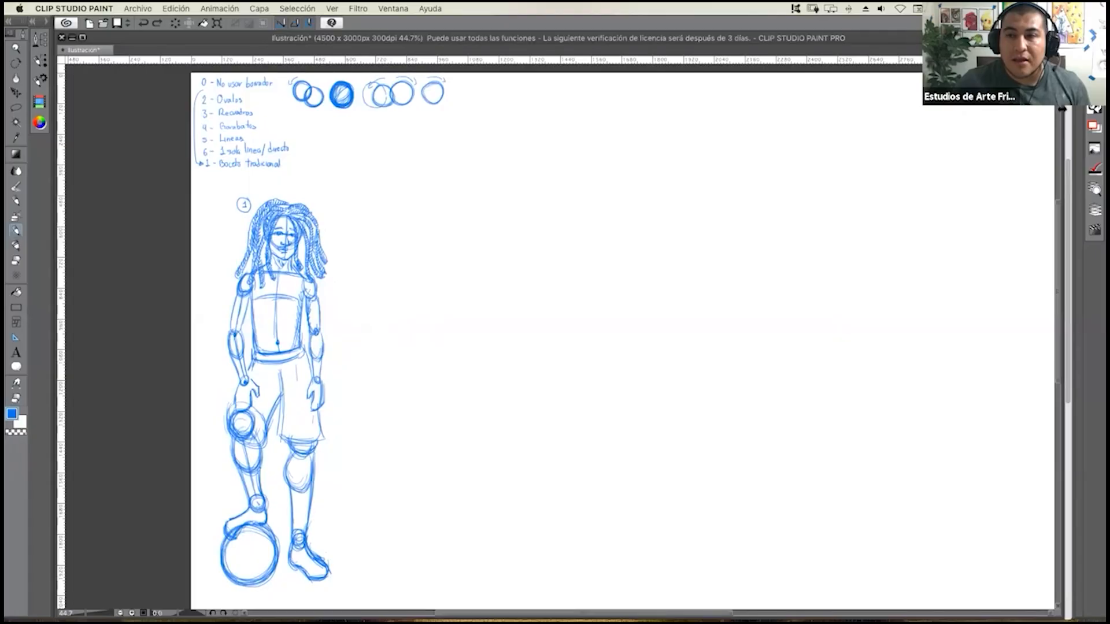
{"action": "mouse_move", "coordinate": [1062, 108]}
{"action": "left_mouse_down"}
{"action": "mouse_move", "coordinate": [605, 156]}
{"action": "mouse_move", "coordinate": [619, 156]}
{"action": "left_mouse_up"}
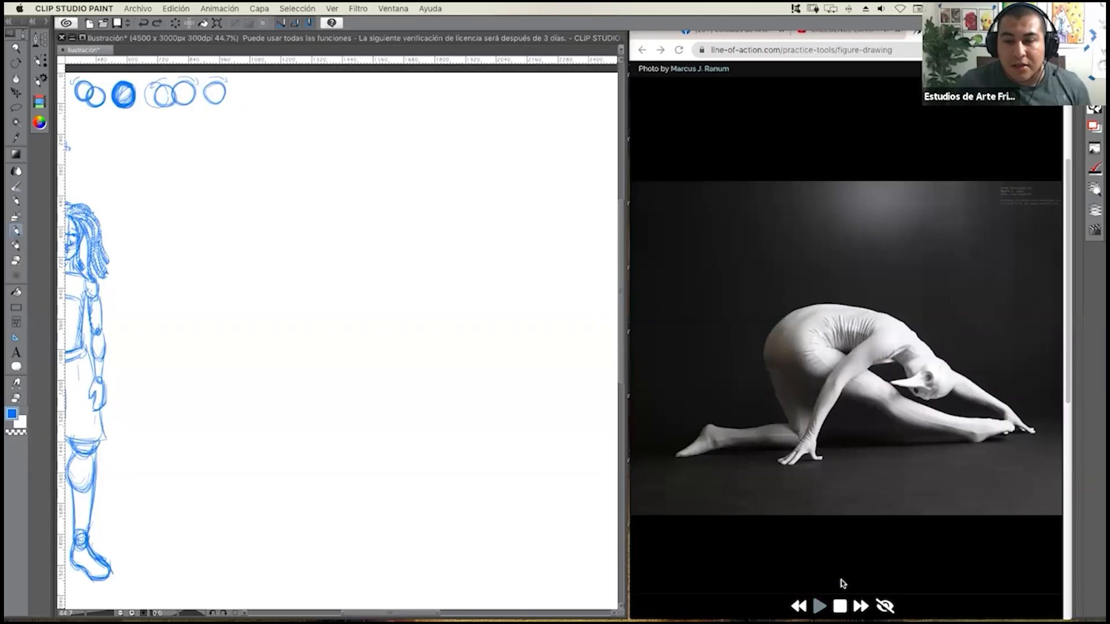
{"action": "left_click", "coordinate": [821, 606]}
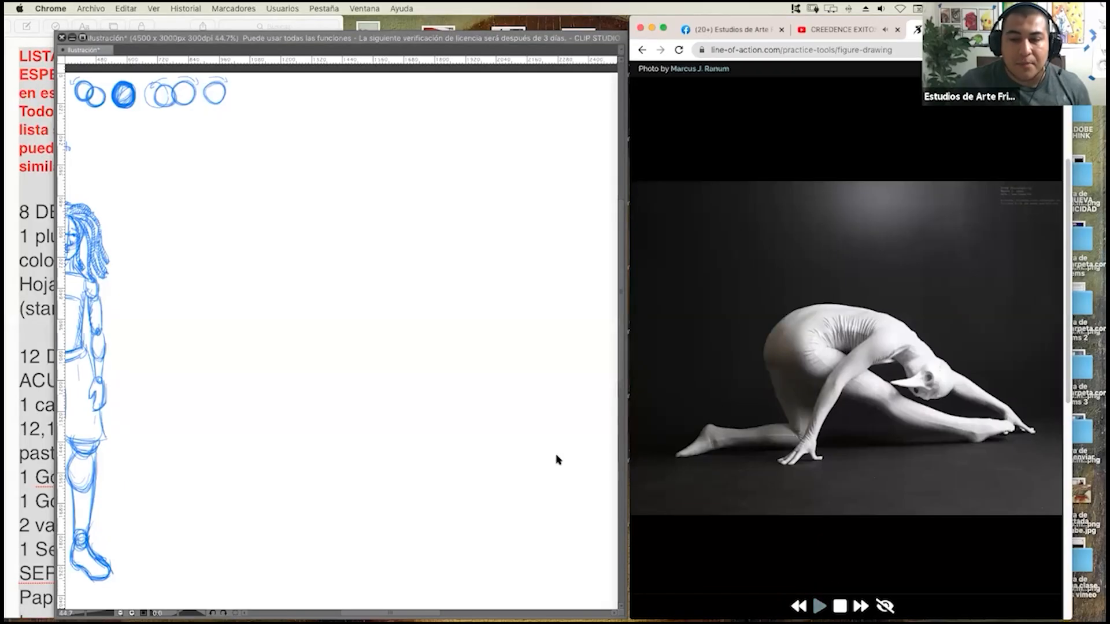
{"action": "left_click", "coordinate": [820, 606]}
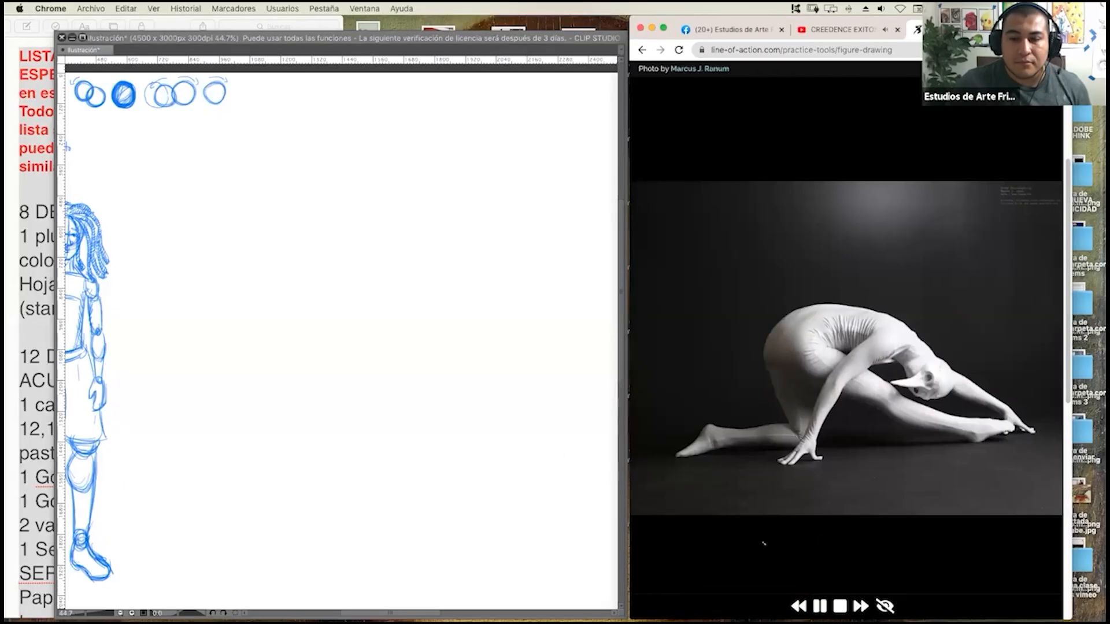
{"action": "left_click", "coordinate": [518, 417]}
Sketch the crouching model's head as a large oval of repeated loose strokes in the blank area beside the first figure.
{"action": "mouse_move", "coordinate": [336, 283]}
{"action": "left_mouse_down"}
{"action": "mouse_move", "coordinate": [369, 306]}
{"action": "mouse_move", "coordinate": [236, 283]}
{"action": "mouse_move", "coordinate": [243, 270]}
{"action": "mouse_move", "coordinate": [463, 250]}
{"action": "mouse_move", "coordinate": [258, 270]}
{"action": "mouse_move", "coordinate": [290, 292]}
{"action": "mouse_move", "coordinate": [349, 267]}
{"action": "mouse_move", "coordinate": [335, 268]}
{"action": "left_mouse_up"}
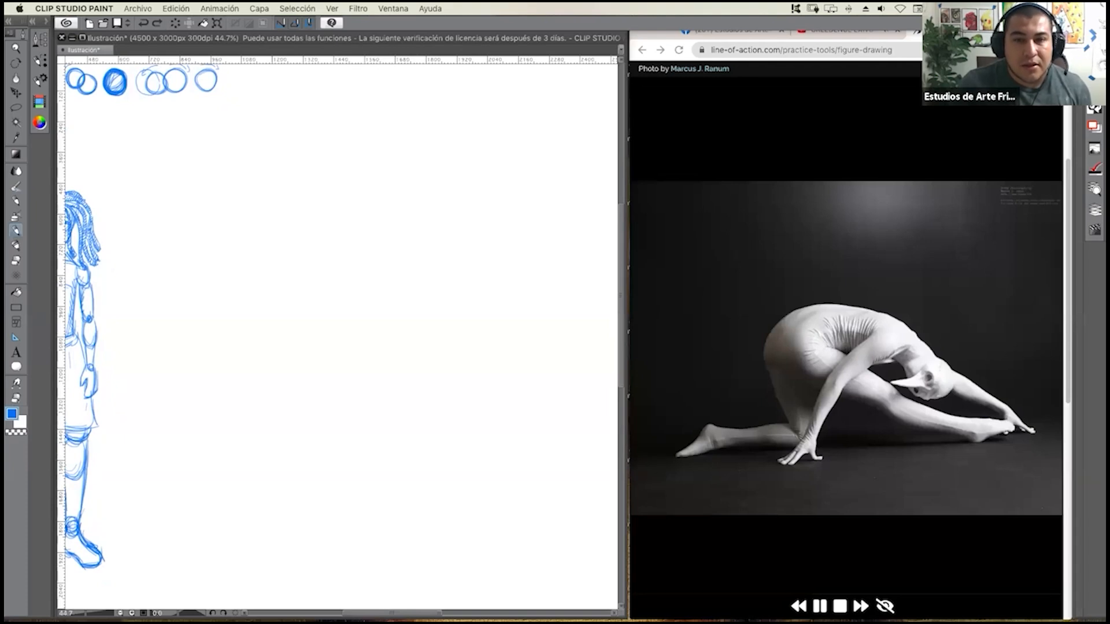
{"action": "left_click_drag", "start_coordinate": [391, 230], "coordinate": [388, 199]}
{"action": "mouse_move", "coordinate": [397, 238]}
{"action": "left_mouse_down"}
{"action": "mouse_move", "coordinate": [410, 183]}
{"action": "mouse_move", "coordinate": [431, 190]}
{"action": "left_mouse_up"}
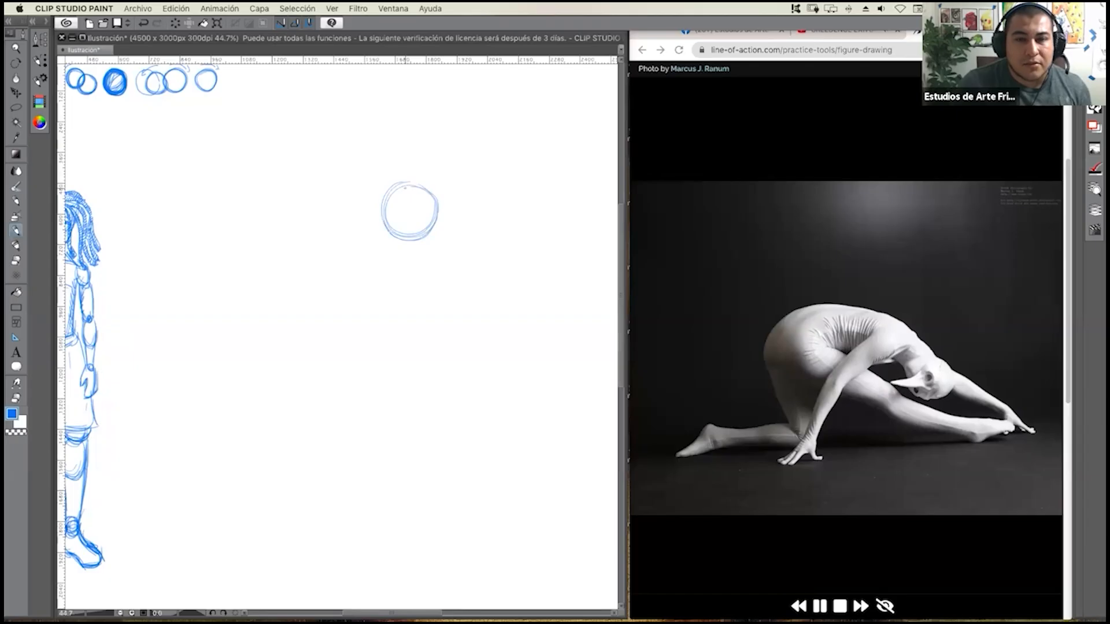
{"action": "scroll", "coordinate": [421, 213], "scroll_direction": "up", "scroll_amount": 5}
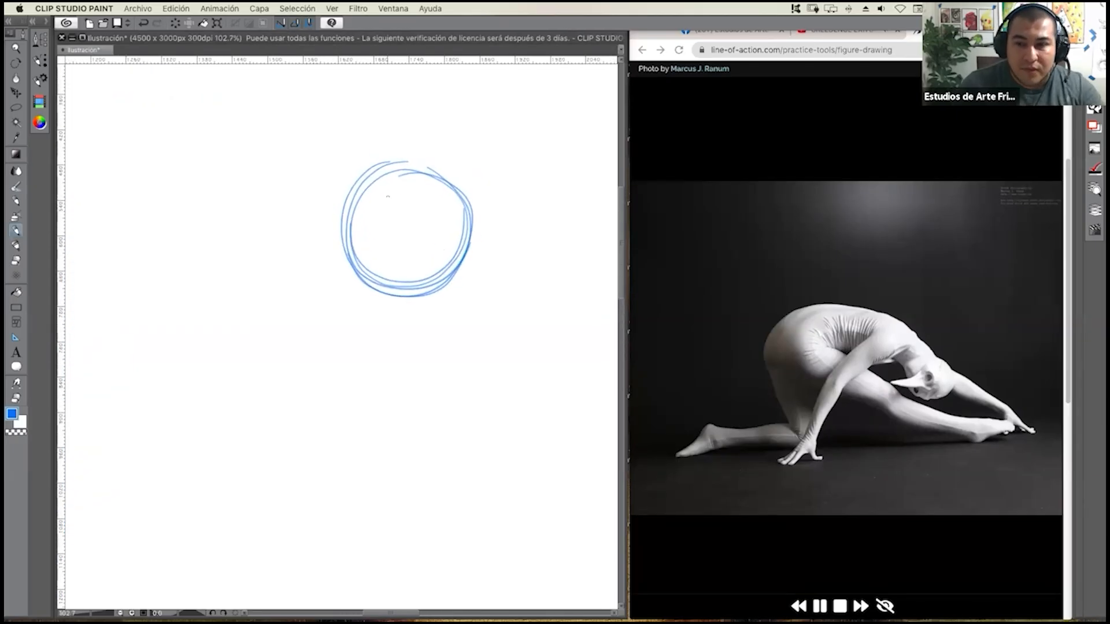
{"action": "mouse_move", "coordinate": [363, 171]}
{"action": "left_mouse_down"}
{"action": "mouse_move", "coordinate": [342, 254]}
{"action": "mouse_move", "coordinate": [347, 185]}
{"action": "mouse_move", "coordinate": [428, 170]}
{"action": "mouse_move", "coordinate": [327, 197]}
{"action": "mouse_move", "coordinate": [324, 243]}
{"action": "mouse_move", "coordinate": [355, 281]}
{"action": "left_mouse_up"}
{"action": "mouse_move", "coordinate": [321, 185]}
{"action": "left_mouse_down"}
{"action": "mouse_move", "coordinate": [370, 292]}
{"action": "mouse_move", "coordinate": [315, 220]}
{"action": "mouse_move", "coordinate": [338, 167]}
{"action": "mouse_move", "coordinate": [347, 221]}
{"action": "mouse_move", "coordinate": [409, 165]}
{"action": "left_mouse_up"}
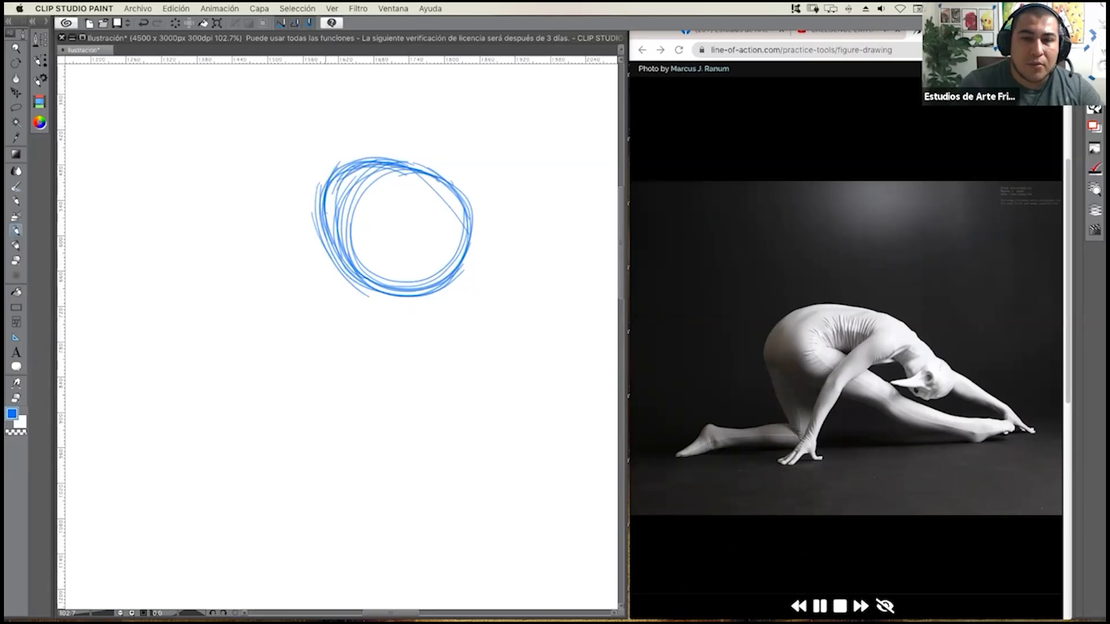
{"action": "left_click_drag", "start_coordinate": [409, 288], "coordinate": [336, 258]}
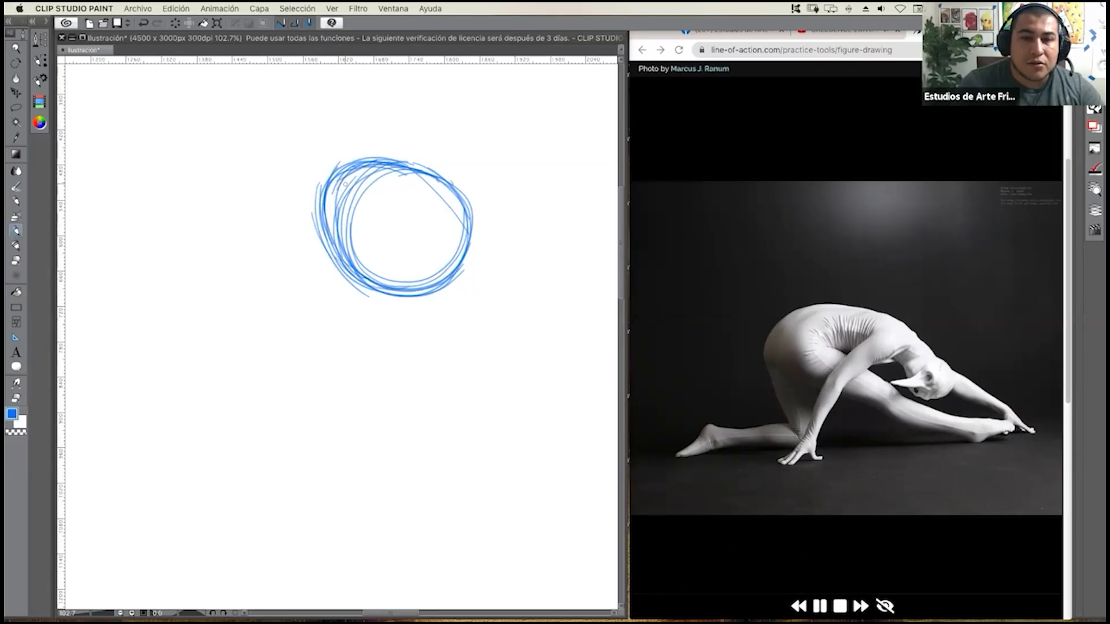
Add a long narrow oval projecting from the head's left side, two small circles and a brow stroke, and reinforce the lower outline.
{"action": "mouse_move", "coordinate": [350, 204]}
{"action": "left_mouse_down"}
{"action": "mouse_move", "coordinate": [426, 255]}
{"action": "mouse_move", "coordinate": [422, 222]}
{"action": "mouse_move", "coordinate": [426, 232]}
{"action": "mouse_move", "coordinate": [381, 256]}
{"action": "mouse_move", "coordinate": [380, 242]}
{"action": "mouse_move", "coordinate": [394, 263]}
{"action": "mouse_move", "coordinate": [380, 239]}
{"action": "left_mouse_up"}
{"action": "left_click_drag", "start_coordinate": [310, 221], "coordinate": [407, 248]}
{"action": "left_click_drag", "start_coordinate": [341, 238], "coordinate": [390, 248]}
{"action": "left_click_drag", "start_coordinate": [310, 216], "coordinate": [408, 246]}
{"action": "mouse_move", "coordinate": [306, 218]}
{"action": "left_mouse_down"}
{"action": "mouse_move", "coordinate": [378, 229]}
{"action": "mouse_move", "coordinate": [339, 219]}
{"action": "mouse_move", "coordinate": [411, 237]}
{"action": "mouse_move", "coordinate": [307, 222]}
{"action": "mouse_move", "coordinate": [395, 225]}
{"action": "left_mouse_up"}
{"action": "left_click_drag", "start_coordinate": [305, 218], "coordinate": [396, 234]}
{"action": "mouse_move", "coordinate": [327, 217]}
{"action": "left_mouse_down"}
{"action": "mouse_move", "coordinate": [371, 210]}
{"action": "mouse_move", "coordinate": [420, 174]}
{"action": "left_mouse_up"}
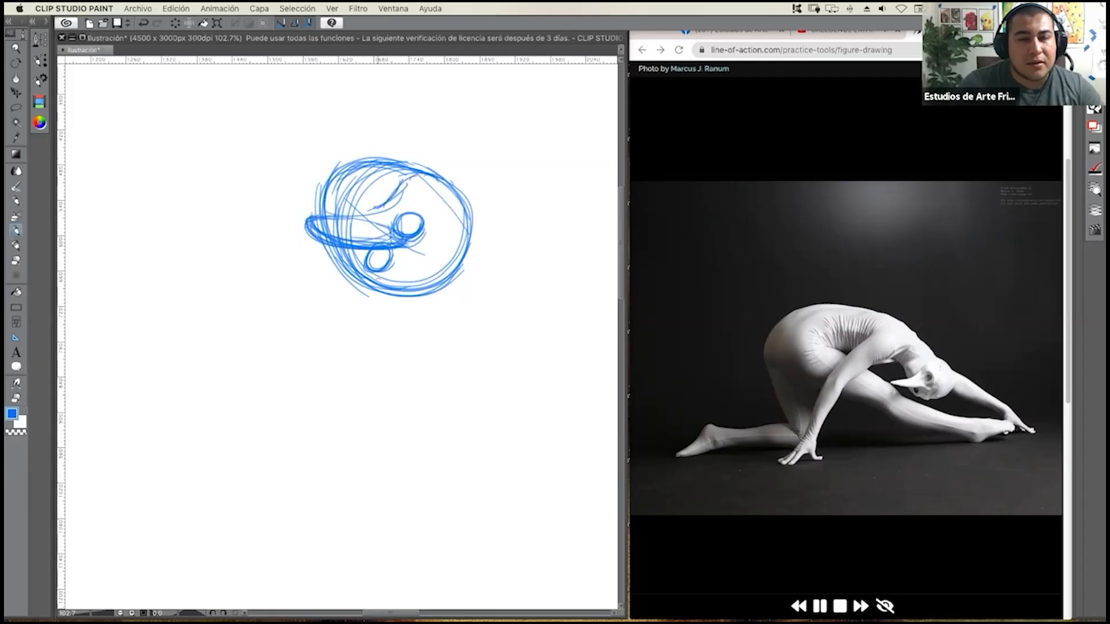
{"action": "mouse_move", "coordinate": [350, 273]}
{"action": "left_mouse_down"}
{"action": "mouse_move", "coordinate": [413, 295]}
{"action": "mouse_move", "coordinate": [392, 301]}
{"action": "left_mouse_up"}
{"action": "mouse_move", "coordinate": [339, 262]}
{"action": "left_mouse_down"}
{"action": "mouse_move", "coordinate": [379, 300]}
{"action": "mouse_move", "coordinate": [432, 293]}
{"action": "mouse_move", "coordinate": [379, 288]}
{"action": "mouse_move", "coordinate": [446, 324]}
{"action": "left_mouse_up"}
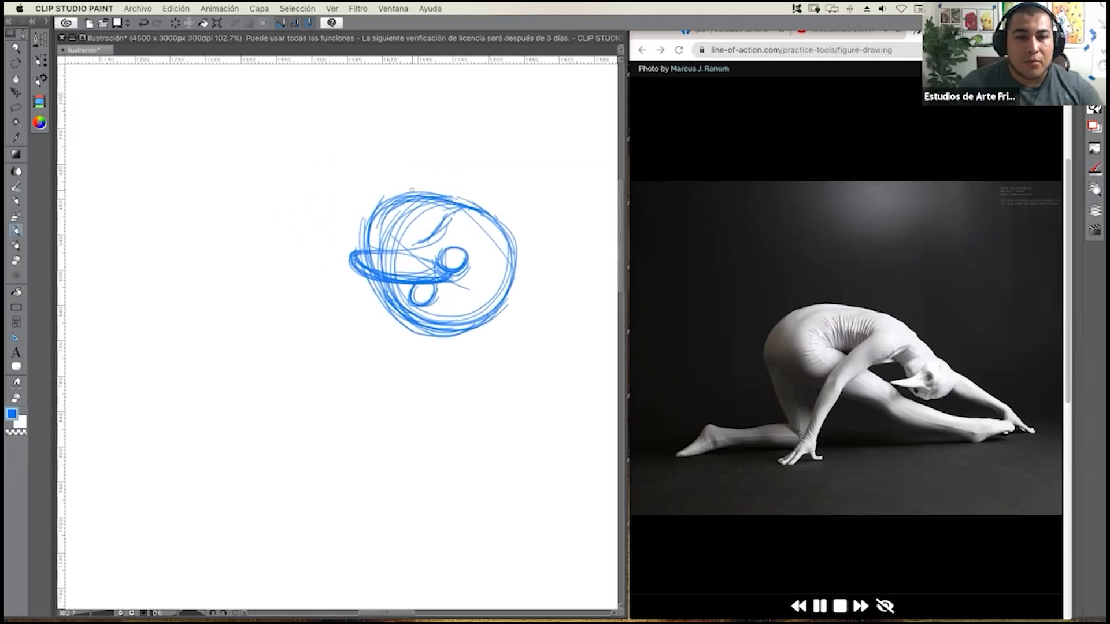
Sketch a second large oval overlapping the head's upper left and reinforce its outline with loose strokes.
{"action": "mouse_move", "coordinate": [407, 179]}
{"action": "left_mouse_down"}
{"action": "mouse_move", "coordinate": [347, 164]}
{"action": "mouse_move", "coordinate": [334, 180]}
{"action": "mouse_move", "coordinate": [334, 226]}
{"action": "mouse_move", "coordinate": [346, 169]}
{"action": "mouse_move", "coordinate": [333, 237]}
{"action": "left_mouse_up"}
{"action": "mouse_move", "coordinate": [341, 171]}
{"action": "left_mouse_down"}
{"action": "mouse_move", "coordinate": [349, 244]}
{"action": "mouse_move", "coordinate": [363, 237]}
{"action": "left_mouse_up"}
{"action": "mouse_move", "coordinate": [325, 206]}
{"action": "left_mouse_down"}
{"action": "mouse_move", "coordinate": [399, 175]}
{"action": "mouse_move", "coordinate": [417, 194]}
{"action": "left_mouse_up"}
{"action": "left_click_drag", "start_coordinate": [353, 164], "coordinate": [428, 195]}
{"action": "mouse_move", "coordinate": [356, 157]}
{"action": "left_mouse_down"}
{"action": "mouse_move", "coordinate": [414, 172]}
{"action": "mouse_move", "coordinate": [404, 163]}
{"action": "mouse_move", "coordinate": [418, 203]}
{"action": "left_mouse_up"}
{"action": "mouse_move", "coordinate": [351, 167]}
{"action": "left_mouse_down"}
{"action": "mouse_move", "coordinate": [404, 163]}
{"action": "mouse_move", "coordinate": [356, 240]}
{"action": "mouse_move", "coordinate": [365, 243]}
{"action": "left_mouse_up"}
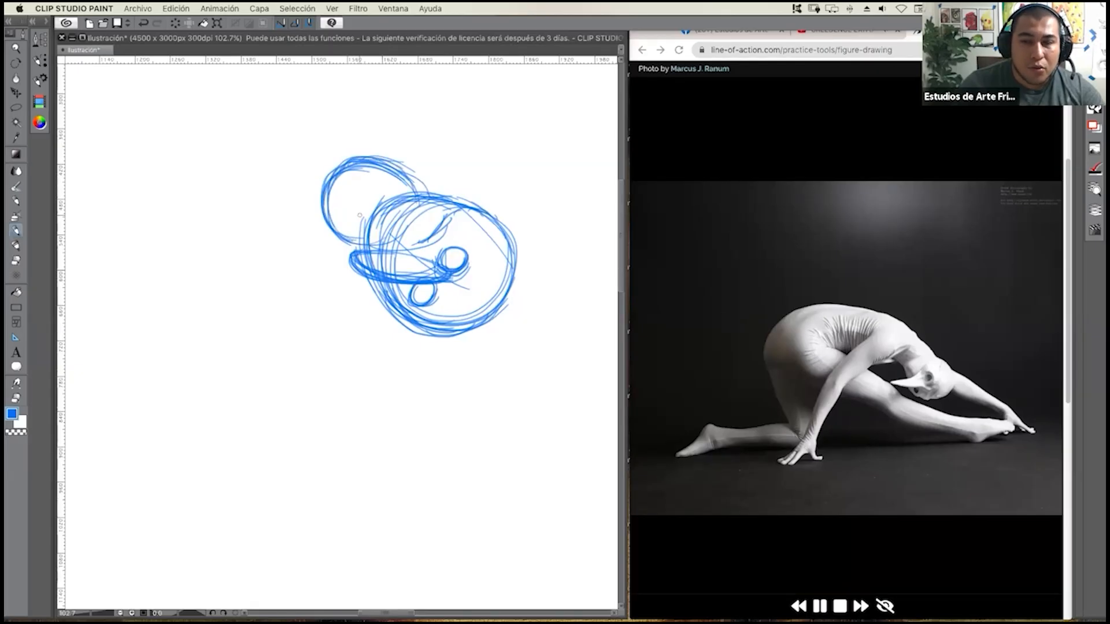
{"action": "left_click_drag", "start_coordinate": [346, 173], "coordinate": [312, 227]}
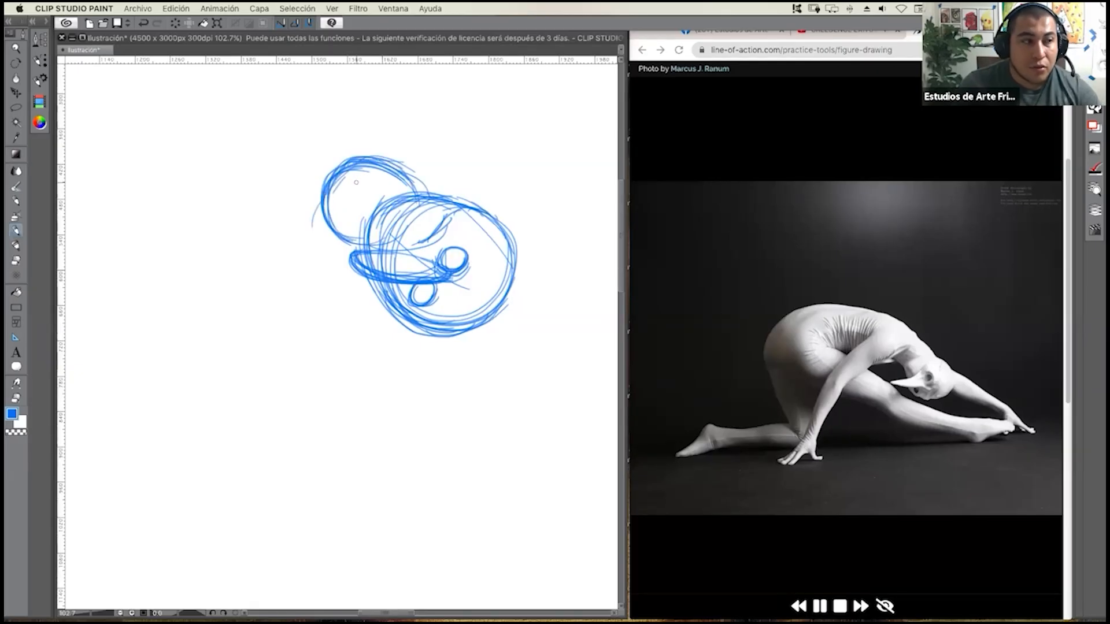
{"action": "left_click_drag", "start_coordinate": [397, 159], "coordinate": [437, 194]}
{"action": "left_click_drag", "start_coordinate": [371, 154], "coordinate": [349, 154]}
{"action": "left_click_drag", "start_coordinate": [326, 198], "coordinate": [366, 245]}
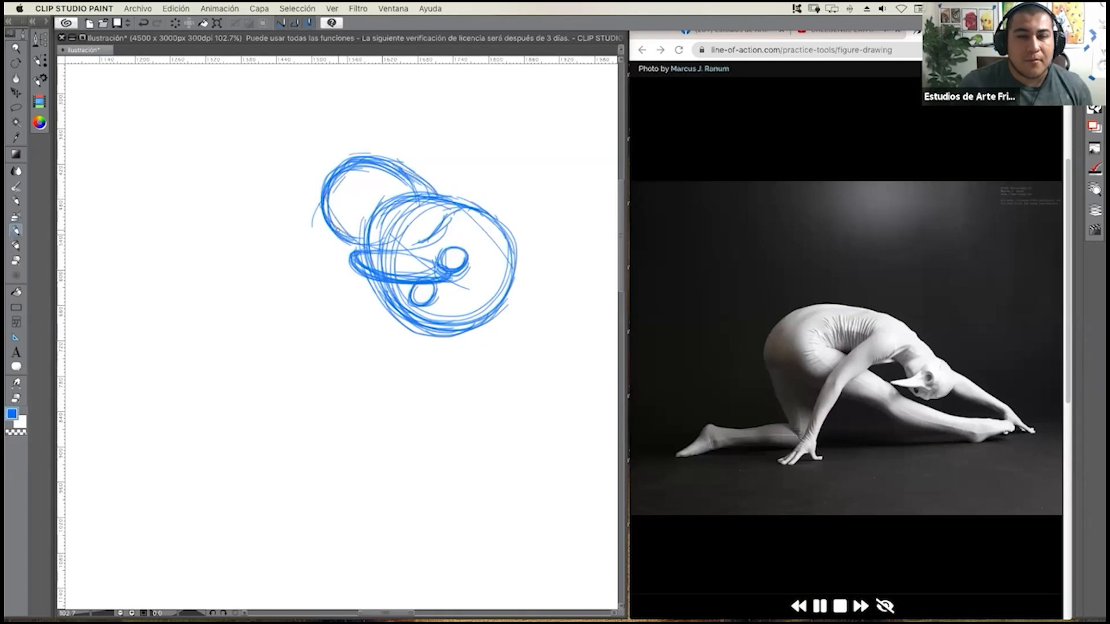
Shade the left part of the second oval and the lower part of the head with diagonal hatching.
{"action": "left_click_drag", "start_coordinate": [327, 198], "coordinate": [341, 185]}
{"action": "left_click_drag", "start_coordinate": [330, 196], "coordinate": [351, 183]}
{"action": "left_click_drag", "start_coordinate": [327, 213], "coordinate": [359, 187]}
{"action": "mouse_move", "coordinate": [331, 220]}
{"action": "left_mouse_down"}
{"action": "mouse_move", "coordinate": [356, 191]}
{"action": "mouse_move", "coordinate": [366, 227]}
{"action": "left_mouse_up"}
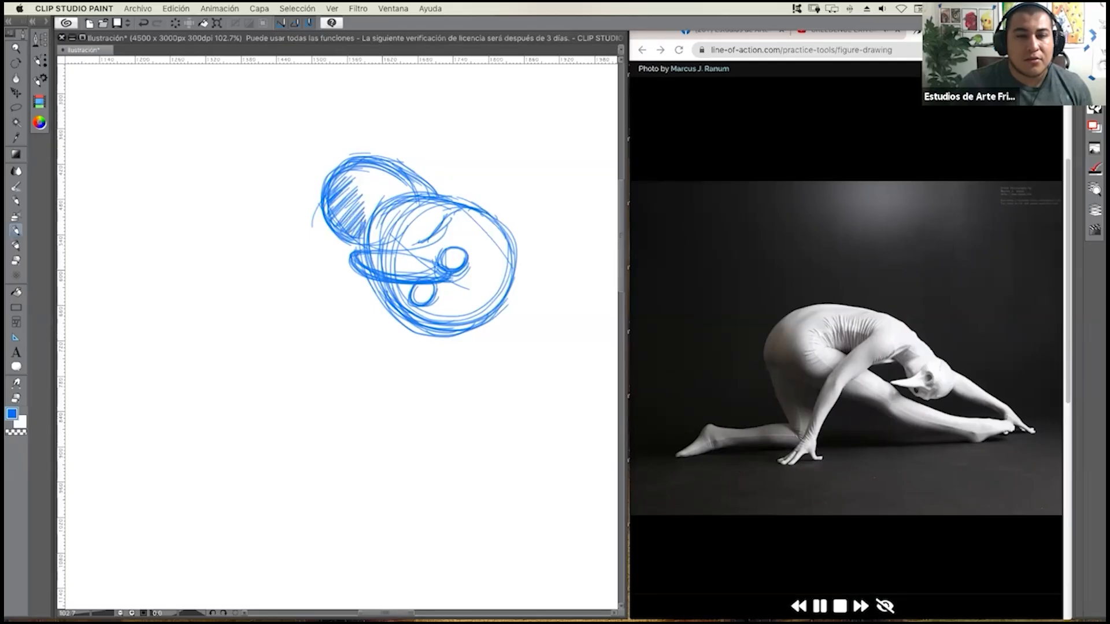
{"action": "left_click_drag", "start_coordinate": [408, 317], "coordinate": [421, 298]}
{"action": "left_click_drag", "start_coordinate": [413, 319], "coordinate": [439, 284]}
{"action": "left_click_drag", "start_coordinate": [425, 323], "coordinate": [448, 284]}
{"action": "left_click_drag", "start_coordinate": [435, 324], "coordinate": [458, 286]}
{"action": "mouse_move", "coordinate": [445, 323]}
{"action": "left_mouse_down"}
{"action": "mouse_move", "coordinate": [462, 284]}
{"action": "mouse_move", "coordinate": [472, 293]}
{"action": "left_mouse_up"}
{"action": "mouse_move", "coordinate": [461, 328]}
{"action": "left_mouse_down"}
{"action": "mouse_move", "coordinate": [474, 302]}
{"action": "mouse_move", "coordinate": [480, 314]}
{"action": "left_mouse_up"}
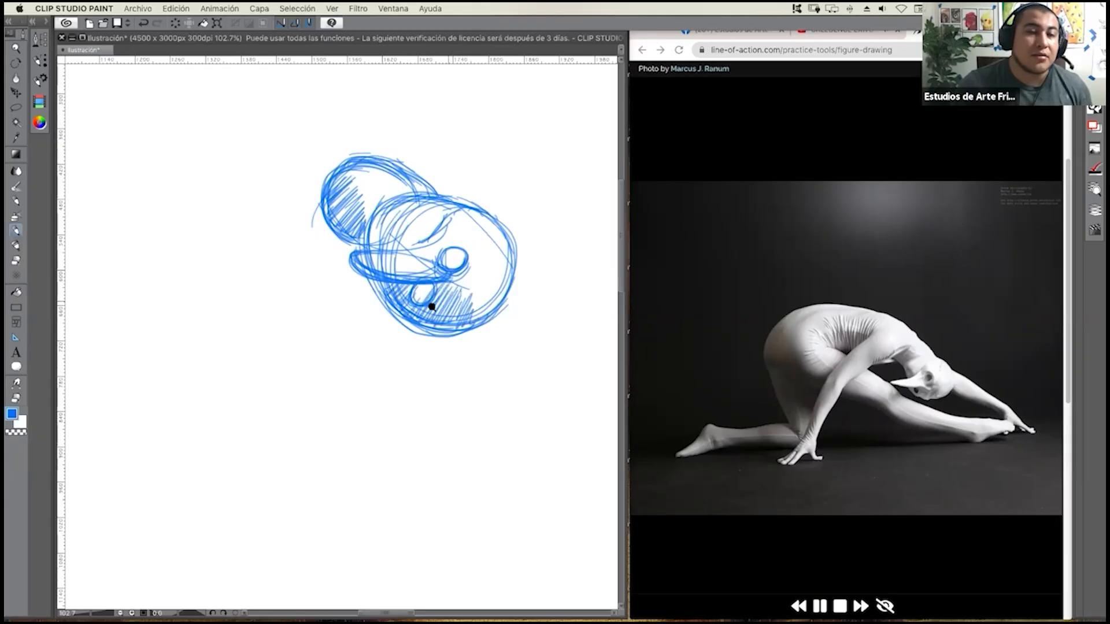
{"action": "scroll", "coordinate": [431, 307], "scroll_direction": "down", "scroll_amount": 3}
{"action": "scroll", "coordinate": [434, 312], "scroll_direction": "up", "scroll_amount": 2}
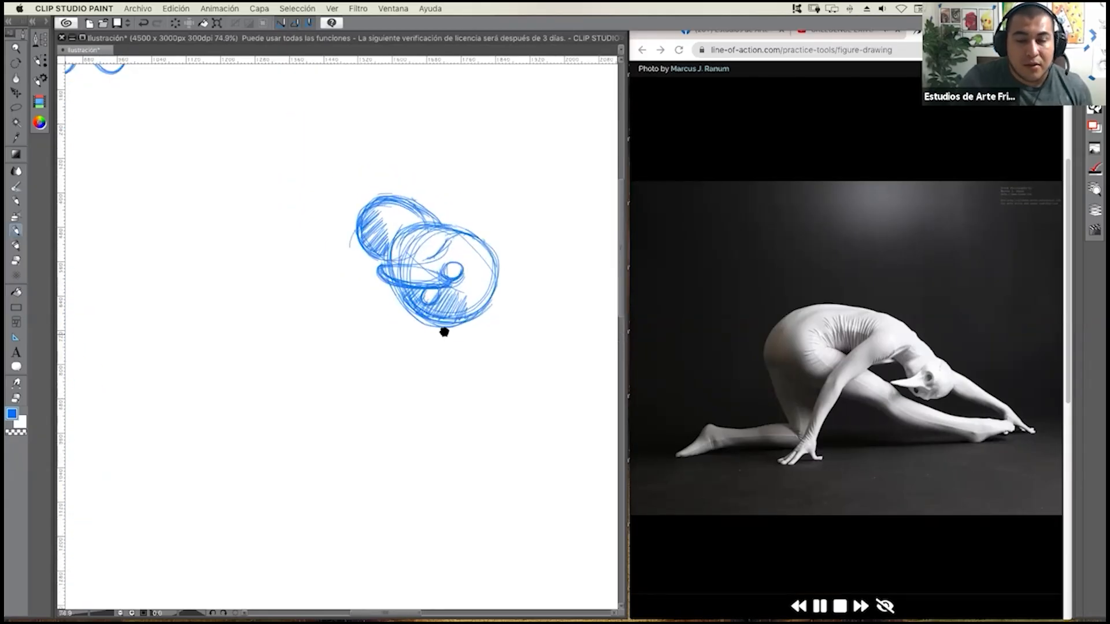
Sketch the near shoulder as a third oval of loose repeated strokes adjoining the upper left of the hatched oval.
{"action": "left_click_drag", "start_coordinate": [444, 332], "coordinate": [465, 286]}
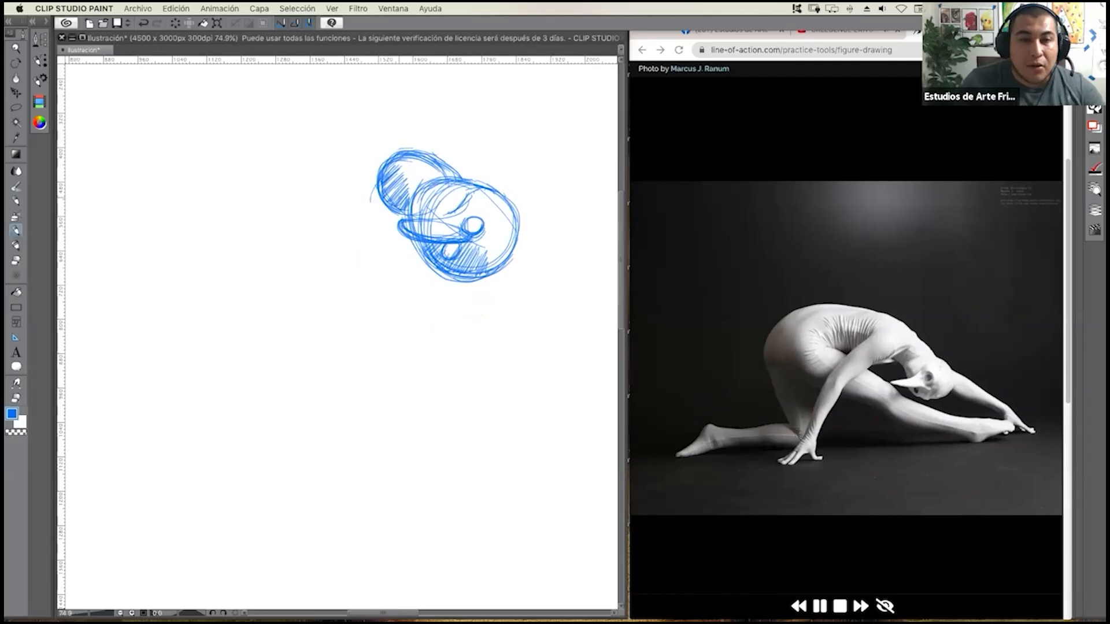
{"action": "mouse_move", "coordinate": [358, 137]}
{"action": "left_mouse_down"}
{"action": "mouse_move", "coordinate": [376, 176]}
{"action": "mouse_move", "coordinate": [384, 156]}
{"action": "mouse_move", "coordinate": [346, 136]}
{"action": "mouse_move", "coordinate": [388, 154]}
{"action": "left_mouse_up"}
{"action": "mouse_move", "coordinate": [355, 131]}
{"action": "left_mouse_down"}
{"action": "mouse_move", "coordinate": [330, 149]}
{"action": "mouse_move", "coordinate": [321, 173]}
{"action": "mouse_move", "coordinate": [341, 134]}
{"action": "mouse_move", "coordinate": [316, 185]}
{"action": "mouse_move", "coordinate": [399, 148]}
{"action": "left_mouse_up"}
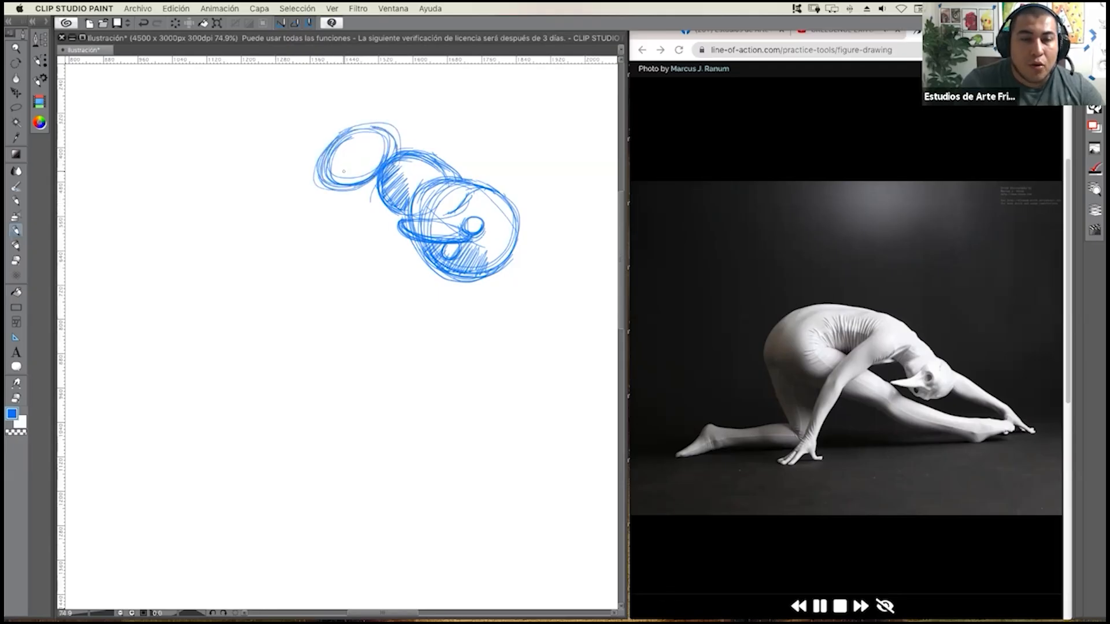
Sketch the near upper arm as a long diagonal oval running down and left from the shoulder oval, reinforcing its outline.
{"action": "left_click_drag", "start_coordinate": [271, 217], "coordinate": [270, 220]}
{"action": "left_click_drag", "start_coordinate": [267, 208], "coordinate": [266, 225]}
{"action": "left_click_drag", "start_coordinate": [301, 176], "coordinate": [261, 228]}
{"action": "left_click_drag", "start_coordinate": [332, 167], "coordinate": [271, 250]}
{"action": "mouse_move", "coordinate": [330, 195]}
{"action": "left_mouse_down"}
{"action": "mouse_move", "coordinate": [283, 237]}
{"action": "mouse_move", "coordinate": [345, 195]}
{"action": "left_mouse_up"}
{"action": "mouse_move", "coordinate": [283, 193]}
{"action": "left_mouse_down"}
{"action": "mouse_move", "coordinate": [265, 222]}
{"action": "mouse_move", "coordinate": [350, 186]}
{"action": "left_mouse_up"}
{"action": "left_click_drag", "start_coordinate": [333, 214], "coordinate": [283, 247]}
{"action": "mouse_move", "coordinate": [350, 191]}
{"action": "left_mouse_down"}
{"action": "mouse_move", "coordinate": [263, 247]}
{"action": "mouse_move", "coordinate": [347, 191]}
{"action": "mouse_move", "coordinate": [330, 170]}
{"action": "mouse_move", "coordinate": [267, 222]}
{"action": "mouse_move", "coordinate": [346, 190]}
{"action": "mouse_move", "coordinate": [270, 239]}
{"action": "left_mouse_up"}
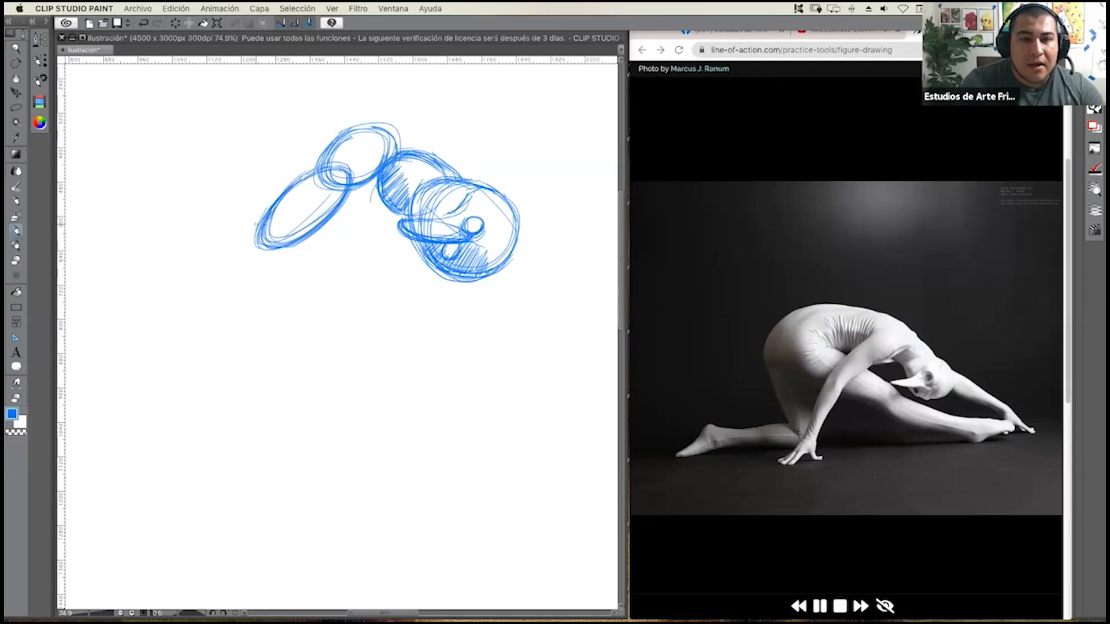
Extend the near arm with a small elbow circle, two overlapping forearm ovals and a small wrist circle.
{"action": "mouse_move", "coordinate": [264, 245]}
{"action": "left_mouse_down"}
{"action": "mouse_move", "coordinate": [245, 250]}
{"action": "mouse_move", "coordinate": [247, 233]}
{"action": "mouse_move", "coordinate": [227, 304]}
{"action": "mouse_move", "coordinate": [269, 279]}
{"action": "left_mouse_up"}
{"action": "mouse_move", "coordinate": [234, 266]}
{"action": "left_mouse_down"}
{"action": "mouse_move", "coordinate": [229, 283]}
{"action": "mouse_move", "coordinate": [272, 281]}
{"action": "mouse_move", "coordinate": [276, 270]}
{"action": "left_mouse_up"}
{"action": "mouse_move", "coordinate": [226, 280]}
{"action": "left_mouse_down"}
{"action": "mouse_move", "coordinate": [229, 318]}
{"action": "mouse_move", "coordinate": [275, 252]}
{"action": "mouse_move", "coordinate": [220, 295]}
{"action": "mouse_move", "coordinate": [231, 324]}
{"action": "mouse_move", "coordinate": [267, 284]}
{"action": "left_mouse_up"}
{"action": "left_click_drag", "start_coordinate": [230, 270], "coordinate": [253, 311]}
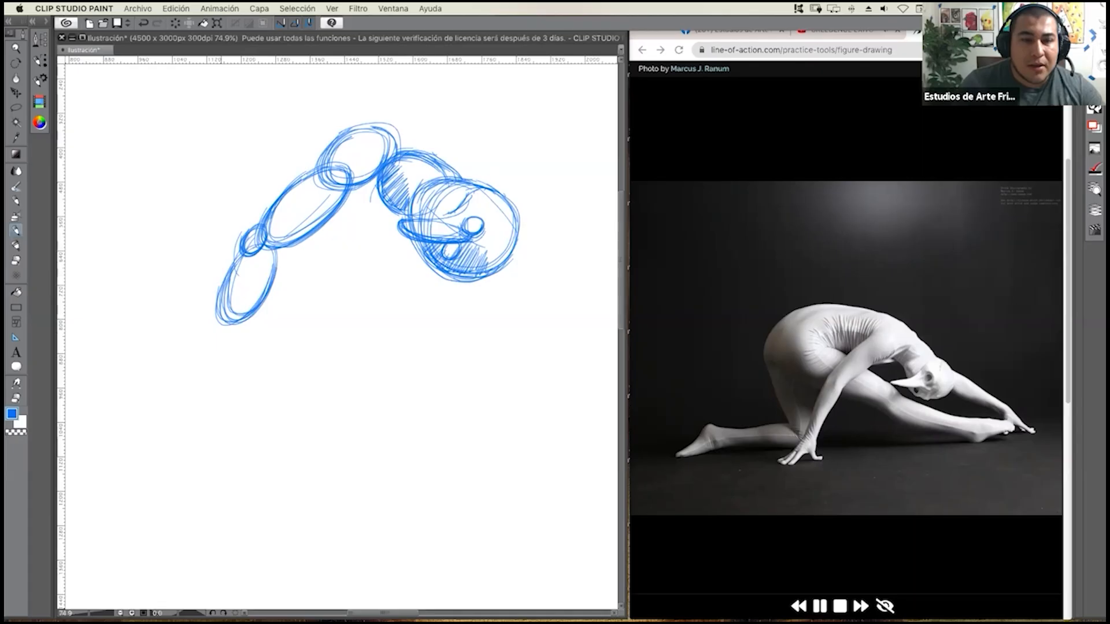
{"action": "mouse_move", "coordinate": [220, 300]}
{"action": "left_mouse_down"}
{"action": "mouse_move", "coordinate": [209, 359]}
{"action": "mouse_move", "coordinate": [221, 298]}
{"action": "mouse_move", "coordinate": [243, 321]}
{"action": "mouse_move", "coordinate": [203, 373]}
{"action": "mouse_move", "coordinate": [246, 295]}
{"action": "mouse_move", "coordinate": [201, 373]}
{"action": "mouse_move", "coordinate": [234, 341]}
{"action": "mouse_move", "coordinate": [203, 371]}
{"action": "mouse_move", "coordinate": [196, 340]}
{"action": "mouse_move", "coordinate": [188, 387]}
{"action": "mouse_move", "coordinate": [190, 364]}
{"action": "mouse_move", "coordinate": [199, 385]}
{"action": "mouse_move", "coordinate": [215, 360]}
{"action": "mouse_move", "coordinate": [190, 385]}
{"action": "mouse_move", "coordinate": [199, 356]}
{"action": "mouse_move", "coordinate": [213, 378]}
{"action": "mouse_move", "coordinate": [228, 311]}
{"action": "mouse_move", "coordinate": [201, 360]}
{"action": "left_mouse_up"}
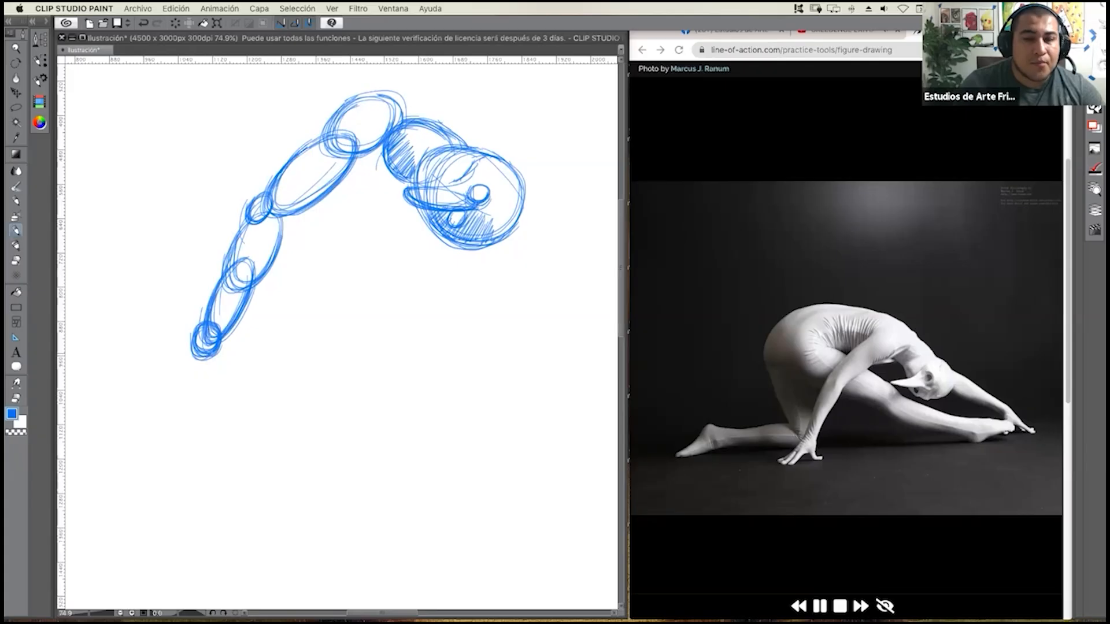
Build the near hand from a palm oval, a longer oval for the fingers and a small oval for the thumb.
{"action": "mouse_move", "coordinate": [188, 353]}
{"action": "left_mouse_down"}
{"action": "mouse_move", "coordinate": [209, 375]}
{"action": "mouse_move", "coordinate": [177, 393]}
{"action": "mouse_move", "coordinate": [175, 382]}
{"action": "mouse_move", "coordinate": [205, 394]}
{"action": "mouse_move", "coordinate": [221, 353]}
{"action": "left_mouse_up"}
{"action": "mouse_move", "coordinate": [172, 383]}
{"action": "left_mouse_down"}
{"action": "mouse_move", "coordinate": [167, 411]}
{"action": "mouse_move", "coordinate": [188, 391]}
{"action": "left_mouse_up"}
{"action": "mouse_move", "coordinate": [172, 382]}
{"action": "left_mouse_down"}
{"action": "mouse_move", "coordinate": [155, 413]}
{"action": "mouse_move", "coordinate": [184, 396]}
{"action": "left_mouse_up"}
{"action": "mouse_move", "coordinate": [183, 377]}
{"action": "left_mouse_down"}
{"action": "mouse_move", "coordinate": [148, 407]}
{"action": "mouse_move", "coordinate": [180, 397]}
{"action": "mouse_move", "coordinate": [155, 420]}
{"action": "left_mouse_up"}
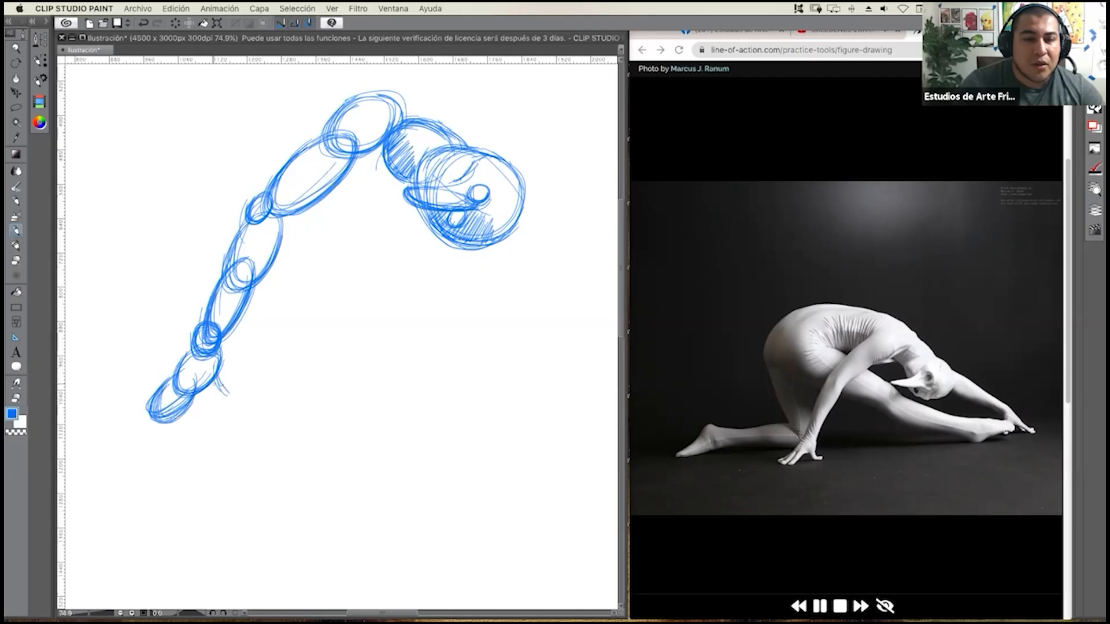
{"action": "left_click_drag", "start_coordinate": [215, 383], "coordinate": [208, 395]}
{"action": "left_click_drag", "start_coordinate": [216, 381], "coordinate": [229, 401]}
{"action": "left_click_drag", "start_coordinate": [213, 359], "coordinate": [229, 392]}
{"action": "mouse_move", "coordinate": [207, 385]}
{"action": "left_mouse_down"}
{"action": "mouse_move", "coordinate": [226, 406]}
{"action": "mouse_move", "coordinate": [202, 404]}
{"action": "left_mouse_up"}
{"action": "mouse_move", "coordinate": [211, 384]}
{"action": "left_mouse_down"}
{"action": "mouse_move", "coordinate": [193, 394]}
{"action": "mouse_move", "coordinate": [230, 395]}
{"action": "left_mouse_up"}
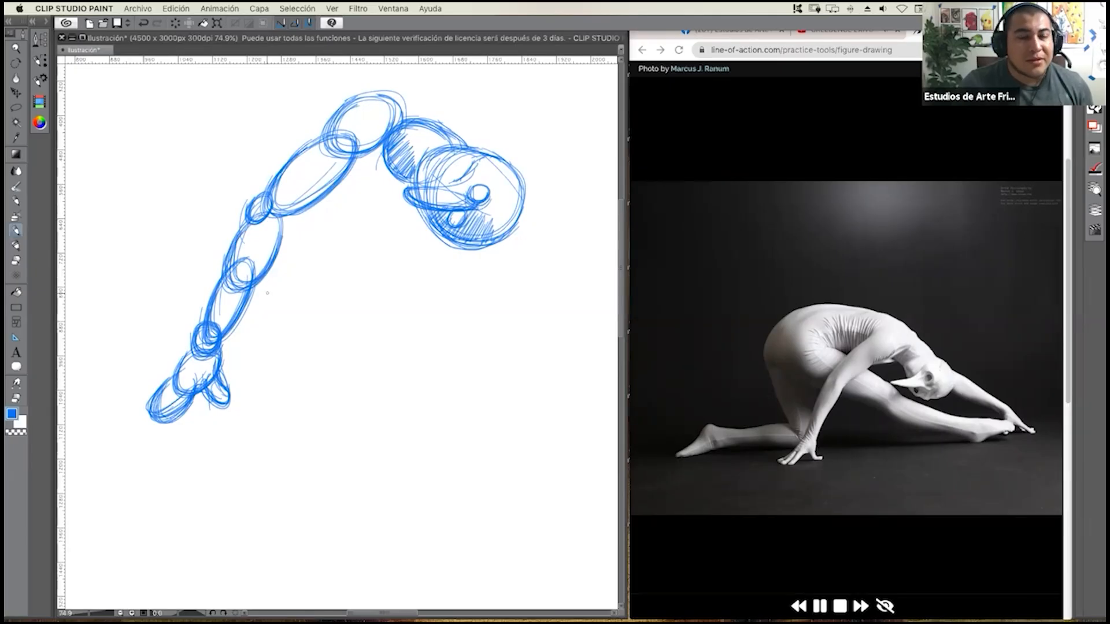
Connect the shoulder oval to the head with curved contour strokes along the top of the neck.
{"action": "left_click_drag", "start_coordinate": [256, 302], "coordinate": [231, 316]}
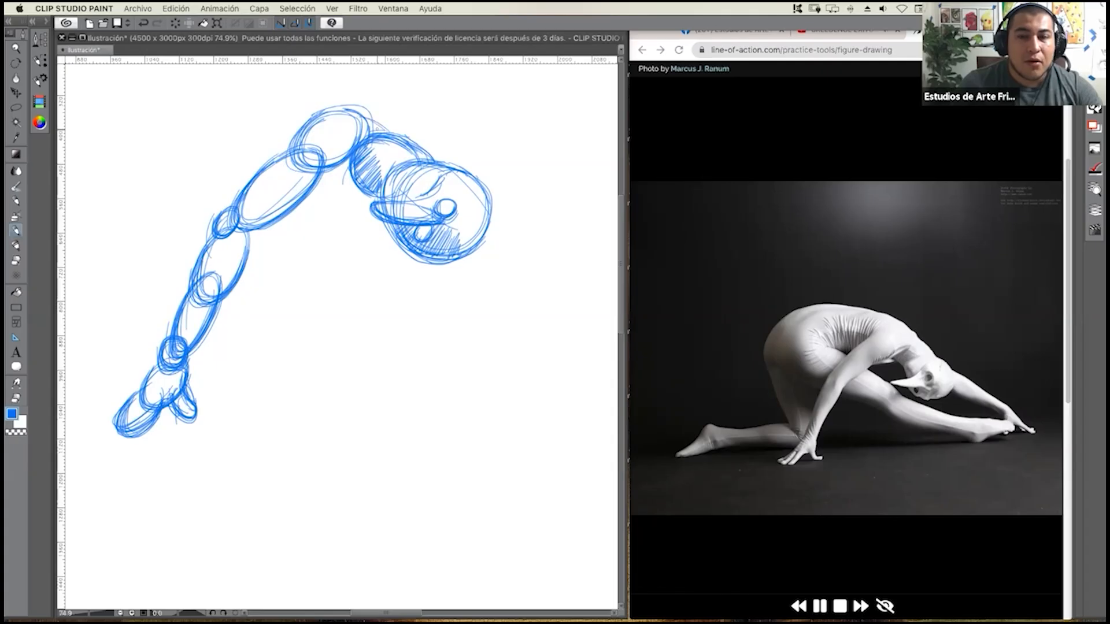
{"action": "left_click_drag", "start_coordinate": [354, 108], "coordinate": [412, 145]}
{"action": "left_click_drag", "start_coordinate": [359, 111], "coordinate": [406, 151]}
{"action": "left_click_drag", "start_coordinate": [354, 111], "coordinate": [405, 143]}
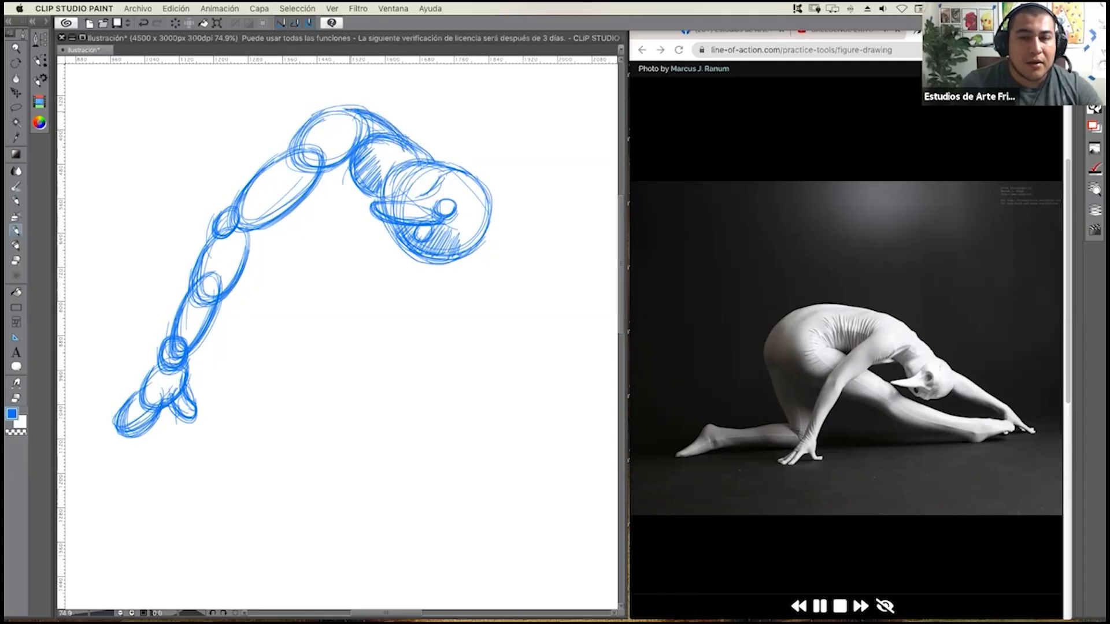
Sketch the far outstretched arm as a chain of ovals from the head's right side down to the wrist, hand and fingers.
{"action": "mouse_move", "coordinate": [469, 221]}
{"action": "left_mouse_down"}
{"action": "mouse_move", "coordinate": [411, 220]}
{"action": "mouse_move", "coordinate": [423, 199]}
{"action": "left_mouse_up"}
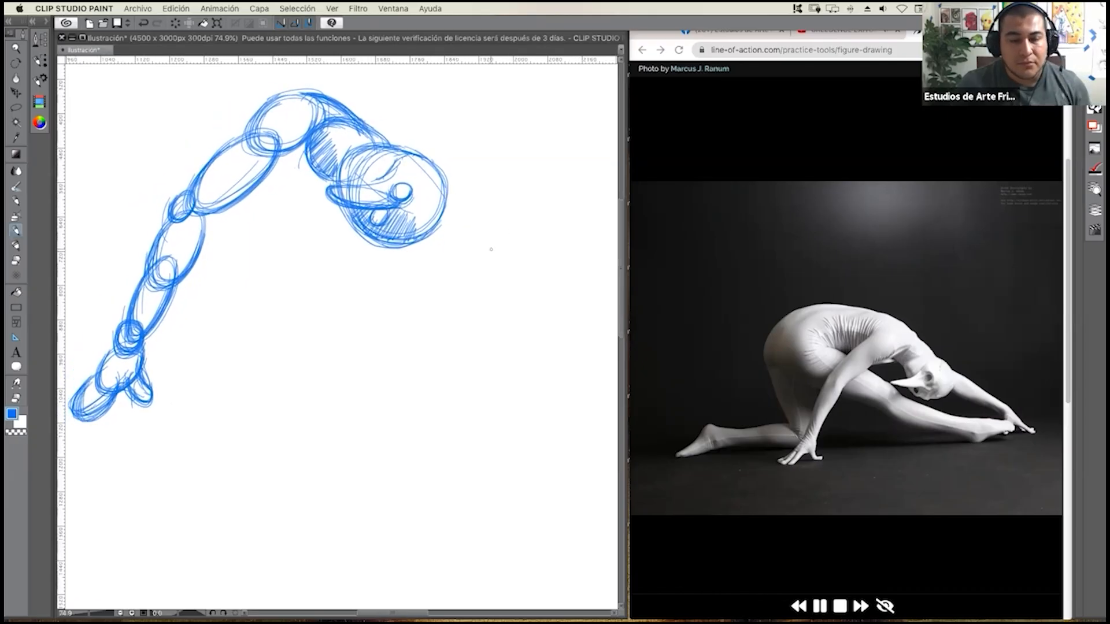
{"action": "scroll", "coordinate": [480, 251], "scroll_direction": "down", "scroll_amount": 3}
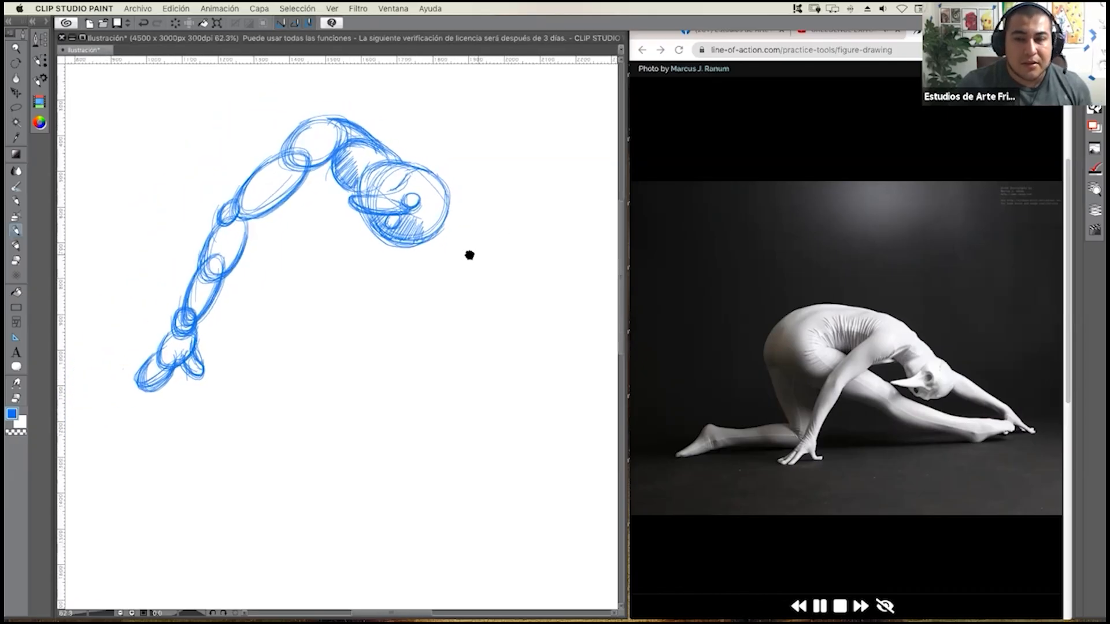
{"action": "left_click_drag", "start_coordinate": [469, 255], "coordinate": [449, 251]}
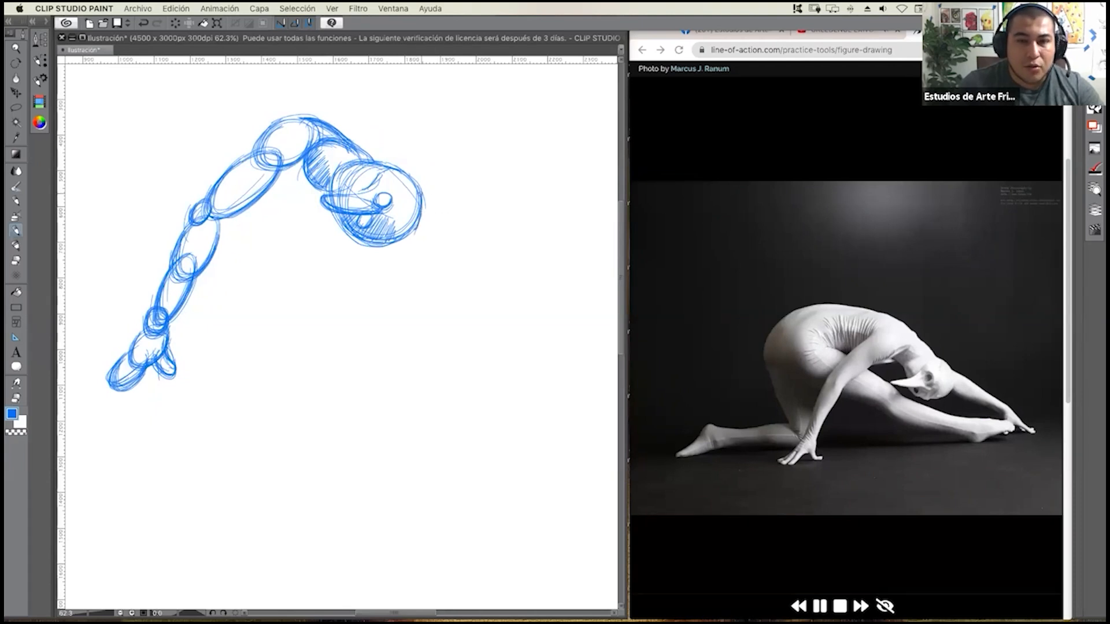
{"action": "mouse_move", "coordinate": [448, 249]}
{"action": "left_mouse_down"}
{"action": "mouse_move", "coordinate": [467, 221]}
{"action": "mouse_move", "coordinate": [428, 208]}
{"action": "mouse_move", "coordinate": [467, 229]}
{"action": "mouse_move", "coordinate": [422, 237]}
{"action": "mouse_move", "coordinate": [469, 237]}
{"action": "left_mouse_up"}
{"action": "mouse_move", "coordinate": [425, 188]}
{"action": "left_mouse_down"}
{"action": "mouse_move", "coordinate": [462, 214]}
{"action": "mouse_move", "coordinate": [474, 254]}
{"action": "mouse_move", "coordinate": [508, 272]}
{"action": "left_mouse_up"}
{"action": "mouse_move", "coordinate": [519, 269]}
{"action": "left_mouse_down"}
{"action": "mouse_move", "coordinate": [437, 232]}
{"action": "mouse_move", "coordinate": [519, 269]}
{"action": "left_mouse_up"}
{"action": "mouse_move", "coordinate": [436, 222]}
{"action": "left_mouse_down"}
{"action": "mouse_move", "coordinate": [482, 239]}
{"action": "mouse_move", "coordinate": [449, 213]}
{"action": "left_mouse_up"}
{"action": "left_click_drag", "start_coordinate": [449, 213], "coordinate": [522, 273]}
{"action": "mouse_move", "coordinate": [470, 228]}
{"action": "left_mouse_down"}
{"action": "mouse_move", "coordinate": [521, 282]}
{"action": "mouse_move", "coordinate": [458, 256]}
{"action": "mouse_move", "coordinate": [521, 269]}
{"action": "mouse_move", "coordinate": [511, 280]}
{"action": "mouse_move", "coordinate": [546, 293]}
{"action": "mouse_move", "coordinate": [514, 280]}
{"action": "mouse_move", "coordinate": [506, 298]}
{"action": "mouse_move", "coordinate": [561, 332]}
{"action": "left_mouse_up"}
{"action": "mouse_move", "coordinate": [523, 298]}
{"action": "left_mouse_down"}
{"action": "mouse_move", "coordinate": [564, 332]}
{"action": "mouse_move", "coordinate": [566, 323]}
{"action": "mouse_move", "coordinate": [528, 318]}
{"action": "mouse_move", "coordinate": [568, 315]}
{"action": "mouse_move", "coordinate": [549, 320]}
{"action": "mouse_move", "coordinate": [601, 339]}
{"action": "mouse_move", "coordinate": [590, 314]}
{"action": "mouse_move", "coordinate": [528, 329]}
{"action": "left_mouse_up"}
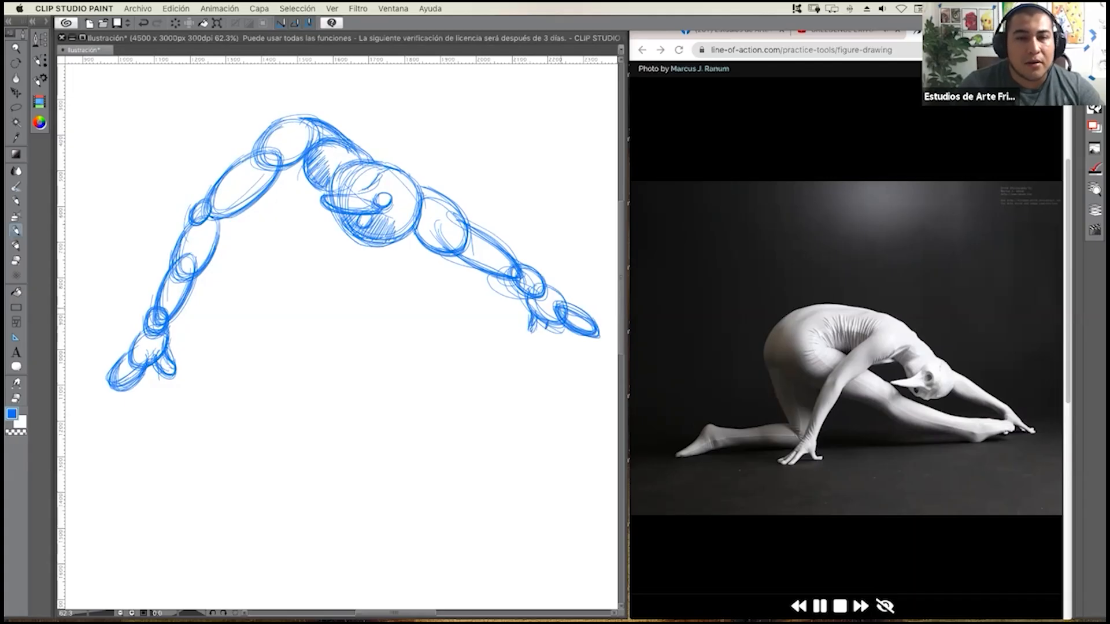
{"action": "mouse_move", "coordinate": [557, 299]}
{"action": "left_mouse_down"}
{"action": "mouse_move", "coordinate": [590, 323]}
{"action": "mouse_move", "coordinate": [556, 301]}
{"action": "mouse_move", "coordinate": [565, 297]}
{"action": "mouse_move", "coordinate": [536, 268]}
{"action": "left_mouse_up"}
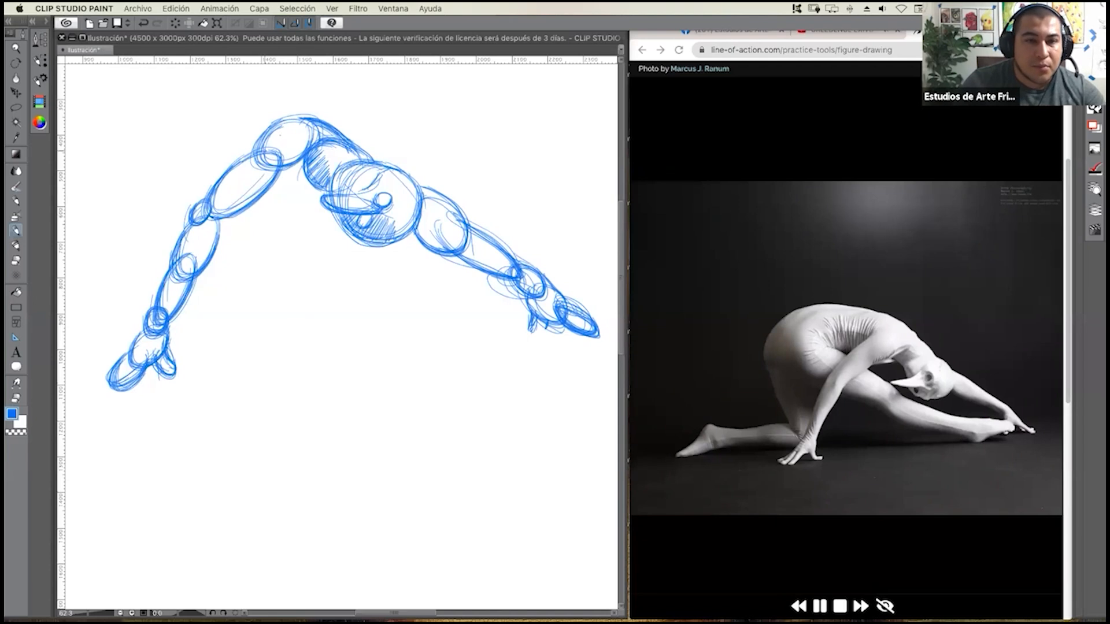
Hatch the lower side of the near upper arm and the shoulder oval with short diagonal strokes.
{"action": "left_click_drag", "start_coordinate": [231, 218], "coordinate": [221, 235]}
{"action": "mouse_move", "coordinate": [248, 187]}
{"action": "left_mouse_down"}
{"action": "mouse_move", "coordinate": [236, 210]}
{"action": "mouse_move", "coordinate": [251, 200]}
{"action": "left_mouse_up"}
{"action": "mouse_move", "coordinate": [271, 164]}
{"action": "left_mouse_down"}
{"action": "mouse_move", "coordinate": [256, 197]}
{"action": "mouse_move", "coordinate": [265, 189]}
{"action": "left_mouse_up"}
{"action": "mouse_move", "coordinate": [284, 147]}
{"action": "left_mouse_down"}
{"action": "mouse_move", "coordinate": [270, 184]}
{"action": "mouse_move", "coordinate": [282, 169]}
{"action": "left_mouse_up"}
{"action": "left_click_drag", "start_coordinate": [296, 141], "coordinate": [288, 163]}
{"action": "left_click_drag", "start_coordinate": [296, 143], "coordinate": [289, 157]}
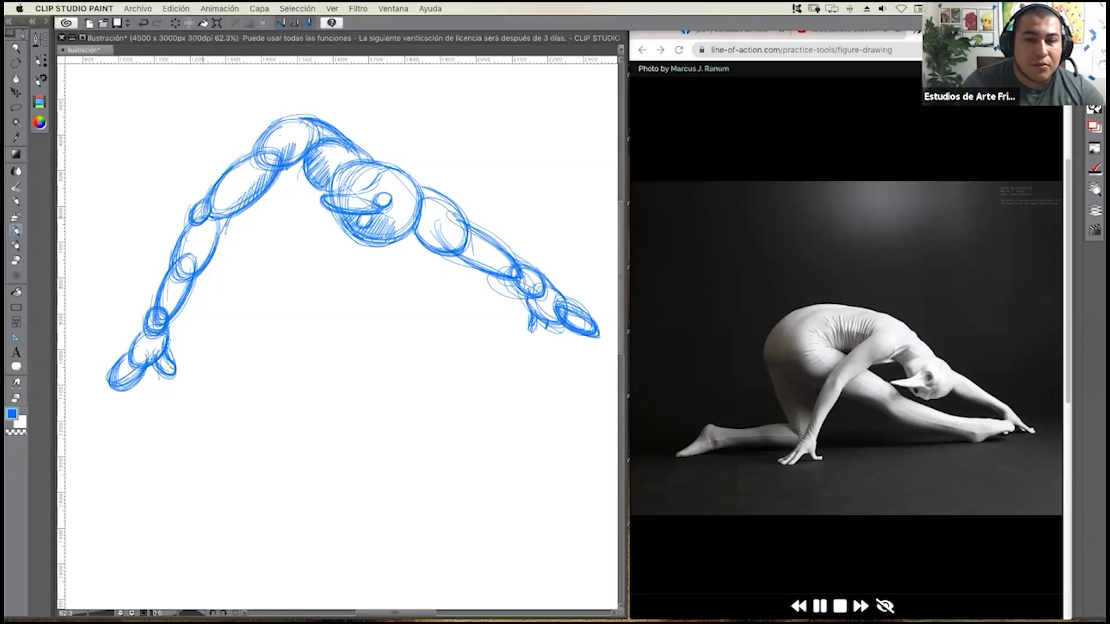
Shade the near arm's elbow, forearm, wrist and hand ovals with diagonal hatching.
{"action": "left_click_drag", "start_coordinate": [204, 201], "coordinate": [180, 271]}
{"action": "left_click_drag", "start_coordinate": [185, 249], "coordinate": [148, 331]}
{"action": "left_click_drag", "start_coordinate": [154, 336], "coordinate": [140, 350]}
{"action": "left_click_drag", "start_coordinate": [145, 333], "coordinate": [133, 359]}
{"action": "left_click_drag", "start_coordinate": [139, 345], "coordinate": [133, 366]}
{"action": "left_click_drag", "start_coordinate": [136, 342], "coordinate": [125, 372]}
{"action": "left_click_drag", "start_coordinate": [132, 354], "coordinate": [124, 378]}
{"action": "left_click_drag", "start_coordinate": [130, 359], "coordinate": [118, 385]}
{"action": "left_click_drag", "start_coordinate": [122, 369], "coordinate": [113, 386]}
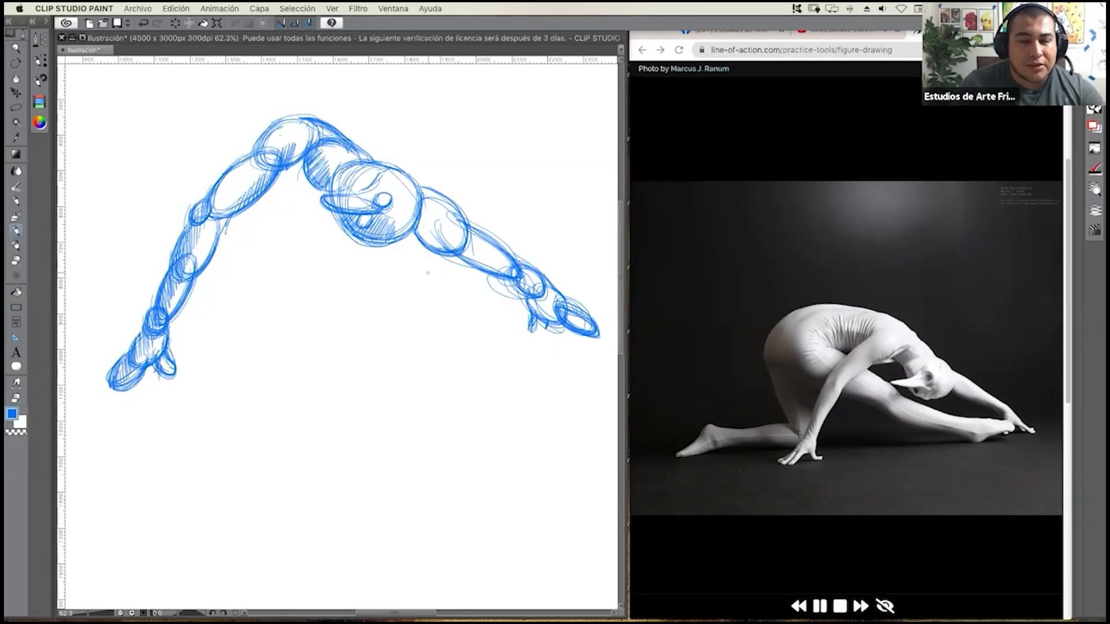
Hatch the underside of the far arm's ovals from the upper arm down to the hand.
{"action": "left_click_drag", "start_coordinate": [427, 208], "coordinate": [421, 244]}
{"action": "left_click_drag", "start_coordinate": [432, 215], "coordinate": [427, 253]}
{"action": "mouse_move", "coordinate": [437, 224]}
{"action": "left_mouse_down"}
{"action": "mouse_move", "coordinate": [430, 251]}
{"action": "mouse_move", "coordinate": [454, 251]}
{"action": "mouse_move", "coordinate": [466, 266]}
{"action": "left_mouse_up"}
{"action": "left_click_drag", "start_coordinate": [473, 244], "coordinate": [471, 266]}
{"action": "left_click_drag", "start_coordinate": [479, 250], "coordinate": [481, 269]}
{"action": "left_click_drag", "start_coordinate": [491, 254], "coordinate": [489, 272]}
{"action": "mouse_move", "coordinate": [502, 264]}
{"action": "left_mouse_down"}
{"action": "mouse_move", "coordinate": [497, 277]}
{"action": "mouse_move", "coordinate": [514, 292]}
{"action": "left_mouse_up"}
{"action": "left_click_drag", "start_coordinate": [523, 278], "coordinate": [522, 300]}
{"action": "mouse_move", "coordinate": [529, 286]}
{"action": "left_mouse_down"}
{"action": "mouse_move", "coordinate": [524, 306]}
{"action": "mouse_move", "coordinate": [545, 321]}
{"action": "left_mouse_up"}
{"action": "left_click_drag", "start_coordinate": [557, 302], "coordinate": [551, 321]}
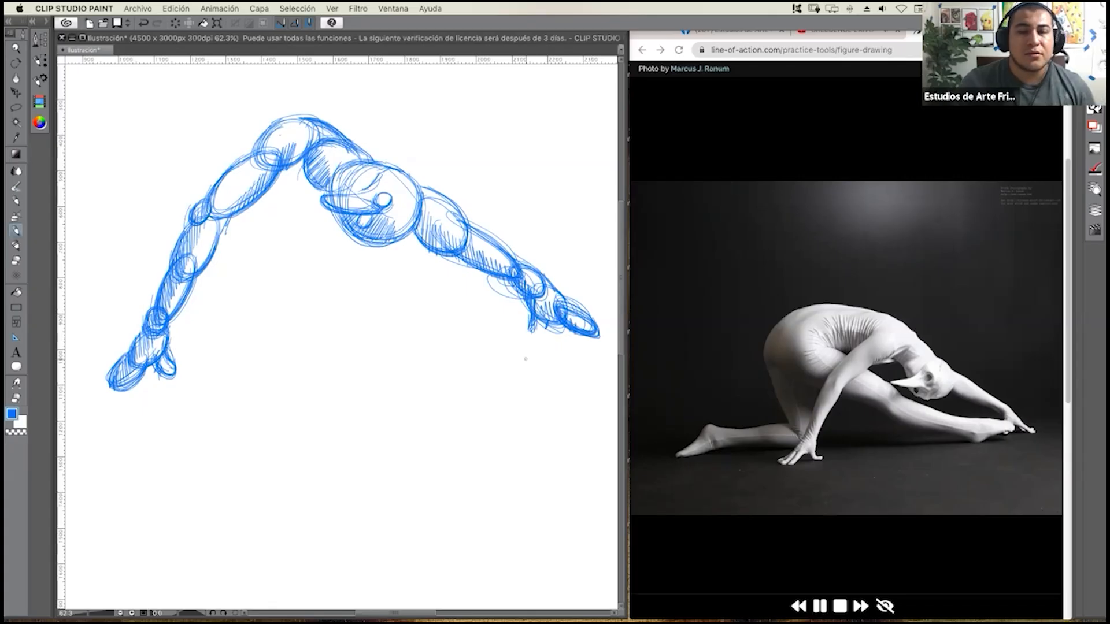
Sketch the ribcage as a large loose oval behind the near shoulder and upper arm.
{"action": "mouse_move", "coordinate": [337, 282]}
{"action": "left_mouse_down"}
{"action": "mouse_move", "coordinate": [376, 305]}
{"action": "mouse_move", "coordinate": [347, 302]}
{"action": "mouse_move", "coordinate": [400, 297]}
{"action": "left_mouse_up"}
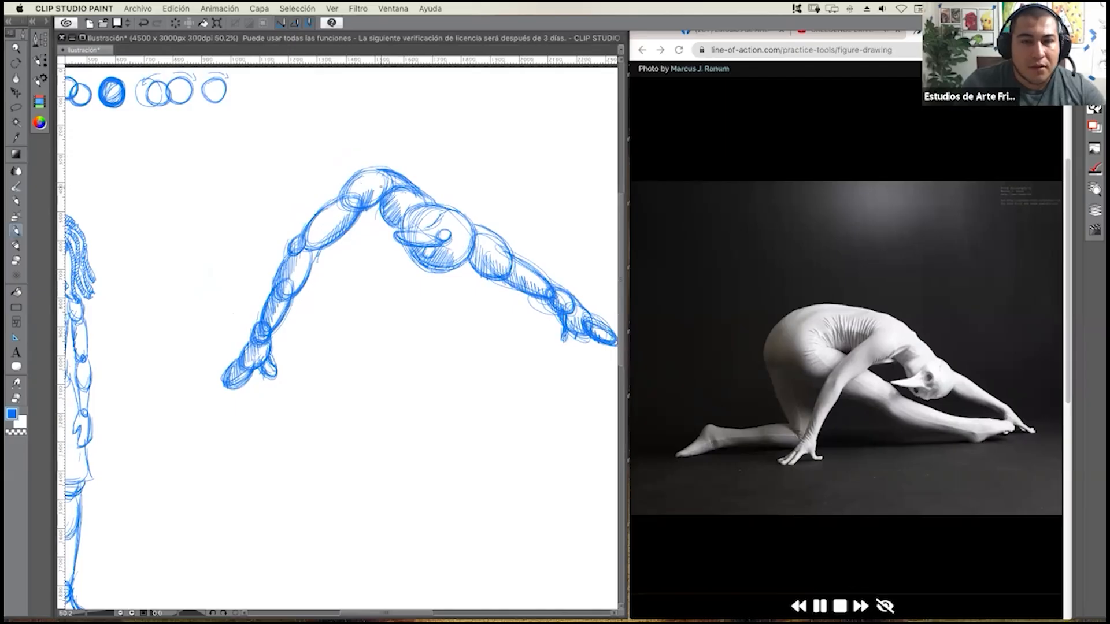
{"action": "mouse_move", "coordinate": [348, 158]}
{"action": "left_mouse_down"}
{"action": "mouse_move", "coordinate": [381, 166]}
{"action": "mouse_move", "coordinate": [337, 155]}
{"action": "left_mouse_up"}
{"action": "left_click_drag", "start_coordinate": [403, 166], "coordinate": [333, 155]}
{"action": "mouse_move", "coordinate": [404, 174]}
{"action": "left_mouse_down"}
{"action": "mouse_move", "coordinate": [386, 159]}
{"action": "mouse_move", "coordinate": [301, 221]}
{"action": "mouse_move", "coordinate": [348, 239]}
{"action": "left_mouse_up"}
{"action": "mouse_move", "coordinate": [302, 200]}
{"action": "left_mouse_down"}
{"action": "mouse_move", "coordinate": [387, 235]}
{"action": "mouse_move", "coordinate": [387, 222]}
{"action": "left_mouse_up"}
{"action": "left_click_drag", "start_coordinate": [316, 227], "coordinate": [382, 227]}
{"action": "mouse_move", "coordinate": [385, 146]}
{"action": "left_mouse_down"}
{"action": "mouse_move", "coordinate": [340, 144]}
{"action": "mouse_move", "coordinate": [295, 204]}
{"action": "left_mouse_up"}
{"action": "left_click_drag", "start_coordinate": [343, 155], "coordinate": [320, 228]}
{"action": "mouse_move", "coordinate": [379, 159]}
{"action": "left_mouse_down"}
{"action": "mouse_move", "coordinate": [298, 219]}
{"action": "mouse_move", "coordinate": [337, 151]}
{"action": "mouse_move", "coordinate": [303, 221]}
{"action": "left_mouse_up"}
{"action": "mouse_move", "coordinate": [342, 157]}
{"action": "left_mouse_down"}
{"action": "mouse_move", "coordinate": [298, 229]}
{"action": "mouse_move", "coordinate": [310, 172]}
{"action": "mouse_move", "coordinate": [337, 233]}
{"action": "mouse_move", "coordinate": [388, 224]}
{"action": "left_mouse_up"}
{"action": "left_click_drag", "start_coordinate": [386, 159], "coordinate": [329, 146]}
{"action": "mouse_move", "coordinate": [402, 170]}
{"action": "left_mouse_down"}
{"action": "mouse_move", "coordinate": [330, 151]}
{"action": "mouse_move", "coordinate": [272, 154]}
{"action": "mouse_move", "coordinate": [247, 171]}
{"action": "mouse_move", "coordinate": [274, 211]}
{"action": "mouse_move", "coordinate": [324, 200]}
{"action": "left_mouse_up"}
Add a second large oval for the waist, overlapping the left side of the ribcage oval.
{"action": "left_click_drag", "start_coordinate": [268, 158], "coordinate": [315, 218]}
{"action": "left_click_drag", "start_coordinate": [250, 195], "coordinate": [323, 199]}
{"action": "mouse_move", "coordinate": [326, 153]}
{"action": "left_mouse_down"}
{"action": "mouse_move", "coordinate": [269, 160]}
{"action": "mouse_move", "coordinate": [314, 205]}
{"action": "mouse_move", "coordinate": [263, 168]}
{"action": "left_mouse_up"}
{"action": "left_click_drag", "start_coordinate": [263, 169], "coordinate": [327, 198]}
{"action": "mouse_move", "coordinate": [291, 155]}
{"action": "left_mouse_down"}
{"action": "mouse_move", "coordinate": [258, 181]}
{"action": "mouse_move", "coordinate": [303, 215]}
{"action": "left_mouse_up"}
{"action": "mouse_move", "coordinate": [270, 166]}
{"action": "left_mouse_down"}
{"action": "mouse_move", "coordinate": [257, 202]}
{"action": "mouse_move", "coordinate": [295, 236]}
{"action": "left_mouse_up"}
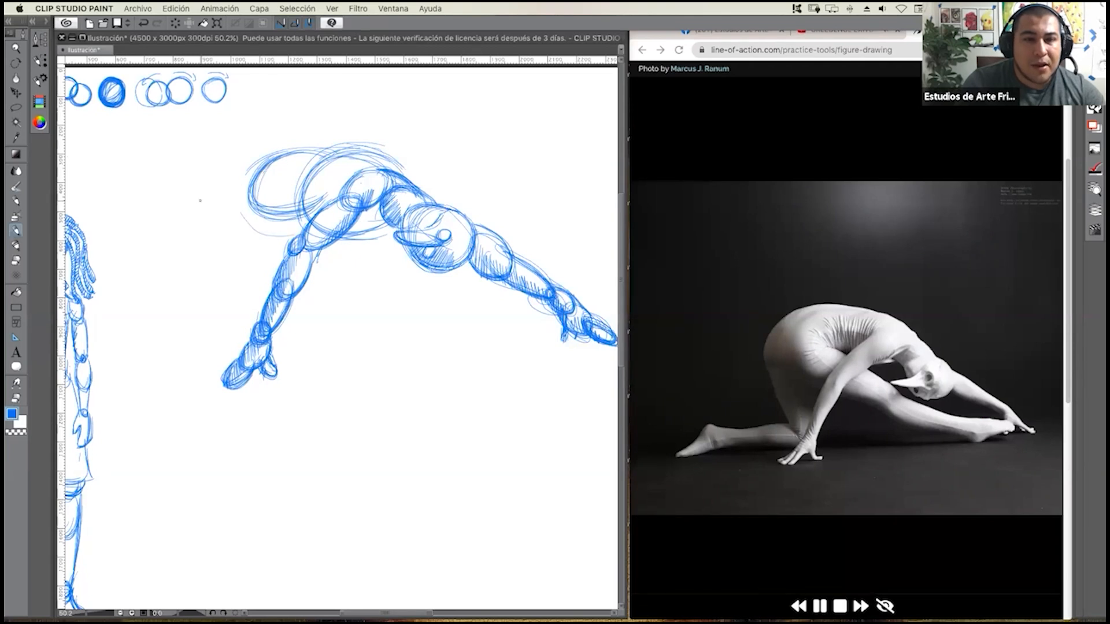
Sketch the hips as two overlapping round ovals at the lower left of the waist oval, reinforcing the outer edge.
{"action": "mouse_move", "coordinate": [226, 185]}
{"action": "left_mouse_down"}
{"action": "mouse_move", "coordinate": [194, 249]}
{"action": "mouse_move", "coordinate": [269, 242]}
{"action": "left_mouse_up"}
{"action": "mouse_move", "coordinate": [196, 202]}
{"action": "left_mouse_down"}
{"action": "mouse_move", "coordinate": [263, 254]}
{"action": "mouse_move", "coordinate": [266, 237]}
{"action": "mouse_move", "coordinate": [260, 249]}
{"action": "left_mouse_up"}
{"action": "mouse_move", "coordinate": [228, 193]}
{"action": "left_mouse_down"}
{"action": "mouse_move", "coordinate": [267, 257]}
{"action": "mouse_move", "coordinate": [265, 231]}
{"action": "mouse_move", "coordinate": [269, 255]}
{"action": "mouse_move", "coordinate": [203, 229]}
{"action": "mouse_move", "coordinate": [225, 257]}
{"action": "mouse_move", "coordinate": [202, 254]}
{"action": "left_mouse_up"}
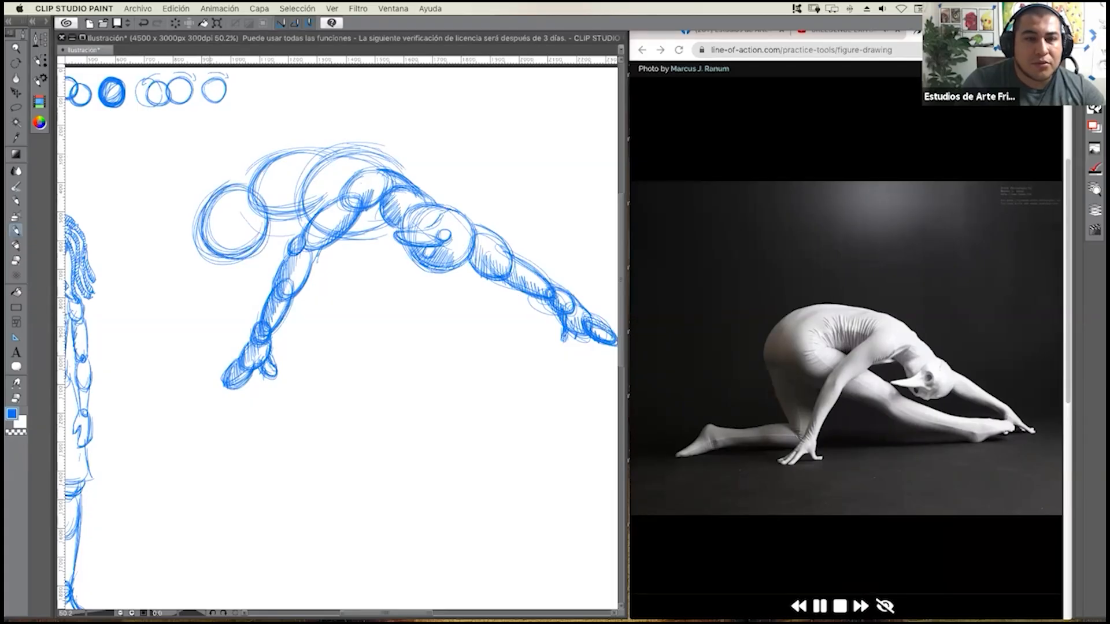
{"action": "mouse_move", "coordinate": [208, 185]}
{"action": "left_mouse_down"}
{"action": "mouse_move", "coordinate": [197, 252]}
{"action": "mouse_move", "coordinate": [214, 182]}
{"action": "left_mouse_up"}
{"action": "mouse_move", "coordinate": [199, 245]}
{"action": "left_mouse_down"}
{"action": "mouse_move", "coordinate": [217, 180]}
{"action": "mouse_move", "coordinate": [199, 251]}
{"action": "left_mouse_up"}
{"action": "left_click_drag", "start_coordinate": [205, 184], "coordinate": [191, 253]}
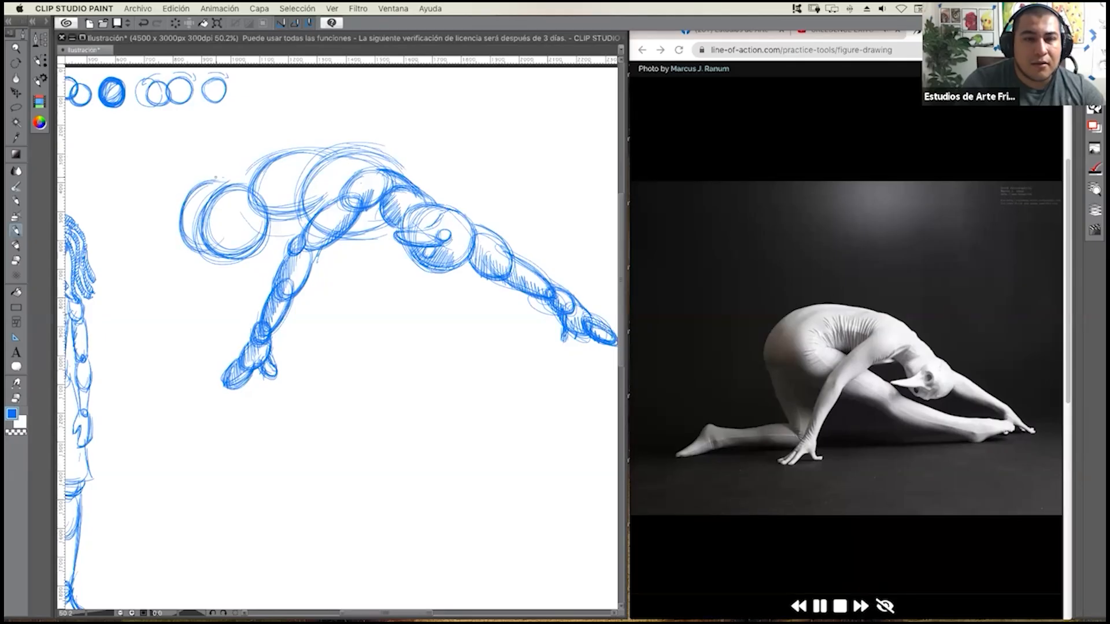
{"action": "left_click_drag", "start_coordinate": [202, 179], "coordinate": [185, 248]}
{"action": "left_click_drag", "start_coordinate": [183, 202], "coordinate": [187, 254]}
Draw the curved back contour linking the top of the hip ovals to the torso.
{"action": "left_click_drag", "start_coordinate": [211, 179], "coordinate": [317, 150]}
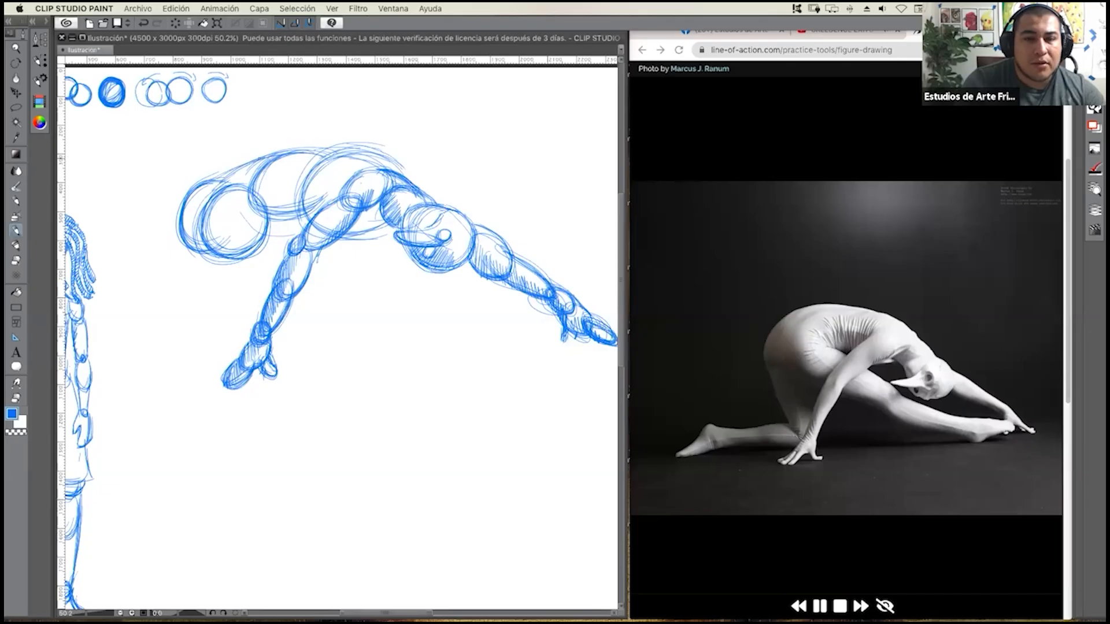
{"action": "left_click_drag", "start_coordinate": [206, 182], "coordinate": [318, 153]}
{"action": "left_click_drag", "start_coordinate": [248, 164], "coordinate": [312, 150]}
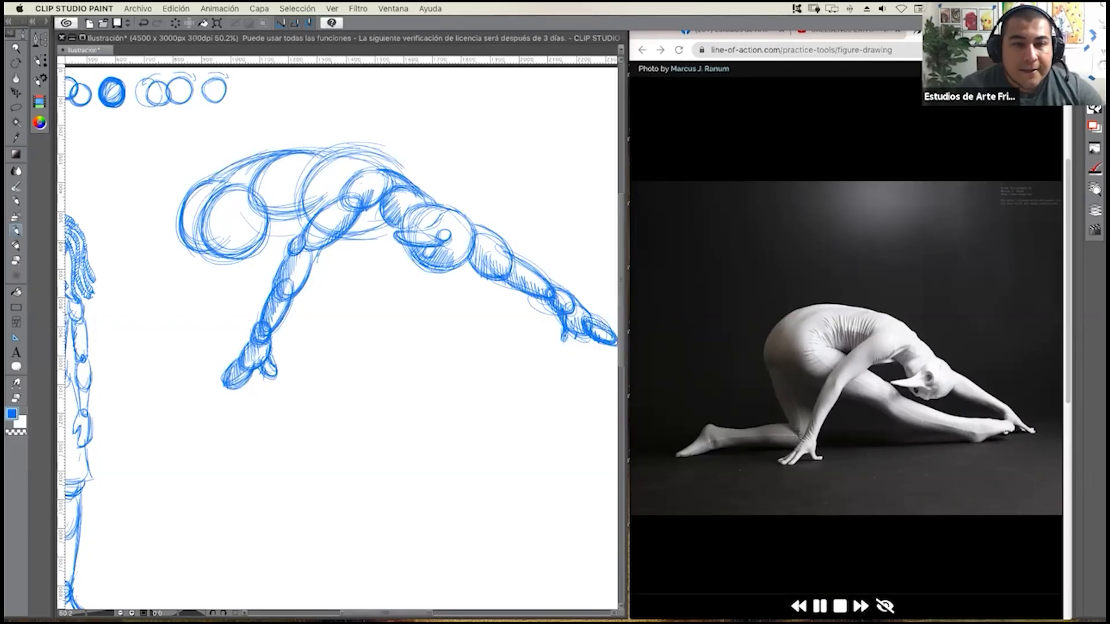
Sketch the front thigh as a long oval running from the hips behind the near arm to the knee, reinforcing its outline.
{"action": "mouse_move", "coordinate": [261, 220]}
{"action": "left_mouse_down"}
{"action": "mouse_move", "coordinate": [205, 223]}
{"action": "mouse_move", "coordinate": [209, 259]}
{"action": "left_mouse_up"}
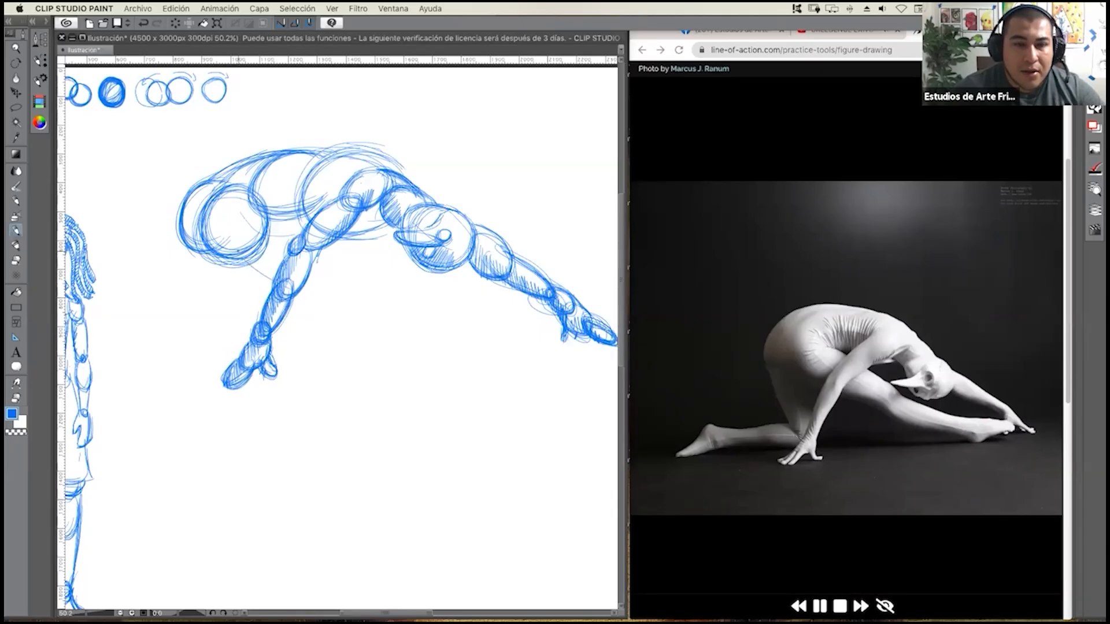
{"action": "left_click_drag", "start_coordinate": [272, 281], "coordinate": [351, 319]}
{"action": "mouse_move", "coordinate": [246, 265]}
{"action": "left_mouse_down"}
{"action": "mouse_move", "coordinate": [326, 308]}
{"action": "mouse_move", "coordinate": [354, 284]}
{"action": "left_mouse_up"}
{"action": "mouse_move", "coordinate": [273, 221]}
{"action": "left_mouse_down"}
{"action": "mouse_move", "coordinate": [331, 258]}
{"action": "mouse_move", "coordinate": [320, 246]}
{"action": "mouse_move", "coordinate": [315, 304]}
{"action": "mouse_move", "coordinate": [359, 297]}
{"action": "left_mouse_up"}
{"action": "left_click_drag", "start_coordinate": [323, 254], "coordinate": [338, 320]}
{"action": "left_click_drag", "start_coordinate": [327, 254], "coordinate": [368, 299]}
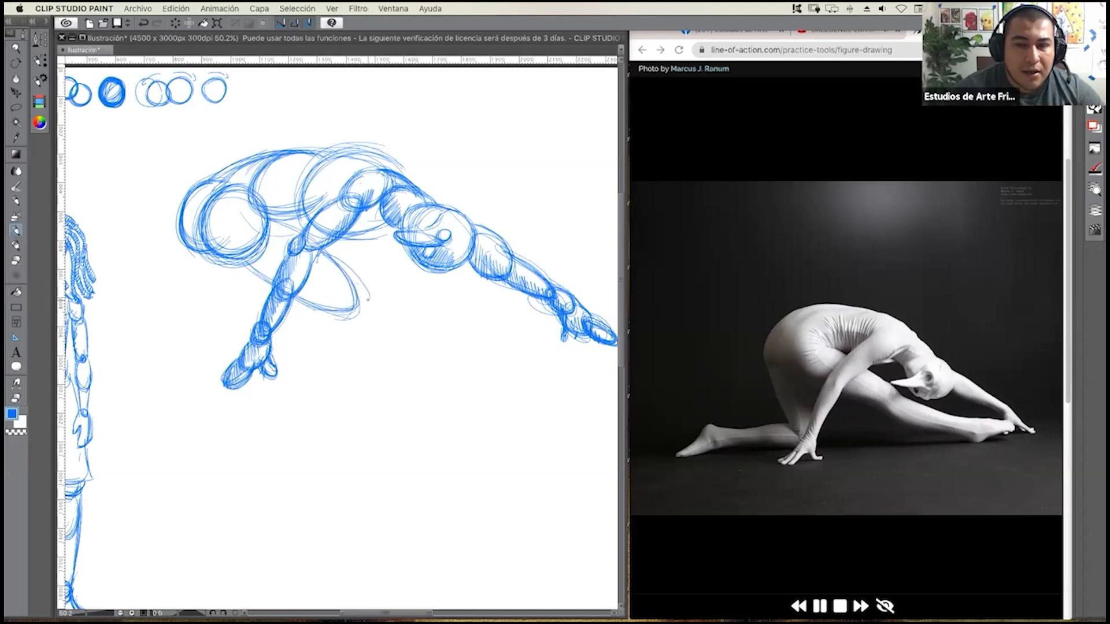
{"action": "mouse_move", "coordinate": [330, 252]}
{"action": "left_mouse_down"}
{"action": "mouse_move", "coordinate": [351, 314]}
{"action": "mouse_move", "coordinate": [336, 303]}
{"action": "left_mouse_up"}
{"action": "left_click_drag", "start_coordinate": [332, 250], "coordinate": [370, 305]}
{"action": "mouse_move", "coordinate": [329, 249]}
{"action": "left_mouse_down"}
{"action": "mouse_move", "coordinate": [361, 270]}
{"action": "mouse_move", "coordinate": [362, 310]}
{"action": "left_mouse_up"}
{"action": "left_click_drag", "start_coordinate": [299, 295], "coordinate": [323, 303]}
{"action": "left_click_drag", "start_coordinate": [325, 248], "coordinate": [363, 302]}
{"action": "mouse_move", "coordinate": [273, 221]}
{"action": "left_mouse_down"}
{"action": "mouse_move", "coordinate": [319, 239]}
{"action": "mouse_move", "coordinate": [375, 296]}
{"action": "left_mouse_up"}
{"action": "mouse_move", "coordinate": [342, 249]}
{"action": "left_mouse_down"}
{"action": "mouse_move", "coordinate": [365, 303]}
{"action": "mouse_move", "coordinate": [368, 290]}
{"action": "left_mouse_up"}
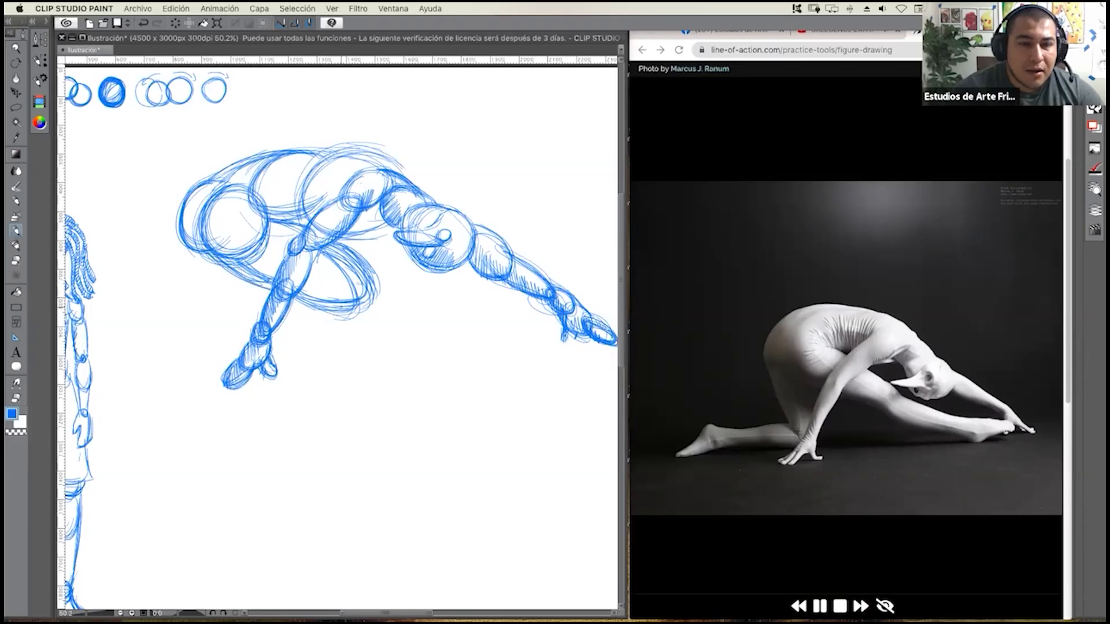
{"action": "mouse_move", "coordinate": [334, 242]}
{"action": "left_mouse_down"}
{"action": "mouse_move", "coordinate": [372, 302]}
{"action": "mouse_move", "coordinate": [373, 286]}
{"action": "mouse_move", "coordinate": [371, 304]}
{"action": "left_mouse_up"}
{"action": "left_click_drag", "start_coordinate": [305, 299], "coordinate": [353, 305]}
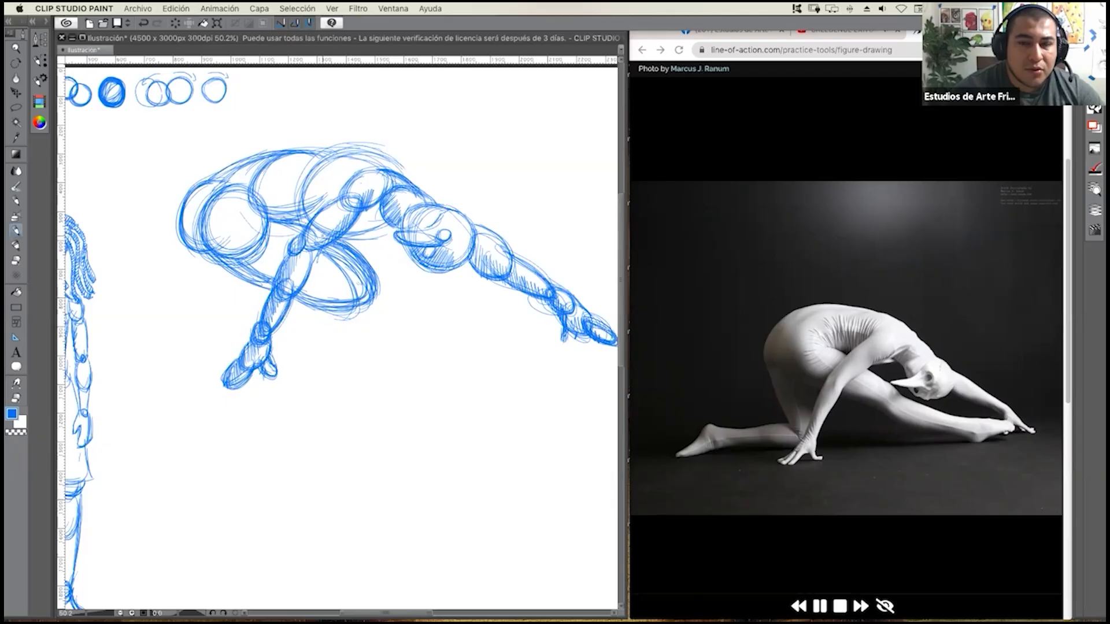
Sketch the front knee and upper calf as overlapping ovals at the end of the thigh.
{"action": "mouse_move", "coordinate": [375, 268]}
{"action": "left_mouse_down"}
{"action": "mouse_move", "coordinate": [400, 299]}
{"action": "mouse_move", "coordinate": [376, 298]}
{"action": "mouse_move", "coordinate": [399, 289]}
{"action": "mouse_move", "coordinate": [377, 297]}
{"action": "mouse_move", "coordinate": [400, 300]}
{"action": "mouse_move", "coordinate": [375, 298]}
{"action": "mouse_move", "coordinate": [426, 340]}
{"action": "left_mouse_up"}
{"action": "mouse_move", "coordinate": [414, 301]}
{"action": "left_mouse_down"}
{"action": "mouse_move", "coordinate": [372, 320]}
{"action": "mouse_move", "coordinate": [365, 313]}
{"action": "mouse_move", "coordinate": [429, 342]}
{"action": "left_mouse_up"}
{"action": "mouse_move", "coordinate": [365, 308]}
{"action": "left_mouse_down"}
{"action": "mouse_move", "coordinate": [429, 342]}
{"action": "mouse_move", "coordinate": [407, 300]}
{"action": "left_mouse_up"}
{"action": "left_click_drag", "start_coordinate": [373, 325], "coordinate": [433, 336]}
{"action": "mouse_move", "coordinate": [366, 307]}
{"action": "left_mouse_down"}
{"action": "mouse_move", "coordinate": [393, 336]}
{"action": "mouse_move", "coordinate": [408, 298]}
{"action": "left_mouse_up"}
{"action": "mouse_move", "coordinate": [372, 302]}
{"action": "left_mouse_down"}
{"action": "mouse_move", "coordinate": [391, 337]}
{"action": "mouse_move", "coordinate": [433, 320]}
{"action": "mouse_move", "coordinate": [430, 341]}
{"action": "left_mouse_up"}
Continue the front leg with a long shin oval, a small ankle circle and ovals for the heel and foot.
{"action": "mouse_move", "coordinate": [404, 293]}
{"action": "left_mouse_down"}
{"action": "mouse_move", "coordinate": [385, 342]}
{"action": "mouse_move", "coordinate": [498, 351]}
{"action": "left_mouse_up"}
{"action": "mouse_move", "coordinate": [408, 321]}
{"action": "left_mouse_down"}
{"action": "mouse_move", "coordinate": [504, 343]}
{"action": "mouse_move", "coordinate": [435, 348]}
{"action": "mouse_move", "coordinate": [503, 350]}
{"action": "mouse_move", "coordinate": [486, 355]}
{"action": "mouse_move", "coordinate": [506, 353]}
{"action": "mouse_move", "coordinate": [489, 354]}
{"action": "mouse_move", "coordinate": [506, 357]}
{"action": "mouse_move", "coordinate": [500, 366]}
{"action": "left_mouse_up"}
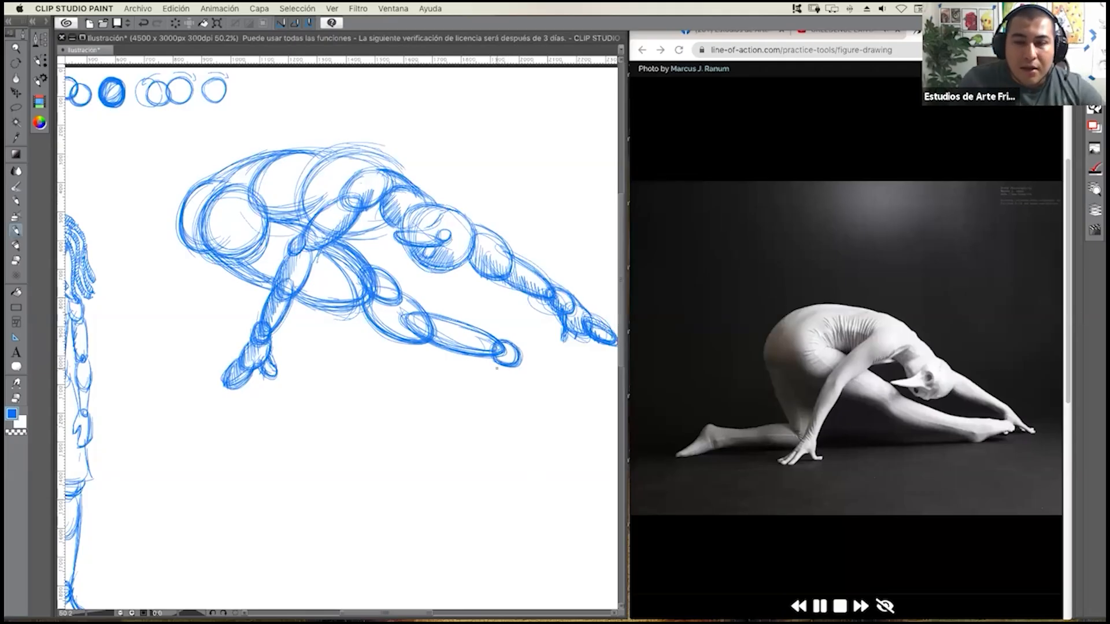
{"action": "mouse_move", "coordinate": [521, 362]}
{"action": "left_mouse_down"}
{"action": "mouse_move", "coordinate": [501, 383]}
{"action": "mouse_move", "coordinate": [562, 341]}
{"action": "mouse_move", "coordinate": [571, 349]}
{"action": "mouse_move", "coordinate": [523, 363]}
{"action": "mouse_move", "coordinate": [575, 348]}
{"action": "mouse_move", "coordinate": [515, 370]}
{"action": "mouse_move", "coordinate": [548, 365]}
{"action": "mouse_move", "coordinate": [523, 347]}
{"action": "mouse_move", "coordinate": [549, 343]}
{"action": "mouse_move", "coordinate": [506, 341]}
{"action": "mouse_move", "coordinate": [529, 339]}
{"action": "mouse_move", "coordinate": [518, 347]}
{"action": "mouse_move", "coordinate": [554, 366]}
{"action": "left_mouse_up"}
{"action": "left_click_drag", "start_coordinate": [569, 340], "coordinate": [511, 385]}
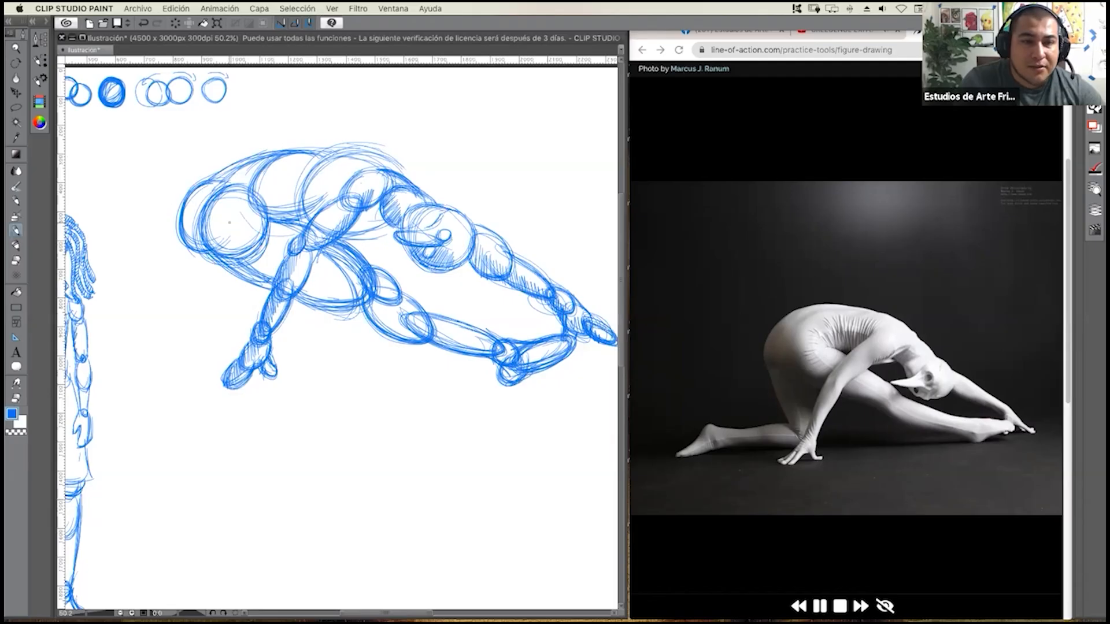
Hatch the near hip oval and the underside of the front thigh, calf and foot with diagonal strokes.
{"action": "mouse_move", "coordinate": [234, 208]}
{"action": "left_mouse_down"}
{"action": "mouse_move", "coordinate": [204, 240]}
{"action": "mouse_move", "coordinate": [226, 270]}
{"action": "mouse_move", "coordinate": [379, 333]}
{"action": "left_mouse_up"}
{"action": "left_click_drag", "start_coordinate": [408, 323], "coordinate": [389, 339]}
{"action": "mouse_move", "coordinate": [423, 327]}
{"action": "left_mouse_down"}
{"action": "mouse_move", "coordinate": [399, 339]}
{"action": "mouse_move", "coordinate": [406, 347]}
{"action": "left_mouse_up"}
{"action": "mouse_move", "coordinate": [443, 337]}
{"action": "left_mouse_down"}
{"action": "mouse_move", "coordinate": [417, 348]}
{"action": "mouse_move", "coordinate": [494, 372]}
{"action": "left_mouse_up"}
{"action": "left_click_drag", "start_coordinate": [511, 369], "coordinate": [500, 382]}
{"action": "mouse_move", "coordinate": [519, 372]}
{"action": "left_mouse_down"}
{"action": "mouse_move", "coordinate": [508, 382]}
{"action": "mouse_move", "coordinate": [530, 379]}
{"action": "left_mouse_up"}
{"action": "mouse_move", "coordinate": [547, 364]}
{"action": "left_mouse_down"}
{"action": "mouse_move", "coordinate": [537, 375]}
{"action": "mouse_move", "coordinate": [547, 371]}
{"action": "left_mouse_up"}
{"action": "left_click_drag", "start_coordinate": [569, 347], "coordinate": [566, 356]}
{"action": "left_click_drag", "start_coordinate": [580, 341], "coordinate": [571, 348]}
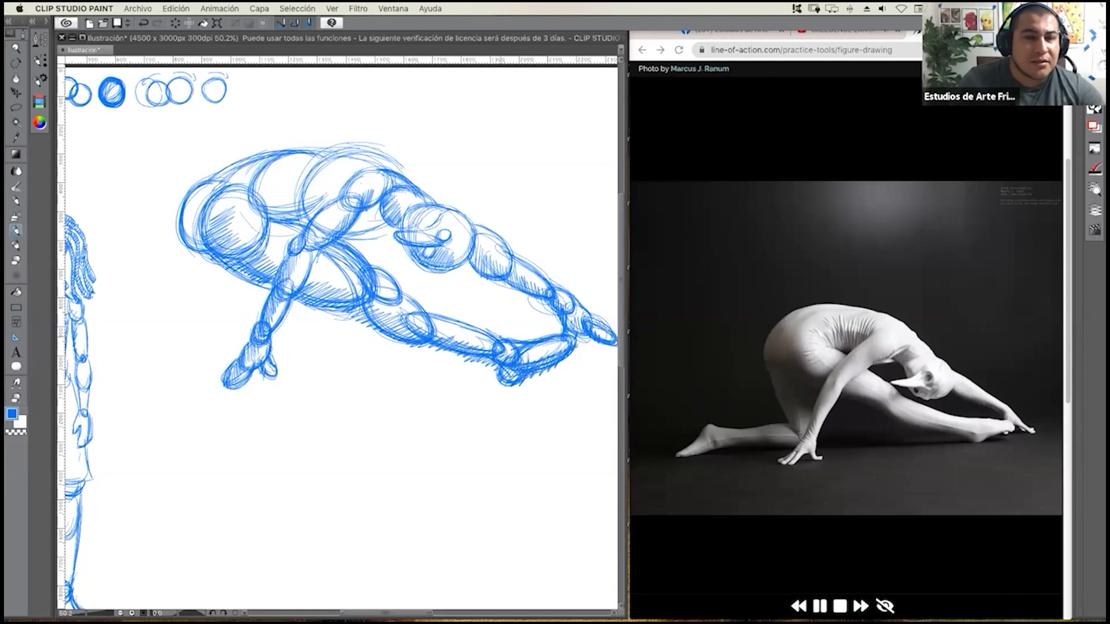
Hatch the lower part of the waist and ribcage ovals and the outer edge of the hips.
{"action": "left_click_drag", "start_coordinate": [283, 190], "coordinate": [274, 221]}
{"action": "left_click_drag", "start_coordinate": [296, 188], "coordinate": [284, 219]}
{"action": "left_click_drag", "start_coordinate": [299, 194], "coordinate": [294, 223]}
{"action": "left_click_drag", "start_coordinate": [312, 188], "coordinate": [304, 222]}
{"action": "left_click_drag", "start_coordinate": [324, 190], "coordinate": [313, 223]}
{"action": "mouse_move", "coordinate": [331, 193]}
{"action": "left_mouse_down"}
{"action": "mouse_move", "coordinate": [319, 208]}
{"action": "mouse_move", "coordinate": [348, 237]}
{"action": "left_mouse_up"}
{"action": "mouse_move", "coordinate": [365, 209]}
{"action": "left_mouse_down"}
{"action": "mouse_move", "coordinate": [354, 236]}
{"action": "mouse_move", "coordinate": [364, 233]}
{"action": "left_mouse_up"}
{"action": "left_click_drag", "start_coordinate": [385, 208], "coordinate": [376, 230]}
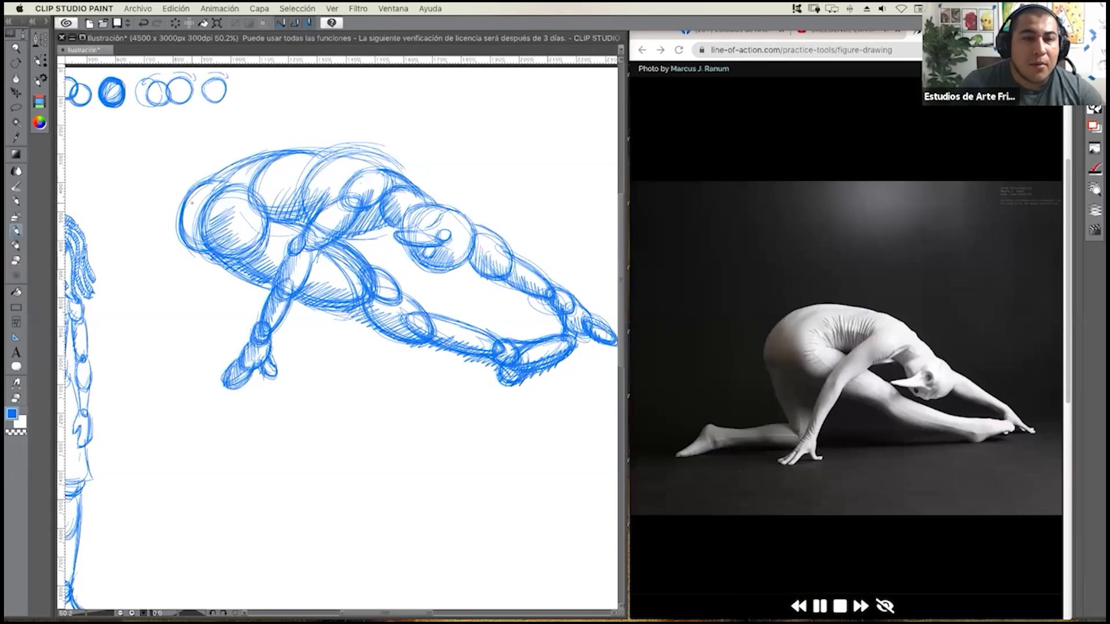
{"action": "mouse_move", "coordinate": [197, 191]}
{"action": "left_mouse_down"}
{"action": "mouse_move", "coordinate": [185, 226]}
{"action": "mouse_move", "coordinate": [192, 247]}
{"action": "left_mouse_up"}
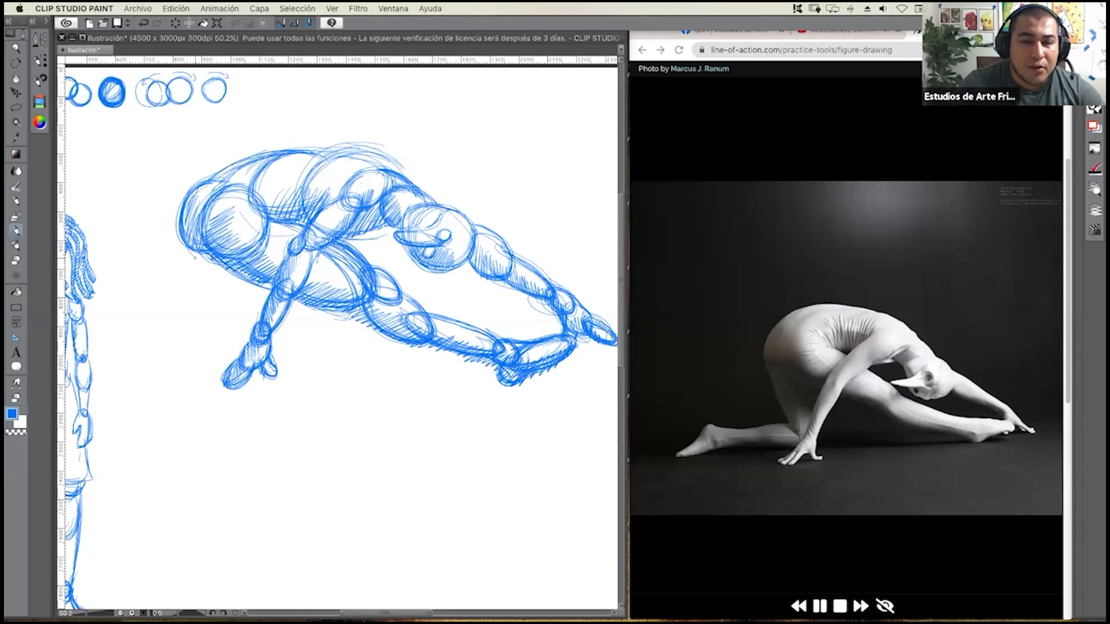
Sketch the kneeling leg's thigh as a long tapering oval descending from the hips to behind the near hand.
{"action": "left_click_drag", "start_coordinate": [193, 272], "coordinate": [225, 335]}
{"action": "left_click_drag", "start_coordinate": [185, 252], "coordinate": [230, 348]}
{"action": "left_click_drag", "start_coordinate": [193, 280], "coordinate": [237, 349]}
{"action": "left_click_drag", "start_coordinate": [236, 273], "coordinate": [250, 339]}
{"action": "left_click_drag", "start_coordinate": [253, 297], "coordinate": [252, 331]}
{"action": "left_click_drag", "start_coordinate": [188, 263], "coordinate": [237, 354]}
{"action": "left_click_drag", "start_coordinate": [244, 315], "coordinate": [246, 347]}
{"action": "left_click_drag", "start_coordinate": [194, 250], "coordinate": [229, 353]}
{"action": "left_click_drag", "start_coordinate": [201, 307], "coordinate": [242, 355]}
{"action": "left_click_drag", "start_coordinate": [244, 280], "coordinate": [253, 338]}
{"action": "left_click_drag", "start_coordinate": [193, 290], "coordinate": [238, 355]}
{"action": "mouse_move", "coordinate": [196, 259]}
{"action": "left_mouse_down"}
{"action": "mouse_move", "coordinate": [220, 340]}
{"action": "mouse_move", "coordinate": [240, 355]}
{"action": "left_mouse_up"}
{"action": "left_click_drag", "start_coordinate": [252, 306], "coordinate": [250, 335]}
{"action": "mouse_move", "coordinate": [214, 263]}
{"action": "left_mouse_down"}
{"action": "mouse_move", "coordinate": [253, 324]}
{"action": "mouse_move", "coordinate": [227, 368]}
{"action": "mouse_move", "coordinate": [209, 332]}
{"action": "mouse_move", "coordinate": [173, 350]}
{"action": "mouse_move", "coordinate": [199, 331]}
{"action": "mouse_move", "coordinate": [229, 364]}
{"action": "mouse_move", "coordinate": [188, 333]}
{"action": "mouse_move", "coordinate": [331, 294]}
{"action": "mouse_move", "coordinate": [189, 313]}
{"action": "left_mouse_up"}
Sketch the kneeling leg's lower part as two overlapping horizontal ovals extending left from the near hand.
{"action": "mouse_move", "coordinate": [230, 364]}
{"action": "left_mouse_down"}
{"action": "mouse_move", "coordinate": [174, 327]}
{"action": "mouse_move", "coordinate": [211, 347]}
{"action": "left_mouse_up"}
{"action": "left_click_drag", "start_coordinate": [130, 334], "coordinate": [213, 342]}
{"action": "mouse_move", "coordinate": [127, 334]}
{"action": "left_mouse_down"}
{"action": "mouse_move", "coordinate": [205, 346]}
{"action": "mouse_move", "coordinate": [197, 336]}
{"action": "left_mouse_up"}
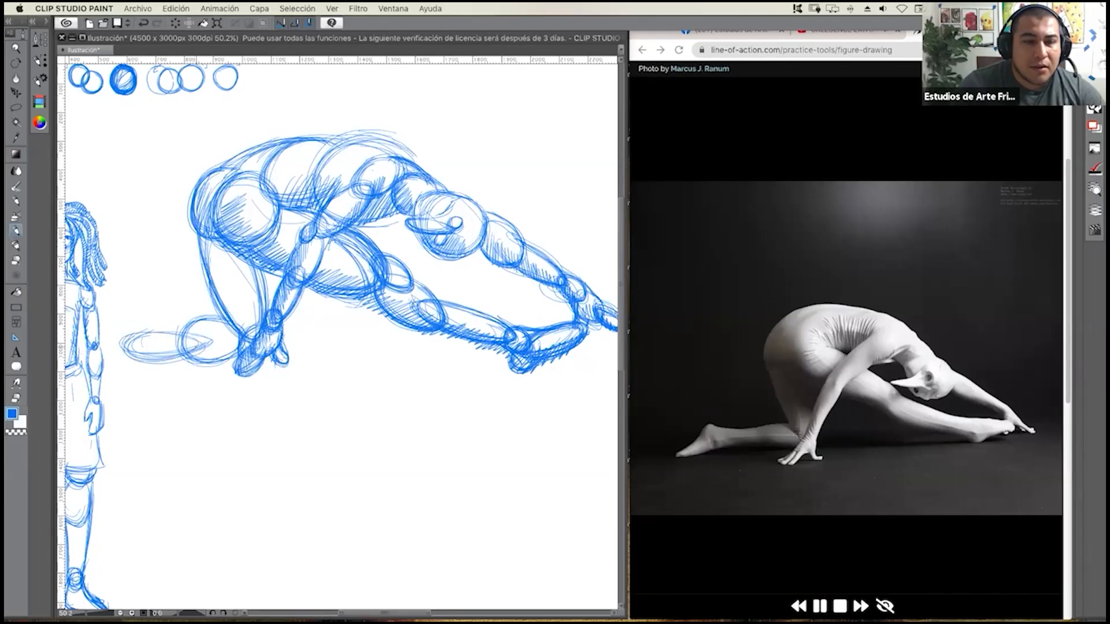
Lasso the whole crouching figure and move it to the right, away from the standing figure.
{"action": "left_click", "coordinate": [16, 107]}
{"action": "mouse_move", "coordinate": [420, 125]}
{"action": "left_mouse_down"}
{"action": "mouse_move", "coordinate": [235, 119]}
{"action": "mouse_move", "coordinate": [138, 271]}
{"action": "mouse_move", "coordinate": [123, 373]}
{"action": "mouse_move", "coordinate": [329, 398]}
{"action": "mouse_move", "coordinate": [614, 384]}
{"action": "mouse_move", "coordinate": [574, 235]}
{"action": "mouse_move", "coordinate": [312, 181]}
{"action": "mouse_move", "coordinate": [203, 121]}
{"action": "mouse_move", "coordinate": [64, 82]}
{"action": "left_mouse_up"}
{"action": "left_click", "coordinate": [17, 93]}
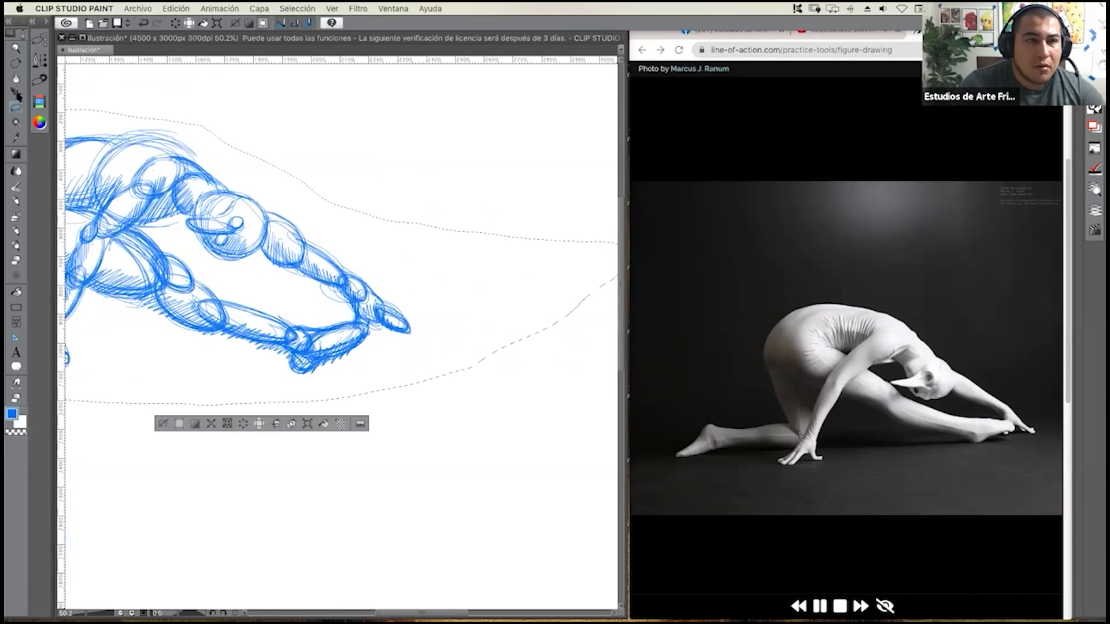
{"action": "left_click_drag", "start_coordinate": [181, 232], "coordinate": [395, 230]}
{"action": "left_click_drag", "start_coordinate": [317, 270], "coordinate": [378, 278]}
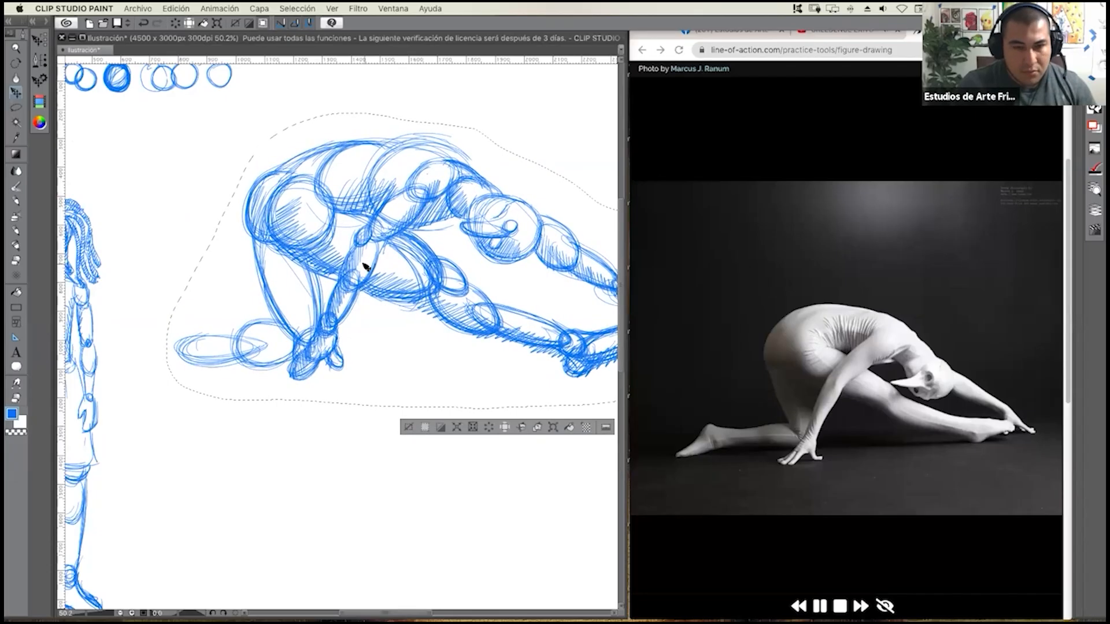
Deselect the moved figure and sketch the kneeling leg's ankle circle and pointed foot at the end of the lower leg.
{"action": "key", "text": "super+d"}
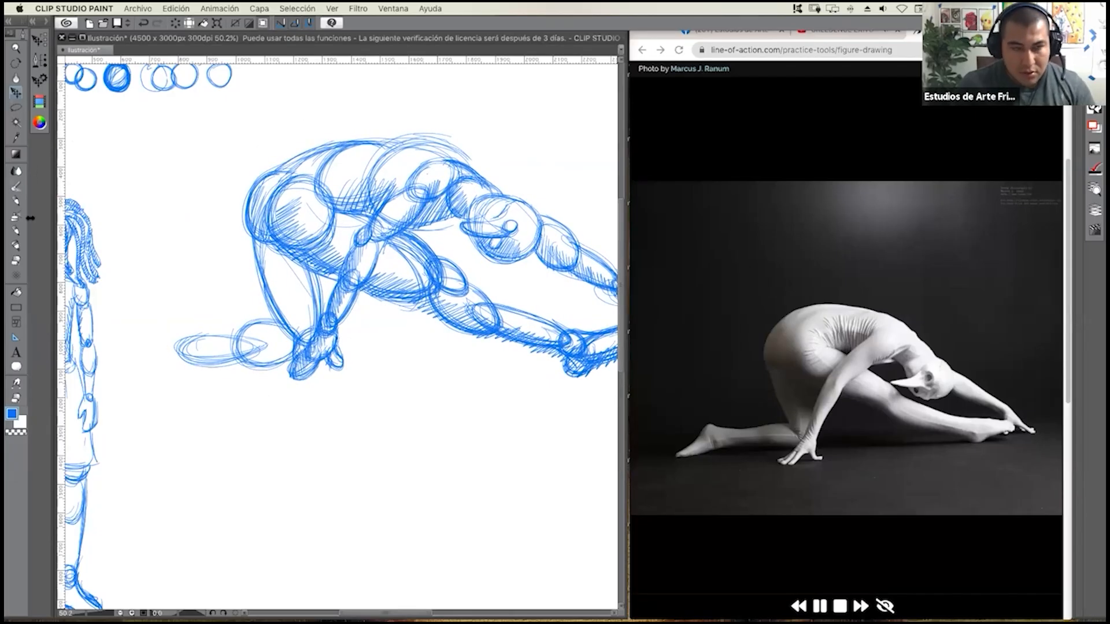
{"action": "left_click", "coordinate": [16, 230]}
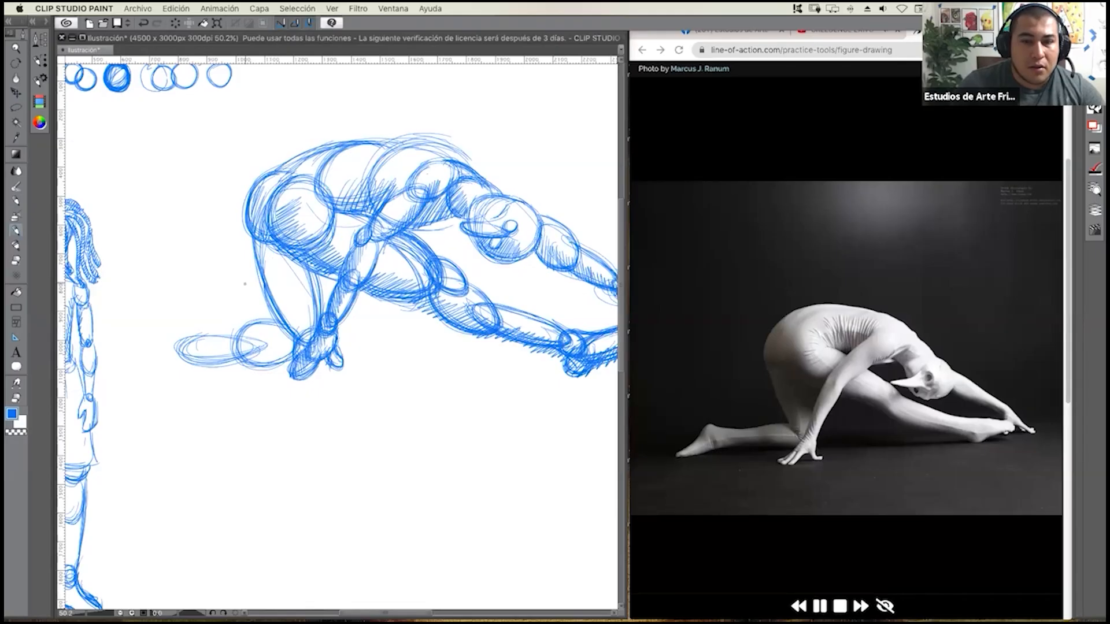
{"action": "mouse_move", "coordinate": [173, 354]}
{"action": "left_mouse_down"}
{"action": "mouse_move", "coordinate": [186, 341]}
{"action": "mouse_move", "coordinate": [192, 351]}
{"action": "mouse_move", "coordinate": [174, 347]}
{"action": "mouse_move", "coordinate": [184, 365]}
{"action": "mouse_move", "coordinate": [168, 360]}
{"action": "mouse_move", "coordinate": [180, 340]}
{"action": "mouse_move", "coordinate": [189, 350]}
{"action": "mouse_move", "coordinate": [172, 317]}
{"action": "mouse_move", "coordinate": [158, 338]}
{"action": "mouse_move", "coordinate": [155, 322]}
{"action": "mouse_move", "coordinate": [130, 388]}
{"action": "mouse_move", "coordinate": [174, 361]}
{"action": "mouse_move", "coordinate": [129, 384]}
{"action": "mouse_move", "coordinate": [165, 354]}
{"action": "mouse_move", "coordinate": [124, 384]}
{"action": "mouse_move", "coordinate": [170, 367]}
{"action": "left_mouse_up"}
{"action": "mouse_move", "coordinate": [159, 325]}
{"action": "left_mouse_down"}
{"action": "mouse_move", "coordinate": [141, 365]}
{"action": "mouse_move", "coordinate": [184, 324]}
{"action": "mouse_move", "coordinate": [144, 350]}
{"action": "mouse_move", "coordinate": [135, 382]}
{"action": "left_mouse_up"}
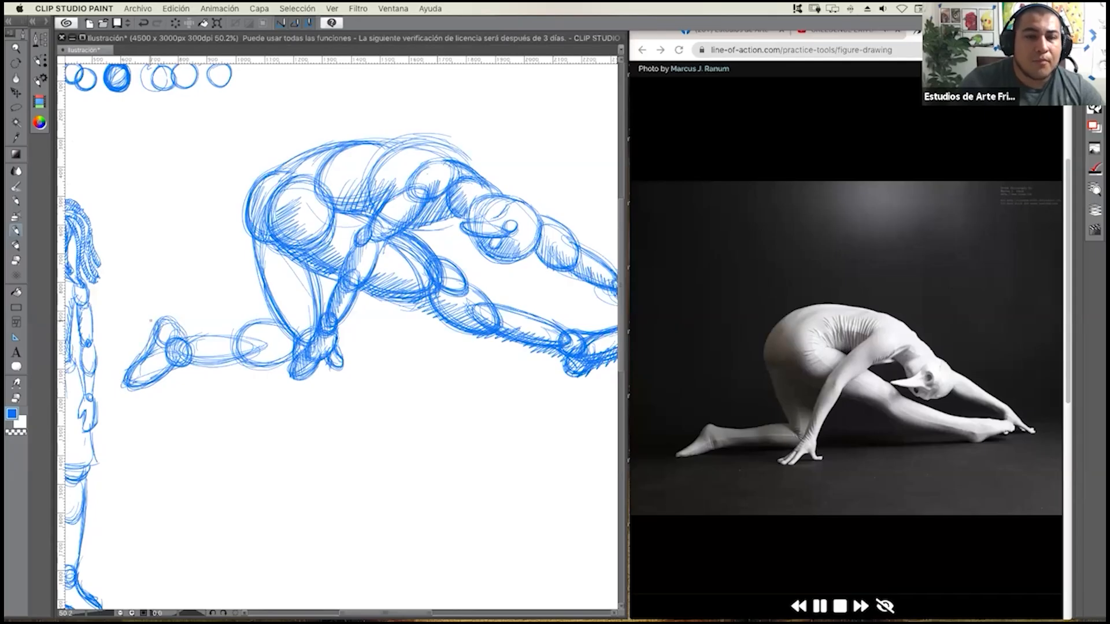
Hatch the kneeling leg's thigh with diagonal strokes from the hips down to the near hand.
{"action": "left_click_drag", "start_coordinate": [167, 335], "coordinate": [137, 326]}
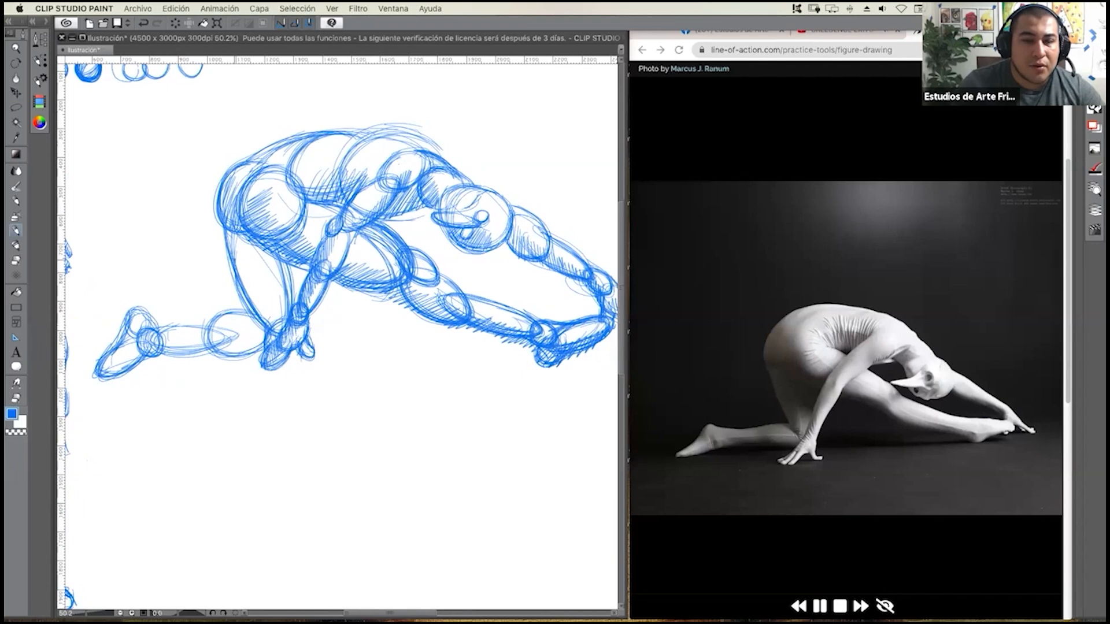
{"action": "mouse_move", "coordinate": [243, 235]}
{"action": "left_mouse_down"}
{"action": "mouse_move", "coordinate": [229, 269]}
{"action": "mouse_move", "coordinate": [256, 315]}
{"action": "left_mouse_up"}
{"action": "left_click_drag", "start_coordinate": [266, 297], "coordinate": [263, 324]}
{"action": "mouse_move", "coordinate": [273, 265]}
{"action": "left_mouse_down"}
{"action": "mouse_move", "coordinate": [257, 290]}
{"action": "mouse_move", "coordinate": [272, 296]}
{"action": "left_mouse_up"}
{"action": "mouse_move", "coordinate": [289, 246]}
{"action": "left_mouse_down"}
{"action": "mouse_move", "coordinate": [254, 286]}
{"action": "mouse_move", "coordinate": [275, 277]}
{"action": "mouse_move", "coordinate": [287, 304]}
{"action": "left_mouse_up"}
{"action": "left_click_drag", "start_coordinate": [293, 285], "coordinate": [289, 305]}
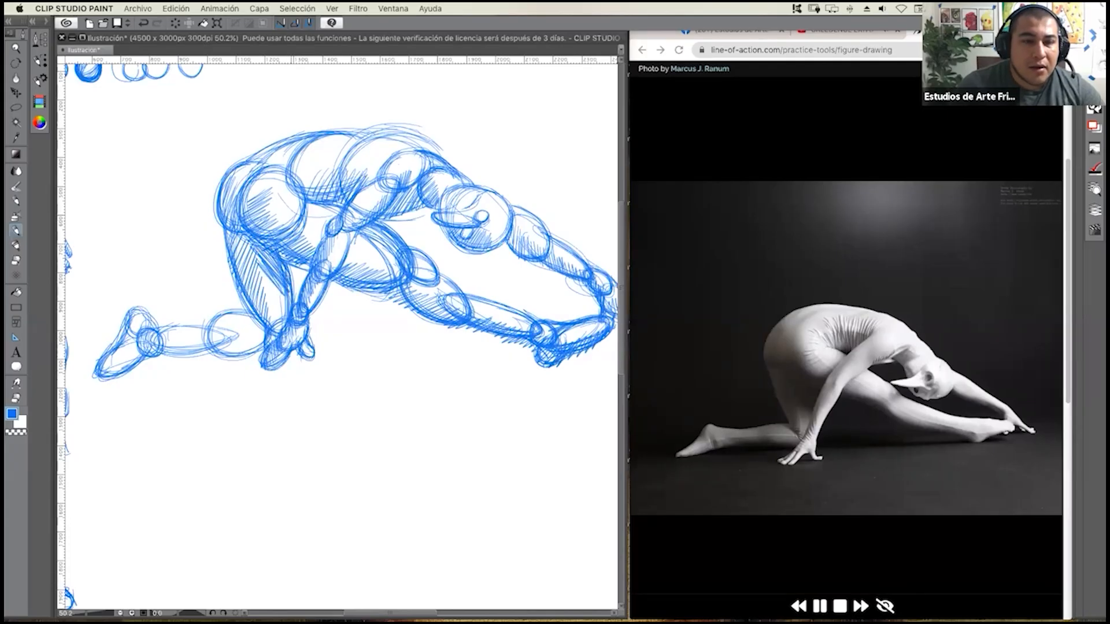
Hatch the underside of the kneeling leg from the foot and ankle along the lower leg to the near hand.
{"action": "left_click_drag", "start_coordinate": [128, 353], "coordinate": [114, 371]}
{"action": "mouse_move", "coordinate": [140, 345]}
{"action": "left_mouse_down"}
{"action": "mouse_move", "coordinate": [115, 374]}
{"action": "mouse_move", "coordinate": [128, 365]}
{"action": "left_mouse_up"}
{"action": "mouse_move", "coordinate": [143, 347]}
{"action": "left_mouse_down"}
{"action": "mouse_move", "coordinate": [123, 370]}
{"action": "mouse_move", "coordinate": [134, 370]}
{"action": "left_mouse_up"}
{"action": "mouse_move", "coordinate": [180, 341]}
{"action": "left_mouse_down"}
{"action": "mouse_move", "coordinate": [152, 364]}
{"action": "mouse_move", "coordinate": [196, 363]}
{"action": "left_mouse_up"}
{"action": "left_click_drag", "start_coordinate": [227, 340], "coordinate": [212, 361]}
{"action": "mouse_move", "coordinate": [241, 341]}
{"action": "left_mouse_down"}
{"action": "mouse_move", "coordinate": [218, 362]}
{"action": "mouse_move", "coordinate": [228, 363]}
{"action": "left_mouse_up"}
{"action": "mouse_move", "coordinate": [249, 341]}
{"action": "left_mouse_down"}
{"action": "mouse_move", "coordinate": [233, 362]}
{"action": "mouse_move", "coordinate": [246, 353]}
{"action": "left_mouse_up"}
{"action": "mouse_move", "coordinate": [261, 339]}
{"action": "left_mouse_down"}
{"action": "mouse_move", "coordinate": [239, 362]}
{"action": "mouse_move", "coordinate": [255, 357]}
{"action": "left_mouse_up"}
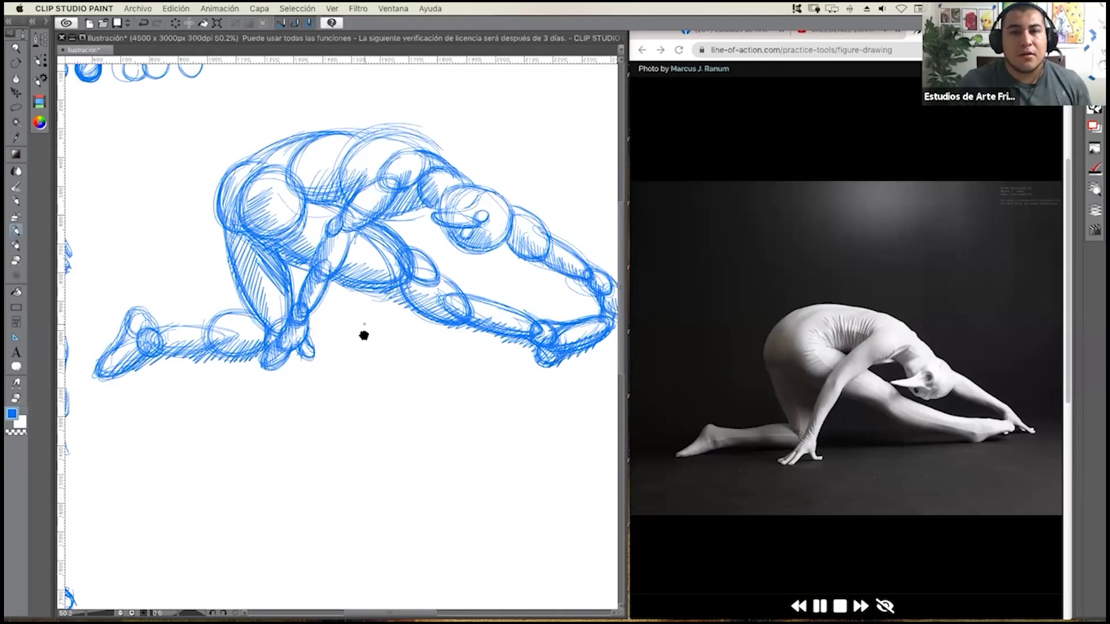
Reinforce the crouching figure's outer contour with strokes over the hips, the lower back and the top of the ribcage.
{"action": "scroll", "coordinate": [364, 335], "scroll_direction": "right", "scroll_amount": 4}
{"action": "left_click_drag", "start_coordinate": [365, 342], "coordinate": [364, 342]}
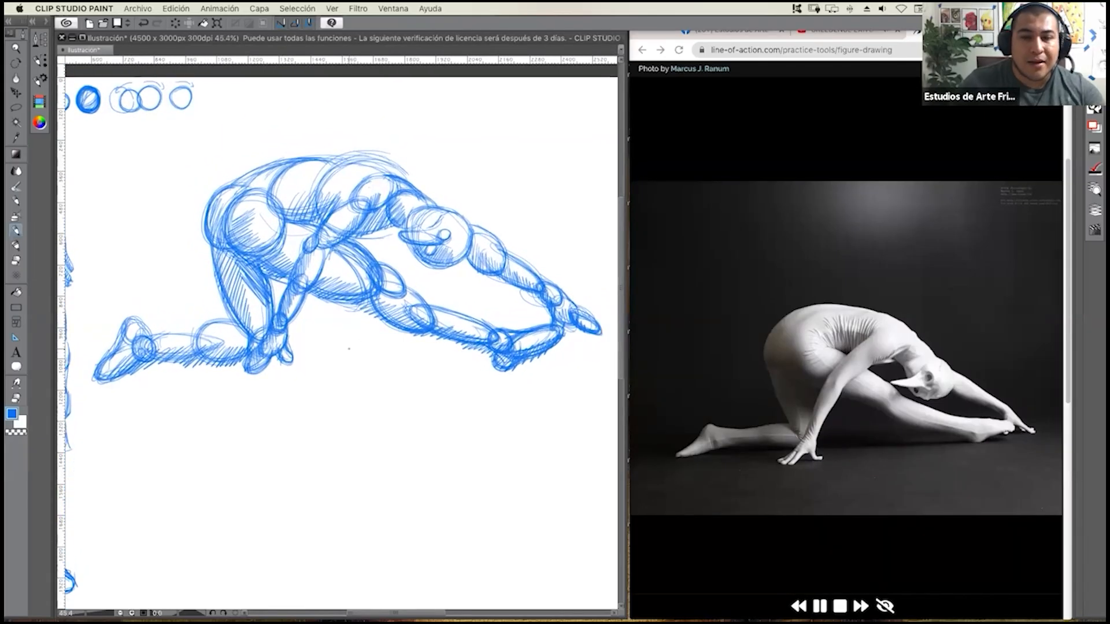
{"action": "mouse_move", "coordinate": [213, 272]}
{"action": "left_mouse_down"}
{"action": "mouse_move", "coordinate": [204, 200]}
{"action": "mouse_move", "coordinate": [284, 155]}
{"action": "left_mouse_up"}
{"action": "mouse_move", "coordinate": [225, 183]}
{"action": "left_mouse_down"}
{"action": "mouse_move", "coordinate": [274, 153]}
{"action": "mouse_move", "coordinate": [292, 157]}
{"action": "left_mouse_up"}
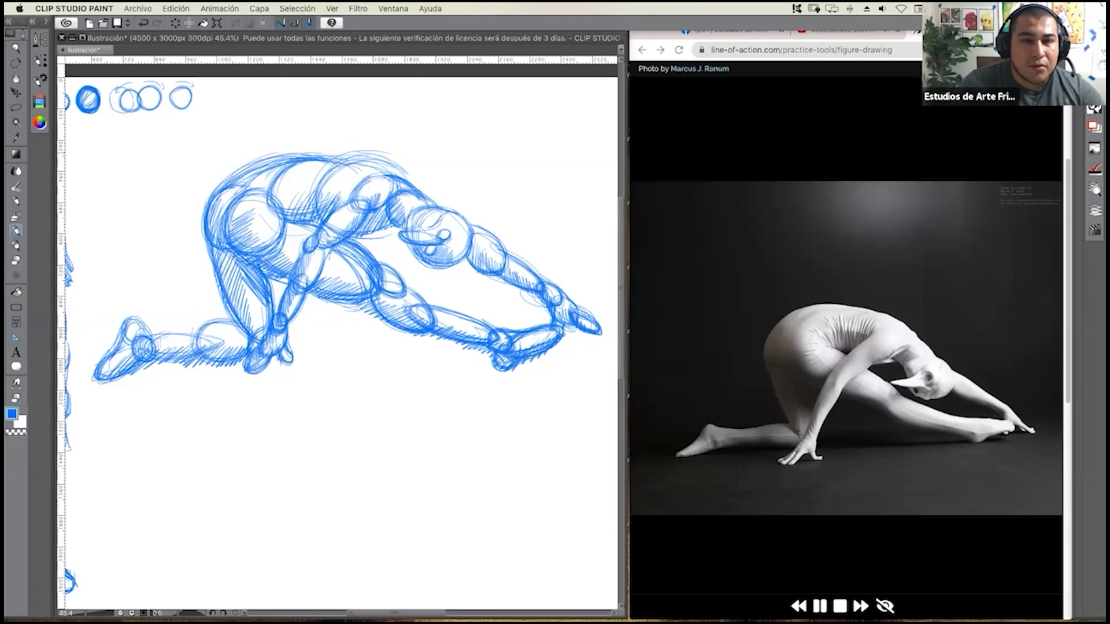
{"action": "left_click_drag", "start_coordinate": [329, 155], "coordinate": [404, 175]}
{"action": "left_click_drag", "start_coordinate": [344, 153], "coordinate": [401, 178]}
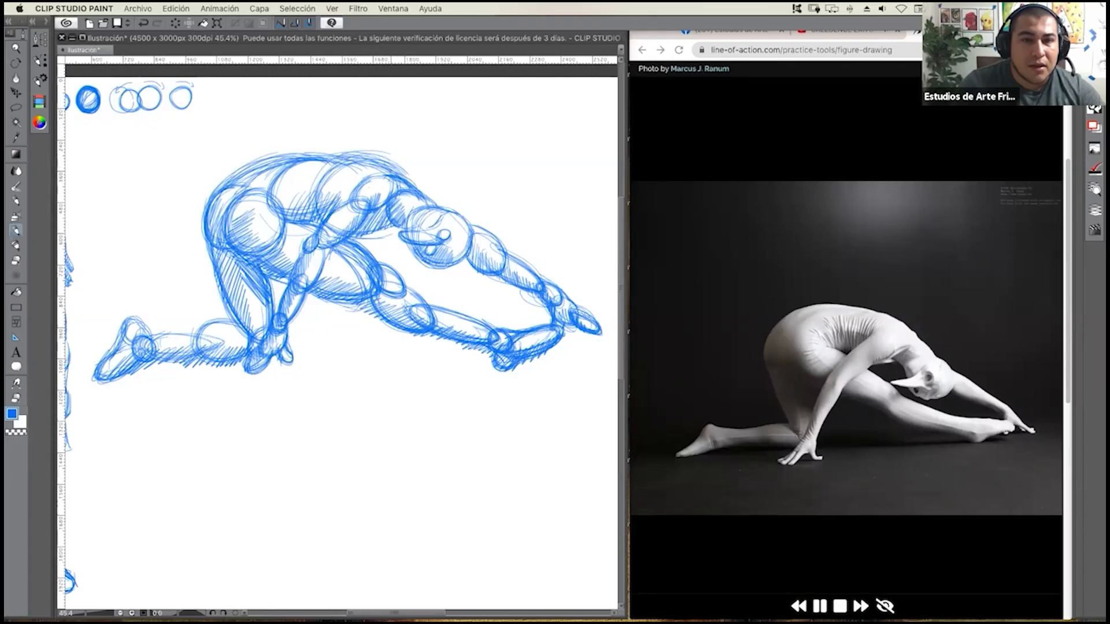
Darken the upper back and neck beside the head and fill in both small ovals on the face.
{"action": "left_click_drag", "start_coordinate": [399, 173], "coordinate": [442, 207]}
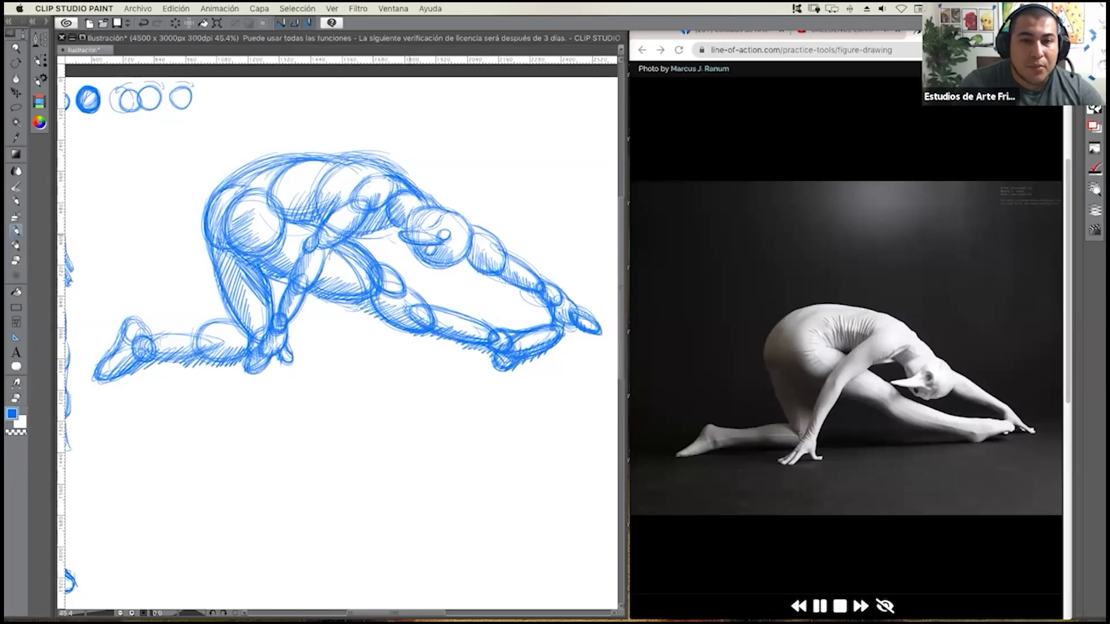
{"action": "mouse_move", "coordinate": [413, 207]}
{"action": "left_mouse_down"}
{"action": "mouse_move", "coordinate": [410, 231]}
{"action": "mouse_move", "coordinate": [445, 240]}
{"action": "mouse_move", "coordinate": [435, 238]}
{"action": "left_mouse_up"}
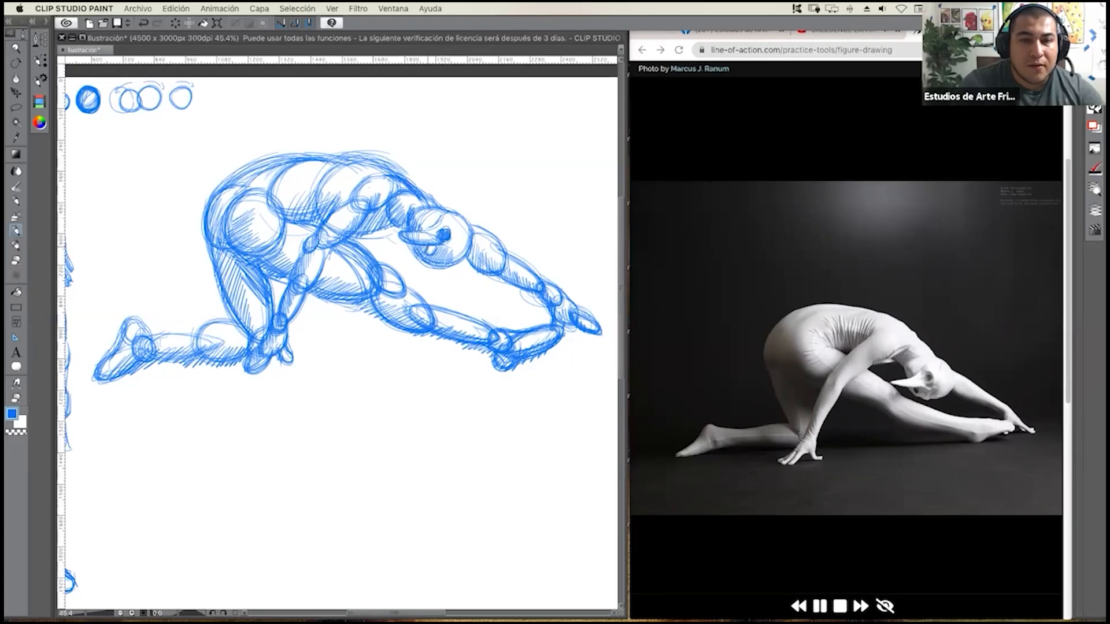
{"action": "left_click_drag", "start_coordinate": [432, 247], "coordinate": [429, 255]}
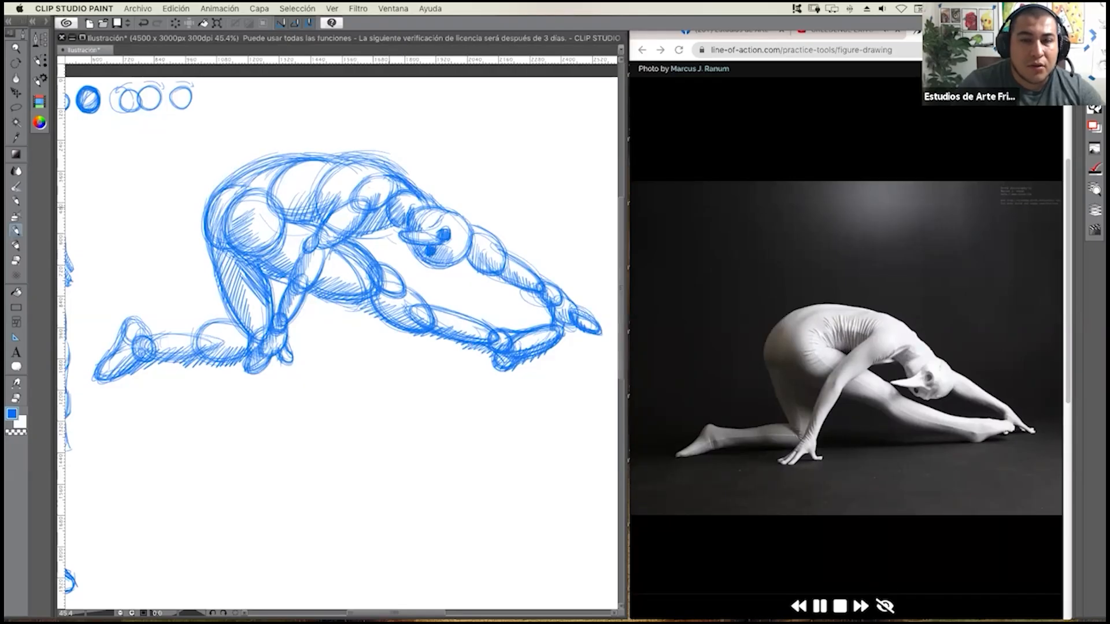
Darken the shadow under the shoulder and strengthen the lines of the near arm down to the hand.
{"action": "mouse_move", "coordinate": [390, 204]}
{"action": "left_mouse_down"}
{"action": "mouse_move", "coordinate": [397, 222]}
{"action": "mouse_move", "coordinate": [356, 236]}
{"action": "mouse_move", "coordinate": [369, 228]}
{"action": "left_mouse_up"}
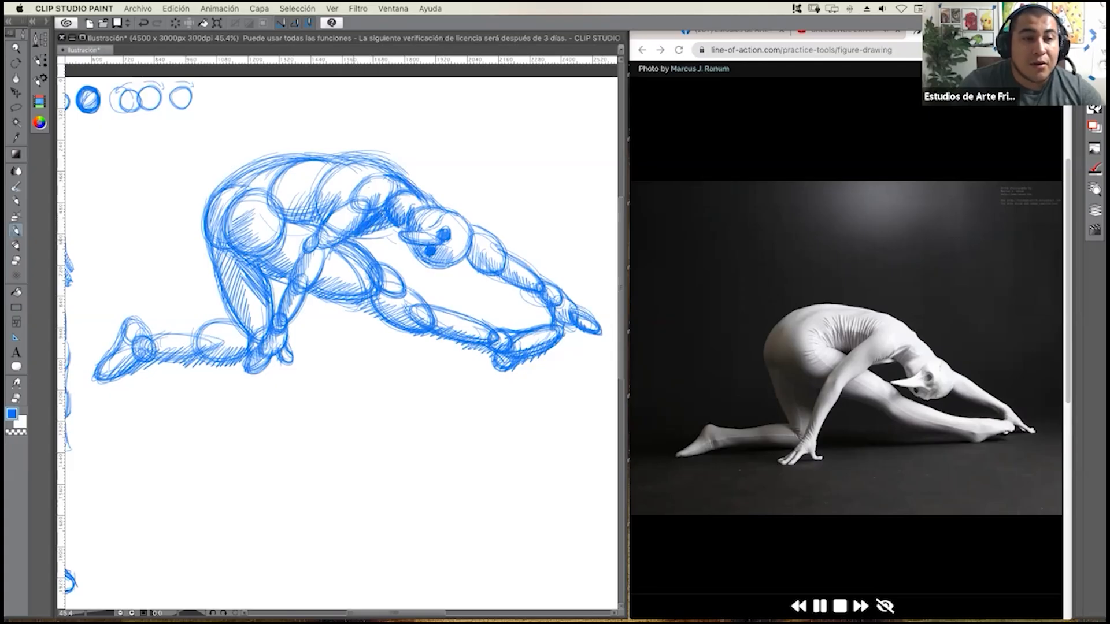
{"action": "left_click_drag", "start_coordinate": [362, 236], "coordinate": [333, 250]}
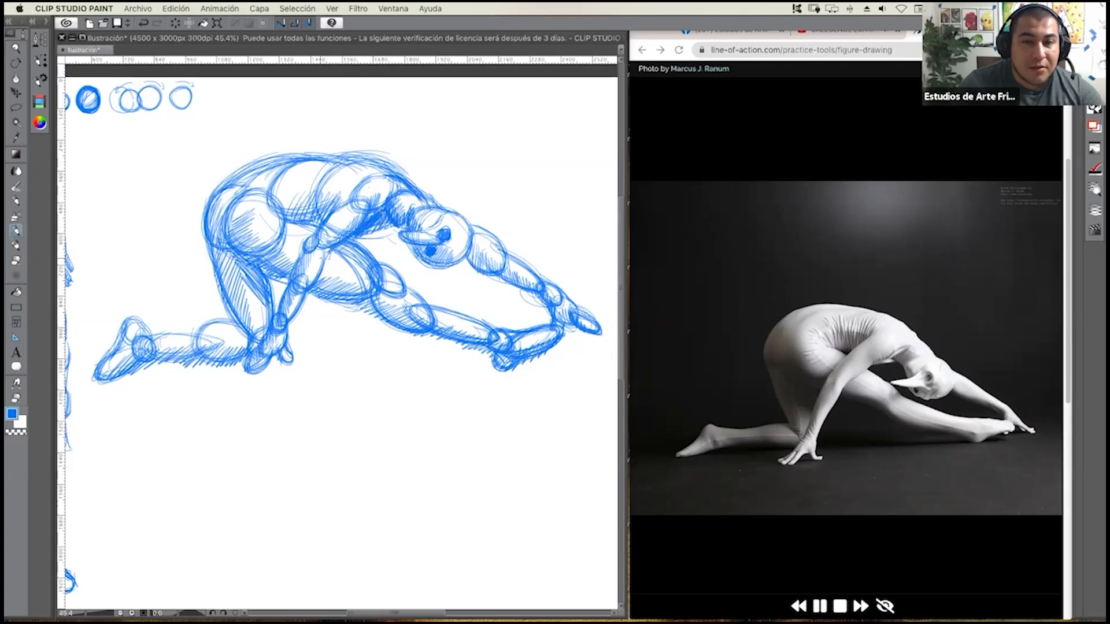
{"action": "left_click_drag", "start_coordinate": [330, 250], "coordinate": [317, 281]}
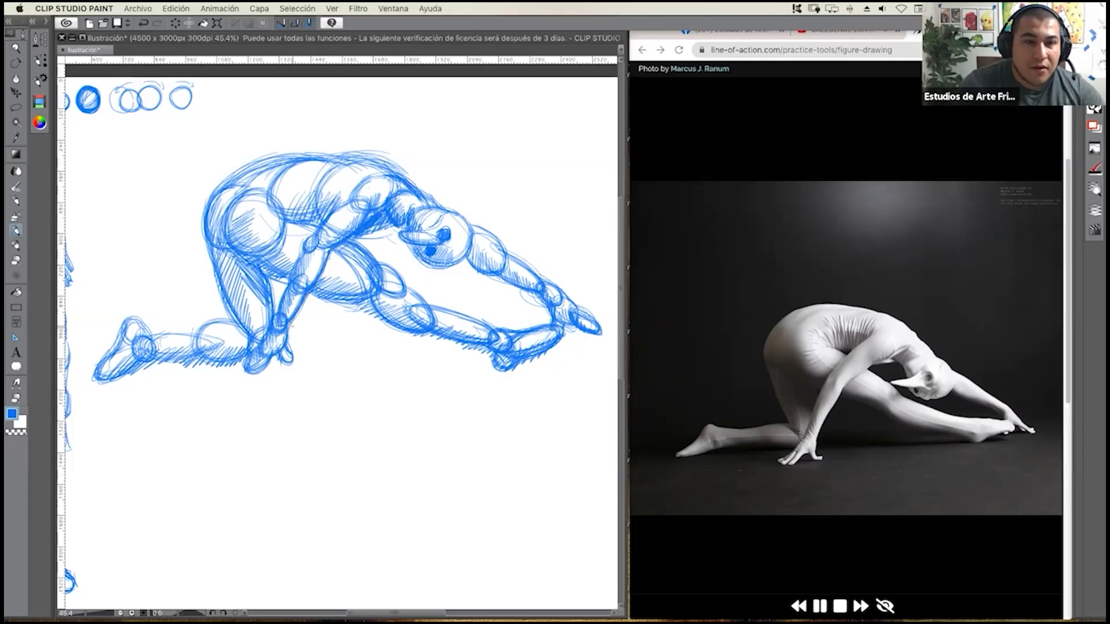
{"action": "left_click_drag", "start_coordinate": [286, 322], "coordinate": [288, 344]}
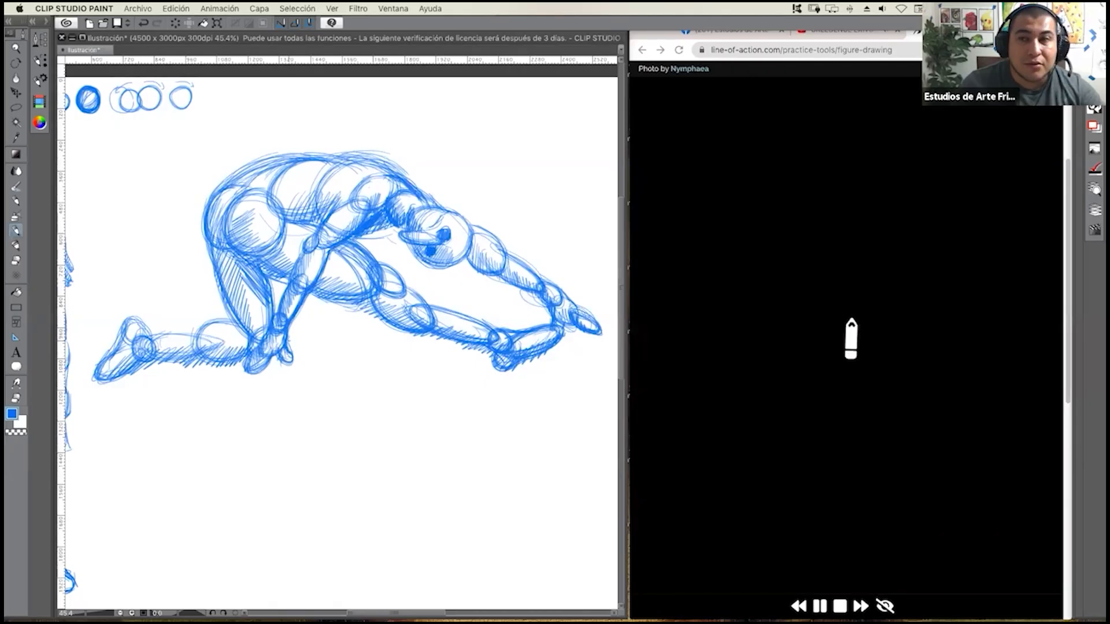
Switch to Chrome to pause the reference slideshow on the reclining woman, and widen the Clip Studio Paint window to show the whole page.
{"action": "left_click", "coordinate": [740, 576]}
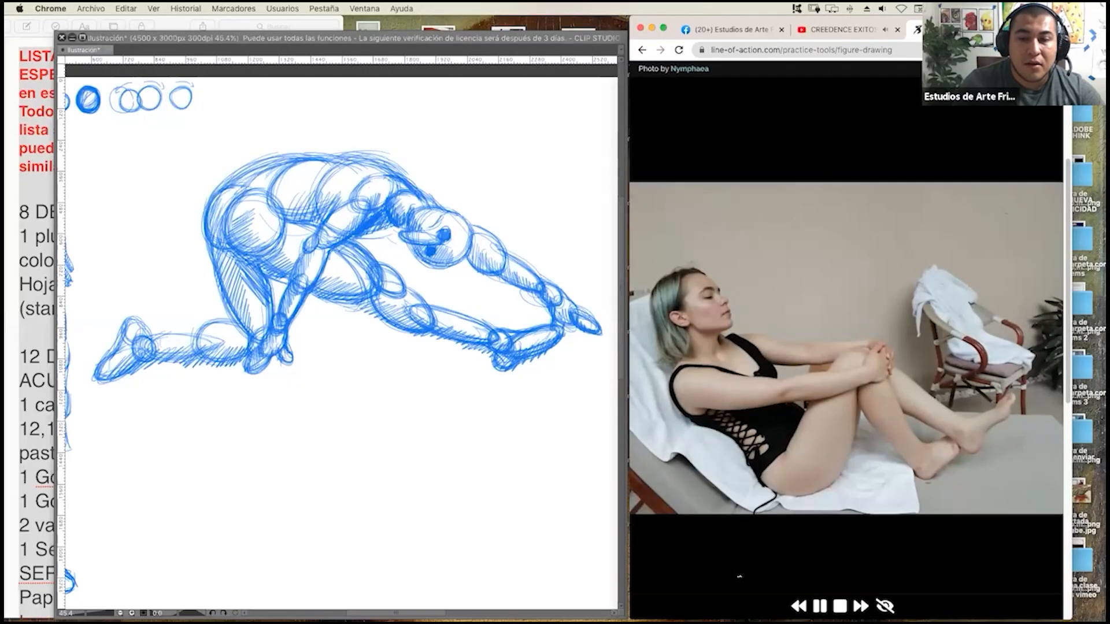
{"action": "left_click", "coordinate": [820, 606]}
{"action": "left_click", "coordinate": [626, 345]}
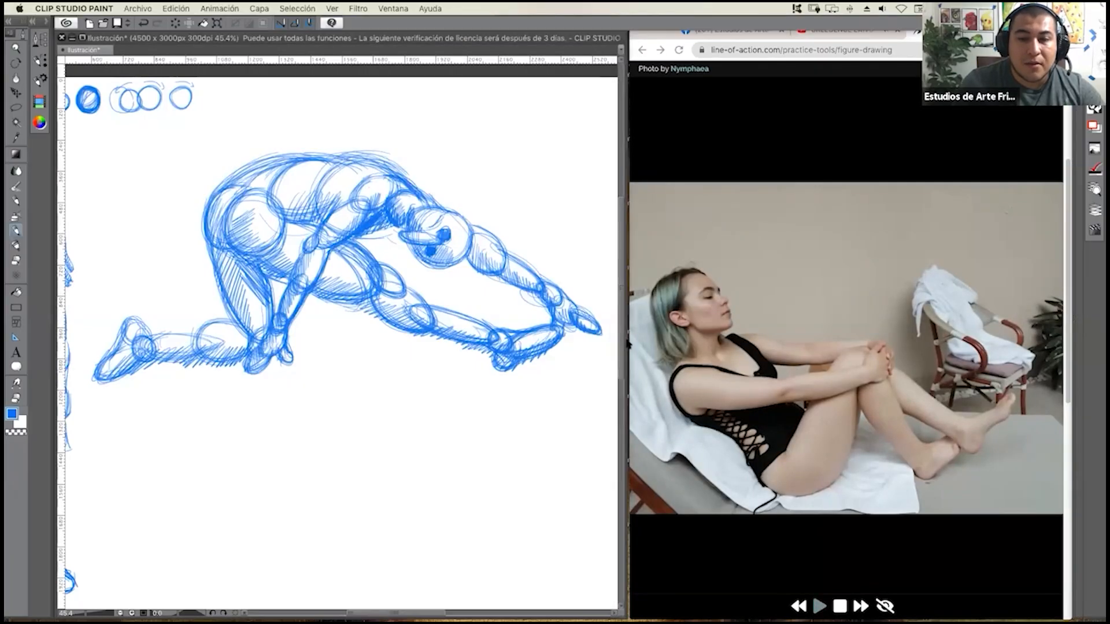
{"action": "left_click_drag", "start_coordinate": [626, 325], "coordinate": [1044, 324]}
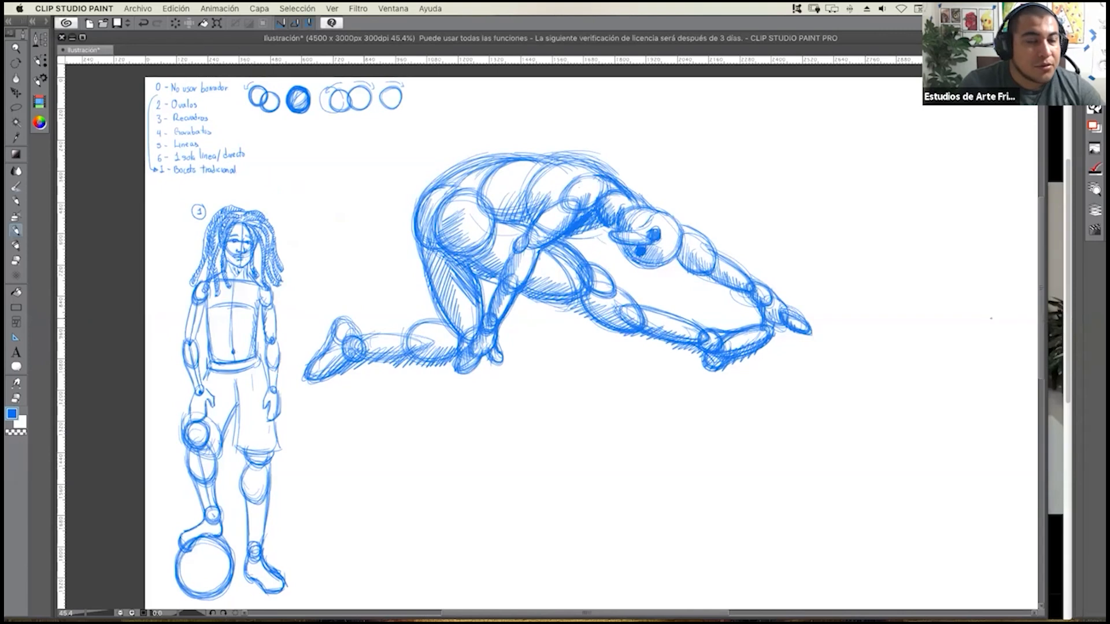
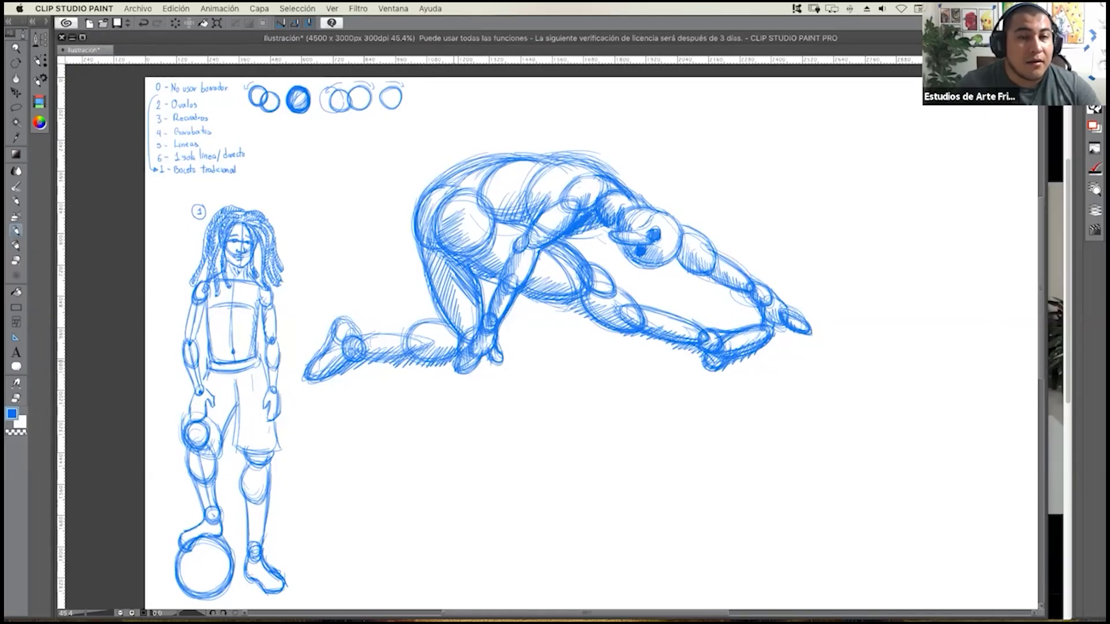
Lasso the crouching oval figure, move it up toward the page's top edge, and clear the selection.
{"action": "left_click", "coordinate": [17, 107]}
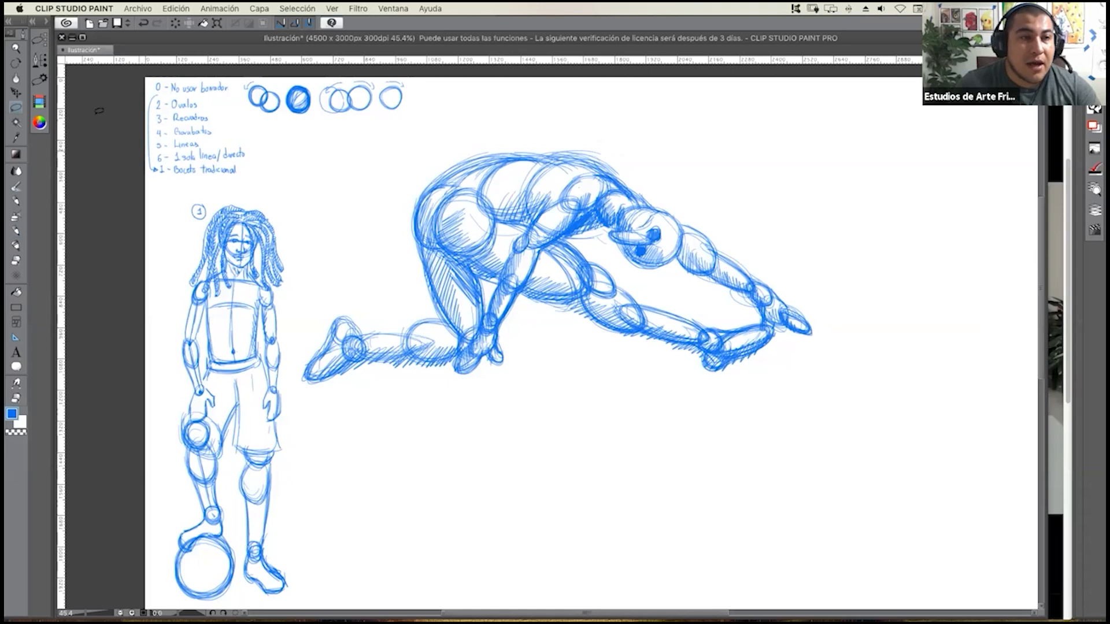
{"action": "left_click", "coordinate": [16, 93]}
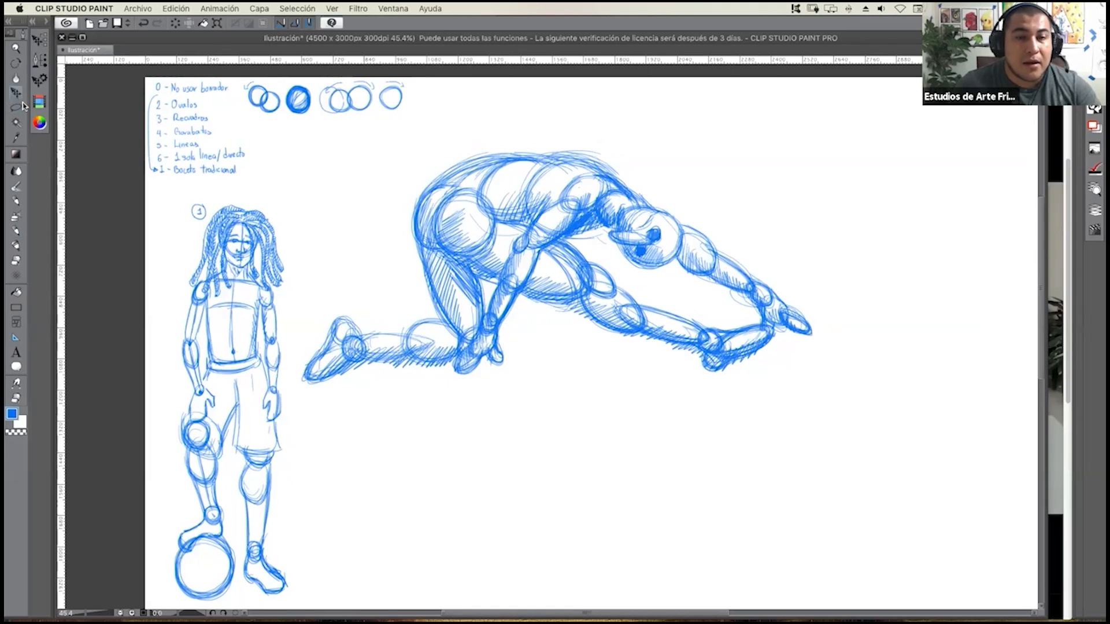
{"action": "left_click", "coordinate": [16, 107]}
{"action": "mouse_move", "coordinate": [506, 119]}
{"action": "left_mouse_down"}
{"action": "mouse_move", "coordinate": [438, 137]}
{"action": "mouse_move", "coordinate": [357, 222]}
{"action": "mouse_move", "coordinate": [289, 372]}
{"action": "mouse_move", "coordinate": [321, 408]}
{"action": "mouse_move", "coordinate": [465, 432]}
{"action": "mouse_move", "coordinate": [681, 409]}
{"action": "mouse_move", "coordinate": [873, 344]}
{"action": "mouse_move", "coordinate": [769, 235]}
{"action": "mouse_move", "coordinate": [613, 152]}
{"action": "mouse_move", "coordinate": [509, 118]}
{"action": "left_mouse_up"}
{"action": "key", "text": "o"}
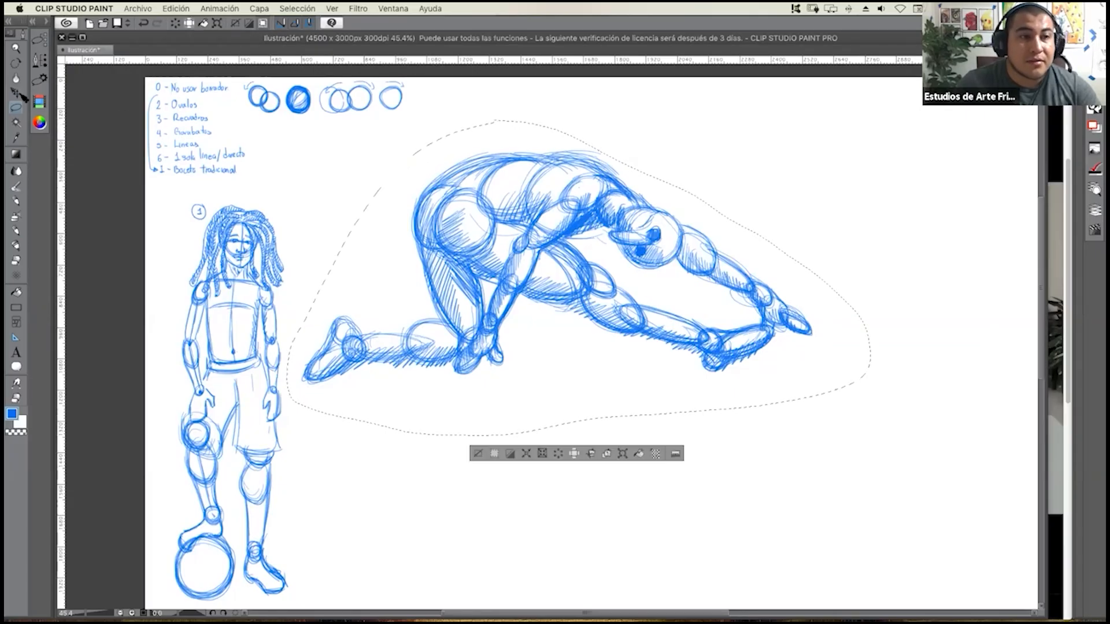
{"action": "left_click_drag", "start_coordinate": [526, 210], "coordinate": [518, 193]}
{"action": "key", "text": "super+d"}
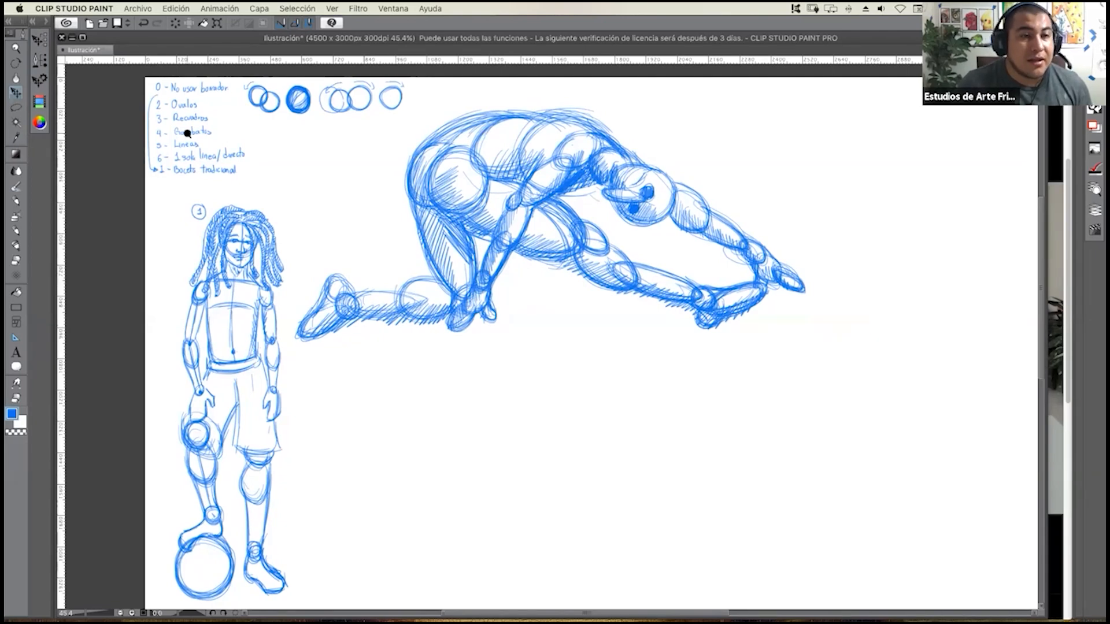
Switch to Chrome, advance the reference slideshow to the crouching ninja photo, and resume it.
{"action": "scroll", "coordinate": [213, 124], "scroll_direction": "up", "scroll_amount": 4}
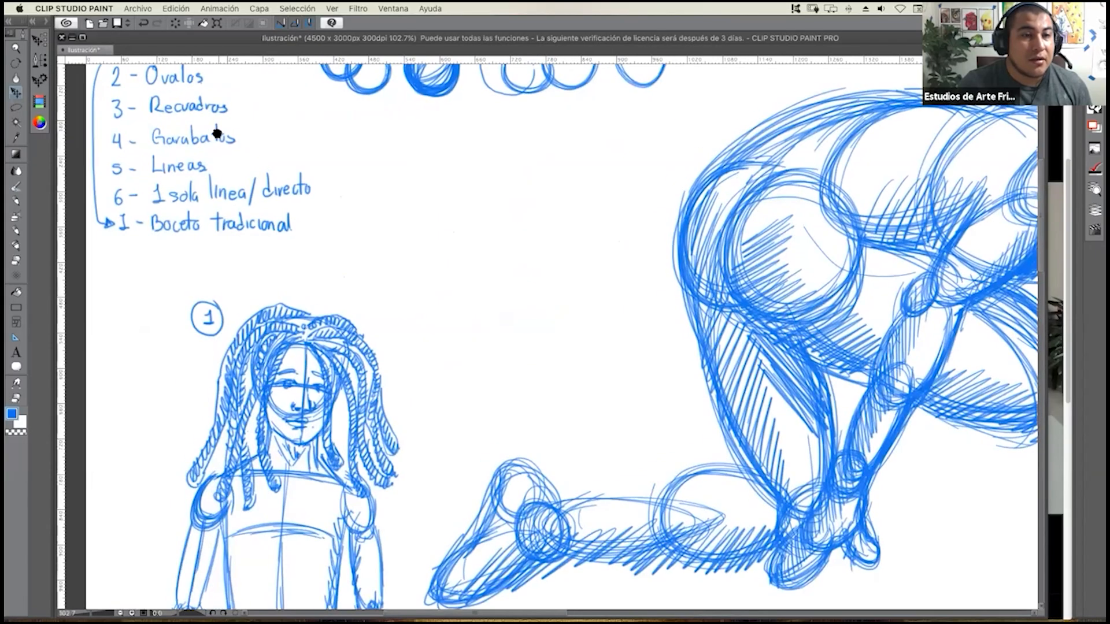
{"action": "scroll", "coordinate": [237, 218], "scroll_direction": "up", "scroll_amount": 3}
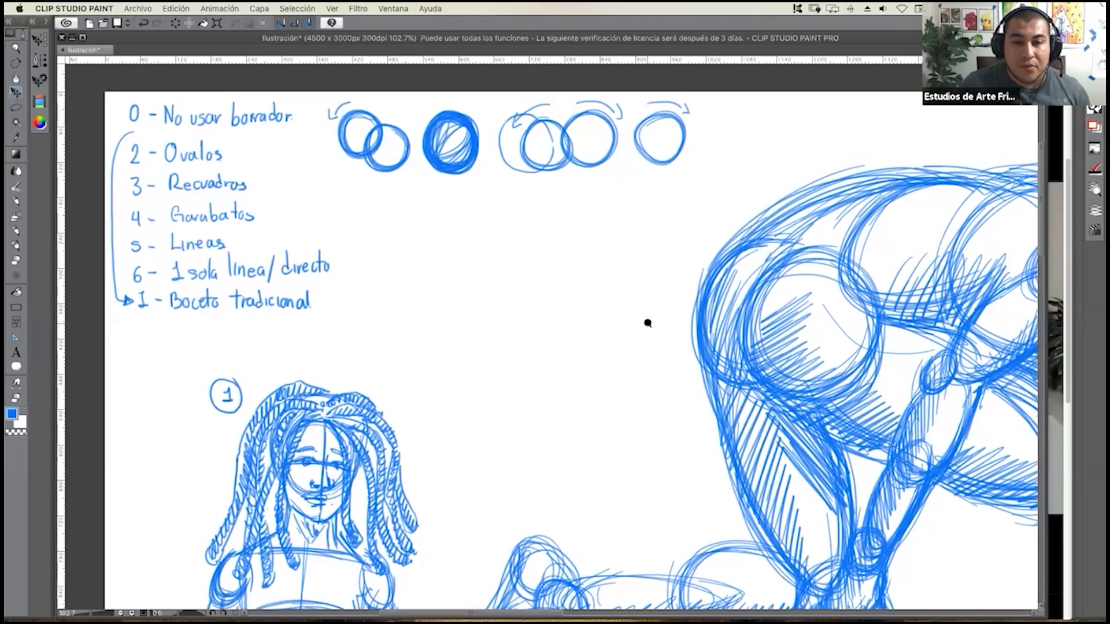
{"action": "scroll", "coordinate": [622, 329], "scroll_direction": "down", "scroll_amount": 10}
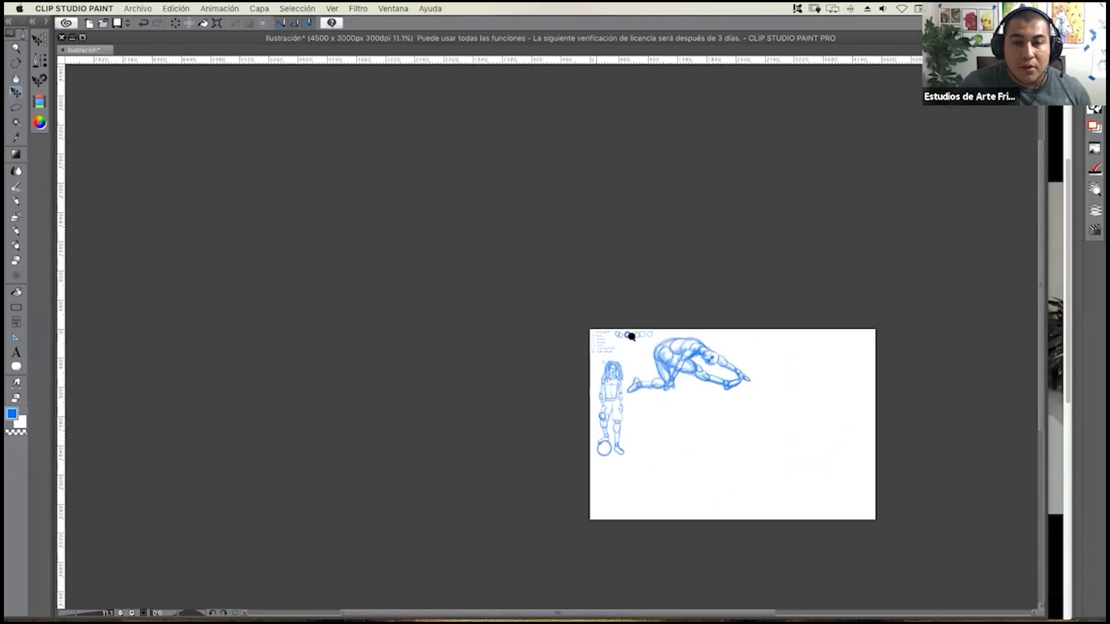
{"action": "scroll", "coordinate": [631, 337], "scroll_direction": "up", "scroll_amount": 3}
{"action": "scroll", "coordinate": [520, 306], "scroll_direction": "up", "scroll_amount": 2}
{"action": "left_click_drag", "start_coordinate": [325, 192], "coordinate": [322, 203]}
{"action": "left_click", "coordinate": [1057, 223]}
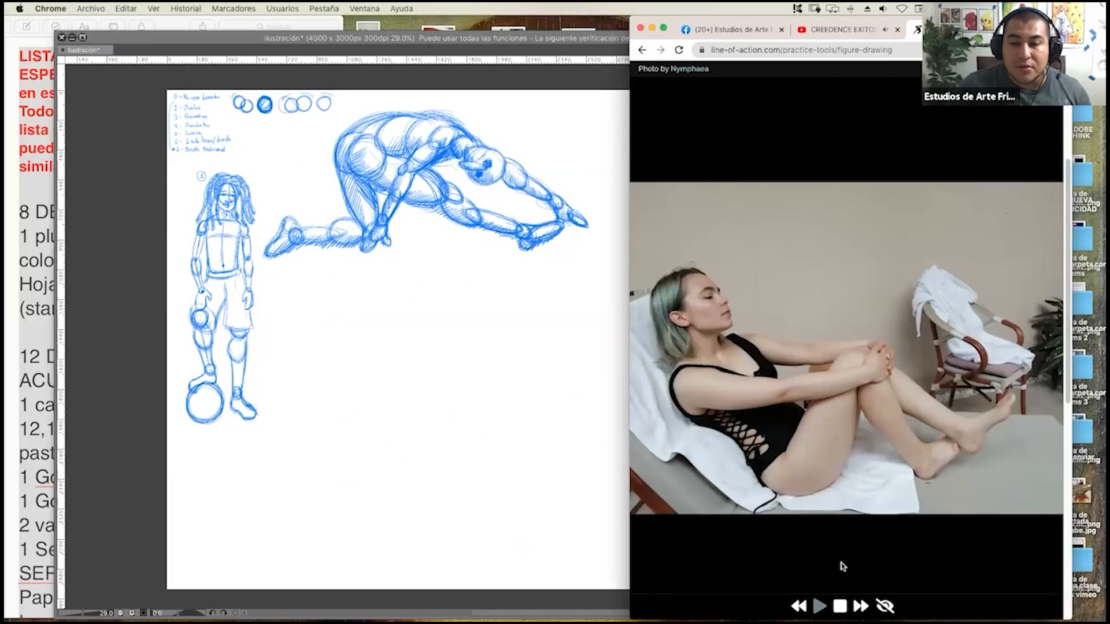
{"action": "mouse_move", "coordinate": [855, 600]}
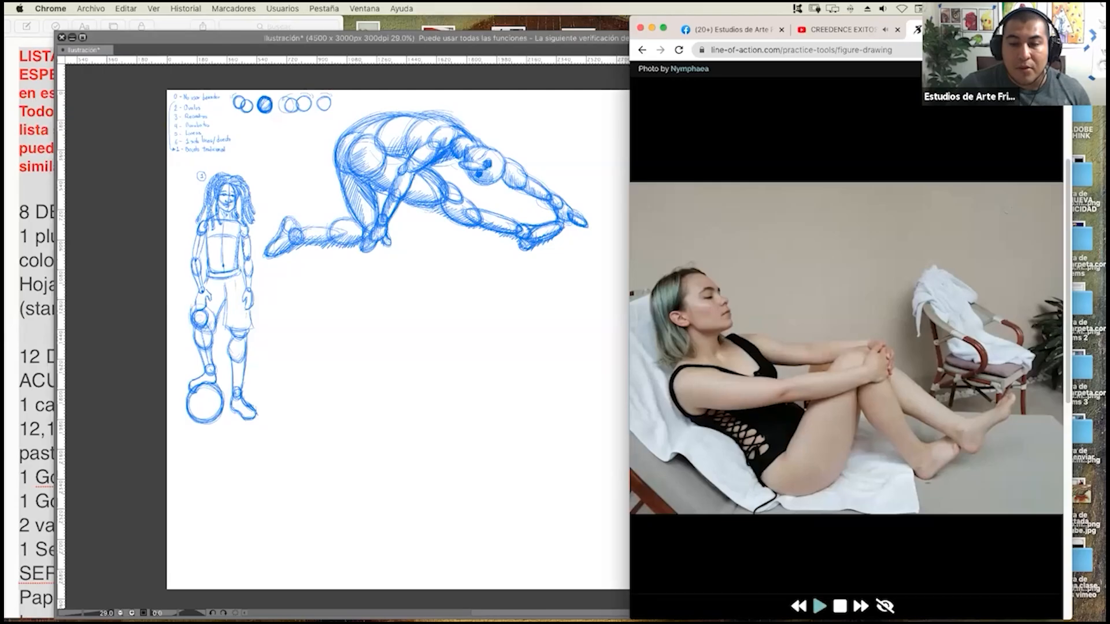
{"action": "left_click", "coordinate": [862, 607]}
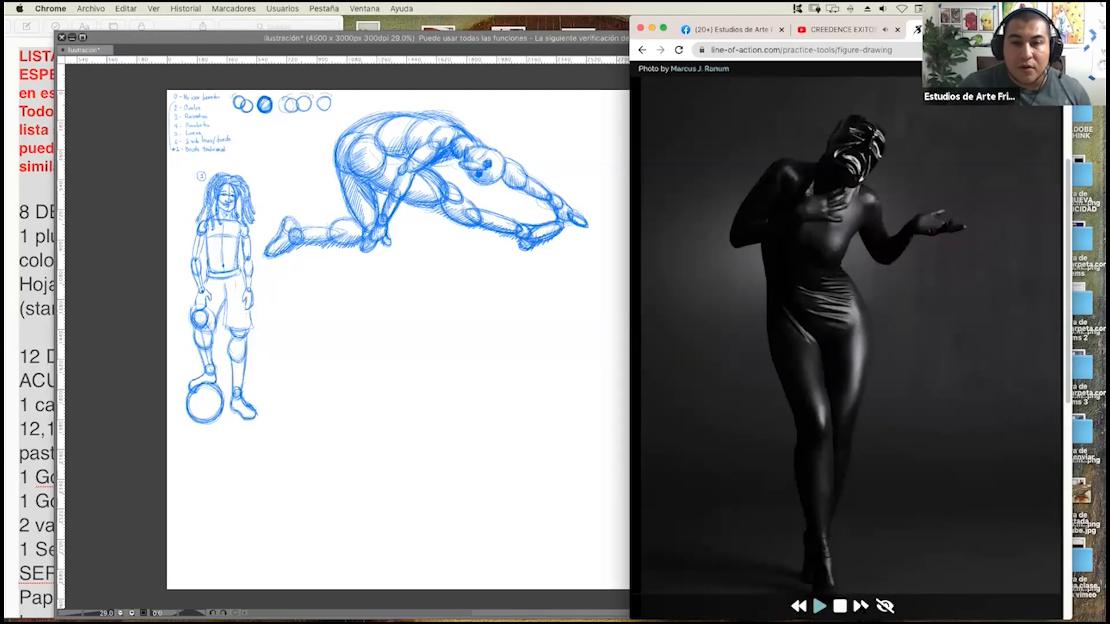
{"action": "left_click", "coordinate": [861, 608]}
{"action": "left_click", "coordinate": [820, 606]}
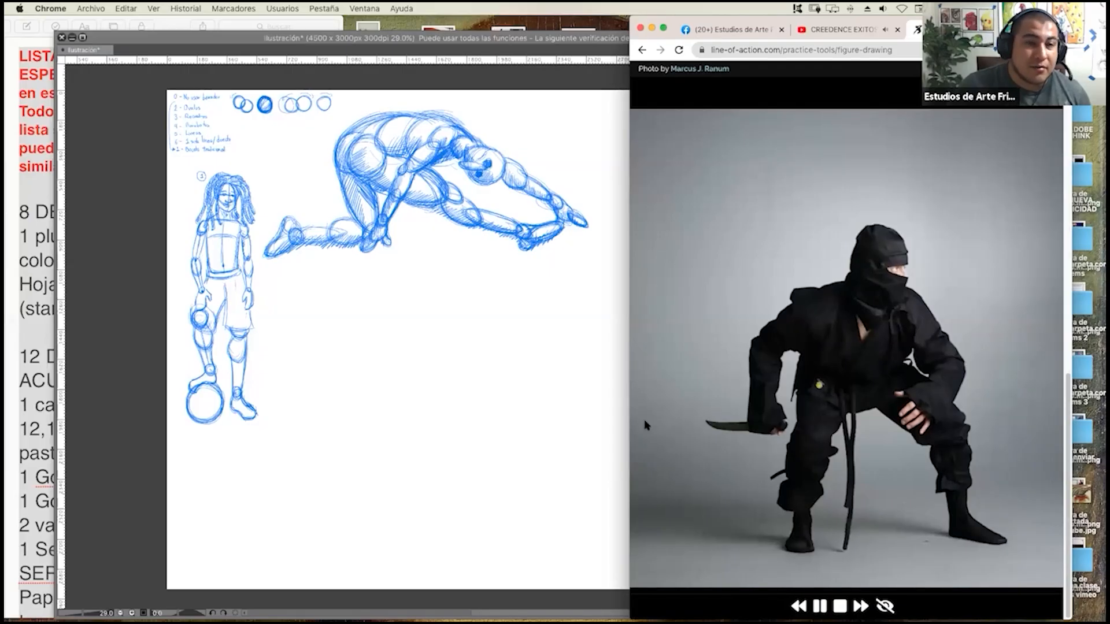
Switch to Clip Studio Paint, narrow its window beside the ninja photo, and frame the blank area under the crouching figure.
{"action": "left_click", "coordinate": [608, 422]}
{"action": "left_click_drag", "start_coordinate": [1046, 270], "coordinate": [700, 308]}
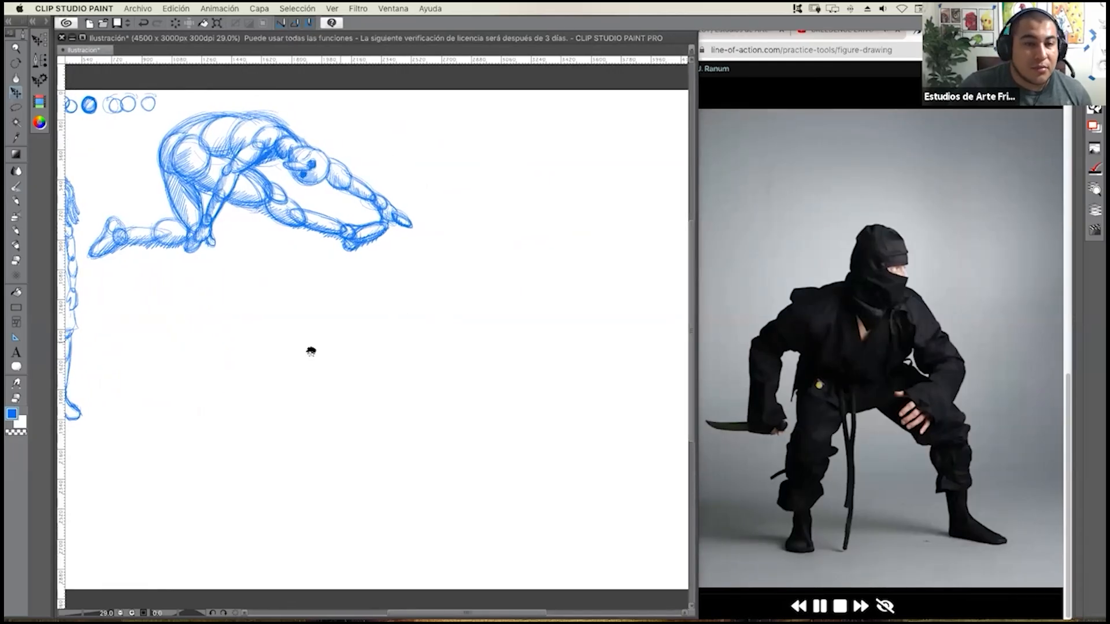
{"action": "left_click_drag", "start_coordinate": [311, 351], "coordinate": [414, 310]}
{"action": "left_click", "coordinate": [16, 200]}
{"action": "scroll", "coordinate": [333, 282], "scroll_direction": "up", "scroll_amount": 1}
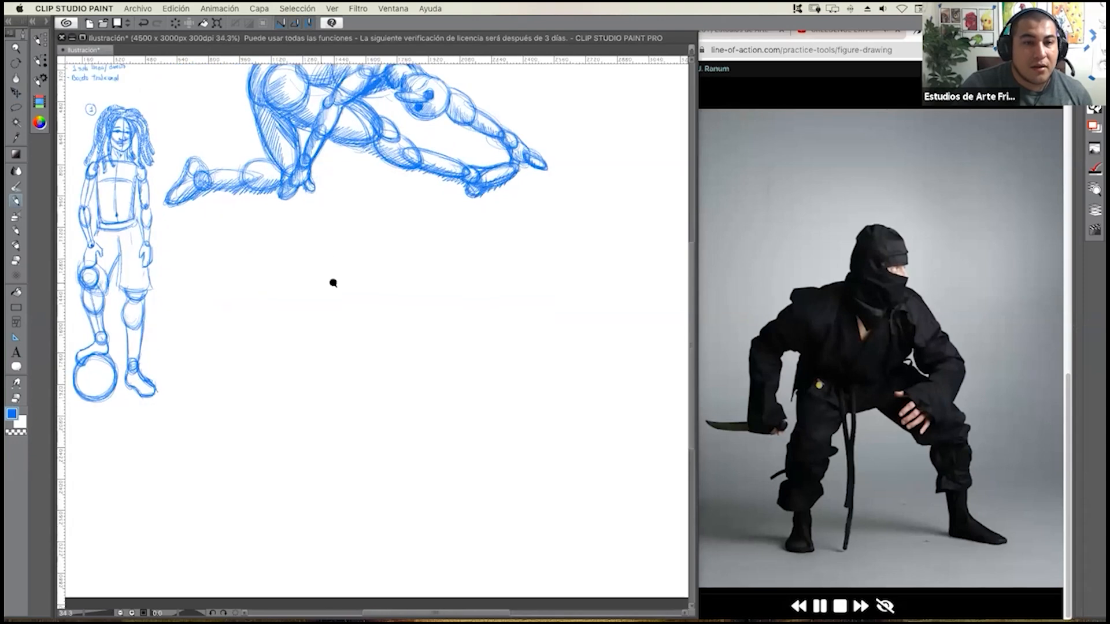
{"action": "scroll", "coordinate": [333, 283], "scroll_direction": "up", "scroll_amount": 3}
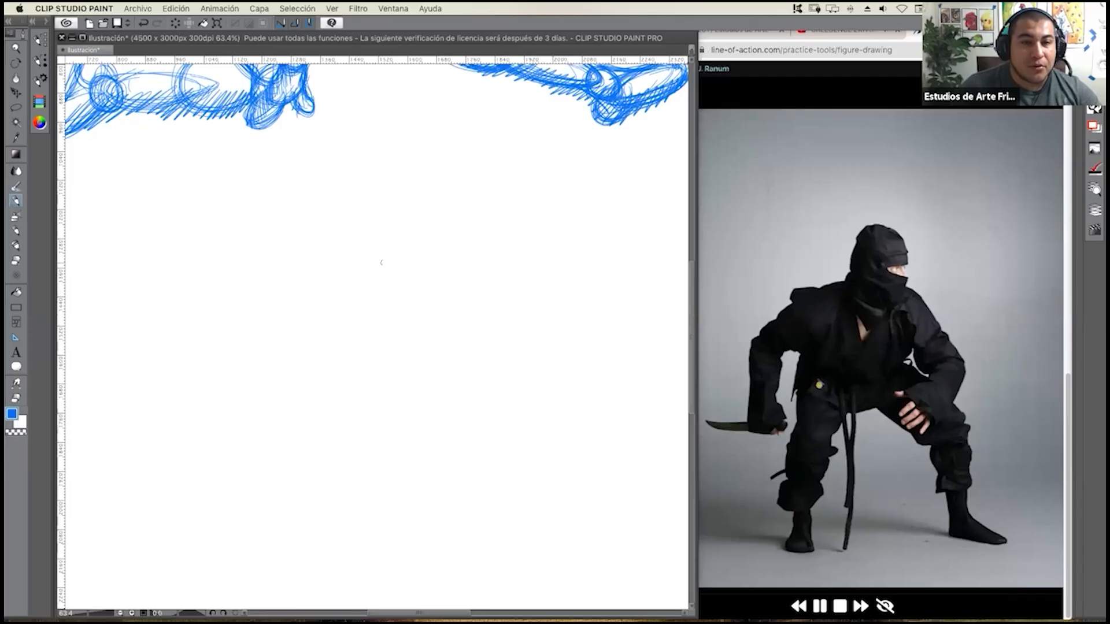
Draw the ninja's brow strip and the eye opening beneath it as two straight-edged boxes.
{"action": "left_click_drag", "start_coordinate": [357, 270], "coordinate": [402, 264]}
{"action": "left_click", "coordinate": [16, 230]}
{"action": "left_click_drag", "start_coordinate": [370, 269], "coordinate": [409, 264]}
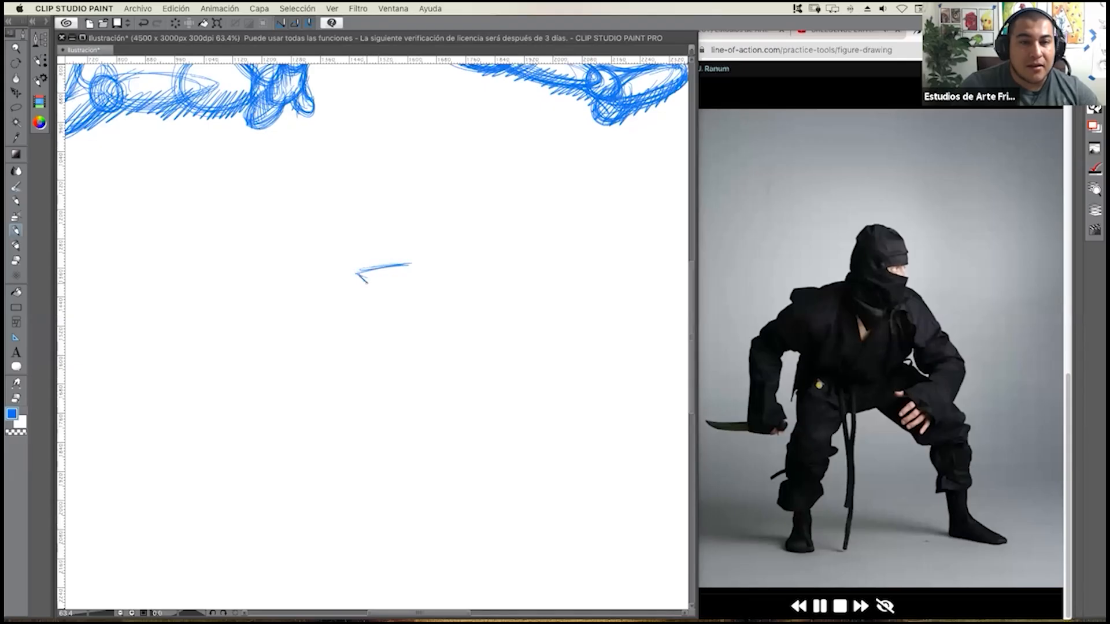
{"action": "mouse_move", "coordinate": [370, 286]}
{"action": "left_mouse_down"}
{"action": "mouse_move", "coordinate": [410, 290]}
{"action": "mouse_move", "coordinate": [373, 287]}
{"action": "mouse_move", "coordinate": [407, 266]}
{"action": "left_mouse_up"}
{"action": "left_click_drag", "start_coordinate": [404, 268], "coordinate": [407, 286]}
{"action": "mouse_move", "coordinate": [410, 248]}
{"action": "left_mouse_down"}
{"action": "mouse_move", "coordinate": [411, 264]}
{"action": "mouse_move", "coordinate": [411, 245]}
{"action": "mouse_move", "coordinate": [358, 279]}
{"action": "left_mouse_up"}
{"action": "left_click_drag", "start_coordinate": [353, 260], "coordinate": [411, 247]}
{"action": "left_click_drag", "start_coordinate": [355, 260], "coordinate": [414, 247]}
{"action": "mouse_move", "coordinate": [412, 246]}
{"action": "left_mouse_down"}
{"action": "mouse_move", "coordinate": [415, 265]}
{"action": "mouse_move", "coordinate": [366, 266]}
{"action": "mouse_move", "coordinate": [380, 268]}
{"action": "left_mouse_up"}
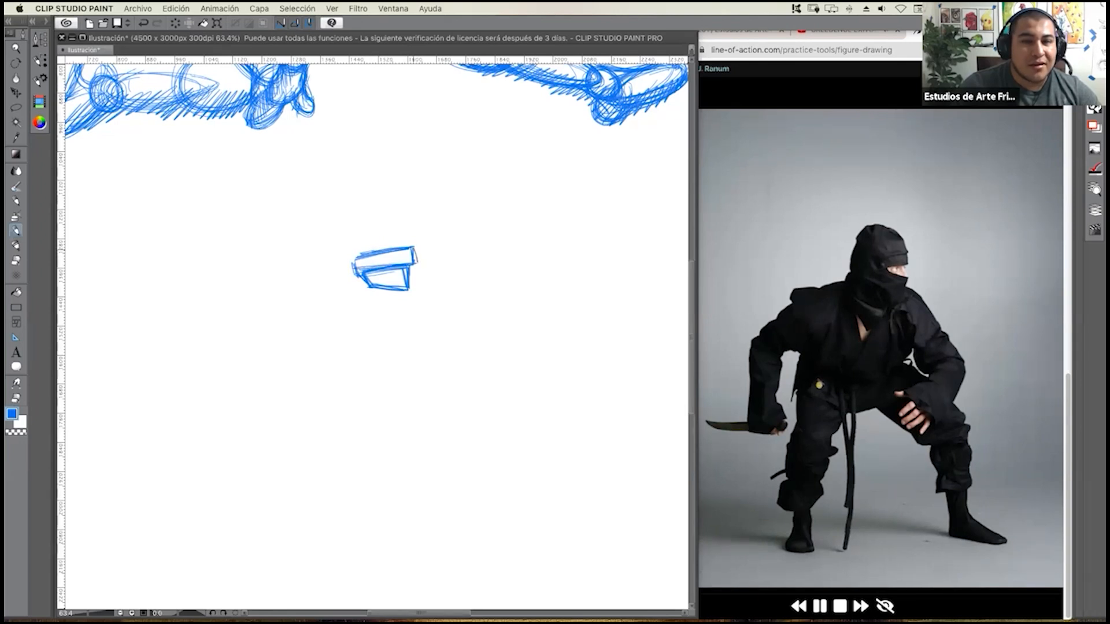
Block in the hood's forehead edge, lower edge and back edge around the eye opening with straight strokes.
{"action": "left_click_drag", "start_coordinate": [395, 215], "coordinate": [406, 243]}
{"action": "mouse_move", "coordinate": [335, 209]}
{"action": "left_mouse_down"}
{"action": "mouse_move", "coordinate": [399, 218]}
{"action": "mouse_move", "coordinate": [333, 225]}
{"action": "mouse_move", "coordinate": [317, 292]}
{"action": "mouse_move", "coordinate": [387, 308]}
{"action": "left_mouse_up"}
{"action": "left_click_drag", "start_coordinate": [325, 295], "coordinate": [411, 309]}
{"action": "left_click_drag", "start_coordinate": [393, 309], "coordinate": [411, 310]}
{"action": "left_click_drag", "start_coordinate": [317, 291], "coordinate": [408, 309]}
{"action": "left_click_drag", "start_coordinate": [321, 293], "coordinate": [404, 302]}
{"action": "left_click_drag", "start_coordinate": [345, 209], "coordinate": [324, 292]}
{"action": "left_click_drag", "start_coordinate": [330, 258], "coordinate": [323, 289]}
Close the flat top of the hood and reinforce its forehead and back edges.
{"action": "left_click_drag", "start_coordinate": [345, 209], "coordinate": [401, 219]}
{"action": "left_click_drag", "start_coordinate": [345, 214], "coordinate": [396, 219]}
{"action": "left_click_drag", "start_coordinate": [395, 217], "coordinate": [409, 247]}
{"action": "left_click_drag", "start_coordinate": [397, 221], "coordinate": [410, 246]}
{"action": "mouse_move", "coordinate": [345, 218]}
{"action": "left_mouse_down"}
{"action": "mouse_move", "coordinate": [399, 223]}
{"action": "mouse_move", "coordinate": [326, 270]}
{"action": "left_mouse_up"}
{"action": "left_click_drag", "start_coordinate": [341, 223], "coordinate": [322, 297]}
{"action": "left_click_drag", "start_coordinate": [345, 221], "coordinate": [336, 248]}
Add a tapered four-sided block under the hood for the lower part of the mask.
{"action": "mouse_move", "coordinate": [328, 296]}
{"action": "left_mouse_down"}
{"action": "mouse_move", "coordinate": [316, 323]}
{"action": "mouse_move", "coordinate": [340, 338]}
{"action": "mouse_move", "coordinate": [319, 331]}
{"action": "mouse_move", "coordinate": [369, 345]}
{"action": "mouse_move", "coordinate": [398, 319]}
{"action": "mouse_move", "coordinate": [380, 338]}
{"action": "left_mouse_up"}
{"action": "mouse_move", "coordinate": [346, 327]}
{"action": "left_mouse_down"}
{"action": "mouse_move", "coordinate": [393, 340]}
{"action": "mouse_move", "coordinate": [367, 337]}
{"action": "left_mouse_up"}
{"action": "mouse_move", "coordinate": [318, 324]}
{"action": "left_mouse_down"}
{"action": "mouse_move", "coordinate": [383, 340]}
{"action": "mouse_move", "coordinate": [369, 340]}
{"action": "left_mouse_up"}
{"action": "mouse_move", "coordinate": [323, 308]}
{"action": "left_mouse_down"}
{"action": "mouse_move", "coordinate": [316, 324]}
{"action": "mouse_move", "coordinate": [405, 307]}
{"action": "mouse_move", "coordinate": [378, 340]}
{"action": "left_mouse_up"}
{"action": "left_click_drag", "start_coordinate": [323, 324], "coordinate": [379, 340]}
{"action": "left_click_drag", "start_coordinate": [338, 329], "coordinate": [376, 339]}
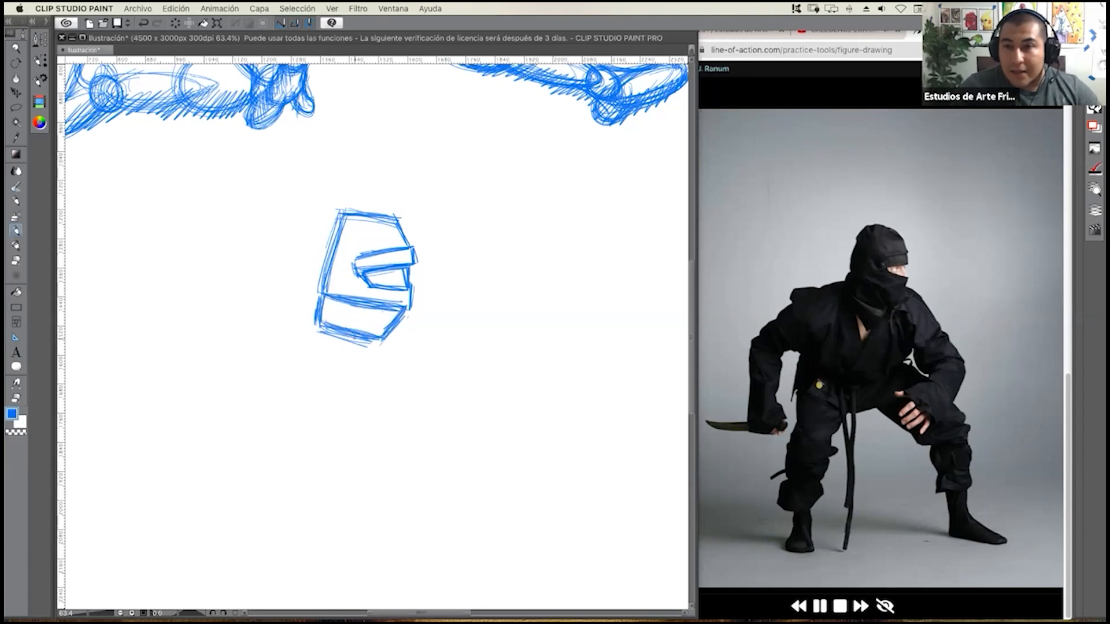
Draw a pointed wedge below the mask block for the neck and darken its edges.
{"action": "mouse_move", "coordinate": [338, 330]}
{"action": "left_mouse_down"}
{"action": "mouse_move", "coordinate": [388, 347]}
{"action": "mouse_move", "coordinate": [365, 384]}
{"action": "left_mouse_up"}
{"action": "mouse_move", "coordinate": [322, 324]}
{"action": "left_mouse_down"}
{"action": "mouse_move", "coordinate": [312, 335]}
{"action": "mouse_move", "coordinate": [363, 385]}
{"action": "left_mouse_up"}
{"action": "left_click_drag", "start_coordinate": [383, 341], "coordinate": [362, 382]}
{"action": "left_click_drag", "start_coordinate": [317, 338], "coordinate": [368, 384]}
{"action": "left_click_drag", "start_coordinate": [387, 341], "coordinate": [362, 381]}
{"action": "mouse_move", "coordinate": [313, 341]}
{"action": "left_mouse_down"}
{"action": "mouse_move", "coordinate": [360, 387]}
{"action": "mouse_move", "coordinate": [363, 375]}
{"action": "left_mouse_up"}
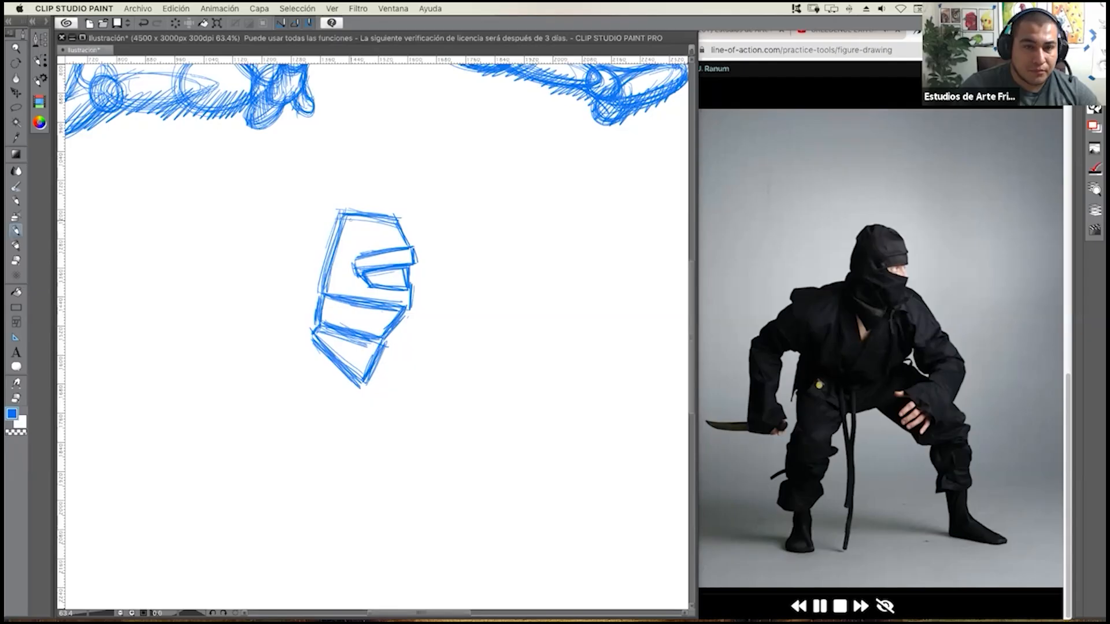
Hatch the back of the hood and the area under the eye opening with diagonal strokes.
{"action": "left_click_drag", "start_coordinate": [362, 221], "coordinate": [316, 270]}
{"action": "mouse_move", "coordinate": [370, 231]}
{"action": "left_mouse_down"}
{"action": "mouse_move", "coordinate": [315, 272]}
{"action": "mouse_move", "coordinate": [321, 292]}
{"action": "left_mouse_up"}
{"action": "left_click_drag", "start_coordinate": [349, 272], "coordinate": [323, 294]}
{"action": "left_click_drag", "start_coordinate": [355, 273], "coordinate": [335, 296]}
{"action": "left_click_drag", "start_coordinate": [357, 280], "coordinate": [341, 298]}
{"action": "mouse_move", "coordinate": [364, 284]}
{"action": "left_mouse_down"}
{"action": "mouse_move", "coordinate": [344, 297]}
{"action": "mouse_move", "coordinate": [394, 298]}
{"action": "left_mouse_up"}
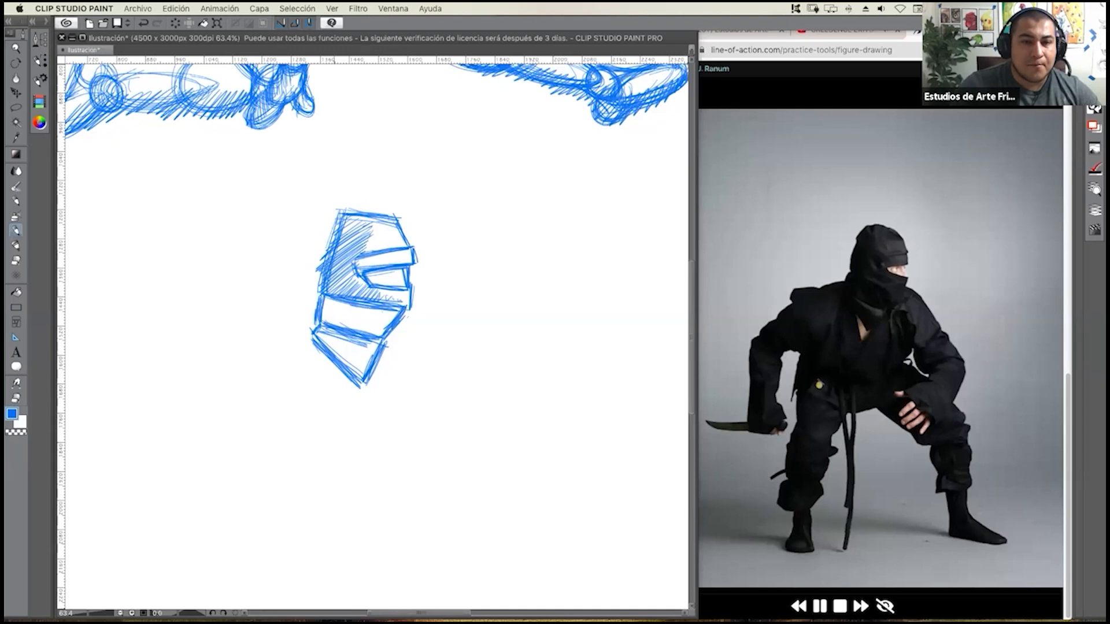
Hatch the lower mask block and neck wedge, and draw a small angular eye inside the opening.
{"action": "mouse_move", "coordinate": [341, 303]}
{"action": "left_mouse_down"}
{"action": "mouse_move", "coordinate": [325, 328]}
{"action": "mouse_move", "coordinate": [377, 341]}
{"action": "mouse_move", "coordinate": [318, 345]}
{"action": "left_mouse_up"}
{"action": "mouse_move", "coordinate": [331, 339]}
{"action": "left_mouse_down"}
{"action": "mouse_move", "coordinate": [324, 346]}
{"action": "mouse_move", "coordinate": [343, 371]}
{"action": "left_mouse_up"}
{"action": "left_click_drag", "start_coordinate": [363, 360], "coordinate": [350, 376]}
{"action": "left_click_drag", "start_coordinate": [366, 366], "coordinate": [357, 384]}
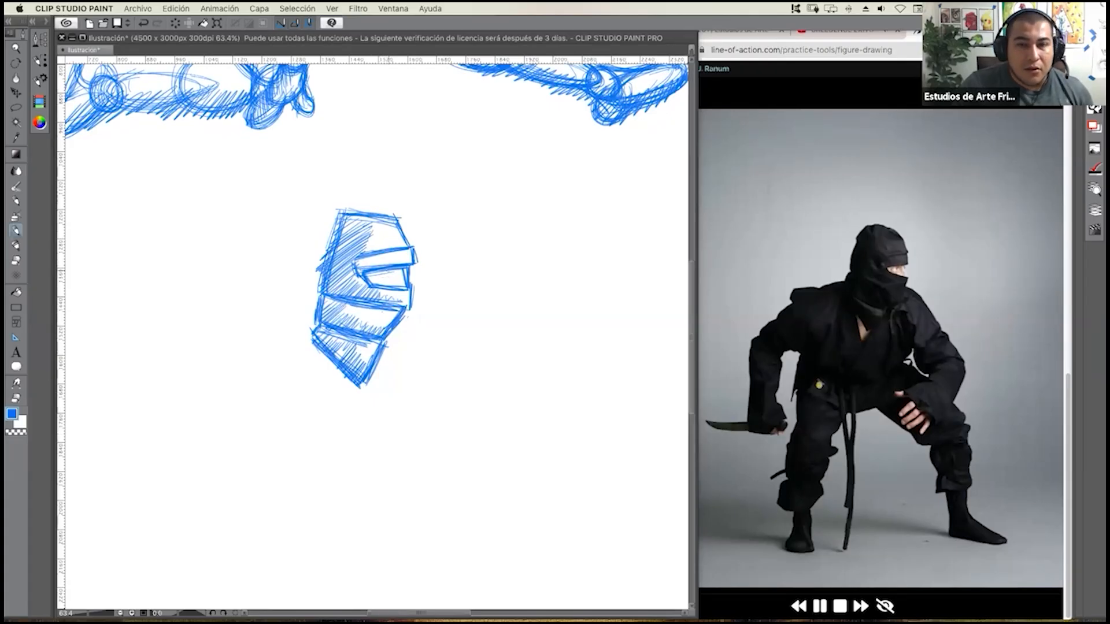
{"action": "left_click_drag", "start_coordinate": [379, 277], "coordinate": [395, 278]}
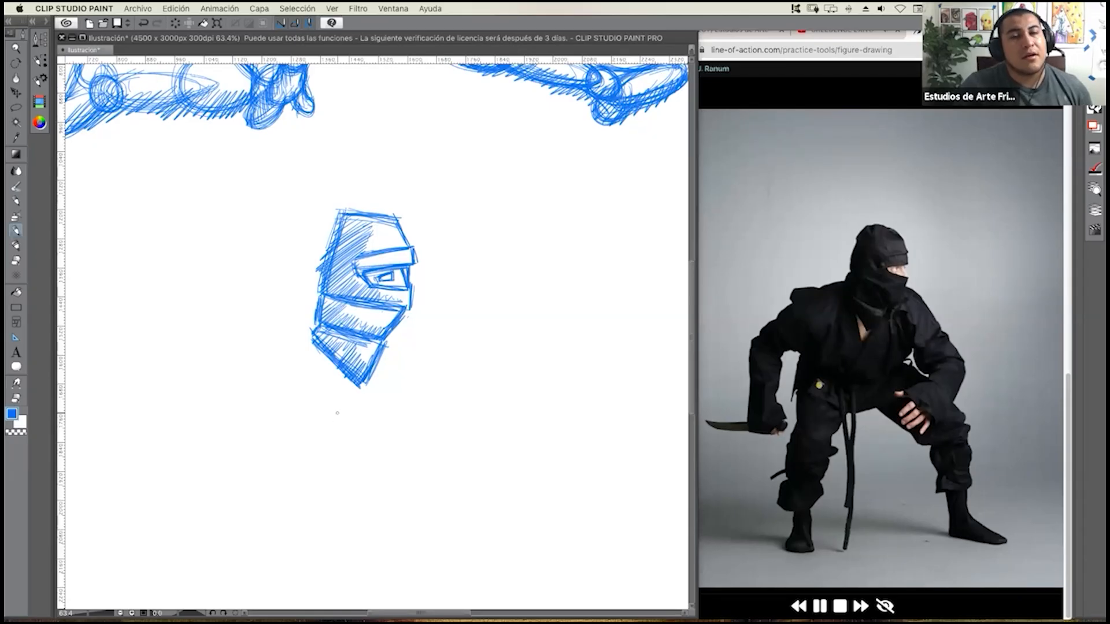
Outline the shoulder block with straight lines on both sides of the neck and a long line across the chest.
{"action": "scroll", "coordinate": [352, 366], "scroll_direction": "down", "scroll_amount": 2}
{"action": "scroll", "coordinate": [358, 387], "scroll_direction": "up", "scroll_amount": 2}
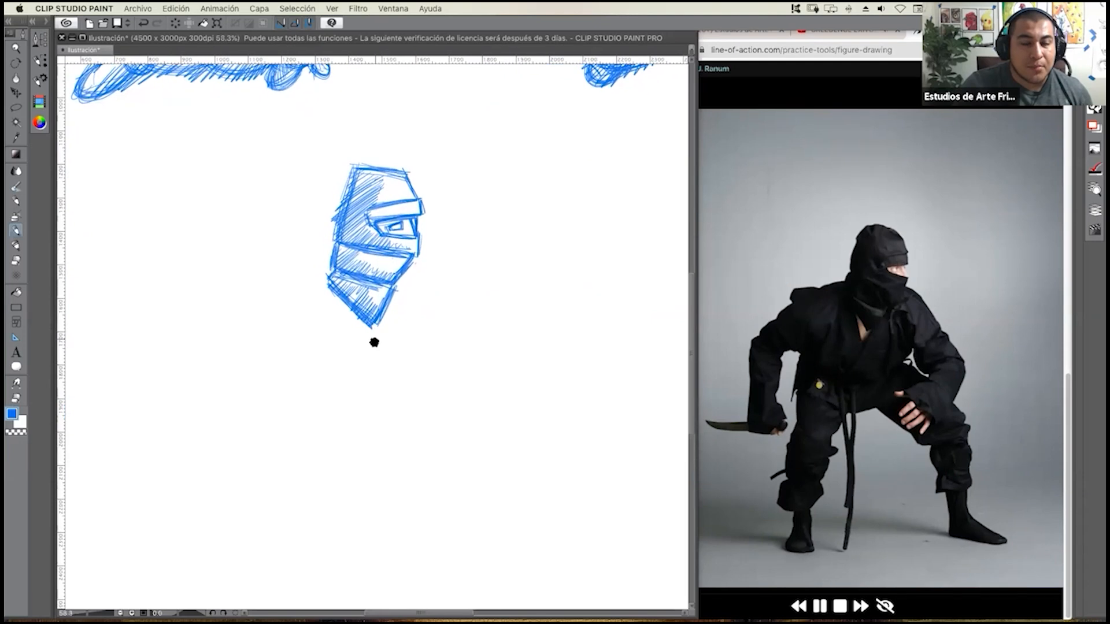
{"action": "left_click_drag", "start_coordinate": [374, 342], "coordinate": [381, 334]}
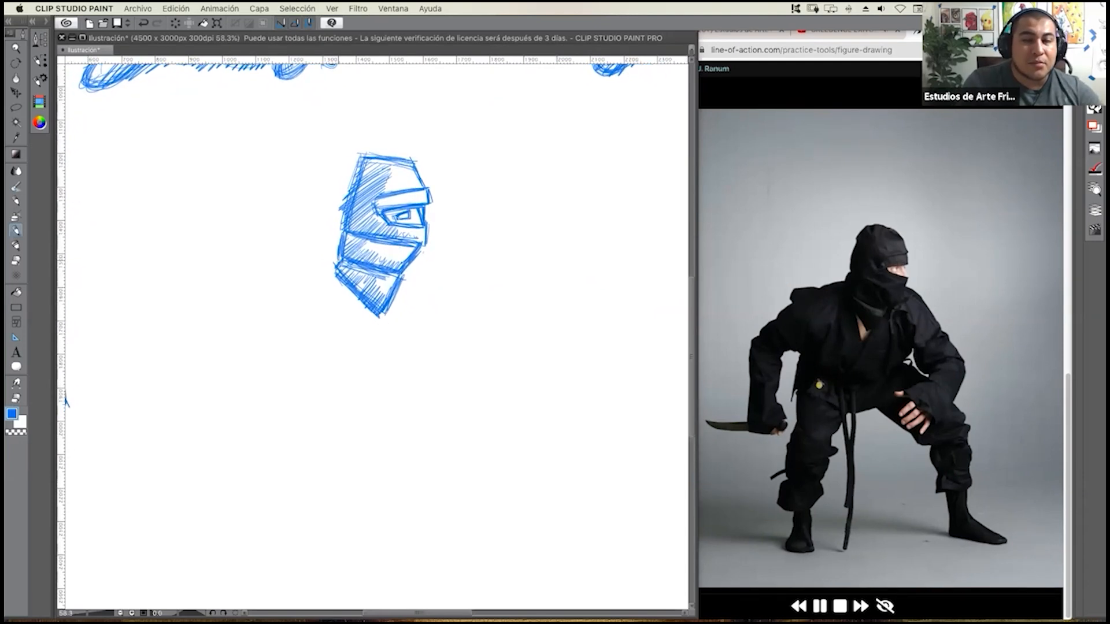
{"action": "mouse_move", "coordinate": [338, 260]}
{"action": "left_mouse_down"}
{"action": "mouse_move", "coordinate": [271, 273]}
{"action": "mouse_move", "coordinate": [269, 316]}
{"action": "mouse_move", "coordinate": [366, 307]}
{"action": "left_mouse_up"}
{"action": "left_click_drag", "start_coordinate": [293, 311], "coordinate": [366, 308]}
{"action": "left_click_drag", "start_coordinate": [271, 314], "coordinate": [463, 299]}
{"action": "left_click_drag", "start_coordinate": [262, 316], "coordinate": [463, 298]}
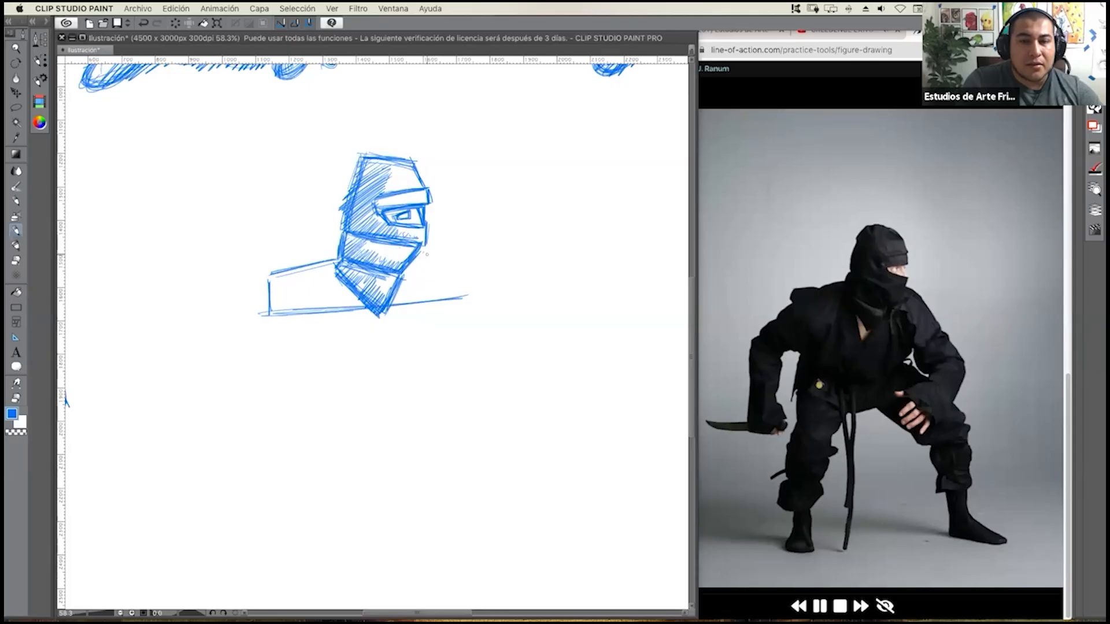
{"action": "left_click_drag", "start_coordinate": [439, 258], "coordinate": [456, 293]}
Reinforce the shoulder block's lower, outer and upper edges on the knife-arm side.
{"action": "left_click_drag", "start_coordinate": [276, 313], "coordinate": [359, 308]}
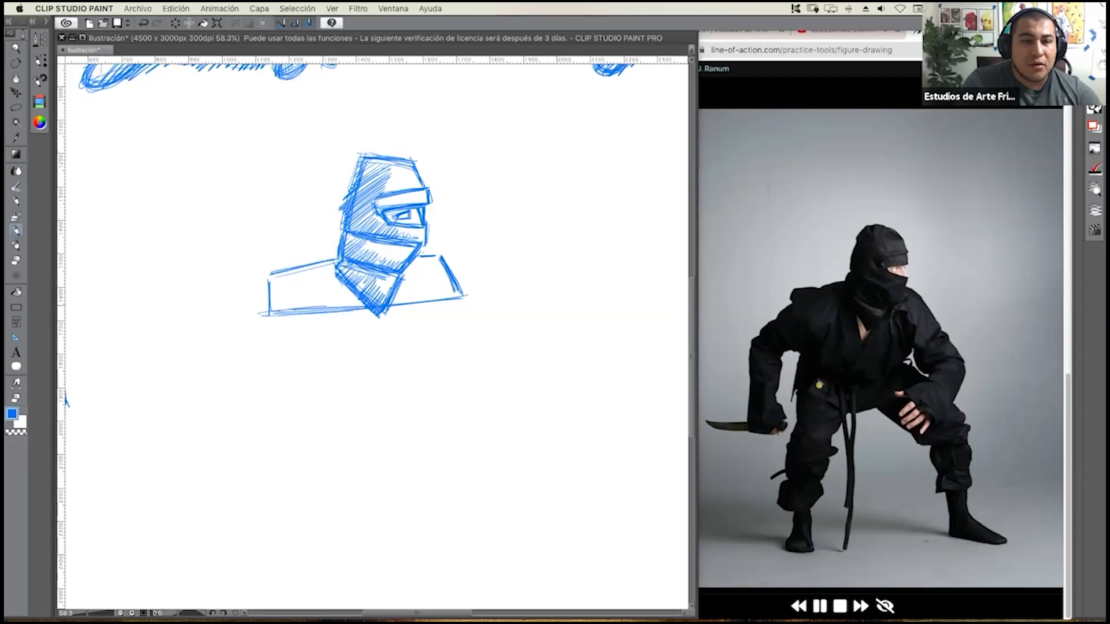
{"action": "left_click_drag", "start_coordinate": [276, 312], "coordinate": [270, 279]}
{"action": "left_click_drag", "start_coordinate": [281, 272], "coordinate": [334, 266]}
{"action": "left_click_drag", "start_coordinate": [272, 274], "coordinate": [320, 265]}
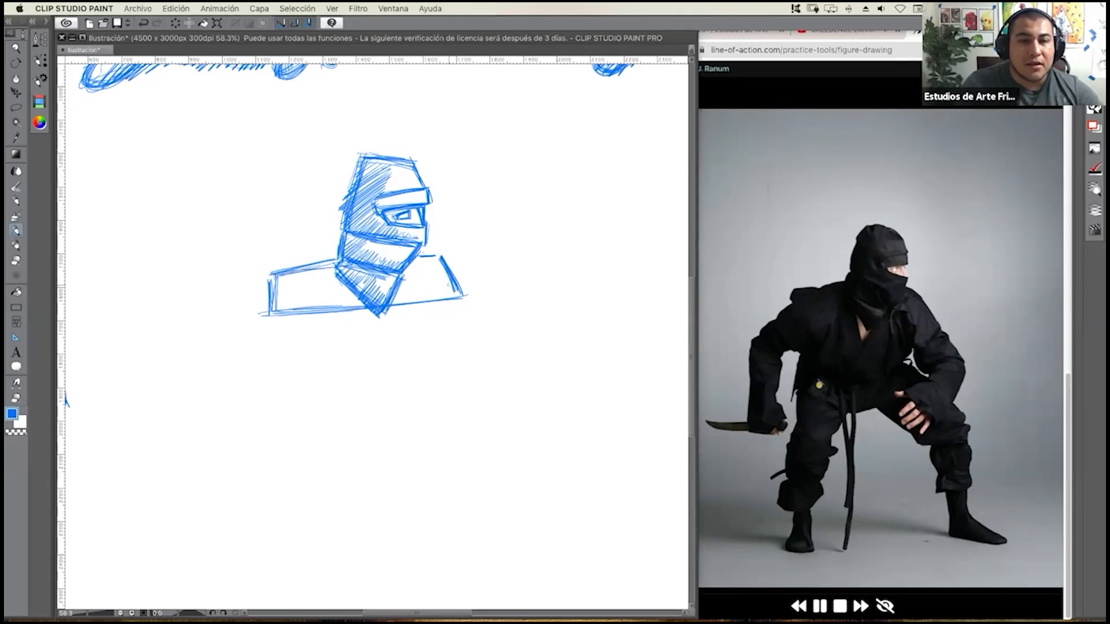
Draw a chest block tapering down from the shoulder block, with slanted sides and a straight lower edge.
{"action": "mouse_move", "coordinate": [442, 262]}
{"action": "left_mouse_down"}
{"action": "mouse_move", "coordinate": [453, 296]}
{"action": "mouse_move", "coordinate": [421, 346]}
{"action": "left_mouse_up"}
{"action": "left_click_drag", "start_coordinate": [456, 296], "coordinate": [425, 340]}
{"action": "mouse_move", "coordinate": [340, 345]}
{"action": "left_mouse_down"}
{"action": "mouse_move", "coordinate": [280, 352]}
{"action": "mouse_move", "coordinate": [419, 347]}
{"action": "left_mouse_up"}
{"action": "left_click_drag", "start_coordinate": [288, 356], "coordinate": [415, 349]}
{"action": "mouse_move", "coordinate": [270, 313]}
{"action": "left_mouse_down"}
{"action": "mouse_move", "coordinate": [283, 353]}
{"action": "mouse_move", "coordinate": [276, 345]}
{"action": "left_mouse_up"}
{"action": "mouse_move", "coordinate": [268, 316]}
{"action": "left_mouse_down"}
{"action": "mouse_move", "coordinate": [279, 351]}
{"action": "mouse_move", "coordinate": [397, 346]}
{"action": "left_mouse_up"}
{"action": "left_click_drag", "start_coordinate": [296, 347], "coordinate": [402, 345]}
{"action": "left_click_drag", "start_coordinate": [444, 314], "coordinate": [416, 348]}
Add a narrower waist block directly under the chest block.
{"action": "mouse_move", "coordinate": [284, 349]}
{"action": "left_mouse_down"}
{"action": "mouse_move", "coordinate": [288, 379]}
{"action": "mouse_move", "coordinate": [359, 381]}
{"action": "left_mouse_up"}
{"action": "mouse_move", "coordinate": [292, 380]}
{"action": "left_mouse_down"}
{"action": "mouse_move", "coordinate": [399, 373]}
{"action": "mouse_move", "coordinate": [349, 375]}
{"action": "mouse_move", "coordinate": [385, 374]}
{"action": "left_mouse_up"}
{"action": "left_click_drag", "start_coordinate": [282, 355], "coordinate": [290, 379]}
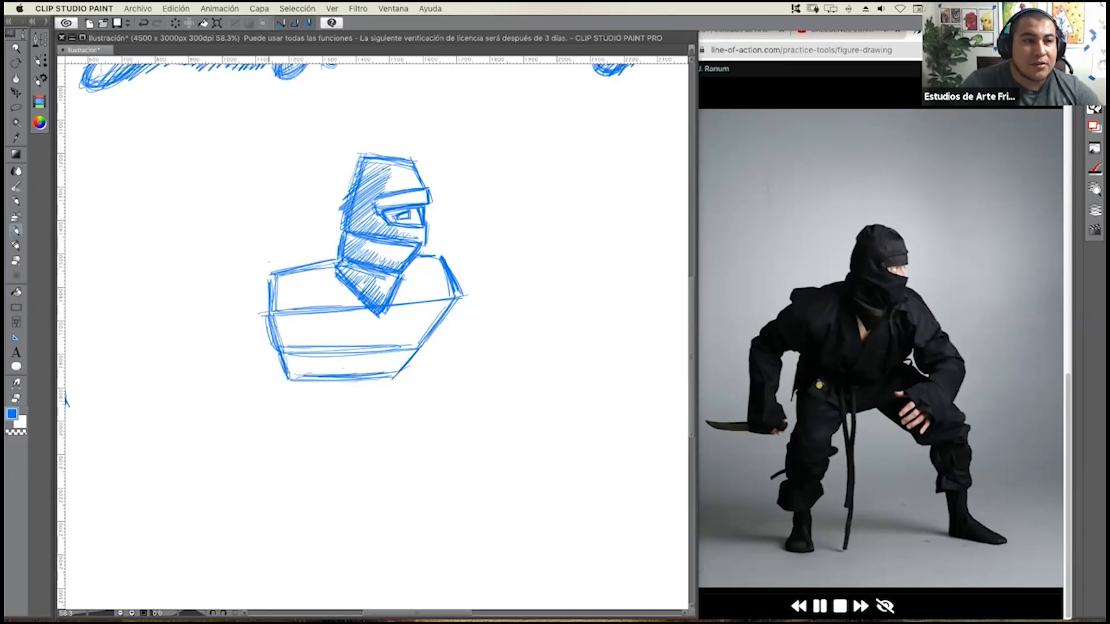
Draw outward arrows above the shoulders and a double-headed arrow below the waist to mark the torso's widths.
{"action": "left_click_drag", "start_coordinate": [255, 252], "coordinate": [322, 248]}
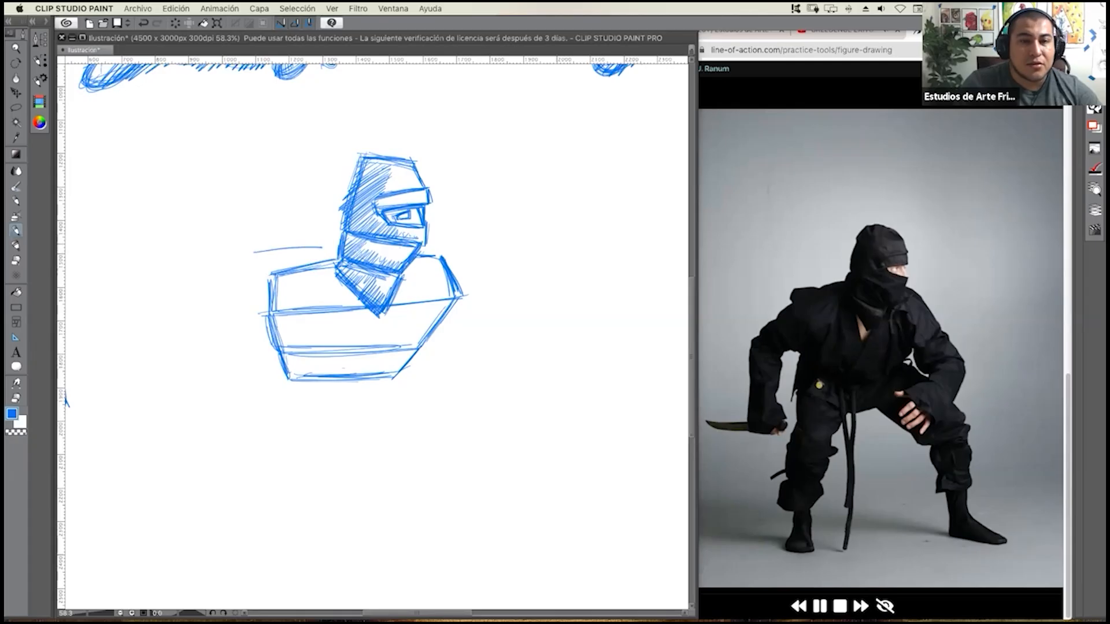
{"action": "left_click_drag", "start_coordinate": [462, 239], "coordinate": [465, 250]}
{"action": "left_click_drag", "start_coordinate": [258, 249], "coordinate": [257, 260]}
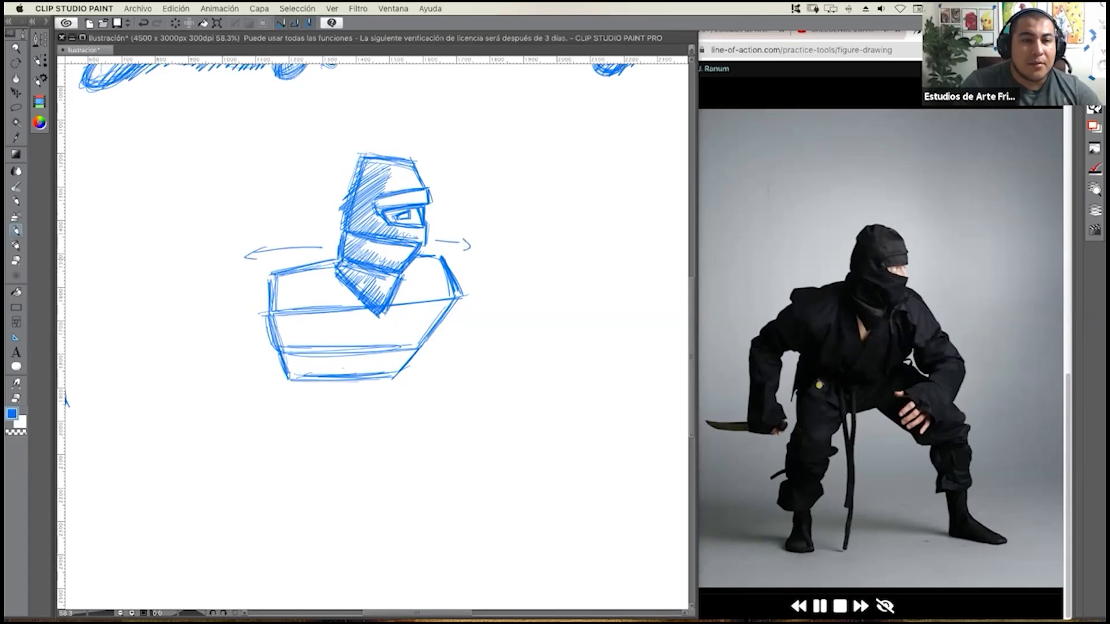
{"action": "left_click_drag", "start_coordinate": [294, 392], "coordinate": [378, 392]}
{"action": "left_click_drag", "start_coordinate": [296, 388], "coordinate": [296, 402]}
{"action": "left_click_drag", "start_coordinate": [387, 388], "coordinate": [386, 403]}
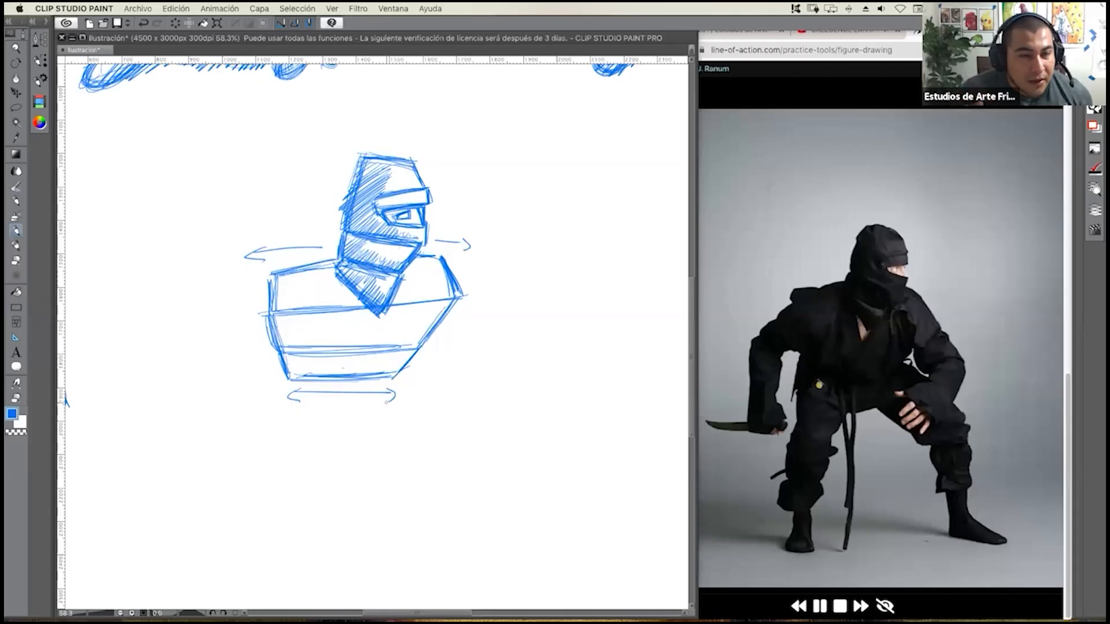
Undo the width arrows around the torso.
{"action": "key", "text": "super+z"}
{"action": "key", "text": "super+z"}
{"action": "key", "text": "super+z"}
{"action": "key", "text": "super+z"}
{"action": "key", "text": "super+z"}
{"action": "key", "text": "super+z"}
{"action": "key", "text": "super+z"}
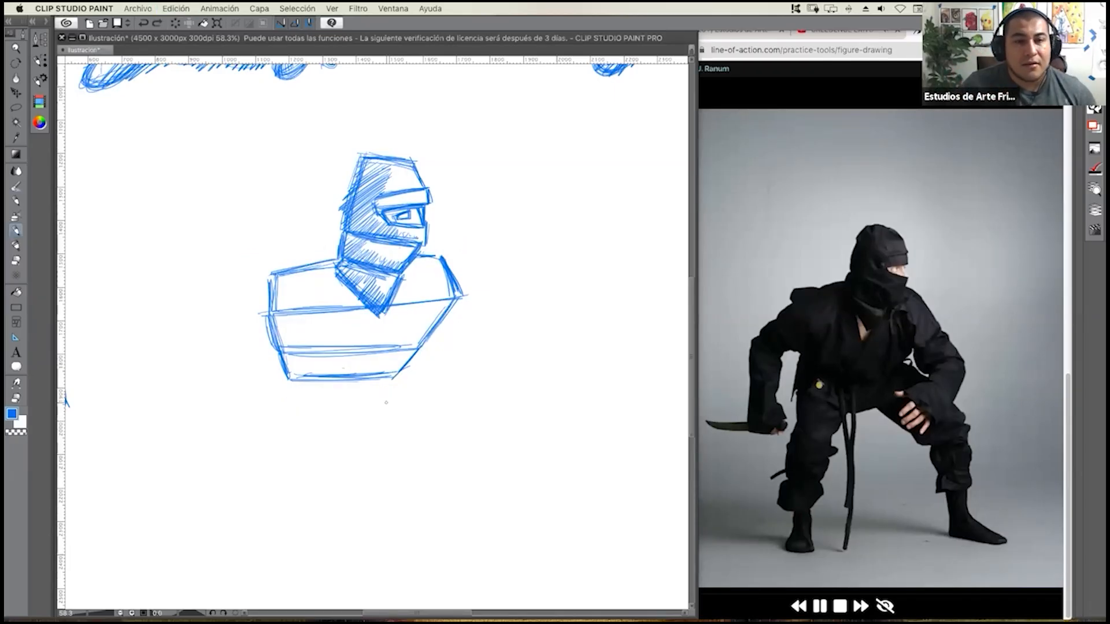
Draw a tilted box for the knife arm's shoulder, overlapping the outer corner of the shoulder block.
{"action": "left_click_drag", "start_coordinate": [267, 276], "coordinate": [335, 264]}
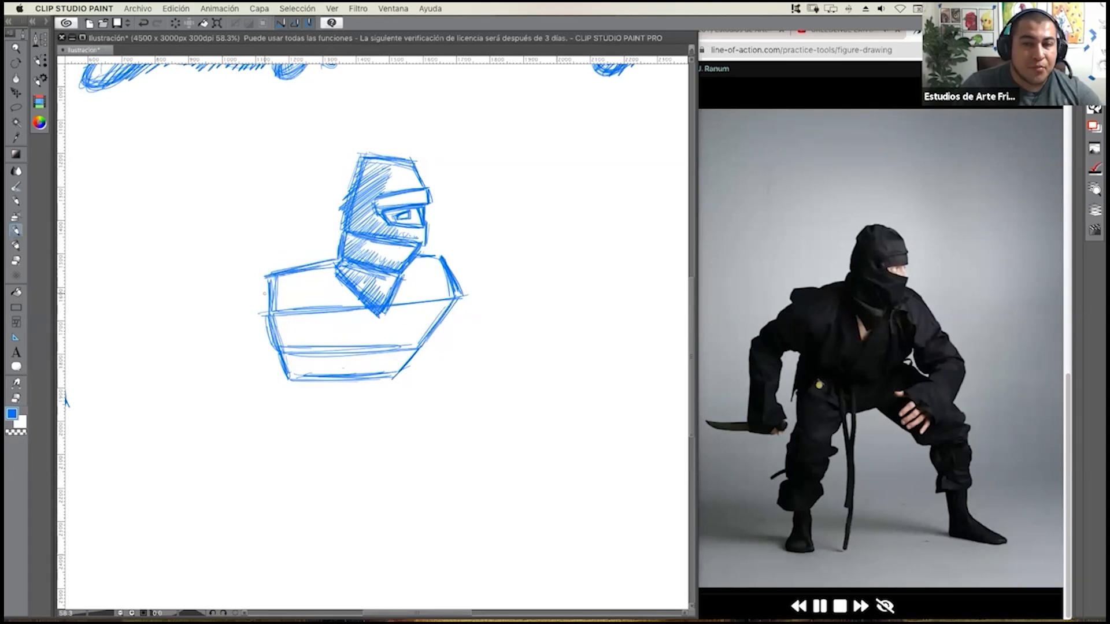
{"action": "mouse_move", "coordinate": [235, 284]}
{"action": "left_mouse_down"}
{"action": "mouse_move", "coordinate": [284, 262]}
{"action": "mouse_move", "coordinate": [296, 312]}
{"action": "mouse_move", "coordinate": [257, 334]}
{"action": "left_mouse_up"}
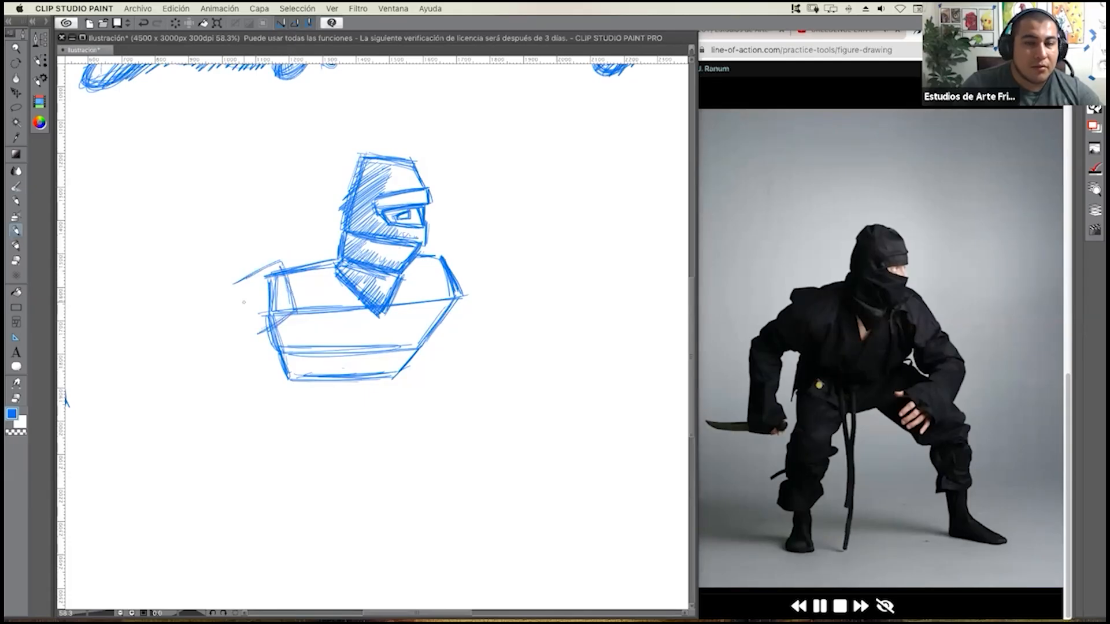
{"action": "mouse_move", "coordinate": [232, 284]}
{"action": "left_mouse_down"}
{"action": "mouse_move", "coordinate": [248, 332]}
{"action": "mouse_move", "coordinate": [291, 317]}
{"action": "mouse_move", "coordinate": [283, 273]}
{"action": "left_mouse_up"}
{"action": "mouse_move", "coordinate": [296, 310]}
{"action": "left_mouse_down"}
{"action": "mouse_move", "coordinate": [286, 264]}
{"action": "mouse_move", "coordinate": [241, 281]}
{"action": "left_mouse_up"}
{"action": "mouse_move", "coordinate": [239, 284]}
{"action": "left_mouse_down"}
{"action": "mouse_move", "coordinate": [284, 266]}
{"action": "mouse_move", "coordinate": [253, 326]}
{"action": "left_mouse_up"}
Draw the knife arm's upper arm as a slanted rectangle extending outward and down from the shoulder box.
{"action": "left_click_drag", "start_coordinate": [232, 288], "coordinate": [190, 338]}
{"action": "mouse_move", "coordinate": [234, 293]}
{"action": "left_mouse_down"}
{"action": "mouse_move", "coordinate": [191, 345]}
{"action": "mouse_move", "coordinate": [234, 366]}
{"action": "left_mouse_up"}
{"action": "left_click_drag", "start_coordinate": [188, 345], "coordinate": [238, 369]}
{"action": "mouse_move", "coordinate": [230, 303]}
{"action": "left_mouse_down"}
{"action": "mouse_move", "coordinate": [185, 348]}
{"action": "mouse_move", "coordinate": [197, 348]}
{"action": "left_mouse_up"}
{"action": "left_click_drag", "start_coordinate": [202, 358], "coordinate": [232, 374]}
{"action": "left_click_drag", "start_coordinate": [185, 347], "coordinate": [233, 374]}
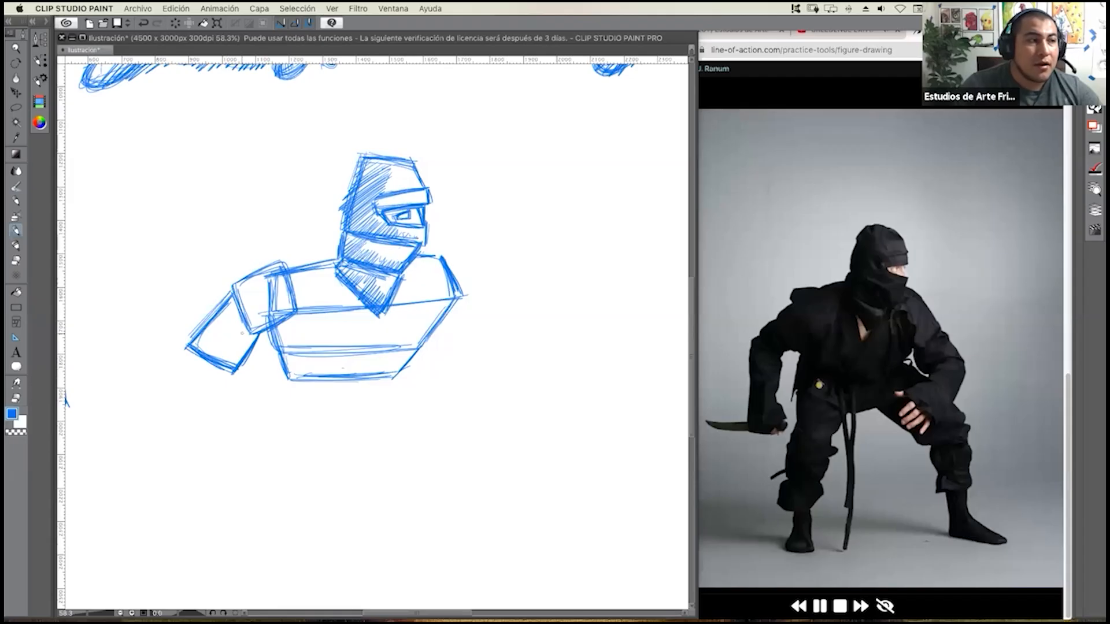
Reinforce the upper arm's inner and lower edges and add a small elbow box at its outer corner.
{"action": "left_click_drag", "start_coordinate": [259, 335], "coordinate": [241, 370]}
{"action": "mouse_move", "coordinate": [251, 354]}
{"action": "left_mouse_down"}
{"action": "mouse_move", "coordinate": [242, 368]}
{"action": "mouse_move", "coordinate": [227, 364]}
{"action": "left_mouse_up"}
{"action": "mouse_move", "coordinate": [226, 300]}
{"action": "left_mouse_down"}
{"action": "mouse_move", "coordinate": [198, 336]}
{"action": "mouse_move", "coordinate": [229, 378]}
{"action": "left_mouse_up"}
{"action": "mouse_move", "coordinate": [183, 348]}
{"action": "left_mouse_down"}
{"action": "mouse_move", "coordinate": [181, 370]}
{"action": "mouse_move", "coordinate": [200, 371]}
{"action": "mouse_move", "coordinate": [177, 369]}
{"action": "mouse_move", "coordinate": [204, 370]}
{"action": "left_mouse_up"}
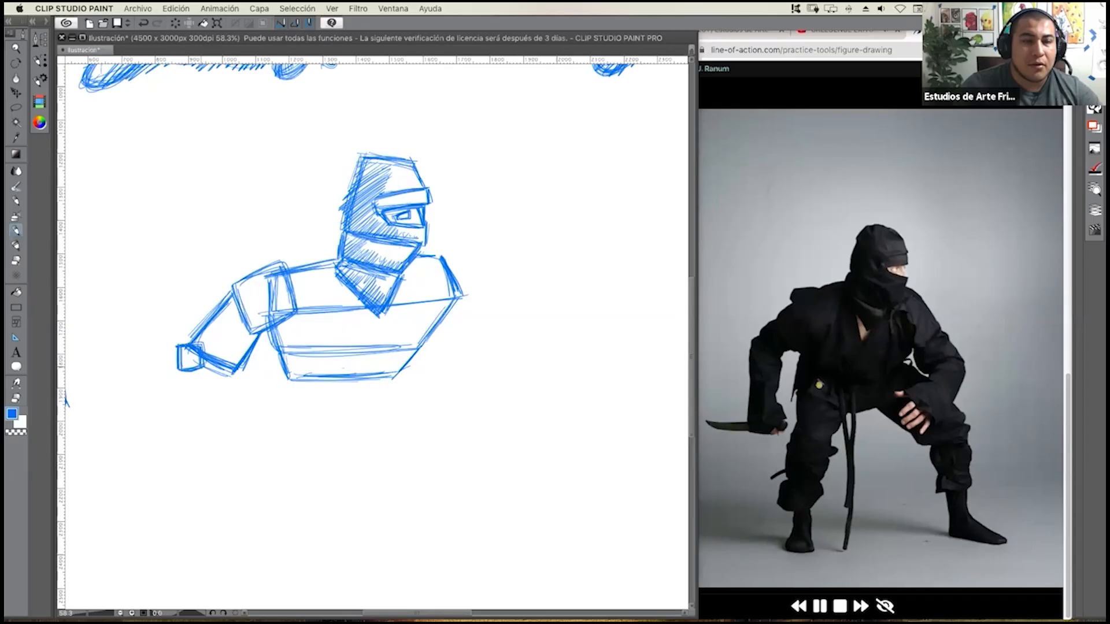
Draw the knife arm's forearm as a straight rectangle descending from the elbow, ending in a flared hand block.
{"action": "mouse_move", "coordinate": [185, 372]}
{"action": "left_mouse_down"}
{"action": "mouse_move", "coordinate": [191, 439]}
{"action": "mouse_move", "coordinate": [227, 437]}
{"action": "left_mouse_up"}
{"action": "left_click_drag", "start_coordinate": [237, 375], "coordinate": [232, 429]}
{"action": "left_click_drag", "start_coordinate": [186, 425], "coordinate": [216, 430]}
{"action": "mouse_move", "coordinate": [188, 372]}
{"action": "left_mouse_down"}
{"action": "mouse_move", "coordinate": [196, 431]}
{"action": "mouse_move", "coordinate": [201, 323]}
{"action": "mouse_move", "coordinate": [234, 376]}
{"action": "left_mouse_up"}
{"action": "mouse_move", "coordinate": [235, 322]}
{"action": "left_mouse_down"}
{"action": "mouse_move", "coordinate": [233, 376]}
{"action": "mouse_move", "coordinate": [186, 407]}
{"action": "left_mouse_up"}
{"action": "mouse_move", "coordinate": [187, 370]}
{"action": "left_mouse_down"}
{"action": "mouse_move", "coordinate": [186, 427]}
{"action": "mouse_move", "coordinate": [190, 405]}
{"action": "mouse_move", "coordinate": [215, 415]}
{"action": "mouse_move", "coordinate": [243, 399]}
{"action": "left_mouse_up"}
{"action": "mouse_move", "coordinate": [194, 381]}
{"action": "left_mouse_down"}
{"action": "mouse_move", "coordinate": [233, 380]}
{"action": "mouse_move", "coordinate": [190, 421]}
{"action": "mouse_move", "coordinate": [242, 399]}
{"action": "left_mouse_up"}
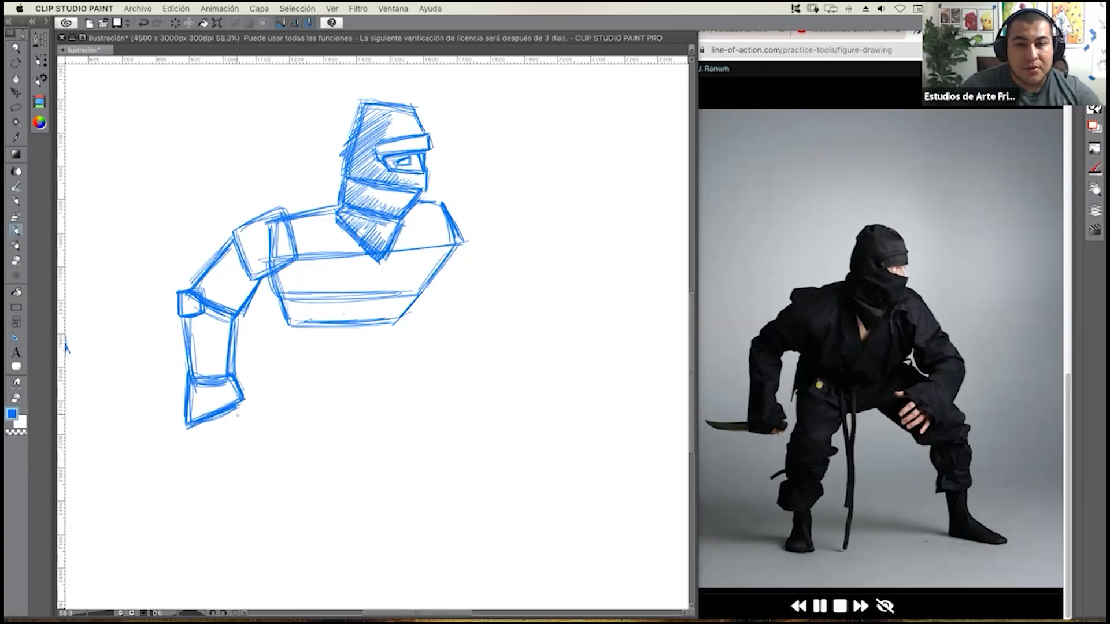
Build the fist with blocky fingers below the hand block, add the knife blade extending outward, and reinforce the back of the hand.
{"action": "mouse_move", "coordinate": [189, 432]}
{"action": "left_mouse_down"}
{"action": "mouse_move", "coordinate": [234, 434]}
{"action": "mouse_move", "coordinate": [256, 416]}
{"action": "mouse_move", "coordinate": [245, 438]}
{"action": "left_mouse_up"}
{"action": "left_click_drag", "start_coordinate": [243, 400], "coordinate": [256, 417]}
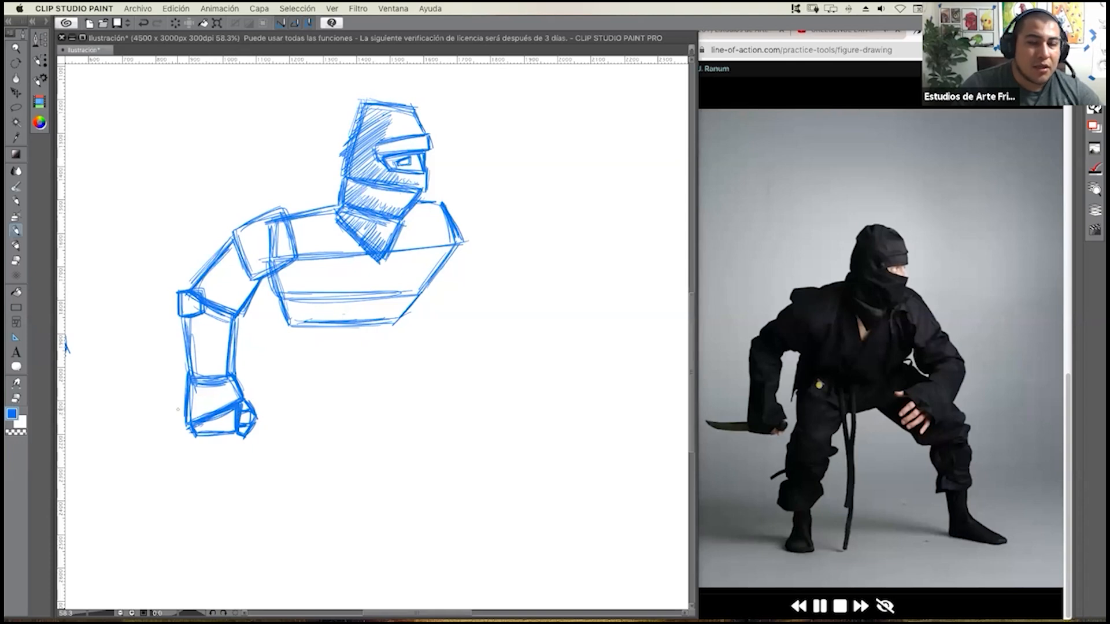
{"action": "mouse_move", "coordinate": [184, 412]}
{"action": "left_mouse_down"}
{"action": "mouse_move", "coordinate": [114, 409]}
{"action": "mouse_move", "coordinate": [139, 427]}
{"action": "mouse_move", "coordinate": [183, 429]}
{"action": "mouse_move", "coordinate": [133, 426]}
{"action": "mouse_move", "coordinate": [184, 426]}
{"action": "left_mouse_up"}
{"action": "mouse_move", "coordinate": [122, 408]}
{"action": "left_mouse_down"}
{"action": "mouse_move", "coordinate": [137, 426]}
{"action": "mouse_move", "coordinate": [137, 408]}
{"action": "mouse_move", "coordinate": [181, 404]}
{"action": "mouse_move", "coordinate": [132, 407]}
{"action": "mouse_move", "coordinate": [172, 409]}
{"action": "mouse_move", "coordinate": [129, 422]}
{"action": "left_mouse_up"}
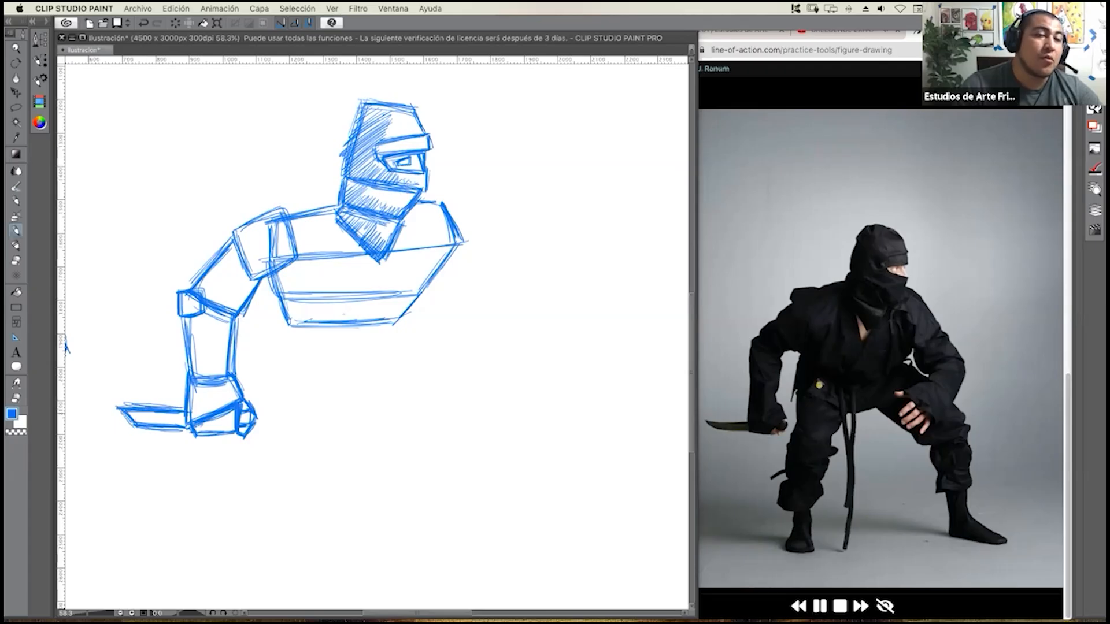
{"action": "left_click_drag", "start_coordinate": [236, 378], "coordinate": [246, 396]}
{"action": "left_click_drag", "start_coordinate": [241, 383], "coordinate": [250, 396]}
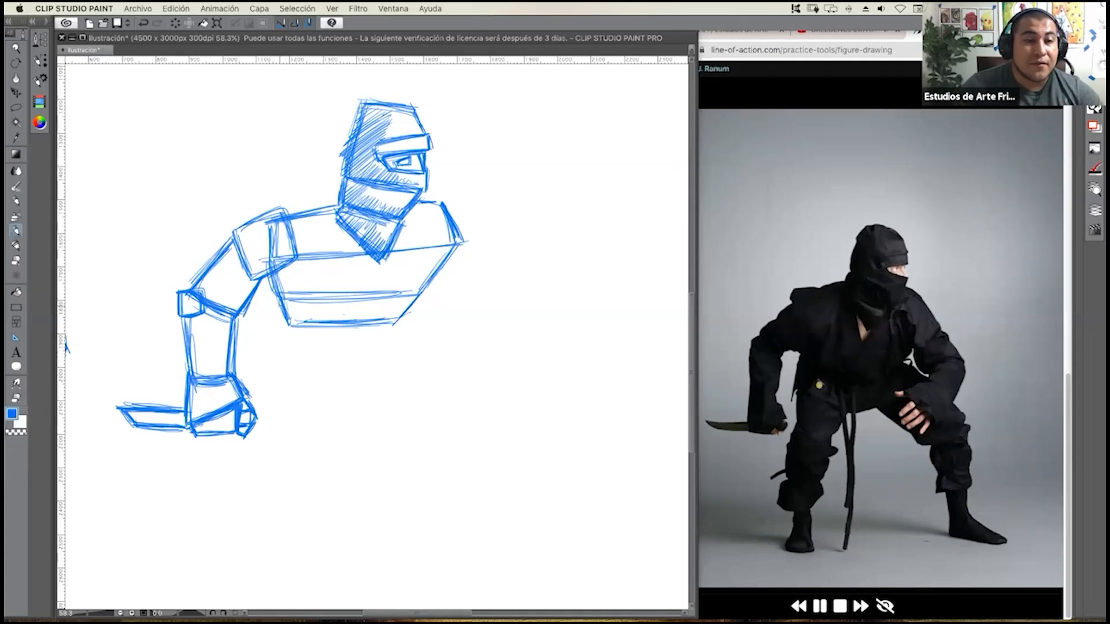
Reinforce the torso's waist lines and lower edge with extra straight strokes.
{"action": "left_click_drag", "start_coordinate": [276, 294], "coordinate": [396, 287]}
{"action": "mouse_move", "coordinate": [275, 296]}
{"action": "left_mouse_down"}
{"action": "mouse_move", "coordinate": [286, 320]}
{"action": "mouse_move", "coordinate": [305, 321]}
{"action": "left_mouse_up"}
{"action": "left_click_drag", "start_coordinate": [350, 330], "coordinate": [370, 331]}
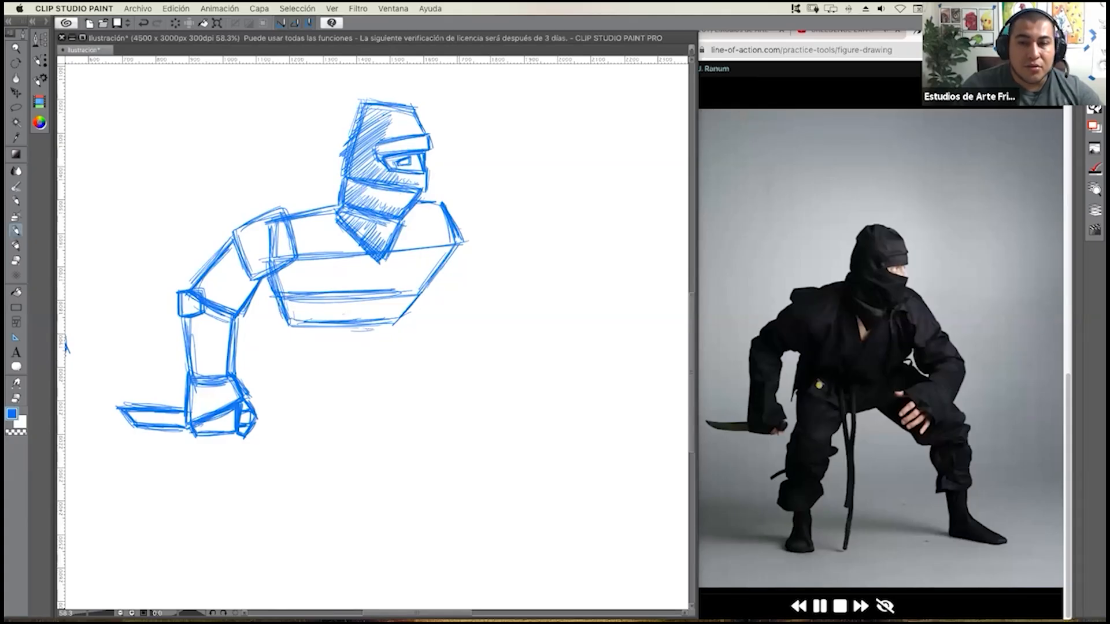
Draw an angular shoulder box for the free arm, overlapping the outer edge of the chest block.
{"action": "mouse_move", "coordinate": [435, 203]}
{"action": "left_mouse_down"}
{"action": "mouse_move", "coordinate": [429, 247]}
{"action": "mouse_move", "coordinate": [462, 263]}
{"action": "mouse_move", "coordinate": [451, 207]}
{"action": "mouse_move", "coordinate": [476, 224]}
{"action": "mouse_move", "coordinate": [462, 263]}
{"action": "left_mouse_up"}
{"action": "left_click_drag", "start_coordinate": [430, 243], "coordinate": [452, 257]}
{"action": "mouse_move", "coordinate": [436, 202]}
{"action": "left_mouse_down"}
{"action": "mouse_move", "coordinate": [428, 240]}
{"action": "mouse_move", "coordinate": [474, 220]}
{"action": "mouse_move", "coordinate": [458, 280]}
{"action": "mouse_move", "coordinate": [477, 311]}
{"action": "left_mouse_up"}
Draw the free arm's upper arm as a rectangle slanting outward from the shoulder, with a small square elbow box.
{"action": "mouse_move", "coordinate": [448, 258]}
{"action": "left_mouse_down"}
{"action": "mouse_move", "coordinate": [480, 313]}
{"action": "mouse_move", "coordinate": [522, 299]}
{"action": "left_mouse_up"}
{"action": "left_click_drag", "start_coordinate": [520, 292], "coordinate": [522, 304]}
{"action": "mouse_move", "coordinate": [481, 238]}
{"action": "left_mouse_down"}
{"action": "mouse_move", "coordinate": [520, 301]}
{"action": "mouse_move", "coordinate": [491, 264]}
{"action": "left_mouse_up"}
{"action": "left_click_drag", "start_coordinate": [464, 317], "coordinate": [514, 298]}
{"action": "mouse_move", "coordinate": [448, 257]}
{"action": "left_mouse_down"}
{"action": "mouse_move", "coordinate": [471, 313]}
{"action": "mouse_move", "coordinate": [528, 320]}
{"action": "mouse_move", "coordinate": [510, 318]}
{"action": "left_mouse_up"}
Draw the free arm's forearm as a tilted block running from the elbow box back inward and down.
{"action": "mouse_move", "coordinate": [510, 318]}
{"action": "left_mouse_down"}
{"action": "mouse_move", "coordinate": [528, 318]}
{"action": "mouse_move", "coordinate": [454, 333]}
{"action": "left_mouse_up"}
{"action": "mouse_move", "coordinate": [497, 299]}
{"action": "left_mouse_down"}
{"action": "mouse_move", "coordinate": [445, 345]}
{"action": "mouse_move", "coordinate": [484, 378]}
{"action": "left_mouse_up"}
{"action": "left_click_drag", "start_coordinate": [453, 344], "coordinate": [486, 383]}
{"action": "left_click_drag", "start_coordinate": [524, 324], "coordinate": [490, 387]}
{"action": "left_click_drag", "start_coordinate": [448, 335], "coordinate": [489, 387]}
{"action": "left_click_drag", "start_coordinate": [527, 327], "coordinate": [484, 385]}
{"action": "left_click_drag", "start_coordinate": [531, 327], "coordinate": [485, 378]}
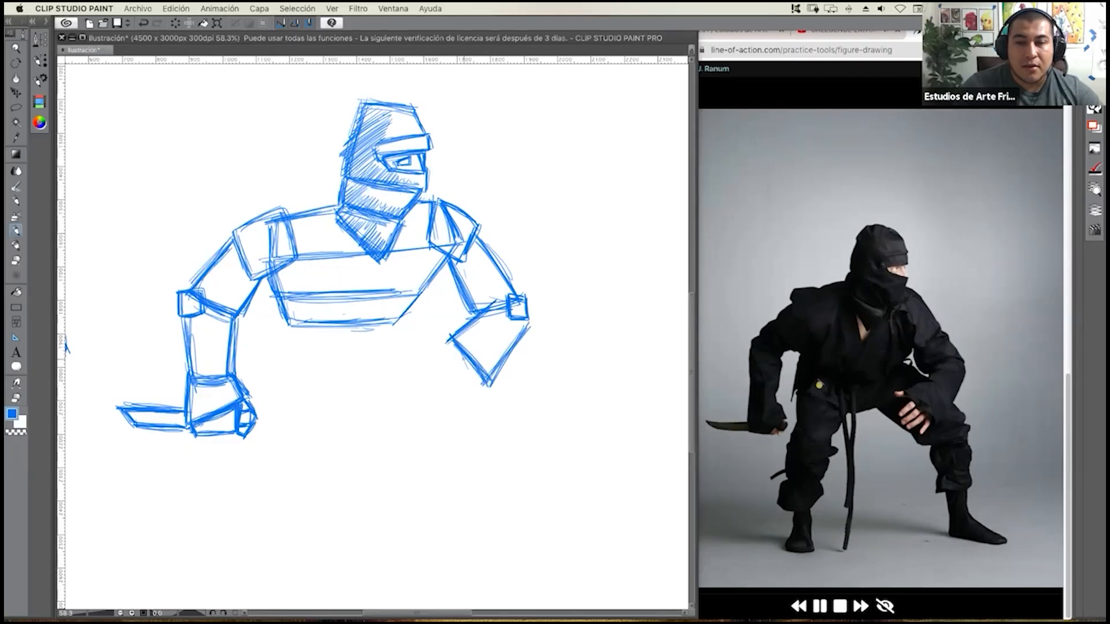
Draw the free hand as a tilted block at the wrist, with a rectangular thumb and the start of the first finger.
{"action": "mouse_move", "coordinate": [450, 339]}
{"action": "left_mouse_down"}
{"action": "mouse_move", "coordinate": [419, 354]}
{"action": "mouse_move", "coordinate": [453, 394]}
{"action": "left_mouse_up"}
{"action": "mouse_move", "coordinate": [415, 358]}
{"action": "left_mouse_down"}
{"action": "mouse_move", "coordinate": [456, 407]}
{"action": "mouse_move", "coordinate": [481, 386]}
{"action": "mouse_move", "coordinate": [467, 409]}
{"action": "left_mouse_up"}
{"action": "left_click_drag", "start_coordinate": [462, 385], "coordinate": [444, 405]}
{"action": "mouse_move", "coordinate": [438, 346]}
{"action": "left_mouse_down"}
{"action": "mouse_move", "coordinate": [419, 354]}
{"action": "mouse_move", "coordinate": [463, 415]}
{"action": "mouse_move", "coordinate": [487, 394]}
{"action": "left_mouse_up"}
{"action": "left_click_drag", "start_coordinate": [490, 382], "coordinate": [473, 411]}
{"action": "mouse_move", "coordinate": [417, 356]}
{"action": "left_mouse_down"}
{"action": "mouse_move", "coordinate": [395, 361]}
{"action": "mouse_move", "coordinate": [397, 373]}
{"action": "mouse_move", "coordinate": [421, 369]}
{"action": "mouse_move", "coordinate": [398, 376]}
{"action": "left_mouse_up"}
{"action": "mouse_move", "coordinate": [399, 376]}
{"action": "left_mouse_down"}
{"action": "mouse_move", "coordinate": [425, 374]}
{"action": "mouse_move", "coordinate": [415, 399]}
{"action": "left_mouse_up"}
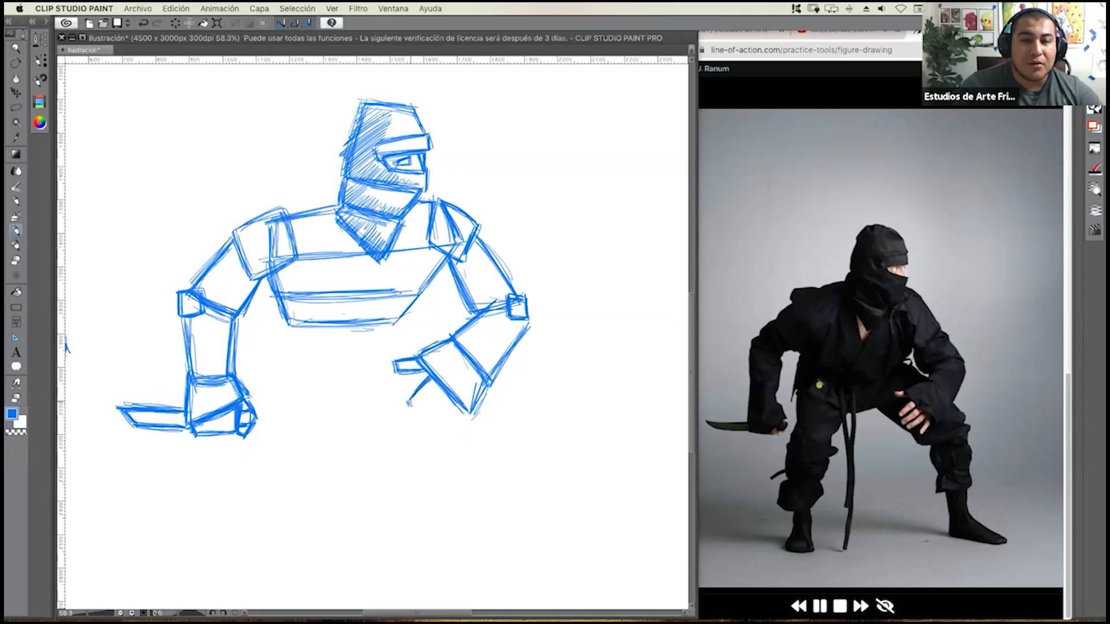
Draw the free hand's narrow, straight-edged fingers fanning downward from the palm block.
{"action": "mouse_move", "coordinate": [428, 396]}
{"action": "left_mouse_down"}
{"action": "mouse_move", "coordinate": [439, 387]}
{"action": "mouse_move", "coordinate": [413, 408]}
{"action": "mouse_move", "coordinate": [423, 427]}
{"action": "left_mouse_up"}
{"action": "left_click_drag", "start_coordinate": [448, 397], "coordinate": [431, 429]}
{"action": "mouse_move", "coordinate": [449, 402]}
{"action": "left_mouse_down"}
{"action": "mouse_move", "coordinate": [428, 434]}
{"action": "mouse_move", "coordinate": [437, 437]}
{"action": "left_mouse_up"}
{"action": "mouse_move", "coordinate": [453, 413]}
{"action": "left_mouse_down"}
{"action": "mouse_move", "coordinate": [434, 439]}
{"action": "mouse_move", "coordinate": [461, 433]}
{"action": "left_mouse_up"}
{"action": "left_click_drag", "start_coordinate": [467, 417], "coordinate": [448, 438]}
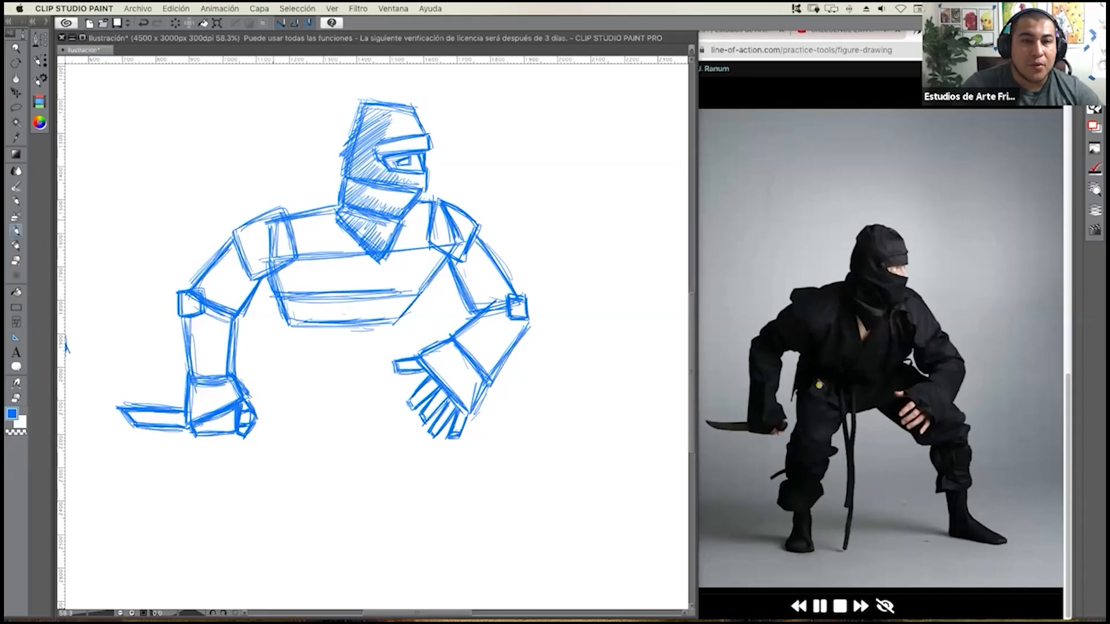
Hatch the chest beside the neck and draw a small triangular neckline opening below the mask.
{"action": "mouse_move", "coordinate": [298, 225]}
{"action": "left_mouse_down"}
{"action": "mouse_move", "coordinate": [337, 201]}
{"action": "mouse_move", "coordinate": [334, 215]}
{"action": "left_mouse_up"}
{"action": "left_click_drag", "start_coordinate": [310, 252], "coordinate": [340, 228]}
{"action": "mouse_move", "coordinate": [310, 273]}
{"action": "left_mouse_down"}
{"action": "mouse_move", "coordinate": [341, 237]}
{"action": "mouse_move", "coordinate": [327, 277]}
{"action": "mouse_move", "coordinate": [358, 282]}
{"action": "left_mouse_up"}
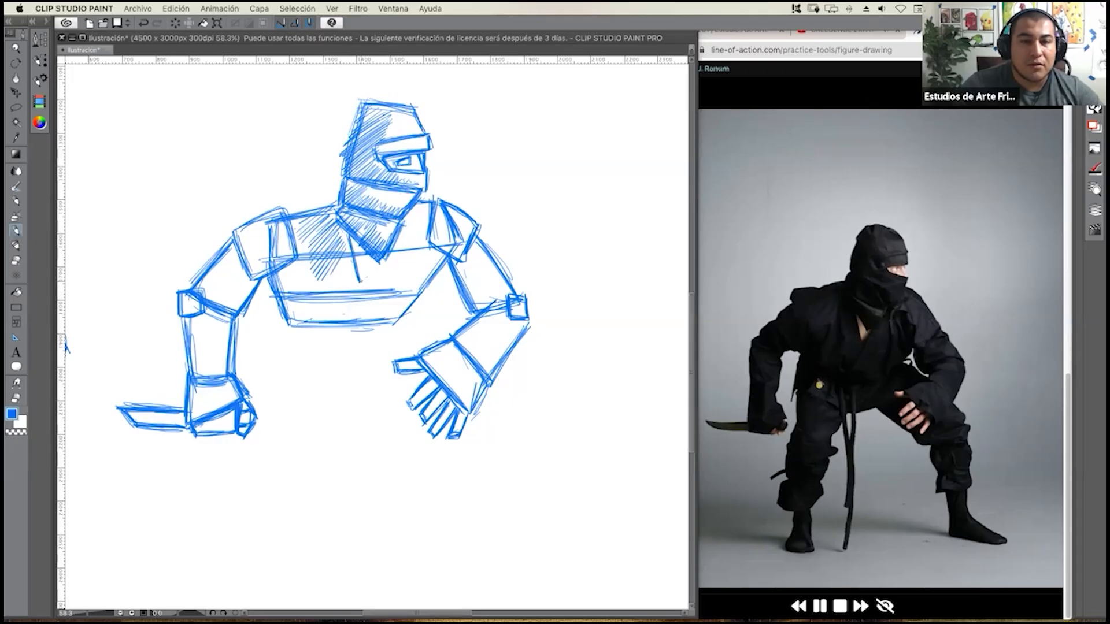
{"action": "left_click_drag", "start_coordinate": [361, 283], "coordinate": [391, 259]}
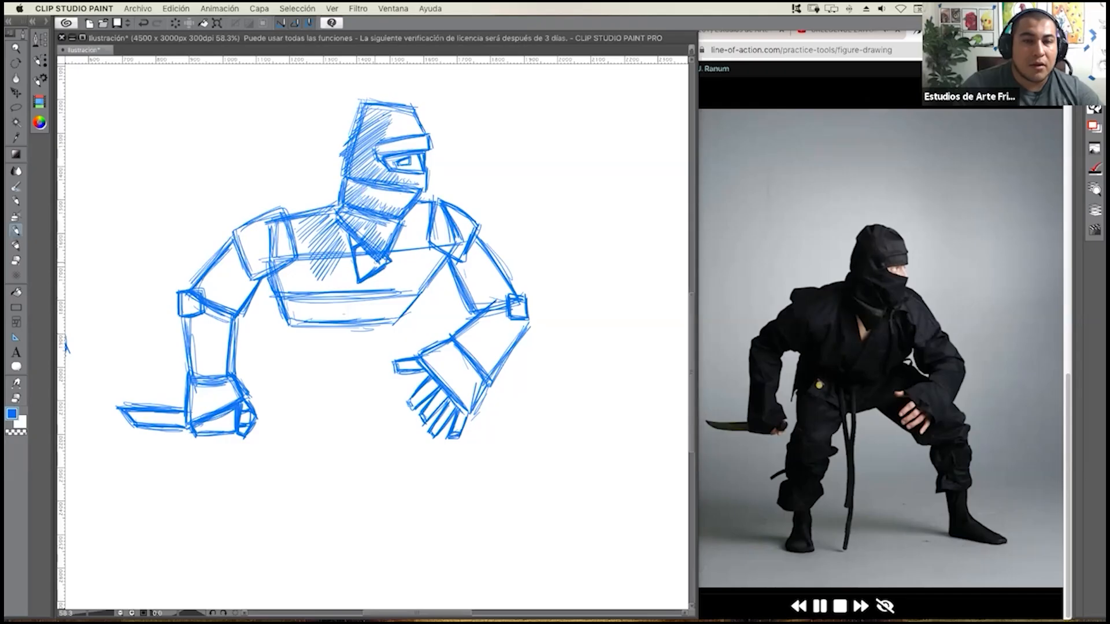
Shade the torso with diagonal hatching from beside the neckline down across the waist bands.
{"action": "left_click_drag", "start_coordinate": [350, 247], "coordinate": [317, 282]}
{"action": "left_click_drag", "start_coordinate": [351, 249], "coordinate": [320, 287]}
{"action": "left_click_drag", "start_coordinate": [351, 254], "coordinate": [326, 288]}
{"action": "left_click_drag", "start_coordinate": [354, 261], "coordinate": [320, 304]}
{"action": "left_click_drag", "start_coordinate": [353, 271], "coordinate": [317, 312]}
{"action": "mouse_move", "coordinate": [320, 263]}
{"action": "left_mouse_down"}
{"action": "mouse_move", "coordinate": [289, 287]}
{"action": "mouse_move", "coordinate": [297, 291]}
{"action": "left_mouse_up"}
{"action": "left_click_drag", "start_coordinate": [343, 259], "coordinate": [294, 311]}
{"action": "left_click_drag", "start_coordinate": [341, 272], "coordinate": [301, 322]}
{"action": "left_click_drag", "start_coordinate": [359, 272], "coordinate": [307, 323]}
{"action": "mouse_move", "coordinate": [368, 279]}
{"action": "left_mouse_down"}
{"action": "mouse_move", "coordinate": [314, 323]}
{"action": "mouse_move", "coordinate": [334, 311]}
{"action": "left_mouse_up"}
{"action": "left_click_drag", "start_coordinate": [357, 292], "coordinate": [323, 320]}
{"action": "left_click_drag", "start_coordinate": [387, 266], "coordinate": [328, 325]}
{"action": "mouse_move", "coordinate": [396, 265]}
{"action": "left_mouse_down"}
{"action": "mouse_move", "coordinate": [334, 322]}
{"action": "mouse_move", "coordinate": [346, 326]}
{"action": "left_mouse_up"}
{"action": "left_click_drag", "start_coordinate": [417, 264], "coordinate": [349, 332]}
{"action": "mouse_move", "coordinate": [420, 272]}
{"action": "left_mouse_down"}
{"action": "mouse_move", "coordinate": [355, 329]}
{"action": "mouse_move", "coordinate": [386, 325]}
{"action": "left_mouse_up"}
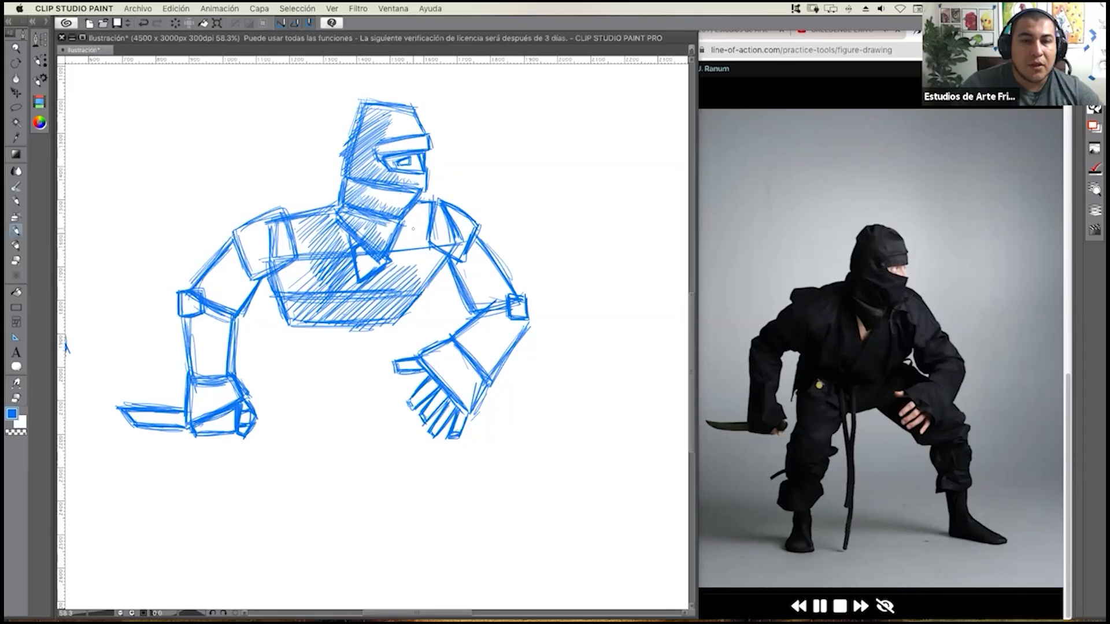
Extend the diagonal hatching over the chest area next to the free arm's shoulder.
{"action": "left_click_drag", "start_coordinate": [434, 237], "coordinate": [402, 263]}
{"action": "left_click_drag", "start_coordinate": [428, 248], "coordinate": [405, 275]}
{"action": "left_click_drag", "start_coordinate": [434, 249], "coordinate": [407, 282]}
{"action": "left_click_drag", "start_coordinate": [438, 251], "coordinate": [416, 284]}
{"action": "left_click_drag", "start_coordinate": [448, 252], "coordinate": [420, 284]}
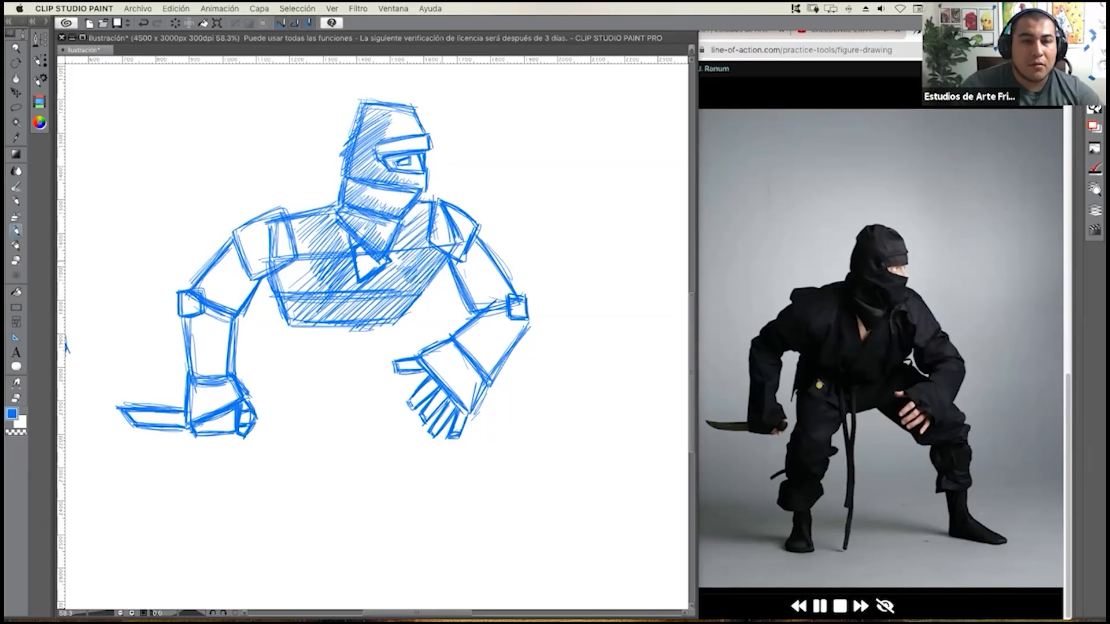
Hatch the knife arm's shoulder box with short diagonal strokes.
{"action": "left_click_drag", "start_coordinate": [258, 222], "coordinate": [234, 241]}
{"action": "left_click_drag", "start_coordinate": [262, 224], "coordinate": [241, 238]}
{"action": "left_click_drag", "start_coordinate": [252, 234], "coordinate": [238, 254]}
{"action": "left_click_drag", "start_coordinate": [259, 239], "coordinate": [238, 260]}
{"action": "left_click_drag", "start_coordinate": [262, 235], "coordinate": [244, 259]}
{"action": "left_click_drag", "start_coordinate": [268, 246], "coordinate": [248, 276]}
{"action": "left_click_drag", "start_coordinate": [276, 251], "coordinate": [249, 281]}
{"action": "left_click_drag", "start_coordinate": [283, 257], "coordinate": [260, 286]}
{"action": "left_click_drag", "start_coordinate": [291, 263], "coordinate": [266, 288]}
{"action": "left_click_drag", "start_coordinate": [295, 274], "coordinate": [277, 290]}
{"action": "left_click_drag", "start_coordinate": [290, 282], "coordinate": [278, 291]}
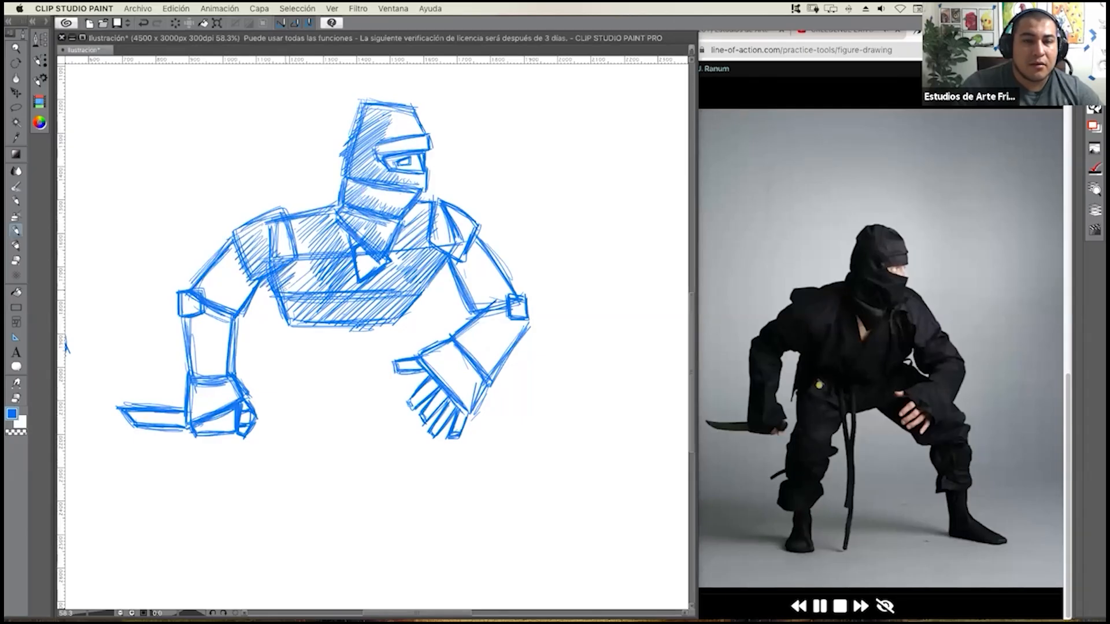
Hatch the knife arm's upper arm, forearm and fist, continuing along the knife blade.
{"action": "left_click_drag", "start_coordinate": [220, 263], "coordinate": [198, 288]}
{"action": "mouse_move", "coordinate": [227, 263]}
{"action": "left_mouse_down"}
{"action": "mouse_move", "coordinate": [202, 291]}
{"action": "mouse_move", "coordinate": [231, 308]}
{"action": "left_mouse_up"}
{"action": "mouse_move", "coordinate": [251, 281]}
{"action": "left_mouse_down"}
{"action": "mouse_move", "coordinate": [236, 310]}
{"action": "mouse_move", "coordinate": [190, 327]}
{"action": "mouse_move", "coordinate": [183, 349]}
{"action": "left_mouse_up"}
{"action": "mouse_move", "coordinate": [212, 315]}
{"action": "left_mouse_down"}
{"action": "mouse_move", "coordinate": [186, 357]}
{"action": "mouse_move", "coordinate": [192, 375]}
{"action": "mouse_move", "coordinate": [211, 373]}
{"action": "mouse_move", "coordinate": [188, 395]}
{"action": "left_mouse_up"}
{"action": "mouse_move", "coordinate": [208, 376]}
{"action": "left_mouse_down"}
{"action": "mouse_move", "coordinate": [190, 402]}
{"action": "mouse_move", "coordinate": [190, 424]}
{"action": "mouse_move", "coordinate": [198, 419]}
{"action": "left_mouse_up"}
{"action": "left_click_drag", "start_coordinate": [195, 423], "coordinate": [232, 423]}
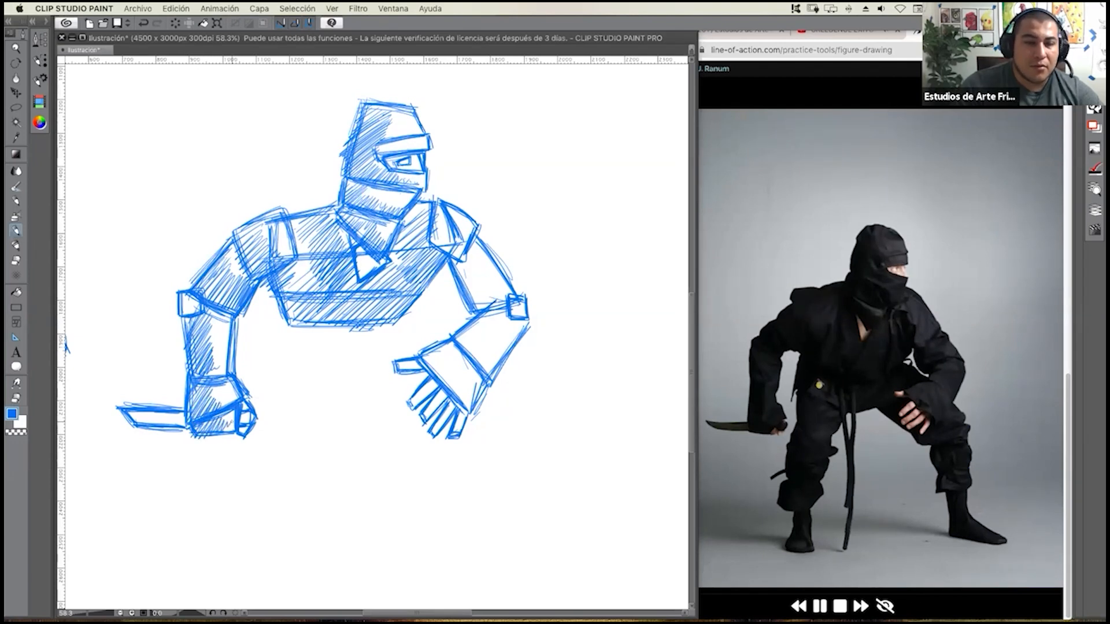
{"action": "left_click_drag", "start_coordinate": [138, 417], "coordinate": [186, 424]}
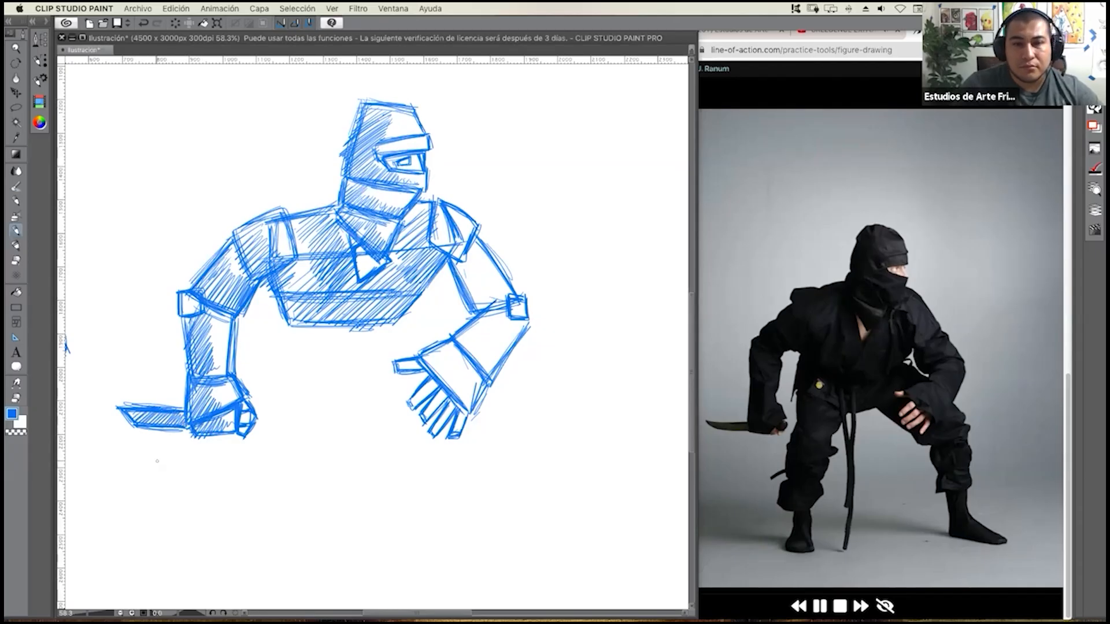
Shade the free arm with hatching from the shoulder through the upper arm and forearm to the hand block.
{"action": "mouse_move", "coordinate": [428, 217]}
{"action": "left_mouse_down"}
{"action": "mouse_move", "coordinate": [442, 242]}
{"action": "mouse_move", "coordinate": [447, 225]}
{"action": "mouse_move", "coordinate": [449, 253]}
{"action": "mouse_move", "coordinate": [452, 237]}
{"action": "mouse_move", "coordinate": [496, 309]}
{"action": "mouse_move", "coordinate": [464, 332]}
{"action": "left_mouse_up"}
{"action": "left_click_drag", "start_coordinate": [497, 309], "coordinate": [456, 340]}
{"action": "mouse_move", "coordinate": [489, 321]}
{"action": "left_mouse_down"}
{"action": "mouse_move", "coordinate": [459, 342]}
{"action": "mouse_move", "coordinate": [456, 399]}
{"action": "left_mouse_up"}
{"action": "left_click_drag", "start_coordinate": [467, 370], "coordinate": [465, 418]}
{"action": "mouse_move", "coordinate": [474, 364]}
{"action": "left_mouse_down"}
{"action": "mouse_move", "coordinate": [469, 418]}
{"action": "mouse_move", "coordinate": [473, 406]}
{"action": "left_mouse_up"}
{"action": "left_click_drag", "start_coordinate": [489, 345], "coordinate": [481, 383]}
{"action": "mouse_move", "coordinate": [491, 344]}
{"action": "left_mouse_down"}
{"action": "mouse_move", "coordinate": [487, 372]}
{"action": "mouse_move", "coordinate": [491, 353]}
{"action": "left_mouse_up"}
{"action": "left_click_drag", "start_coordinate": [501, 332], "coordinate": [498, 357]}
{"action": "left_click_drag", "start_coordinate": [509, 327], "coordinate": [507, 346]}
{"action": "left_click_drag", "start_coordinate": [516, 325], "coordinate": [516, 341]}
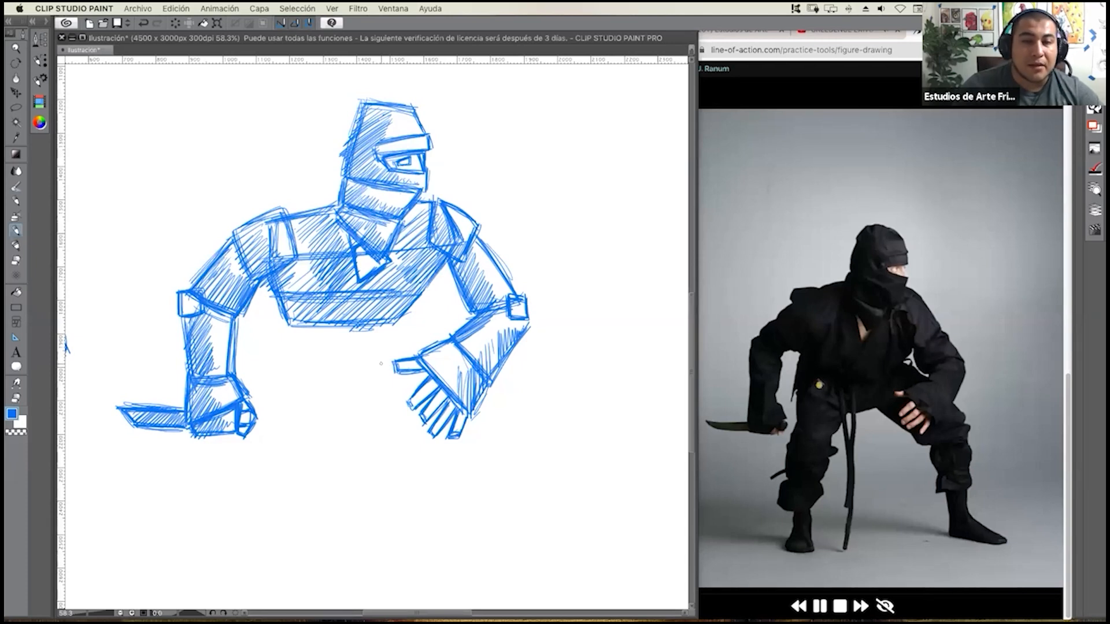
Draw the hip block below the waist as a flared, straight-edged jacket skirt with a slanted hem, and reinforce its edges.
{"action": "mouse_move", "coordinate": [276, 307]}
{"action": "left_mouse_down"}
{"action": "mouse_move", "coordinate": [264, 374]}
{"action": "mouse_move", "coordinate": [357, 372]}
{"action": "left_mouse_up"}
{"action": "left_click_drag", "start_coordinate": [280, 377], "coordinate": [396, 361]}
{"action": "left_click_drag", "start_coordinate": [406, 318], "coordinate": [420, 352]}
{"action": "left_click_drag", "start_coordinate": [355, 368], "coordinate": [407, 351]}
{"action": "left_click_drag", "start_coordinate": [388, 360], "coordinate": [415, 349]}
{"action": "left_click_drag", "start_coordinate": [346, 368], "coordinate": [421, 352]}
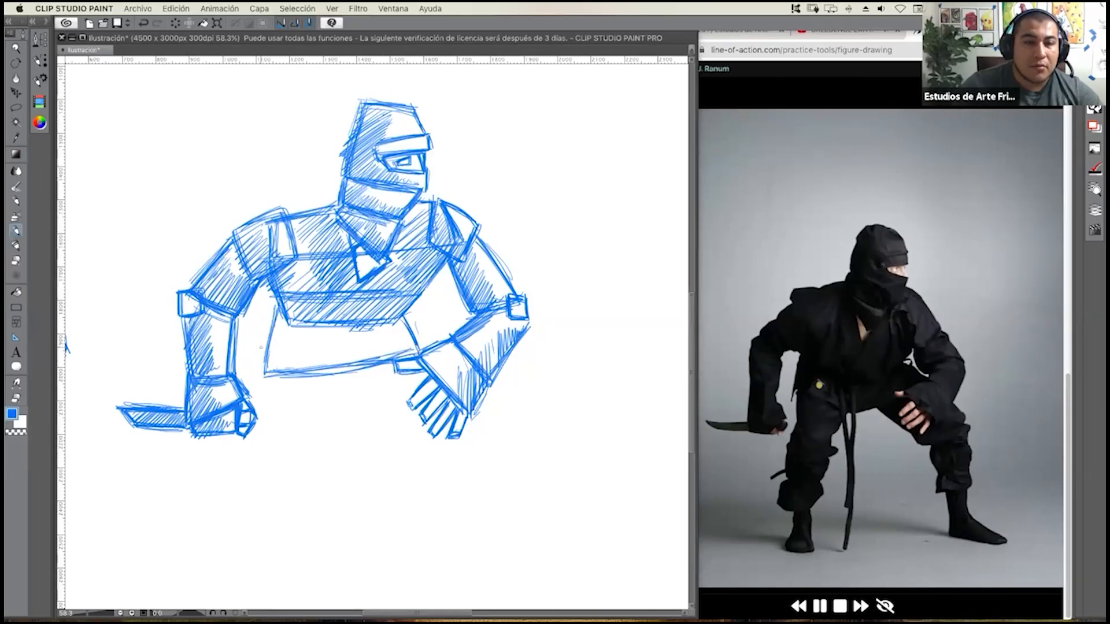
{"action": "mouse_move", "coordinate": [276, 319]}
{"action": "left_mouse_down"}
{"action": "mouse_move", "coordinate": [259, 385]}
{"action": "mouse_move", "coordinate": [395, 354]}
{"action": "left_mouse_up"}
{"action": "left_click_drag", "start_coordinate": [408, 343], "coordinate": [400, 326]}
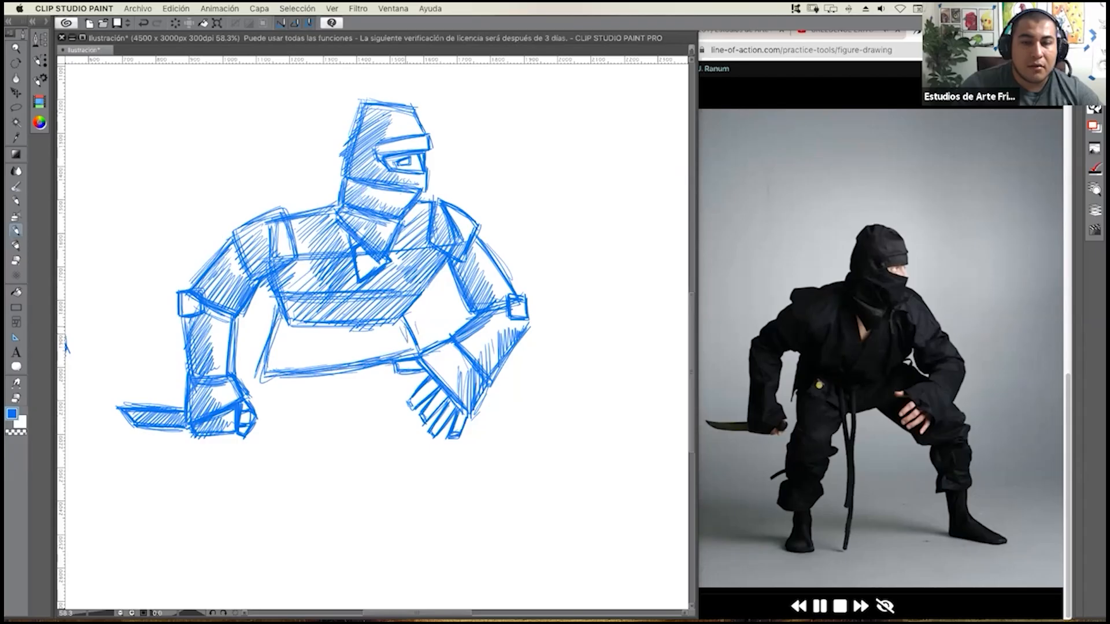
Draw the thigh below the hip block on the knife side as a tapered box, with a square knee box at its end.
{"action": "left_click_drag", "start_coordinate": [268, 377], "coordinate": [265, 425]}
{"action": "left_click_drag", "start_coordinate": [327, 383], "coordinate": [312, 425]}
{"action": "mouse_move", "coordinate": [268, 377]}
{"action": "left_mouse_down"}
{"action": "mouse_move", "coordinate": [270, 434]}
{"action": "mouse_move", "coordinate": [314, 431]}
{"action": "mouse_move", "coordinate": [268, 458]}
{"action": "left_mouse_up"}
{"action": "mouse_move", "coordinate": [270, 421]}
{"action": "left_mouse_down"}
{"action": "mouse_move", "coordinate": [269, 461]}
{"action": "mouse_move", "coordinate": [309, 454]}
{"action": "left_mouse_up"}
{"action": "mouse_move", "coordinate": [307, 421]}
{"action": "left_mouse_down"}
{"action": "mouse_move", "coordinate": [302, 460]}
{"action": "mouse_move", "coordinate": [278, 415]}
{"action": "mouse_move", "coordinate": [273, 454]}
{"action": "mouse_move", "coordinate": [306, 455]}
{"action": "mouse_move", "coordinate": [275, 423]}
{"action": "mouse_move", "coordinate": [269, 455]}
{"action": "mouse_move", "coordinate": [299, 457]}
{"action": "left_mouse_up"}
{"action": "left_click_drag", "start_coordinate": [294, 457], "coordinate": [274, 456]}
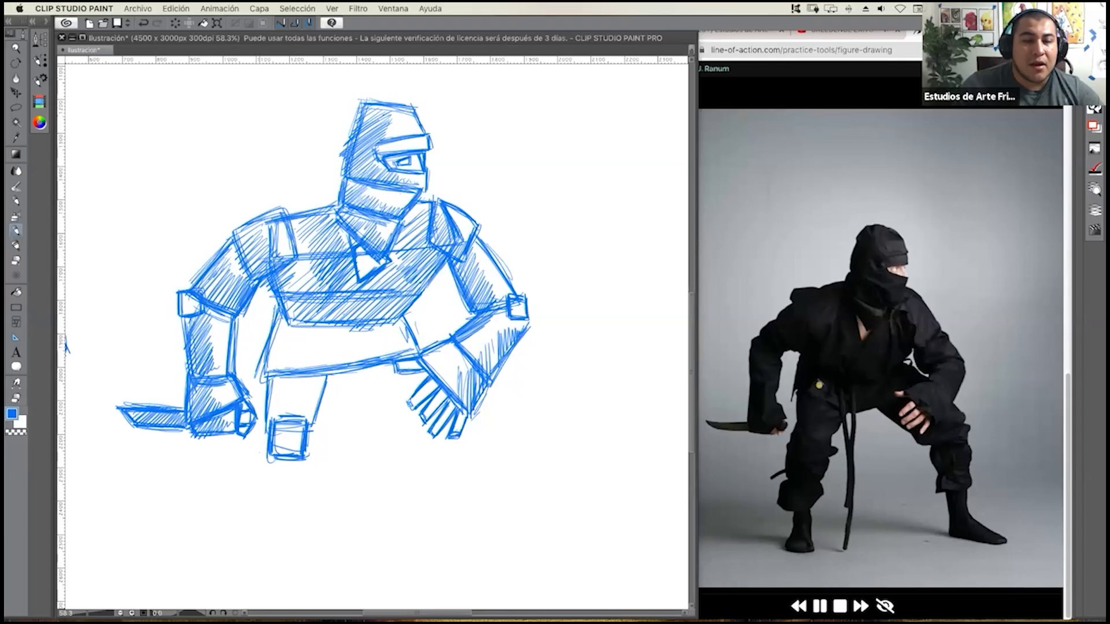
Draw the lower leg as a slightly flared box below the knee and reinforce its sides.
{"action": "left_click_drag", "start_coordinate": [262, 432], "coordinate": [249, 498]}
{"action": "left_click_drag", "start_coordinate": [258, 447], "coordinate": [246, 515]}
{"action": "left_click_drag", "start_coordinate": [250, 476], "coordinate": [248, 519]}
{"action": "left_click_drag", "start_coordinate": [262, 444], "coordinate": [256, 465]}
{"action": "left_click_drag", "start_coordinate": [253, 515], "coordinate": [316, 507]}
{"action": "left_click_drag", "start_coordinate": [314, 440], "coordinate": [313, 512]}
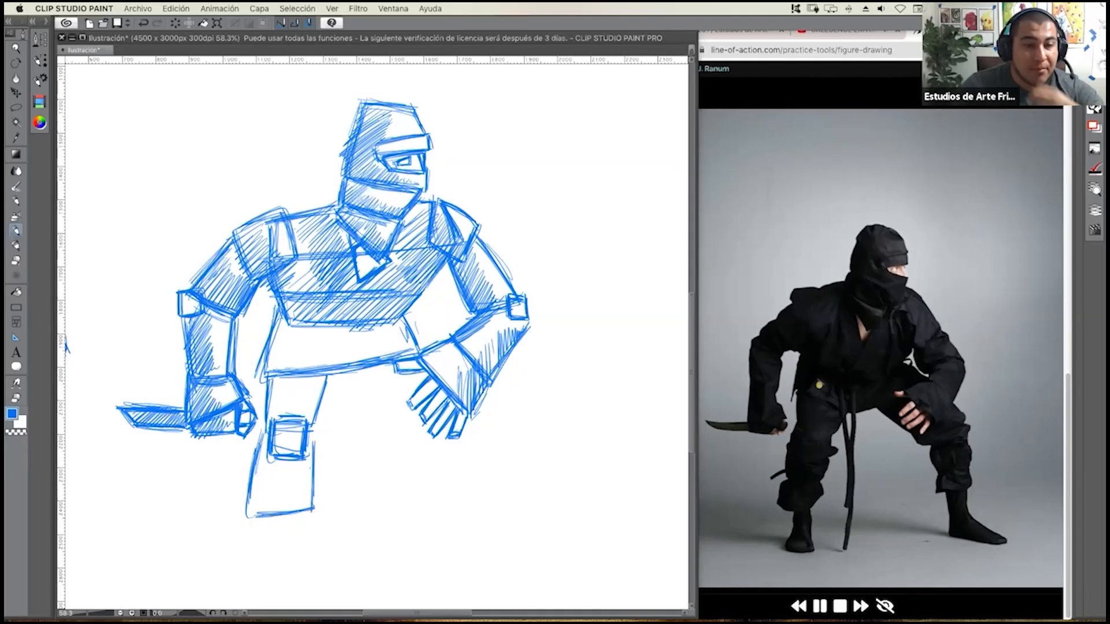
{"action": "left_click_drag", "start_coordinate": [313, 437], "coordinate": [311, 502]}
{"action": "left_click_drag", "start_coordinate": [314, 435], "coordinate": [315, 504]}
Add a wide, four-sided pointed trouser cuff at the base of the lower leg.
{"action": "mouse_move", "coordinate": [260, 435]}
{"action": "left_mouse_down"}
{"action": "mouse_move", "coordinate": [237, 546]}
{"action": "mouse_move", "coordinate": [276, 562]}
{"action": "mouse_move", "coordinate": [319, 525]}
{"action": "mouse_move", "coordinate": [270, 502]}
{"action": "mouse_move", "coordinate": [318, 524]}
{"action": "mouse_move", "coordinate": [239, 541]}
{"action": "left_mouse_up"}
{"action": "mouse_move", "coordinate": [267, 499]}
{"action": "left_mouse_down"}
{"action": "mouse_move", "coordinate": [237, 542]}
{"action": "mouse_move", "coordinate": [271, 563]}
{"action": "mouse_move", "coordinate": [318, 523]}
{"action": "left_mouse_up"}
{"action": "left_click_drag", "start_coordinate": [315, 522], "coordinate": [295, 540]}
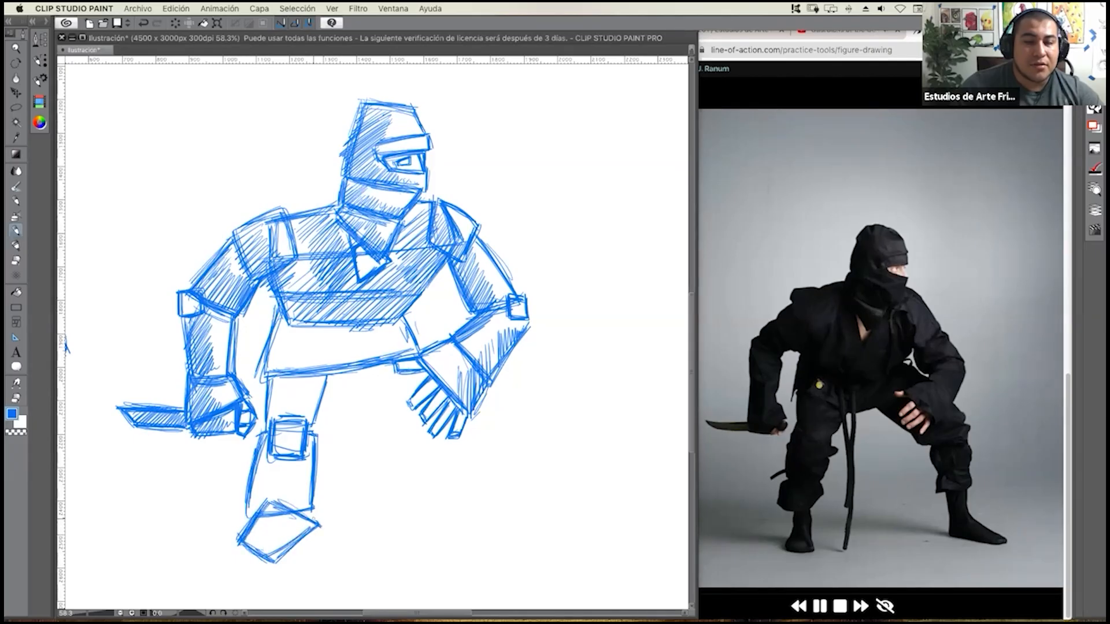
{"action": "left_click_drag", "start_coordinate": [291, 448], "coordinate": [293, 423]}
Draw a small diamond-shaped ankle box below the cuff and a triangular, flat-bottomed foot beneath it.
{"action": "mouse_move", "coordinate": [268, 528]}
{"action": "left_mouse_down"}
{"action": "mouse_move", "coordinate": [269, 553]}
{"action": "mouse_move", "coordinate": [271, 543]}
{"action": "left_mouse_up"}
{"action": "mouse_move", "coordinate": [277, 521]}
{"action": "left_mouse_down"}
{"action": "mouse_move", "coordinate": [261, 545]}
{"action": "mouse_move", "coordinate": [280, 558]}
{"action": "mouse_move", "coordinate": [301, 544]}
{"action": "mouse_move", "coordinate": [288, 544]}
{"action": "left_mouse_up"}
{"action": "mouse_move", "coordinate": [304, 539]}
{"action": "left_mouse_down"}
{"action": "mouse_move", "coordinate": [293, 554]}
{"action": "mouse_move", "coordinate": [261, 545]}
{"action": "mouse_move", "coordinate": [282, 561]}
{"action": "left_mouse_up"}
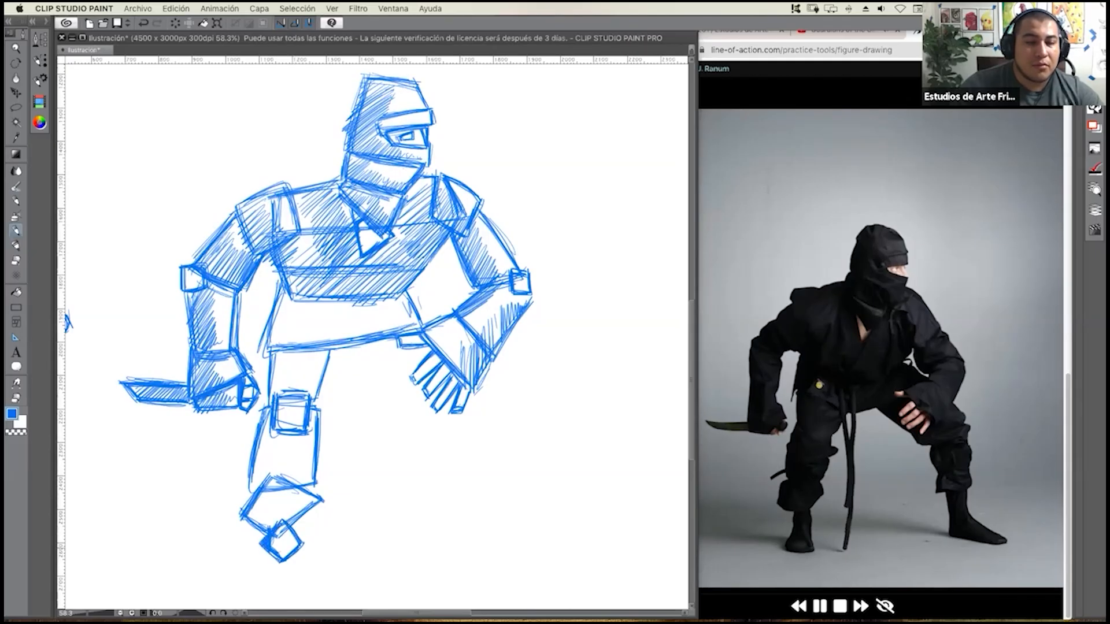
{"action": "mouse_move", "coordinate": [285, 522]}
{"action": "left_mouse_down"}
{"action": "mouse_move", "coordinate": [301, 541]}
{"action": "mouse_move", "coordinate": [279, 485]}
{"action": "mouse_move", "coordinate": [251, 562]}
{"action": "mouse_move", "coordinate": [301, 571]}
{"action": "mouse_move", "coordinate": [317, 561]}
{"action": "mouse_move", "coordinate": [317, 572]}
{"action": "mouse_move", "coordinate": [301, 573]}
{"action": "left_mouse_up"}
{"action": "left_click_drag", "start_coordinate": [266, 538], "coordinate": [250, 569]}
{"action": "left_click_drag", "start_coordinate": [279, 519], "coordinate": [250, 571]}
{"action": "mouse_move", "coordinate": [265, 547]}
{"action": "left_mouse_down"}
{"action": "mouse_move", "coordinate": [256, 571]}
{"action": "mouse_move", "coordinate": [288, 568]}
{"action": "mouse_move", "coordinate": [249, 573]}
{"action": "mouse_move", "coordinate": [312, 574]}
{"action": "left_mouse_up"}
{"action": "left_click_drag", "start_coordinate": [302, 521], "coordinate": [317, 573]}
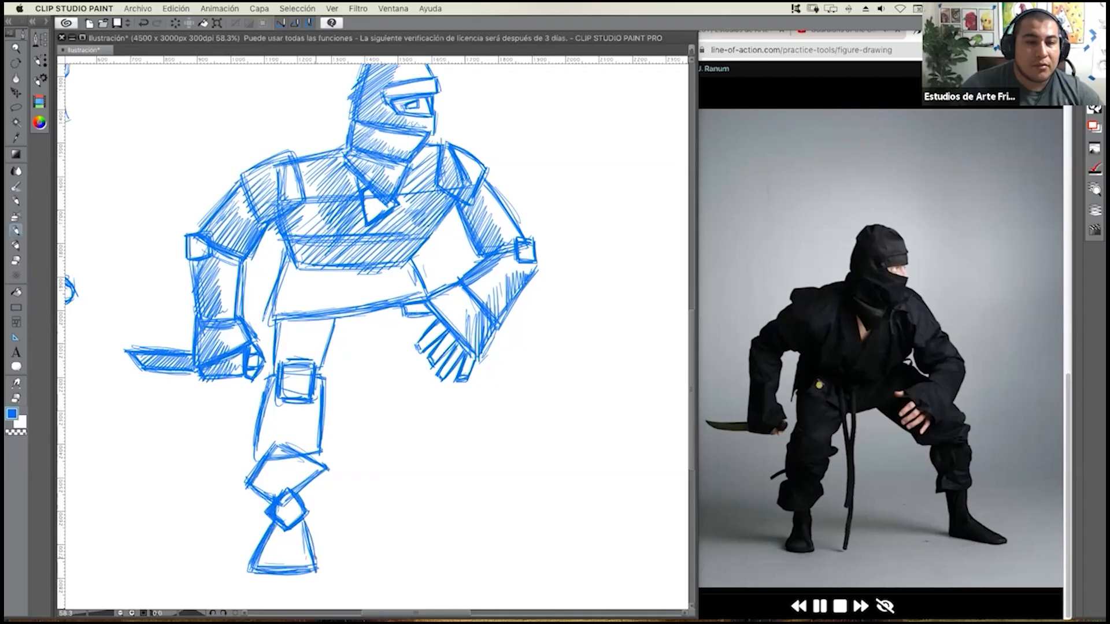
Shade the outer side of the finished leg with diagonal hatching from the hip down through the thigh, shin, cuff, ankle and foot.
{"action": "mouse_move", "coordinate": [299, 265]}
{"action": "left_mouse_down"}
{"action": "mouse_move", "coordinate": [269, 298]}
{"action": "mouse_move", "coordinate": [267, 370]}
{"action": "mouse_move", "coordinate": [279, 364]}
{"action": "left_mouse_up"}
{"action": "mouse_move", "coordinate": [294, 361]}
{"action": "left_mouse_down"}
{"action": "mouse_move", "coordinate": [265, 391]}
{"action": "mouse_move", "coordinate": [263, 415]}
{"action": "left_mouse_up"}
{"action": "left_click_drag", "start_coordinate": [293, 385], "coordinate": [260, 427]}
{"action": "left_click_drag", "start_coordinate": [288, 403], "coordinate": [252, 448]}
{"action": "left_click_drag", "start_coordinate": [279, 428], "coordinate": [253, 456]}
{"action": "left_click_drag", "start_coordinate": [298, 410], "coordinate": [253, 456]}
{"action": "mouse_move", "coordinate": [296, 419]}
{"action": "left_mouse_down"}
{"action": "mouse_move", "coordinate": [258, 461]}
{"action": "mouse_move", "coordinate": [270, 459]}
{"action": "left_mouse_up"}
{"action": "left_click_drag", "start_coordinate": [283, 448], "coordinate": [261, 470]}
{"action": "left_click_drag", "start_coordinate": [285, 450], "coordinate": [249, 485]}
{"action": "left_click_drag", "start_coordinate": [285, 457], "coordinate": [253, 491]}
{"action": "left_click_drag", "start_coordinate": [287, 460], "coordinate": [264, 496]}
{"action": "mouse_move", "coordinate": [279, 487]}
{"action": "left_mouse_down"}
{"action": "mouse_move", "coordinate": [267, 497]}
{"action": "mouse_move", "coordinate": [275, 514]}
{"action": "left_mouse_up"}
{"action": "left_click_drag", "start_coordinate": [289, 503], "coordinate": [280, 519]}
{"action": "mouse_move", "coordinate": [281, 522]}
{"action": "left_mouse_down"}
{"action": "mouse_move", "coordinate": [268, 537]}
{"action": "mouse_move", "coordinate": [283, 525]}
{"action": "left_mouse_up"}
{"action": "left_click_drag", "start_coordinate": [281, 525], "coordinate": [266, 542]}
{"action": "left_click_drag", "start_coordinate": [285, 526], "coordinate": [257, 558]}
{"action": "left_click_drag", "start_coordinate": [289, 534], "coordinate": [263, 570]}
{"action": "left_click_drag", "start_coordinate": [288, 546], "coordinate": [268, 572]}
{"action": "left_click_drag", "start_coordinate": [296, 559], "coordinate": [287, 572]}
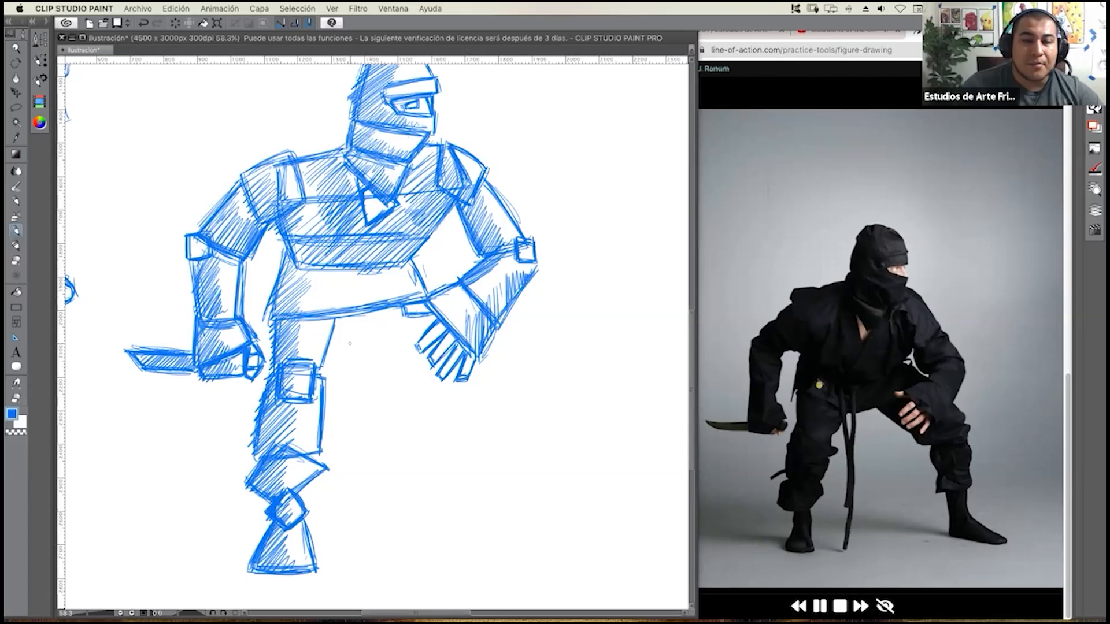
Draw an angular cloth flap under the jacket hem between the thighs and fill it with hatching.
{"action": "left_click_drag", "start_coordinate": [332, 353], "coordinate": [388, 338]}
{"action": "left_click_drag", "start_coordinate": [336, 316], "coordinate": [328, 354]}
{"action": "mouse_move", "coordinate": [328, 354]}
{"action": "left_mouse_down"}
{"action": "mouse_move", "coordinate": [389, 336]}
{"action": "mouse_move", "coordinate": [369, 345]}
{"action": "left_mouse_up"}
{"action": "mouse_move", "coordinate": [336, 315]}
{"action": "left_mouse_down"}
{"action": "mouse_move", "coordinate": [327, 341]}
{"action": "mouse_move", "coordinate": [355, 355]}
{"action": "mouse_move", "coordinate": [350, 315]}
{"action": "mouse_move", "coordinate": [365, 314]}
{"action": "left_mouse_up"}
{"action": "mouse_move", "coordinate": [352, 353]}
{"action": "left_mouse_down"}
{"action": "mouse_move", "coordinate": [377, 315]}
{"action": "mouse_move", "coordinate": [381, 324]}
{"action": "left_mouse_up"}
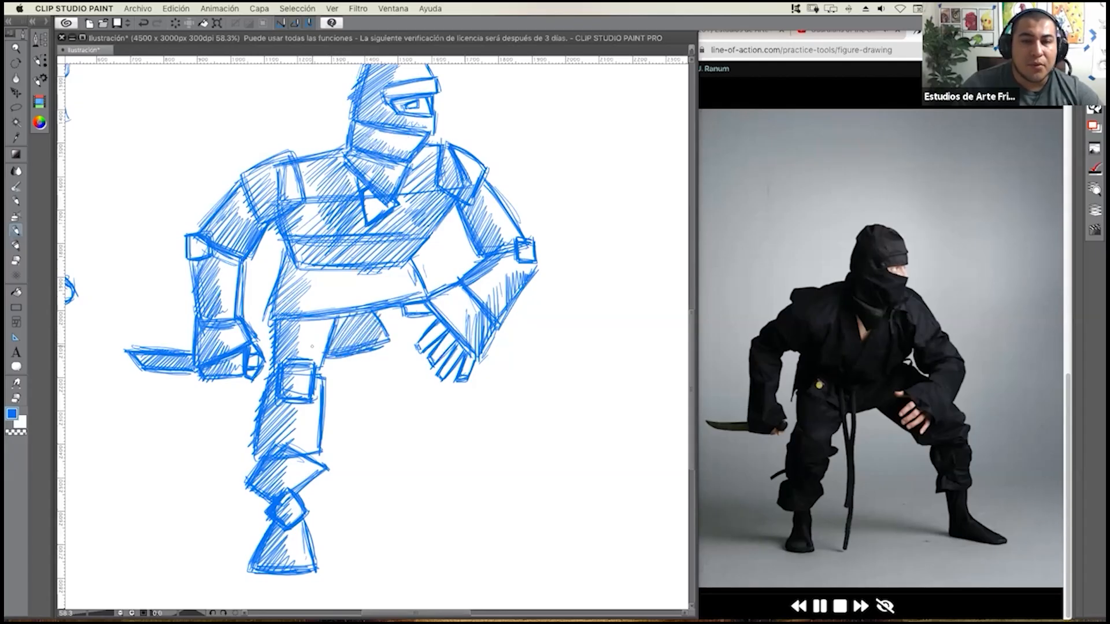
Draw the first hanging belt end as a narrow vertical strip from the waist down between the legs, with short knot lines above.
{"action": "left_click_drag", "start_coordinate": [314, 277], "coordinate": [408, 266]}
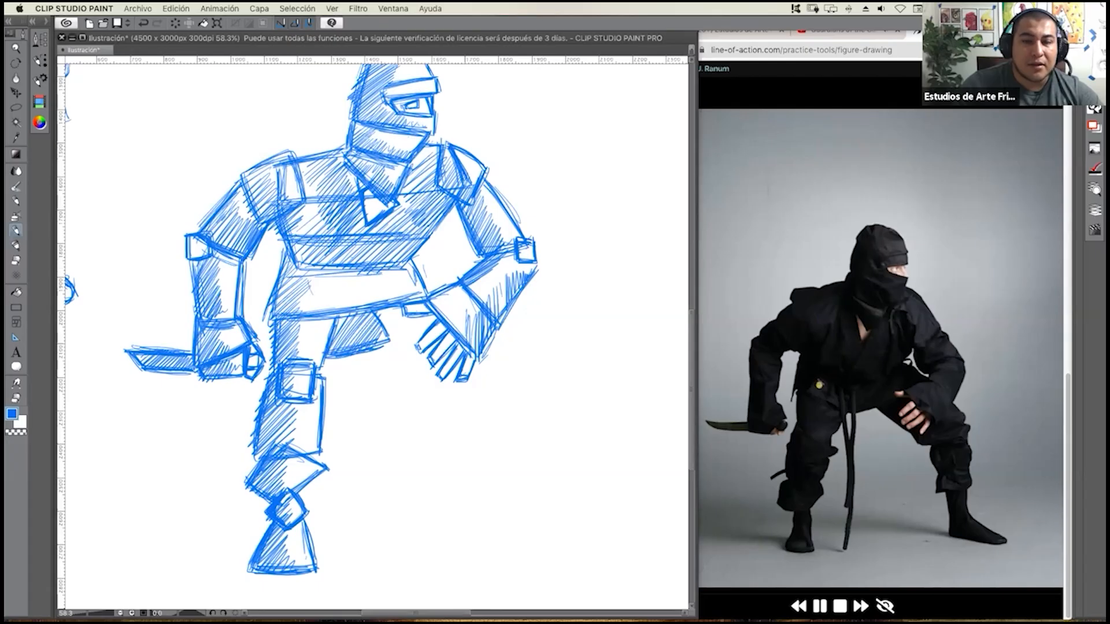
{"action": "left_click_drag", "start_coordinate": [346, 312], "coordinate": [335, 464]}
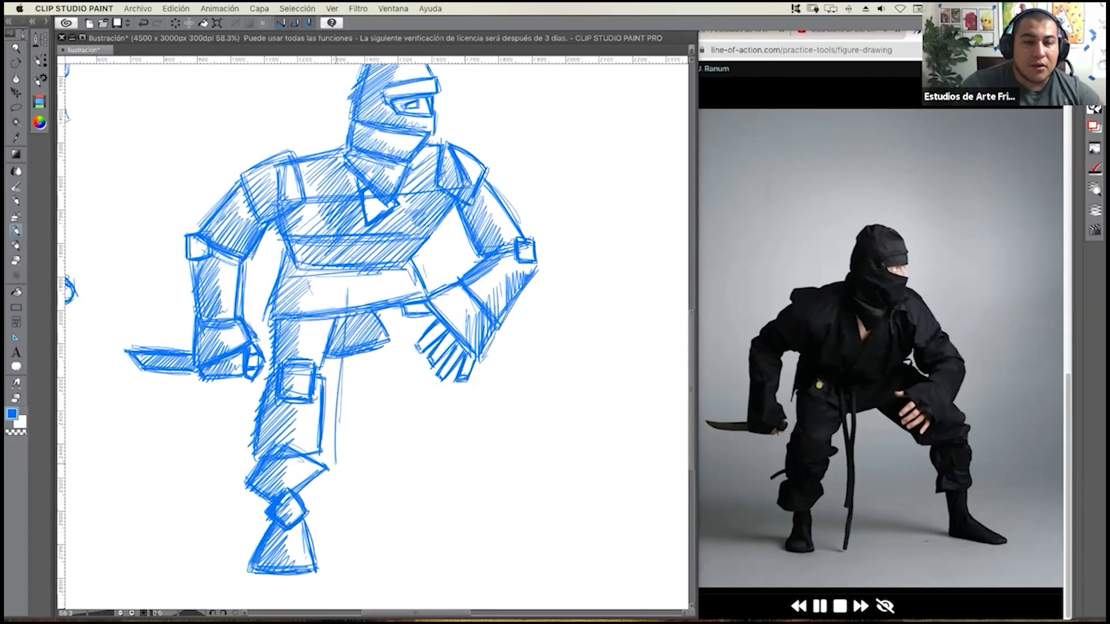
{"action": "left_click_drag", "start_coordinate": [359, 312], "coordinate": [346, 421]}
{"action": "left_click_drag", "start_coordinate": [359, 280], "coordinate": [344, 463]}
{"action": "mouse_move", "coordinate": [353, 353]}
{"action": "left_mouse_down"}
{"action": "mouse_move", "coordinate": [344, 462]}
{"action": "mouse_move", "coordinate": [329, 464]}
{"action": "left_mouse_up"}
{"action": "left_click_drag", "start_coordinate": [350, 277], "coordinate": [328, 465]}
{"action": "left_click_drag", "start_coordinate": [341, 370], "coordinate": [330, 444]}
{"action": "mouse_move", "coordinate": [316, 291]}
{"action": "left_mouse_down"}
{"action": "mouse_move", "coordinate": [338, 374]}
{"action": "mouse_move", "coordinate": [343, 342]}
{"action": "left_mouse_up"}
{"action": "left_click_drag", "start_coordinate": [327, 283], "coordinate": [339, 329]}
Add a longer second belt end slanting down between the legs and reinforce both strips with extra strokes.
{"action": "left_click_drag", "start_coordinate": [342, 384], "coordinate": [363, 481]}
{"action": "left_click_drag", "start_coordinate": [349, 405], "coordinate": [381, 535]}
{"action": "left_click_drag", "start_coordinate": [353, 384], "coordinate": [384, 506]}
{"action": "left_click_drag", "start_coordinate": [363, 455], "coordinate": [389, 532]}
{"action": "left_click_drag", "start_coordinate": [361, 432], "coordinate": [391, 530]}
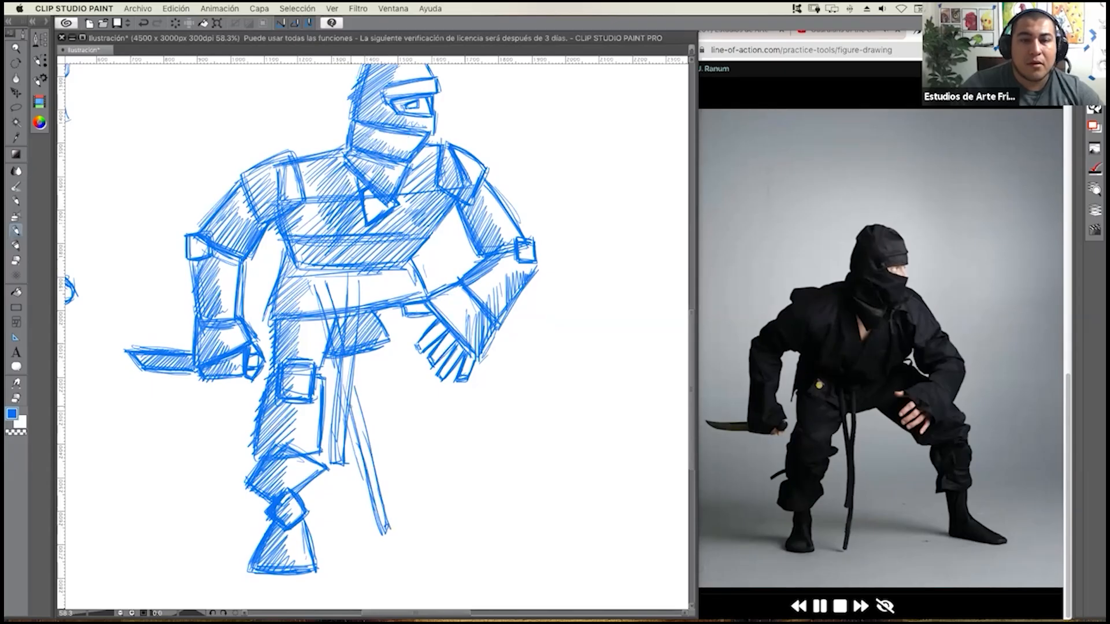
{"action": "left_click_drag", "start_coordinate": [320, 279], "coordinate": [339, 351]}
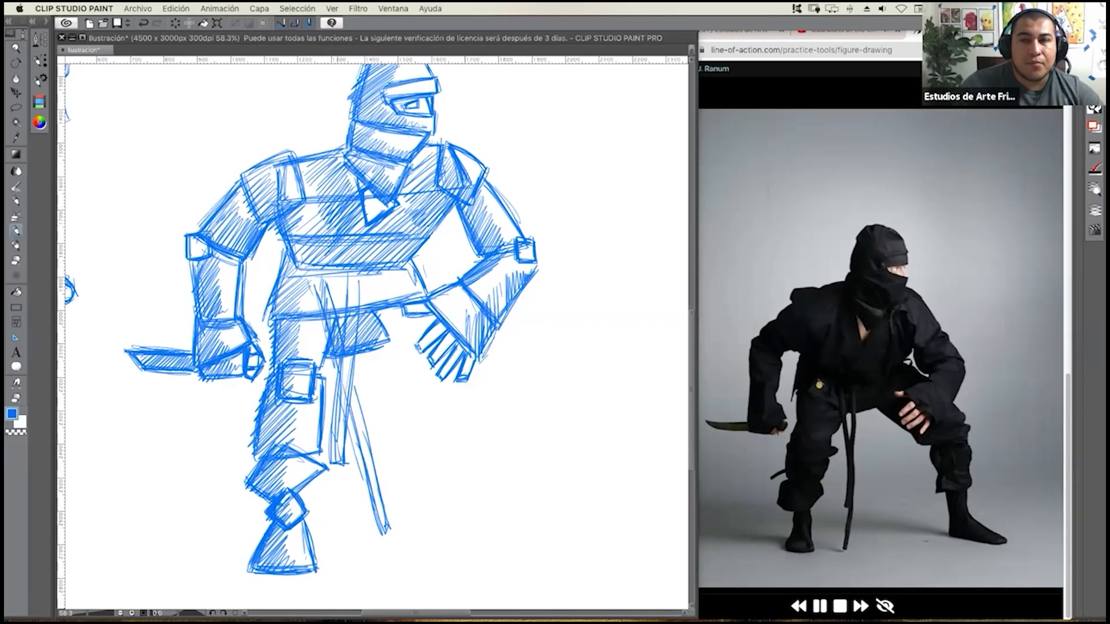
{"action": "left_click_drag", "start_coordinate": [352, 388], "coordinate": [384, 518]}
{"action": "left_click_drag", "start_coordinate": [339, 459], "coordinate": [345, 325]}
Pause the reference photo session, then draw the bent leg's thigh underside and a small rectangular kneepad below the resting hand.
{"action": "left_click", "coordinate": [764, 526]}
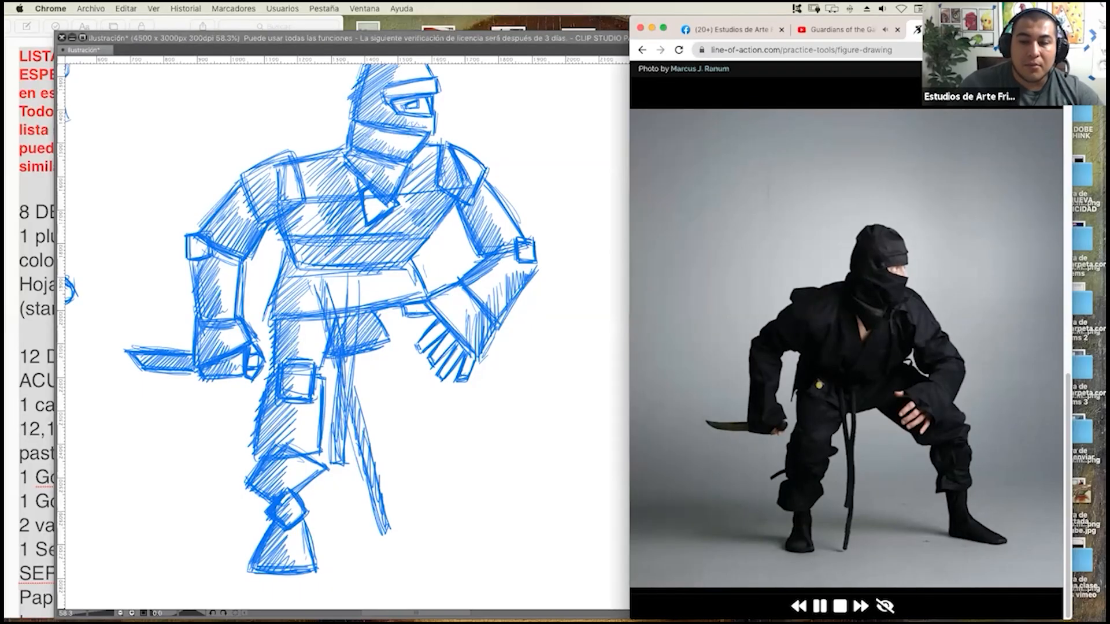
{"action": "left_click", "coordinate": [532, 431]}
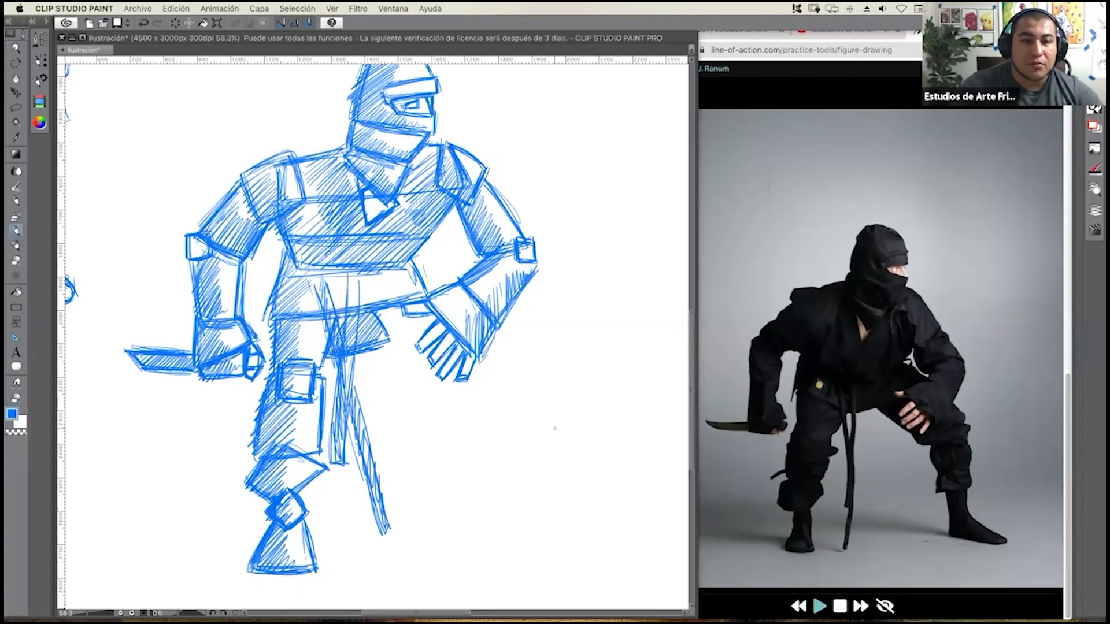
{"action": "mouse_move", "coordinate": [374, 357]}
{"action": "left_mouse_down"}
{"action": "mouse_move", "coordinate": [461, 416]}
{"action": "mouse_move", "coordinate": [500, 365]}
{"action": "mouse_move", "coordinate": [463, 411]}
{"action": "left_mouse_up"}
{"action": "left_click_drag", "start_coordinate": [484, 375], "coordinate": [483, 411]}
{"action": "left_click_drag", "start_coordinate": [486, 397], "coordinate": [490, 415]}
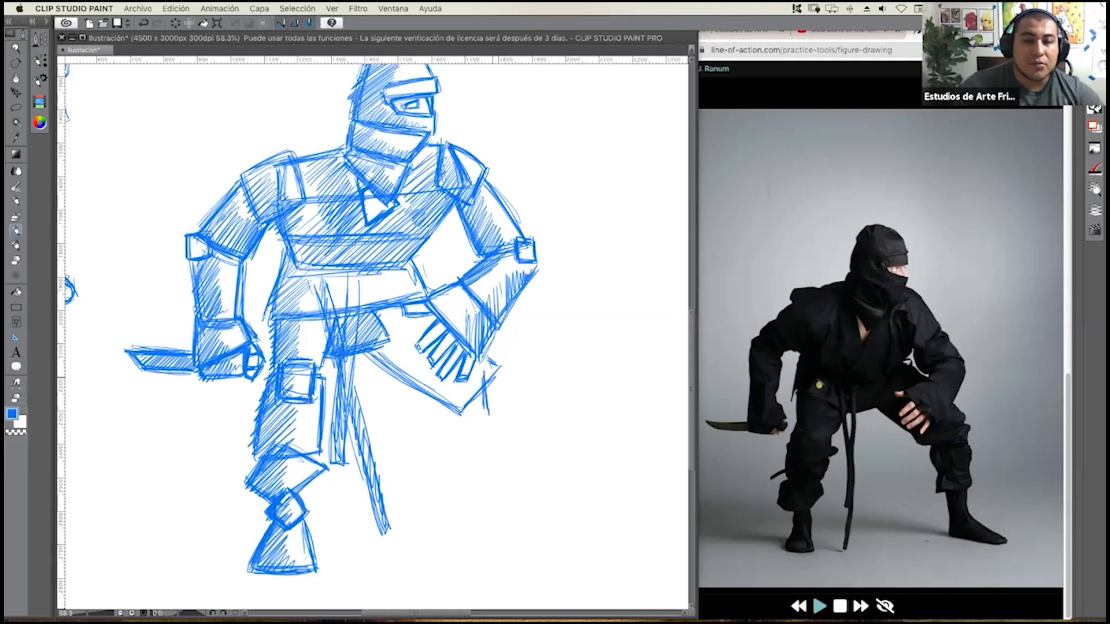
{"action": "mouse_move", "coordinate": [484, 370]}
{"action": "left_mouse_down"}
{"action": "mouse_move", "coordinate": [504, 362]}
{"action": "mouse_move", "coordinate": [511, 408]}
{"action": "mouse_move", "coordinate": [484, 419]}
{"action": "mouse_move", "coordinate": [508, 410]}
{"action": "left_mouse_up"}
{"action": "left_click_drag", "start_coordinate": [498, 367], "coordinate": [509, 414]}
{"action": "left_click_drag", "start_coordinate": [485, 379], "coordinate": [502, 371]}
Draw the bent leg's straight-sided shin box and a slanted trouser cuff at its base.
{"action": "mouse_move", "coordinate": [457, 407]}
{"action": "left_mouse_down"}
{"action": "mouse_move", "coordinate": [454, 498]}
{"action": "mouse_move", "coordinate": [520, 481]}
{"action": "left_mouse_up"}
{"action": "left_click_drag", "start_coordinate": [456, 500], "coordinate": [513, 477]}
{"action": "left_click_drag", "start_coordinate": [509, 416], "coordinate": [518, 481]}
{"action": "mouse_move", "coordinate": [504, 417]}
{"action": "left_mouse_down"}
{"action": "mouse_move", "coordinate": [517, 482]}
{"action": "mouse_move", "coordinate": [522, 472]}
{"action": "left_mouse_up"}
{"action": "mouse_move", "coordinate": [473, 490]}
{"action": "left_mouse_down"}
{"action": "mouse_move", "coordinate": [522, 478]}
{"action": "mouse_move", "coordinate": [459, 524]}
{"action": "mouse_move", "coordinate": [518, 505]}
{"action": "left_mouse_up"}
{"action": "mouse_move", "coordinate": [467, 523]}
{"action": "left_mouse_down"}
{"action": "mouse_move", "coordinate": [523, 503]}
{"action": "mouse_move", "coordinate": [510, 476]}
{"action": "left_mouse_up"}
Draw a short ankle with a diamond-shaped joint box and a long wedge-shaped foot pointing outward below the cuff.
{"action": "left_click_drag", "start_coordinate": [490, 516], "coordinate": [494, 542]}
{"action": "mouse_move", "coordinate": [517, 504]}
{"action": "left_mouse_down"}
{"action": "mouse_move", "coordinate": [519, 541]}
{"action": "mouse_move", "coordinate": [495, 545]}
{"action": "mouse_move", "coordinate": [513, 561]}
{"action": "mouse_move", "coordinate": [524, 543]}
{"action": "mouse_move", "coordinate": [509, 526]}
{"action": "mouse_move", "coordinate": [500, 537]}
{"action": "left_mouse_up"}
{"action": "mouse_move", "coordinate": [504, 526]}
{"action": "left_mouse_down"}
{"action": "mouse_move", "coordinate": [489, 549]}
{"action": "mouse_move", "coordinate": [512, 561]}
{"action": "left_mouse_up"}
{"action": "mouse_move", "coordinate": [492, 547]}
{"action": "left_mouse_down"}
{"action": "mouse_move", "coordinate": [511, 561]}
{"action": "mouse_move", "coordinate": [497, 573]}
{"action": "left_mouse_up"}
{"action": "left_click_drag", "start_coordinate": [496, 552], "coordinate": [495, 574]}
{"action": "left_click_drag", "start_coordinate": [499, 574], "coordinate": [583, 580]}
{"action": "mouse_move", "coordinate": [526, 541]}
{"action": "left_mouse_down"}
{"action": "mouse_move", "coordinate": [584, 571]}
{"action": "mouse_move", "coordinate": [588, 585]}
{"action": "left_mouse_up"}
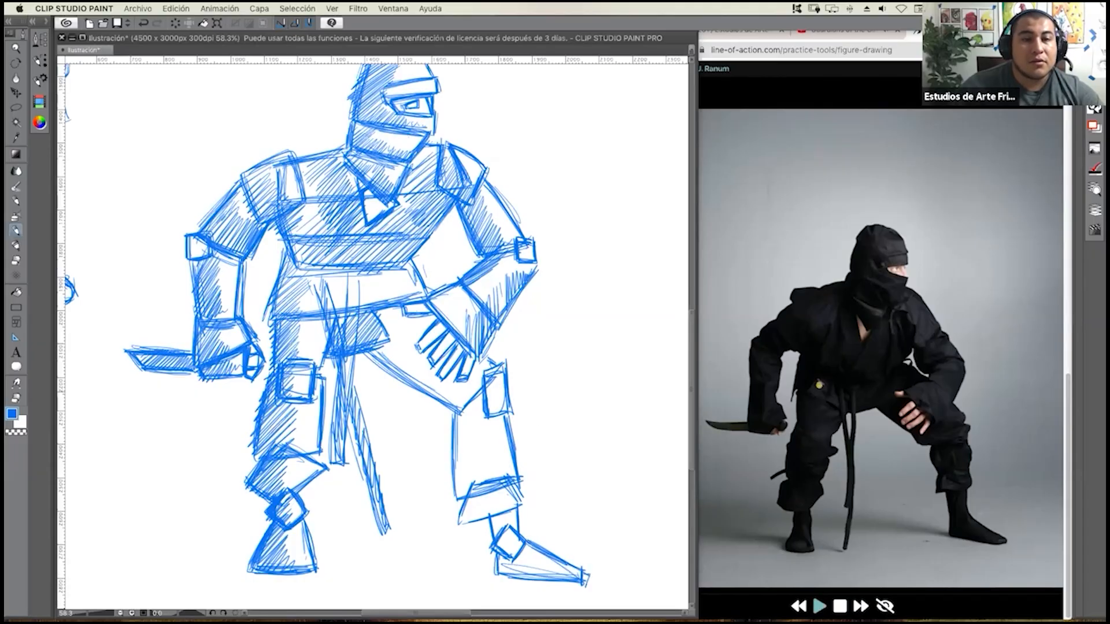
Fill the bent leg's thigh with diagonal hatching behind the fingers, from the cloth flap to the knee.
{"action": "scroll", "coordinate": [396, 336], "scroll_direction": "up", "scroll_amount": 2}
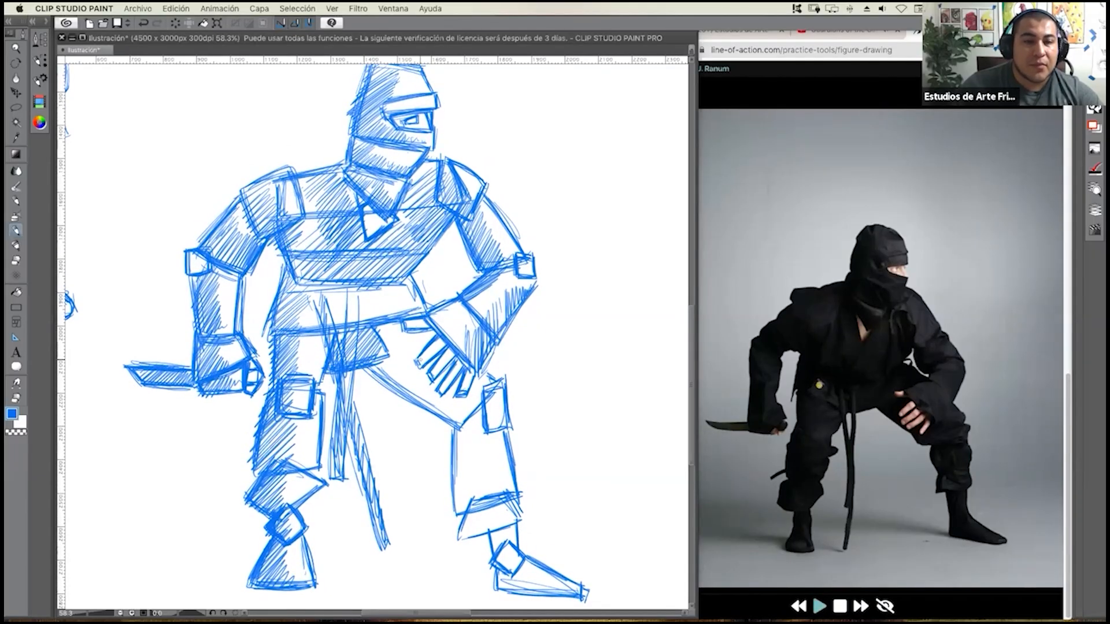
{"action": "mouse_move", "coordinate": [390, 327]}
{"action": "left_mouse_down"}
{"action": "mouse_move", "coordinate": [409, 325]}
{"action": "mouse_move", "coordinate": [377, 365]}
{"action": "left_mouse_up"}
{"action": "mouse_move", "coordinate": [431, 333]}
{"action": "left_mouse_down"}
{"action": "mouse_move", "coordinate": [378, 369]}
{"action": "mouse_move", "coordinate": [385, 388]}
{"action": "left_mouse_up"}
{"action": "left_click_drag", "start_coordinate": [432, 357], "coordinate": [401, 394]}
{"action": "left_click_drag", "start_coordinate": [427, 371], "coordinate": [409, 401]}
{"action": "left_click_drag", "start_coordinate": [452, 364], "coordinate": [416, 404]}
{"action": "left_click_drag", "start_coordinate": [440, 383], "coordinate": [414, 408]}
{"action": "mouse_move", "coordinate": [458, 377]}
{"action": "left_mouse_down"}
{"action": "mouse_move", "coordinate": [429, 408]}
{"action": "mouse_move", "coordinate": [451, 425]}
{"action": "left_mouse_up"}
Continue the diagonal hatching down the same leg through the shin, cuff, ankle and foot.
{"action": "mouse_move", "coordinate": [482, 390]}
{"action": "left_mouse_down"}
{"action": "mouse_move", "coordinate": [451, 428]}
{"action": "mouse_move", "coordinate": [451, 466]}
{"action": "left_mouse_up"}
{"action": "left_click_drag", "start_coordinate": [488, 434], "coordinate": [452, 476]}
{"action": "left_click_drag", "start_coordinate": [490, 439], "coordinate": [455, 498]}
{"action": "left_click_drag", "start_coordinate": [496, 459], "coordinate": [458, 503]}
{"action": "mouse_move", "coordinate": [497, 469]}
{"action": "left_mouse_down"}
{"action": "mouse_move", "coordinate": [486, 511]}
{"action": "mouse_move", "coordinate": [458, 541]}
{"action": "left_mouse_up"}
{"action": "mouse_move", "coordinate": [498, 508]}
{"action": "left_mouse_down"}
{"action": "mouse_move", "coordinate": [473, 532]}
{"action": "mouse_move", "coordinate": [491, 545]}
{"action": "left_mouse_up"}
{"action": "left_click_drag", "start_coordinate": [510, 527], "coordinate": [500, 547]}
{"action": "left_click_drag", "start_coordinate": [519, 534], "coordinate": [496, 581]}
{"action": "mouse_move", "coordinate": [518, 558]}
{"action": "left_mouse_down"}
{"action": "mouse_move", "coordinate": [498, 590]}
{"action": "mouse_move", "coordinate": [508, 577]}
{"action": "left_mouse_up"}
{"action": "mouse_move", "coordinate": [526, 561]}
{"action": "left_mouse_down"}
{"action": "mouse_move", "coordinate": [500, 598]}
{"action": "mouse_move", "coordinate": [513, 595]}
{"action": "left_mouse_up"}
{"action": "mouse_move", "coordinate": [545, 570]}
{"action": "left_mouse_down"}
{"action": "mouse_move", "coordinate": [520, 597]}
{"action": "mouse_move", "coordinate": [536, 594]}
{"action": "left_mouse_up"}
{"action": "left_click_drag", "start_coordinate": [558, 576], "coordinate": [543, 596]}
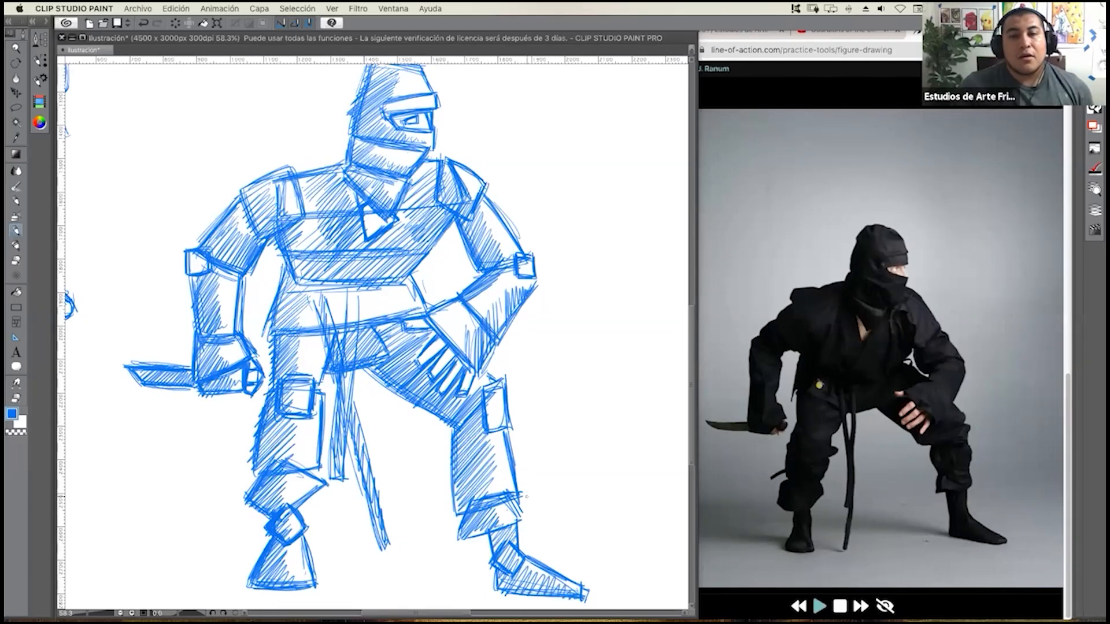
Hatch the blank jacket hem band below the belt with diagonal strokes from one hip to the other.
{"action": "left_click_drag", "start_coordinate": [336, 284], "coordinate": [291, 323]}
{"action": "left_click_drag", "start_coordinate": [319, 304], "coordinate": [294, 327]}
{"action": "left_click_drag", "start_coordinate": [343, 286], "coordinate": [301, 327]}
{"action": "left_click_drag", "start_coordinate": [344, 294], "coordinate": [316, 329]}
{"action": "left_click_drag", "start_coordinate": [361, 293], "coordinate": [335, 328]}
{"action": "left_click_drag", "start_coordinate": [385, 287], "coordinate": [348, 330]}
{"action": "left_click_drag", "start_coordinate": [396, 293], "coordinate": [363, 326]}
{"action": "left_click_drag", "start_coordinate": [400, 293], "coordinate": [375, 317]}
{"action": "left_click_drag", "start_coordinate": [468, 361], "coordinate": [460, 365]}
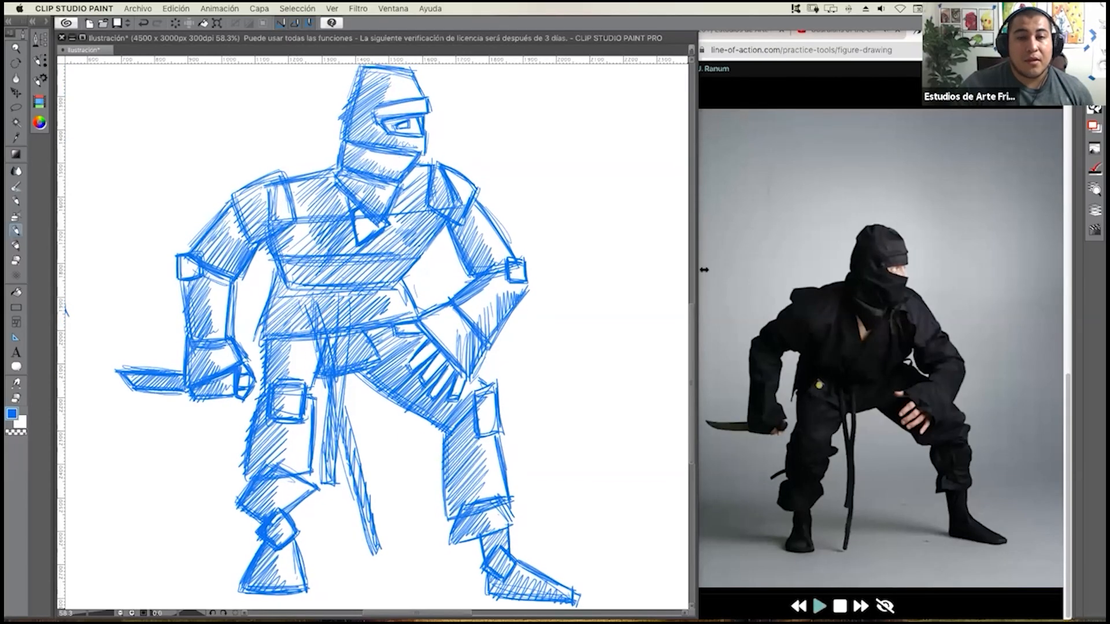
Widen the canvas window to cover the reference photo and bring the whole page with all three figures into view.
{"action": "left_click_drag", "start_coordinate": [696, 266], "coordinate": [1064, 254]}
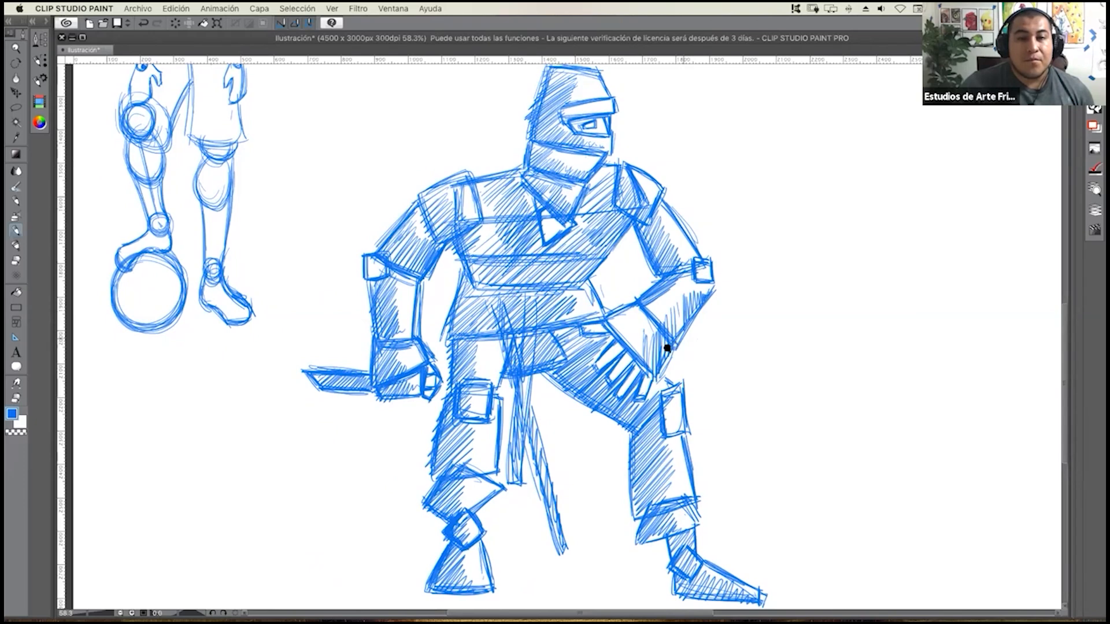
{"action": "scroll", "coordinate": [667, 348], "scroll_direction": "down", "scroll_amount": 3}
{"action": "scroll", "coordinate": [668, 350], "scroll_direction": "up", "scroll_amount": 3}
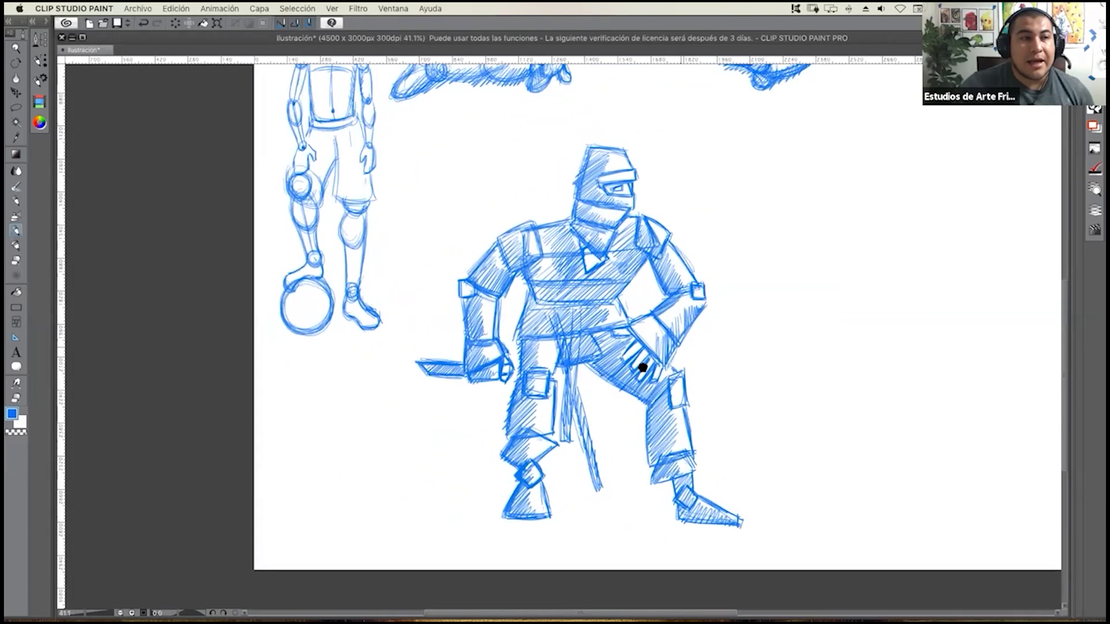
{"action": "left_click_drag", "start_coordinate": [602, 398], "coordinate": [600, 400]}
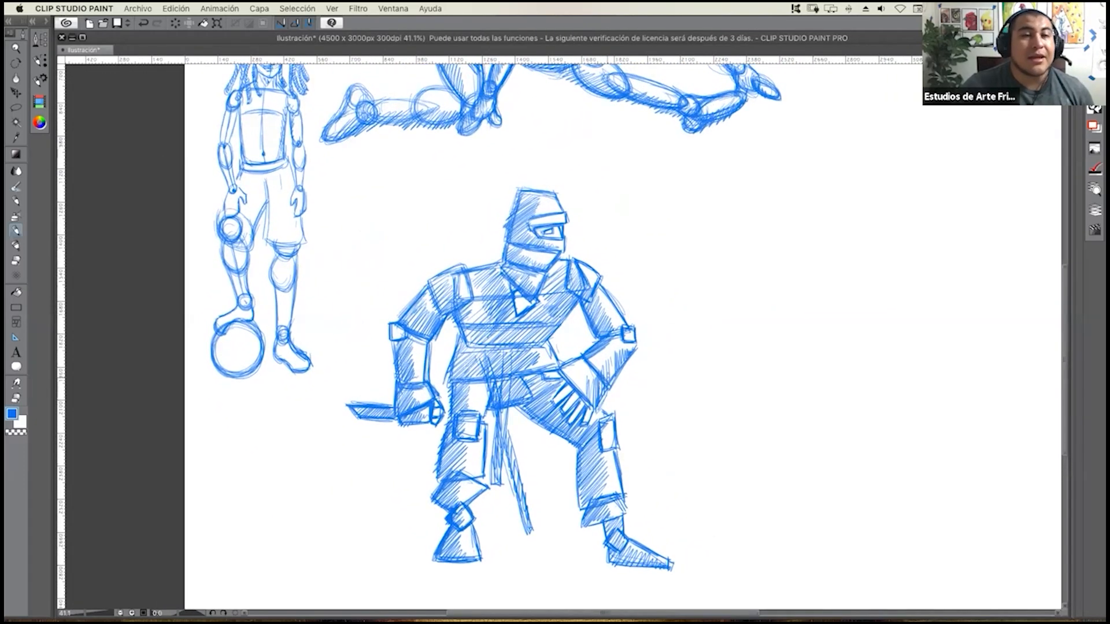
{"action": "left_click_drag", "start_coordinate": [553, 323], "coordinate": [543, 323]}
{"action": "scroll", "coordinate": [543, 323], "scroll_direction": "down", "scroll_amount": 1}
{"action": "scroll", "coordinate": [553, 314], "scroll_direction": "down", "scroll_amount": 2}
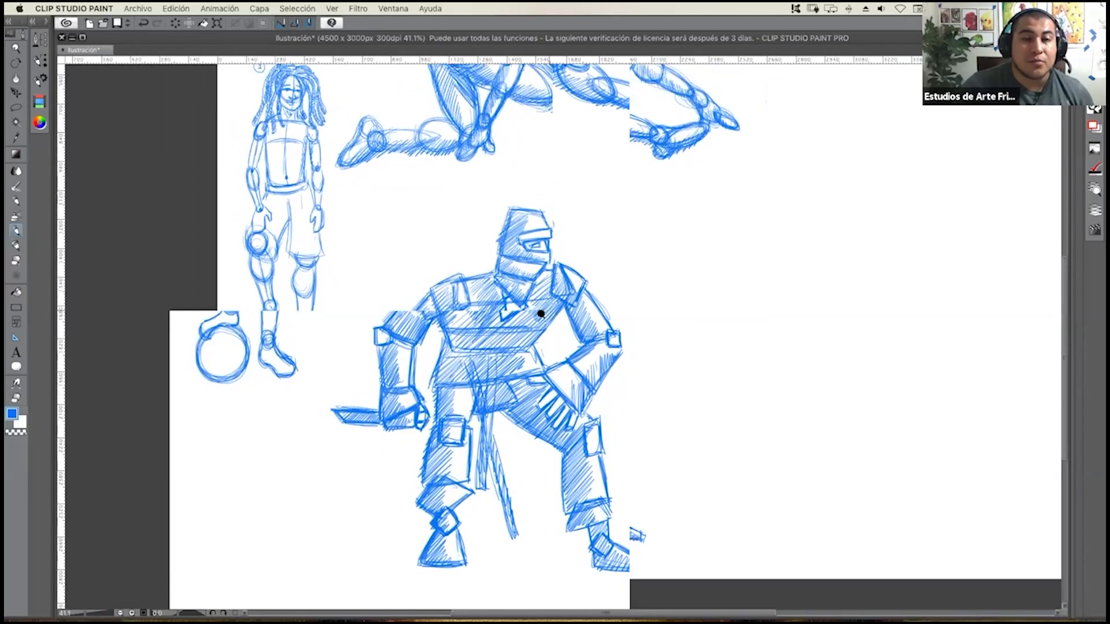
{"action": "left_click_drag", "start_coordinate": [528, 354], "coordinate": [510, 410]}
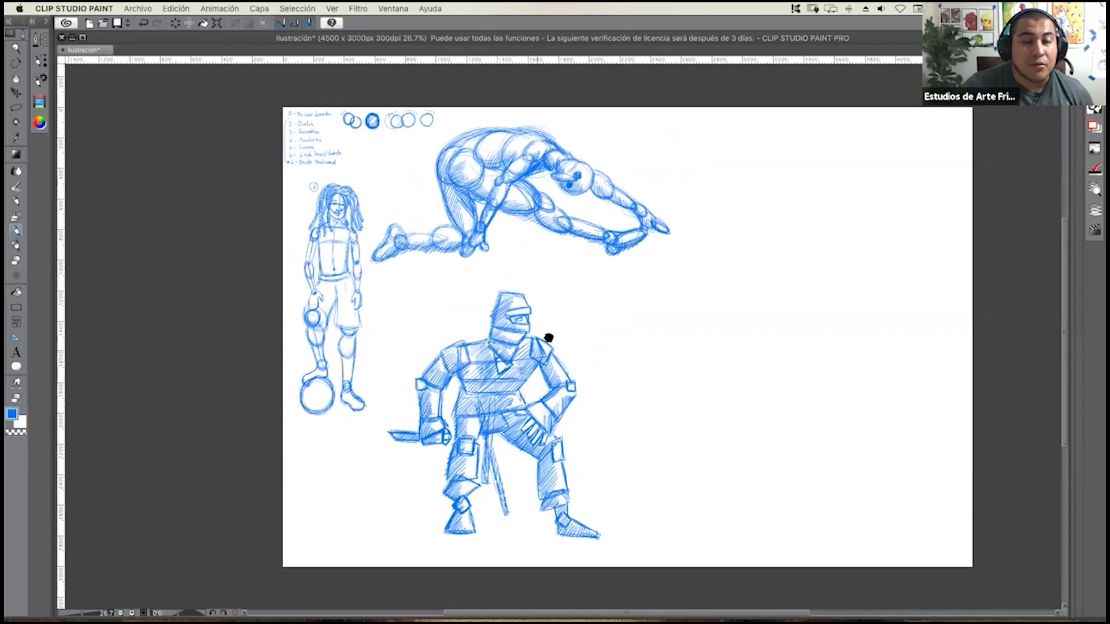
{"action": "scroll", "coordinate": [550, 329], "scroll_direction": "up", "scroll_amount": 2}
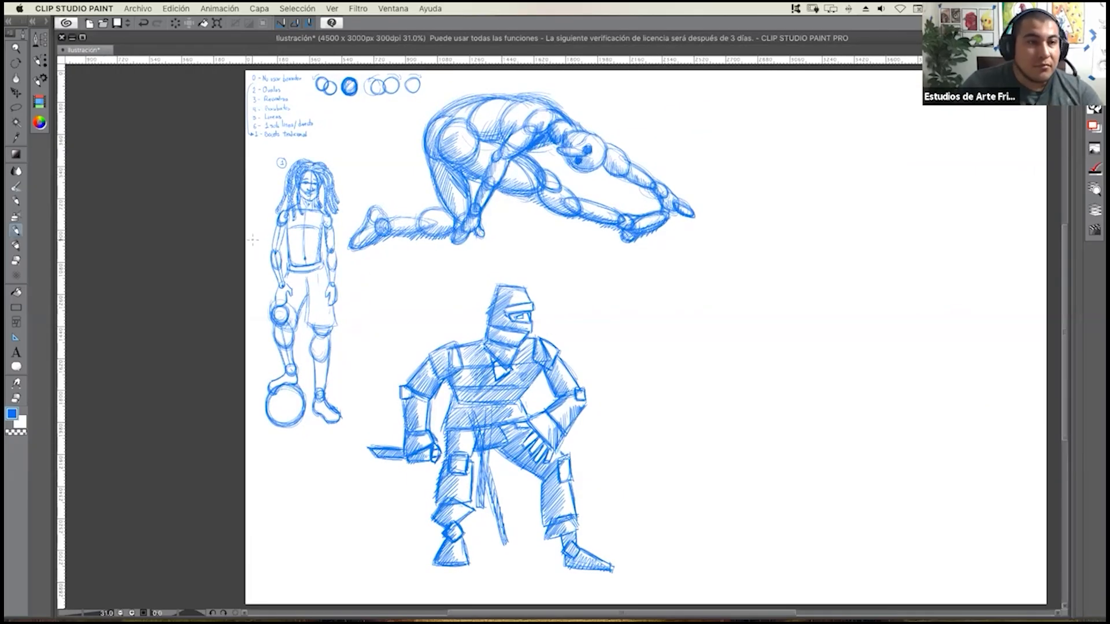
{"action": "left_click", "coordinate": [16, 107]}
{"action": "mouse_move", "coordinate": [492, 261]}
{"action": "left_mouse_down"}
{"action": "mouse_move", "coordinate": [436, 286]}
{"action": "mouse_move", "coordinate": [355, 465]}
{"action": "mouse_move", "coordinate": [384, 540]}
{"action": "mouse_move", "coordinate": [572, 591]}
{"action": "left_mouse_up"}
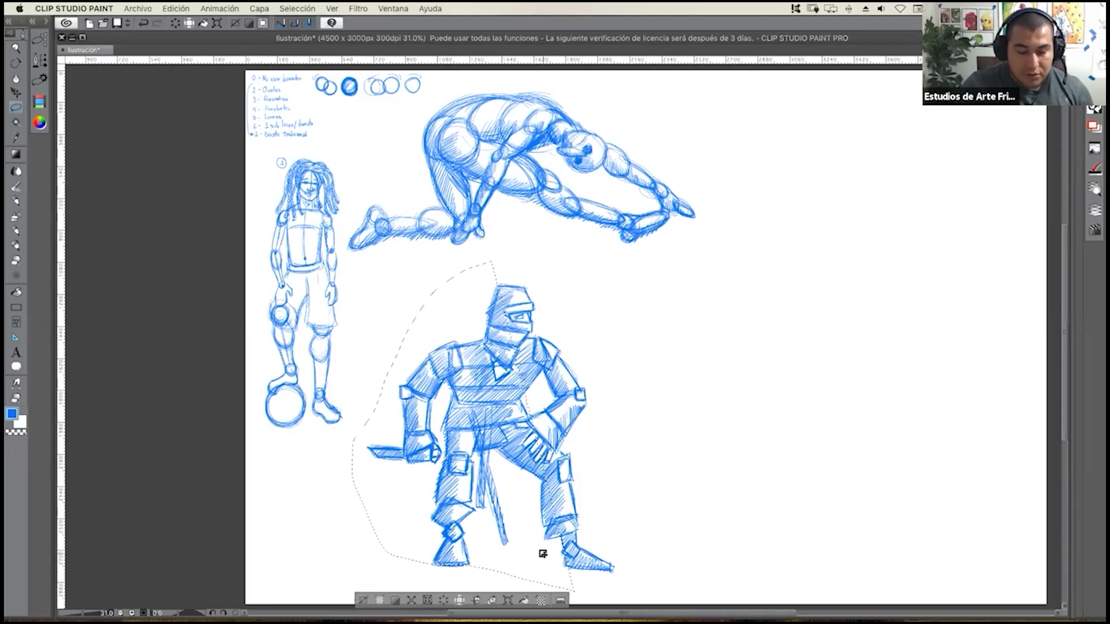
{"action": "key", "text": "super+w"}
{"action": "key", "text": "Escape"}
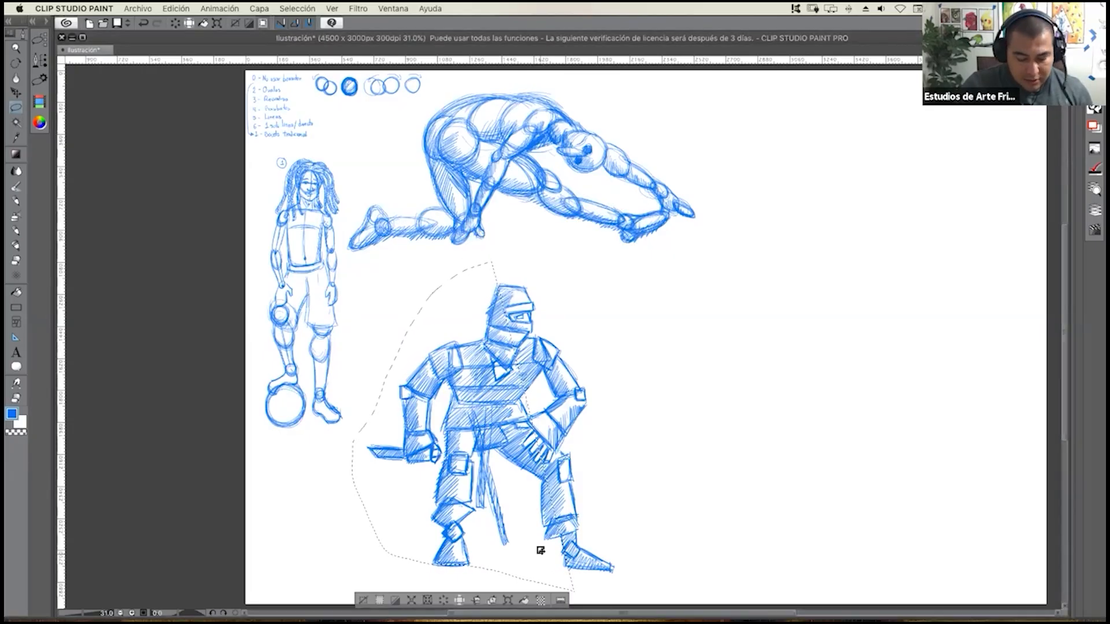
{"action": "key", "text": "super+d"}
Lasso the entire ninja, shift it slightly up and to the left on the page, and clear the selection.
{"action": "mouse_move", "coordinate": [467, 267]}
{"action": "left_mouse_down"}
{"action": "mouse_move", "coordinate": [386, 372]}
{"action": "mouse_move", "coordinate": [355, 459]}
{"action": "mouse_move", "coordinate": [376, 537]}
{"action": "mouse_move", "coordinate": [449, 593]}
{"action": "mouse_move", "coordinate": [535, 596]}
{"action": "mouse_move", "coordinate": [642, 578]}
{"action": "mouse_move", "coordinate": [603, 330]}
{"action": "mouse_move", "coordinate": [530, 245]}
{"action": "mouse_move", "coordinate": [469, 266]}
{"action": "left_mouse_up"}
{"action": "key", "text": "o"}
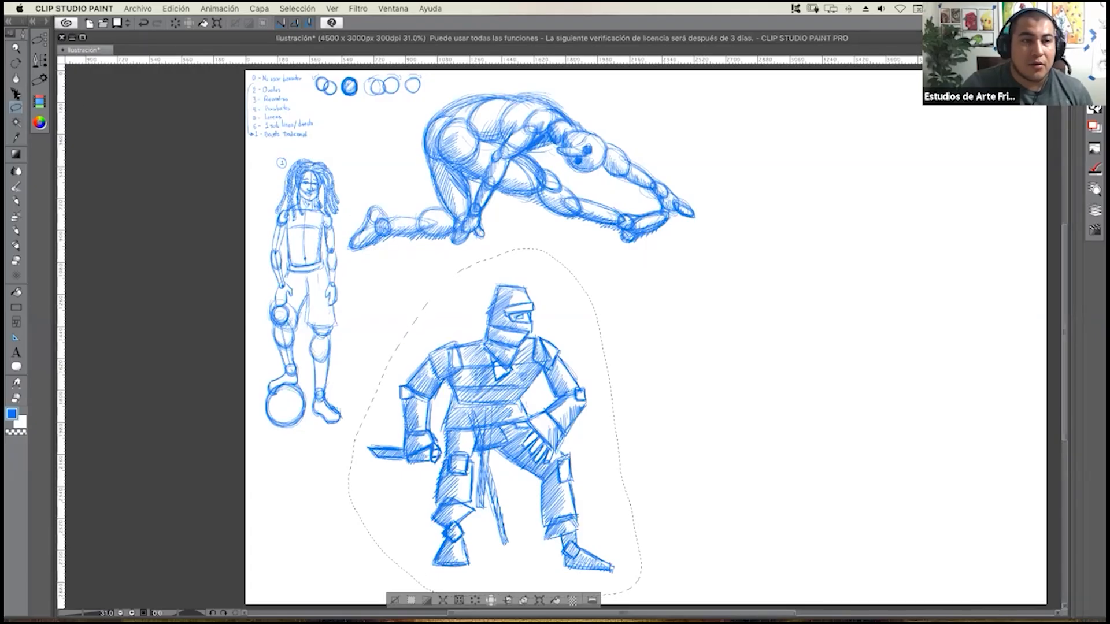
{"action": "left_click_drag", "start_coordinate": [494, 356], "coordinate": [479, 335]}
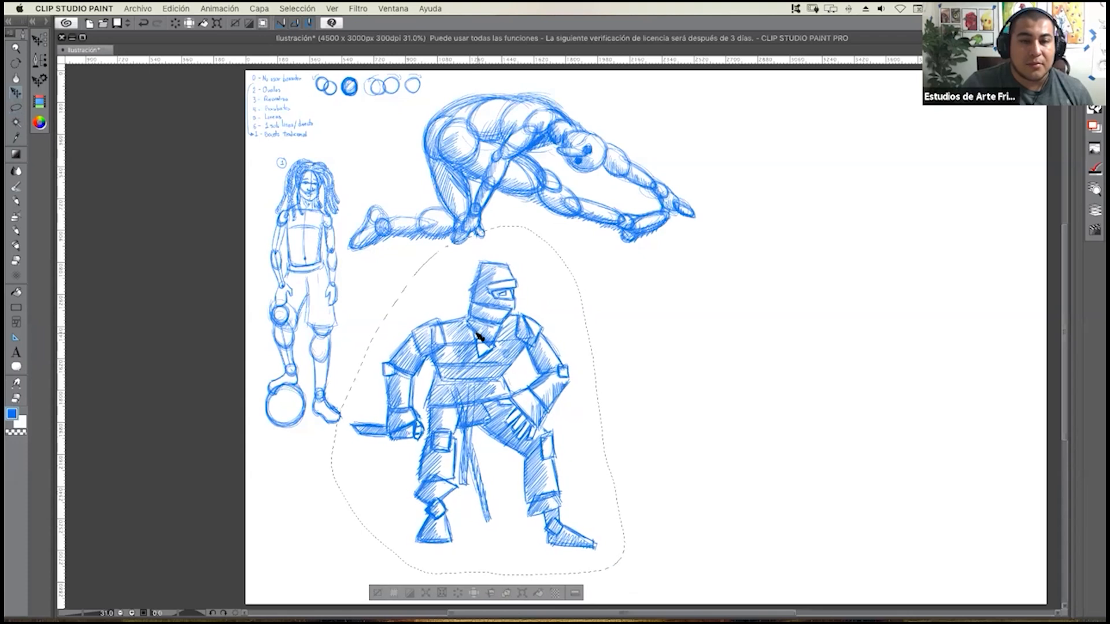
{"action": "key", "text": "ctrl+d"}
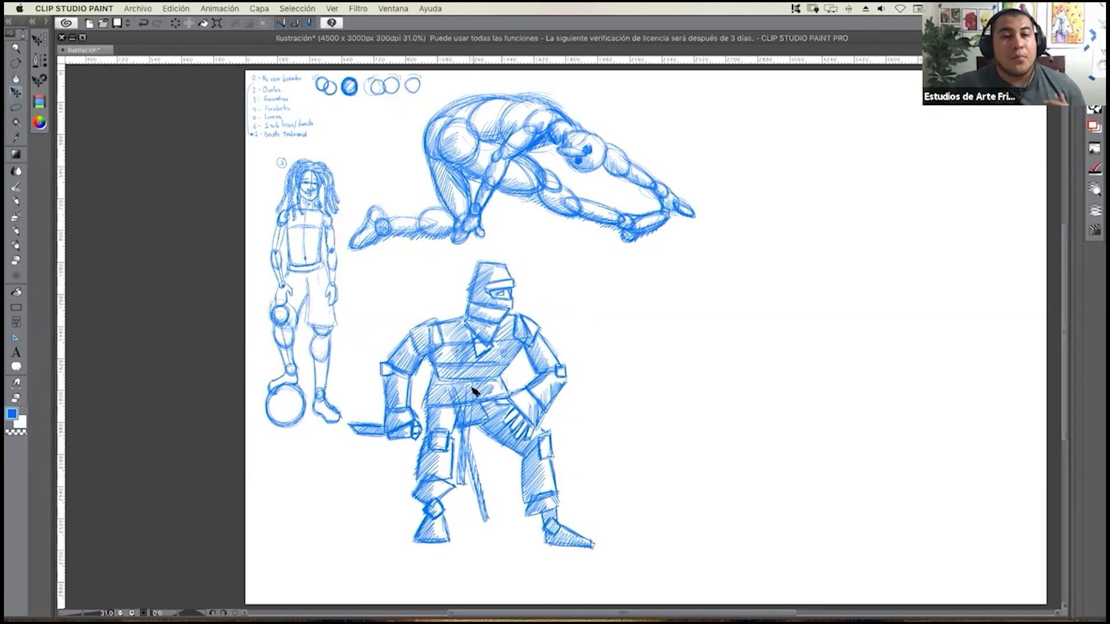
Lasso the ninja again, move it down and further left beside the ball-balancing figure, and clear the selection.
{"action": "left_click", "coordinate": [16, 107]}
{"action": "left_click", "coordinate": [16, 201]}
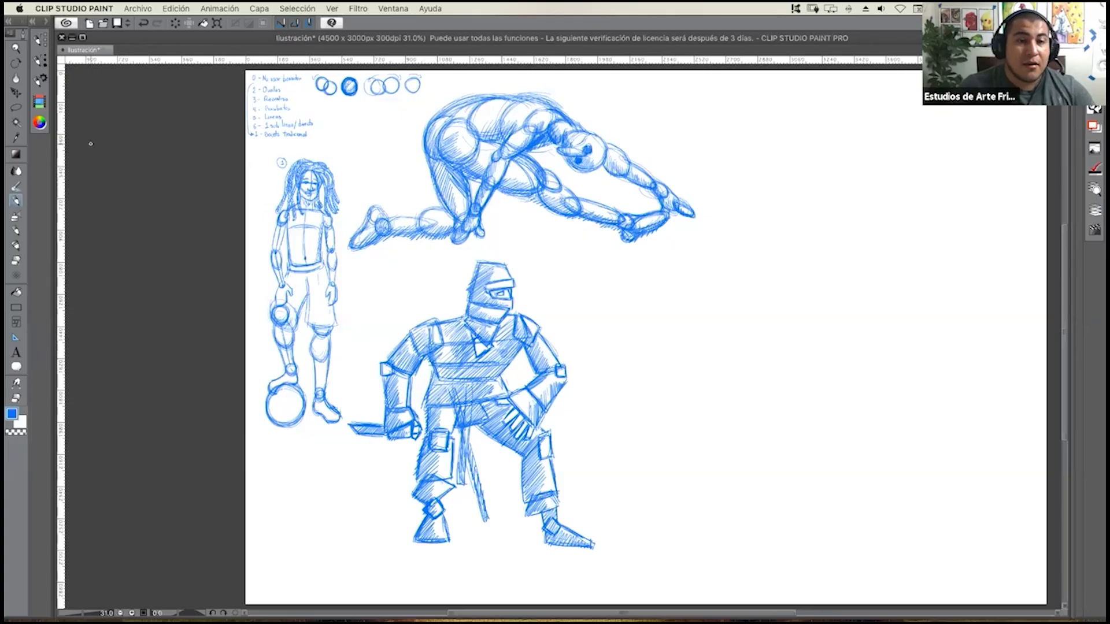
{"action": "key", "text": "m"}
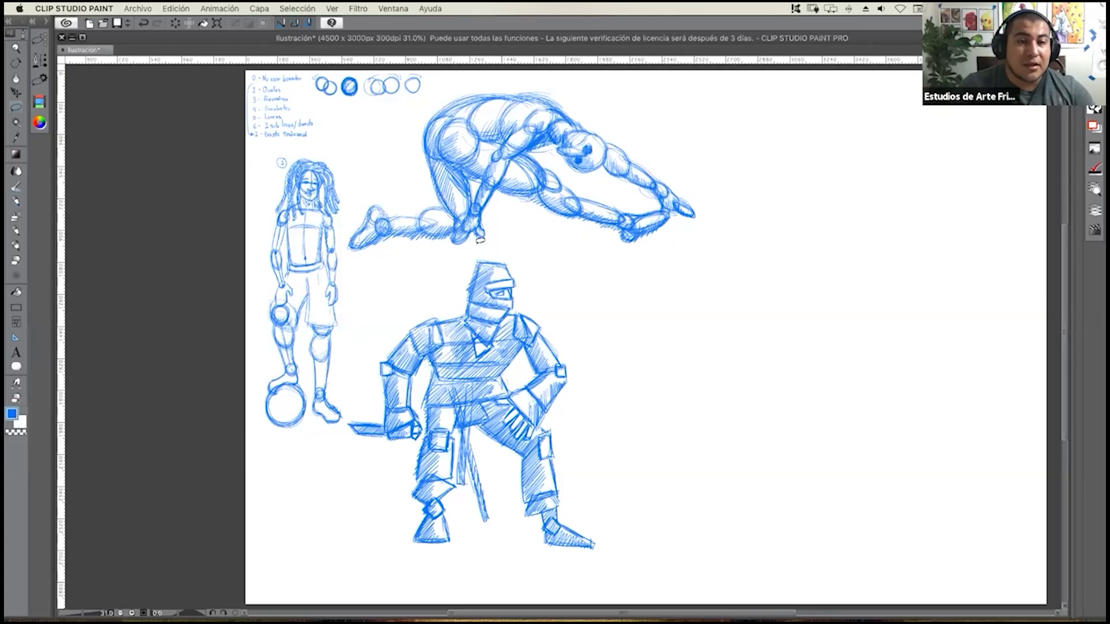
{"action": "mouse_move", "coordinate": [503, 239]}
{"action": "left_mouse_down"}
{"action": "mouse_move", "coordinate": [454, 258]}
{"action": "mouse_move", "coordinate": [410, 299]}
{"action": "mouse_move", "coordinate": [344, 430]}
{"action": "mouse_move", "coordinate": [384, 538]}
{"action": "mouse_move", "coordinate": [429, 565]}
{"action": "mouse_move", "coordinate": [594, 576]}
{"action": "mouse_move", "coordinate": [610, 560]}
{"action": "mouse_move", "coordinate": [598, 402]}
{"action": "mouse_move", "coordinate": [567, 302]}
{"action": "mouse_move", "coordinate": [539, 254]}
{"action": "mouse_move", "coordinate": [499, 242]}
{"action": "left_mouse_up"}
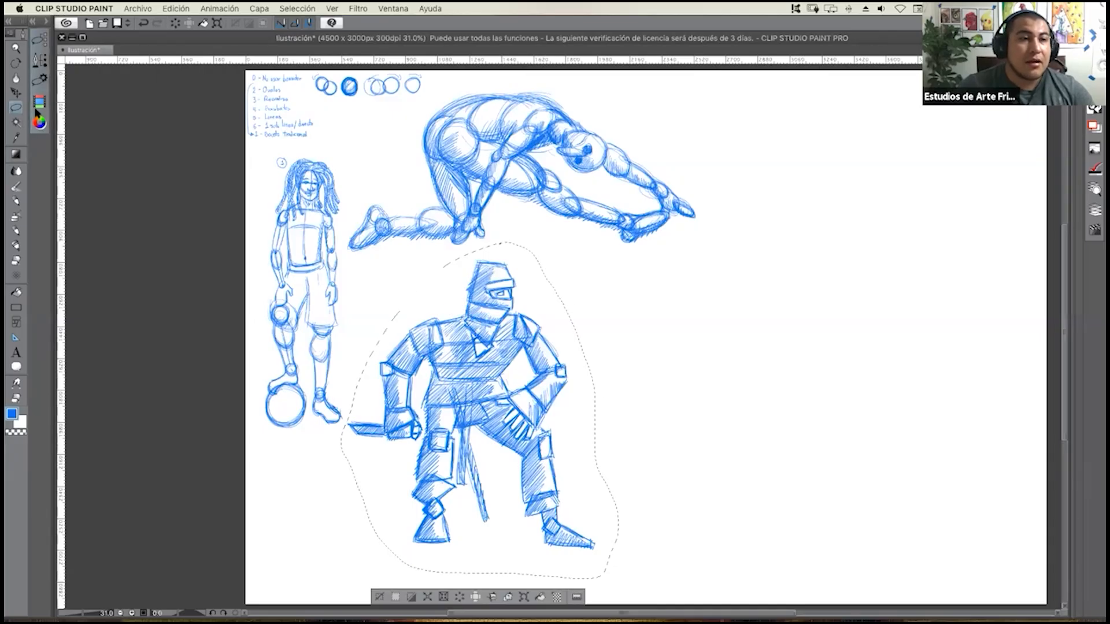
{"action": "left_click", "coordinate": [15, 92]}
{"action": "mouse_move", "coordinate": [476, 393]}
{"action": "left_mouse_down"}
{"action": "mouse_move", "coordinate": [457, 405]}
{"action": "mouse_move", "coordinate": [461, 396]}
{"action": "left_mouse_up"}
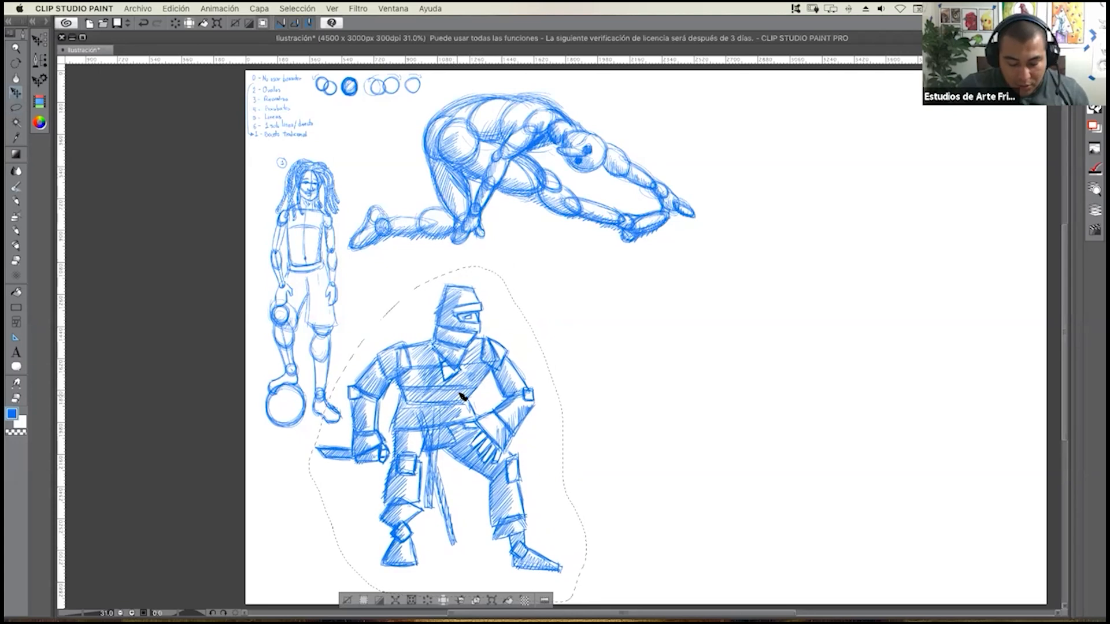
{"action": "key", "text": "ctrl+d"}
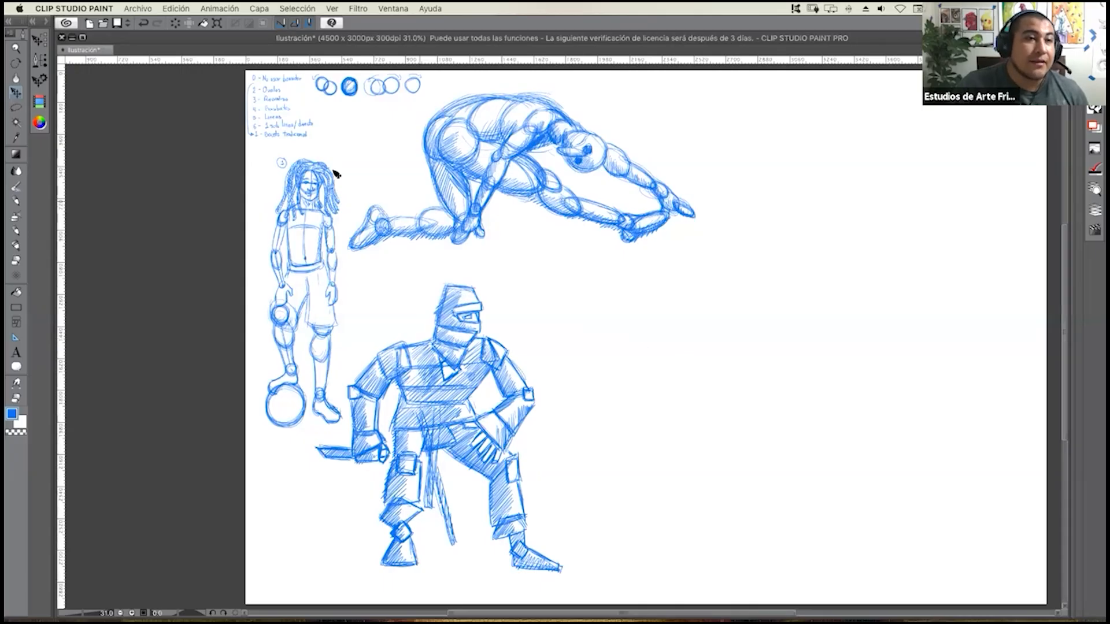
Switch from the selection tools back to the drawing tool used for the blue sketches.
{"action": "left_click", "coordinate": [16, 107]}
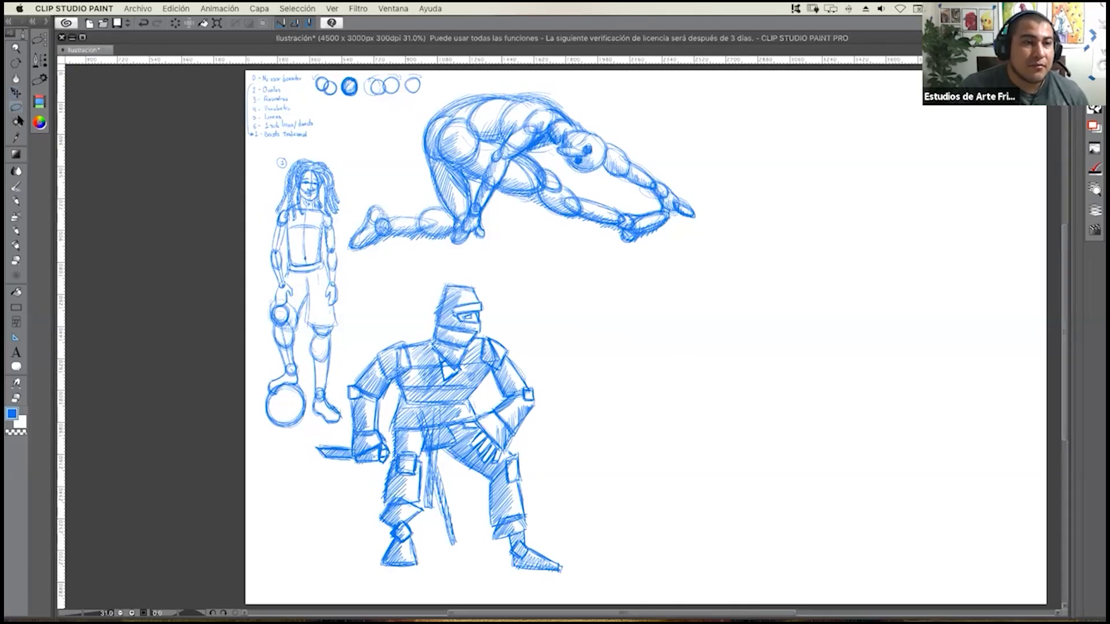
{"action": "left_click", "coordinate": [15, 202]}
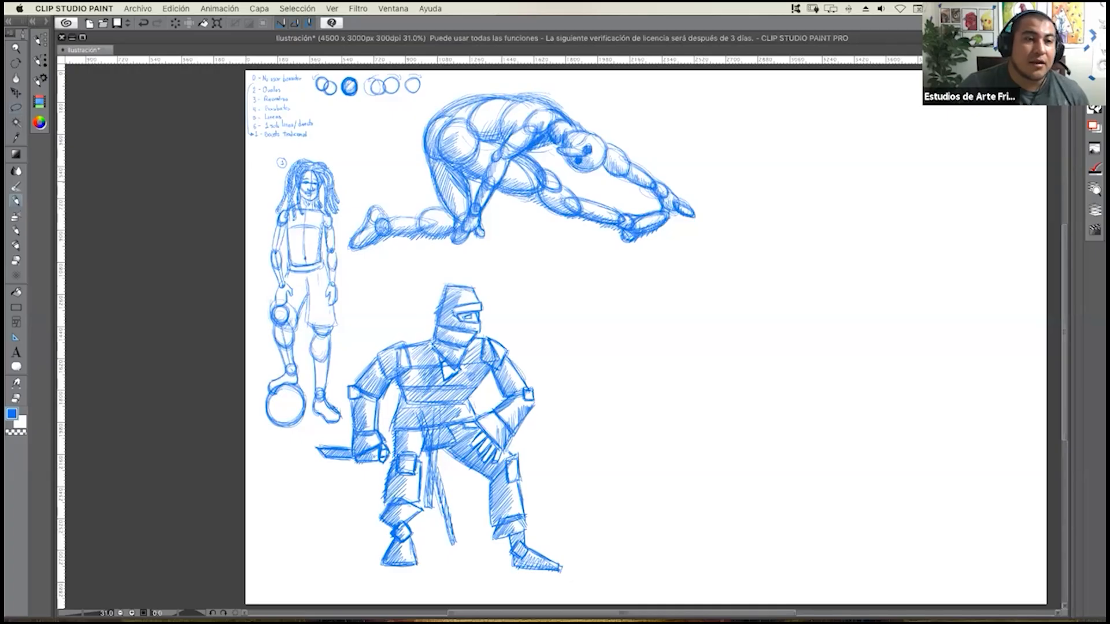
{"action": "left_click", "coordinate": [16, 230]}
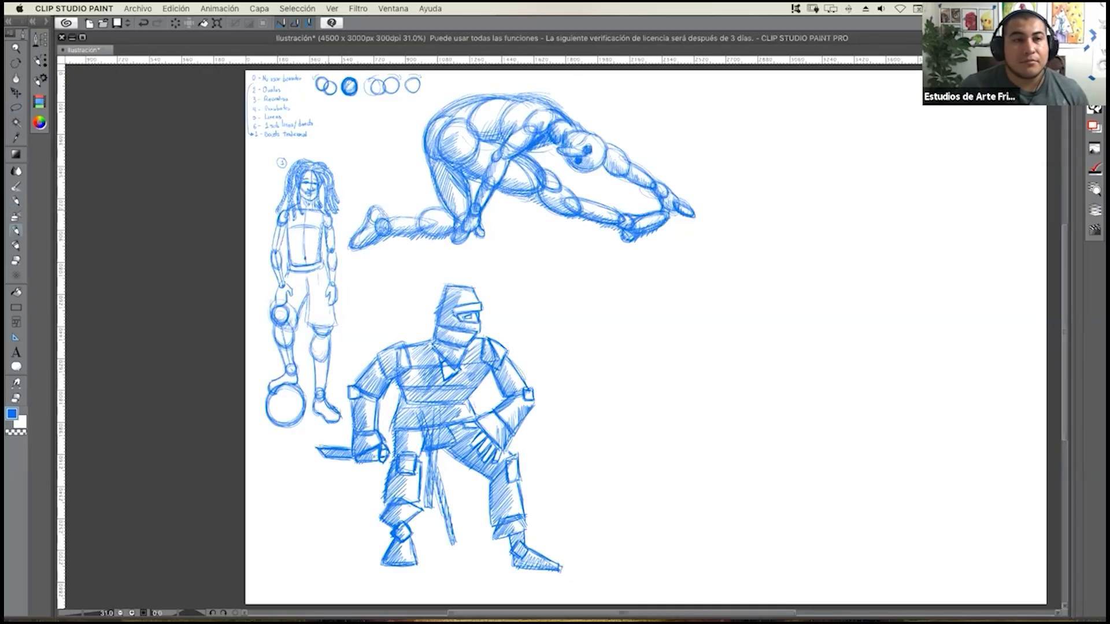
Advance the figure-drawing session in Chrome to the next reference photo, pause it there, and return to the Clip Studio Paint canvas.
{"action": "mouse_move", "coordinate": [6, 5]}
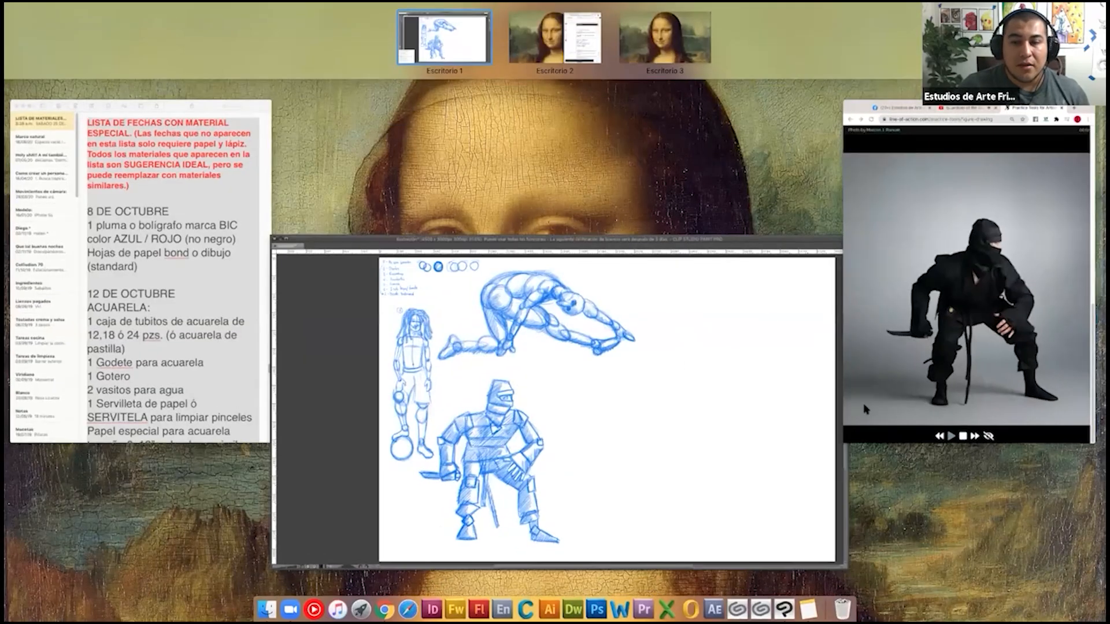
{"action": "left_click", "coordinate": [865, 409]}
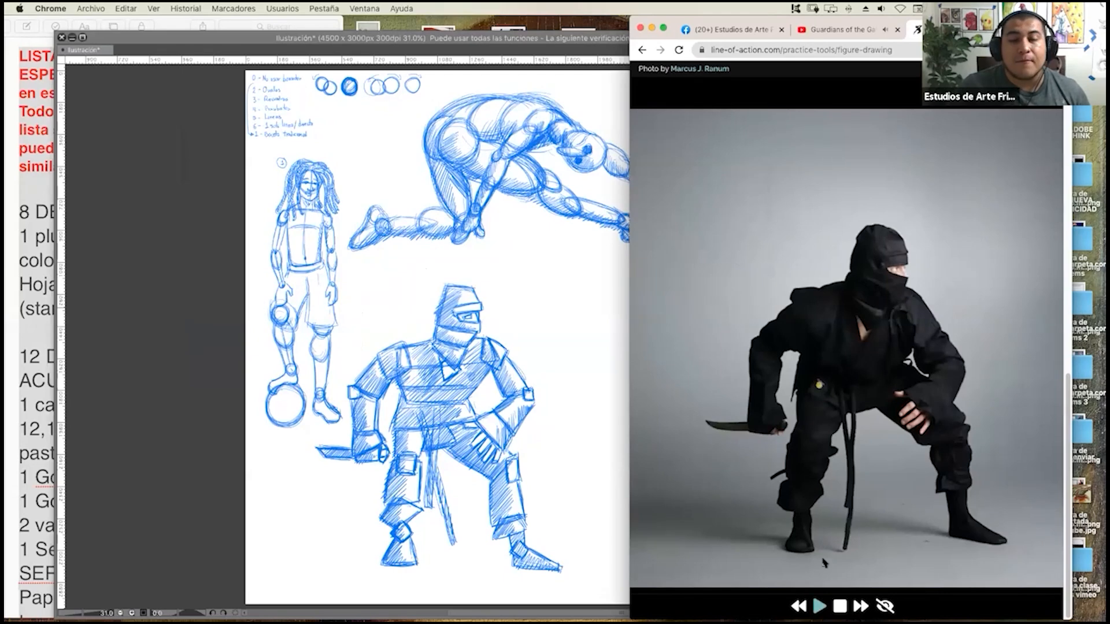
{"action": "left_click", "coordinate": [820, 606]}
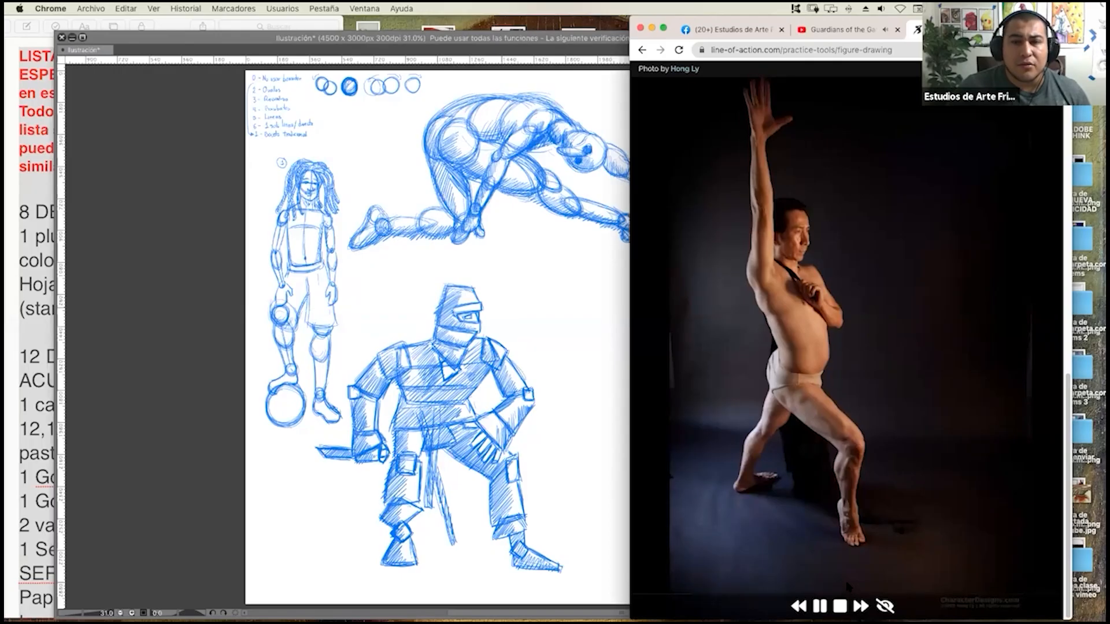
{"action": "left_click", "coordinate": [819, 606]}
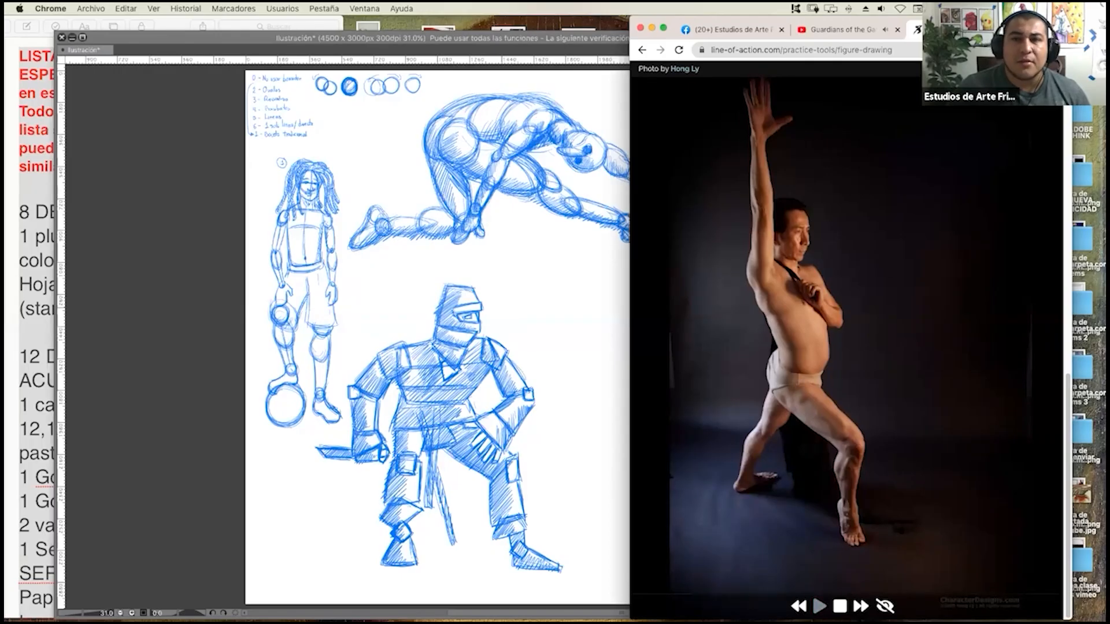
{"action": "left_click_drag", "start_coordinate": [874, 22], "coordinate": [1065, 21]}
{"action": "key", "text": "super+Tab"}
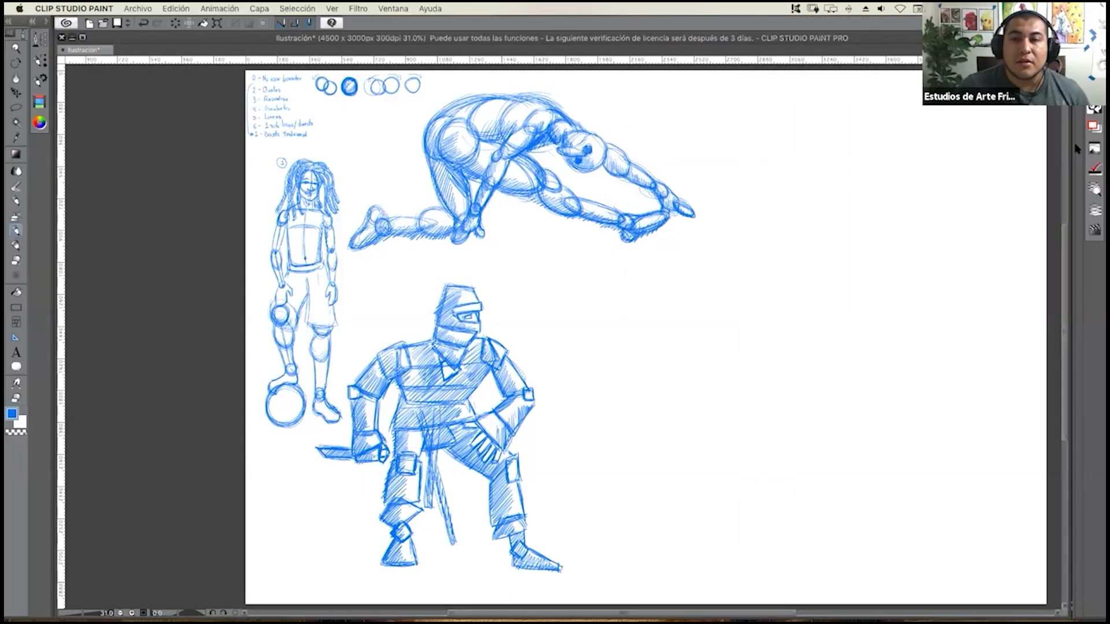
Narrow the Clip Studio Paint window, then switch to Chrome, resume the session and shift its window so the whole pose photo shows.
{"action": "left_click_drag", "start_coordinate": [1071, 149], "coordinate": [887, 162]}
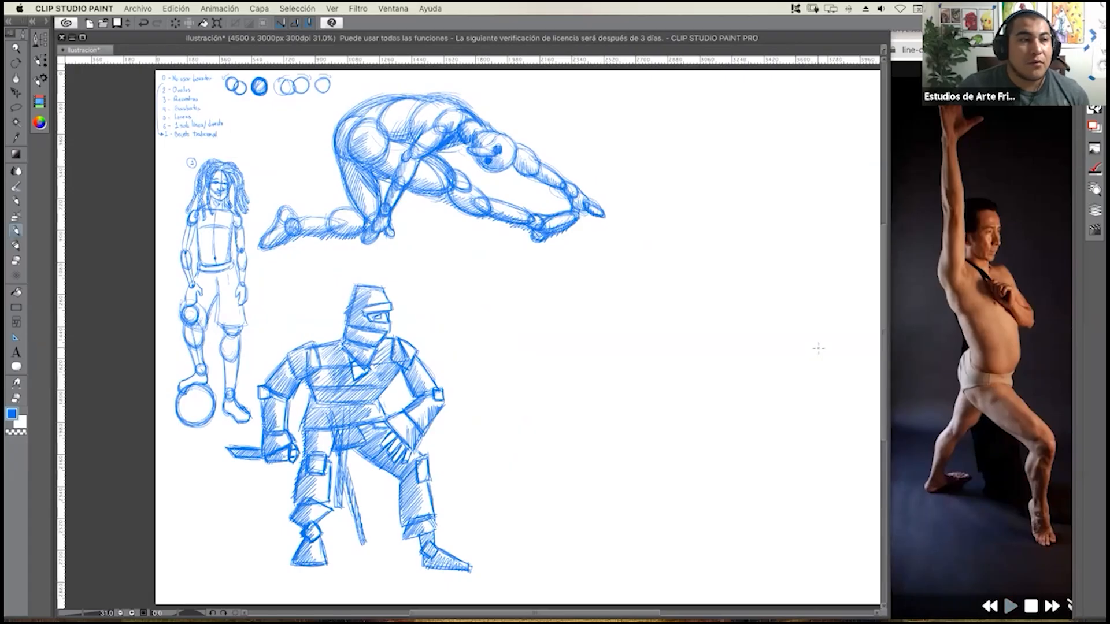
{"action": "left_click_drag", "start_coordinate": [570, 334], "coordinate": [551, 326]}
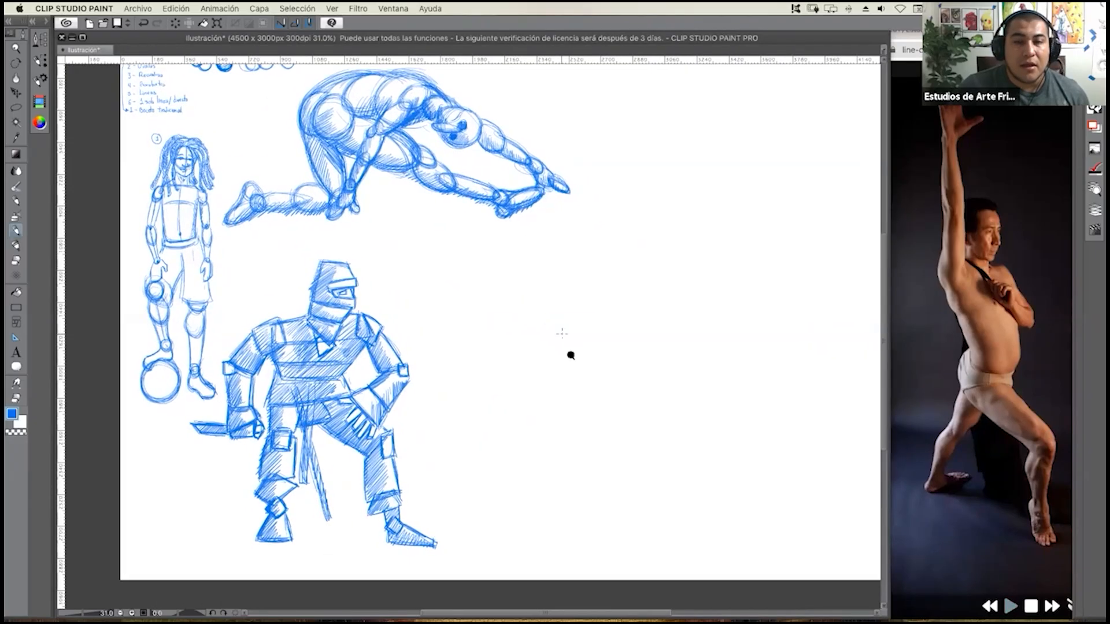
{"action": "left_click", "coordinate": [957, 301]}
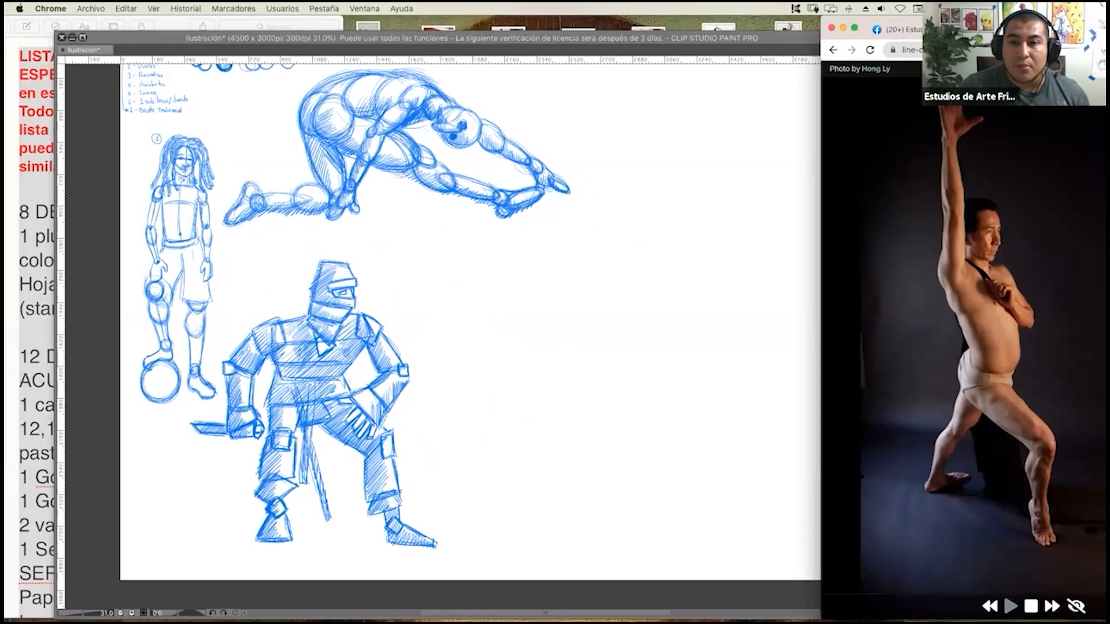
{"action": "left_click_drag", "start_coordinate": [817, 261], "coordinate": [672, 261]}
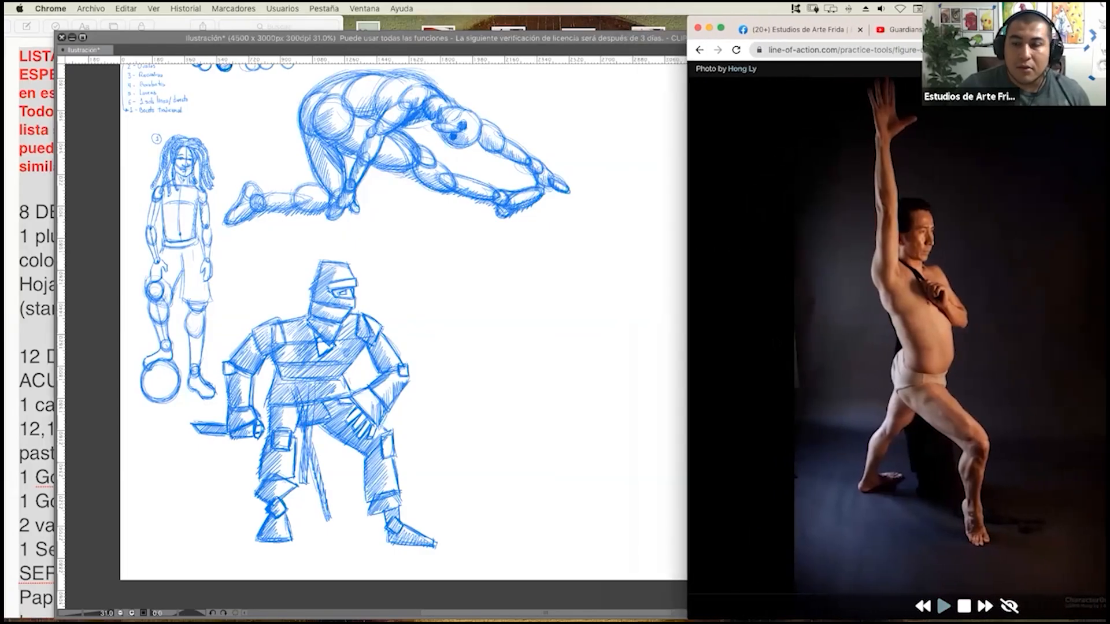
{"action": "left_click", "coordinate": [944, 605]}
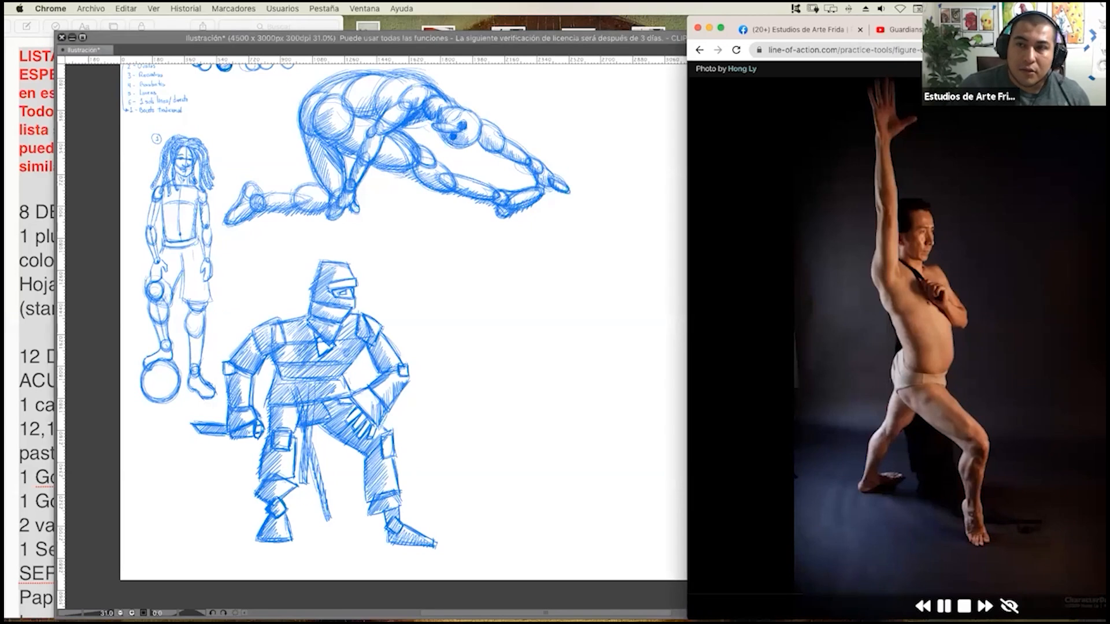
{"action": "left_click_drag", "start_coordinate": [992, 18], "coordinate": [840, 13]}
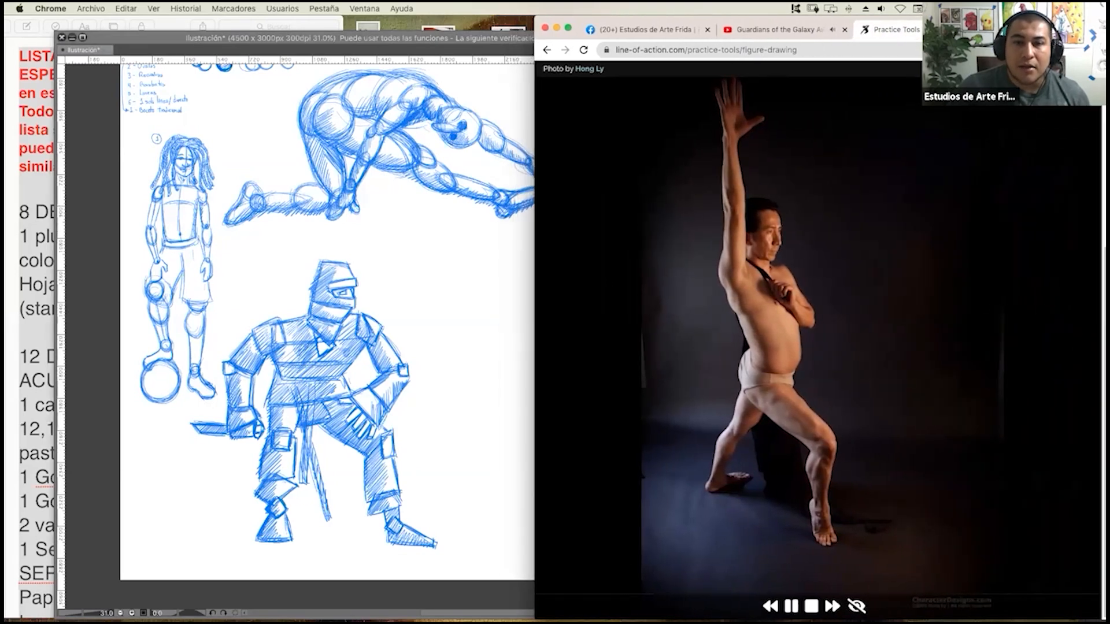
Adjust the Chrome window, return to Clip Studio Paint and narrow its window until canvas and full pose photo sit side by side.
{"action": "left_click_drag", "start_coordinate": [531, 303], "coordinate": [644, 289]}
{"action": "left_click", "coordinate": [644, 289]}
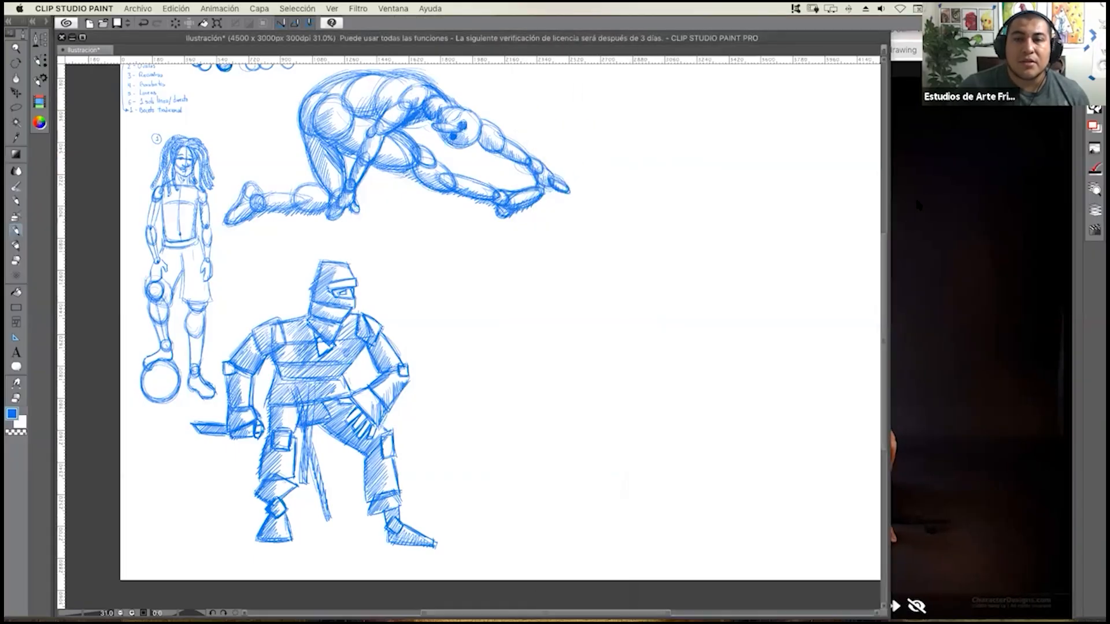
{"action": "mouse_move", "coordinate": [890, 198]}
{"action": "left_mouse_down"}
{"action": "mouse_move", "coordinate": [718, 214]}
{"action": "mouse_move", "coordinate": [733, 215]}
{"action": "left_mouse_up"}
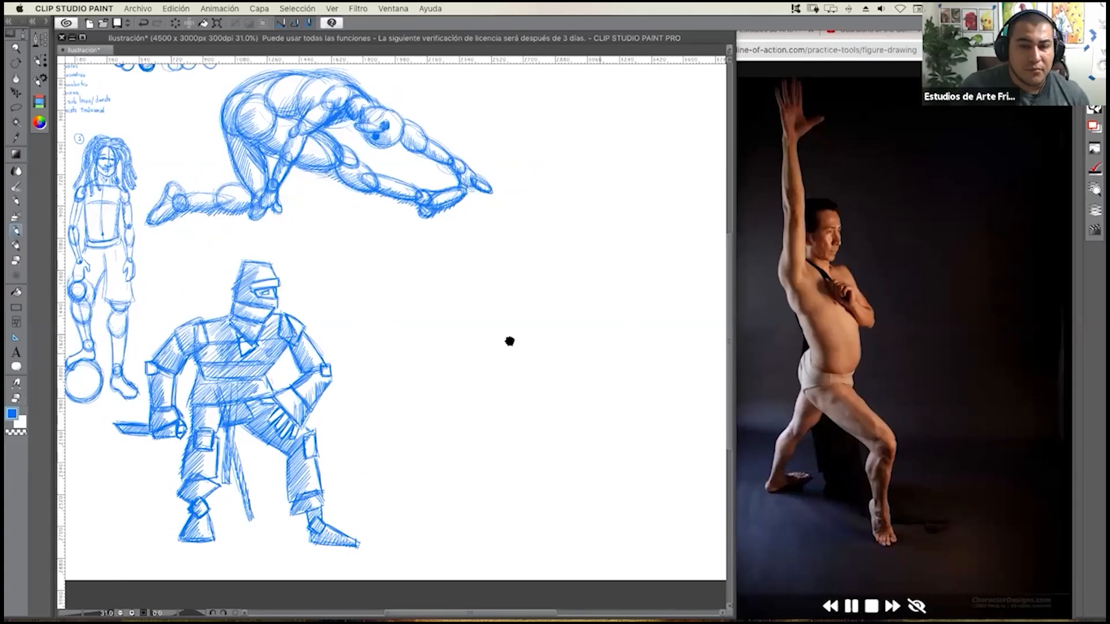
{"action": "left_click_drag", "start_coordinate": [477, 318], "coordinate": [487, 318]}
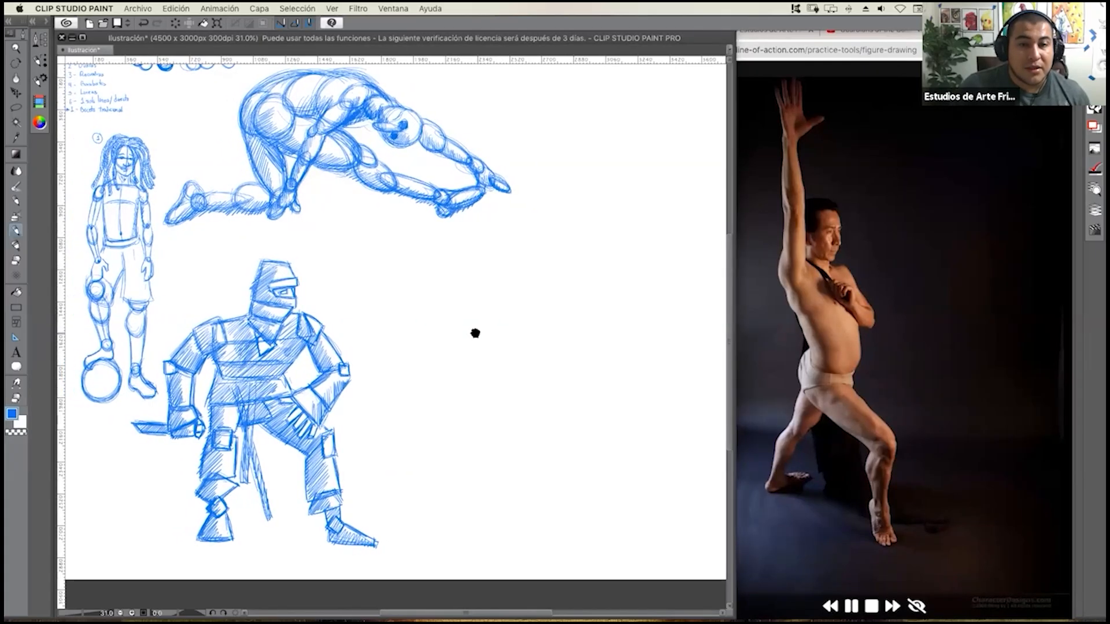
Sketch a loose circle for the standing man's head in the empty area beside the ninja, with a vertical guide line.
{"action": "scroll", "coordinate": [483, 325], "scroll_direction": "up", "scroll_amount": 3}
{"action": "scroll", "coordinate": [491, 329], "scroll_direction": "up", "scroll_amount": 2}
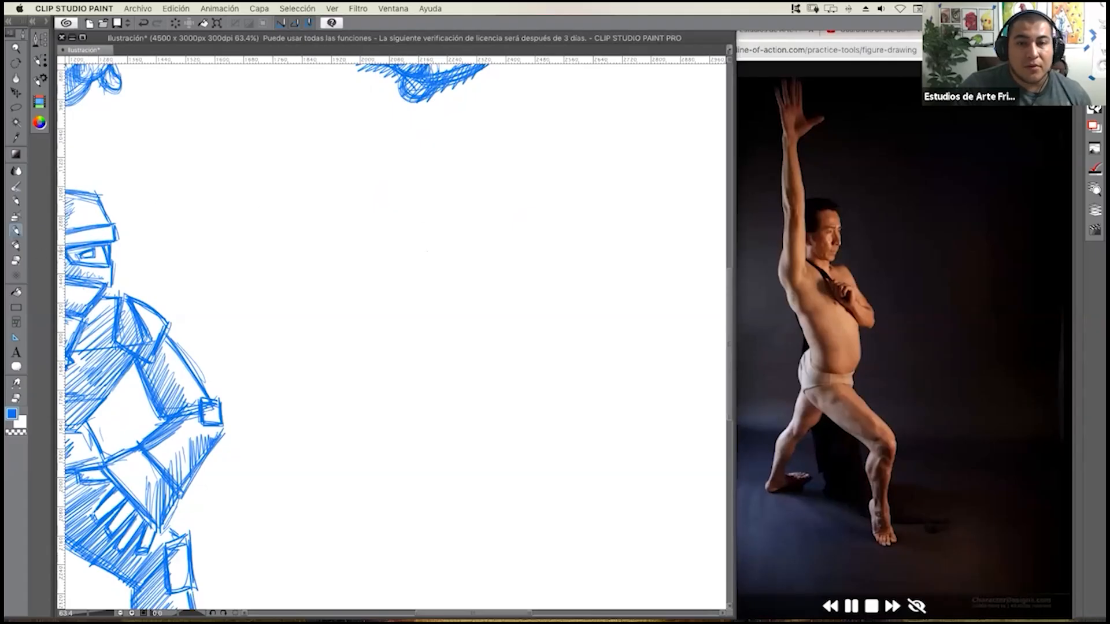
{"action": "left_click_drag", "start_coordinate": [390, 240], "coordinate": [405, 281]}
{"action": "mouse_move", "coordinate": [427, 266]}
{"action": "left_mouse_down"}
{"action": "mouse_move", "coordinate": [431, 241]}
{"action": "mouse_move", "coordinate": [408, 281]}
{"action": "left_mouse_up"}
{"action": "mouse_move", "coordinate": [400, 233]}
{"action": "left_mouse_down"}
{"action": "mouse_move", "coordinate": [391, 275]}
{"action": "mouse_move", "coordinate": [429, 270]}
{"action": "left_mouse_up"}
{"action": "left_click_drag", "start_coordinate": [407, 228], "coordinate": [405, 281]}
{"action": "mouse_move", "coordinate": [412, 230]}
{"action": "left_mouse_down"}
{"action": "mouse_move", "coordinate": [388, 256]}
{"action": "mouse_move", "coordinate": [396, 281]}
{"action": "left_mouse_up"}
{"action": "left_click_drag", "start_coordinate": [426, 270], "coordinate": [425, 242]}
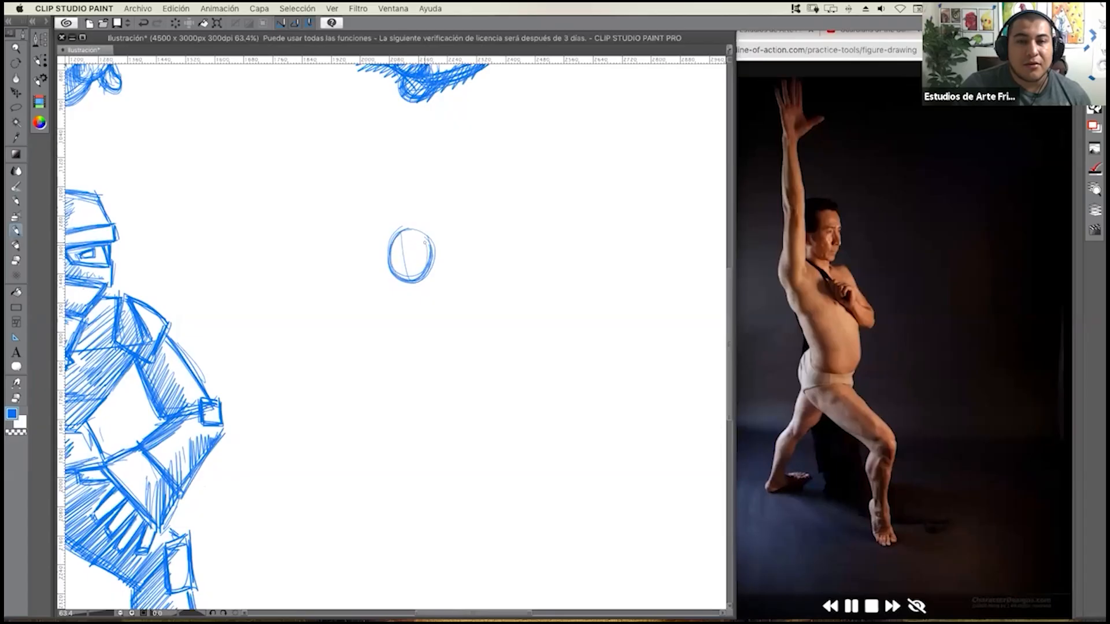
Thicken the head circle with repeated loops and rough in the nose, mouth and jaw profile facing the same way as the photo.
{"action": "scroll", "coordinate": [422, 263], "scroll_direction": "up", "scroll_amount": 5}
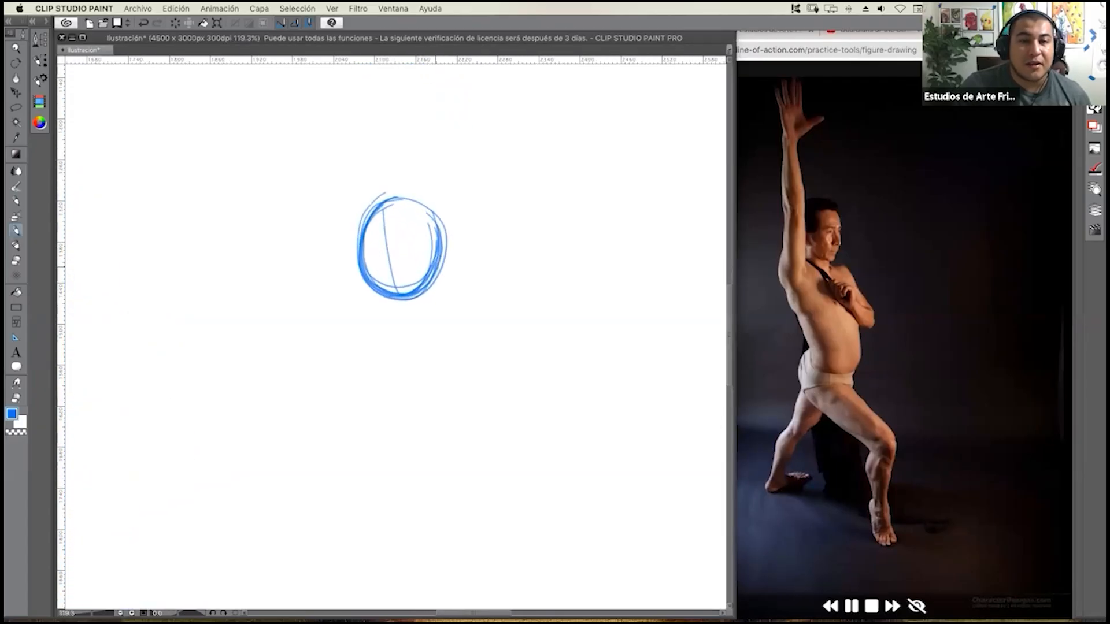
{"action": "mouse_move", "coordinate": [405, 201]}
{"action": "left_mouse_down"}
{"action": "mouse_move", "coordinate": [361, 267]}
{"action": "mouse_move", "coordinate": [370, 288]}
{"action": "mouse_move", "coordinate": [353, 249]}
{"action": "mouse_move", "coordinate": [365, 223]}
{"action": "mouse_move", "coordinate": [426, 289]}
{"action": "left_mouse_up"}
{"action": "left_click_drag", "start_coordinate": [361, 271], "coordinate": [404, 300]}
{"action": "mouse_move", "coordinate": [368, 230]}
{"action": "left_mouse_down"}
{"action": "mouse_move", "coordinate": [429, 287]}
{"action": "mouse_move", "coordinate": [405, 312]}
{"action": "mouse_move", "coordinate": [442, 275]}
{"action": "mouse_move", "coordinate": [431, 251]}
{"action": "left_mouse_up"}
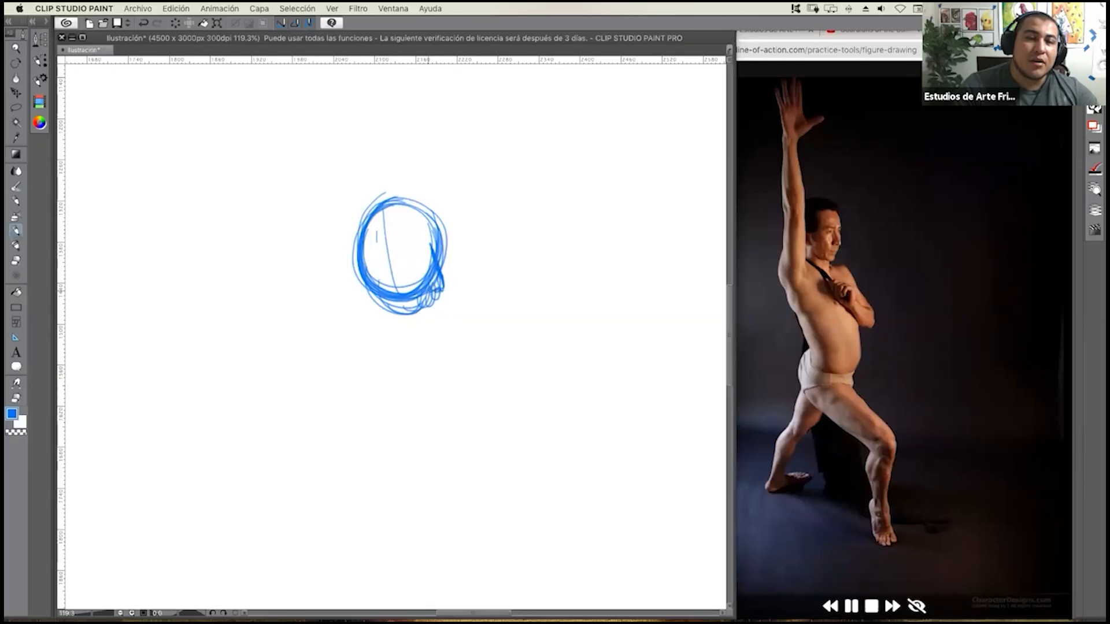
{"action": "mouse_move", "coordinate": [423, 264]}
{"action": "left_mouse_down"}
{"action": "mouse_move", "coordinate": [423, 254]}
{"action": "mouse_move", "coordinate": [435, 296]}
{"action": "left_mouse_up"}
{"action": "mouse_move", "coordinate": [414, 245]}
{"action": "left_mouse_down"}
{"action": "mouse_move", "coordinate": [391, 249]}
{"action": "mouse_move", "coordinate": [402, 262]}
{"action": "mouse_move", "coordinate": [428, 240]}
{"action": "mouse_move", "coordinate": [408, 196]}
{"action": "mouse_move", "coordinate": [385, 211]}
{"action": "mouse_move", "coordinate": [370, 264]}
{"action": "mouse_move", "coordinate": [387, 197]}
{"action": "mouse_move", "coordinate": [409, 189]}
{"action": "mouse_move", "coordinate": [417, 203]}
{"action": "mouse_move", "coordinate": [418, 189]}
{"action": "mouse_move", "coordinate": [376, 186]}
{"action": "mouse_move", "coordinate": [359, 200]}
{"action": "mouse_move", "coordinate": [373, 213]}
{"action": "mouse_move", "coordinate": [404, 197]}
{"action": "mouse_move", "coordinate": [363, 195]}
{"action": "mouse_move", "coordinate": [353, 263]}
{"action": "left_mouse_up"}
{"action": "mouse_move", "coordinate": [355, 225]}
{"action": "left_mouse_down"}
{"action": "mouse_move", "coordinate": [347, 280]}
{"action": "mouse_move", "coordinate": [392, 328]}
{"action": "mouse_move", "coordinate": [426, 308]}
{"action": "mouse_move", "coordinate": [427, 325]}
{"action": "left_mouse_up"}
Scribble in the side of the face and the jaw, and extend the neck below the head.
{"action": "left_click_drag", "start_coordinate": [393, 263], "coordinate": [387, 290]}
{"action": "mouse_move", "coordinate": [386, 248]}
{"action": "left_mouse_down"}
{"action": "mouse_move", "coordinate": [371, 282]}
{"action": "mouse_move", "coordinate": [372, 258]}
{"action": "left_mouse_up"}
{"action": "left_click_drag", "start_coordinate": [378, 269], "coordinate": [376, 292]}
{"action": "left_click_drag", "start_coordinate": [397, 274], "coordinate": [388, 292]}
{"action": "mouse_move", "coordinate": [393, 298]}
{"action": "left_mouse_down"}
{"action": "mouse_move", "coordinate": [378, 306]}
{"action": "mouse_move", "coordinate": [386, 312]}
{"action": "left_mouse_up"}
{"action": "mouse_move", "coordinate": [401, 300]}
{"action": "left_mouse_down"}
{"action": "mouse_move", "coordinate": [388, 321]}
{"action": "mouse_move", "coordinate": [410, 351]}
{"action": "mouse_move", "coordinate": [387, 350]}
{"action": "mouse_move", "coordinate": [365, 294]}
{"action": "mouse_move", "coordinate": [354, 315]}
{"action": "mouse_move", "coordinate": [359, 327]}
{"action": "mouse_move", "coordinate": [370, 306]}
{"action": "mouse_move", "coordinate": [384, 333]}
{"action": "left_mouse_up"}
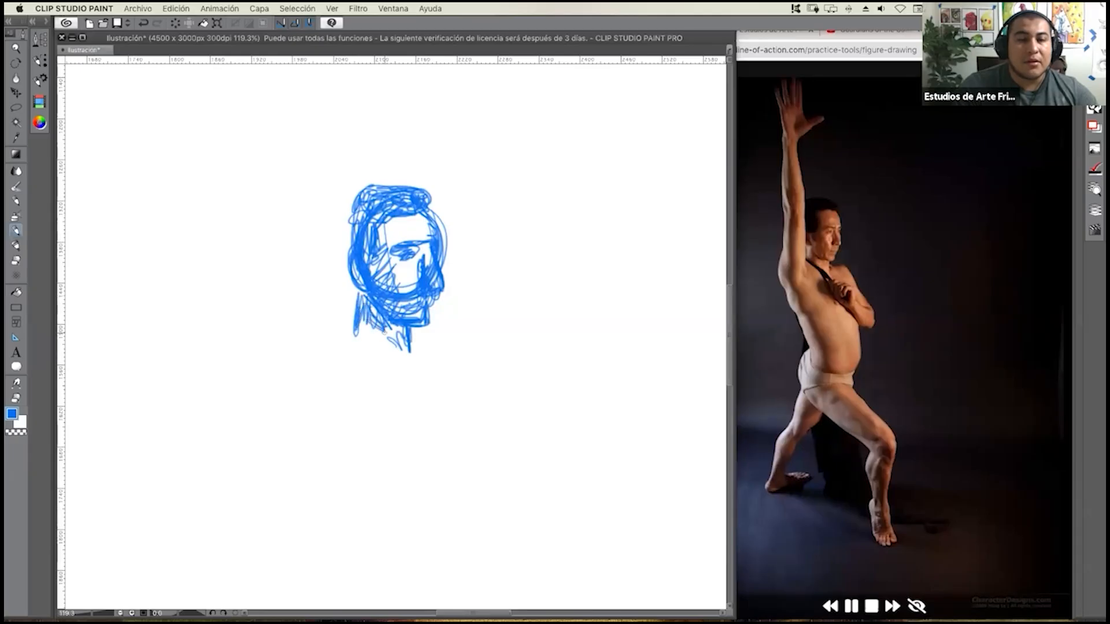
{"action": "left_click_drag", "start_coordinate": [361, 294], "coordinate": [349, 345]}
{"action": "mouse_move", "coordinate": [375, 310]}
{"action": "left_mouse_down"}
{"action": "mouse_move", "coordinate": [389, 345]}
{"action": "mouse_move", "coordinate": [393, 325]}
{"action": "mouse_move", "coordinate": [403, 328]}
{"action": "mouse_move", "coordinate": [380, 338]}
{"action": "left_mouse_up"}
{"action": "mouse_move", "coordinate": [373, 343]}
{"action": "left_mouse_down"}
{"action": "mouse_move", "coordinate": [380, 351]}
{"action": "mouse_move", "coordinate": [355, 340]}
{"action": "left_mouse_up"}
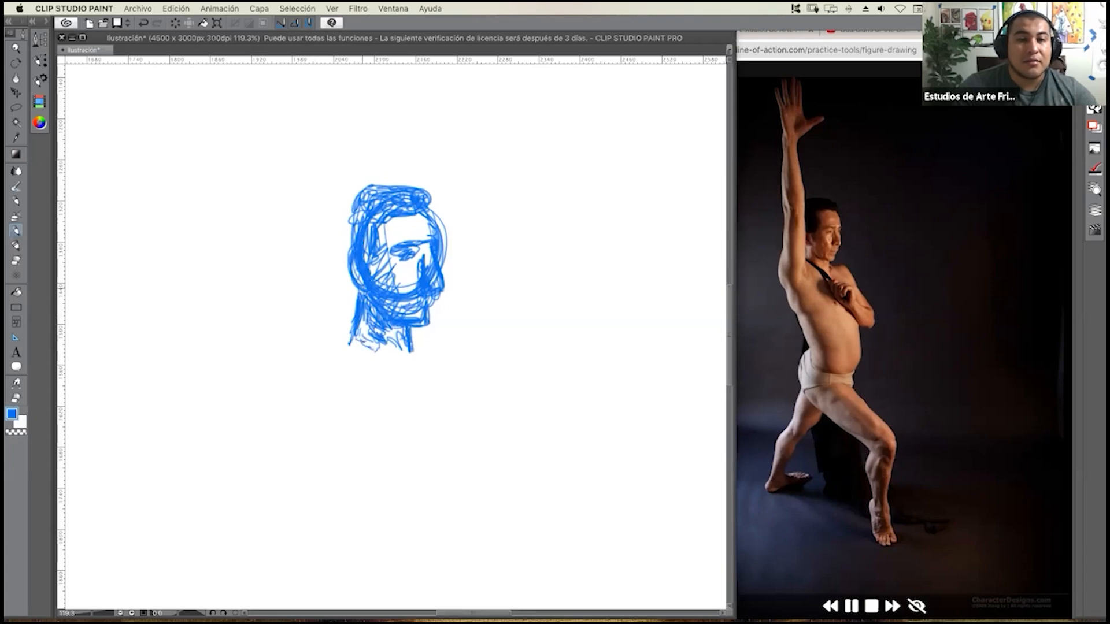
Add hair at the back of the head and sketch an oval for the raised arm's shoulder beside the neck.
{"action": "mouse_move", "coordinate": [403, 184]}
{"action": "left_mouse_down"}
{"action": "mouse_move", "coordinate": [359, 186]}
{"action": "mouse_move", "coordinate": [344, 219]}
{"action": "mouse_move", "coordinate": [342, 209]}
{"action": "left_mouse_up"}
{"action": "mouse_move", "coordinate": [363, 324]}
{"action": "left_mouse_down"}
{"action": "mouse_move", "coordinate": [341, 350]}
{"action": "mouse_move", "coordinate": [341, 309]}
{"action": "mouse_move", "coordinate": [316, 366]}
{"action": "mouse_move", "coordinate": [301, 352]}
{"action": "left_mouse_up"}
{"action": "mouse_move", "coordinate": [309, 307]}
{"action": "left_mouse_down"}
{"action": "mouse_move", "coordinate": [341, 361]}
{"action": "mouse_move", "coordinate": [297, 364]}
{"action": "mouse_move", "coordinate": [337, 338]}
{"action": "mouse_move", "coordinate": [330, 306]}
{"action": "mouse_move", "coordinate": [325, 330]}
{"action": "mouse_move", "coordinate": [329, 343]}
{"action": "mouse_move", "coordinate": [337, 288]}
{"action": "mouse_move", "coordinate": [319, 365]}
{"action": "left_mouse_up"}
{"action": "left_click_drag", "start_coordinate": [327, 329], "coordinate": [305, 365]}
{"action": "left_click_drag", "start_coordinate": [306, 321], "coordinate": [297, 359]}
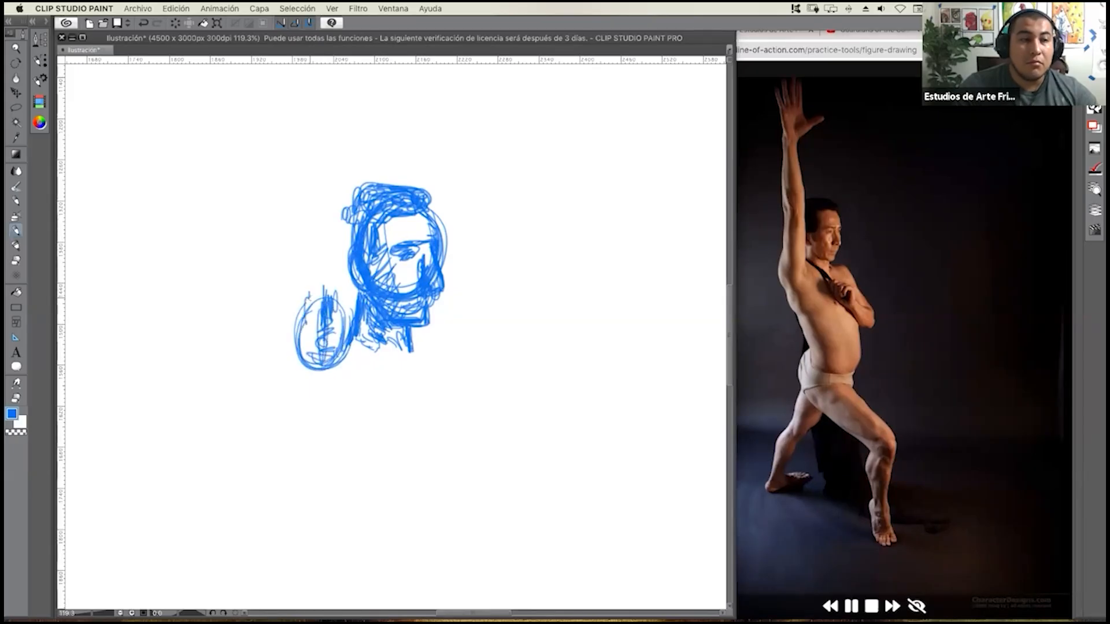
Draw the raised upper arm as a tall narrow oval rising from the shoulder, with loose lines along its centre.
{"action": "left_click_drag", "start_coordinate": [306, 315], "coordinate": [310, 287]}
{"action": "mouse_move", "coordinate": [312, 306]}
{"action": "left_mouse_down"}
{"action": "mouse_move", "coordinate": [310, 254]}
{"action": "mouse_move", "coordinate": [330, 194]}
{"action": "left_mouse_up"}
{"action": "left_click_drag", "start_coordinate": [329, 193], "coordinate": [342, 248]}
{"action": "left_click_drag", "start_coordinate": [340, 312], "coordinate": [339, 241]}
{"action": "left_click_drag", "start_coordinate": [341, 324], "coordinate": [347, 233]}
{"action": "left_click_drag", "start_coordinate": [347, 333], "coordinate": [345, 220]}
{"action": "left_click_drag", "start_coordinate": [344, 316], "coordinate": [342, 199]}
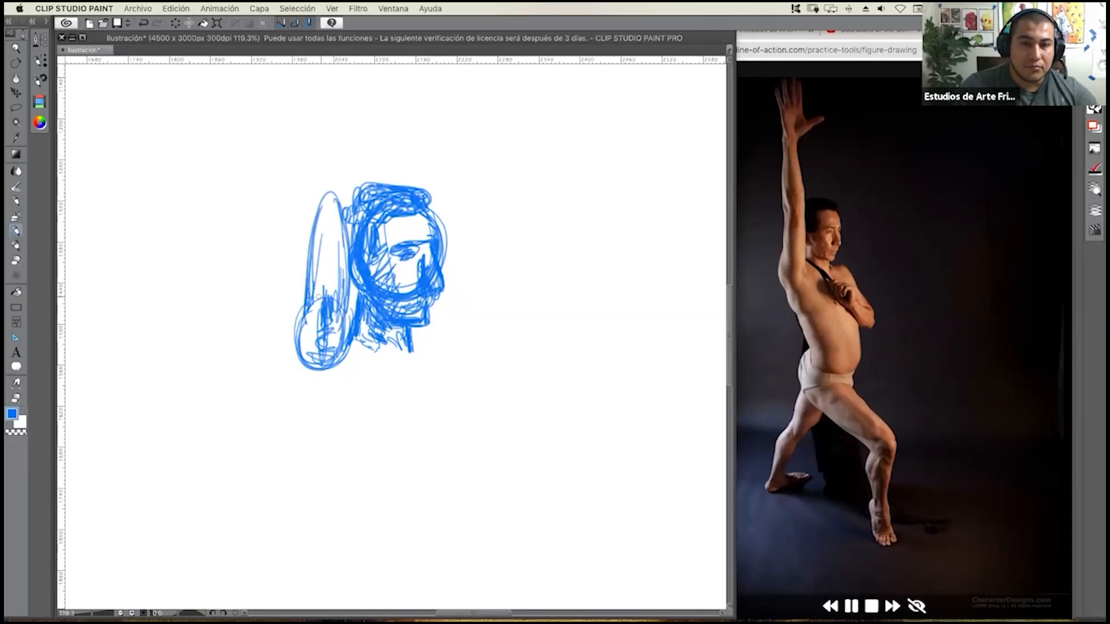
{"action": "mouse_move", "coordinate": [309, 306]}
{"action": "left_mouse_down"}
{"action": "mouse_move", "coordinate": [332, 248]}
{"action": "mouse_move", "coordinate": [328, 258]}
{"action": "mouse_move", "coordinate": [323, 226]}
{"action": "left_mouse_up"}
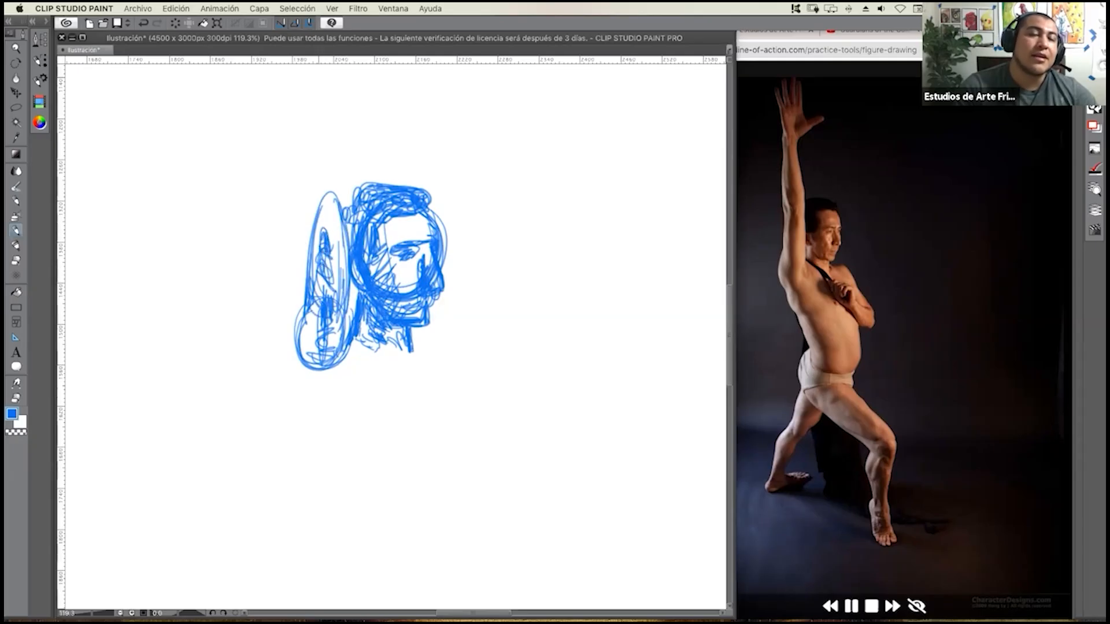
Reinforce the upper arm's contours and sketch the elbow circle at its top with the first forearm lines.
{"action": "left_click_drag", "start_coordinate": [307, 283], "coordinate": [325, 182]}
{"action": "mouse_move", "coordinate": [303, 255]}
{"action": "left_mouse_down"}
{"action": "mouse_move", "coordinate": [316, 187]}
{"action": "mouse_move", "coordinate": [339, 198]}
{"action": "mouse_move", "coordinate": [342, 259]}
{"action": "left_mouse_up"}
{"action": "left_click_drag", "start_coordinate": [333, 196], "coordinate": [347, 274]}
{"action": "mouse_move", "coordinate": [320, 197]}
{"action": "left_mouse_down"}
{"action": "mouse_move", "coordinate": [348, 258]}
{"action": "mouse_move", "coordinate": [322, 195]}
{"action": "left_mouse_up"}
{"action": "left_click_drag", "start_coordinate": [309, 247], "coordinate": [306, 331]}
{"action": "left_click_drag", "start_coordinate": [322, 287], "coordinate": [313, 313]}
{"action": "left_click_drag", "start_coordinate": [309, 274], "coordinate": [298, 315]}
{"action": "left_click_drag", "start_coordinate": [306, 284], "coordinate": [318, 255]}
{"action": "mouse_move", "coordinate": [322, 255]}
{"action": "left_mouse_down"}
{"action": "mouse_move", "coordinate": [321, 281]}
{"action": "mouse_move", "coordinate": [305, 263]}
{"action": "mouse_move", "coordinate": [317, 291]}
{"action": "left_mouse_up"}
{"action": "mouse_move", "coordinate": [301, 294]}
{"action": "left_mouse_down"}
{"action": "mouse_move", "coordinate": [297, 256]}
{"action": "mouse_move", "coordinate": [304, 305]}
{"action": "left_mouse_up"}
{"action": "left_click_drag", "start_coordinate": [299, 295], "coordinate": [298, 251]}
{"action": "left_click_drag", "start_coordinate": [304, 293], "coordinate": [299, 246]}
{"action": "left_click_drag", "start_coordinate": [327, 279], "coordinate": [333, 245]}
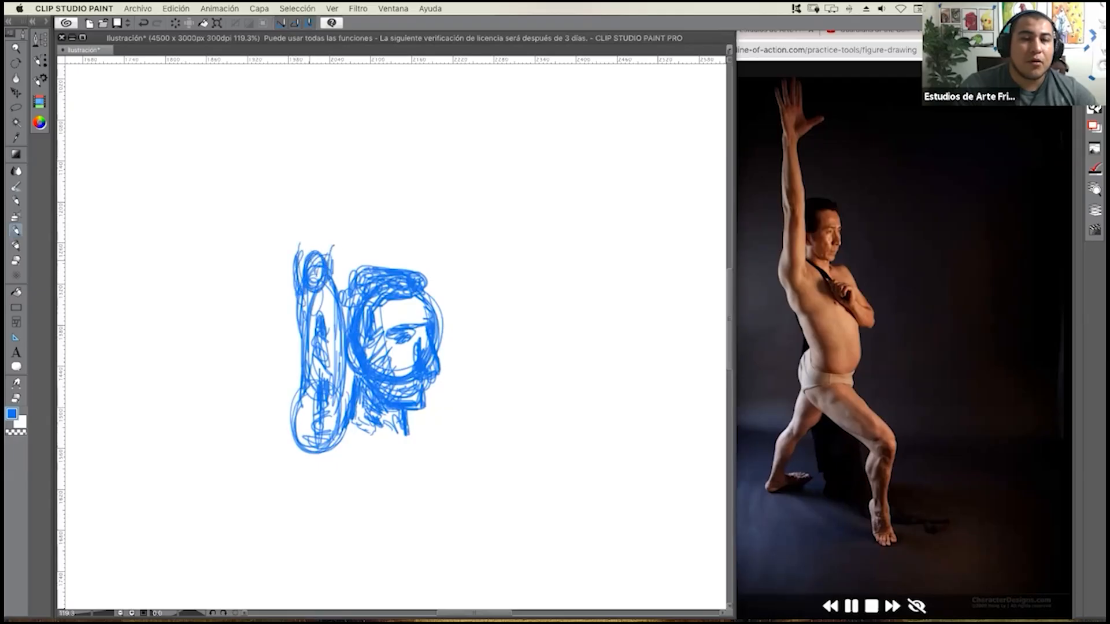
Build the thick part of the raised forearm as an oval above the elbow and scribble inside it.
{"action": "mouse_move", "coordinate": [320, 331]}
{"action": "left_mouse_down"}
{"action": "mouse_move", "coordinate": [321, 386]}
{"action": "mouse_move", "coordinate": [335, 274]}
{"action": "mouse_move", "coordinate": [312, 255]}
{"action": "left_mouse_up"}
{"action": "mouse_move", "coordinate": [303, 256]}
{"action": "left_mouse_down"}
{"action": "mouse_move", "coordinate": [296, 328]}
{"action": "mouse_move", "coordinate": [332, 324]}
{"action": "left_mouse_up"}
{"action": "left_click_drag", "start_coordinate": [317, 255], "coordinate": [296, 310]}
{"action": "left_click_drag", "start_coordinate": [297, 271], "coordinate": [335, 321]}
{"action": "mouse_move", "coordinate": [313, 254]}
{"action": "left_mouse_down"}
{"action": "mouse_move", "coordinate": [294, 321]}
{"action": "mouse_move", "coordinate": [317, 286]}
{"action": "left_mouse_up"}
{"action": "mouse_move", "coordinate": [310, 268]}
{"action": "left_mouse_down"}
{"action": "mouse_move", "coordinate": [311, 295]}
{"action": "mouse_move", "coordinate": [307, 284]}
{"action": "left_mouse_up"}
{"action": "left_click_drag", "start_coordinate": [308, 265], "coordinate": [308, 306]}
{"action": "mouse_move", "coordinate": [316, 263]}
{"action": "left_mouse_down"}
{"action": "mouse_move", "coordinate": [319, 303]}
{"action": "mouse_move", "coordinate": [304, 297]}
{"action": "left_mouse_up"}
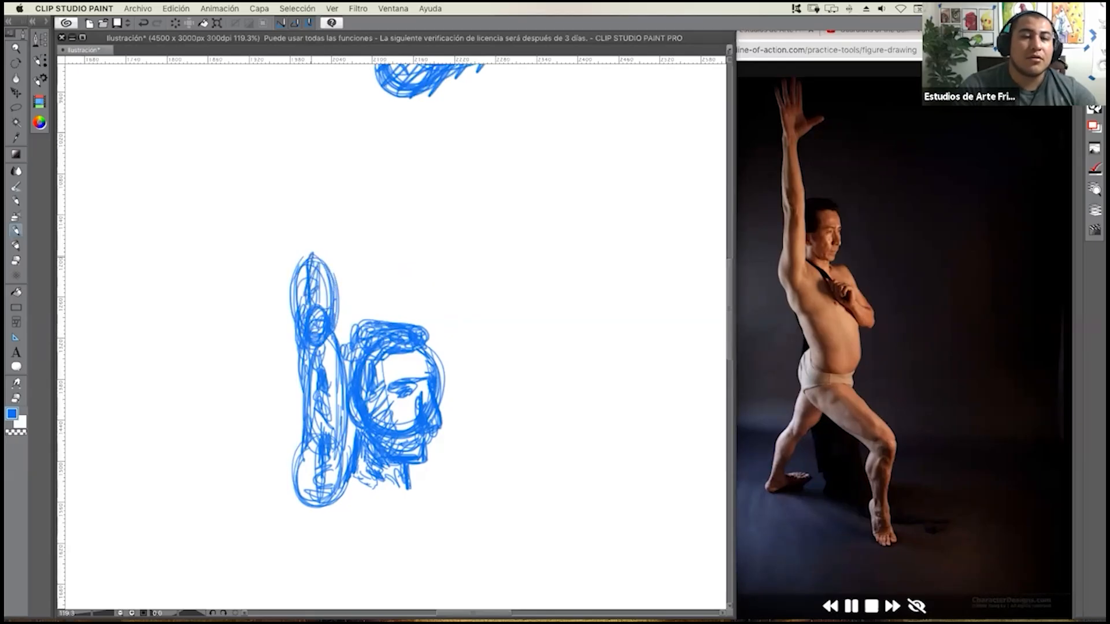
Taper the raised forearm upward with long strokes and close it with a small rounded wrist.
{"action": "left_click_drag", "start_coordinate": [302, 246], "coordinate": [292, 272]}
{"action": "mouse_move", "coordinate": [304, 247]}
{"action": "left_mouse_down"}
{"action": "mouse_move", "coordinate": [284, 286]}
{"action": "mouse_move", "coordinate": [293, 231]}
{"action": "left_mouse_up"}
{"action": "left_click_drag", "start_coordinate": [296, 197], "coordinate": [288, 290]}
{"action": "left_click_drag", "start_coordinate": [296, 195], "coordinate": [293, 269]}
{"action": "mouse_move", "coordinate": [300, 174]}
{"action": "left_mouse_down"}
{"action": "mouse_move", "coordinate": [291, 245]}
{"action": "mouse_move", "coordinate": [313, 206]}
{"action": "mouse_move", "coordinate": [331, 276]}
{"action": "left_mouse_up"}
{"action": "mouse_move", "coordinate": [304, 173]}
{"action": "left_mouse_down"}
{"action": "mouse_move", "coordinate": [290, 214]}
{"action": "mouse_move", "coordinate": [315, 260]}
{"action": "left_mouse_up"}
{"action": "mouse_move", "coordinate": [298, 217]}
{"action": "left_mouse_down"}
{"action": "mouse_move", "coordinate": [300, 257]}
{"action": "mouse_move", "coordinate": [296, 248]}
{"action": "left_mouse_up"}
{"action": "left_click_drag", "start_coordinate": [309, 192], "coordinate": [289, 272]}
{"action": "mouse_move", "coordinate": [296, 163]}
{"action": "left_mouse_down"}
{"action": "mouse_move", "coordinate": [288, 242]}
{"action": "mouse_move", "coordinate": [286, 199]}
{"action": "mouse_move", "coordinate": [299, 205]}
{"action": "mouse_move", "coordinate": [312, 172]}
{"action": "mouse_move", "coordinate": [318, 185]}
{"action": "left_mouse_up"}
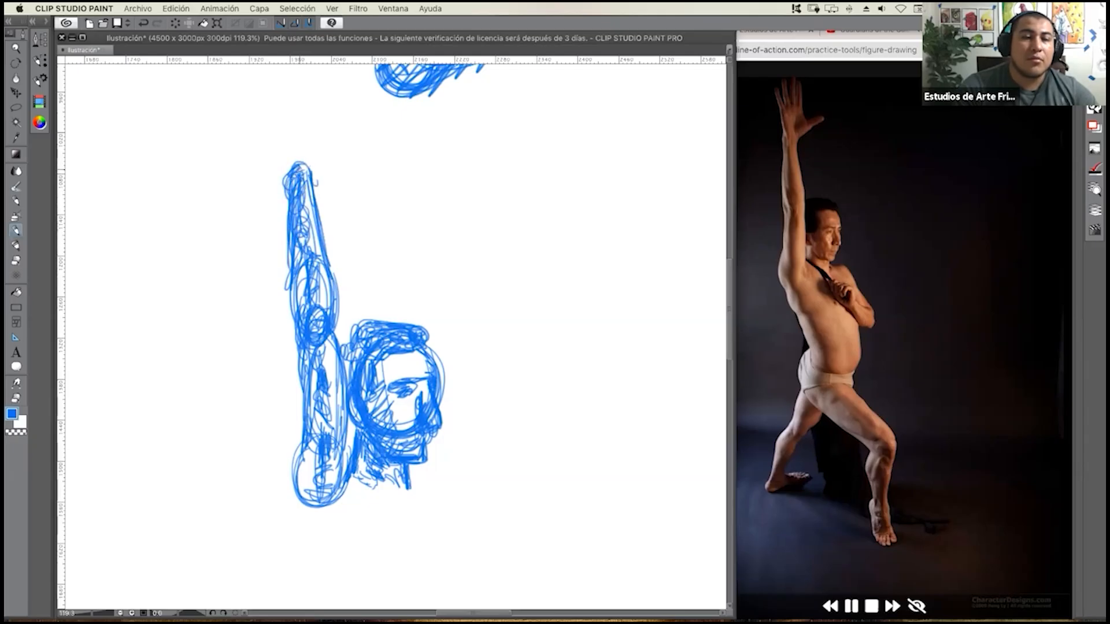
{"action": "left_click_drag", "start_coordinate": [307, 261], "coordinate": [302, 293]}
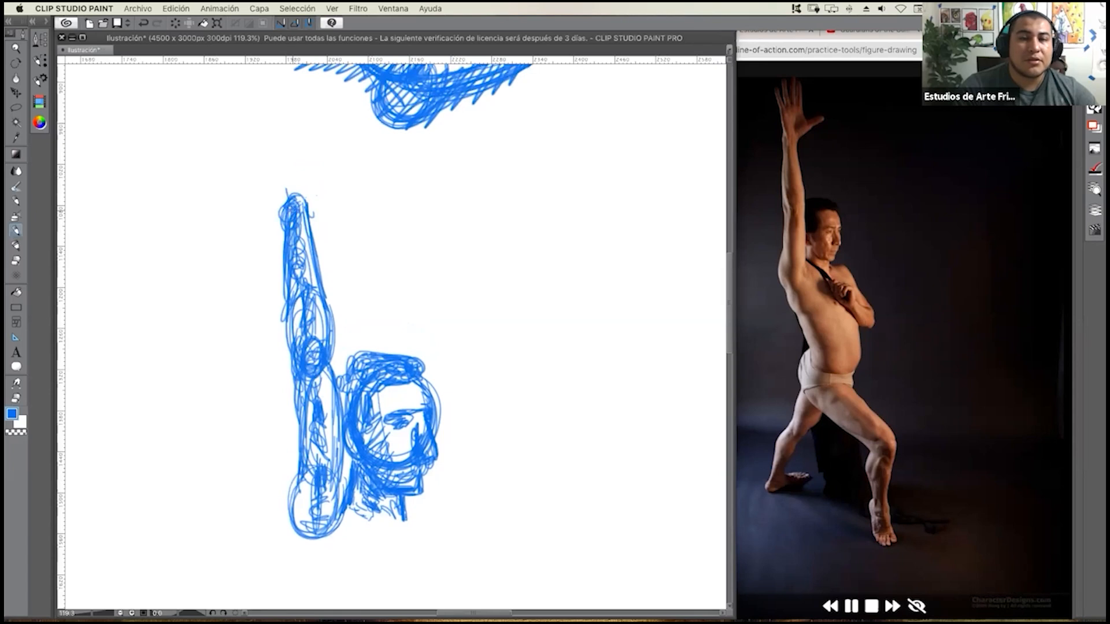
Sketch the open raised hand with spread fingers, an extended thumb and a shaded palm.
{"action": "mouse_move", "coordinate": [313, 198]}
{"action": "left_mouse_down"}
{"action": "mouse_move", "coordinate": [315, 238]}
{"action": "mouse_move", "coordinate": [339, 171]}
{"action": "mouse_move", "coordinate": [311, 206]}
{"action": "mouse_move", "coordinate": [351, 161]}
{"action": "mouse_move", "coordinate": [305, 195]}
{"action": "mouse_move", "coordinate": [303, 98]}
{"action": "mouse_move", "coordinate": [304, 162]}
{"action": "left_mouse_up"}
{"action": "mouse_move", "coordinate": [302, 111]}
{"action": "left_mouse_down"}
{"action": "mouse_move", "coordinate": [300, 156]}
{"action": "mouse_move", "coordinate": [292, 111]}
{"action": "mouse_move", "coordinate": [294, 159]}
{"action": "mouse_move", "coordinate": [272, 103]}
{"action": "mouse_move", "coordinate": [289, 169]}
{"action": "left_mouse_up"}
{"action": "mouse_move", "coordinate": [271, 104]}
{"action": "left_mouse_down"}
{"action": "mouse_move", "coordinate": [279, 164]}
{"action": "mouse_move", "coordinate": [257, 112]}
{"action": "mouse_move", "coordinate": [268, 148]}
{"action": "left_mouse_up"}
{"action": "mouse_move", "coordinate": [270, 154]}
{"action": "left_mouse_down"}
{"action": "mouse_move", "coordinate": [265, 139]}
{"action": "mouse_move", "coordinate": [285, 202]}
{"action": "left_mouse_up"}
{"action": "mouse_move", "coordinate": [280, 174]}
{"action": "left_mouse_down"}
{"action": "mouse_move", "coordinate": [287, 158]}
{"action": "mouse_move", "coordinate": [289, 202]}
{"action": "left_mouse_up"}
{"action": "left_click_drag", "start_coordinate": [287, 164], "coordinate": [293, 200]}
{"action": "mouse_move", "coordinate": [289, 175]}
{"action": "left_mouse_down"}
{"action": "mouse_move", "coordinate": [293, 193]}
{"action": "mouse_move", "coordinate": [292, 171]}
{"action": "left_mouse_up"}
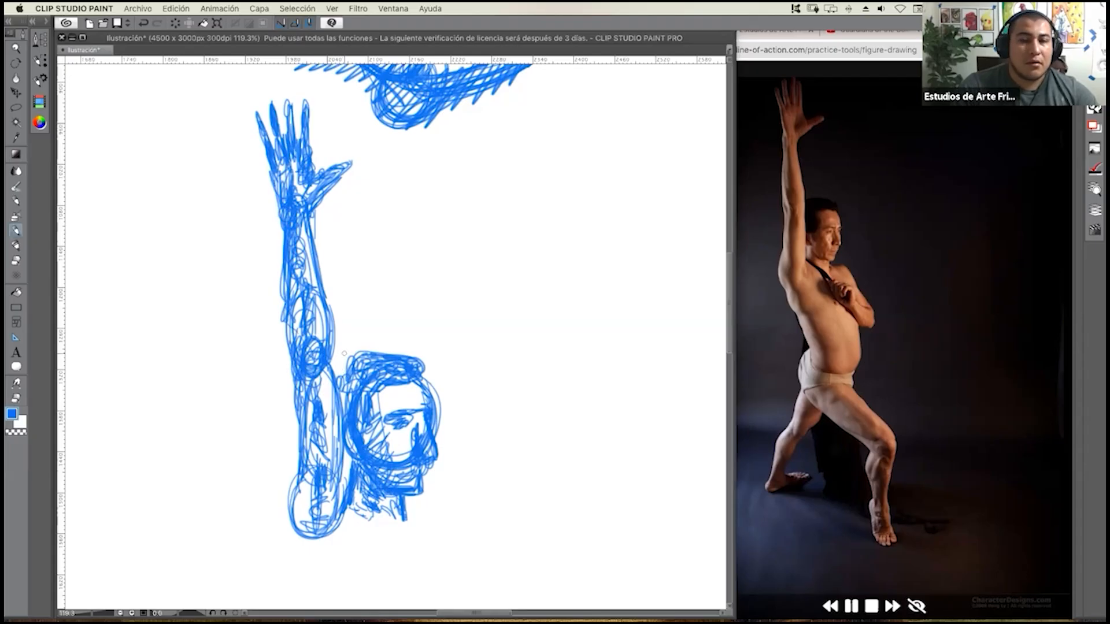
Fill in the hair behind the head and strengthen the shoulder's outer contour down to the armpit.
{"action": "mouse_move", "coordinate": [336, 395]}
{"action": "left_mouse_down"}
{"action": "mouse_move", "coordinate": [349, 358]}
{"action": "mouse_move", "coordinate": [335, 369]}
{"action": "mouse_move", "coordinate": [369, 351]}
{"action": "mouse_move", "coordinate": [347, 363]}
{"action": "left_mouse_up"}
{"action": "left_click_drag", "start_coordinate": [345, 373], "coordinate": [344, 403]}
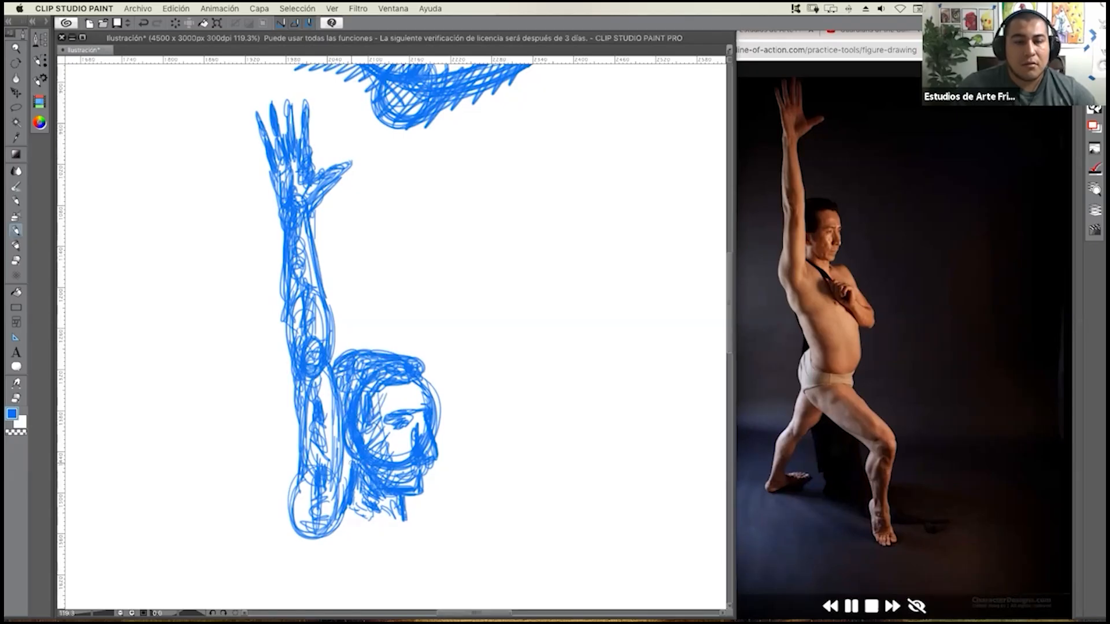
{"action": "left_click_drag", "start_coordinate": [346, 480], "coordinate": [340, 493]}
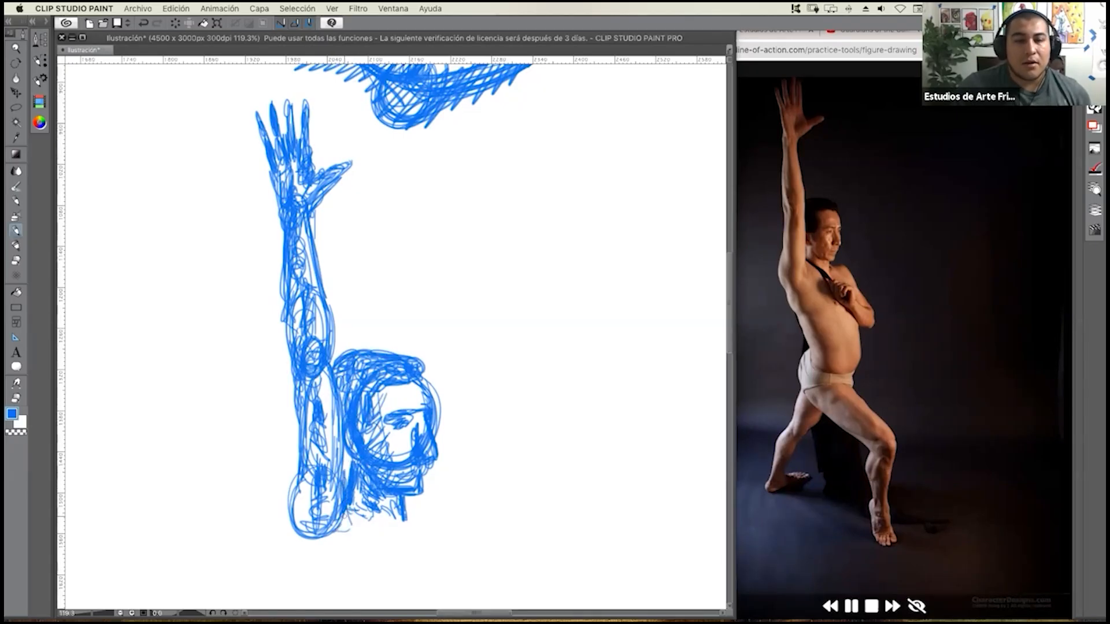
{"action": "left_click_drag", "start_coordinate": [292, 465], "coordinate": [289, 544]}
{"action": "left_click_drag", "start_coordinate": [292, 506], "coordinate": [288, 543]}
{"action": "left_click_drag", "start_coordinate": [289, 492], "coordinate": [286, 536]}
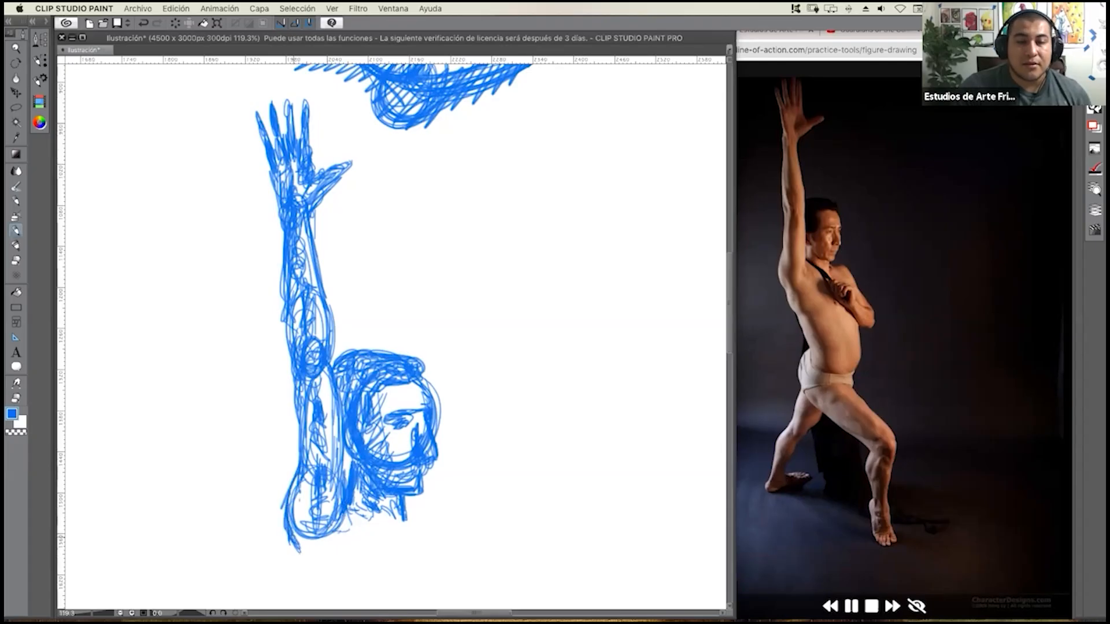
Draw the curved upper back below the shoulder and the diagonal strap line running from the neck across the chest.
{"action": "mouse_move", "coordinate": [321, 455]}
{"action": "left_mouse_down"}
{"action": "mouse_move", "coordinate": [310, 466]}
{"action": "mouse_move", "coordinate": [320, 508]}
{"action": "mouse_move", "coordinate": [345, 393]}
{"action": "mouse_move", "coordinate": [398, 299]}
{"action": "left_mouse_up"}
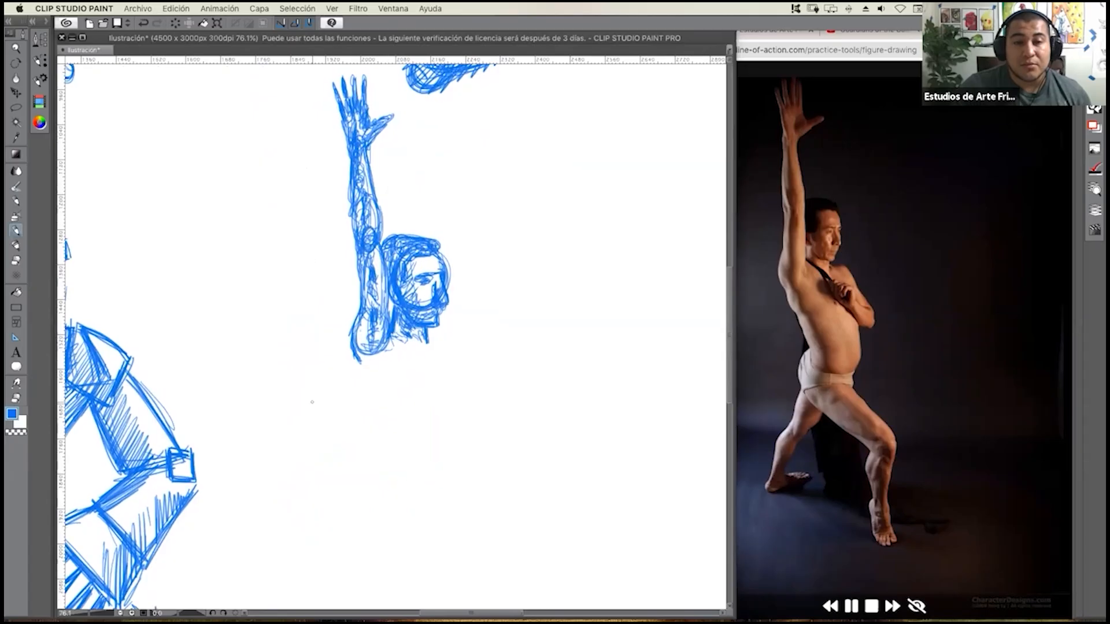
{"action": "mouse_move", "coordinate": [373, 381]}
{"action": "left_mouse_down"}
{"action": "mouse_move", "coordinate": [329, 411]}
{"action": "mouse_move", "coordinate": [350, 418]}
{"action": "left_mouse_up"}
{"action": "left_click_drag", "start_coordinate": [329, 376], "coordinate": [349, 416]}
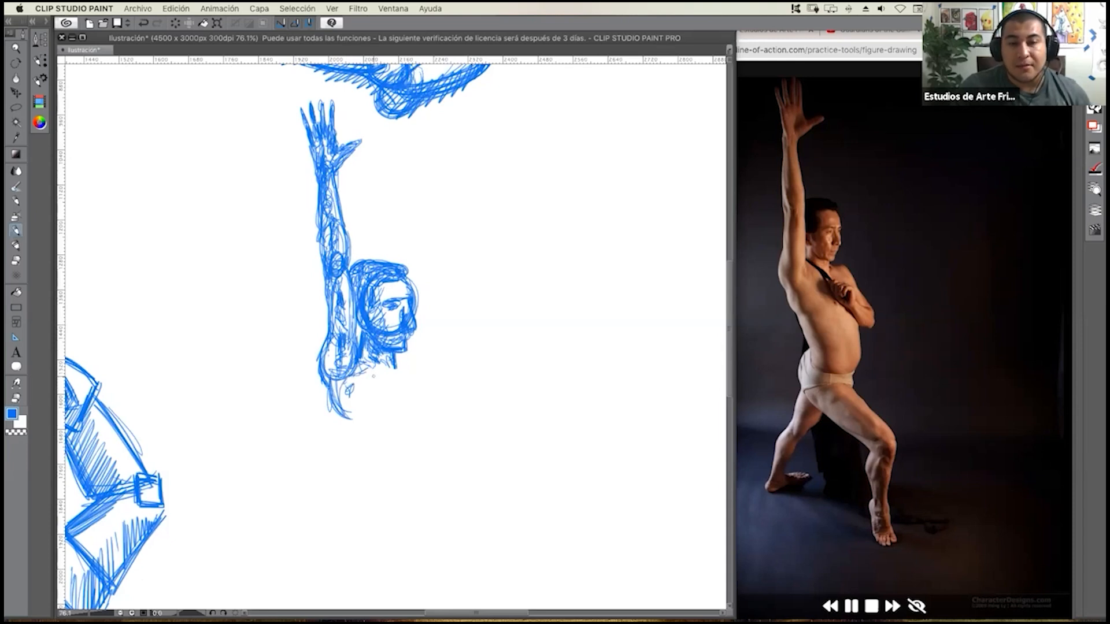
{"action": "mouse_move", "coordinate": [377, 374]}
{"action": "left_mouse_down"}
{"action": "mouse_move", "coordinate": [372, 414]}
{"action": "mouse_move", "coordinate": [386, 400]}
{"action": "mouse_move", "coordinate": [378, 434]}
{"action": "mouse_move", "coordinate": [391, 433]}
{"action": "mouse_move", "coordinate": [385, 455]}
{"action": "left_mouse_up"}
{"action": "left_click_drag", "start_coordinate": [353, 421], "coordinate": [381, 453]}
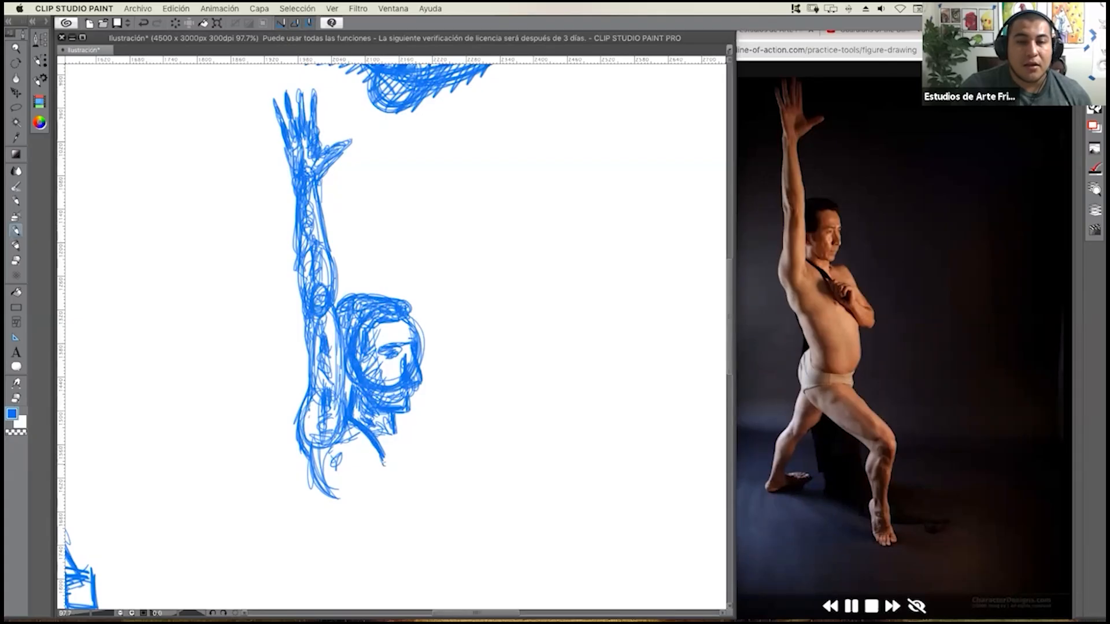
Sketch the hand gripping the strap, the bent forearm down to its elbow, and the far shoulder.
{"action": "mouse_move", "coordinate": [394, 466]}
{"action": "left_mouse_down"}
{"action": "mouse_move", "coordinate": [419, 490]}
{"action": "mouse_move", "coordinate": [411, 455]}
{"action": "mouse_move", "coordinate": [430, 462]}
{"action": "mouse_move", "coordinate": [432, 492]}
{"action": "mouse_move", "coordinate": [396, 485]}
{"action": "mouse_move", "coordinate": [440, 498]}
{"action": "mouse_move", "coordinate": [435, 468]}
{"action": "mouse_move", "coordinate": [454, 509]}
{"action": "left_mouse_up"}
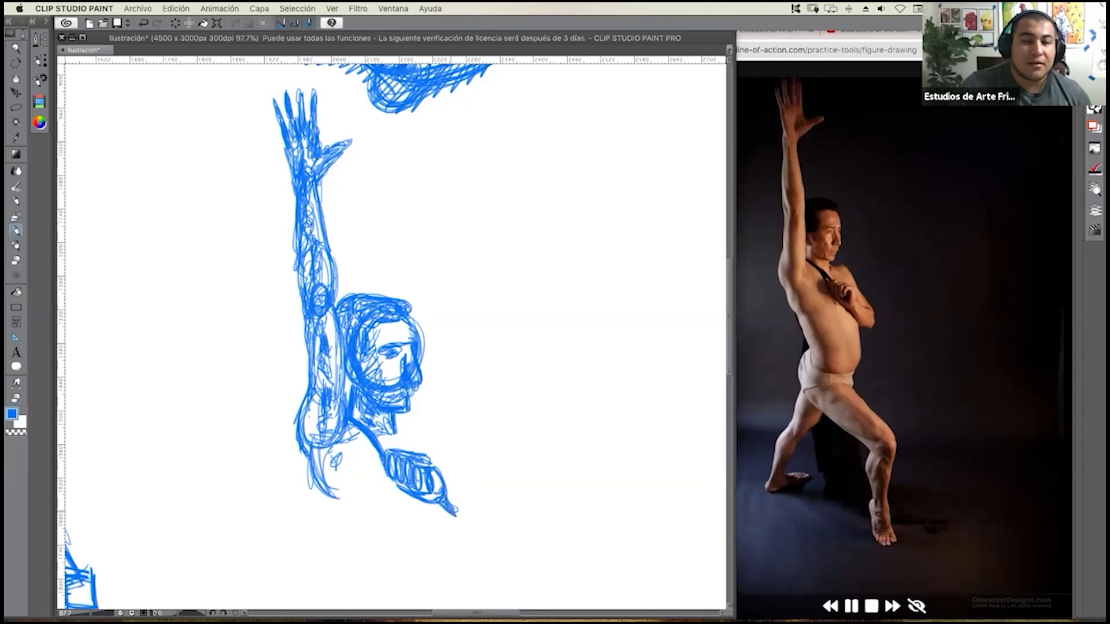
{"action": "mouse_move", "coordinate": [442, 503]}
{"action": "left_mouse_down"}
{"action": "mouse_move", "coordinate": [486, 537]}
{"action": "mouse_move", "coordinate": [471, 533]}
{"action": "left_mouse_up"}
{"action": "mouse_move", "coordinate": [448, 484]}
{"action": "left_mouse_down"}
{"action": "mouse_move", "coordinate": [496, 527]}
{"action": "mouse_move", "coordinate": [453, 487]}
{"action": "mouse_move", "coordinate": [496, 513]}
{"action": "mouse_move", "coordinate": [485, 520]}
{"action": "mouse_move", "coordinate": [494, 531]}
{"action": "mouse_move", "coordinate": [477, 540]}
{"action": "mouse_move", "coordinate": [504, 548]}
{"action": "left_mouse_up"}
{"action": "mouse_move", "coordinate": [433, 504]}
{"action": "left_mouse_down"}
{"action": "mouse_move", "coordinate": [450, 529]}
{"action": "mouse_move", "coordinate": [509, 546]}
{"action": "left_mouse_up"}
{"action": "mouse_move", "coordinate": [457, 463]}
{"action": "left_mouse_down"}
{"action": "mouse_move", "coordinate": [497, 525]}
{"action": "mouse_move", "coordinate": [425, 431]}
{"action": "mouse_move", "coordinate": [436, 451]}
{"action": "mouse_move", "coordinate": [397, 429]}
{"action": "mouse_move", "coordinate": [426, 443]}
{"action": "mouse_move", "coordinate": [373, 463]}
{"action": "mouse_move", "coordinate": [383, 486]}
{"action": "mouse_move", "coordinate": [367, 454]}
{"action": "left_mouse_up"}
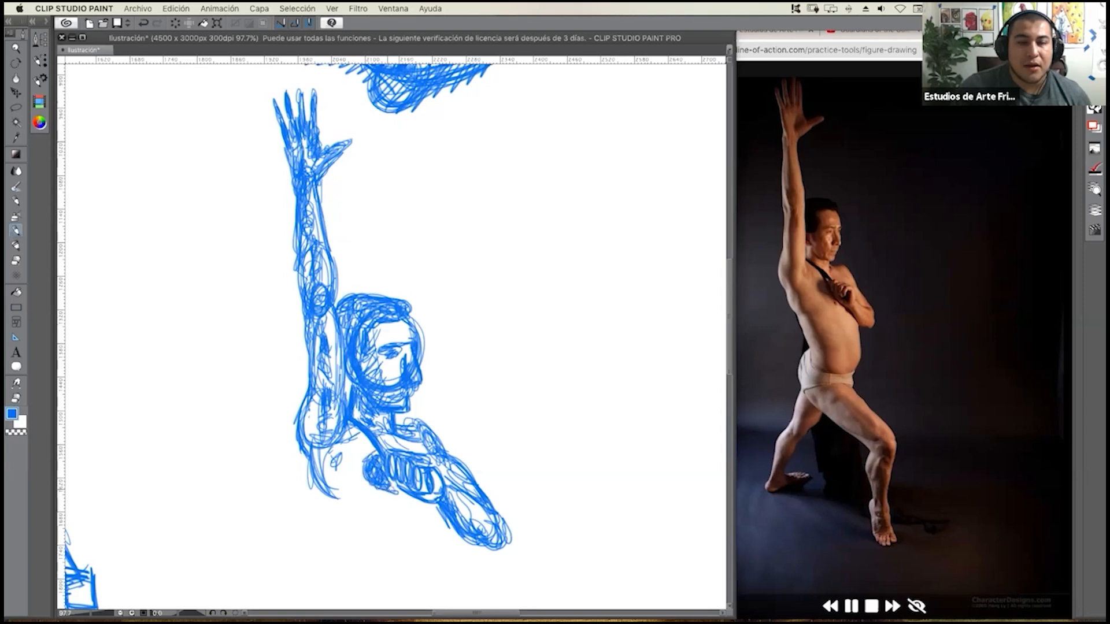
Build up the chest and the side of the ribcage with loose curved strokes below the gripping hand.
{"action": "mouse_move", "coordinate": [406, 512]}
{"action": "left_mouse_down"}
{"action": "mouse_move", "coordinate": [389, 428]}
{"action": "mouse_move", "coordinate": [351, 455]}
{"action": "left_mouse_up"}
{"action": "mouse_move", "coordinate": [323, 420]}
{"action": "left_mouse_down"}
{"action": "mouse_move", "coordinate": [354, 468]}
{"action": "mouse_move", "coordinate": [369, 472]}
{"action": "left_mouse_up"}
{"action": "mouse_move", "coordinate": [339, 437]}
{"action": "left_mouse_down"}
{"action": "mouse_move", "coordinate": [375, 470]}
{"action": "mouse_move", "coordinate": [408, 480]}
{"action": "mouse_move", "coordinate": [424, 446]}
{"action": "mouse_move", "coordinate": [423, 469]}
{"action": "left_mouse_up"}
{"action": "mouse_move", "coordinate": [354, 445]}
{"action": "left_mouse_down"}
{"action": "mouse_move", "coordinate": [425, 456]}
{"action": "mouse_move", "coordinate": [430, 469]}
{"action": "left_mouse_up"}
{"action": "left_click_drag", "start_coordinate": [404, 487], "coordinate": [434, 440]}
{"action": "left_click_drag", "start_coordinate": [328, 399], "coordinate": [327, 449]}
{"action": "mouse_move", "coordinate": [350, 394]}
{"action": "left_mouse_down"}
{"action": "mouse_move", "coordinate": [333, 433]}
{"action": "mouse_move", "coordinate": [347, 451]}
{"action": "left_mouse_up"}
{"action": "left_click_drag", "start_coordinate": [359, 414], "coordinate": [352, 462]}
{"action": "left_click_drag", "start_coordinate": [368, 431], "coordinate": [356, 446]}
{"action": "left_click_drag", "start_coordinate": [354, 402], "coordinate": [344, 452]}
{"action": "mouse_move", "coordinate": [372, 442]}
{"action": "left_mouse_down"}
{"action": "mouse_move", "coordinate": [350, 481]}
{"action": "mouse_move", "coordinate": [354, 495]}
{"action": "left_mouse_up"}
{"action": "left_click_drag", "start_coordinate": [350, 473], "coordinate": [359, 500]}
Sketch the abdomen as a rounded oval below the ribcage, looping over its contour and adding inner lines.
{"action": "left_click_drag", "start_coordinate": [345, 450], "coordinate": [363, 509]}
{"action": "mouse_move", "coordinate": [342, 460]}
{"action": "left_mouse_down"}
{"action": "mouse_move", "coordinate": [362, 506]}
{"action": "mouse_move", "coordinate": [350, 506]}
{"action": "mouse_move", "coordinate": [403, 528]}
{"action": "mouse_move", "coordinate": [375, 536]}
{"action": "mouse_move", "coordinate": [410, 542]}
{"action": "mouse_move", "coordinate": [430, 508]}
{"action": "left_mouse_up"}
{"action": "mouse_move", "coordinate": [351, 502]}
{"action": "left_mouse_down"}
{"action": "mouse_move", "coordinate": [427, 537]}
{"action": "mouse_move", "coordinate": [410, 494]}
{"action": "mouse_move", "coordinate": [427, 533]}
{"action": "left_mouse_up"}
{"action": "left_click_drag", "start_coordinate": [350, 486], "coordinate": [429, 526]}
{"action": "left_click_drag", "start_coordinate": [354, 513], "coordinate": [432, 510]}
{"action": "left_click_drag", "start_coordinate": [403, 517], "coordinate": [409, 520]}
{"action": "mouse_move", "coordinate": [437, 486]}
{"action": "left_mouse_down"}
{"action": "mouse_move", "coordinate": [417, 534]}
{"action": "mouse_move", "coordinate": [431, 530]}
{"action": "mouse_move", "coordinate": [415, 538]}
{"action": "left_mouse_up"}
{"action": "left_click_drag", "start_coordinate": [347, 499], "coordinate": [404, 546]}
{"action": "mouse_move", "coordinate": [343, 477]}
{"action": "left_mouse_down"}
{"action": "mouse_move", "coordinate": [384, 542]}
{"action": "mouse_move", "coordinate": [378, 528]}
{"action": "mouse_move", "coordinate": [427, 523]}
{"action": "left_mouse_up"}
{"action": "mouse_move", "coordinate": [371, 499]}
{"action": "left_mouse_down"}
{"action": "mouse_move", "coordinate": [414, 534]}
{"action": "mouse_move", "coordinate": [428, 523]}
{"action": "mouse_move", "coordinate": [437, 477]}
{"action": "mouse_move", "coordinate": [413, 526]}
{"action": "left_mouse_up"}
{"action": "left_click_drag", "start_coordinate": [365, 502], "coordinate": [393, 540]}
{"action": "mouse_move", "coordinate": [367, 474]}
{"action": "left_mouse_down"}
{"action": "mouse_move", "coordinate": [389, 518]}
{"action": "mouse_move", "coordinate": [352, 435]}
{"action": "mouse_move", "coordinate": [373, 457]}
{"action": "left_mouse_up"}
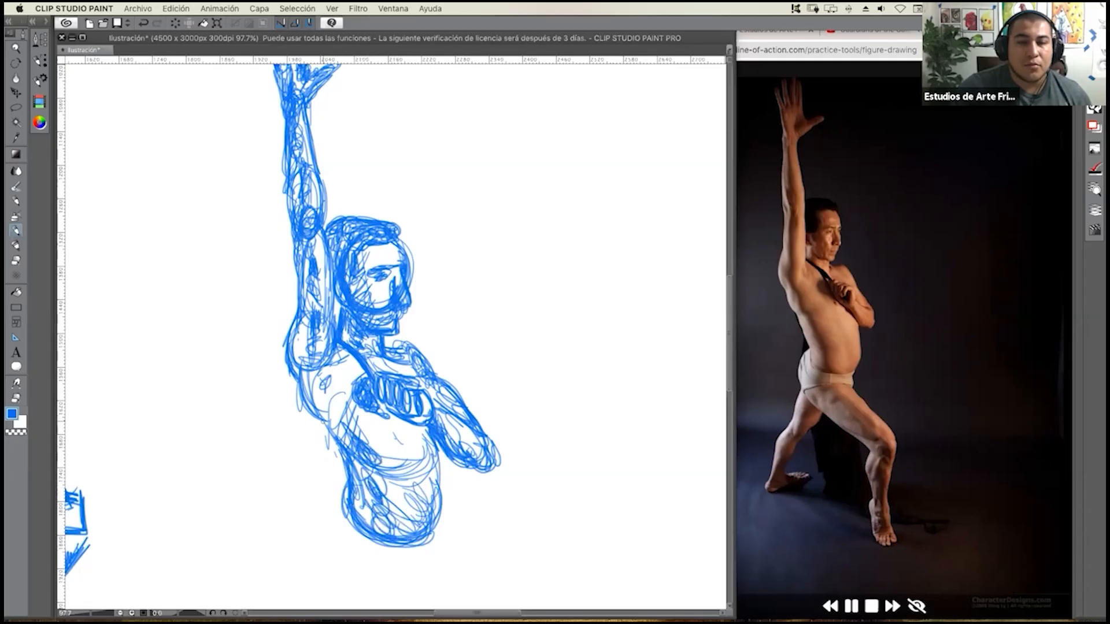
Scribble shading along the back and side of the torso, from the armpit down to the waist.
{"action": "left_click_drag", "start_coordinate": [341, 417], "coordinate": [363, 436]}
{"action": "mouse_move", "coordinate": [339, 415]}
{"action": "left_mouse_down"}
{"action": "mouse_move", "coordinate": [360, 426]}
{"action": "mouse_move", "coordinate": [356, 410]}
{"action": "left_mouse_up"}
{"action": "mouse_move", "coordinate": [329, 404]}
{"action": "left_mouse_down"}
{"action": "mouse_move", "coordinate": [358, 417]}
{"action": "mouse_move", "coordinate": [322, 406]}
{"action": "left_mouse_up"}
{"action": "left_click_drag", "start_coordinate": [318, 377], "coordinate": [332, 396]}
{"action": "left_click_drag", "start_coordinate": [313, 371], "coordinate": [326, 389]}
{"action": "mouse_move", "coordinate": [315, 351]}
{"action": "left_mouse_down"}
{"action": "mouse_move", "coordinate": [375, 481]}
{"action": "mouse_move", "coordinate": [375, 431]}
{"action": "mouse_move", "coordinate": [388, 498]}
{"action": "mouse_move", "coordinate": [415, 537]}
{"action": "left_mouse_up"}
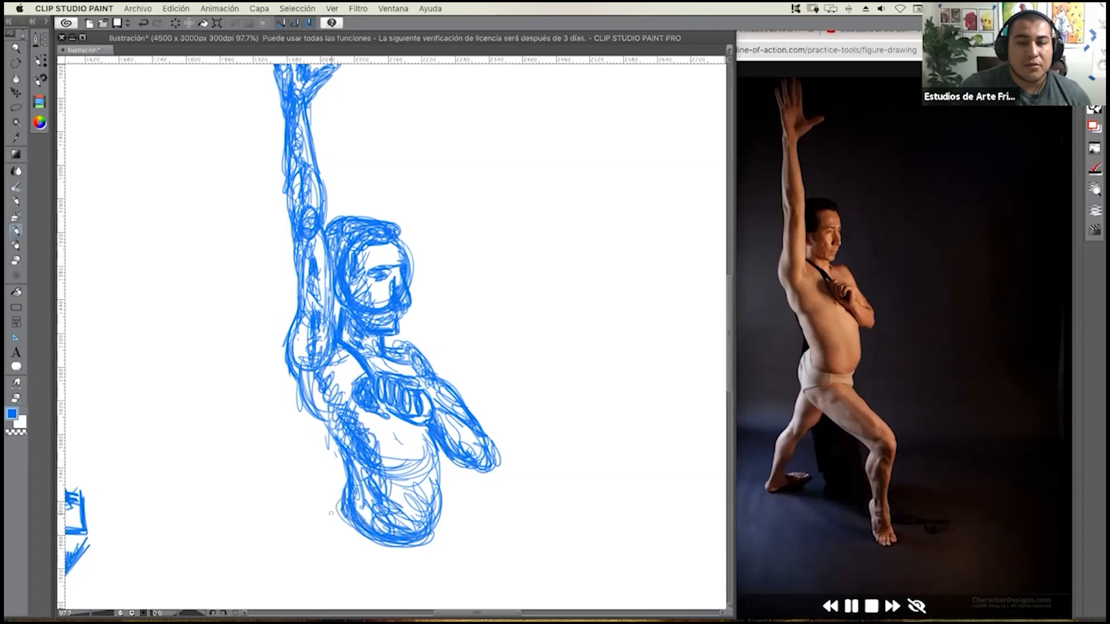
Sketch the buttock and hip as overlapping ovals below the abdomen and shade them with loose strokes.
{"action": "left_click_drag", "start_coordinate": [339, 520], "coordinate": [373, 544]}
{"action": "left_click_drag", "start_coordinate": [337, 515], "coordinate": [363, 564]}
{"action": "mouse_move", "coordinate": [369, 504]}
{"action": "left_mouse_down"}
{"action": "mouse_move", "coordinate": [389, 480]}
{"action": "mouse_move", "coordinate": [392, 435]}
{"action": "mouse_move", "coordinate": [383, 504]}
{"action": "left_mouse_up"}
{"action": "left_click_drag", "start_coordinate": [364, 450], "coordinate": [402, 485]}
{"action": "left_click_drag", "start_coordinate": [356, 492], "coordinate": [406, 500]}
{"action": "mouse_move", "coordinate": [368, 451]}
{"action": "left_mouse_down"}
{"action": "mouse_move", "coordinate": [405, 500]}
{"action": "mouse_move", "coordinate": [395, 513]}
{"action": "mouse_move", "coordinate": [429, 475]}
{"action": "left_mouse_up"}
{"action": "mouse_move", "coordinate": [369, 512]}
{"action": "left_mouse_down"}
{"action": "mouse_move", "coordinate": [456, 478]}
{"action": "mouse_move", "coordinate": [422, 486]}
{"action": "left_mouse_up"}
{"action": "left_click_drag", "start_coordinate": [359, 512], "coordinate": [376, 460]}
{"action": "left_click_drag", "start_coordinate": [366, 496], "coordinate": [391, 462]}
{"action": "left_click_drag", "start_coordinate": [372, 502], "coordinate": [397, 483]}
{"action": "mouse_move", "coordinate": [381, 520]}
{"action": "left_mouse_down"}
{"action": "mouse_move", "coordinate": [354, 465]}
{"action": "mouse_move", "coordinate": [363, 446]}
{"action": "left_mouse_up"}
{"action": "left_click_drag", "start_coordinate": [343, 501], "coordinate": [363, 437]}
{"action": "mouse_move", "coordinate": [353, 483]}
{"action": "left_mouse_down"}
{"action": "mouse_move", "coordinate": [374, 519]}
{"action": "mouse_move", "coordinate": [347, 442]}
{"action": "mouse_move", "coordinate": [387, 535]}
{"action": "left_mouse_up"}
Sketch the front of the hip and the underside of the forward thigh with loose curved strokes running from the buttock toward the knee.
{"action": "mouse_move", "coordinate": [379, 417]}
{"action": "left_mouse_down"}
{"action": "mouse_move", "coordinate": [347, 341]}
{"action": "mouse_move", "coordinate": [318, 326]}
{"action": "mouse_move", "coordinate": [312, 251]}
{"action": "left_mouse_up"}
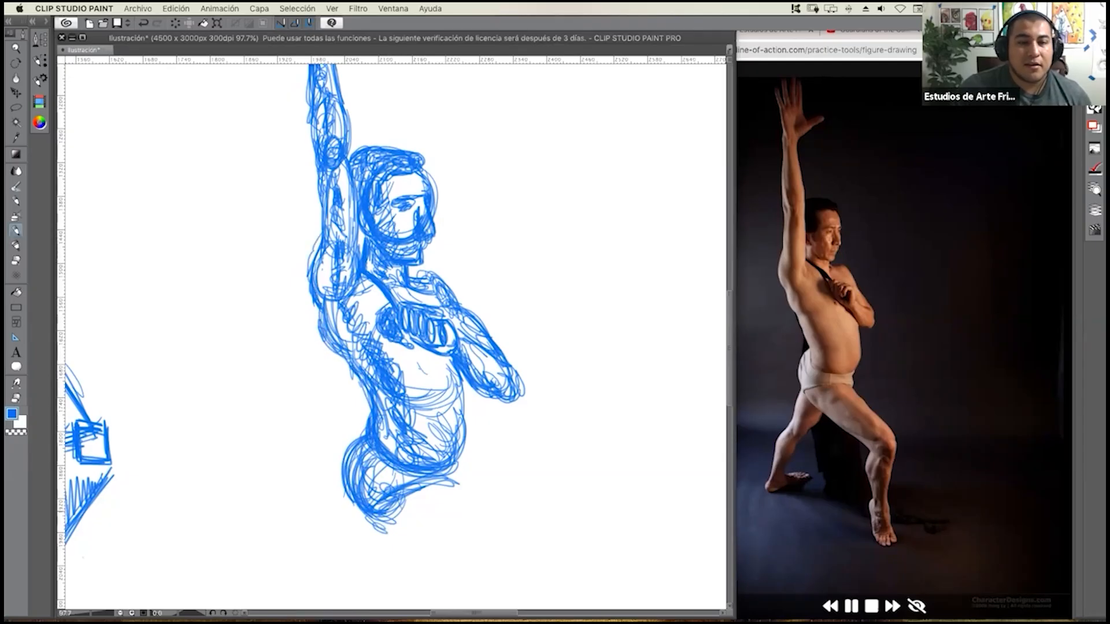
{"action": "mouse_move", "coordinate": [450, 476]}
{"action": "left_mouse_down"}
{"action": "mouse_move", "coordinate": [469, 500]}
{"action": "mouse_move", "coordinate": [451, 480]}
{"action": "mouse_move", "coordinate": [456, 459]}
{"action": "mouse_move", "coordinate": [456, 523]}
{"action": "mouse_move", "coordinate": [430, 446]}
{"action": "mouse_move", "coordinate": [450, 454]}
{"action": "mouse_move", "coordinate": [441, 444]}
{"action": "left_mouse_up"}
{"action": "scroll", "coordinate": [457, 472], "scroll_direction": "down", "scroll_amount": 2}
{"action": "scroll", "coordinate": [457, 471], "scroll_direction": "up", "scroll_amount": 1}
{"action": "scroll", "coordinate": [448, 456], "scroll_direction": "down", "scroll_amount": 2}
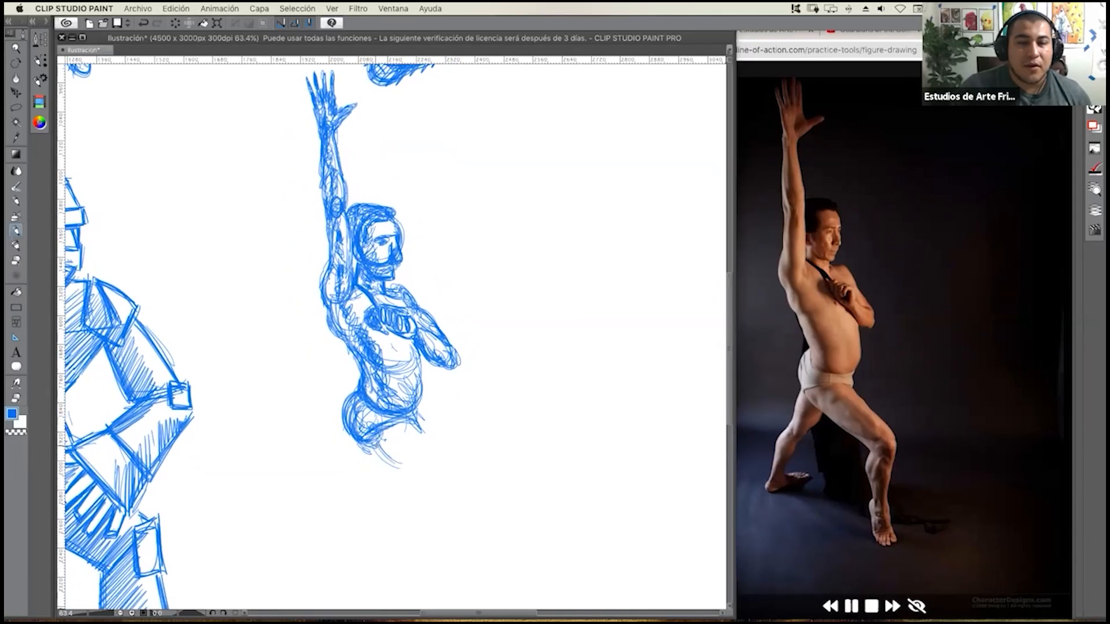
{"action": "left_click_drag", "start_coordinate": [378, 453], "coordinate": [437, 483]}
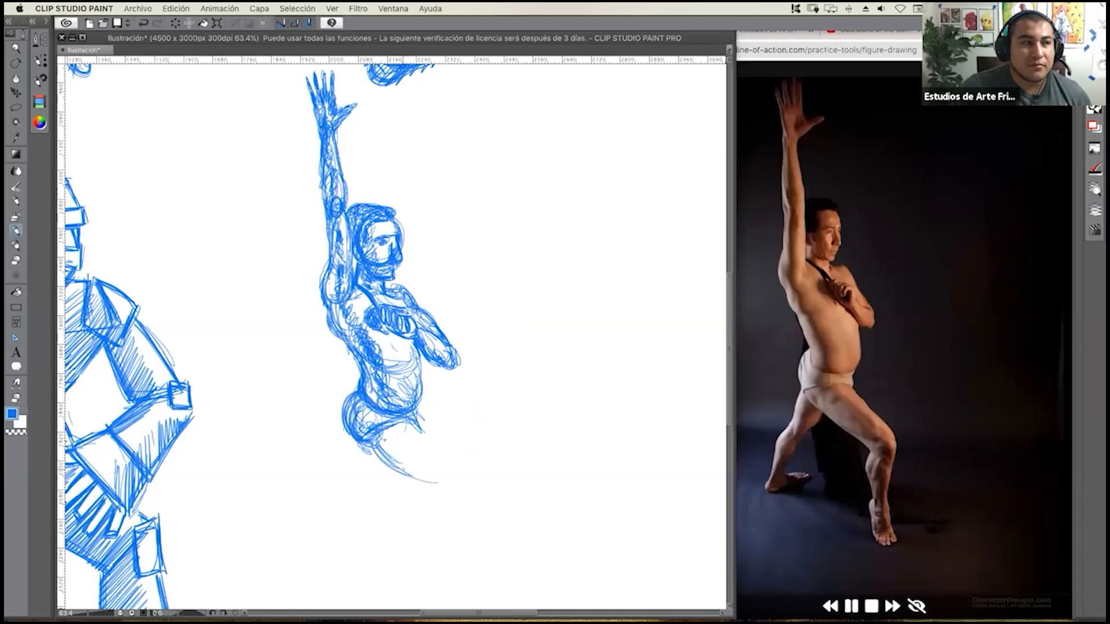
{"action": "left_click_drag", "start_coordinate": [388, 432], "coordinate": [430, 493]}
{"action": "mouse_move", "coordinate": [402, 471]}
{"action": "left_mouse_down"}
{"action": "mouse_move", "coordinate": [461, 490]}
{"action": "mouse_move", "coordinate": [463, 478]}
{"action": "left_mouse_up"}
{"action": "mouse_move", "coordinate": [411, 453]}
{"action": "left_mouse_down"}
{"action": "mouse_move", "coordinate": [451, 493]}
{"action": "mouse_move", "coordinate": [444, 473]}
{"action": "mouse_move", "coordinate": [536, 526]}
{"action": "left_mouse_up"}
{"action": "scroll", "coordinate": [458, 481], "scroll_direction": "up", "scroll_amount": 3}
{"action": "key", "text": "super+Tab"}
{"action": "key", "text": "super+Tab"}
Build the forward thigh as a long oval with looping scribbles, adding its upper contour, inner muscle lines and shading down to the knee.
{"action": "left_click_drag", "start_coordinate": [438, 471], "coordinate": [392, 441]}
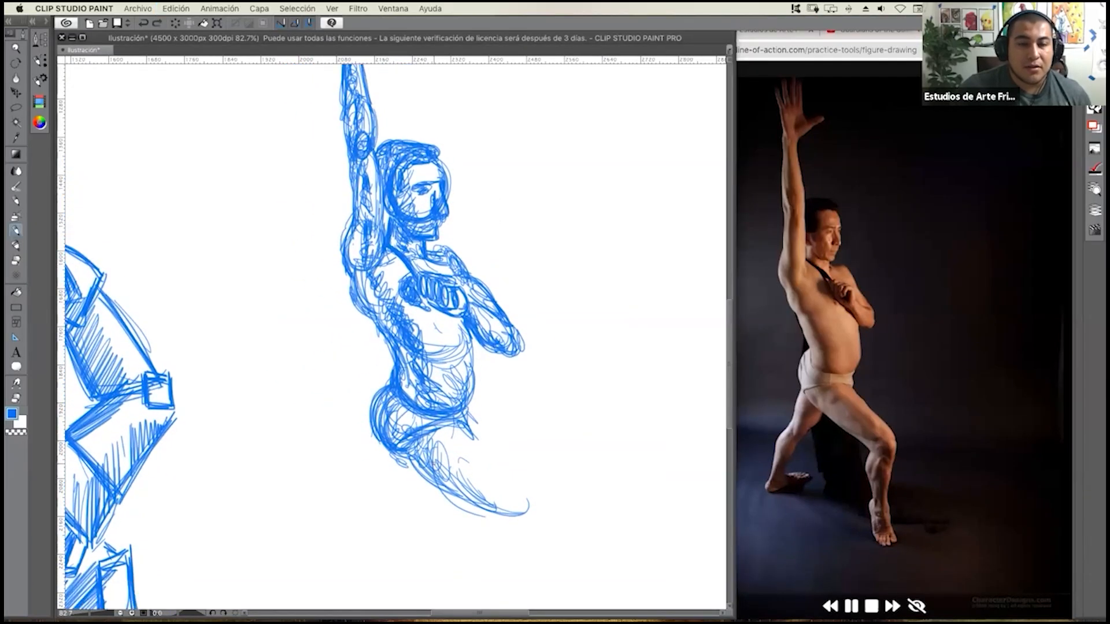
{"action": "left_click_drag", "start_coordinate": [458, 469], "coordinate": [513, 511]}
{"action": "left_click_drag", "start_coordinate": [449, 442], "coordinate": [464, 450]}
{"action": "mouse_move", "coordinate": [485, 459]}
{"action": "left_mouse_down"}
{"action": "mouse_move", "coordinate": [517, 516]}
{"action": "mouse_move", "coordinate": [487, 498]}
{"action": "mouse_move", "coordinate": [523, 510]}
{"action": "mouse_move", "coordinate": [507, 486]}
{"action": "left_mouse_up"}
{"action": "left_click_drag", "start_coordinate": [437, 440], "coordinate": [475, 470]}
{"action": "left_click_drag", "start_coordinate": [433, 444], "coordinate": [504, 484]}
{"action": "mouse_move", "coordinate": [484, 483]}
{"action": "left_mouse_down"}
{"action": "mouse_move", "coordinate": [514, 497]}
{"action": "mouse_move", "coordinate": [471, 505]}
{"action": "left_mouse_up"}
{"action": "left_click_drag", "start_coordinate": [452, 483], "coordinate": [507, 517]}
{"action": "left_click_drag", "start_coordinate": [491, 485], "coordinate": [519, 519]}
{"action": "mouse_move", "coordinate": [470, 470]}
{"action": "left_mouse_down"}
{"action": "mouse_move", "coordinate": [497, 480]}
{"action": "mouse_move", "coordinate": [465, 428]}
{"action": "mouse_move", "coordinate": [483, 477]}
{"action": "left_mouse_up"}
{"action": "mouse_move", "coordinate": [450, 437]}
{"action": "left_mouse_down"}
{"action": "mouse_move", "coordinate": [477, 474]}
{"action": "mouse_move", "coordinate": [504, 472]}
{"action": "left_mouse_up"}
{"action": "left_click_drag", "start_coordinate": [498, 462], "coordinate": [510, 484]}
{"action": "mouse_move", "coordinate": [475, 440]}
{"action": "left_mouse_down"}
{"action": "mouse_move", "coordinate": [539, 498]}
{"action": "mouse_move", "coordinate": [464, 521]}
{"action": "mouse_move", "coordinate": [497, 527]}
{"action": "left_mouse_up"}
{"action": "left_click_drag", "start_coordinate": [438, 479], "coordinate": [512, 537]}
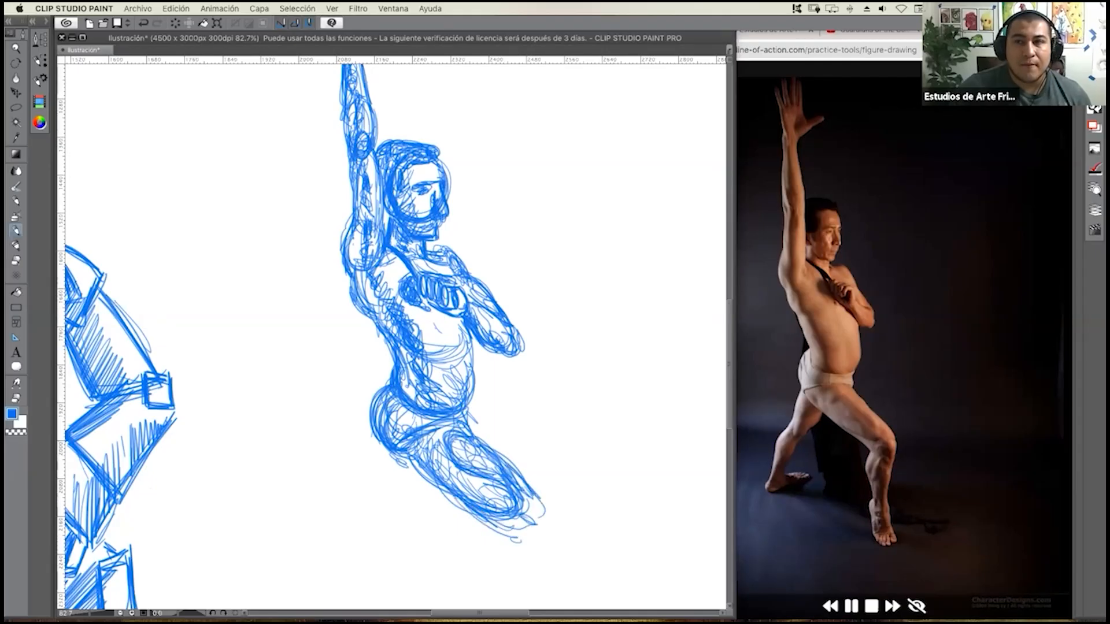
Shift the browser window with the reference photo slightly left and narrow the canvas window so the whole figure shows beside it.
{"action": "left_click", "coordinate": [959, 175]}
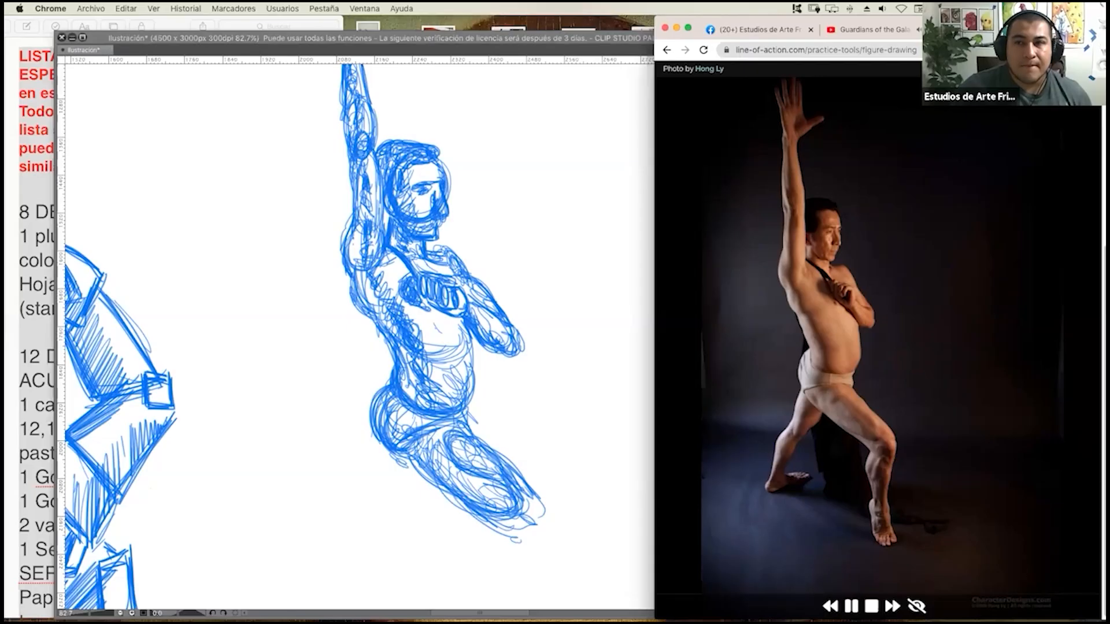
{"action": "left_click_drag", "start_coordinate": [983, 26], "coordinate": [949, 26]}
{"action": "left_click", "coordinate": [538, 210]}
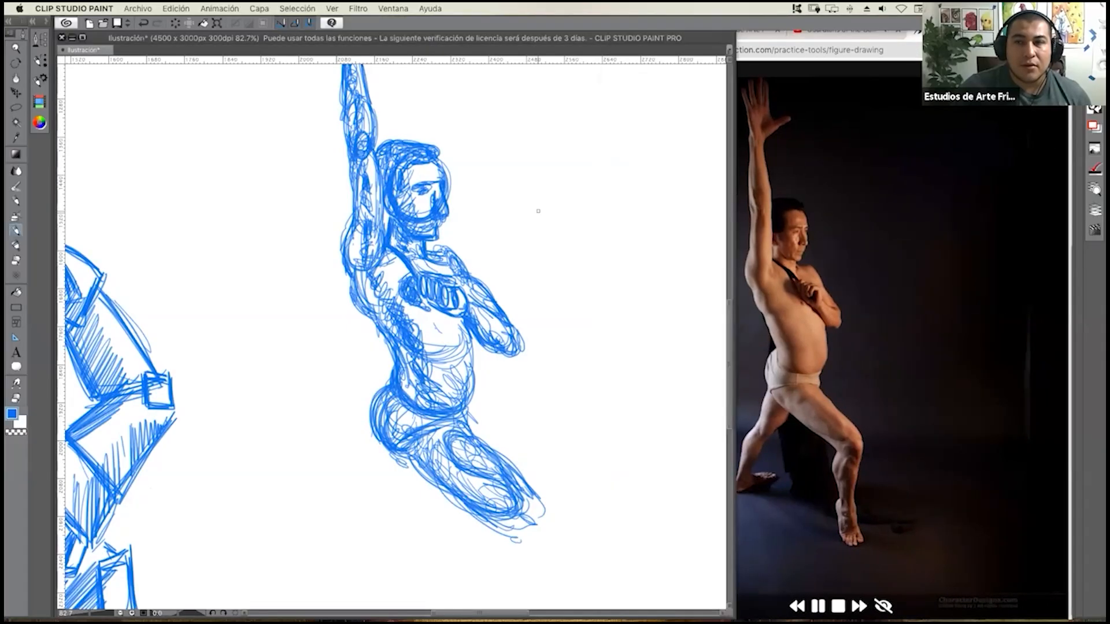
{"action": "left_click_drag", "start_coordinate": [734, 244], "coordinate": [717, 242]}
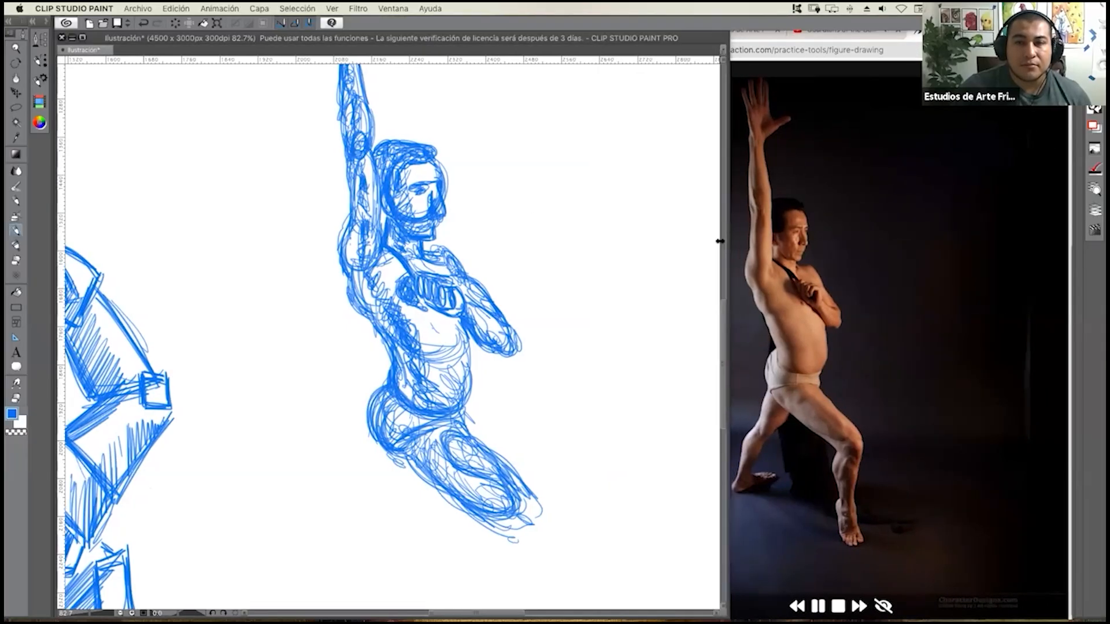
Sketch the forward knee as a small oval and the lower leg below it with overlapping calf and shin strokes.
{"action": "scroll", "coordinate": [484, 466], "scroll_direction": "down", "scroll_amount": 2}
{"action": "scroll", "coordinate": [483, 465], "scroll_direction": "right", "scroll_amount": 2}
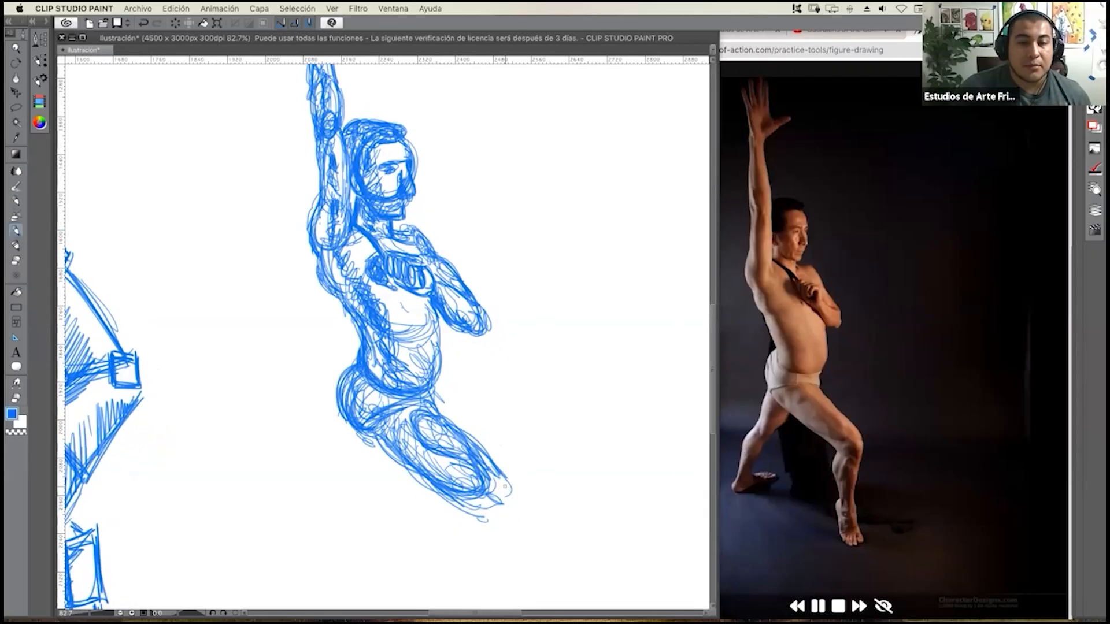
{"action": "mouse_move", "coordinate": [497, 486]}
{"action": "left_mouse_down"}
{"action": "mouse_move", "coordinate": [517, 518]}
{"action": "mouse_move", "coordinate": [503, 503]}
{"action": "mouse_move", "coordinate": [512, 529]}
{"action": "mouse_move", "coordinate": [492, 421]}
{"action": "mouse_move", "coordinate": [465, 463]}
{"action": "mouse_move", "coordinate": [480, 477]}
{"action": "left_mouse_up"}
{"action": "scroll", "coordinate": [514, 510], "scroll_direction": "down", "scroll_amount": 2}
{"action": "scroll", "coordinate": [513, 512], "scroll_direction": "up", "scroll_amount": 1}
{"action": "mouse_move", "coordinate": [482, 425]}
{"action": "left_mouse_down"}
{"action": "mouse_move", "coordinate": [480, 482]}
{"action": "mouse_move", "coordinate": [497, 456]}
{"action": "mouse_move", "coordinate": [486, 480]}
{"action": "mouse_move", "coordinate": [480, 445]}
{"action": "mouse_move", "coordinate": [491, 483]}
{"action": "left_mouse_up"}
{"action": "mouse_move", "coordinate": [500, 445]}
{"action": "left_mouse_down"}
{"action": "mouse_move", "coordinate": [492, 517]}
{"action": "mouse_move", "coordinate": [475, 514]}
{"action": "mouse_move", "coordinate": [465, 474]}
{"action": "mouse_move", "coordinate": [480, 525]}
{"action": "left_mouse_up"}
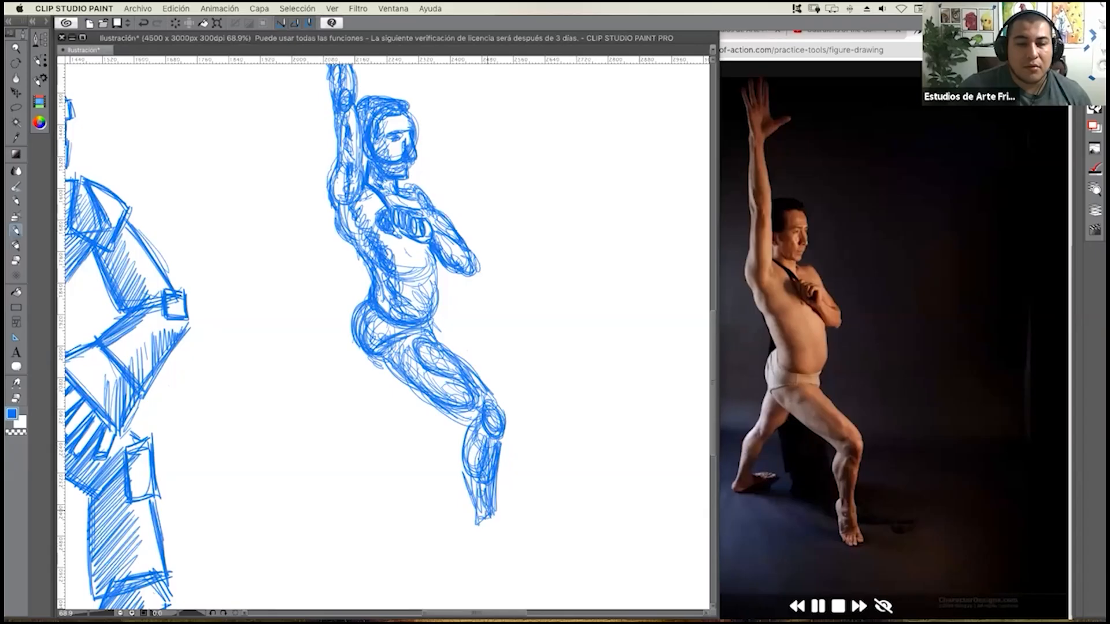
Draw the forward leg's ankle, rounded heel and tiptoe foot with its toes in loose scribbled strokes.
{"action": "mouse_move", "coordinate": [489, 482]}
{"action": "left_mouse_down"}
{"action": "mouse_move", "coordinate": [479, 531]}
{"action": "mouse_move", "coordinate": [497, 518]}
{"action": "mouse_move", "coordinate": [493, 538]}
{"action": "mouse_move", "coordinate": [467, 520]}
{"action": "mouse_move", "coordinate": [481, 515]}
{"action": "mouse_move", "coordinate": [483, 546]}
{"action": "left_mouse_up"}
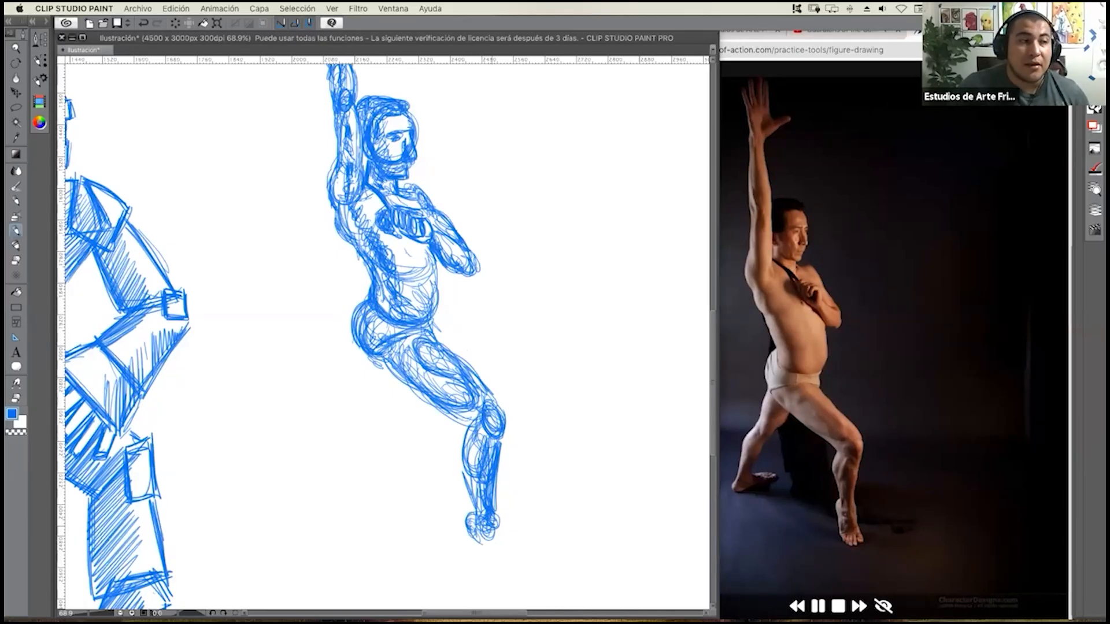
{"action": "mouse_move", "coordinate": [475, 537]}
{"action": "left_mouse_down"}
{"action": "mouse_move", "coordinate": [480, 560]}
{"action": "mouse_move", "coordinate": [499, 553]}
{"action": "mouse_move", "coordinate": [492, 503]}
{"action": "left_mouse_up"}
{"action": "scroll", "coordinate": [499, 500], "scroll_direction": "up", "scroll_amount": 1}
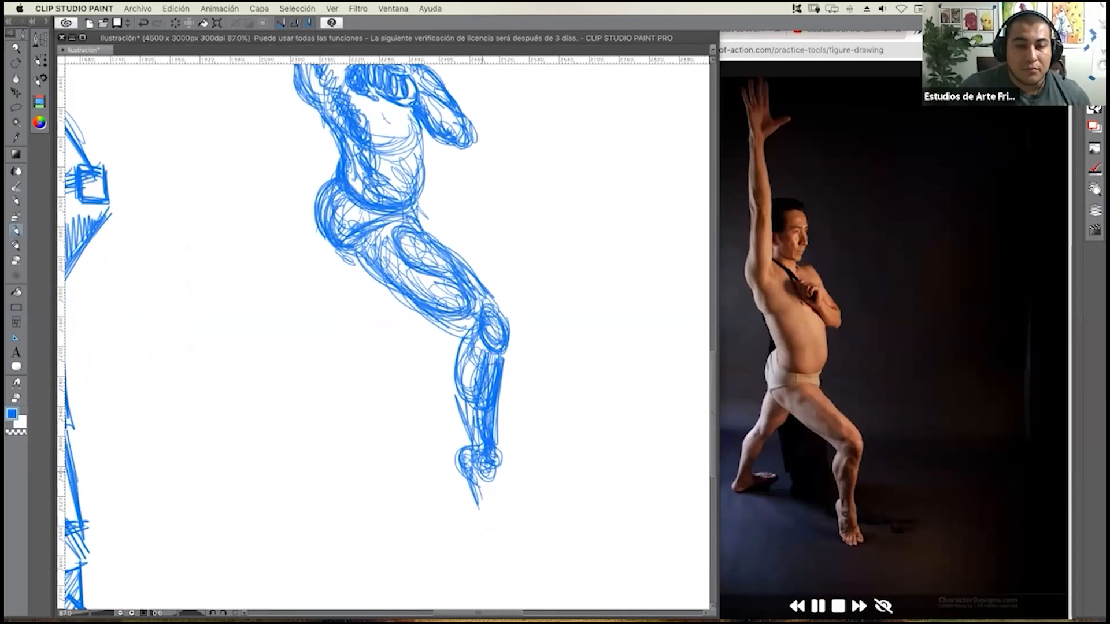
{"action": "mouse_move", "coordinate": [480, 494]}
{"action": "left_mouse_down"}
{"action": "mouse_move", "coordinate": [488, 539]}
{"action": "mouse_move", "coordinate": [522, 537]}
{"action": "mouse_move", "coordinate": [495, 461]}
{"action": "mouse_move", "coordinate": [506, 524]}
{"action": "left_mouse_up"}
{"action": "left_click_drag", "start_coordinate": [490, 468], "coordinate": [495, 493]}
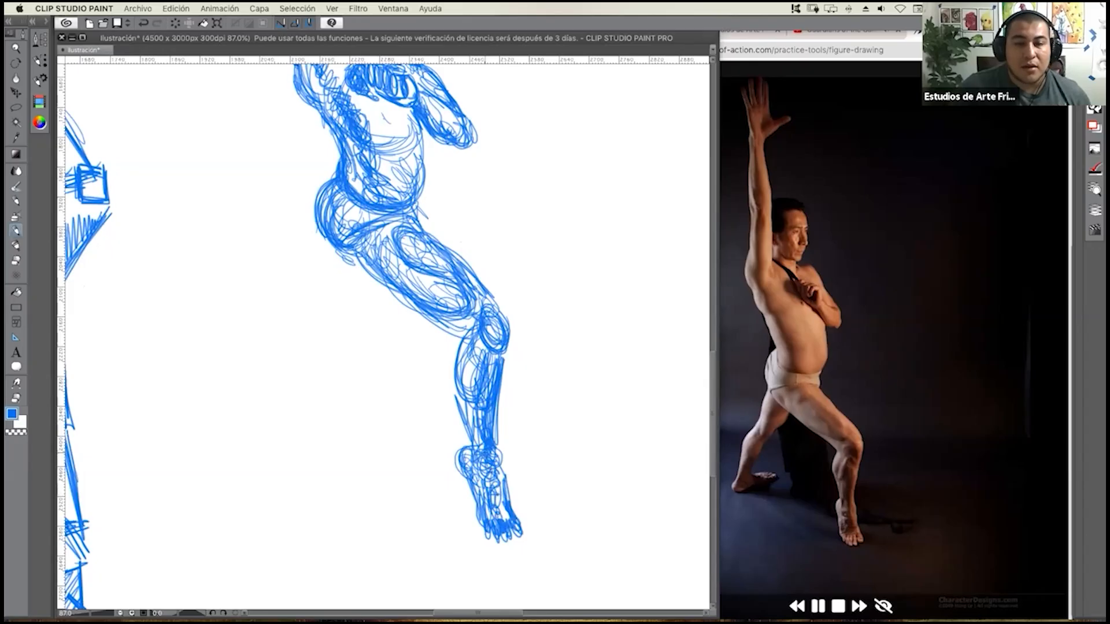
Reinforce the contours and shading of the forward leg's calf and knee.
{"action": "left_click_drag", "start_coordinate": [482, 428], "coordinate": [477, 452]}
{"action": "left_click_drag", "start_coordinate": [491, 358], "coordinate": [479, 407]}
{"action": "mouse_move", "coordinate": [490, 342]}
{"action": "left_mouse_down"}
{"action": "mouse_move", "coordinate": [498, 349]}
{"action": "mouse_move", "coordinate": [511, 335]}
{"action": "mouse_move", "coordinate": [497, 304]}
{"action": "mouse_move", "coordinate": [486, 347]}
{"action": "mouse_move", "coordinate": [521, 364]}
{"action": "left_mouse_up"}
Sketch the rear thigh below the buttock with long loose strokes and shade its inner side near the crotch.
{"action": "left_click_drag", "start_coordinate": [354, 258], "coordinate": [353, 283]}
{"action": "mouse_move", "coordinate": [358, 261]}
{"action": "left_mouse_down"}
{"action": "mouse_move", "coordinate": [352, 315]}
{"action": "mouse_move", "coordinate": [364, 342]}
{"action": "mouse_move", "coordinate": [381, 277]}
{"action": "mouse_move", "coordinate": [399, 307]}
{"action": "mouse_move", "coordinate": [354, 350]}
{"action": "mouse_move", "coordinate": [365, 271]}
{"action": "left_mouse_up"}
{"action": "left_click_drag", "start_coordinate": [355, 332], "coordinate": [375, 356]}
{"action": "mouse_move", "coordinate": [373, 301]}
{"action": "left_mouse_down"}
{"action": "mouse_move", "coordinate": [390, 287]}
{"action": "mouse_move", "coordinate": [368, 334]}
{"action": "mouse_move", "coordinate": [391, 280]}
{"action": "mouse_move", "coordinate": [382, 271]}
{"action": "mouse_move", "coordinate": [396, 300]}
{"action": "mouse_move", "coordinate": [382, 282]}
{"action": "mouse_move", "coordinate": [385, 332]}
{"action": "mouse_move", "coordinate": [363, 378]}
{"action": "mouse_move", "coordinate": [345, 384]}
{"action": "left_mouse_up"}
{"action": "left_click_drag", "start_coordinate": [347, 329], "coordinate": [346, 387]}
Sketch the rear leg's knee, oval calf, ankle and flat foot with overlapping scribbled strokes.
{"action": "mouse_move", "coordinate": [359, 348]}
{"action": "left_mouse_down"}
{"action": "mouse_move", "coordinate": [317, 417]}
{"action": "mouse_move", "coordinate": [345, 395]}
{"action": "mouse_move", "coordinate": [313, 420]}
{"action": "mouse_move", "coordinate": [324, 445]}
{"action": "left_mouse_up"}
{"action": "mouse_move", "coordinate": [317, 408]}
{"action": "left_mouse_down"}
{"action": "mouse_move", "coordinate": [331, 444]}
{"action": "mouse_move", "coordinate": [349, 423]}
{"action": "left_mouse_up"}
{"action": "left_click_drag", "start_coordinate": [352, 381], "coordinate": [312, 474]}
{"action": "mouse_move", "coordinate": [308, 427]}
{"action": "left_mouse_down"}
{"action": "mouse_move", "coordinate": [293, 473]}
{"action": "mouse_move", "coordinate": [314, 478]}
{"action": "mouse_move", "coordinate": [307, 463]}
{"action": "mouse_move", "coordinate": [282, 496]}
{"action": "mouse_move", "coordinate": [352, 481]}
{"action": "mouse_move", "coordinate": [316, 468]}
{"action": "mouse_move", "coordinate": [340, 486]}
{"action": "mouse_move", "coordinate": [338, 461]}
{"action": "mouse_move", "coordinate": [366, 463]}
{"action": "mouse_move", "coordinate": [373, 475]}
{"action": "mouse_move", "coordinate": [307, 485]}
{"action": "left_mouse_up"}
{"action": "mouse_move", "coordinate": [327, 472]}
{"action": "left_mouse_down"}
{"action": "mouse_move", "coordinate": [320, 487]}
{"action": "mouse_move", "coordinate": [337, 478]}
{"action": "left_mouse_up"}
{"action": "left_click_drag", "start_coordinate": [309, 454], "coordinate": [304, 469]}
{"action": "left_click_drag", "start_coordinate": [352, 420], "coordinate": [332, 474]}
Check the full figure against the photo and scribble the dark shape behind the lower back.
{"action": "scroll", "coordinate": [354, 432], "scroll_direction": "up", "scroll_amount": 3}
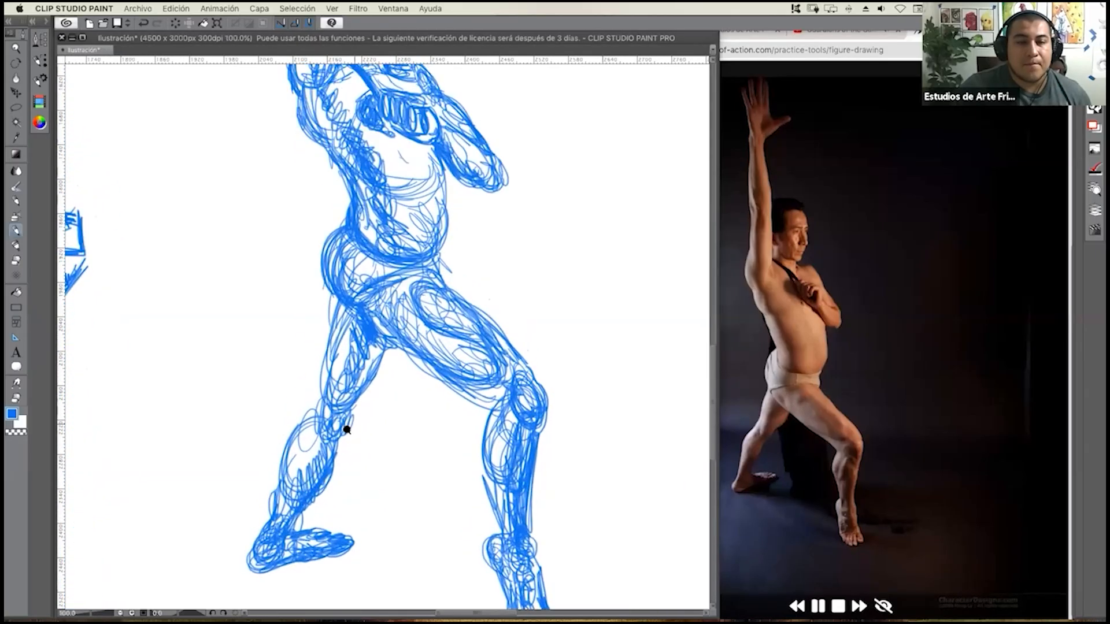
{"action": "scroll", "coordinate": [343, 423], "scroll_direction": "down", "scroll_amount": 5}
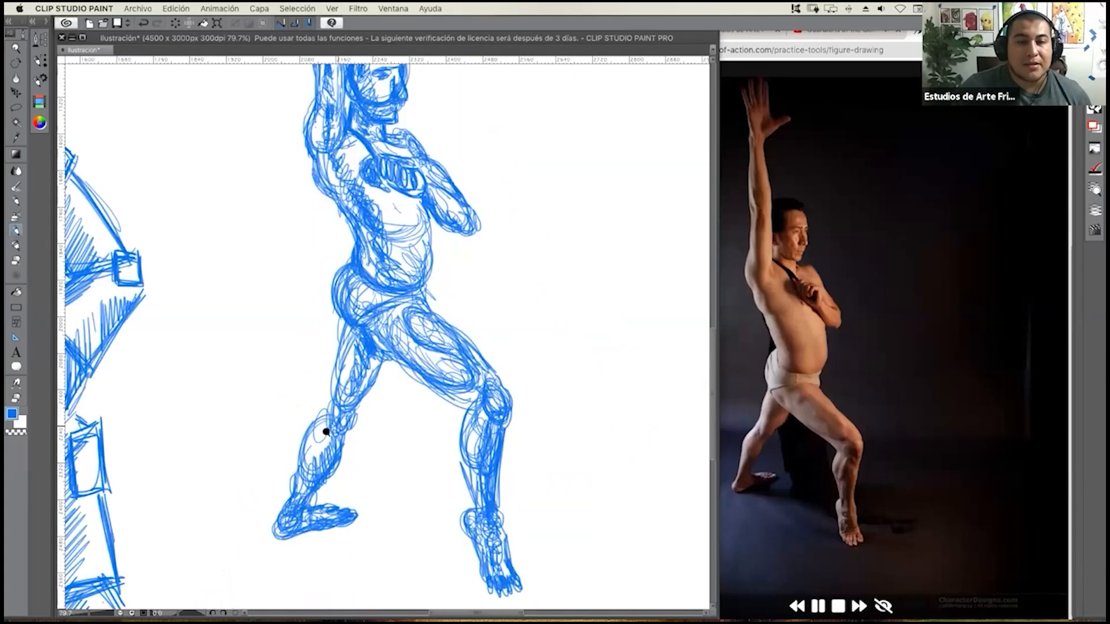
{"action": "scroll", "coordinate": [354, 451], "scroll_direction": "up", "scroll_amount": 1}
{"action": "scroll", "coordinate": [352, 437], "scroll_direction": "down", "scroll_amount": 4}
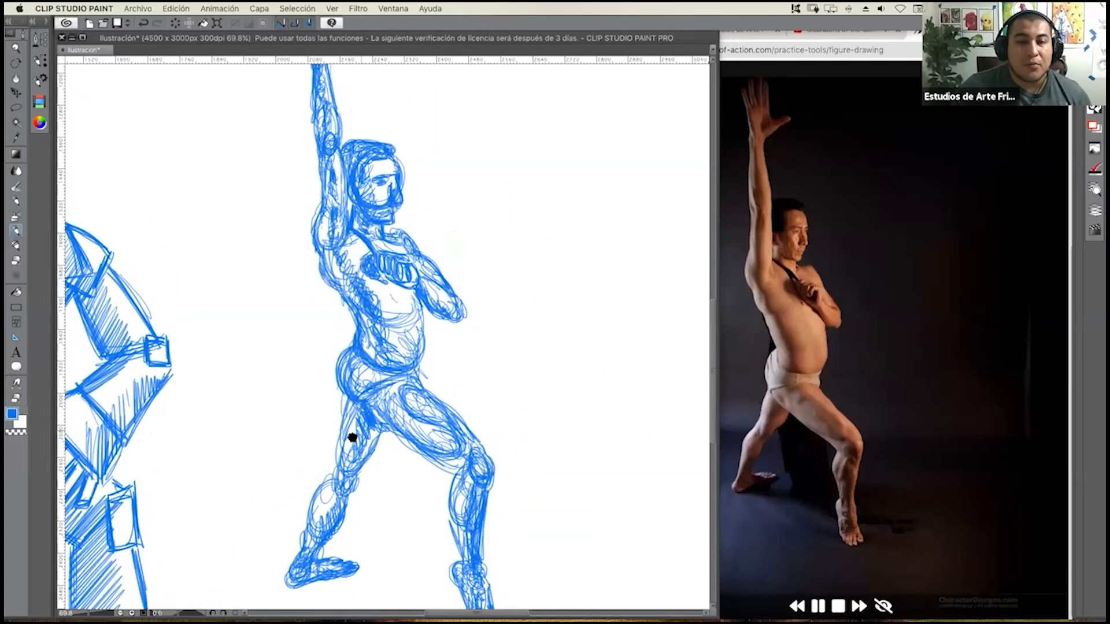
{"action": "scroll", "coordinate": [355, 438], "scroll_direction": "up", "scroll_amount": 2}
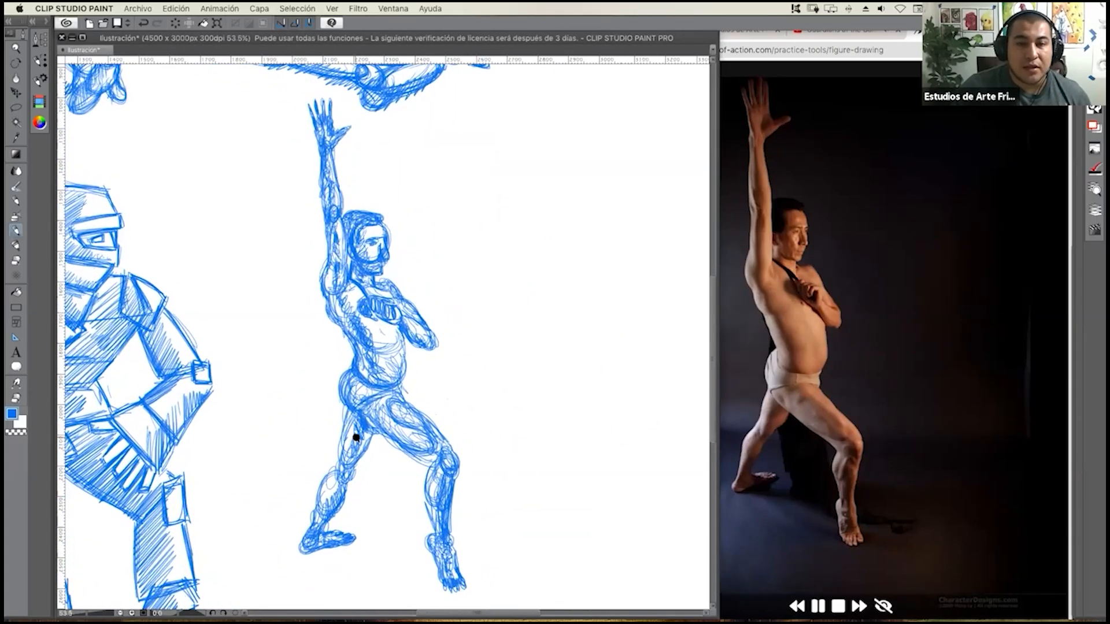
{"action": "left_click_drag", "start_coordinate": [349, 433], "coordinate": [344, 423]}
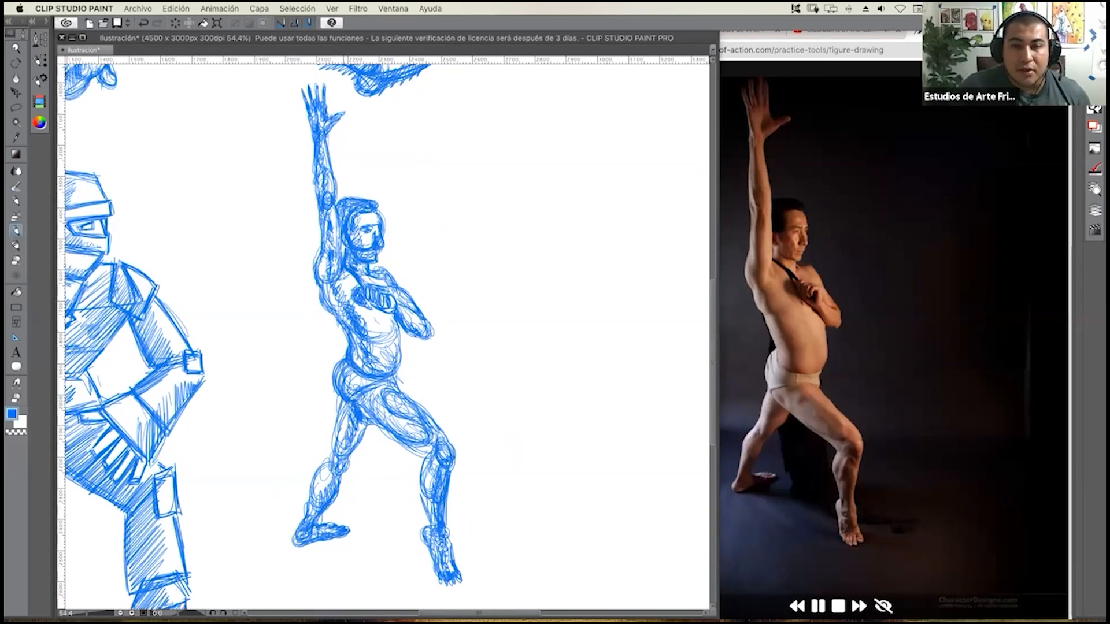
{"action": "left_click_drag", "start_coordinate": [341, 361], "coordinate": [345, 328]}
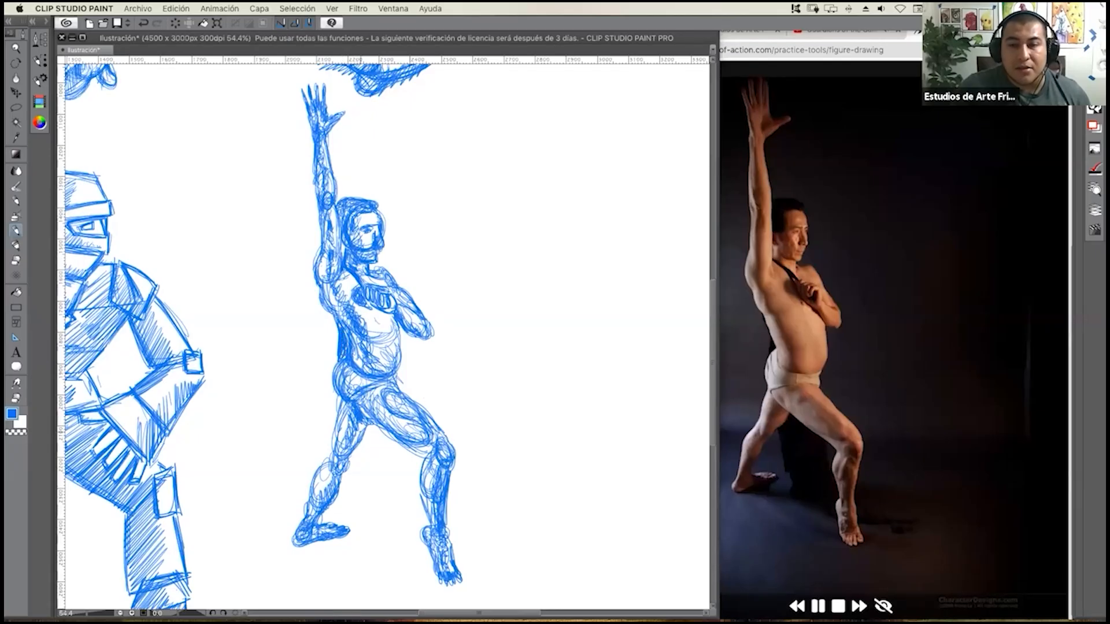
Outline the dark cloth hanging behind the legs and begin filling it with dense scribbled strokes below the forward thigh.
{"action": "mouse_move", "coordinate": [359, 436]}
{"action": "left_mouse_down"}
{"action": "mouse_move", "coordinate": [374, 501]}
{"action": "mouse_move", "coordinate": [399, 527]}
{"action": "mouse_move", "coordinate": [545, 558]}
{"action": "mouse_move", "coordinate": [474, 539]}
{"action": "mouse_move", "coordinate": [450, 509]}
{"action": "left_mouse_up"}
{"action": "mouse_move", "coordinate": [400, 448]}
{"action": "left_mouse_down"}
{"action": "mouse_move", "coordinate": [419, 469]}
{"action": "mouse_move", "coordinate": [406, 459]}
{"action": "left_mouse_up"}
{"action": "left_click_drag", "start_coordinate": [378, 430], "coordinate": [393, 446]}
{"action": "mouse_move", "coordinate": [370, 427]}
{"action": "left_mouse_down"}
{"action": "mouse_move", "coordinate": [381, 444]}
{"action": "mouse_move", "coordinate": [365, 455]}
{"action": "mouse_move", "coordinate": [365, 476]}
{"action": "mouse_move", "coordinate": [389, 466]}
{"action": "mouse_move", "coordinate": [384, 484]}
{"action": "left_mouse_up"}
{"action": "left_click_drag", "start_coordinate": [390, 461], "coordinate": [377, 487]}
{"action": "left_click_drag", "start_coordinate": [383, 458], "coordinate": [378, 467]}
{"action": "left_click_drag", "start_coordinate": [385, 469], "coordinate": [372, 493]}
{"action": "left_click_drag", "start_coordinate": [388, 462], "coordinate": [373, 489]}
{"action": "left_click_drag", "start_coordinate": [386, 479], "coordinate": [385, 502]}
{"action": "left_click_drag", "start_coordinate": [399, 467], "coordinate": [389, 492]}
{"action": "left_click_drag", "start_coordinate": [410, 462], "coordinate": [399, 489]}
{"action": "mouse_move", "coordinate": [414, 452]}
{"action": "left_mouse_down"}
{"action": "mouse_move", "coordinate": [397, 484]}
{"action": "mouse_move", "coordinate": [417, 472]}
{"action": "mouse_move", "coordinate": [417, 481]}
{"action": "left_mouse_up"}
{"action": "left_click_drag", "start_coordinate": [426, 467], "coordinate": [422, 480]}
Fill the rest of the cloth between the legs with dense strokes down to its lower edge near the front ankle.
{"action": "left_click_drag", "start_coordinate": [390, 434], "coordinate": [366, 448]}
{"action": "mouse_move", "coordinate": [378, 425]}
{"action": "left_mouse_down"}
{"action": "mouse_move", "coordinate": [367, 446]}
{"action": "mouse_move", "coordinate": [373, 495]}
{"action": "left_mouse_up"}
{"action": "mouse_move", "coordinate": [388, 486]}
{"action": "left_mouse_down"}
{"action": "mouse_move", "coordinate": [384, 529]}
{"action": "mouse_move", "coordinate": [406, 517]}
{"action": "left_mouse_up"}
{"action": "left_click_drag", "start_coordinate": [411, 473], "coordinate": [408, 510]}
{"action": "mouse_move", "coordinate": [418, 470]}
{"action": "left_mouse_down"}
{"action": "mouse_move", "coordinate": [409, 510]}
{"action": "mouse_move", "coordinate": [413, 496]}
{"action": "left_mouse_up"}
{"action": "left_click_drag", "start_coordinate": [422, 468], "coordinate": [417, 526]}
{"action": "left_click_drag", "start_coordinate": [424, 489], "coordinate": [413, 540]}
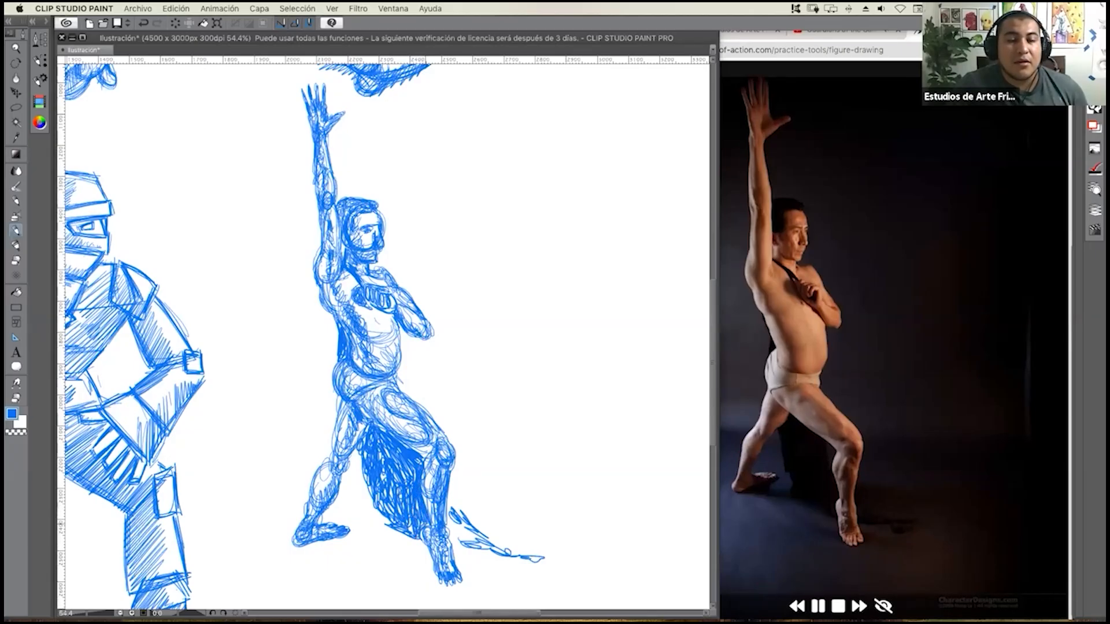
{"action": "left_click_drag", "start_coordinate": [396, 492], "coordinate": [374, 523]}
{"action": "left_click_drag", "start_coordinate": [387, 497], "coordinate": [381, 524]}
Shade the trailing end of the cloth that stretches along the floor beyond the front foot.
{"action": "left_click_drag", "start_coordinate": [453, 512], "coordinate": [446, 542]}
{"action": "mouse_move", "coordinate": [460, 531]}
{"action": "left_mouse_down"}
{"action": "mouse_move", "coordinate": [447, 545]}
{"action": "mouse_move", "coordinate": [461, 546]}
{"action": "left_mouse_up"}
{"action": "mouse_move", "coordinate": [455, 501]}
{"action": "left_mouse_down"}
{"action": "mouse_move", "coordinate": [448, 521]}
{"action": "mouse_move", "coordinate": [474, 556]}
{"action": "mouse_move", "coordinate": [549, 553]}
{"action": "mouse_move", "coordinate": [521, 567]}
{"action": "mouse_move", "coordinate": [531, 544]}
{"action": "mouse_move", "coordinate": [516, 548]}
{"action": "left_mouse_up"}
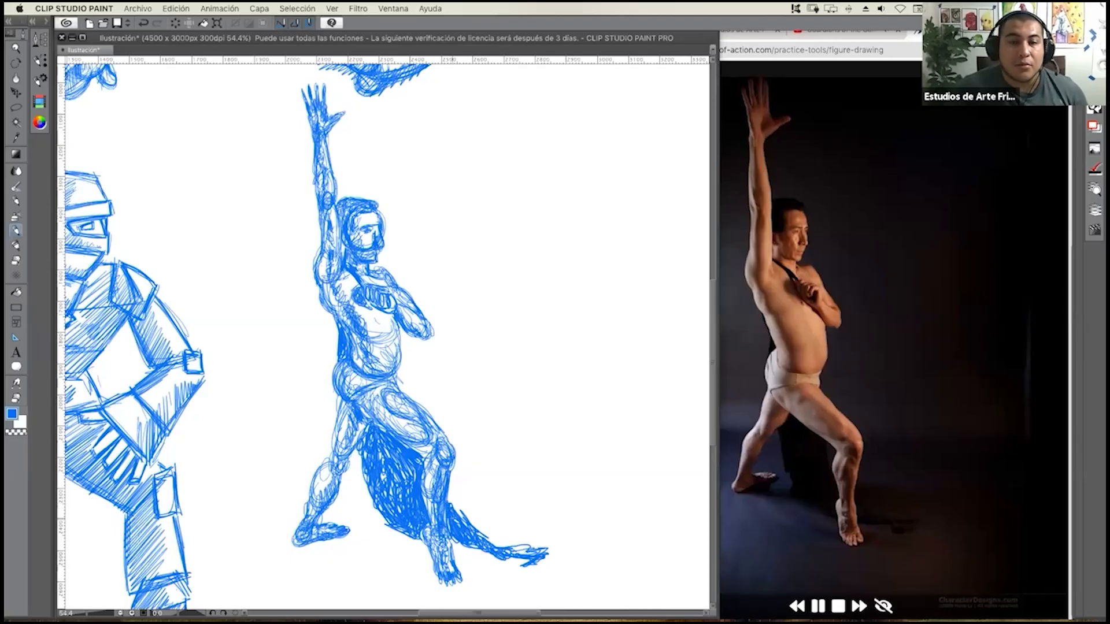
Deepen the shadows on the cloth, raised arm, back, gripping hand, abdomen and hip with extra scribbled strokes.
{"action": "mouse_move", "coordinate": [417, 468]}
{"action": "left_mouse_down"}
{"action": "mouse_move", "coordinate": [413, 481]}
{"action": "mouse_move", "coordinate": [386, 467]}
{"action": "left_mouse_up"}
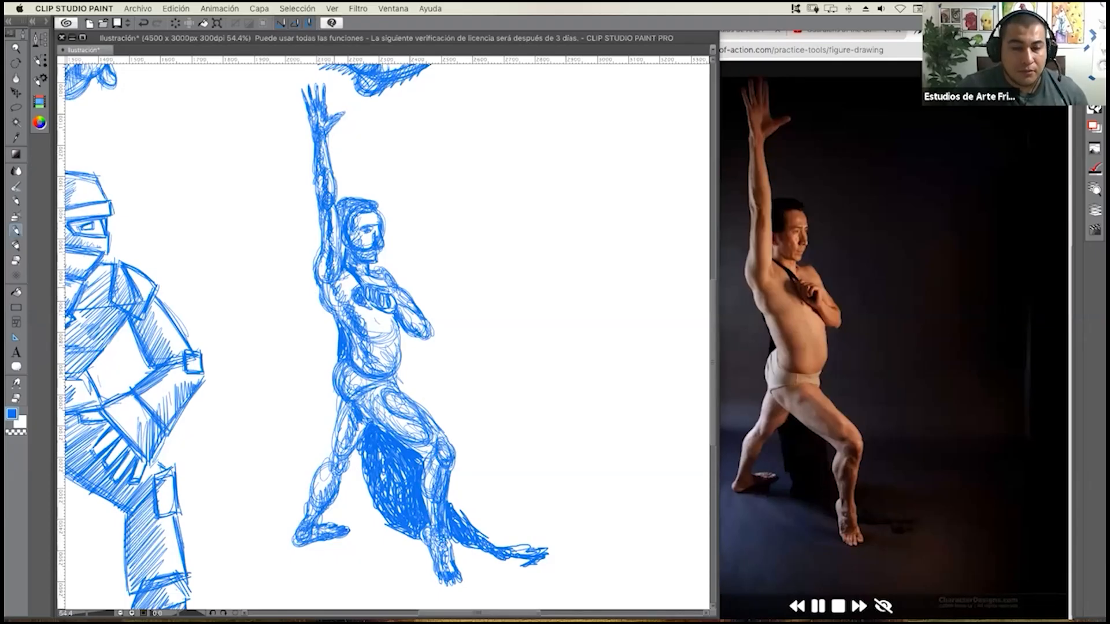
{"action": "left_click_drag", "start_coordinate": [330, 284], "coordinate": [350, 320]}
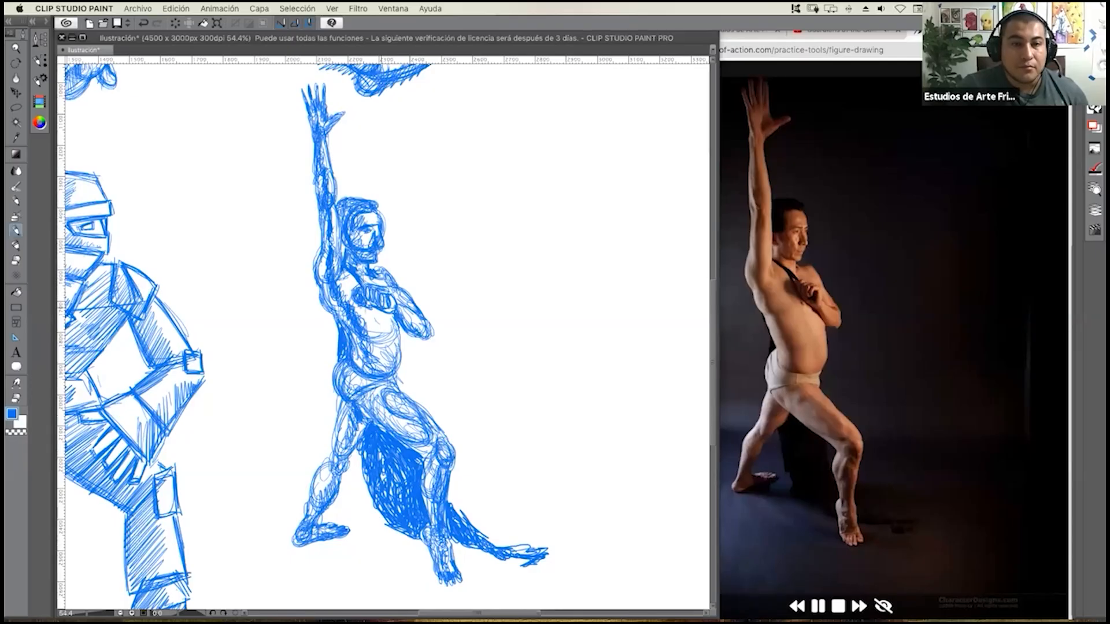
{"action": "mouse_move", "coordinate": [382, 308]}
{"action": "left_mouse_down"}
{"action": "mouse_move", "coordinate": [372, 320]}
{"action": "mouse_move", "coordinate": [391, 322]}
{"action": "left_mouse_up"}
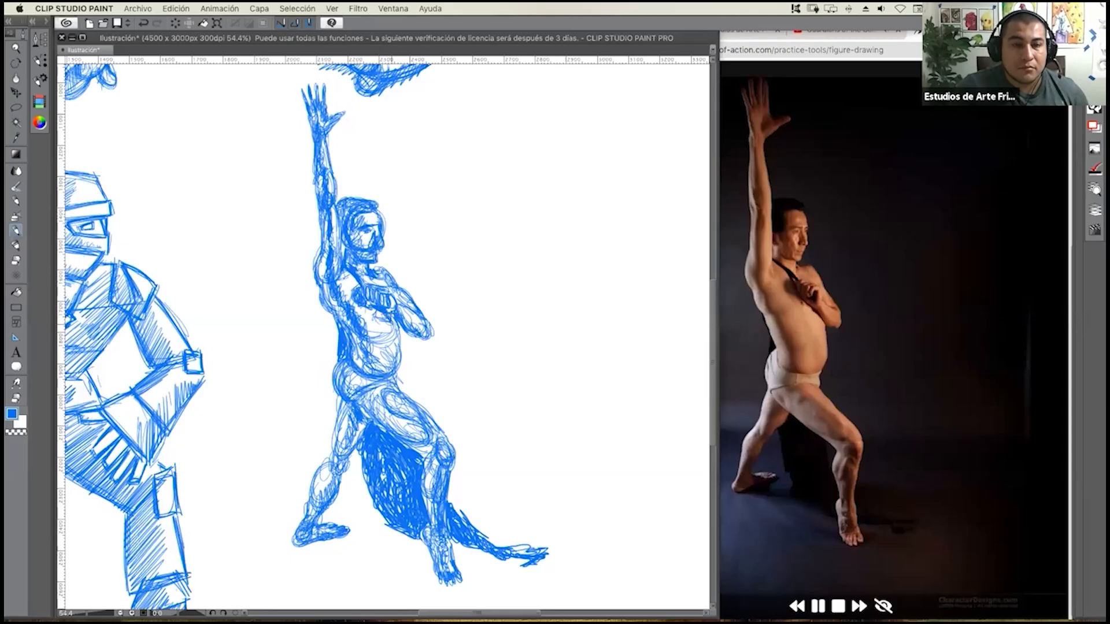
{"action": "mouse_move", "coordinate": [379, 317]}
{"action": "left_mouse_down"}
{"action": "mouse_move", "coordinate": [392, 328]}
{"action": "mouse_move", "coordinate": [397, 381]}
{"action": "left_mouse_up"}
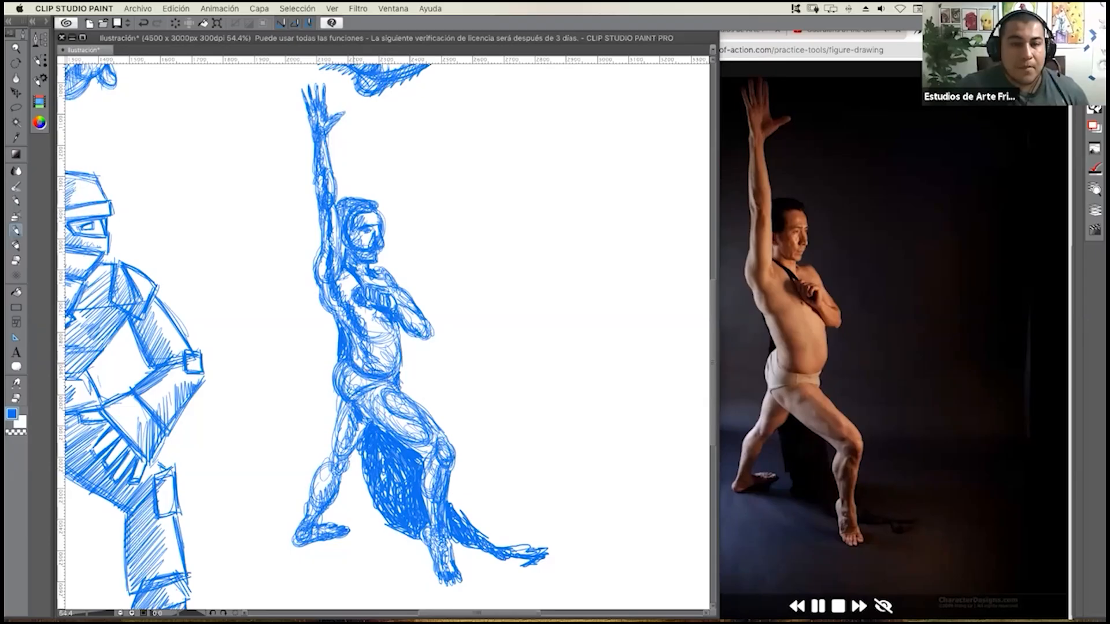
{"action": "left_click_drag", "start_coordinate": [342, 362], "coordinate": [344, 411]}
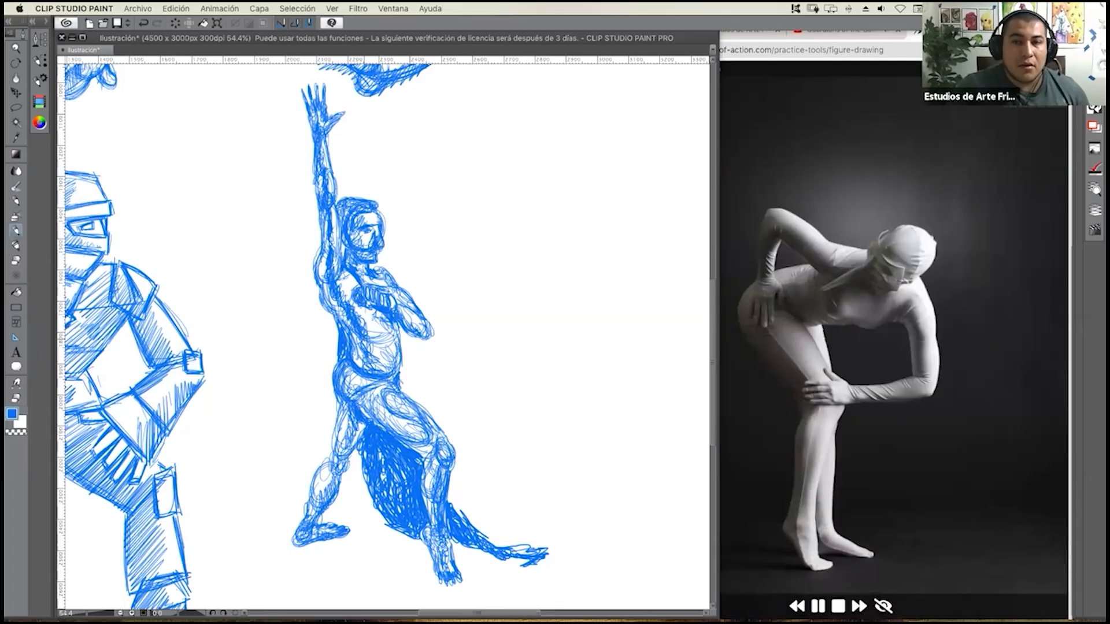
Pause the reference slideshow on the photo of the bent-over figure and widen the canvas window across the screen.
{"action": "left_click", "coordinate": [867, 234]}
{"action": "left_click", "coordinate": [818, 605]}
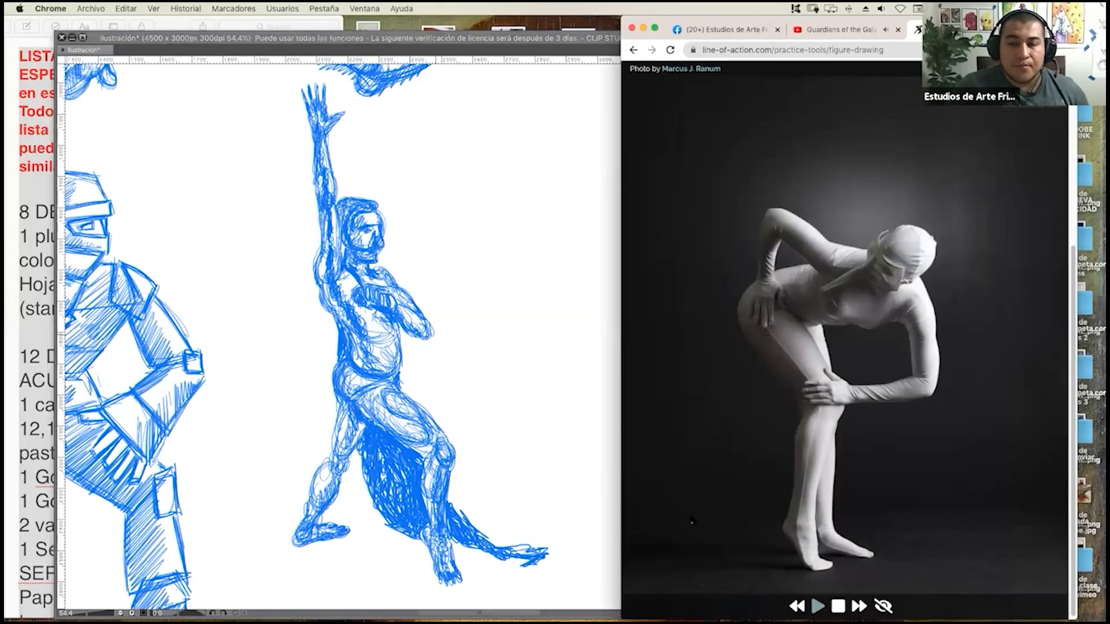
{"action": "left_click", "coordinate": [598, 416]}
{"action": "mouse_move", "coordinate": [718, 378]}
{"action": "left_mouse_down"}
{"action": "mouse_move", "coordinate": [999, 337]}
{"action": "mouse_move", "coordinate": [1064, 340]}
{"action": "left_mouse_up"}
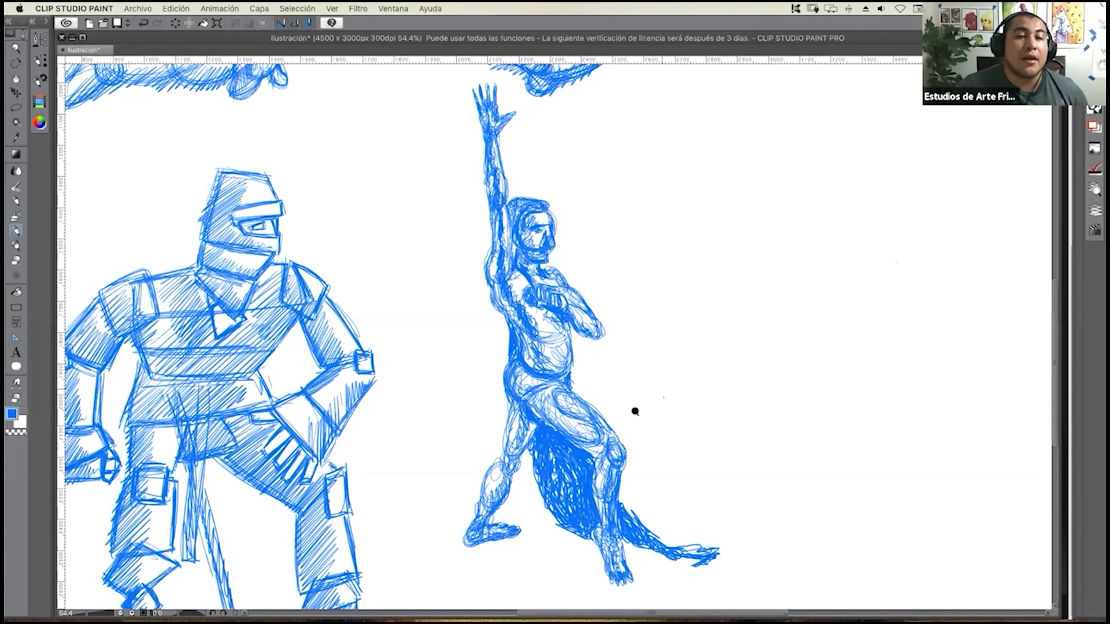
Lasso the raised-arm figure, move it down and closer to the masked man, and clear the selection.
{"action": "scroll", "coordinate": [635, 412], "scroll_direction": "down", "scroll_amount": 8}
{"action": "scroll", "coordinate": [649, 413], "scroll_direction": "up", "scroll_amount": 5}
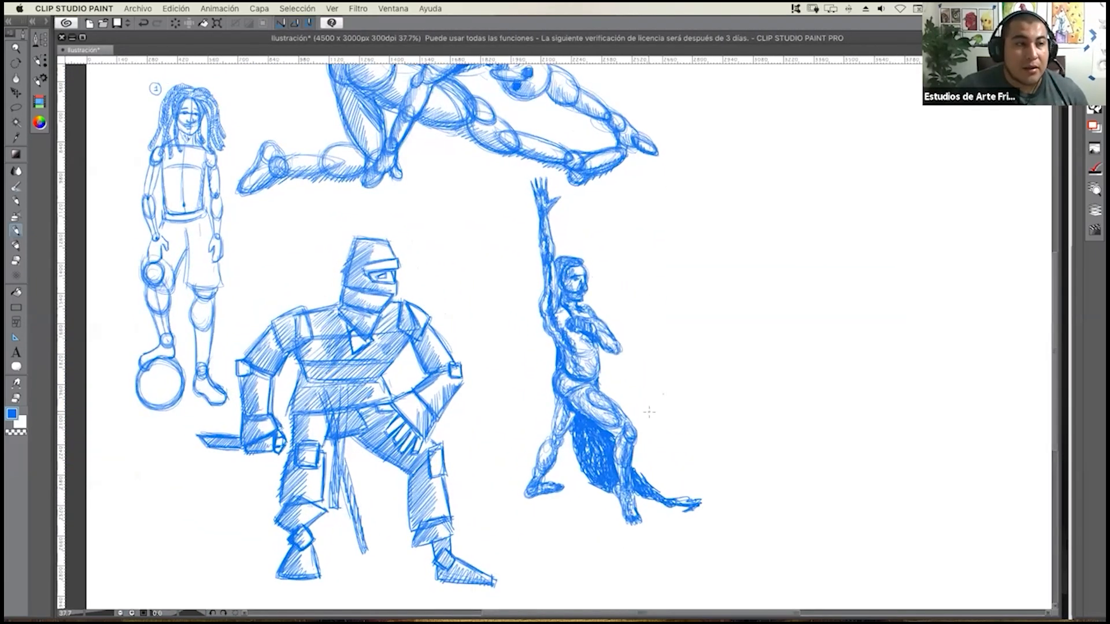
{"action": "left_click_drag", "start_coordinate": [653, 419], "coordinate": [652, 405]}
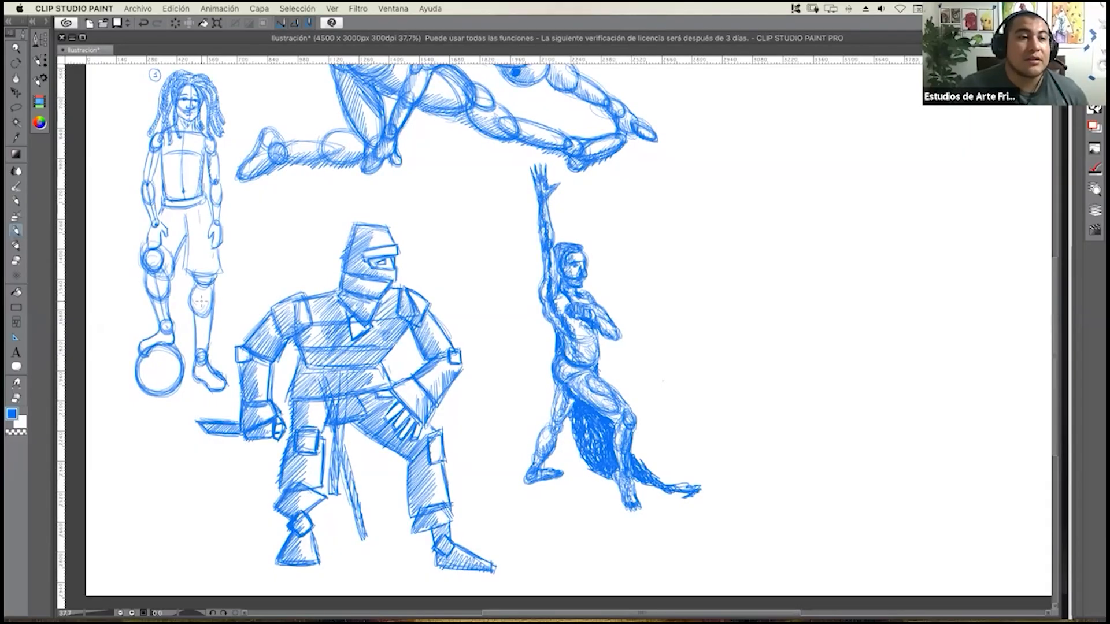
{"action": "left_click", "coordinate": [16, 107]}
{"action": "mouse_move", "coordinate": [576, 190]}
{"action": "left_mouse_down"}
{"action": "mouse_move", "coordinate": [559, 161]}
{"action": "mouse_move", "coordinate": [529, 157]}
{"action": "mouse_move", "coordinate": [521, 277]}
{"action": "left_mouse_up"}
{"action": "mouse_move", "coordinate": [498, 457]}
{"action": "left_mouse_down"}
{"action": "mouse_move", "coordinate": [612, 562]}
{"action": "mouse_move", "coordinate": [707, 539]}
{"action": "mouse_move", "coordinate": [717, 470]}
{"action": "mouse_move", "coordinate": [556, 198]}
{"action": "left_mouse_up"}
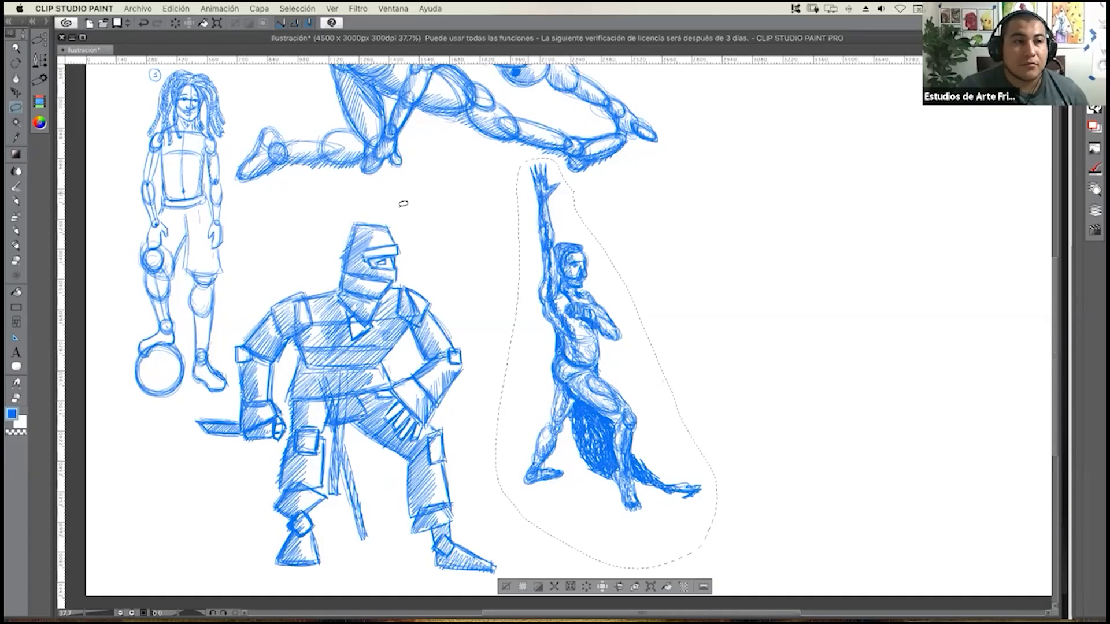
{"action": "key", "text": "k"}
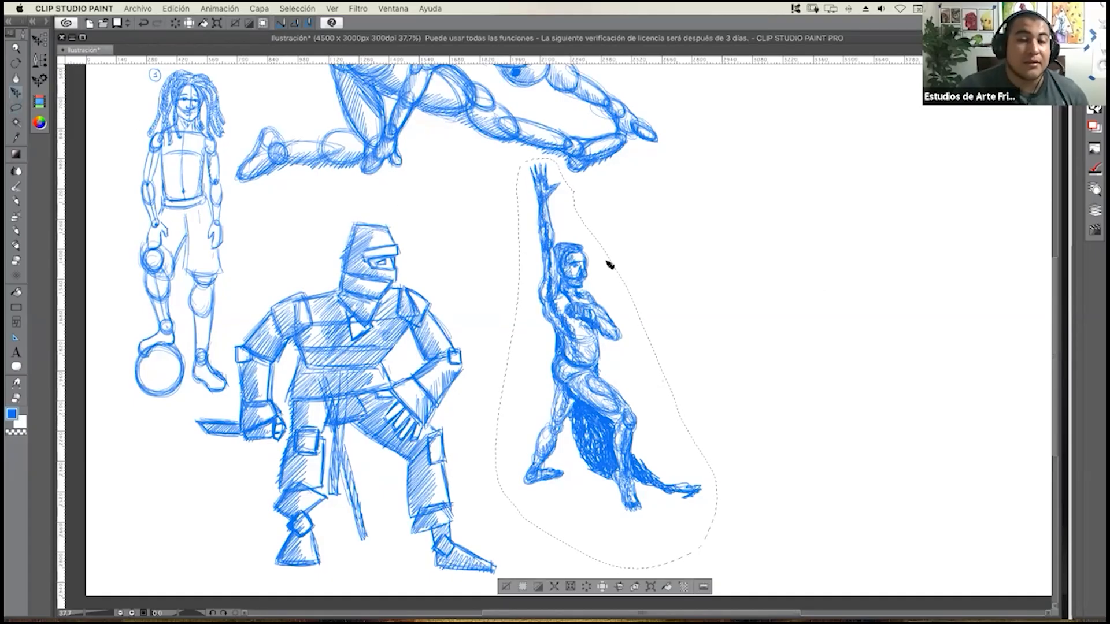
{"action": "left_click_drag", "start_coordinate": [581, 377], "coordinate": [565, 389]}
{"action": "key", "text": "super+d"}
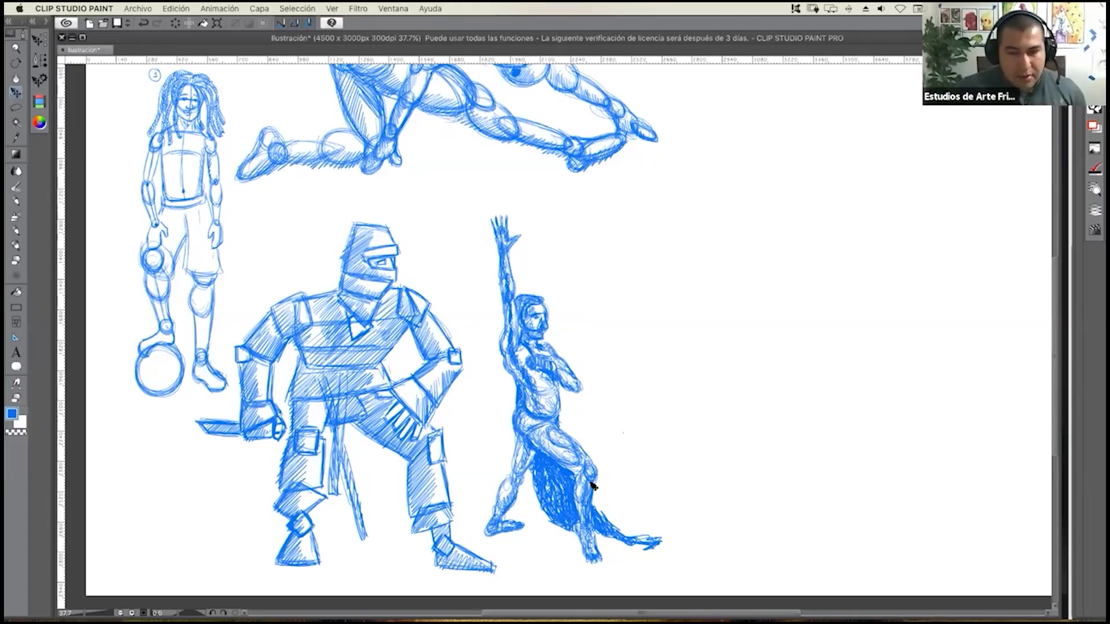
Switch to Google Chrome and search the web for karl kopinski in a new tab.
{"action": "key", "text": "super+Tab"}
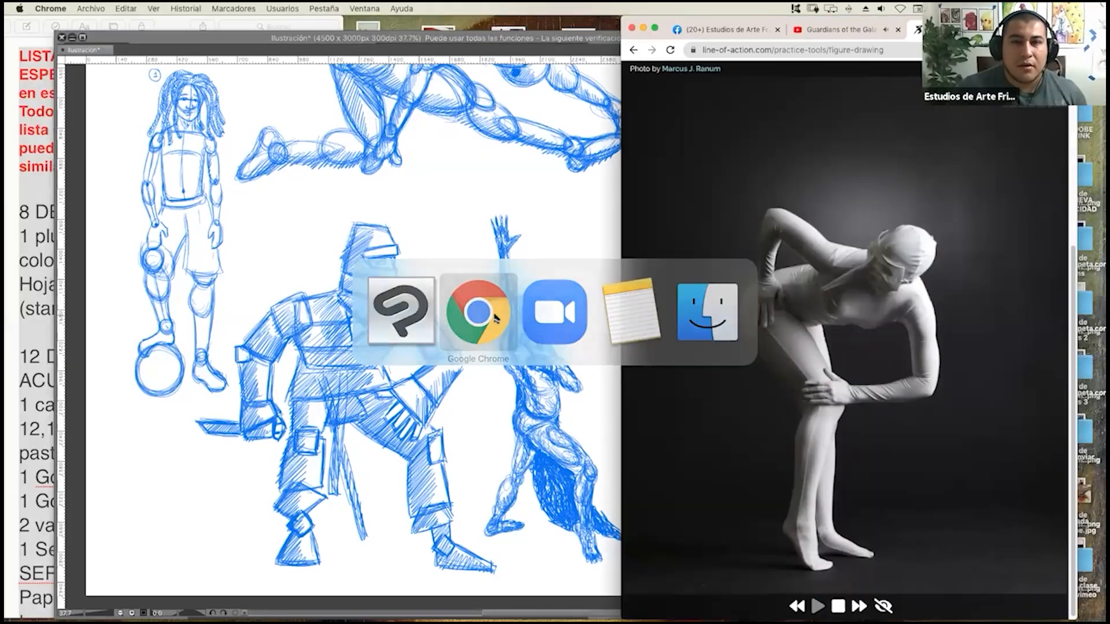
{"action": "key", "text": "super+t"}
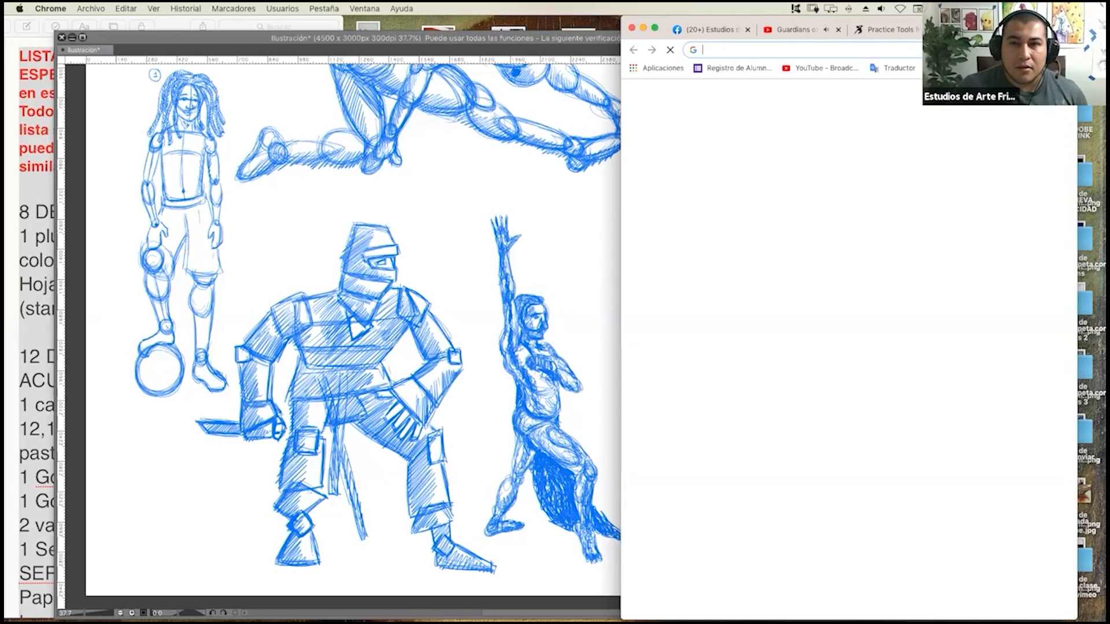
{"action": "type", "text": "karl ko"}
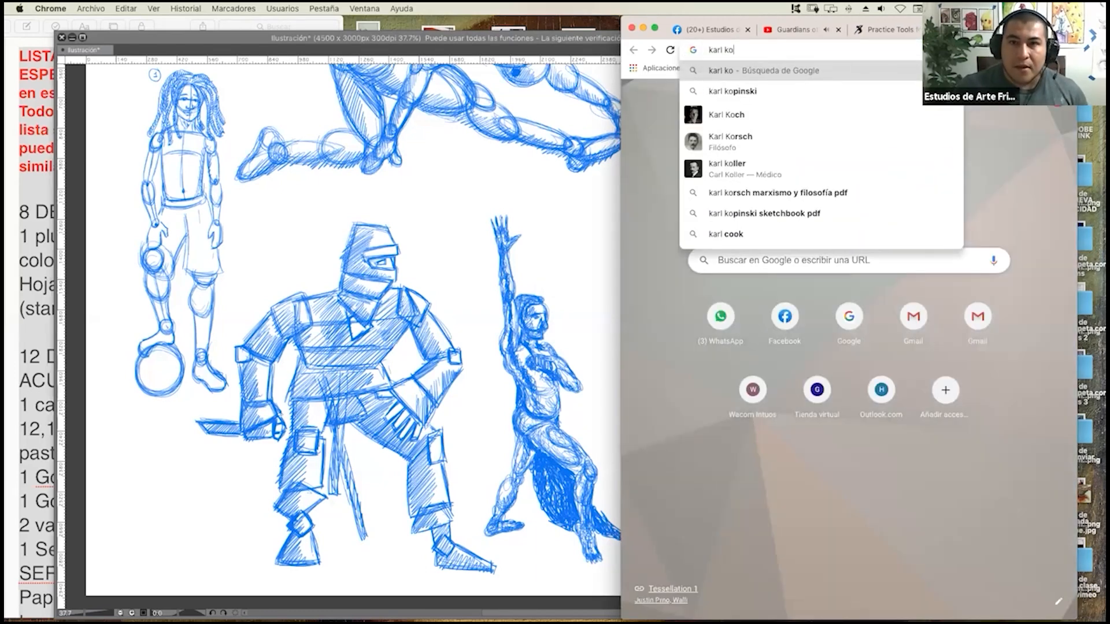
{"action": "key", "text": "Down"}
{"action": "key", "text": "Return"}
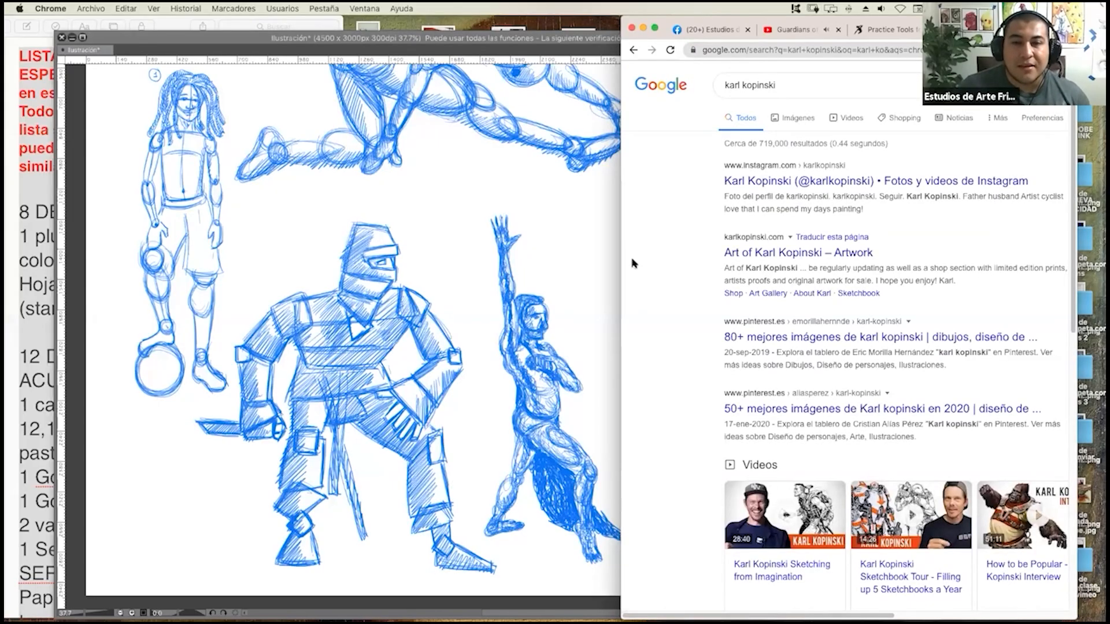
Widen the browser window and preview the pencil sketches of Viking warriors among the artist's image results.
{"action": "mouse_move", "coordinate": [588, 259]}
{"action": "left_mouse_down"}
{"action": "mouse_move", "coordinate": [151, 241]}
{"action": "mouse_move", "coordinate": [26, 209]}
{"action": "left_mouse_up"}
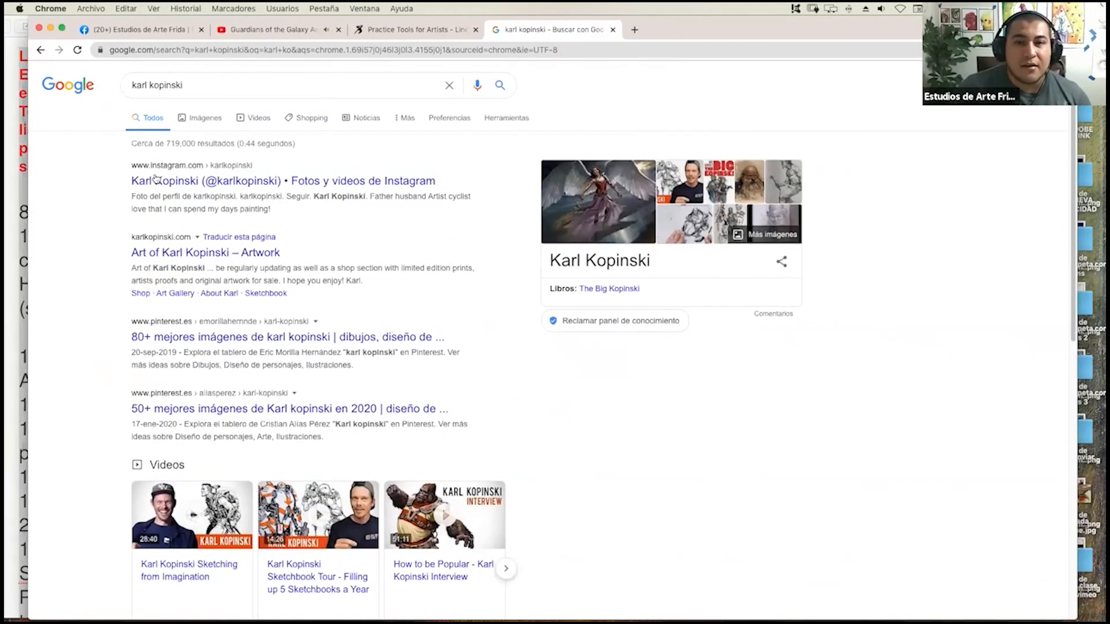
{"action": "left_click", "coordinate": [207, 122]}
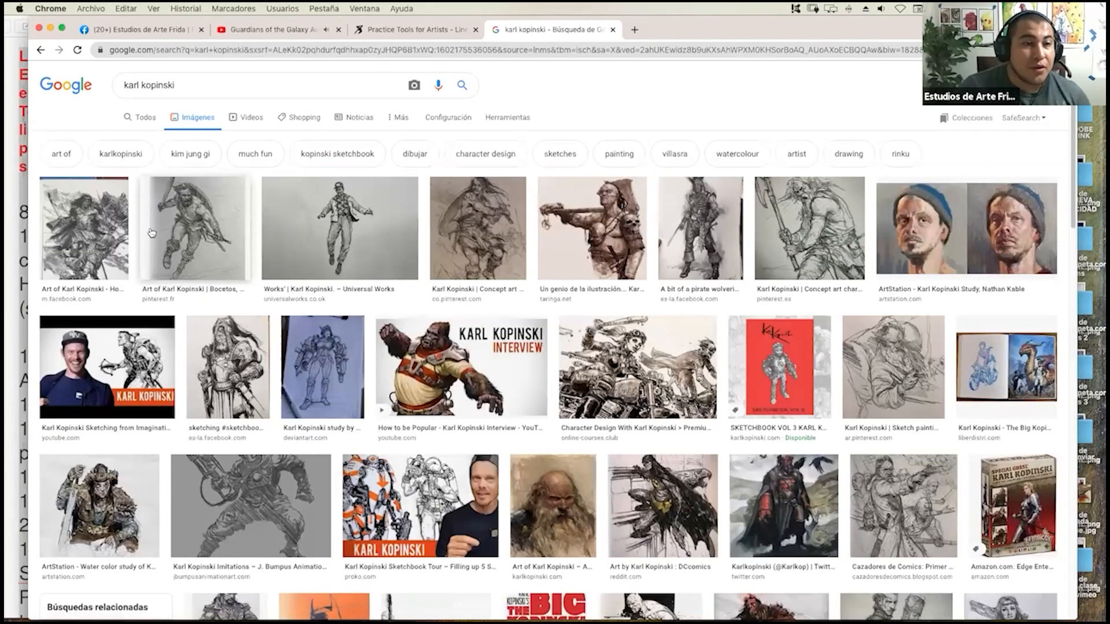
{"action": "left_click", "coordinate": [182, 242]}
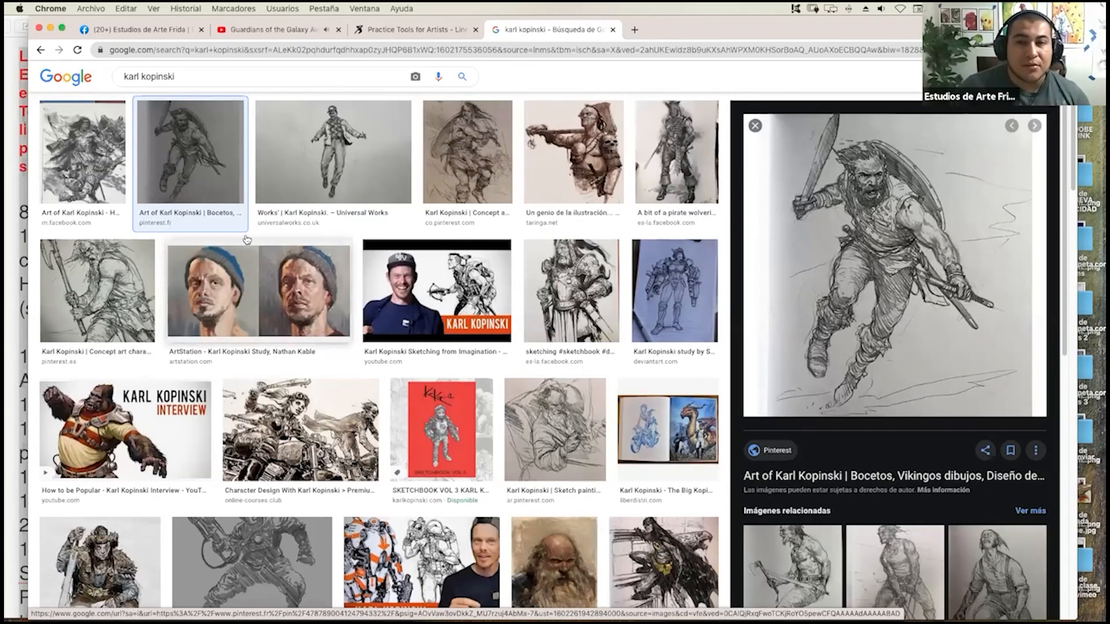
{"action": "left_click", "coordinate": [114, 299]}
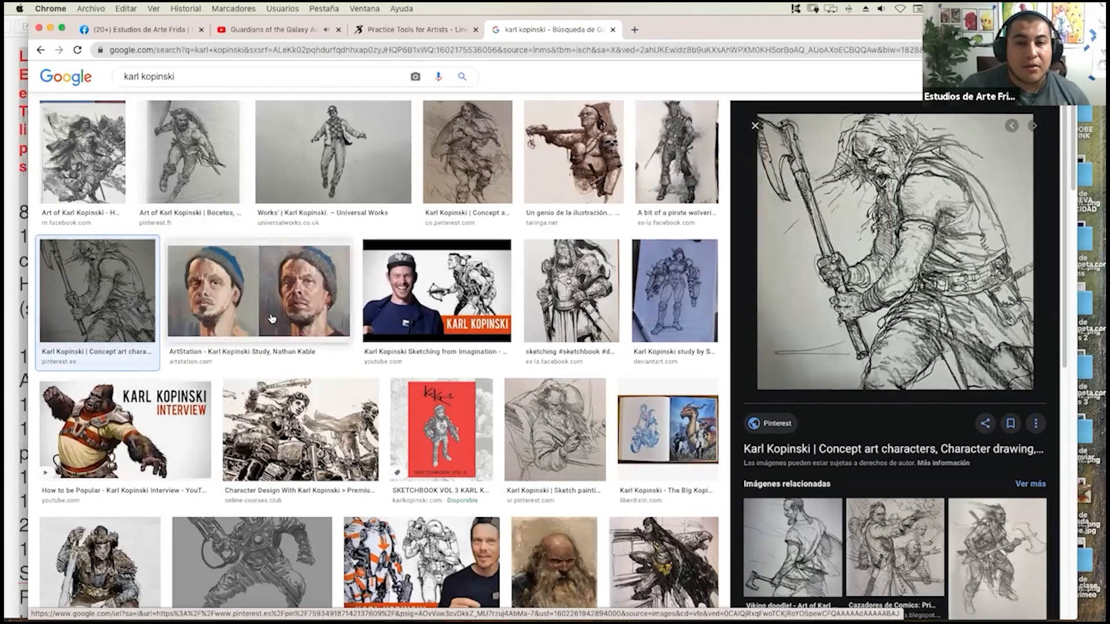
{"action": "left_click", "coordinate": [493, 176]}
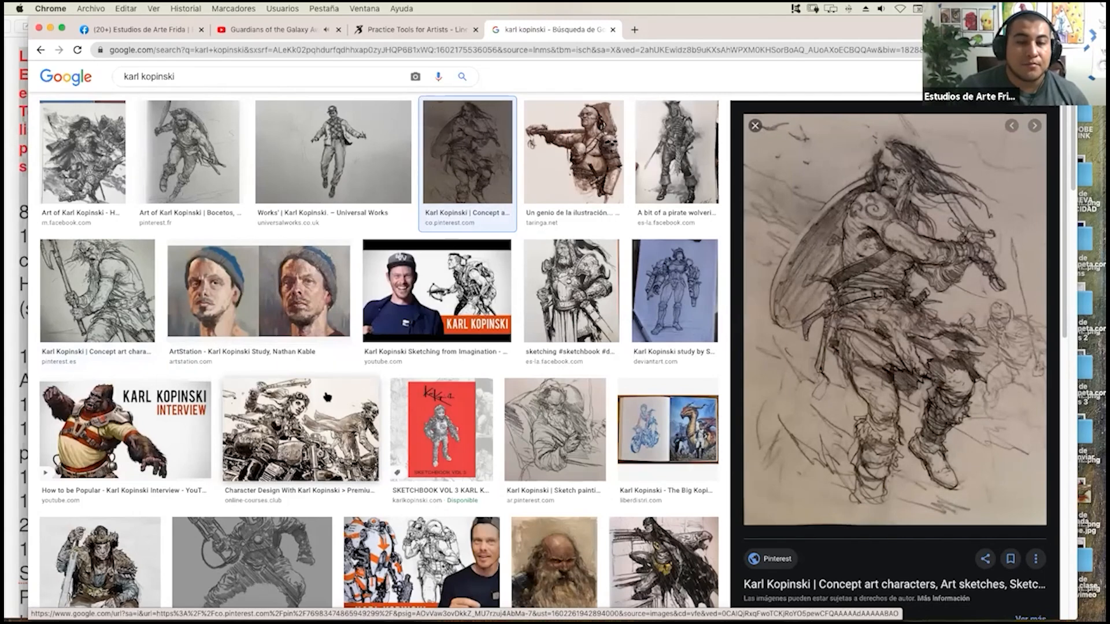
Preview the sketches of the man aiming a pistol, the two uniformed soldiers and the hunched old man.
{"action": "scroll", "coordinate": [327, 397], "scroll_direction": "down", "scroll_amount": 5}
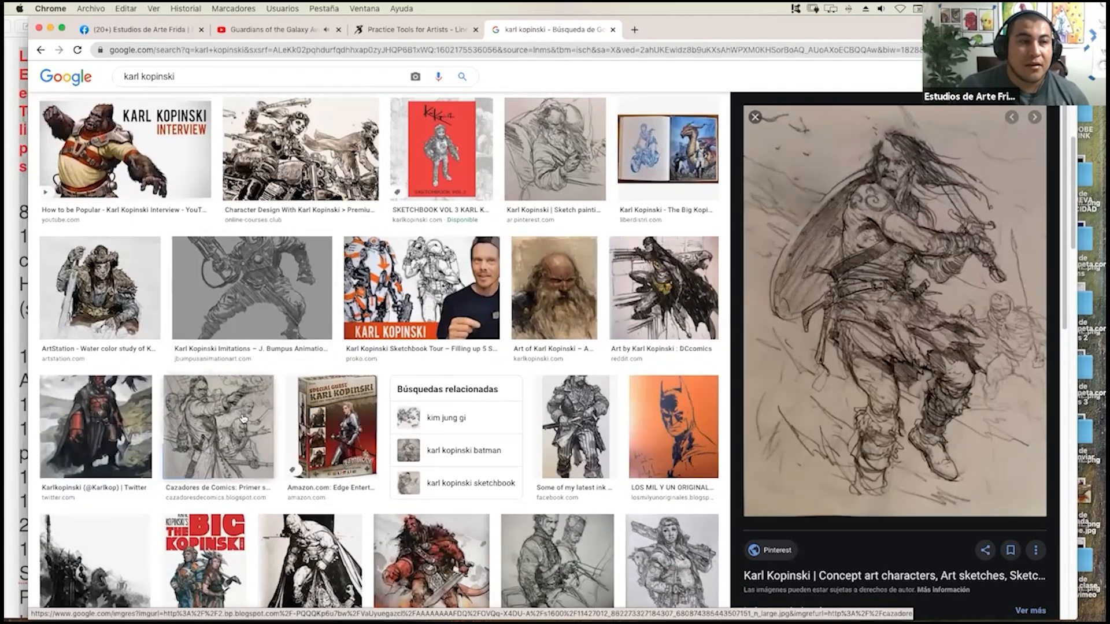
{"action": "left_click", "coordinate": [243, 418]}
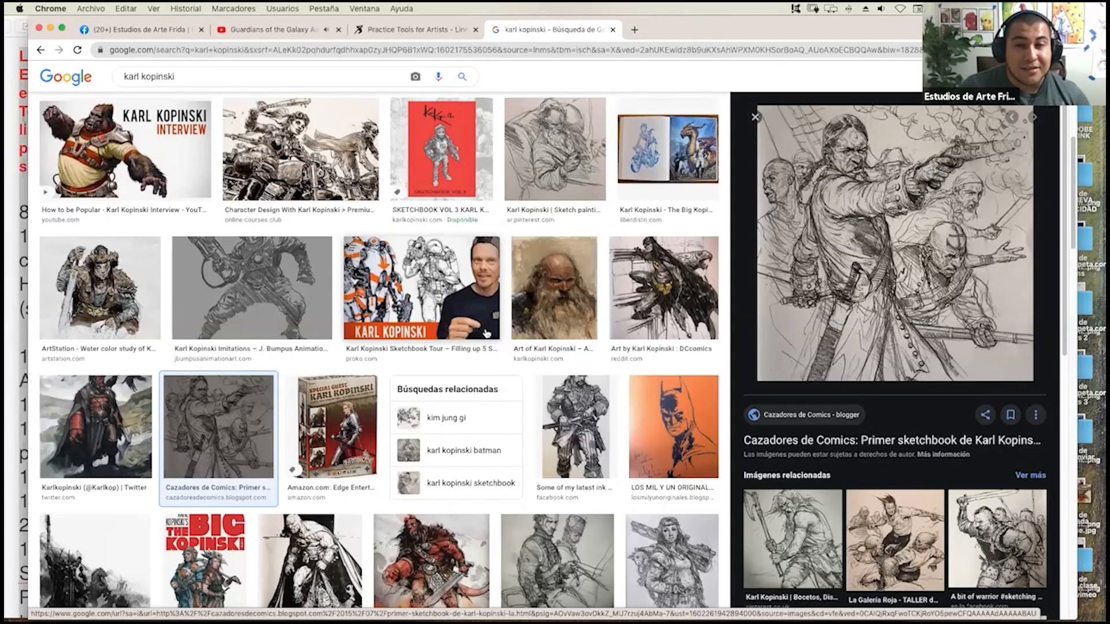
{"action": "scroll", "coordinate": [501, 343], "scroll_direction": "down", "scroll_amount": 3}
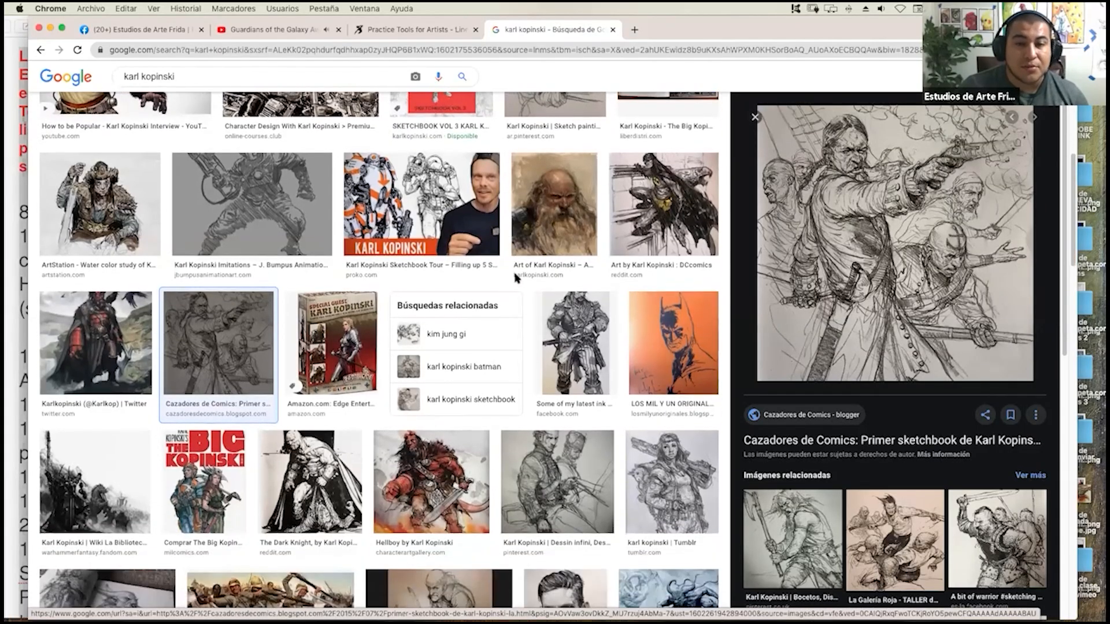
{"action": "left_click", "coordinate": [526, 398]}
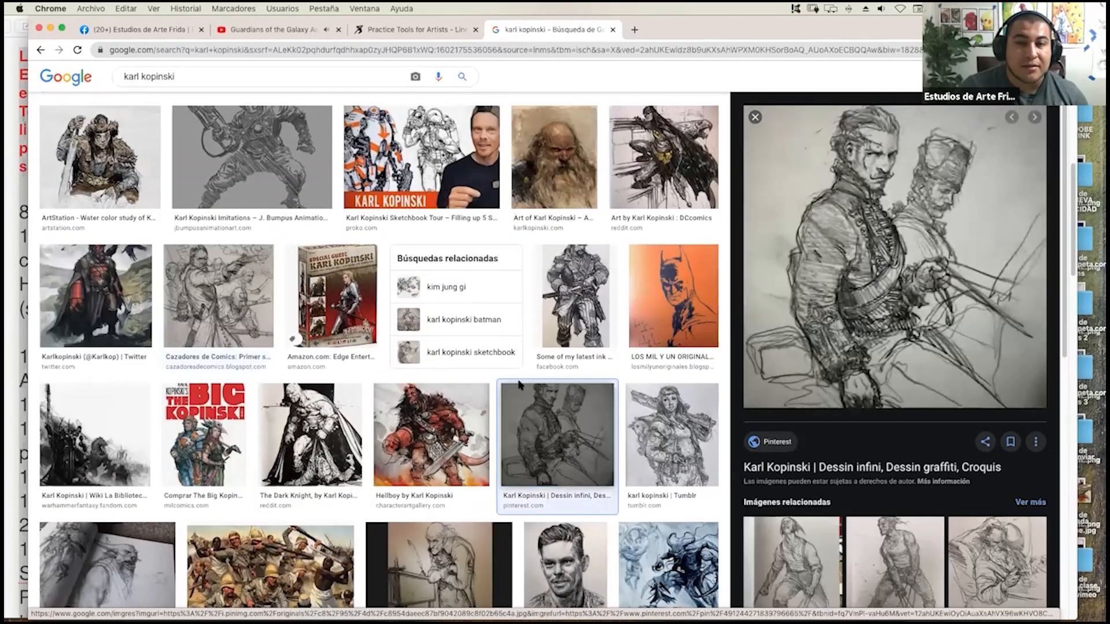
{"action": "scroll", "coordinate": [525, 355], "scroll_direction": "down", "scroll_amount": 3}
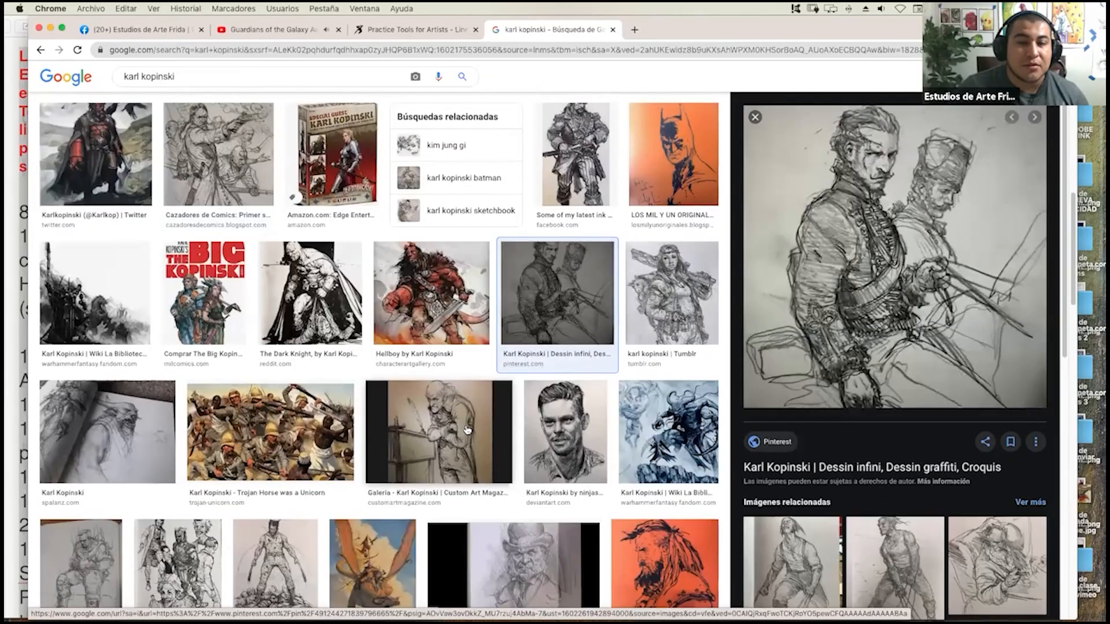
{"action": "left_click", "coordinate": [467, 431]}
Preview the open sketchbook spread, the Waterloo cavalry sketch and the inked portrait of the bearded man in a hat.
{"action": "scroll", "coordinate": [470, 458], "scroll_direction": "down", "scroll_amount": 5}
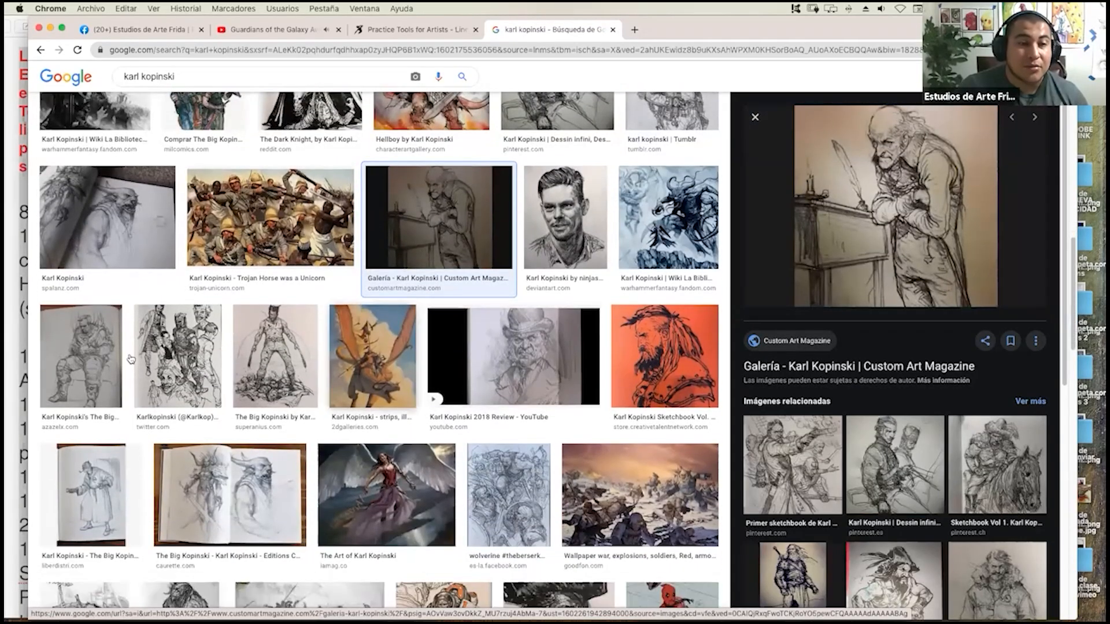
{"action": "left_click", "coordinate": [230, 496]}
{"action": "scroll", "coordinate": [576, 428], "scroll_direction": "down", "scroll_amount": 5}
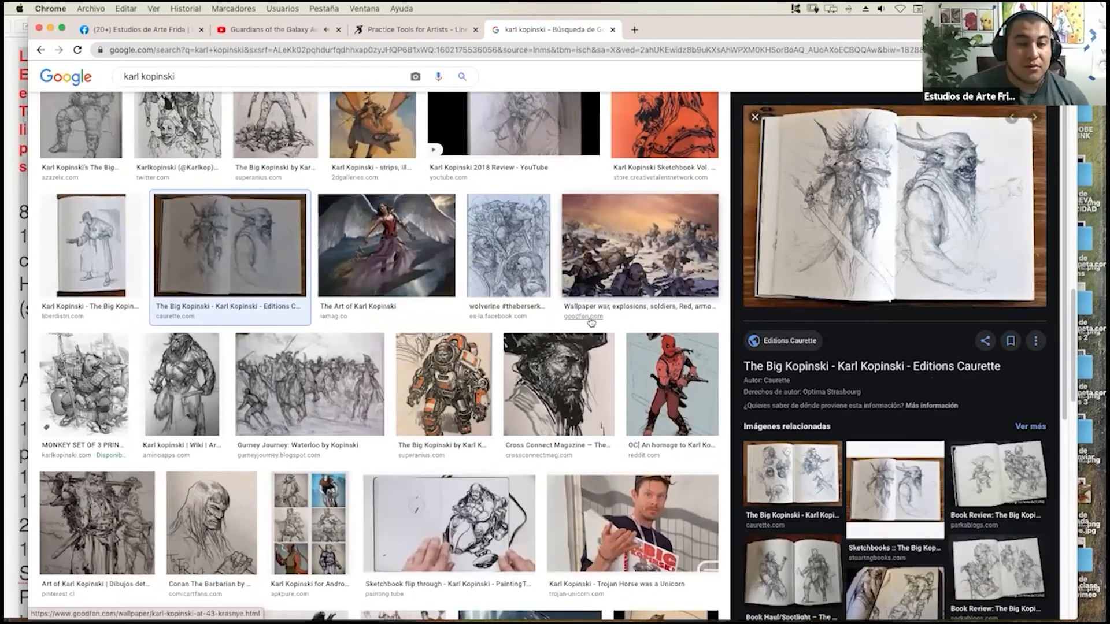
{"action": "left_click", "coordinate": [312, 389]}
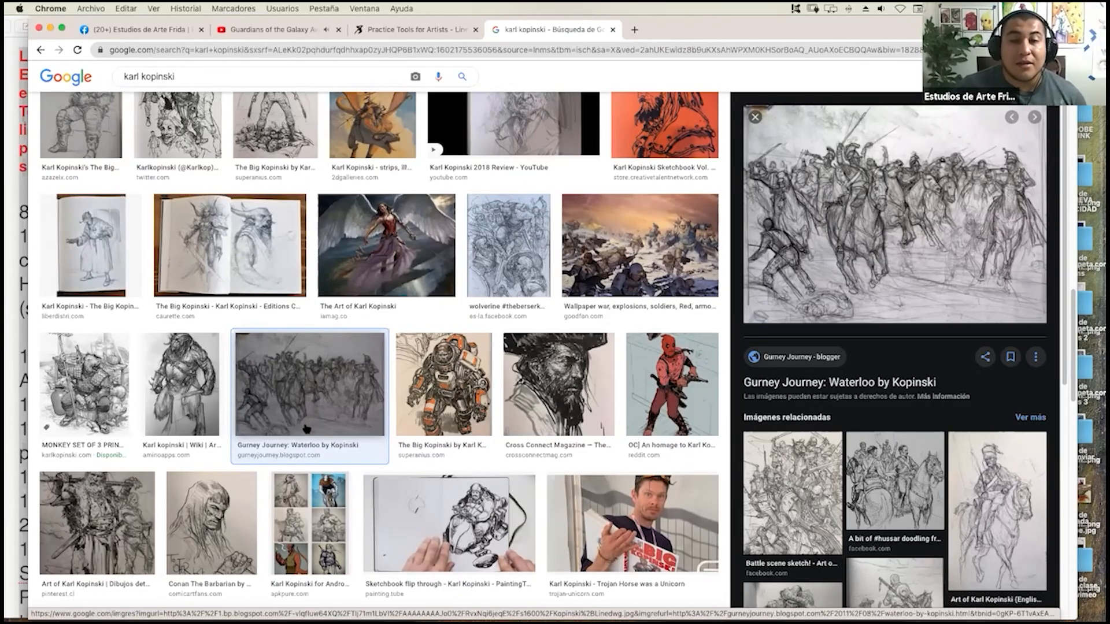
{"action": "scroll", "coordinate": [519, 263], "scroll_direction": "down", "scroll_amount": 5}
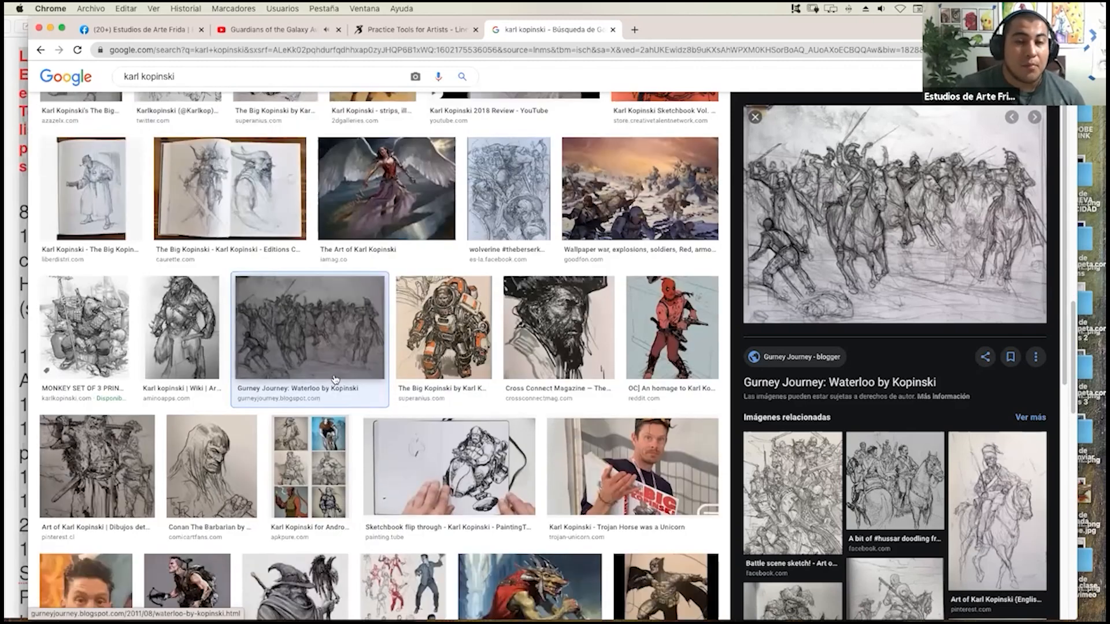
{"action": "left_click", "coordinate": [518, 263]}
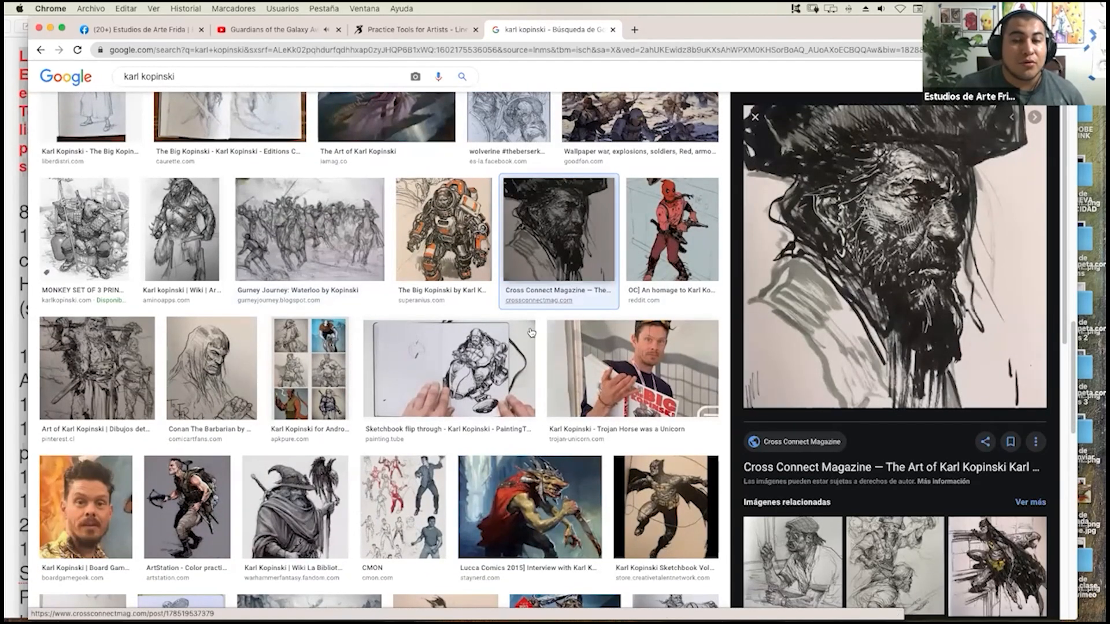
Preview the large monochrome battle scene and the ink drawing of the sombrero-wearing musician.
{"action": "scroll", "coordinate": [440, 429], "scroll_direction": "down", "scroll_amount": 6}
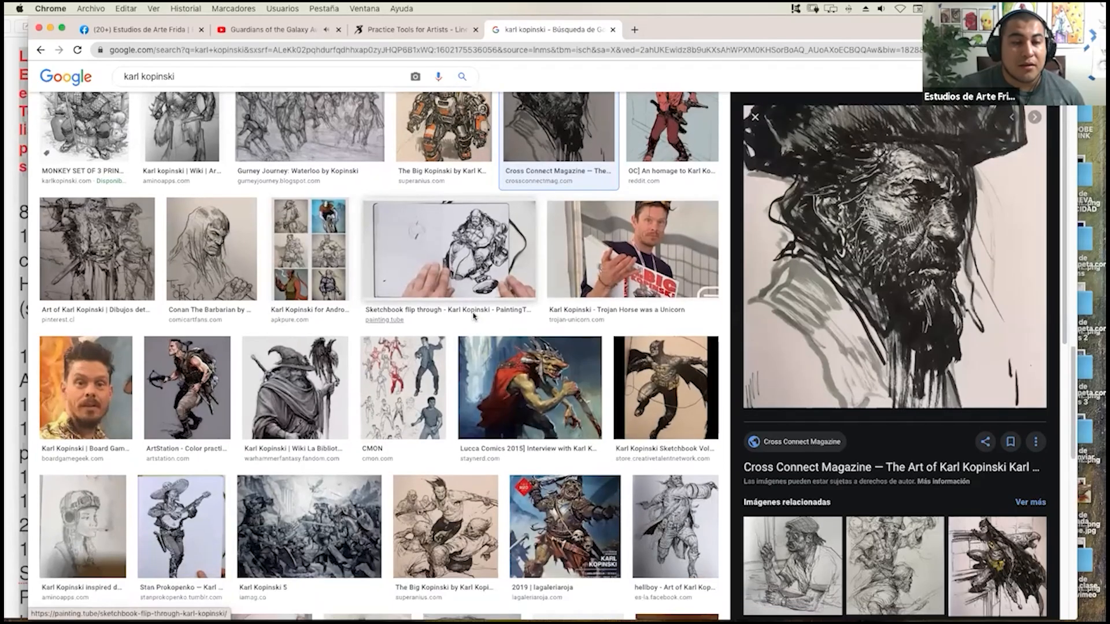
{"action": "left_click", "coordinate": [353, 430]}
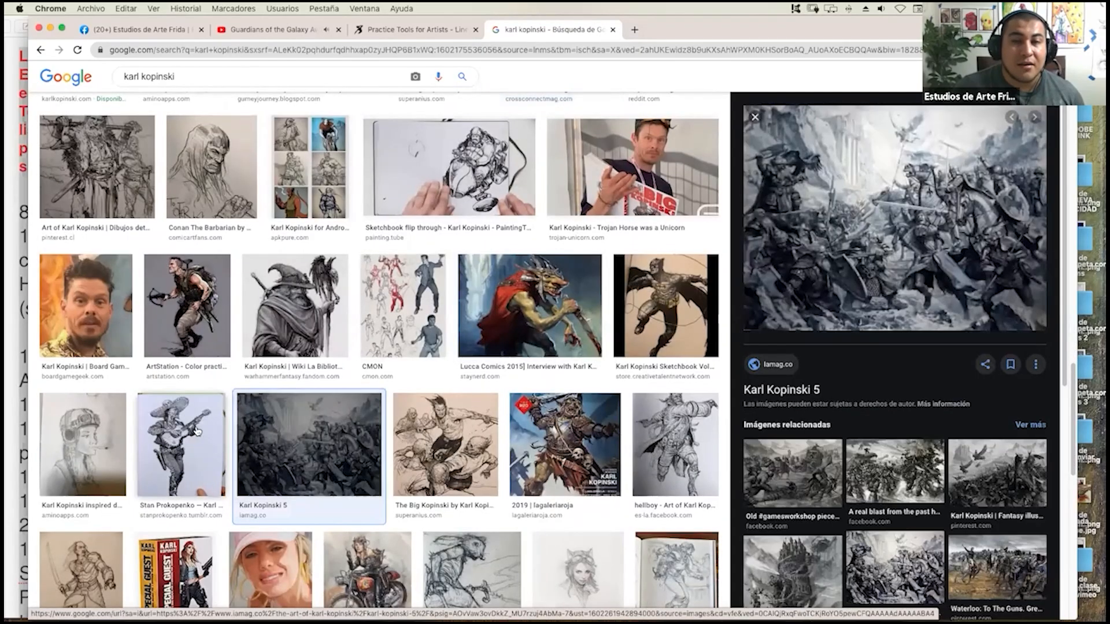
{"action": "left_click", "coordinate": [196, 431]}
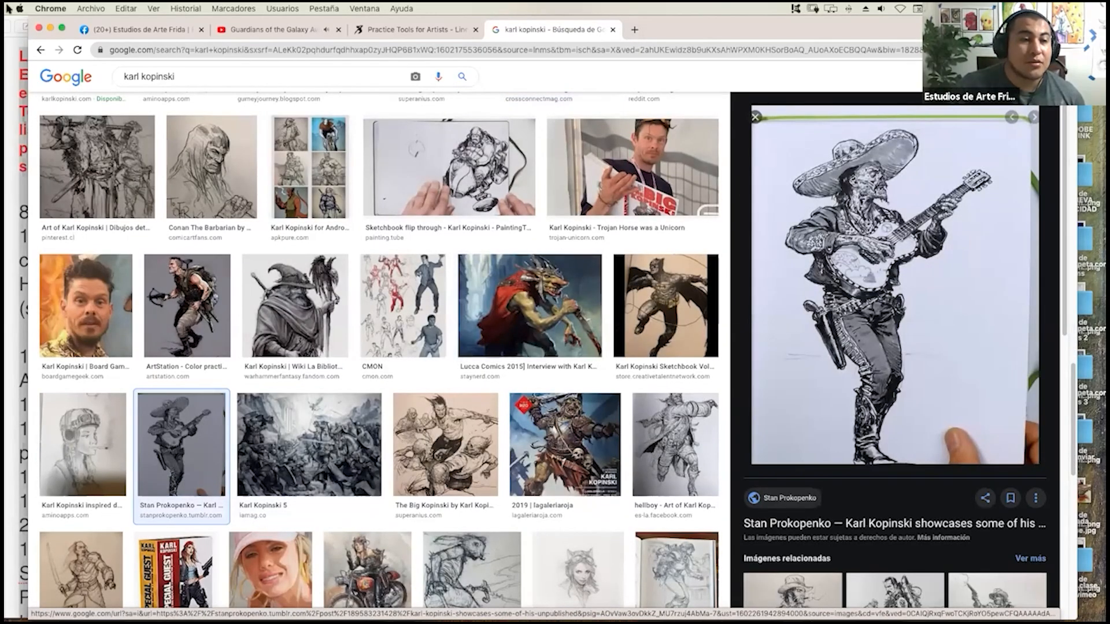
Switch back to Clip Studio Paint and examine the scribbled raised-arm figure beside the masked man up close.
{"action": "key", "text": "ctrl+Up"}
{"action": "left_click", "coordinate": [821, 262]}
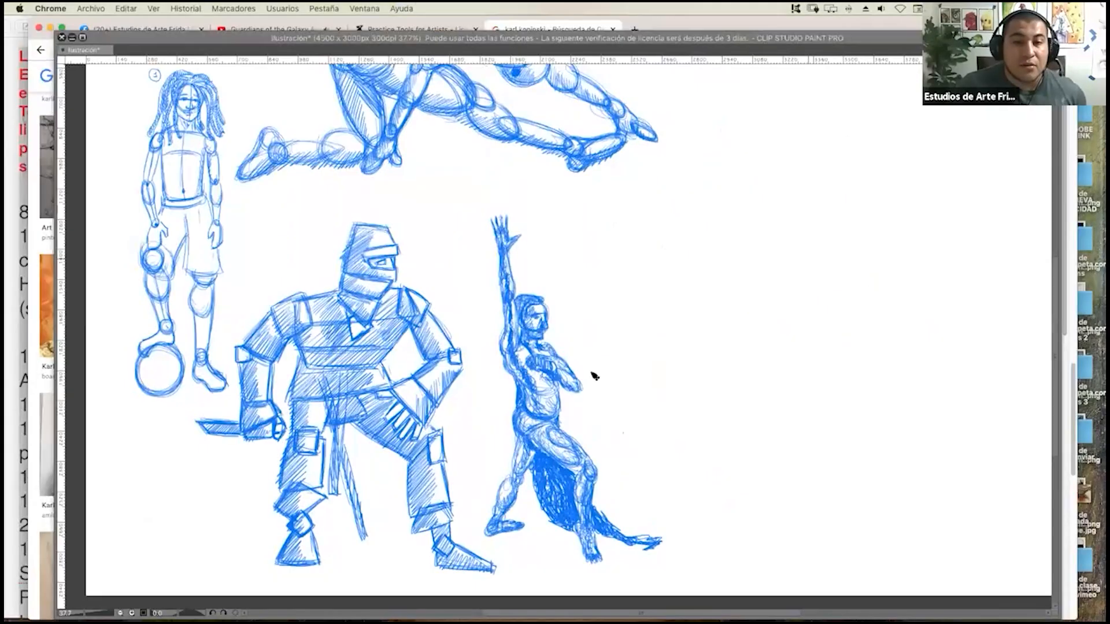
{"action": "scroll", "coordinate": [597, 377], "scroll_direction": "up", "scroll_amount": 5}
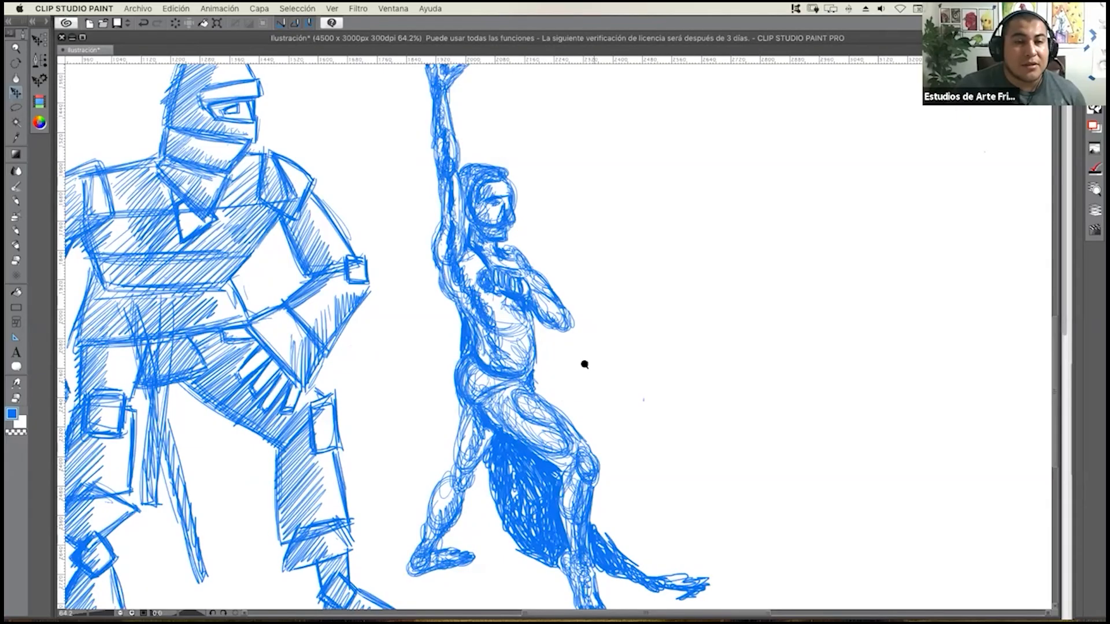
{"action": "scroll", "coordinate": [580, 365], "scroll_direction": "down", "scroll_amount": 4}
{"action": "scroll", "coordinate": [583, 363], "scroll_direction": "up", "scroll_amount": 4}
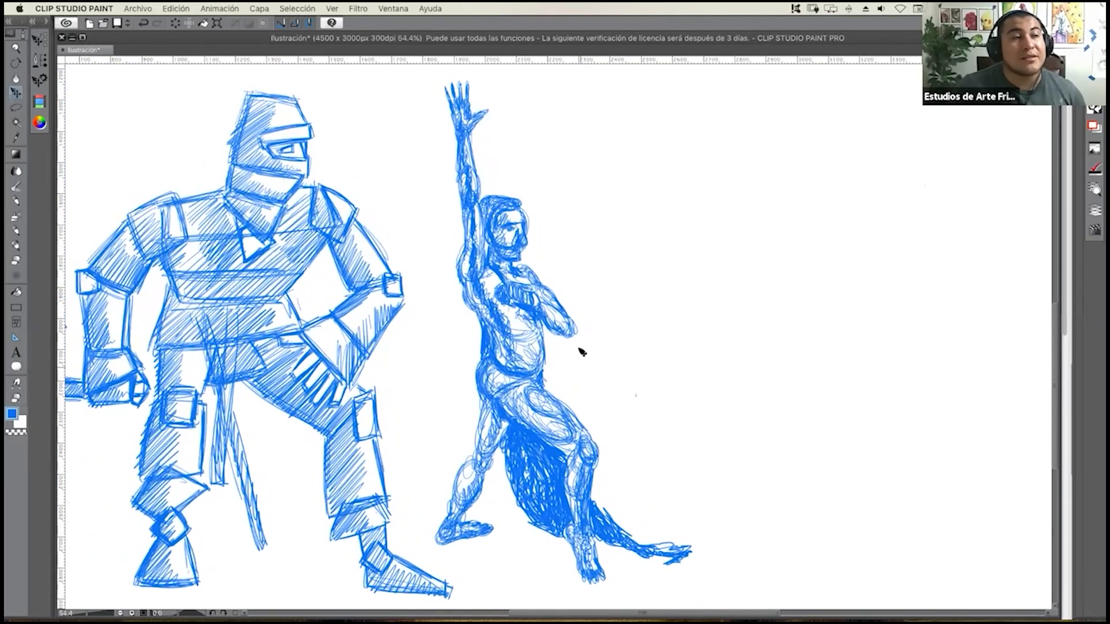
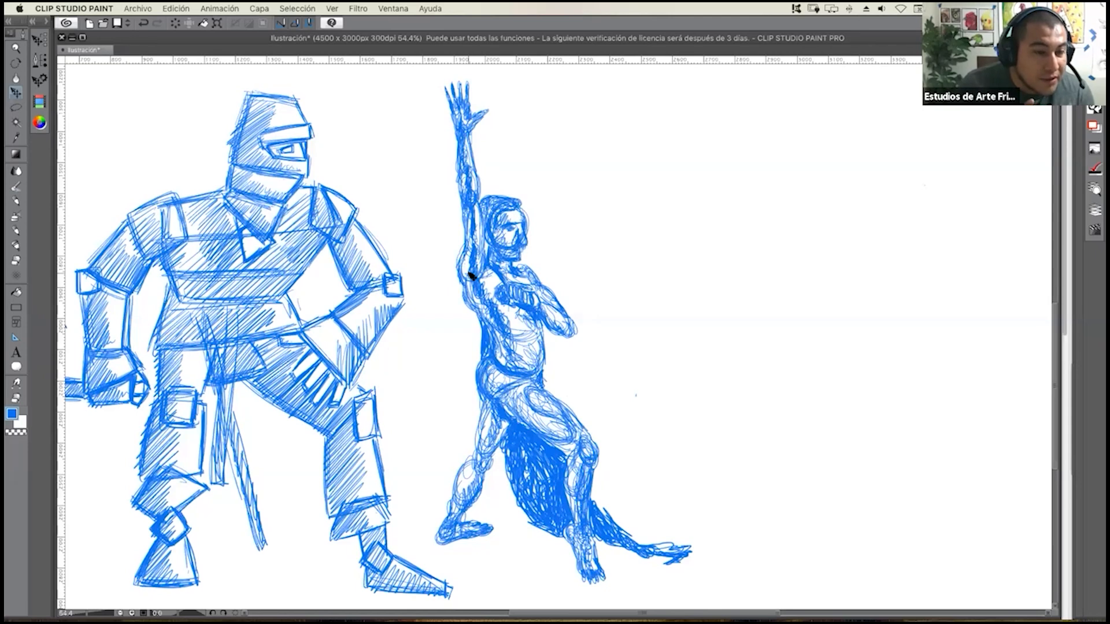
Label the crouching, masked and raised-arm figures with the circled numbers 2, 3 and 4.
{"action": "scroll", "coordinate": [448, 305], "scroll_direction": "down", "scroll_amount": 3}
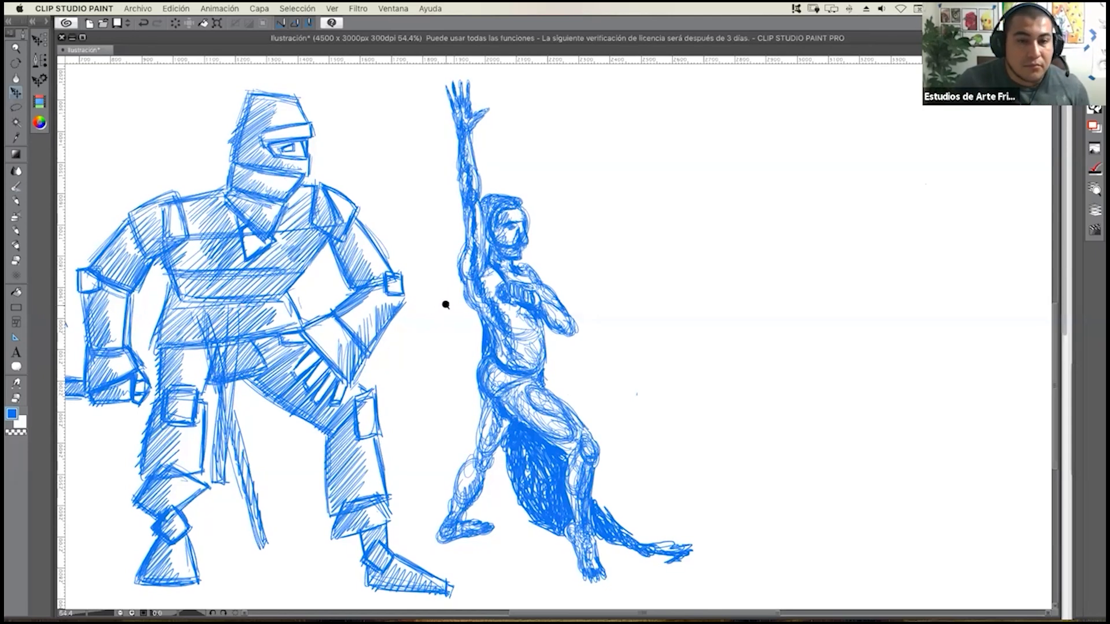
{"action": "scroll", "coordinate": [404, 293], "scroll_direction": "down", "scroll_amount": 2}
{"action": "scroll", "coordinate": [426, 383], "scroll_direction": "up", "scroll_amount": 3}
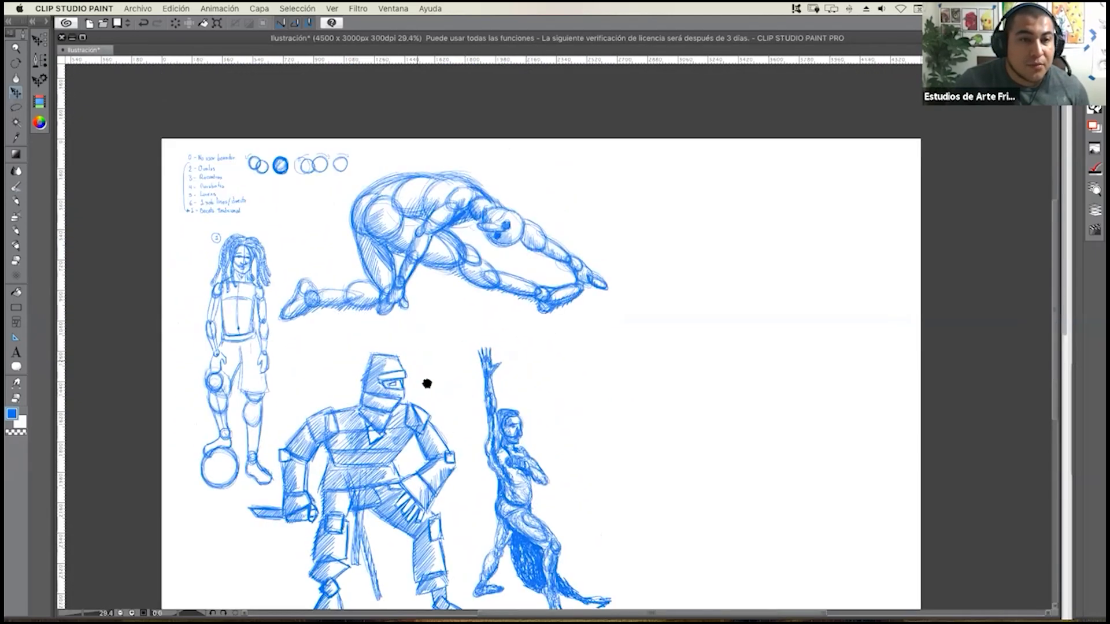
{"action": "scroll", "coordinate": [245, 202], "scroll_direction": "up", "scroll_amount": 3}
{"action": "scroll", "coordinate": [227, 217], "scroll_direction": "down", "scroll_amount": 2}
{"action": "scroll", "coordinate": [227, 217], "scroll_direction": "up", "scroll_amount": 3}
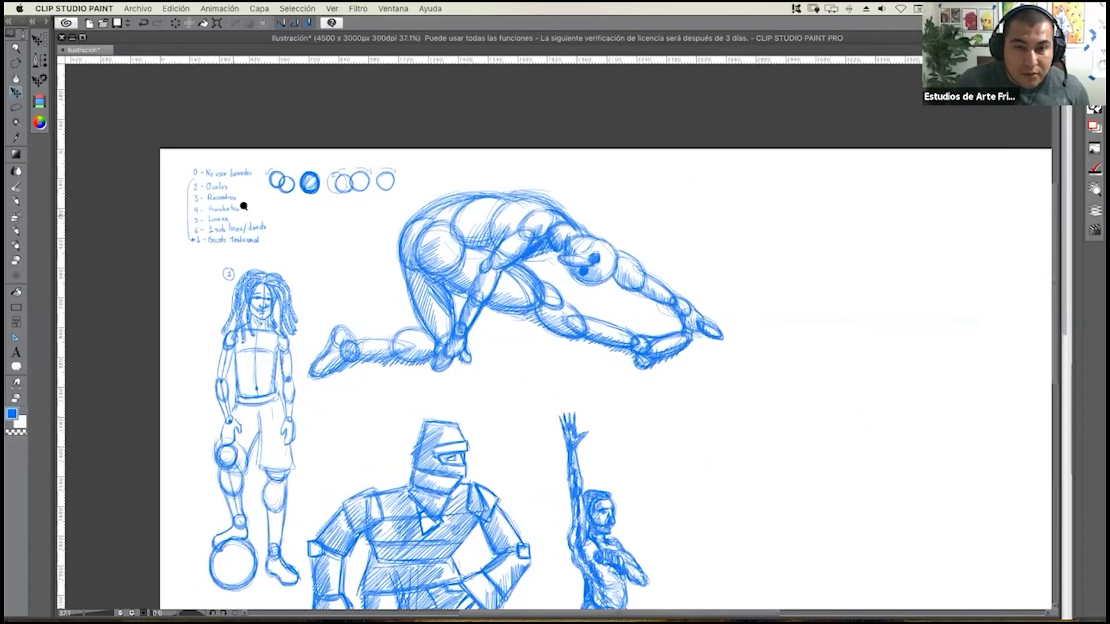
{"action": "left_click", "coordinate": [15, 232]}
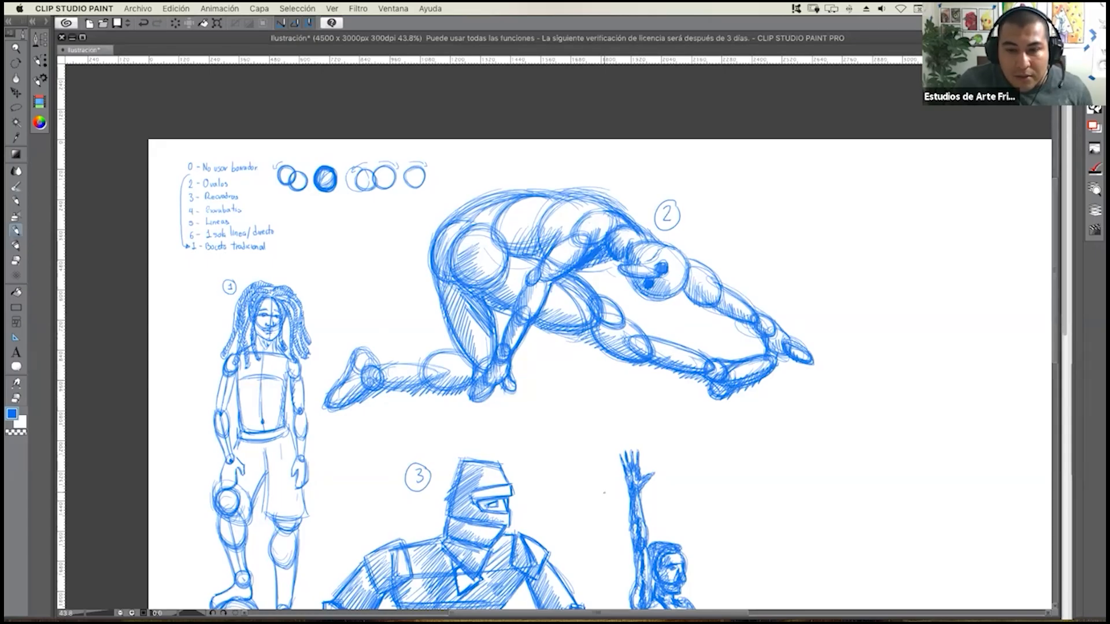
{"action": "left_click_drag", "start_coordinate": [612, 480], "coordinate": [617, 485]}
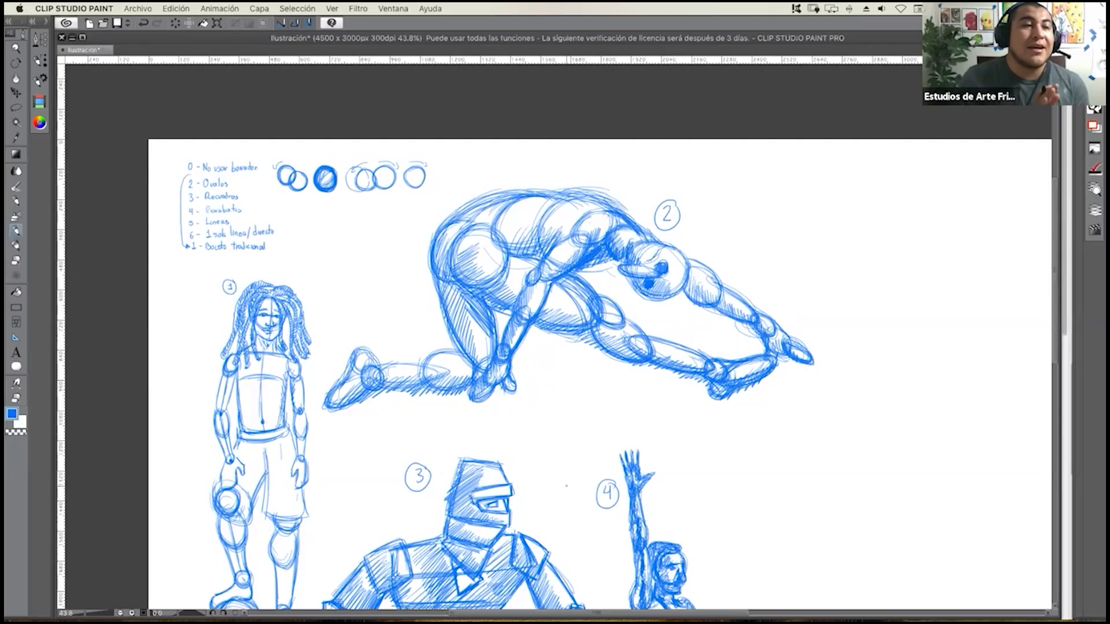
Draw a loose looping scribble sample in the blank area beside the raised-arm figure.
{"action": "left_click_drag", "start_coordinate": [589, 478], "coordinate": [454, 258]}
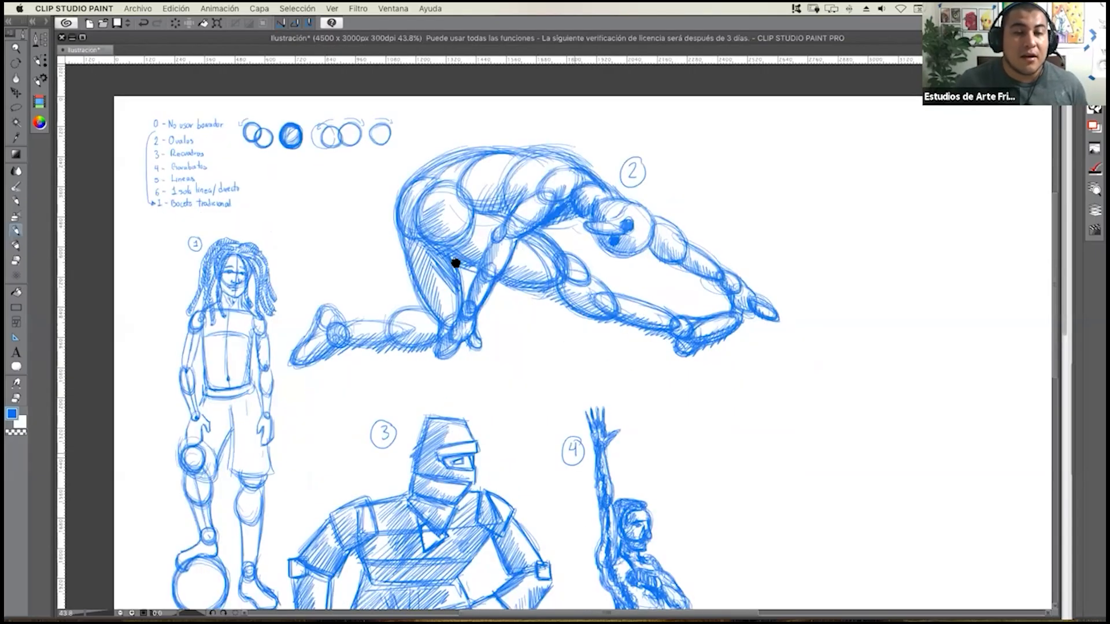
{"action": "left_click_drag", "start_coordinate": [563, 340], "coordinate": [531, 283]}
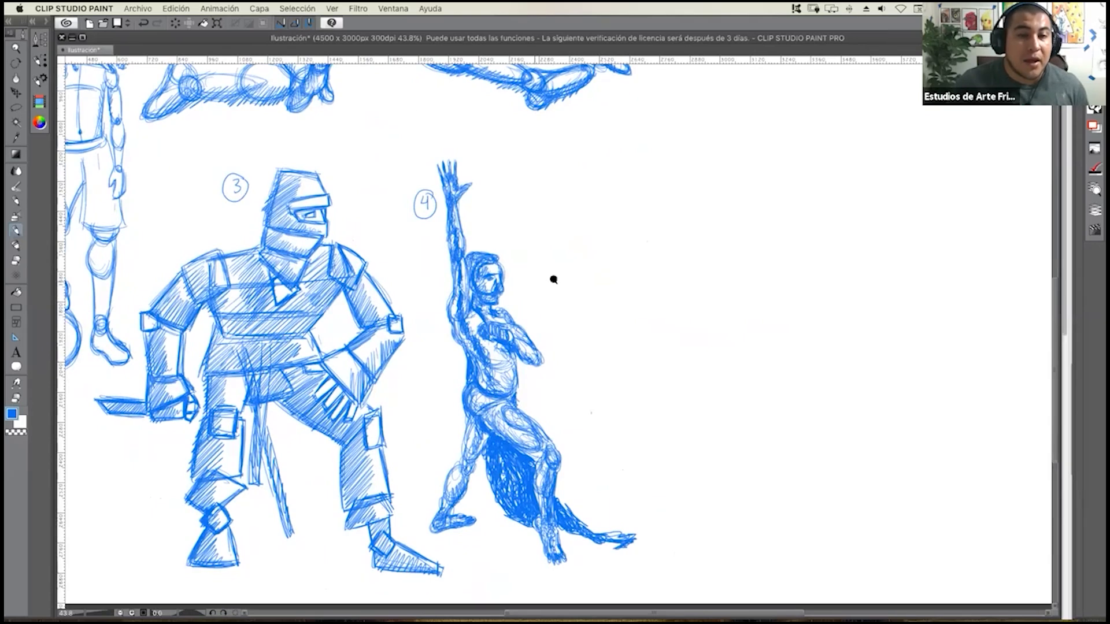
{"action": "scroll", "coordinate": [554, 280], "scroll_direction": "up", "scroll_amount": 5}
{"action": "scroll", "coordinate": [549, 306], "scroll_direction": "up", "scroll_amount": 3}
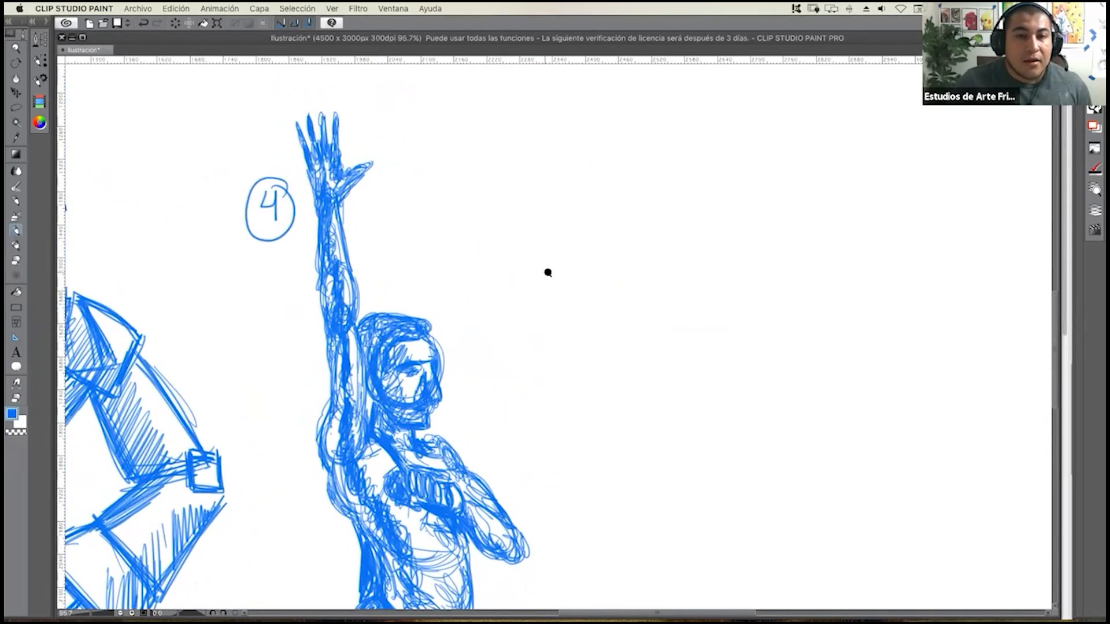
{"action": "scroll", "coordinate": [548, 272], "scroll_direction": "up", "scroll_amount": 3}
{"action": "mouse_move", "coordinate": [423, 255]}
{"action": "left_mouse_down"}
{"action": "mouse_move", "coordinate": [460, 241]}
{"action": "mouse_move", "coordinate": [403, 222]}
{"action": "mouse_move", "coordinate": [390, 232]}
{"action": "mouse_move", "coordinate": [398, 288]}
{"action": "mouse_move", "coordinate": [448, 259]}
{"action": "mouse_move", "coordinate": [468, 264]}
{"action": "mouse_move", "coordinate": [394, 258]}
{"action": "mouse_move", "coordinate": [400, 200]}
{"action": "mouse_move", "coordinate": [453, 246]}
{"action": "mouse_move", "coordinate": [456, 216]}
{"action": "mouse_move", "coordinate": [475, 267]}
{"action": "left_mouse_up"}
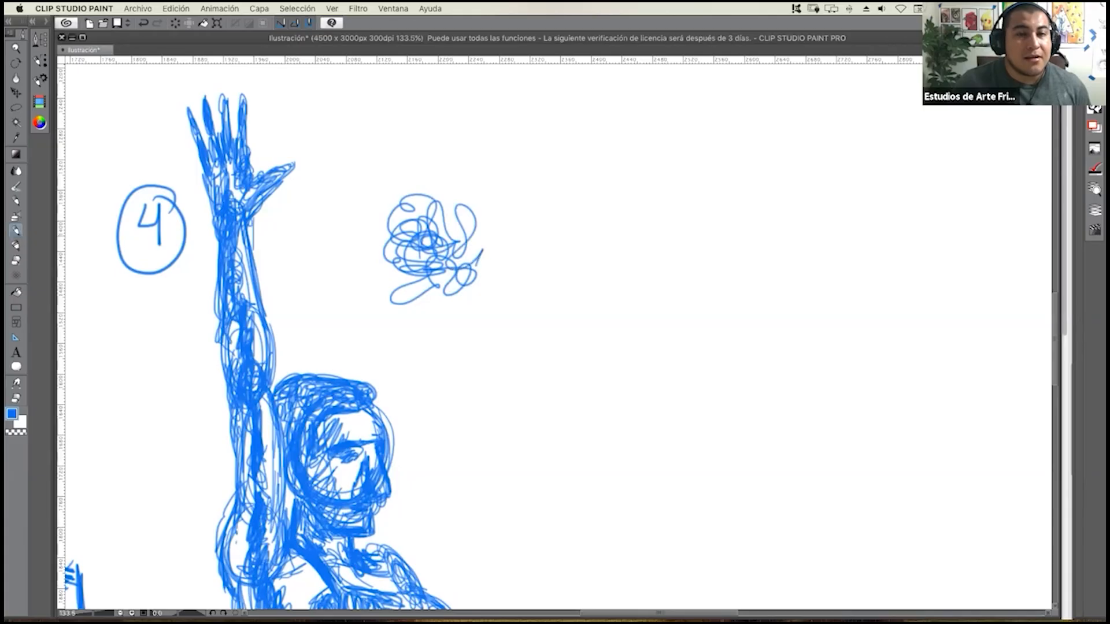
Draw a sample of short straight strokes beside the scribble, with a radiating burst and a curved contour built from overlapping lines.
{"action": "mouse_move", "coordinate": [620, 193]}
{"action": "left_mouse_down"}
{"action": "mouse_move", "coordinate": [595, 265]}
{"action": "mouse_move", "coordinate": [623, 205]}
{"action": "mouse_move", "coordinate": [613, 283]}
{"action": "left_mouse_up"}
{"action": "mouse_move", "coordinate": [588, 227]}
{"action": "left_mouse_down"}
{"action": "mouse_move", "coordinate": [638, 259]}
{"action": "mouse_move", "coordinate": [648, 247]}
{"action": "left_mouse_up"}
{"action": "mouse_move", "coordinate": [663, 209]}
{"action": "left_mouse_down"}
{"action": "mouse_move", "coordinate": [572, 267]}
{"action": "mouse_move", "coordinate": [586, 260]}
{"action": "left_mouse_up"}
{"action": "mouse_move", "coordinate": [639, 188]}
{"action": "left_mouse_down"}
{"action": "mouse_move", "coordinate": [601, 257]}
{"action": "mouse_move", "coordinate": [615, 229]}
{"action": "left_mouse_up"}
{"action": "mouse_move", "coordinate": [605, 188]}
{"action": "left_mouse_down"}
{"action": "mouse_move", "coordinate": [619, 156]}
{"action": "mouse_move", "coordinate": [606, 178]}
{"action": "left_mouse_up"}
{"action": "mouse_move", "coordinate": [623, 155]}
{"action": "left_mouse_down"}
{"action": "mouse_move", "coordinate": [597, 183]}
{"action": "mouse_move", "coordinate": [657, 151]}
{"action": "left_mouse_up"}
{"action": "mouse_move", "coordinate": [606, 175]}
{"action": "left_mouse_down"}
{"action": "mouse_move", "coordinate": [674, 149]}
{"action": "mouse_move", "coordinate": [691, 203]}
{"action": "left_mouse_up"}
{"action": "left_click_drag", "start_coordinate": [665, 168], "coordinate": [701, 228]}
{"action": "mouse_move", "coordinate": [685, 190]}
{"action": "left_mouse_down"}
{"action": "mouse_move", "coordinate": [697, 223]}
{"action": "mouse_move", "coordinate": [677, 264]}
{"action": "mouse_move", "coordinate": [654, 279]}
{"action": "mouse_move", "coordinate": [682, 263]}
{"action": "mouse_move", "coordinate": [634, 300]}
{"action": "mouse_move", "coordinate": [695, 272]}
{"action": "mouse_move", "coordinate": [715, 319]}
{"action": "mouse_move", "coordinate": [716, 366]}
{"action": "mouse_move", "coordinate": [693, 329]}
{"action": "mouse_move", "coordinate": [671, 357]}
{"action": "mouse_move", "coordinate": [634, 355]}
{"action": "mouse_move", "coordinate": [604, 325]}
{"action": "left_mouse_up"}
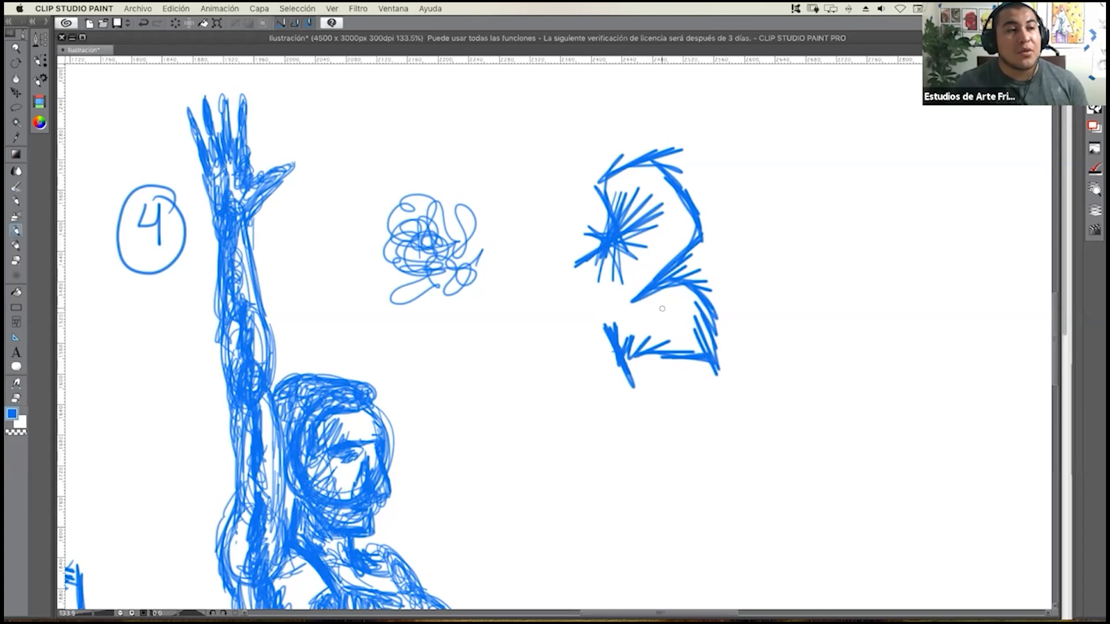
Undo the looping scribble and straight-stroke samples.
{"action": "key", "text": "super+z"}
{"action": "key", "text": "super+z"}
{"action": "key", "text": "super+z"}
{"action": "key", "text": "super+z"}
{"action": "key", "text": "super+z"}
{"action": "key", "text": "super+z"}
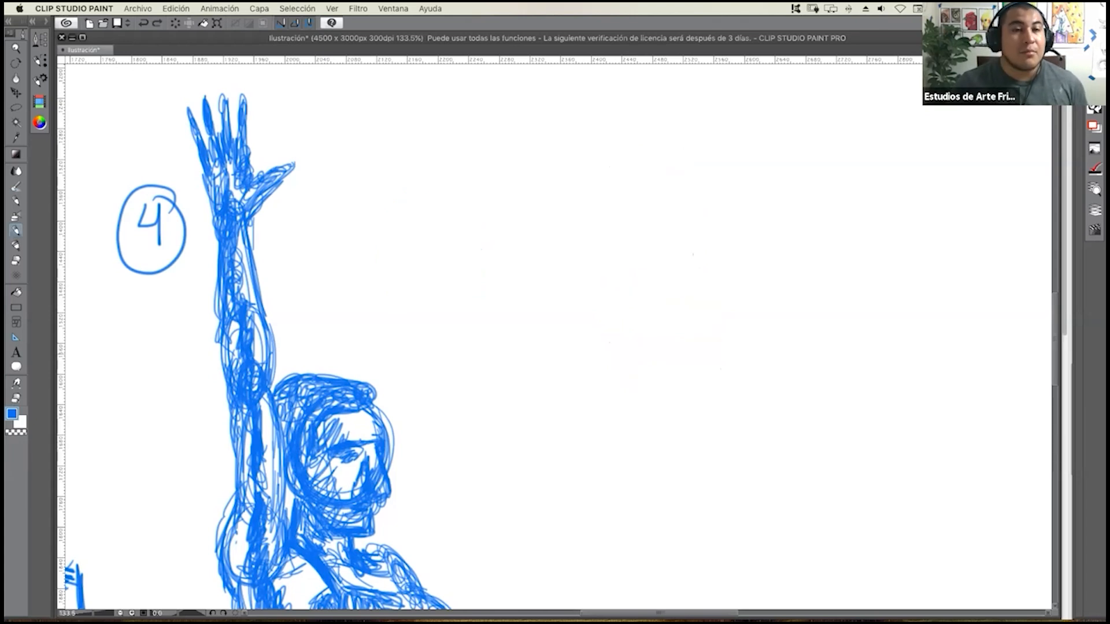
Switch to the Line of Action figure-drawing page in Chrome and narrow its window to sit beside the canvas.
{"action": "scroll", "coordinate": [607, 317], "scroll_direction": "down", "scroll_amount": 6}
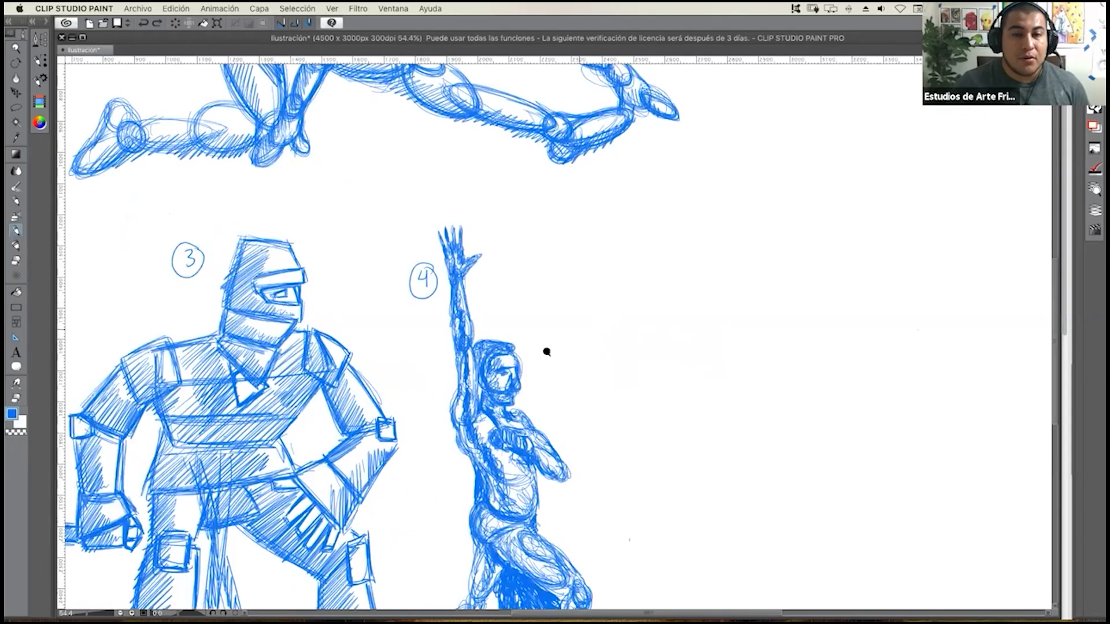
{"action": "scroll", "coordinate": [588, 339], "scroll_direction": "up", "scroll_amount": 1}
{"action": "scroll", "coordinate": [559, 357], "scroll_direction": "right", "scroll_amount": 2}
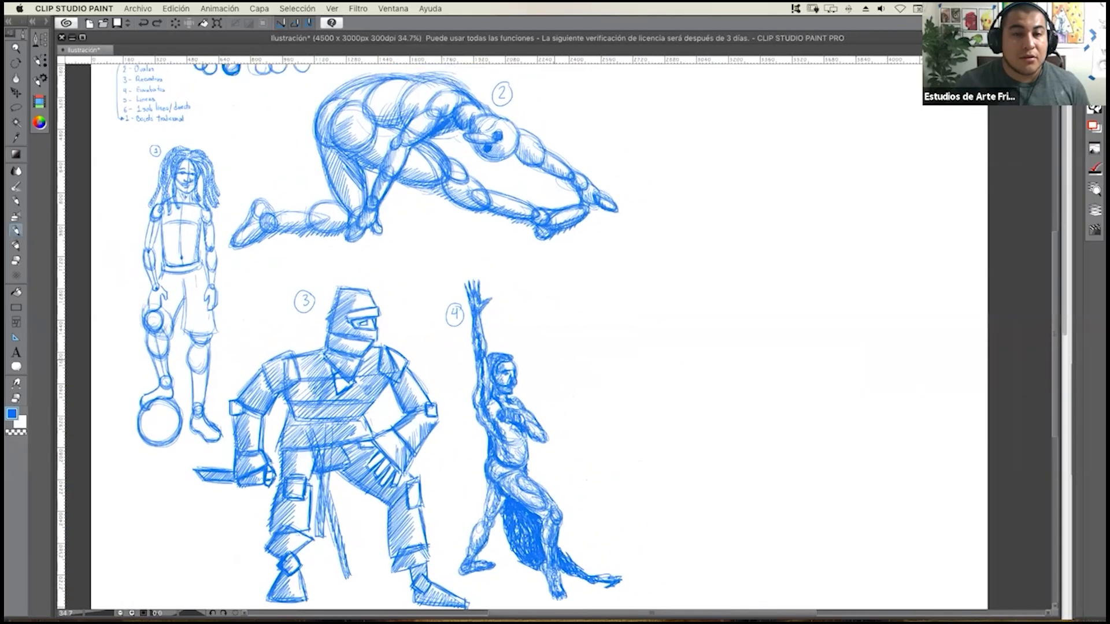
{"action": "key", "text": "super+Tab"}
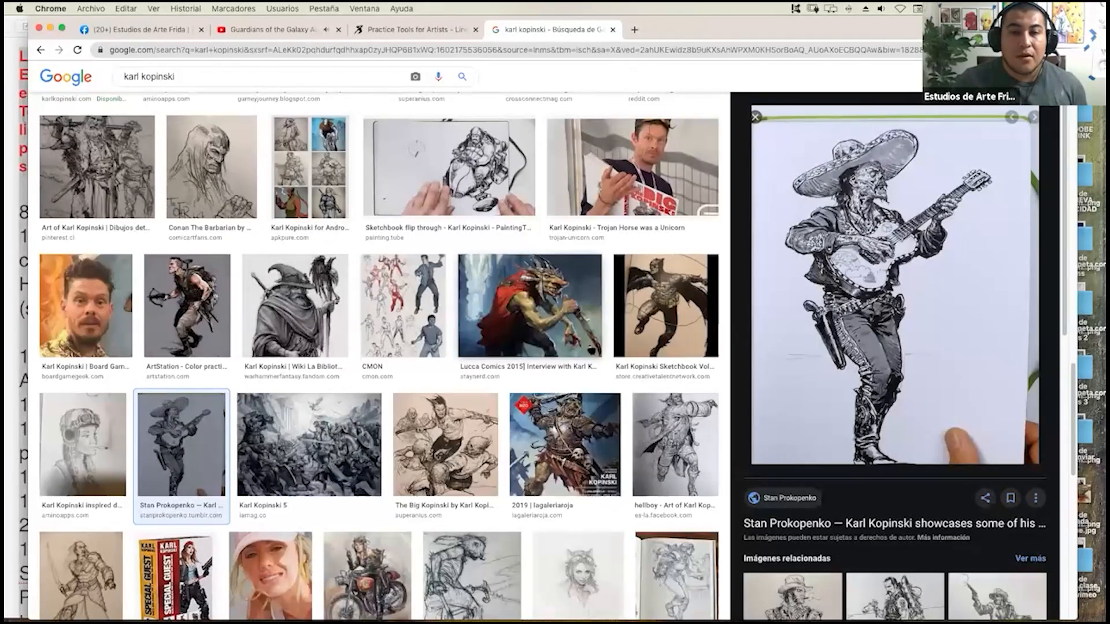
{"action": "mouse_move", "coordinate": [5, 3]}
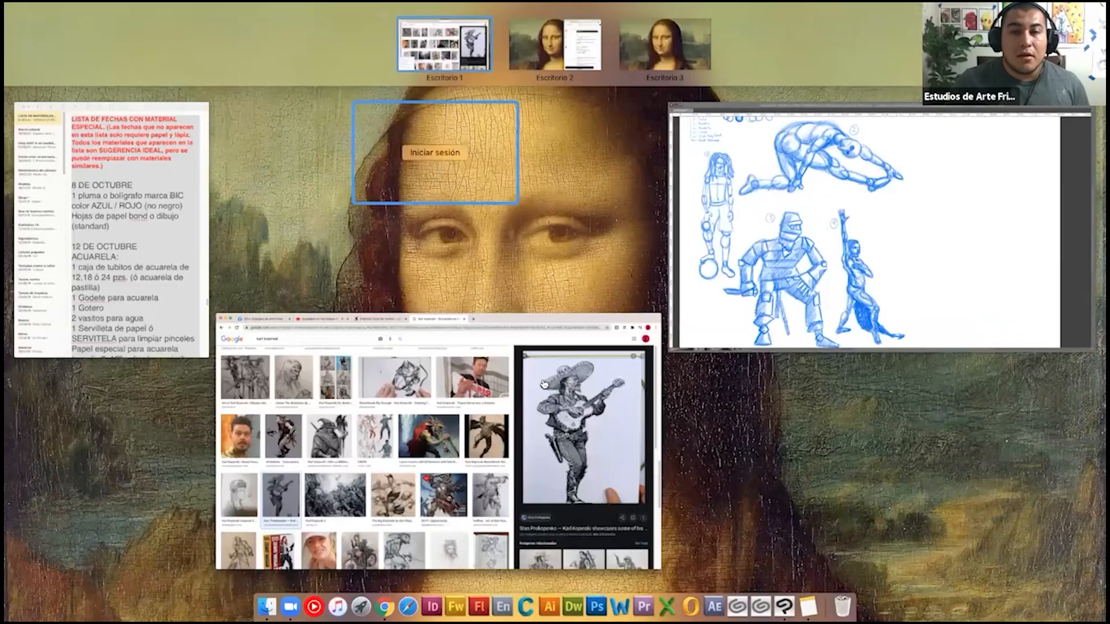
{"action": "left_click", "coordinate": [512, 342]}
{"action": "left_click", "coordinate": [141, 31]}
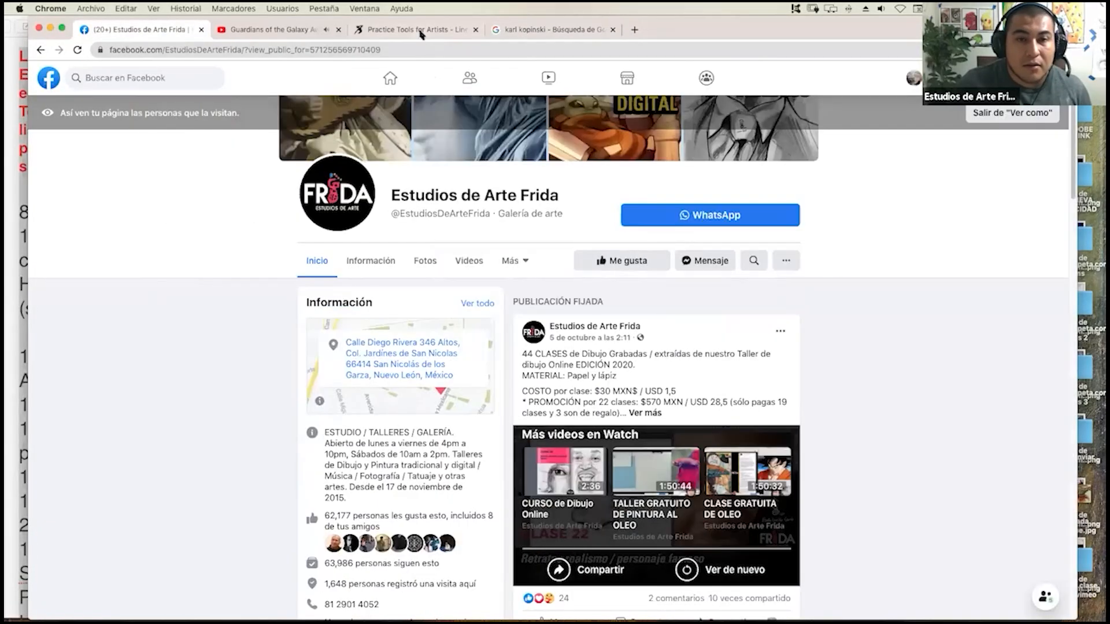
{"action": "left_click", "coordinate": [421, 32]}
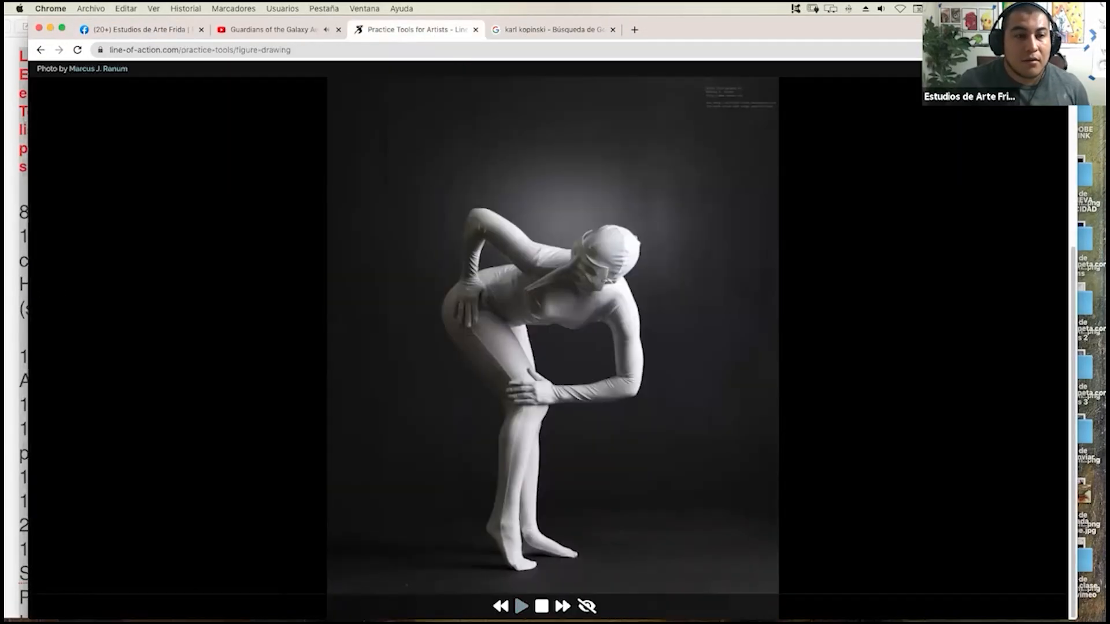
{"action": "mouse_move", "coordinate": [27, 288]}
{"action": "left_mouse_down"}
{"action": "mouse_move", "coordinate": [349, 258]}
{"action": "mouse_move", "coordinate": [686, 295]}
{"action": "mouse_move", "coordinate": [634, 297]}
{"action": "left_mouse_up"}
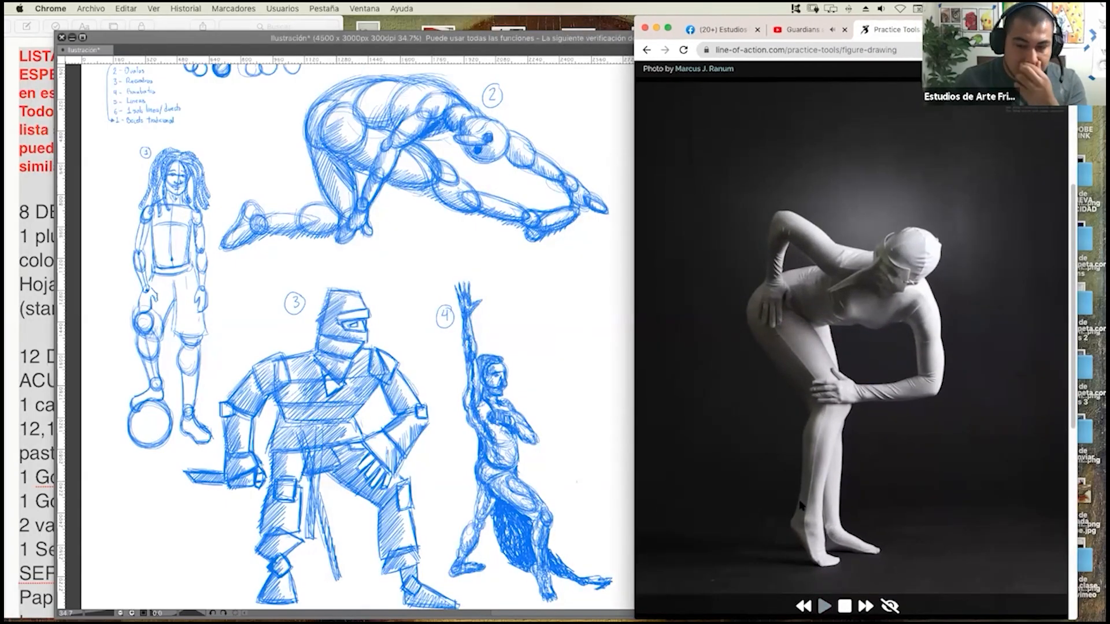
Advance through the reference photos to the ice skater seen from behind holding her raised skate.
{"action": "left_click", "coordinate": [867, 606]}
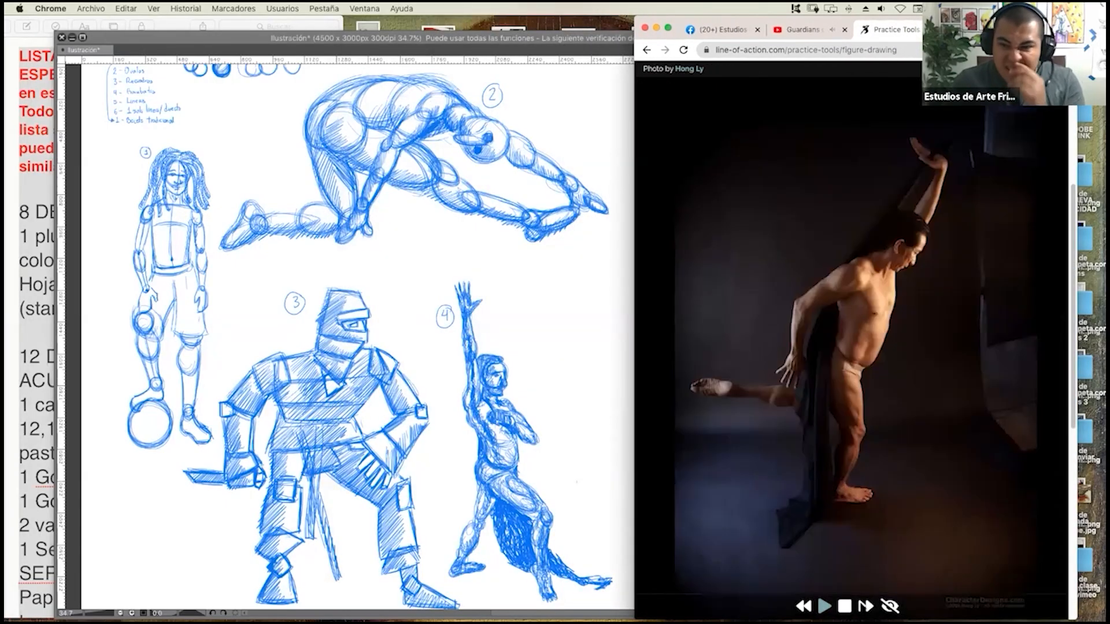
{"action": "left_click", "coordinate": [867, 607]}
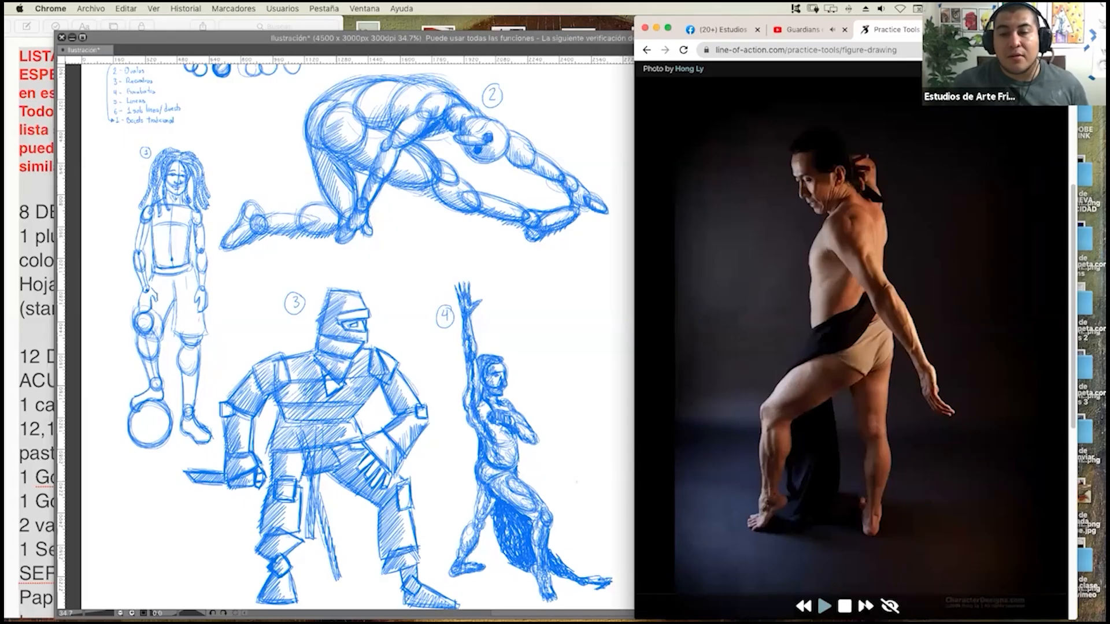
{"action": "left_click", "coordinate": [866, 607]}
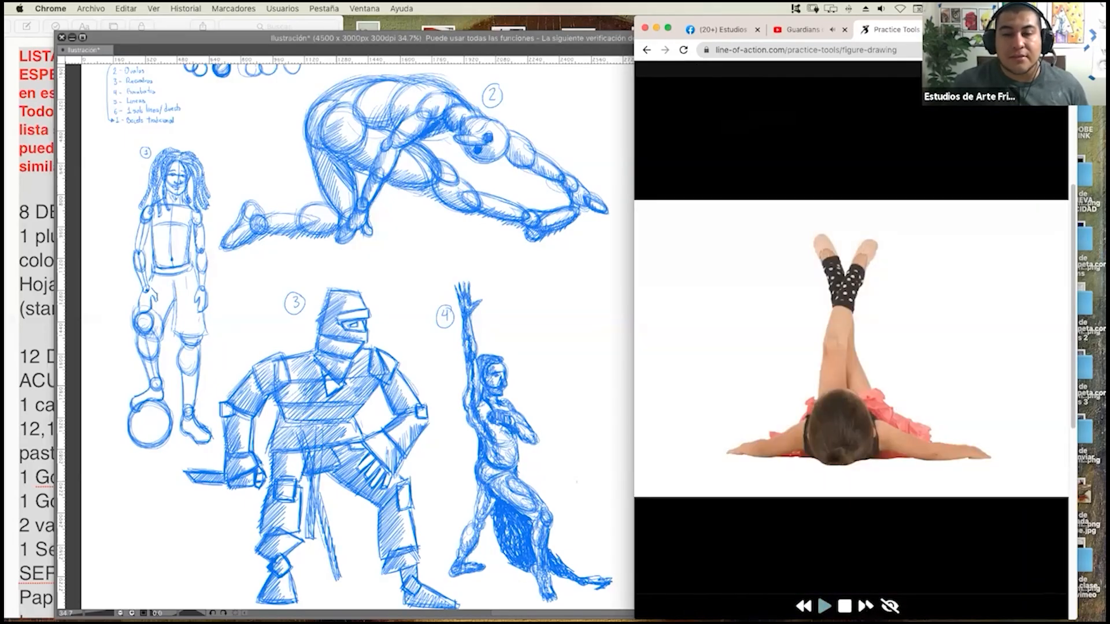
{"action": "left_click", "coordinate": [866, 606]}
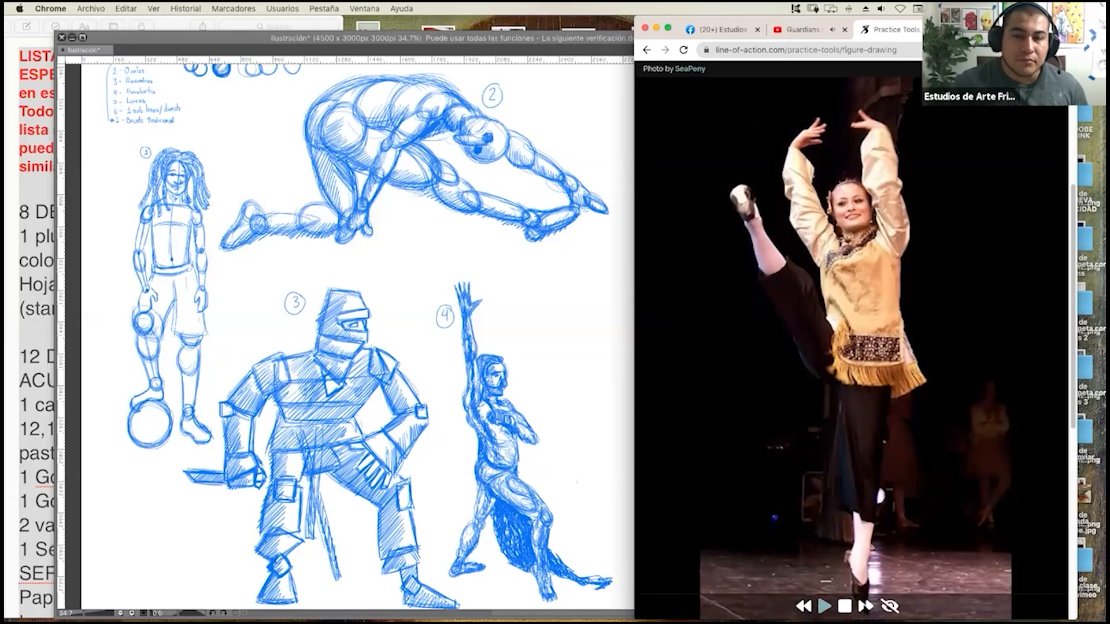
{"action": "left_click", "coordinate": [866, 606]}
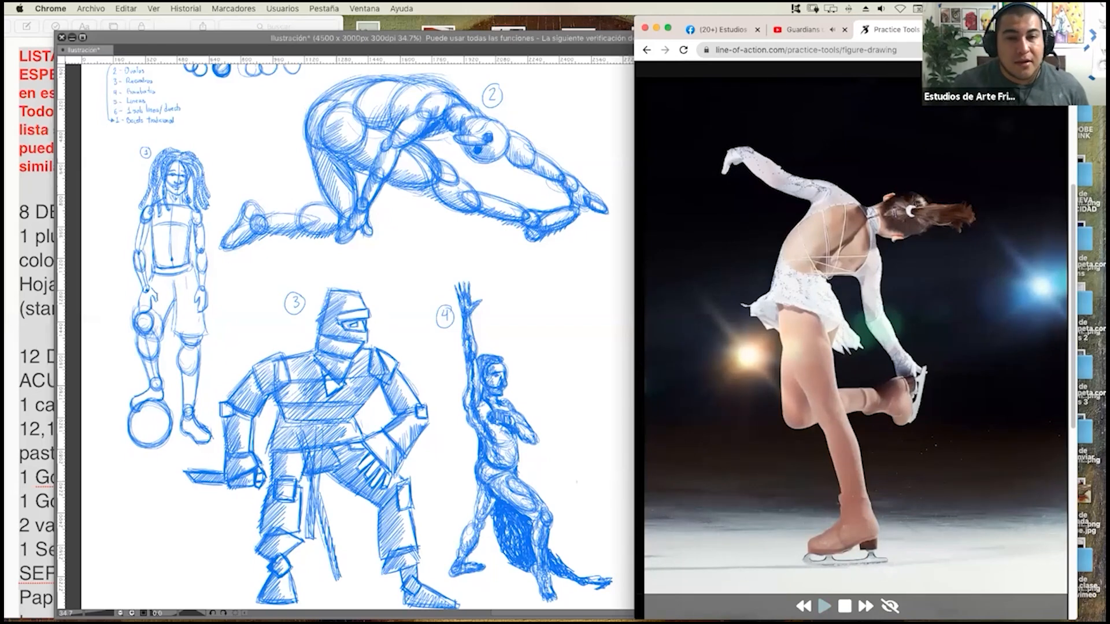
Narrow the reference window further and resize the canvas window so the page and the skater photo sit side by side.
{"action": "left_click_drag", "start_coordinate": [635, 353], "coordinate": [705, 349]}
{"action": "left_click_drag", "start_coordinate": [704, 421], "coordinate": [697, 420]}
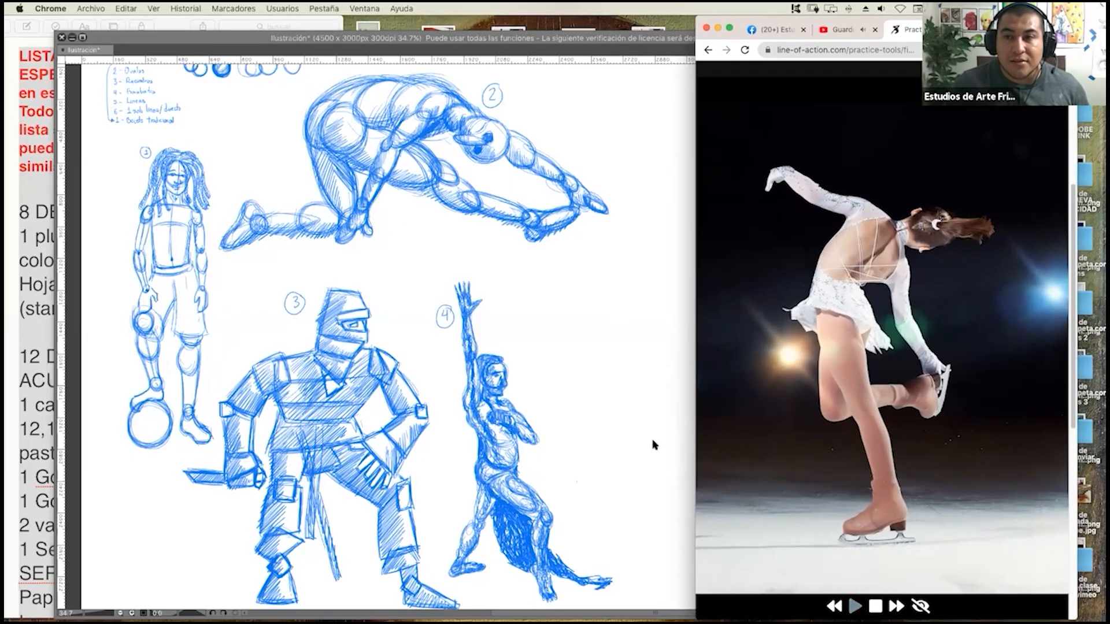
{"action": "left_click", "coordinate": [586, 420]}
{"action": "left_click_drag", "start_coordinate": [1060, 259], "coordinate": [1025, 258]}
{"action": "mouse_move", "coordinate": [752, 288]}
{"action": "left_mouse_down"}
{"action": "mouse_move", "coordinate": [719, 289]}
{"action": "mouse_move", "coordinate": [737, 290]}
{"action": "left_mouse_up"}
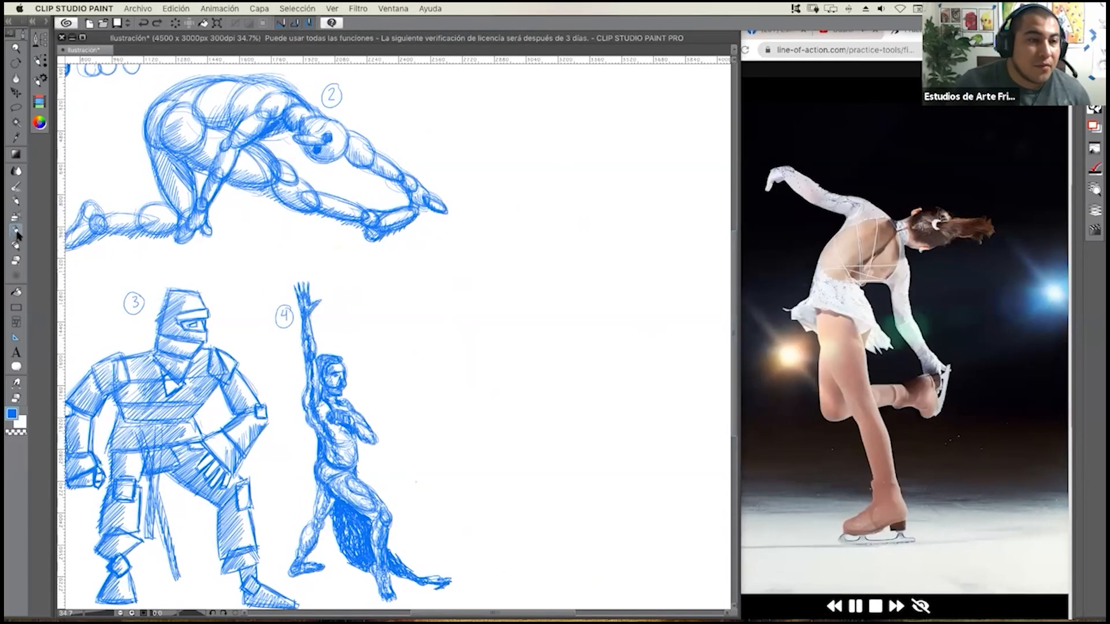
Outline the skater's head with short overlapping straight strokes in the blank area beyond the raised-arm figure.
{"action": "scroll", "coordinate": [411, 366], "scroll_direction": "right", "scroll_amount": 5}
{"action": "scroll", "coordinate": [411, 367], "scroll_direction": "down", "scroll_amount": 3}
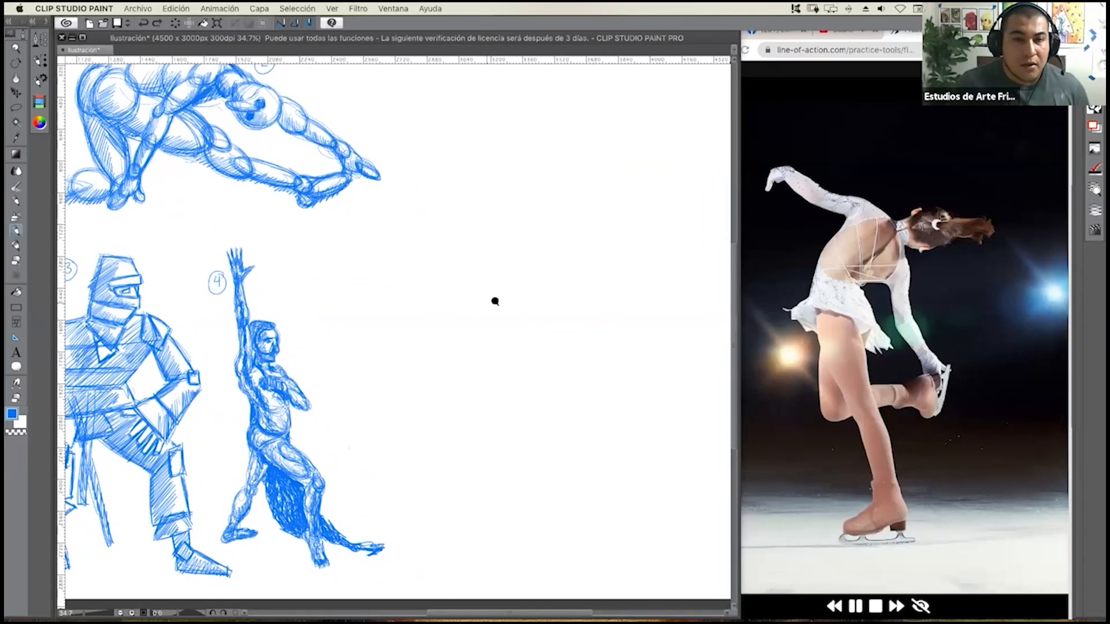
{"action": "scroll", "coordinate": [498, 298], "scroll_direction": "up", "scroll_amount": 4}
{"action": "scroll", "coordinate": [499, 300], "scroll_direction": "up", "scroll_amount": 1}
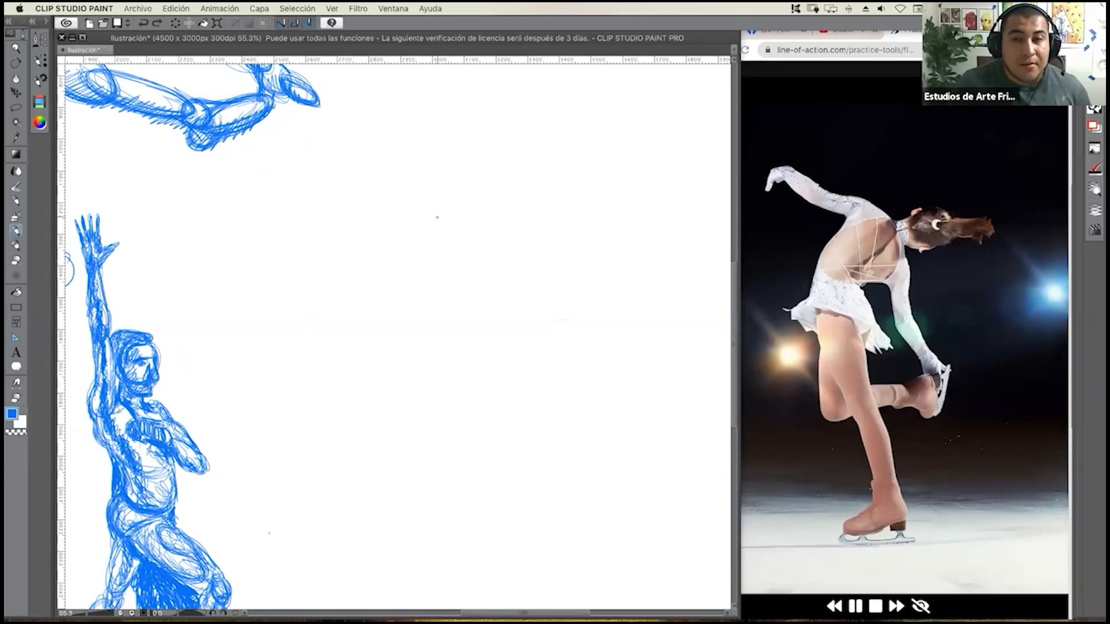
{"action": "left_click_drag", "start_coordinate": [431, 213], "coordinate": [456, 211]}
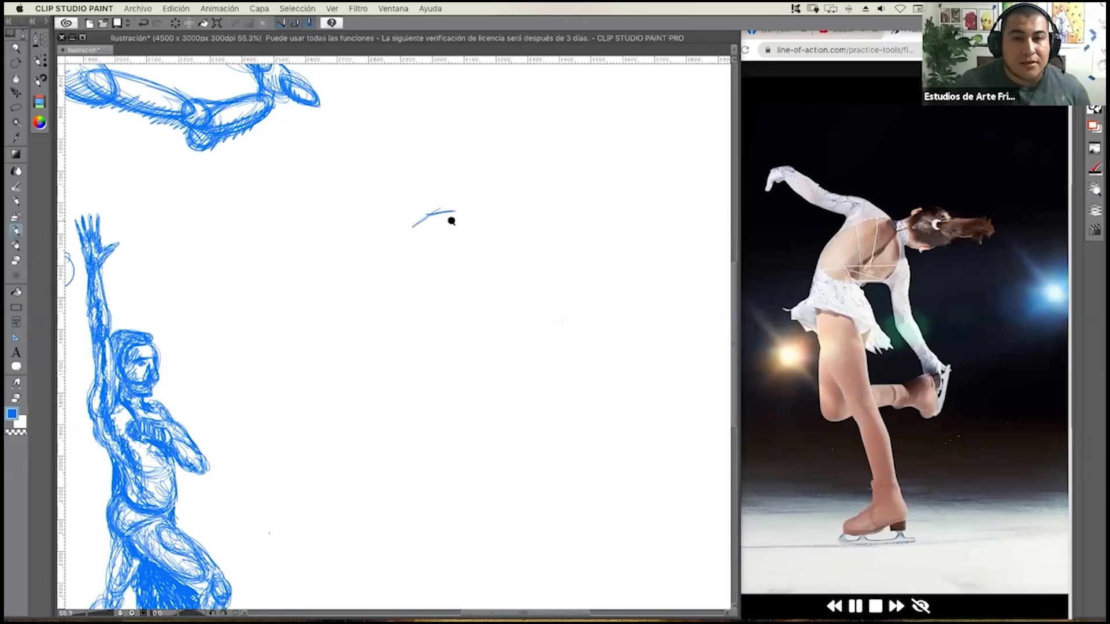
{"action": "scroll", "coordinate": [449, 224], "scroll_direction": "up", "scroll_amount": 4}
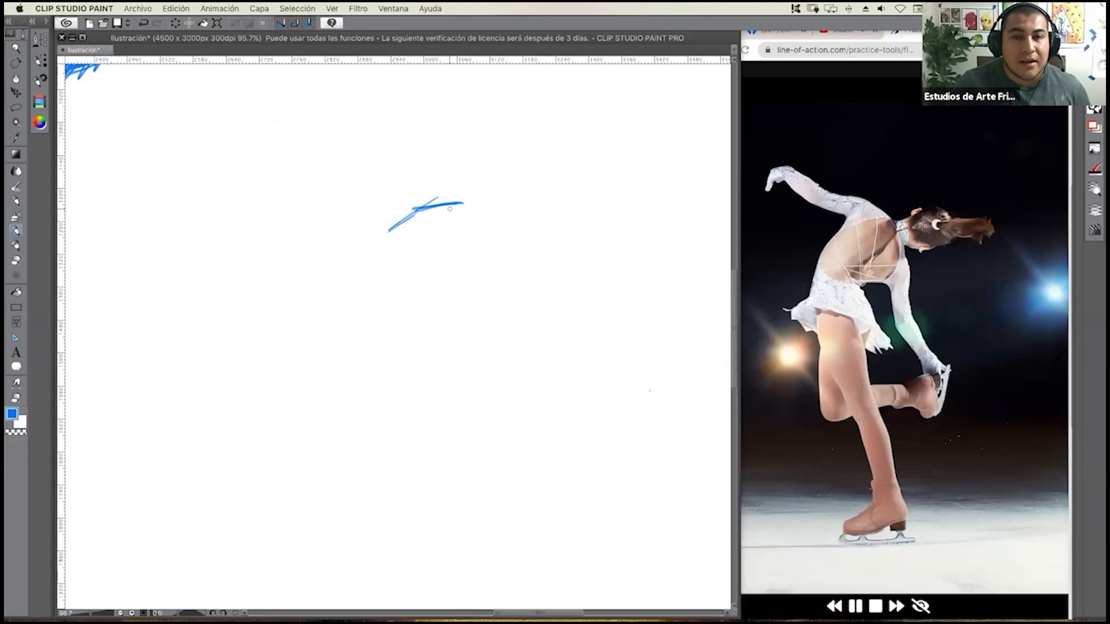
{"action": "mouse_move", "coordinate": [425, 206]}
{"action": "left_mouse_down"}
{"action": "mouse_move", "coordinate": [469, 202]}
{"action": "mouse_move", "coordinate": [484, 243]}
{"action": "left_mouse_up"}
{"action": "mouse_move", "coordinate": [465, 204]}
{"action": "left_mouse_down"}
{"action": "mouse_move", "coordinate": [482, 242]}
{"action": "mouse_move", "coordinate": [465, 266]}
{"action": "left_mouse_up"}
{"action": "left_click_drag", "start_coordinate": [467, 265], "coordinate": [423, 270]}
{"action": "mouse_move", "coordinate": [465, 259]}
{"action": "left_mouse_down"}
{"action": "mouse_move", "coordinate": [422, 265]}
{"action": "mouse_move", "coordinate": [426, 275]}
{"action": "mouse_move", "coordinate": [395, 261]}
{"action": "left_mouse_up"}
{"action": "mouse_move", "coordinate": [432, 266]}
{"action": "left_mouse_down"}
{"action": "mouse_move", "coordinate": [404, 257]}
{"action": "mouse_move", "coordinate": [391, 233]}
{"action": "mouse_move", "coordinate": [398, 245]}
{"action": "left_mouse_up"}
{"action": "left_click_drag", "start_coordinate": [386, 252], "coordinate": [417, 210]}
{"action": "mouse_move", "coordinate": [397, 238]}
{"action": "left_mouse_down"}
{"action": "mouse_move", "coordinate": [419, 210]}
{"action": "mouse_move", "coordinate": [416, 237]}
{"action": "mouse_move", "coordinate": [415, 223]}
{"action": "mouse_move", "coordinate": [441, 227]}
{"action": "mouse_move", "coordinate": [404, 234]}
{"action": "mouse_move", "coordinate": [397, 261]}
{"action": "left_mouse_up"}
Fill the skater's head with straight hair strokes radiating from the base of the ponytail.
{"action": "mouse_move", "coordinate": [440, 231]}
{"action": "left_mouse_down"}
{"action": "mouse_move", "coordinate": [399, 265]}
{"action": "mouse_move", "coordinate": [441, 281]}
{"action": "mouse_move", "coordinate": [471, 257]}
{"action": "left_mouse_up"}
{"action": "mouse_move", "coordinate": [450, 237]}
{"action": "left_mouse_down"}
{"action": "mouse_move", "coordinate": [476, 254]}
{"action": "mouse_move", "coordinate": [479, 246]}
{"action": "left_mouse_up"}
{"action": "mouse_move", "coordinate": [454, 236]}
{"action": "left_mouse_down"}
{"action": "mouse_move", "coordinate": [480, 240]}
{"action": "mouse_move", "coordinate": [423, 217]}
{"action": "mouse_move", "coordinate": [424, 207]}
{"action": "left_mouse_up"}
Draw the skater's ponytail streaming away from the head with long straight strokes and a ragged end.
{"action": "mouse_move", "coordinate": [445, 229]}
{"action": "left_mouse_down"}
{"action": "mouse_move", "coordinate": [470, 199]}
{"action": "mouse_move", "coordinate": [446, 228]}
{"action": "mouse_move", "coordinate": [482, 237]}
{"action": "mouse_move", "coordinate": [452, 221]}
{"action": "mouse_move", "coordinate": [457, 235]}
{"action": "mouse_move", "coordinate": [505, 204]}
{"action": "mouse_move", "coordinate": [481, 215]}
{"action": "mouse_move", "coordinate": [549, 198]}
{"action": "mouse_move", "coordinate": [457, 230]}
{"action": "mouse_move", "coordinate": [510, 219]}
{"action": "mouse_move", "coordinate": [464, 233]}
{"action": "mouse_move", "coordinate": [508, 235]}
{"action": "mouse_move", "coordinate": [558, 203]}
{"action": "left_mouse_up"}
{"action": "left_click_drag", "start_coordinate": [503, 224], "coordinate": [555, 213]}
{"action": "left_click_drag", "start_coordinate": [505, 230], "coordinate": [558, 220]}
{"action": "left_click_drag", "start_coordinate": [505, 234], "coordinate": [552, 226]}
{"action": "left_click_drag", "start_coordinate": [522, 228], "coordinate": [558, 228]}
{"action": "left_click_drag", "start_coordinate": [543, 237], "coordinate": [558, 231]}
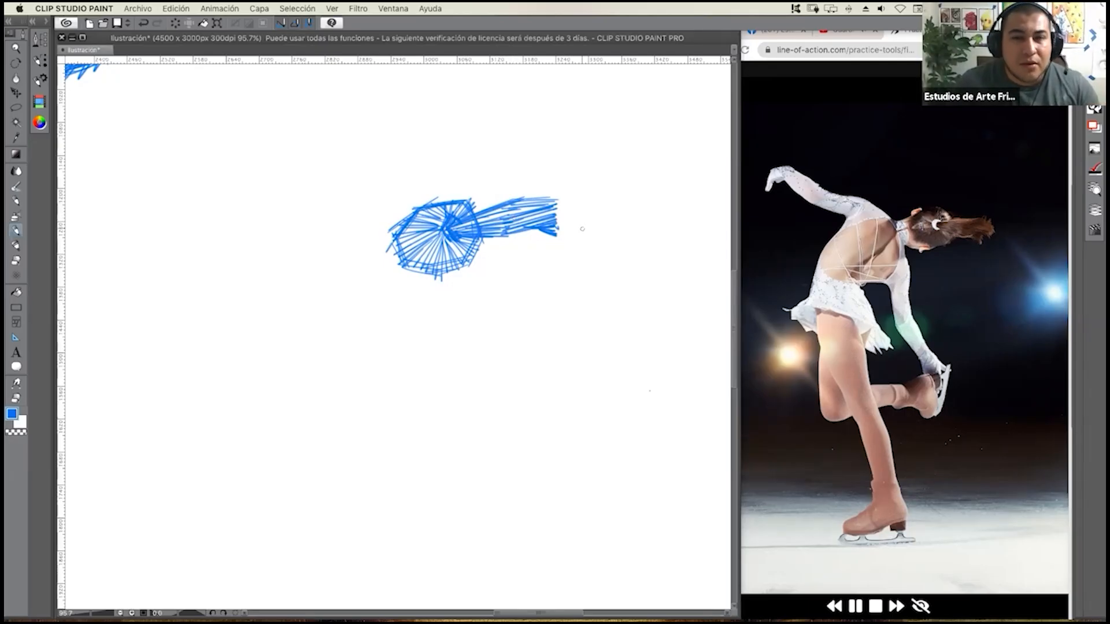
{"action": "left_click_drag", "start_coordinate": [542, 215], "coordinate": [567, 207]}
{"action": "mouse_move", "coordinate": [532, 199]}
{"action": "left_mouse_down"}
{"action": "mouse_move", "coordinate": [563, 200]}
{"action": "mouse_move", "coordinate": [539, 198]}
{"action": "mouse_move", "coordinate": [568, 206]}
{"action": "mouse_move", "coordinate": [569, 219]}
{"action": "left_mouse_up"}
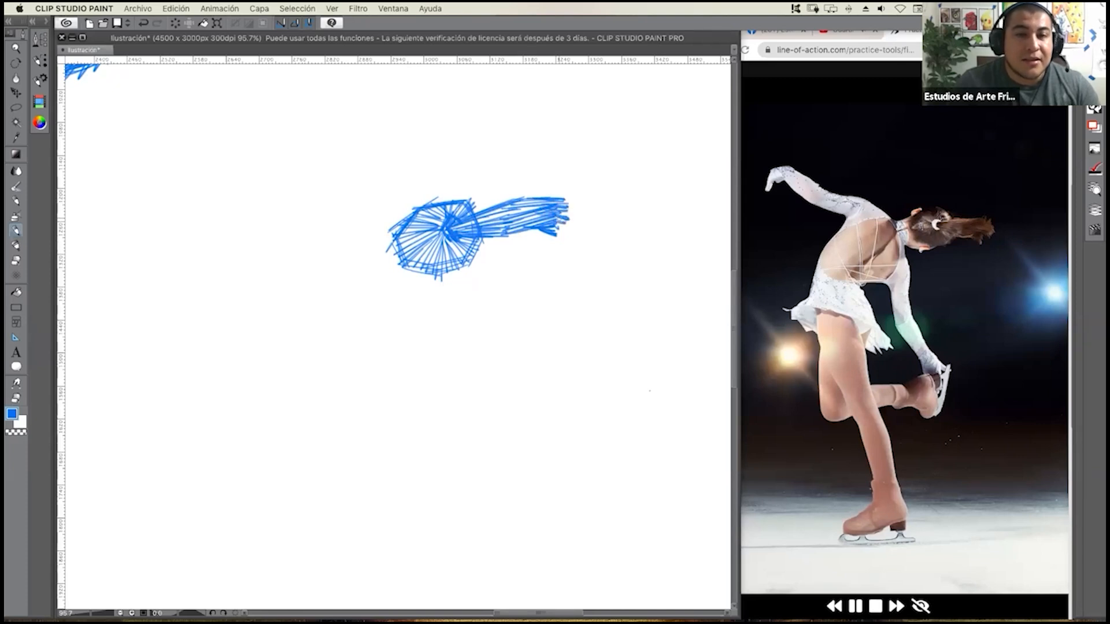
Draw the skater's two ears as small angular boxes on opposite sides of the head.
{"action": "left_click_drag", "start_coordinate": [482, 211], "coordinate": [465, 199]}
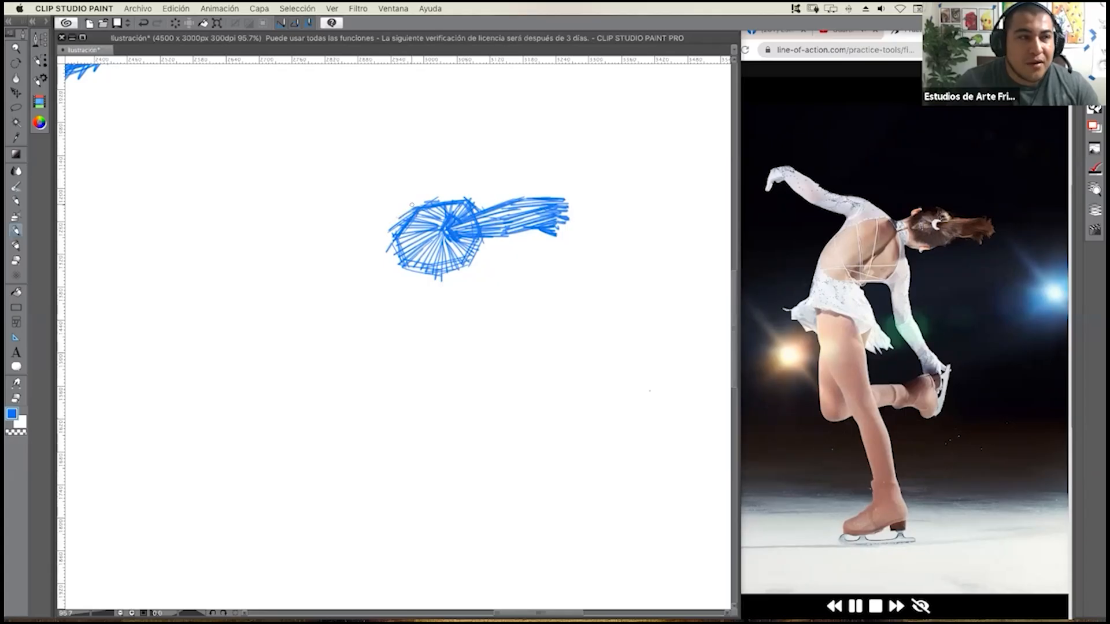
{"action": "mouse_move", "coordinate": [425, 197]}
{"action": "left_mouse_down"}
{"action": "mouse_move", "coordinate": [395, 206]}
{"action": "mouse_move", "coordinate": [406, 217]}
{"action": "mouse_move", "coordinate": [398, 209]}
{"action": "left_mouse_up"}
{"action": "left_click_drag", "start_coordinate": [418, 198], "coordinate": [394, 210]}
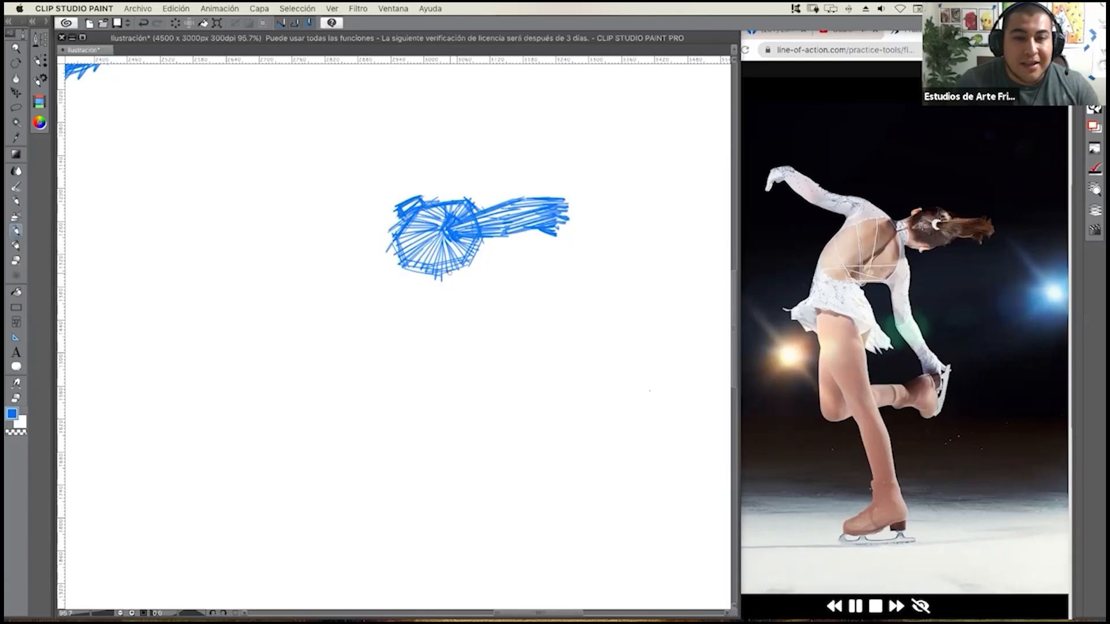
{"action": "left_click_drag", "start_coordinate": [425, 283], "coordinate": [452, 278]}
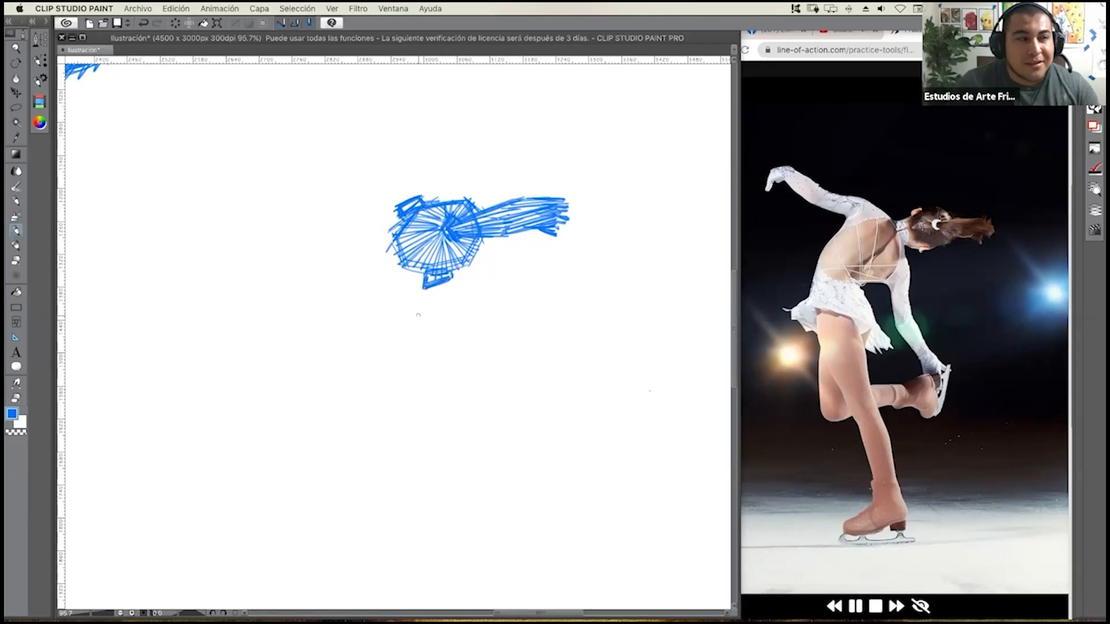
Build the skater's neck behind the head with straight side lines and an angular collar band.
{"action": "left_click_drag", "start_coordinate": [396, 281], "coordinate": [430, 275]}
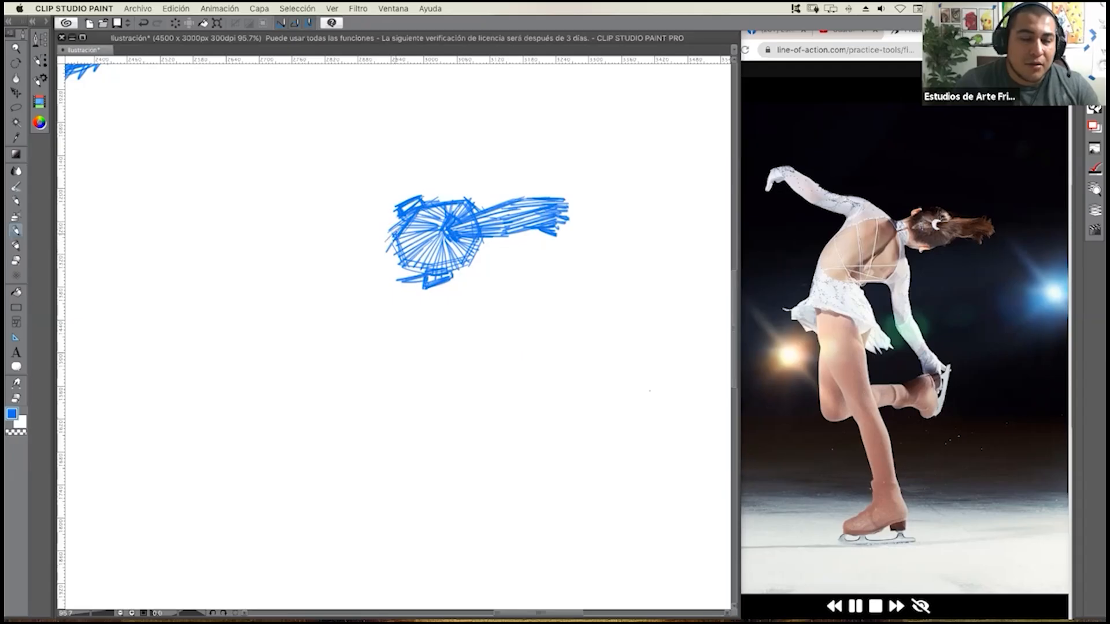
{"action": "mouse_move", "coordinate": [402, 222]}
{"action": "left_mouse_down"}
{"action": "mouse_move", "coordinate": [360, 248]}
{"action": "mouse_move", "coordinate": [382, 284]}
{"action": "mouse_move", "coordinate": [372, 283]}
{"action": "left_mouse_up"}
{"action": "left_click_drag", "start_coordinate": [398, 278], "coordinate": [373, 281]}
{"action": "left_click_drag", "start_coordinate": [392, 265], "coordinate": [387, 273]}
{"action": "mouse_move", "coordinate": [380, 232]}
{"action": "left_mouse_down"}
{"action": "mouse_move", "coordinate": [391, 267]}
{"action": "mouse_move", "coordinate": [358, 247]}
{"action": "left_mouse_up"}
{"action": "mouse_move", "coordinate": [374, 237]}
{"action": "left_mouse_down"}
{"action": "mouse_move", "coordinate": [362, 249]}
{"action": "mouse_move", "coordinate": [373, 282]}
{"action": "mouse_move", "coordinate": [391, 255]}
{"action": "left_mouse_up"}
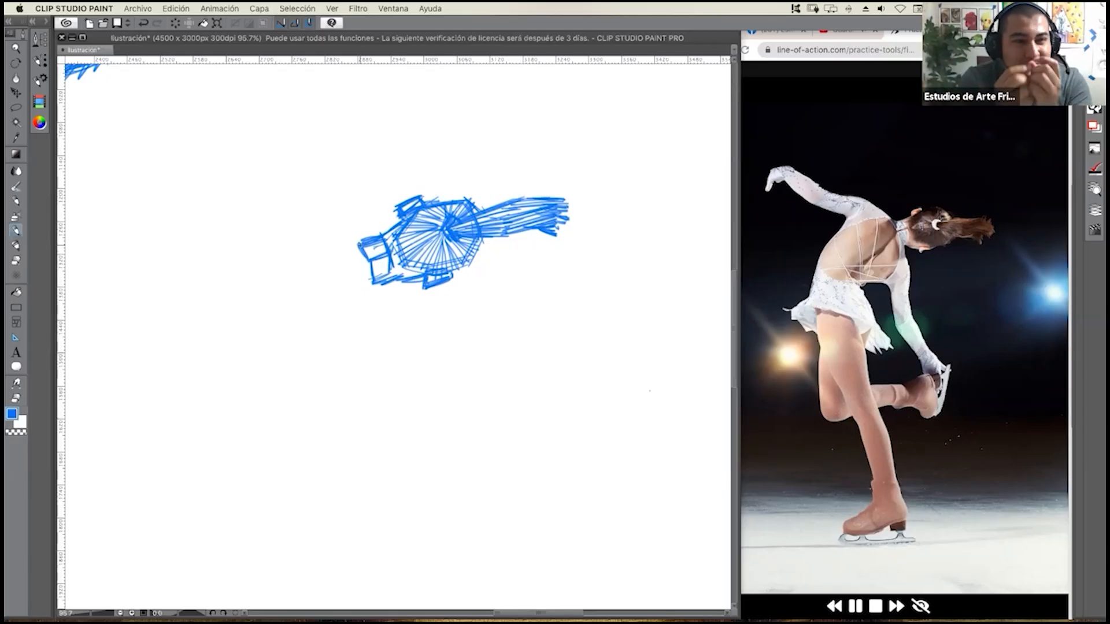
Reinforce the outer edge of the collar band and shade it with short straight strokes.
{"action": "left_click_drag", "start_coordinate": [368, 236], "coordinate": [379, 233]}
{"action": "mouse_move", "coordinate": [354, 241]}
{"action": "left_mouse_down"}
{"action": "mouse_move", "coordinate": [384, 232]}
{"action": "mouse_move", "coordinate": [391, 289]}
{"action": "mouse_move", "coordinate": [371, 291]}
{"action": "left_mouse_up"}
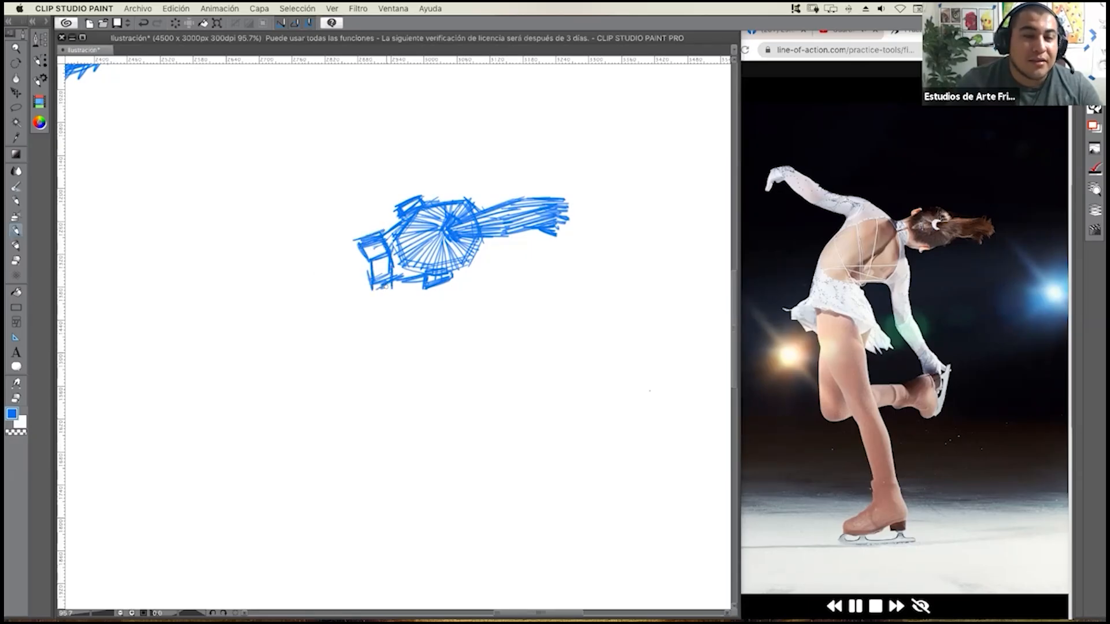
{"action": "mouse_move", "coordinate": [373, 285]}
{"action": "left_mouse_down"}
{"action": "mouse_move", "coordinate": [388, 287]}
{"action": "mouse_move", "coordinate": [388, 270]}
{"action": "left_mouse_up"}
{"action": "left_click_drag", "start_coordinate": [374, 270], "coordinate": [388, 264]}
{"action": "left_click_drag", "start_coordinate": [373, 258], "coordinate": [386, 251]}
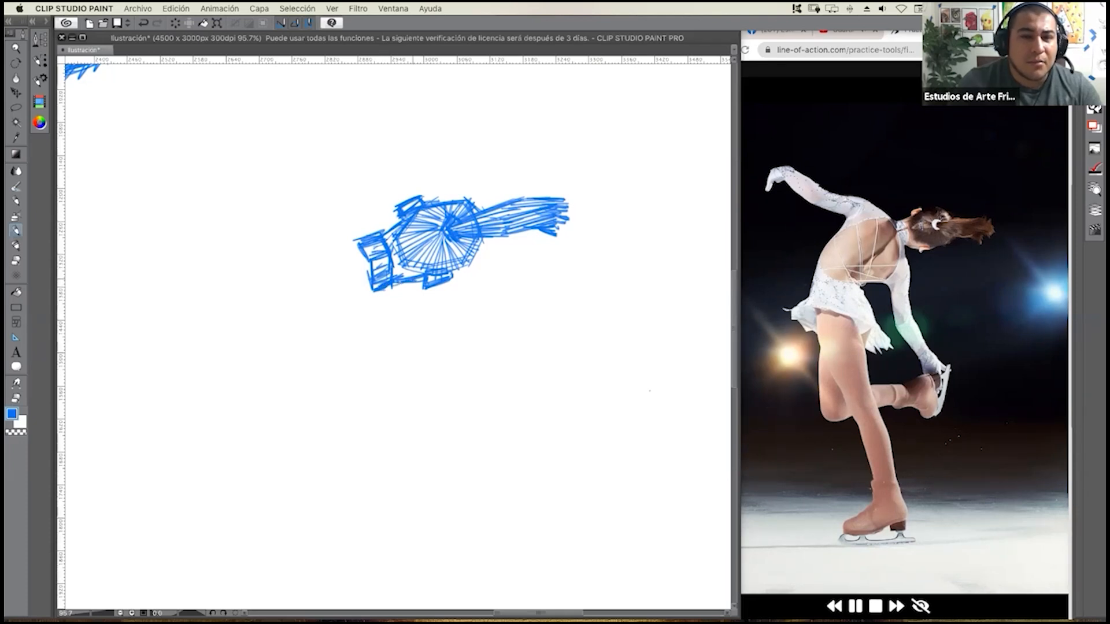
Lay down the skater's slanted shoulder line at the base of the neck with long overlapping straight strokes.
{"action": "left_click_drag", "start_coordinate": [389, 282], "coordinate": [373, 332]}
{"action": "mouse_move", "coordinate": [340, 219]}
{"action": "left_mouse_down"}
{"action": "mouse_move", "coordinate": [373, 295]}
{"action": "mouse_move", "coordinate": [370, 282]}
{"action": "left_mouse_up"}
{"action": "left_click_drag", "start_coordinate": [340, 212], "coordinate": [378, 315]}
{"action": "mouse_move", "coordinate": [334, 215]}
{"action": "left_mouse_down"}
{"action": "mouse_move", "coordinate": [374, 311]}
{"action": "mouse_move", "coordinate": [353, 256]}
{"action": "left_mouse_up"}
{"action": "left_click_drag", "start_coordinate": [332, 211], "coordinate": [358, 264]}
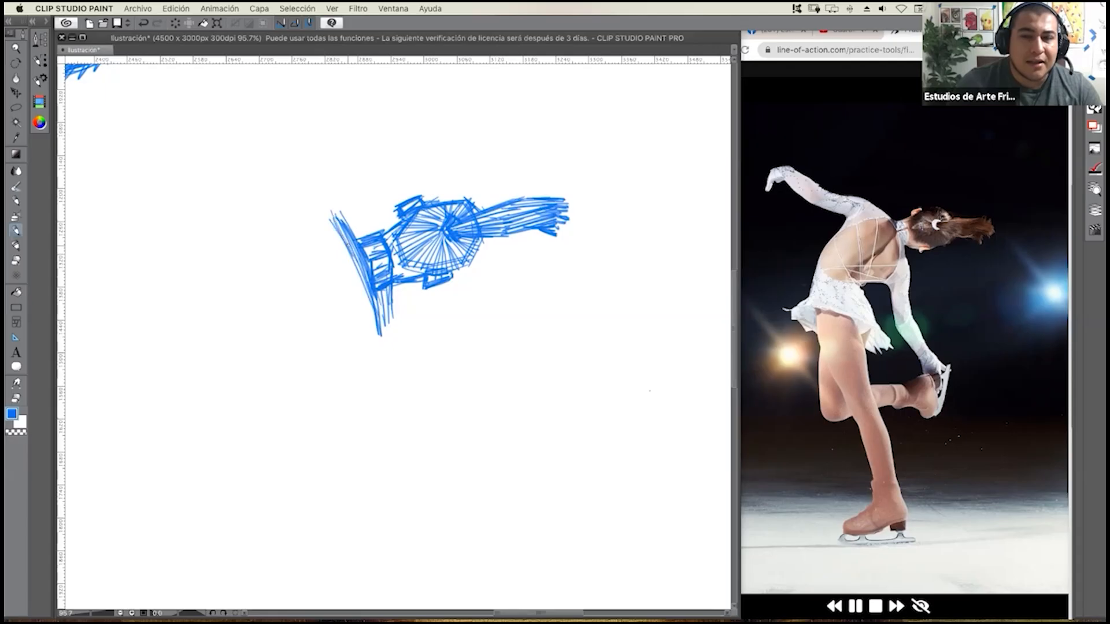
Outline the skater's torso with straight strokes running from both ends of the shoulder line to the waist.
{"action": "left_click_drag", "start_coordinate": [337, 223], "coordinate": [257, 253]}
{"action": "mouse_move", "coordinate": [380, 337]}
{"action": "left_mouse_down"}
{"action": "mouse_move", "coordinate": [320, 362]}
{"action": "mouse_move", "coordinate": [309, 352]}
{"action": "left_mouse_up"}
{"action": "left_click_drag", "start_coordinate": [373, 317], "coordinate": [379, 331]}
{"action": "mouse_move", "coordinate": [365, 275]}
{"action": "left_mouse_down"}
{"action": "mouse_move", "coordinate": [379, 323]}
{"action": "mouse_move", "coordinate": [312, 352]}
{"action": "mouse_move", "coordinate": [374, 344]}
{"action": "left_mouse_up"}
{"action": "left_click_drag", "start_coordinate": [287, 373], "coordinate": [317, 350]}
{"action": "mouse_move", "coordinate": [250, 263]}
{"action": "left_mouse_down"}
{"action": "mouse_move", "coordinate": [223, 326]}
{"action": "mouse_move", "coordinate": [234, 314]}
{"action": "left_mouse_up"}
{"action": "left_click_drag", "start_coordinate": [238, 312], "coordinate": [226, 359]}
{"action": "left_click_drag", "start_coordinate": [257, 252], "coordinate": [227, 356]}
{"action": "mouse_move", "coordinate": [244, 283]}
{"action": "left_mouse_down"}
{"action": "mouse_move", "coordinate": [229, 358]}
{"action": "mouse_move", "coordinate": [275, 376]}
{"action": "left_mouse_up"}
Draw the angled fold line across the back from the waist up to the neck with repeated straight strokes.
{"action": "mouse_move", "coordinate": [225, 332]}
{"action": "left_mouse_down"}
{"action": "mouse_move", "coordinate": [266, 377]}
{"action": "mouse_move", "coordinate": [292, 373]}
{"action": "mouse_move", "coordinate": [292, 335]}
{"action": "left_mouse_up"}
{"action": "mouse_move", "coordinate": [269, 372]}
{"action": "left_mouse_down"}
{"action": "mouse_move", "coordinate": [301, 327]}
{"action": "mouse_move", "coordinate": [344, 315]}
{"action": "left_mouse_up"}
{"action": "mouse_move", "coordinate": [291, 340]}
{"action": "left_mouse_down"}
{"action": "mouse_move", "coordinate": [338, 320]}
{"action": "mouse_move", "coordinate": [368, 276]}
{"action": "left_mouse_up"}
{"action": "mouse_move", "coordinate": [333, 324]}
{"action": "left_mouse_down"}
{"action": "mouse_move", "coordinate": [368, 271]}
{"action": "mouse_move", "coordinate": [340, 307]}
{"action": "left_mouse_up"}
{"action": "left_click_drag", "start_coordinate": [288, 334], "coordinate": [331, 313]}
{"action": "left_click_drag", "start_coordinate": [265, 370], "coordinate": [288, 338]}
{"action": "left_click_drag", "start_coordinate": [260, 382], "coordinate": [295, 327]}
{"action": "mouse_move", "coordinate": [280, 367]}
{"action": "left_mouse_down"}
{"action": "mouse_move", "coordinate": [295, 332]}
{"action": "mouse_move", "coordinate": [295, 343]}
{"action": "left_mouse_up"}
{"action": "left_click_drag", "start_coordinate": [279, 370], "coordinate": [292, 347]}
Hatch the upper back beside the shoulder line and the narrow side plane of the torso with parallel straight strokes.
{"action": "mouse_move", "coordinate": [331, 302]}
{"action": "left_mouse_down"}
{"action": "mouse_move", "coordinate": [362, 273]}
{"action": "mouse_move", "coordinate": [346, 235]}
{"action": "left_mouse_up"}
{"action": "left_click_drag", "start_coordinate": [318, 247], "coordinate": [333, 229]}
{"action": "left_click_drag", "start_coordinate": [318, 238], "coordinate": [331, 228]}
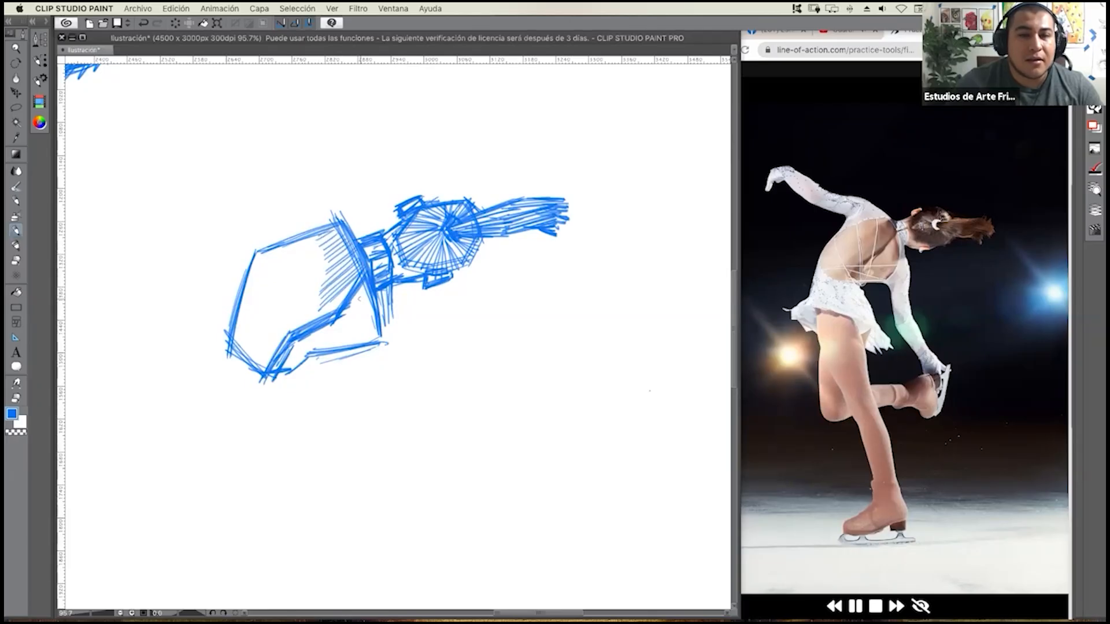
{"action": "mouse_move", "coordinate": [350, 313]}
{"action": "left_mouse_down"}
{"action": "mouse_move", "coordinate": [368, 294]}
{"action": "mouse_move", "coordinate": [376, 322]}
{"action": "left_mouse_up"}
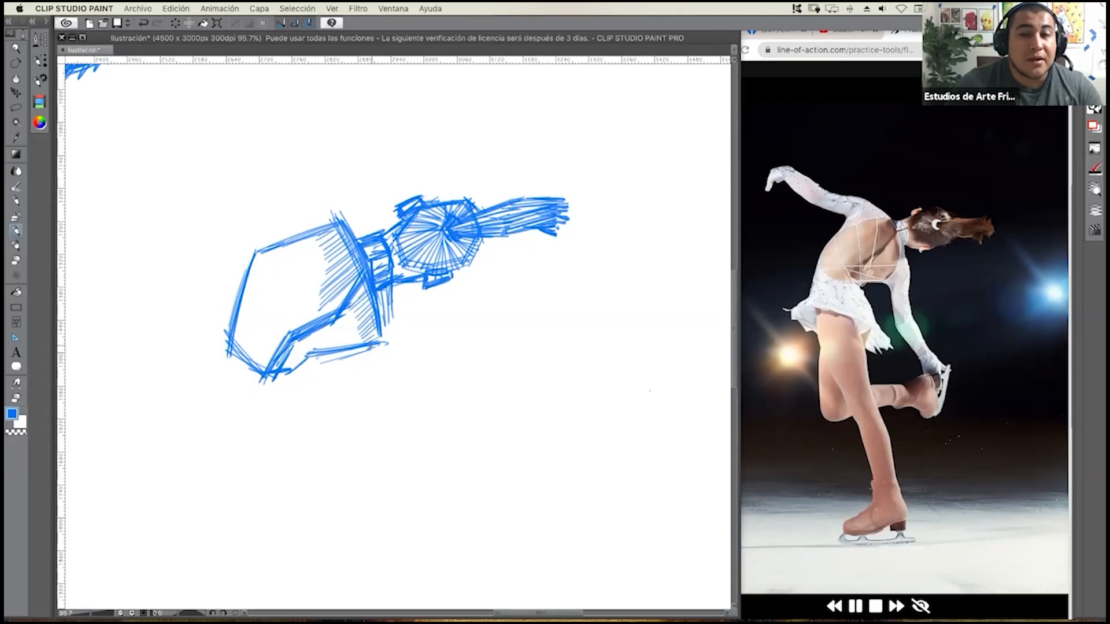
{"action": "left_click_drag", "start_coordinate": [286, 368], "coordinate": [292, 346]}
{"action": "left_click_drag", "start_coordinate": [287, 370], "coordinate": [303, 341]}
{"action": "mouse_move", "coordinate": [297, 364]}
{"action": "left_mouse_down"}
{"action": "mouse_move", "coordinate": [308, 335]}
{"action": "mouse_move", "coordinate": [328, 323]}
{"action": "left_mouse_up"}
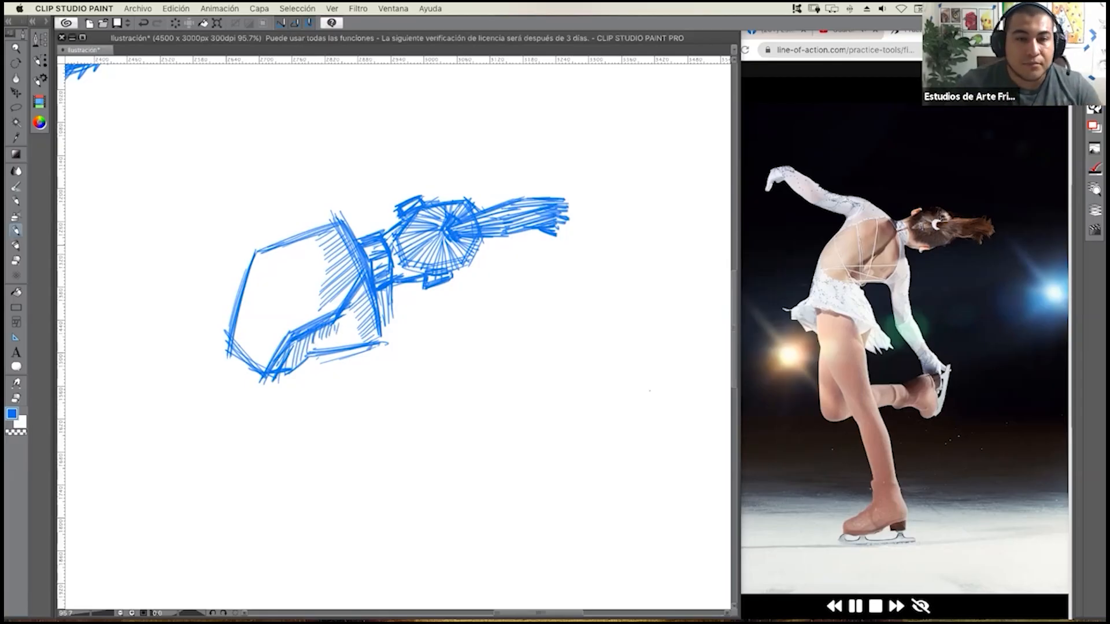
Construct the shoulder of the outstretched arm with overlapping diagonal strokes above the back.
{"action": "mouse_move", "coordinate": [281, 248]}
{"action": "left_mouse_down"}
{"action": "mouse_move", "coordinate": [253, 265]}
{"action": "mouse_move", "coordinate": [242, 307]}
{"action": "left_mouse_up"}
{"action": "mouse_move", "coordinate": [277, 230]}
{"action": "left_mouse_down"}
{"action": "mouse_move", "coordinate": [250, 278]}
{"action": "mouse_move", "coordinate": [264, 247]}
{"action": "left_mouse_up"}
{"action": "mouse_move", "coordinate": [327, 197]}
{"action": "left_mouse_down"}
{"action": "mouse_move", "coordinate": [294, 198]}
{"action": "mouse_move", "coordinate": [330, 206]}
{"action": "mouse_move", "coordinate": [291, 208]}
{"action": "mouse_move", "coordinate": [272, 227]}
{"action": "mouse_move", "coordinate": [291, 215]}
{"action": "left_mouse_up"}
{"action": "left_click_drag", "start_coordinate": [288, 219], "coordinate": [306, 200]}
{"action": "left_click_drag", "start_coordinate": [265, 234], "coordinate": [285, 219]}
{"action": "left_click_drag", "start_coordinate": [279, 222], "coordinate": [310, 202]}
{"action": "left_click_drag", "start_coordinate": [266, 241], "coordinate": [312, 205]}
{"action": "left_click_drag", "start_coordinate": [267, 237], "coordinate": [317, 199]}
{"action": "left_click_drag", "start_coordinate": [297, 217], "coordinate": [320, 194]}
{"action": "left_click_drag", "start_coordinate": [272, 237], "coordinate": [293, 218]}
{"action": "left_click_drag", "start_coordinate": [256, 247], "coordinate": [269, 236]}
Draw the outstretched upper arm from the shoulder to the elbow with two long straight edges.
{"action": "mouse_move", "coordinate": [293, 185]}
{"action": "left_mouse_down"}
{"action": "mouse_move", "coordinate": [325, 197]}
{"action": "mouse_move", "coordinate": [270, 186]}
{"action": "left_mouse_up"}
{"action": "mouse_move", "coordinate": [272, 189]}
{"action": "left_mouse_down"}
{"action": "mouse_move", "coordinate": [315, 190]}
{"action": "mouse_move", "coordinate": [263, 208]}
{"action": "mouse_move", "coordinate": [249, 227]}
{"action": "mouse_move", "coordinate": [254, 216]}
{"action": "left_mouse_up"}
{"action": "mouse_move", "coordinate": [280, 187]}
{"action": "left_mouse_down"}
{"action": "mouse_move", "coordinate": [322, 197]}
{"action": "mouse_move", "coordinate": [213, 186]}
{"action": "left_mouse_up"}
{"action": "left_click_drag", "start_coordinate": [259, 223], "coordinate": [186, 208]}
{"action": "mouse_move", "coordinate": [251, 188]}
{"action": "left_mouse_down"}
{"action": "mouse_move", "coordinate": [196, 179]}
{"action": "mouse_move", "coordinate": [175, 218]}
{"action": "mouse_move", "coordinate": [193, 203]}
{"action": "left_mouse_up"}
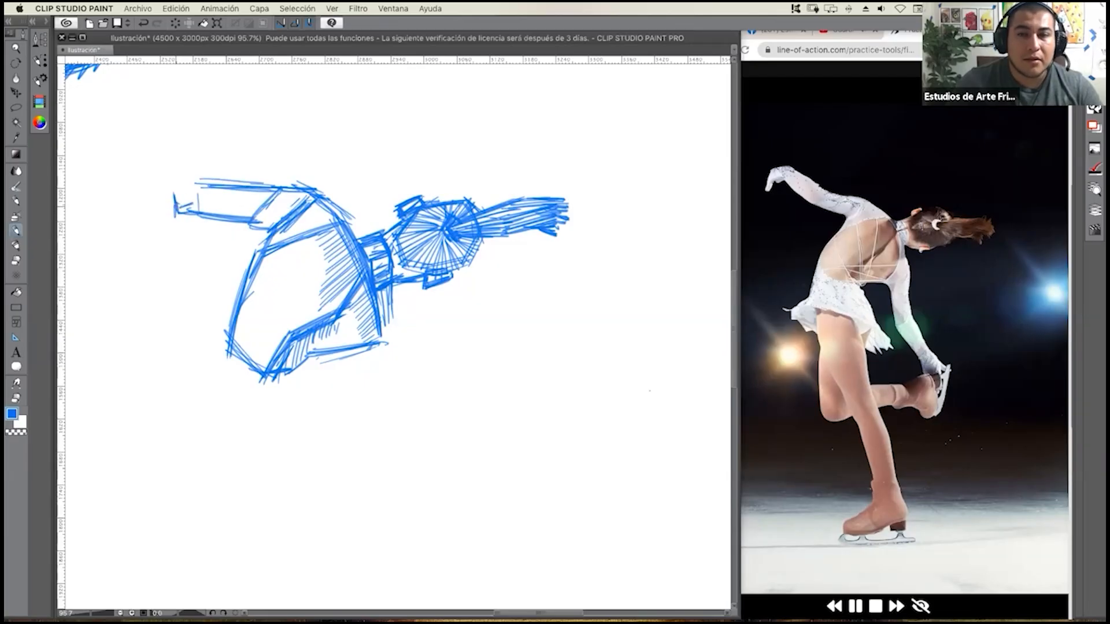
Draw the raised forearm and the bent hand of the outstretched arm with straight angular strokes.
{"action": "left_click_drag", "start_coordinate": [283, 237], "coordinate": [334, 308]}
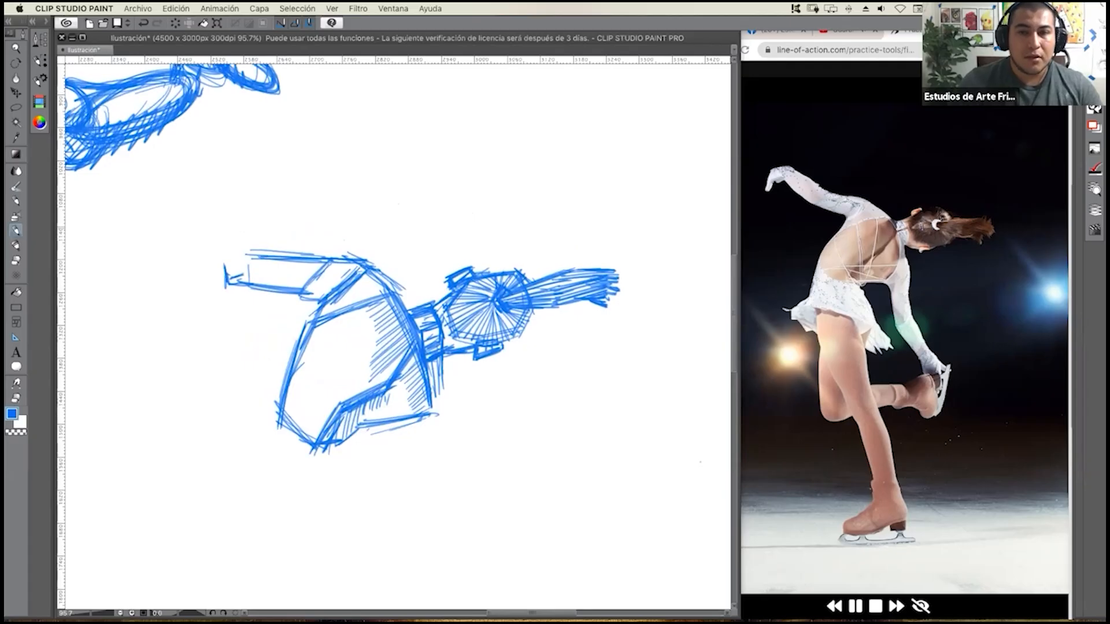
{"action": "mouse_move", "coordinate": [224, 266]}
{"action": "left_mouse_down"}
{"action": "mouse_move", "coordinate": [196, 233]}
{"action": "mouse_move", "coordinate": [198, 246]}
{"action": "mouse_move", "coordinate": [178, 199]}
{"action": "left_mouse_up"}
{"action": "left_click_drag", "start_coordinate": [201, 240], "coordinate": [180, 198]}
{"action": "left_click_drag", "start_coordinate": [222, 265], "coordinate": [183, 201]}
{"action": "mouse_move", "coordinate": [250, 250]}
{"action": "left_mouse_down"}
{"action": "mouse_move", "coordinate": [240, 230]}
{"action": "mouse_move", "coordinate": [185, 195]}
{"action": "mouse_move", "coordinate": [253, 241]}
{"action": "left_mouse_up"}
{"action": "mouse_move", "coordinate": [180, 195]}
{"action": "left_mouse_down"}
{"action": "mouse_move", "coordinate": [254, 239]}
{"action": "mouse_move", "coordinate": [175, 203]}
{"action": "left_mouse_up"}
{"action": "left_click_drag", "start_coordinate": [198, 240], "coordinate": [167, 202]}
{"action": "mouse_move", "coordinate": [205, 253]}
{"action": "left_mouse_down"}
{"action": "mouse_move", "coordinate": [159, 206]}
{"action": "mouse_move", "coordinate": [168, 195]}
{"action": "mouse_move", "coordinate": [154, 202]}
{"action": "mouse_move", "coordinate": [173, 220]}
{"action": "mouse_move", "coordinate": [199, 200]}
{"action": "mouse_move", "coordinate": [130, 206]}
{"action": "left_mouse_up"}
{"action": "mouse_move", "coordinate": [174, 186]}
{"action": "left_mouse_down"}
{"action": "mouse_move", "coordinate": [131, 204]}
{"action": "mouse_move", "coordinate": [121, 254]}
{"action": "left_mouse_up"}
{"action": "mouse_move", "coordinate": [135, 214]}
{"action": "left_mouse_down"}
{"action": "mouse_move", "coordinate": [122, 254]}
{"action": "mouse_move", "coordinate": [166, 213]}
{"action": "left_mouse_up"}
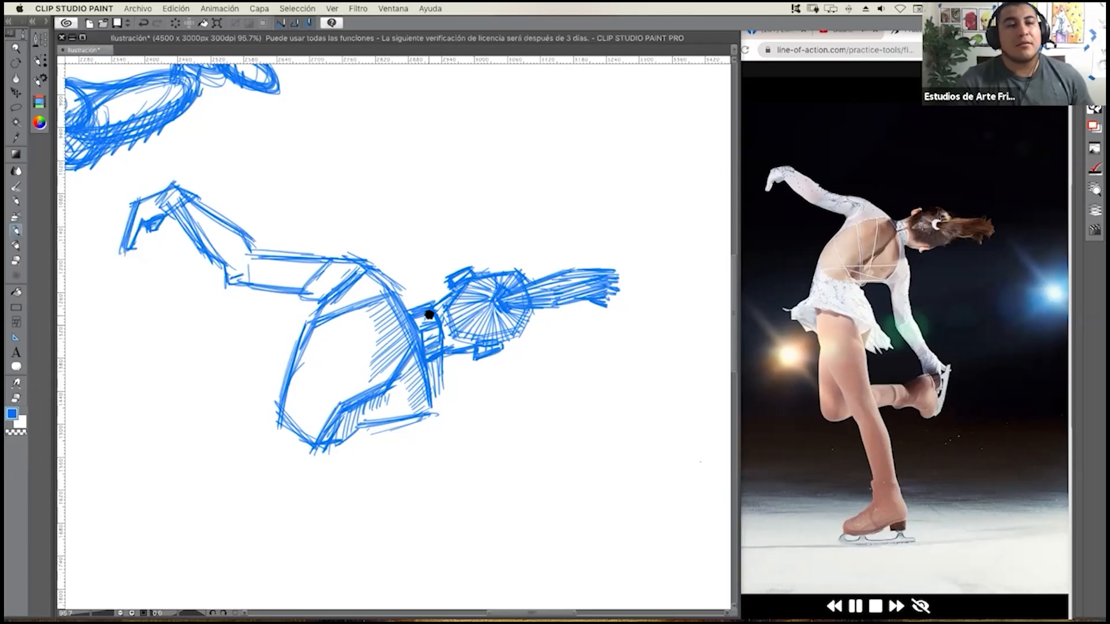
Shade the hand, elbow and shoulder areas of the outstretched arm with straight hatching.
{"action": "left_click_drag", "start_coordinate": [158, 204], "coordinate": [147, 217]}
{"action": "left_click_drag", "start_coordinate": [175, 197], "coordinate": [161, 216]}
{"action": "mouse_move", "coordinate": [249, 259]}
{"action": "left_mouse_down"}
{"action": "mouse_move", "coordinate": [288, 287]}
{"action": "mouse_move", "coordinate": [276, 287]}
{"action": "mouse_move", "coordinate": [304, 271]}
{"action": "left_mouse_up"}
{"action": "mouse_move", "coordinate": [285, 288]}
{"action": "left_mouse_down"}
{"action": "mouse_move", "coordinate": [314, 270]}
{"action": "mouse_move", "coordinate": [340, 277]}
{"action": "mouse_move", "coordinate": [334, 301]}
{"action": "left_mouse_up"}
{"action": "left_click_drag", "start_coordinate": [323, 312], "coordinate": [341, 300]}
{"action": "mouse_move", "coordinate": [324, 316]}
{"action": "left_mouse_down"}
{"action": "mouse_move", "coordinate": [347, 326]}
{"action": "mouse_move", "coordinate": [329, 321]}
{"action": "mouse_move", "coordinate": [362, 298]}
{"action": "left_mouse_up"}
{"action": "left_click_drag", "start_coordinate": [355, 300], "coordinate": [369, 290]}
{"action": "mouse_move", "coordinate": [361, 302]}
{"action": "left_mouse_down"}
{"action": "mouse_move", "coordinate": [373, 292]}
{"action": "mouse_move", "coordinate": [336, 284]}
{"action": "left_mouse_up"}
{"action": "left_click_drag", "start_coordinate": [243, 289], "coordinate": [253, 280]}
{"action": "mouse_move", "coordinate": [238, 284]}
{"action": "left_mouse_down"}
{"action": "mouse_move", "coordinate": [260, 275]}
{"action": "mouse_move", "coordinate": [239, 266]}
{"action": "left_mouse_up"}
Draw the lowered upper arm from the near shoulder down to the elbow with straight strokes.
{"action": "scroll", "coordinate": [462, 316], "scroll_direction": "down", "scroll_amount": 3}
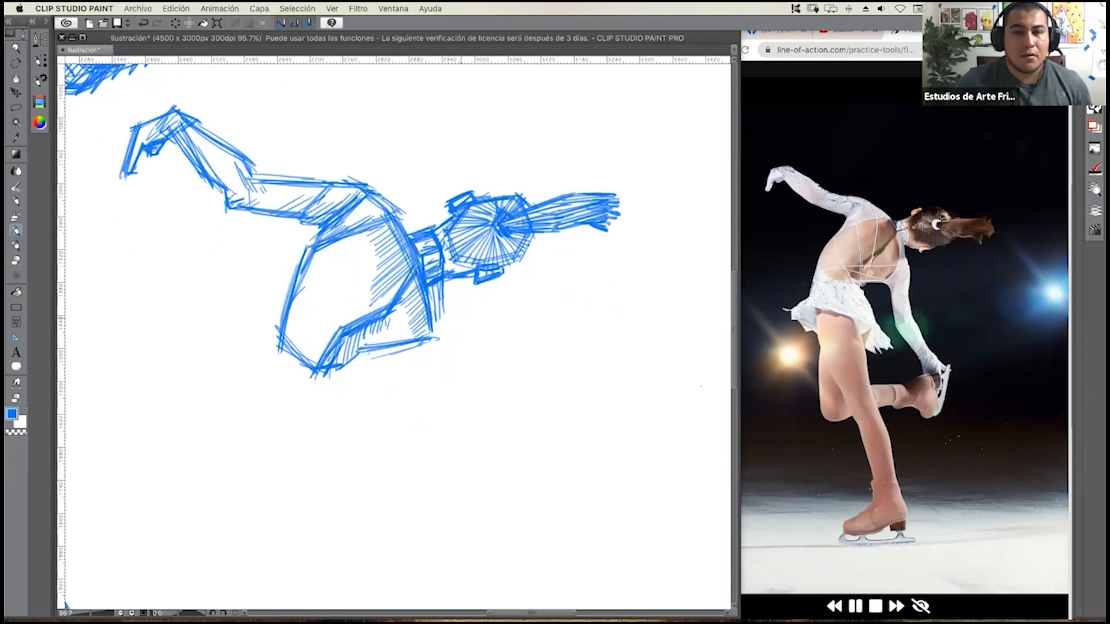
{"action": "left_click_drag", "start_coordinate": [439, 315], "coordinate": [445, 349]}
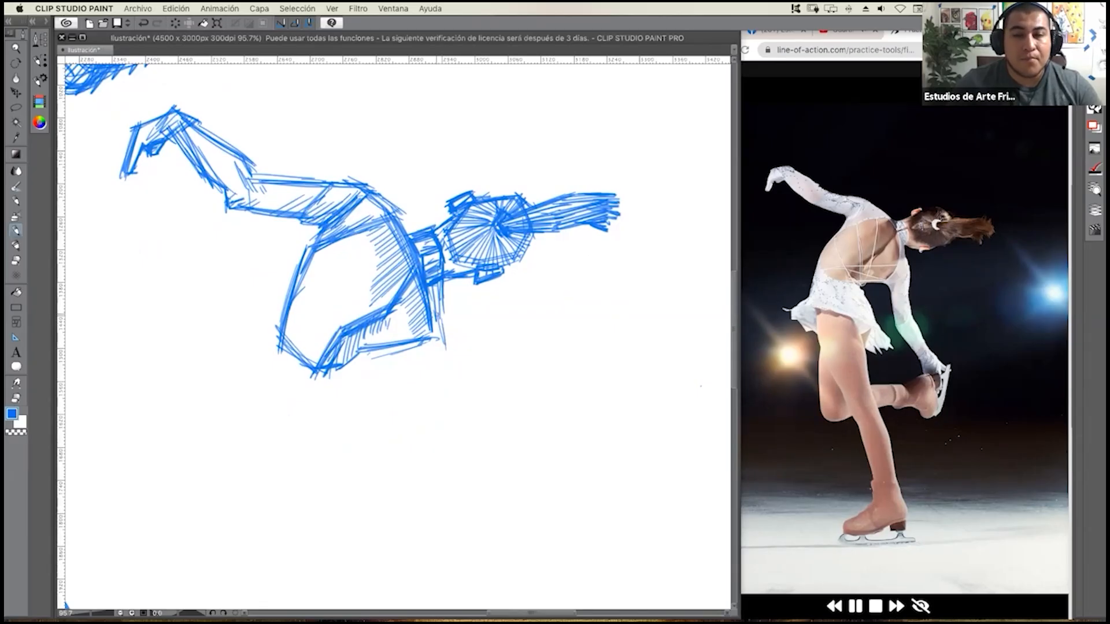
{"action": "mouse_move", "coordinate": [442, 300]}
{"action": "left_mouse_down"}
{"action": "mouse_move", "coordinate": [447, 359]}
{"action": "mouse_move", "coordinate": [419, 364]}
{"action": "left_mouse_up"}
{"action": "left_click_drag", "start_coordinate": [412, 345], "coordinate": [420, 366]}
{"action": "mouse_move", "coordinate": [435, 302]}
{"action": "left_mouse_down"}
{"action": "mouse_move", "coordinate": [451, 332]}
{"action": "mouse_move", "coordinate": [449, 361]}
{"action": "left_mouse_up"}
{"action": "mouse_move", "coordinate": [451, 344]}
{"action": "left_mouse_down"}
{"action": "mouse_move", "coordinate": [447, 360]}
{"action": "mouse_move", "coordinate": [418, 361]}
{"action": "mouse_move", "coordinate": [427, 409]}
{"action": "left_mouse_up"}
{"action": "left_click_drag", "start_coordinate": [417, 365], "coordinate": [429, 425]}
{"action": "left_click_drag", "start_coordinate": [443, 345], "coordinate": [456, 400]}
Outline the lowered forearm from the elbow to the wrist with overlapping straight strokes.
{"action": "mouse_move", "coordinate": [448, 359]}
{"action": "left_mouse_down"}
{"action": "mouse_move", "coordinate": [456, 415]}
{"action": "mouse_move", "coordinate": [427, 439]}
{"action": "mouse_move", "coordinate": [471, 471]}
{"action": "left_mouse_up"}
{"action": "left_click_drag", "start_coordinate": [425, 433], "coordinate": [475, 467]}
{"action": "left_click_drag", "start_coordinate": [452, 408], "coordinate": [473, 423]}
{"action": "mouse_move", "coordinate": [468, 413]}
{"action": "left_mouse_down"}
{"action": "mouse_move", "coordinate": [494, 472]}
{"action": "mouse_move", "coordinate": [490, 463]}
{"action": "left_mouse_up"}
{"action": "left_click_drag", "start_coordinate": [459, 407], "coordinate": [475, 437]}
{"action": "mouse_move", "coordinate": [442, 397]}
{"action": "left_mouse_down"}
{"action": "mouse_move", "coordinate": [465, 407]}
{"action": "mouse_move", "coordinate": [495, 466]}
{"action": "left_mouse_up"}
{"action": "left_click_drag", "start_coordinate": [473, 421], "coordinate": [485, 474]}
{"action": "left_click_drag", "start_coordinate": [445, 436], "coordinate": [463, 462]}
{"action": "mouse_move", "coordinate": [438, 430]}
{"action": "left_mouse_down"}
{"action": "mouse_move", "coordinate": [485, 477]}
{"action": "mouse_move", "coordinate": [484, 495]}
{"action": "left_mouse_up"}
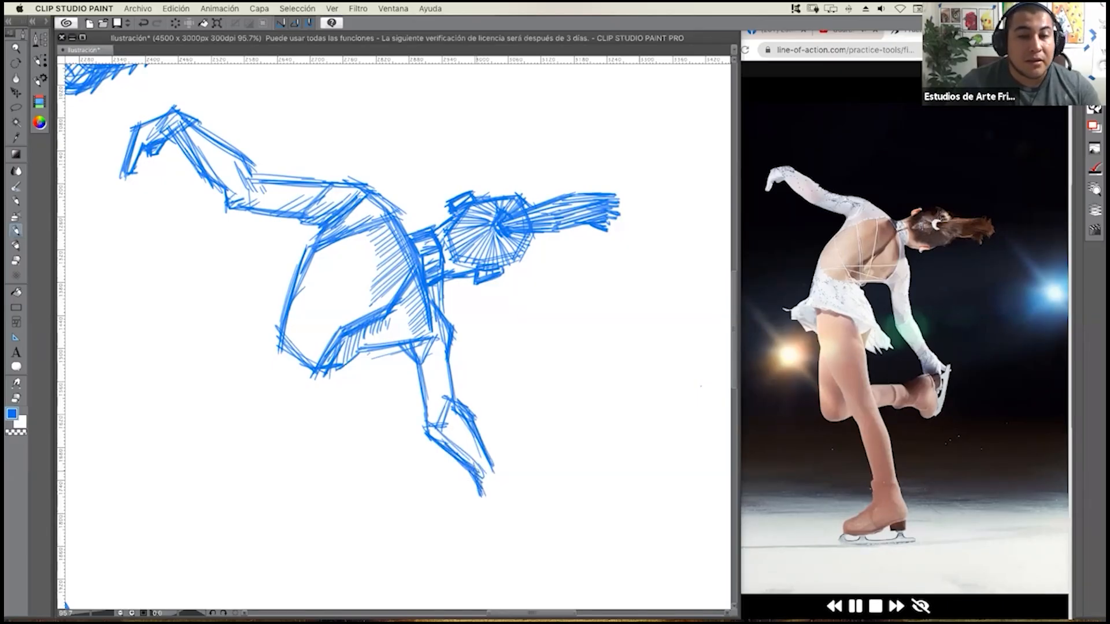
Hatch the lowered forearm and add its angular hand with pointed fingers.
{"action": "mouse_move", "coordinate": [492, 461]}
{"action": "left_mouse_down"}
{"action": "mouse_move", "coordinate": [517, 480]}
{"action": "mouse_move", "coordinate": [504, 496]}
{"action": "mouse_move", "coordinate": [511, 505]}
{"action": "mouse_move", "coordinate": [529, 487]}
{"action": "mouse_move", "coordinate": [497, 494]}
{"action": "left_mouse_up"}
{"action": "left_click_drag", "start_coordinate": [447, 431], "coordinate": [466, 461]}
{"action": "left_click_drag", "start_coordinate": [462, 438], "coordinate": [476, 468]}
{"action": "left_click_drag", "start_coordinate": [476, 466], "coordinate": [491, 504]}
{"action": "left_click_drag", "start_coordinate": [486, 477], "coordinate": [495, 504]}
{"action": "mouse_move", "coordinate": [490, 483]}
{"action": "left_mouse_down"}
{"action": "mouse_move", "coordinate": [499, 504]}
{"action": "mouse_move", "coordinate": [543, 494]}
{"action": "left_mouse_up"}
{"action": "left_click_drag", "start_coordinate": [530, 492], "coordinate": [544, 496]}
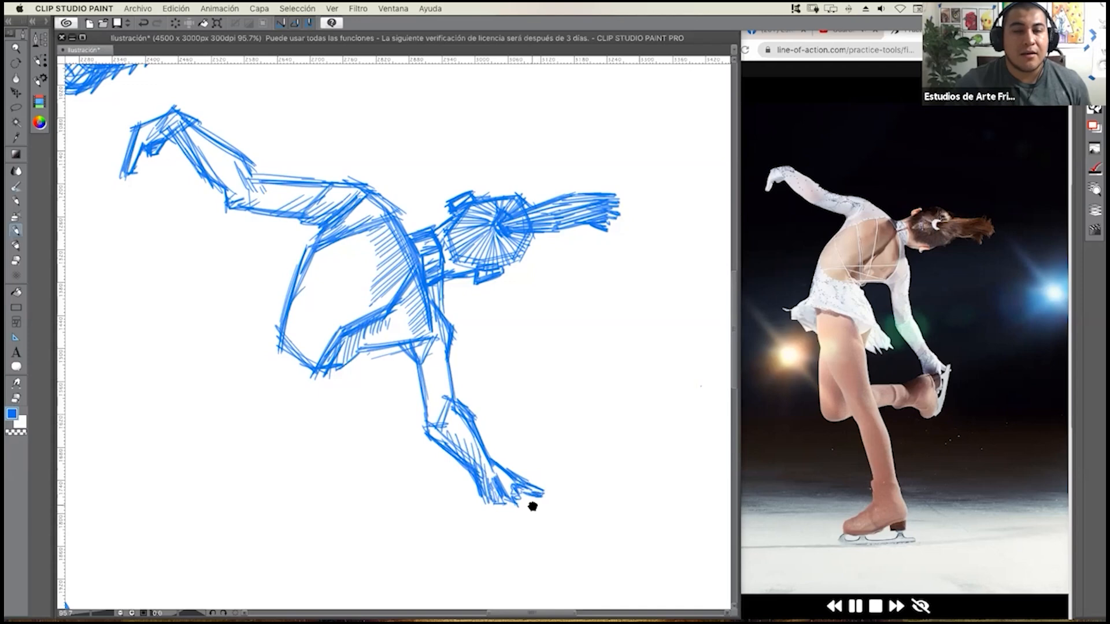
Draw the skater's waist and flared skirt below the torso with straight edges and a jagged hem.
{"action": "left_click_drag", "start_coordinate": [577, 458], "coordinate": [643, 404]}
{"action": "left_click_drag", "start_coordinate": [547, 373], "coordinate": [540, 397]}
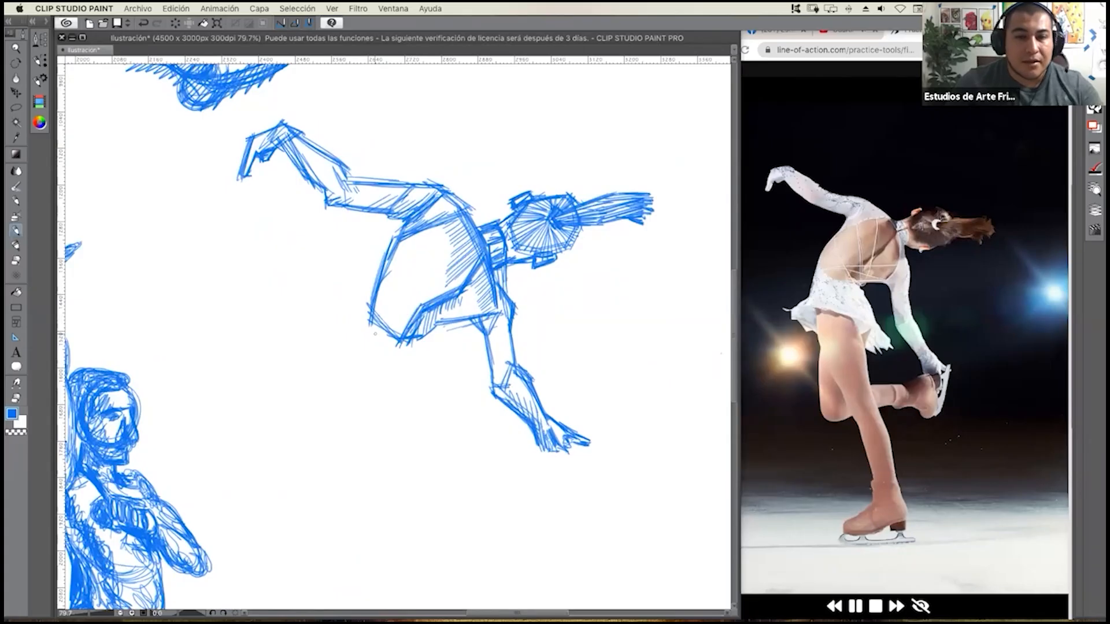
{"action": "mouse_move", "coordinate": [370, 307]}
{"action": "left_mouse_down"}
{"action": "mouse_move", "coordinate": [354, 357]}
{"action": "mouse_move", "coordinate": [323, 363]}
{"action": "mouse_move", "coordinate": [355, 353]}
{"action": "mouse_move", "coordinate": [329, 387]}
{"action": "mouse_move", "coordinate": [349, 384]}
{"action": "mouse_move", "coordinate": [347, 405]}
{"action": "mouse_move", "coordinate": [368, 396]}
{"action": "left_mouse_up"}
{"action": "mouse_move", "coordinate": [365, 359]}
{"action": "left_mouse_down"}
{"action": "mouse_move", "coordinate": [368, 400]}
{"action": "mouse_move", "coordinate": [425, 372]}
{"action": "mouse_move", "coordinate": [397, 373]}
{"action": "mouse_move", "coordinate": [470, 397]}
{"action": "mouse_move", "coordinate": [491, 427]}
{"action": "mouse_move", "coordinate": [443, 429]}
{"action": "mouse_move", "coordinate": [461, 379]}
{"action": "mouse_move", "coordinate": [460, 412]}
{"action": "left_mouse_up"}
{"action": "mouse_move", "coordinate": [474, 367]}
{"action": "left_mouse_down"}
{"action": "mouse_move", "coordinate": [441, 390]}
{"action": "mouse_move", "coordinate": [470, 388]}
{"action": "left_mouse_up"}
{"action": "left_click_drag", "start_coordinate": [428, 336], "coordinate": [454, 375]}
{"action": "left_click_drag", "start_coordinate": [428, 337], "coordinate": [455, 384]}
{"action": "left_click_drag", "start_coordinate": [360, 311], "coordinate": [377, 345]}
{"action": "mouse_move", "coordinate": [376, 321]}
{"action": "left_mouse_down"}
{"action": "mouse_move", "coordinate": [386, 341]}
{"action": "mouse_move", "coordinate": [362, 391]}
{"action": "left_mouse_up"}
{"action": "left_click_drag", "start_coordinate": [355, 370], "coordinate": [366, 388]}
{"action": "left_click_drag", "start_coordinate": [356, 362], "coordinate": [367, 383]}
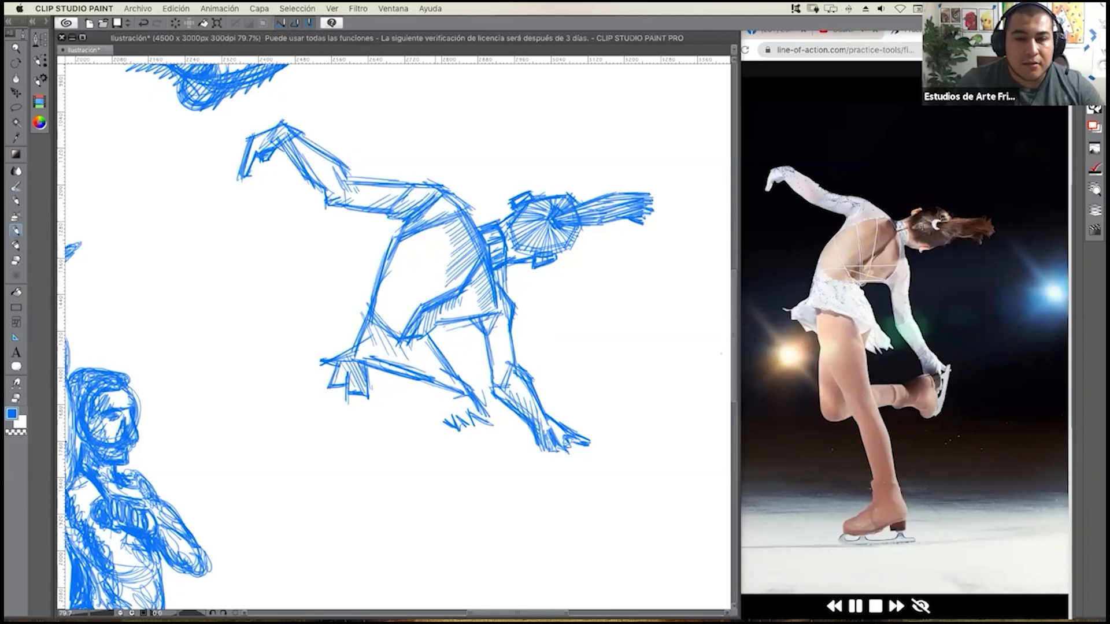
{"action": "mouse_move", "coordinate": [427, 382]}
{"action": "left_mouse_down"}
{"action": "mouse_move", "coordinate": [443, 414]}
{"action": "mouse_move", "coordinate": [456, 411]}
{"action": "mouse_move", "coordinate": [449, 417]}
{"action": "left_mouse_up"}
Draw the thigh of the supporting leg from the skirt to the knee with long straight strokes.
{"action": "left_click_drag", "start_coordinate": [367, 370], "coordinate": [393, 477]}
{"action": "left_click_drag", "start_coordinate": [365, 413], "coordinate": [423, 514]}
{"action": "left_click_drag", "start_coordinate": [367, 433], "coordinate": [425, 517]}
{"action": "left_click_drag", "start_coordinate": [426, 380], "coordinate": [460, 488]}
{"action": "left_click_drag", "start_coordinate": [428, 385], "coordinate": [464, 506]}
{"action": "left_click_drag", "start_coordinate": [440, 416], "coordinate": [464, 499]}
{"action": "left_click_drag", "start_coordinate": [428, 386], "coordinate": [463, 507]}
{"action": "left_click_drag", "start_coordinate": [438, 419], "coordinate": [465, 510]}
{"action": "mouse_move", "coordinate": [430, 399]}
{"action": "left_mouse_down"}
{"action": "mouse_move", "coordinate": [455, 483]}
{"action": "mouse_move", "coordinate": [438, 435]}
{"action": "left_mouse_up"}
{"action": "mouse_move", "coordinate": [371, 368]}
{"action": "left_mouse_down"}
{"action": "mouse_move", "coordinate": [371, 446]}
{"action": "mouse_move", "coordinate": [393, 482]}
{"action": "left_mouse_up"}
Close the knee of the supporting leg with short angular strokes.
{"action": "left_click_drag", "start_coordinate": [376, 443], "coordinate": [421, 519]}
{"action": "mouse_move", "coordinate": [391, 469]}
{"action": "left_mouse_down"}
{"action": "mouse_move", "coordinate": [429, 513]}
{"action": "mouse_move", "coordinate": [417, 536]}
{"action": "mouse_move", "coordinate": [451, 548]}
{"action": "left_mouse_up"}
{"action": "left_click_drag", "start_coordinate": [430, 514], "coordinate": [454, 554]}
{"action": "left_click_drag", "start_coordinate": [414, 532], "coordinate": [450, 553]}
{"action": "left_click_drag", "start_coordinate": [427, 512], "coordinate": [451, 539]}
{"action": "mouse_move", "coordinate": [438, 524]}
{"action": "left_mouse_down"}
{"action": "mouse_move", "coordinate": [454, 550]}
{"action": "mouse_move", "coordinate": [416, 542]}
{"action": "mouse_move", "coordinate": [464, 526]}
{"action": "left_mouse_up"}
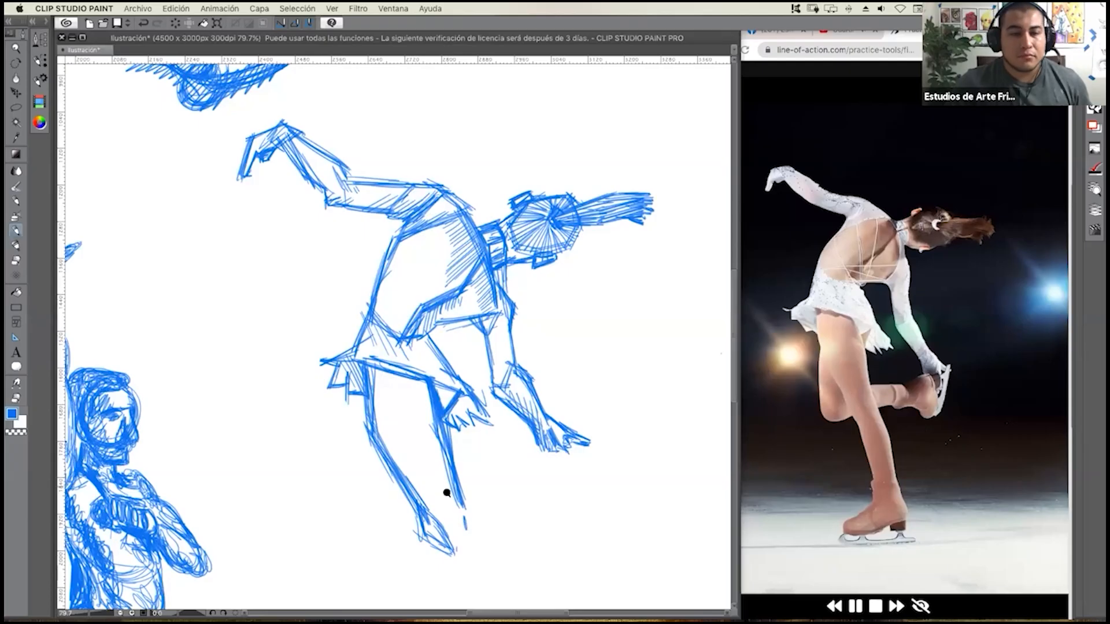
Draw the supporting lower leg from the knee to the ankle with straight strokes and an angular boot top.
{"action": "scroll", "coordinate": [449, 503], "scroll_direction": "down", "scroll_amount": 2}
{"action": "mouse_move", "coordinate": [445, 465]}
{"action": "left_mouse_down"}
{"action": "mouse_move", "coordinate": [424, 350]}
{"action": "mouse_move", "coordinate": [470, 433]}
{"action": "left_mouse_up"}
{"action": "mouse_move", "coordinate": [450, 396]}
{"action": "left_mouse_down"}
{"action": "mouse_move", "coordinate": [470, 426]}
{"action": "mouse_move", "coordinate": [473, 465]}
{"action": "left_mouse_up"}
{"action": "left_click_drag", "start_coordinate": [428, 408], "coordinate": [445, 445]}
{"action": "left_click_drag", "start_coordinate": [448, 450], "coordinate": [475, 465]}
{"action": "left_click_drag", "start_coordinate": [444, 395], "coordinate": [466, 428]}
{"action": "mouse_move", "coordinate": [442, 393]}
{"action": "left_mouse_down"}
{"action": "mouse_move", "coordinate": [480, 439]}
{"action": "mouse_move", "coordinate": [475, 466]}
{"action": "left_mouse_up"}
{"action": "mouse_move", "coordinate": [438, 437]}
{"action": "left_mouse_down"}
{"action": "mouse_move", "coordinate": [475, 465]}
{"action": "mouse_move", "coordinate": [439, 449]}
{"action": "left_mouse_up"}
{"action": "left_click_drag", "start_coordinate": [438, 441], "coordinate": [468, 494]}
{"action": "left_click_drag", "start_coordinate": [424, 417], "coordinate": [468, 496]}
{"action": "mouse_move", "coordinate": [474, 450]}
{"action": "left_mouse_down"}
{"action": "mouse_move", "coordinate": [486, 511]}
{"action": "mouse_move", "coordinate": [467, 516]}
{"action": "mouse_move", "coordinate": [462, 504]}
{"action": "mouse_move", "coordinate": [479, 505]}
{"action": "mouse_move", "coordinate": [457, 524]}
{"action": "mouse_move", "coordinate": [461, 515]}
{"action": "left_mouse_up"}
{"action": "mouse_move", "coordinate": [464, 496]}
{"action": "left_mouse_down"}
{"action": "mouse_move", "coordinate": [496, 503]}
{"action": "mouse_move", "coordinate": [500, 518]}
{"action": "mouse_move", "coordinate": [466, 526]}
{"action": "left_mouse_up"}
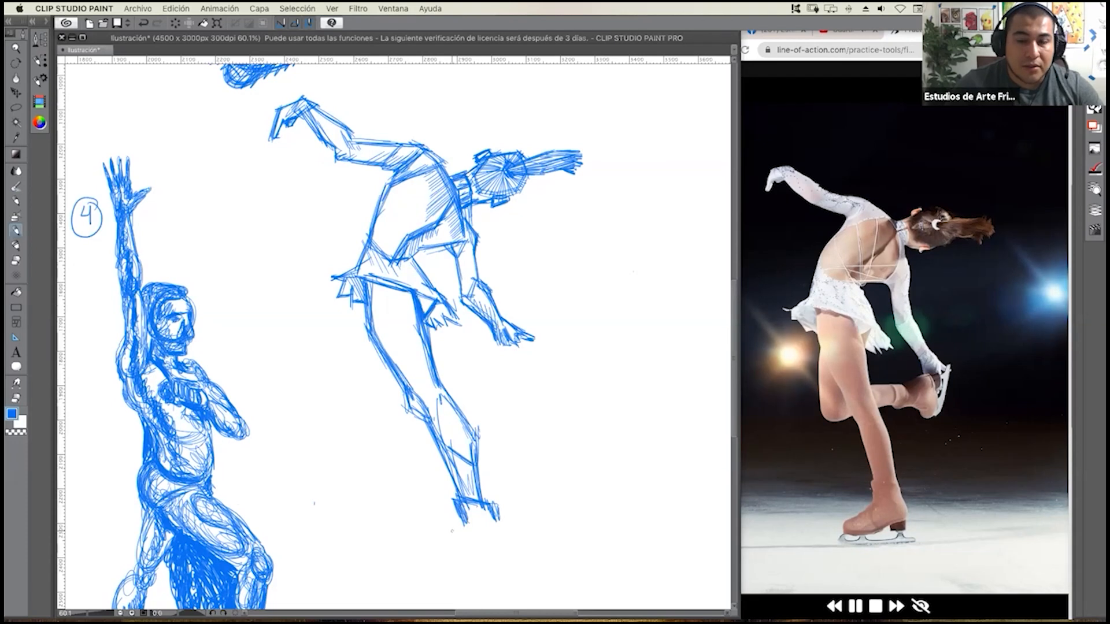
Outline the supporting foot's skate boot with its toe, heel and sole in straight strokes.
{"action": "mouse_move", "coordinate": [466, 527]}
{"action": "left_mouse_down"}
{"action": "mouse_move", "coordinate": [420, 551]}
{"action": "mouse_move", "coordinate": [423, 562]}
{"action": "mouse_move", "coordinate": [476, 563]}
{"action": "left_mouse_up"}
{"action": "mouse_move", "coordinate": [423, 566]}
{"action": "left_mouse_down"}
{"action": "mouse_move", "coordinate": [474, 562]}
{"action": "mouse_move", "coordinate": [493, 539]}
{"action": "mouse_move", "coordinate": [484, 543]}
{"action": "mouse_move", "coordinate": [513, 538]}
{"action": "mouse_move", "coordinate": [492, 504]}
{"action": "mouse_move", "coordinate": [507, 563]}
{"action": "left_mouse_up"}
{"action": "mouse_move", "coordinate": [506, 547]}
{"action": "left_mouse_down"}
{"action": "mouse_move", "coordinate": [504, 561]}
{"action": "mouse_move", "coordinate": [507, 551]}
{"action": "left_mouse_up"}
{"action": "mouse_move", "coordinate": [485, 559]}
{"action": "left_mouse_down"}
{"action": "mouse_move", "coordinate": [506, 559]}
{"action": "mouse_move", "coordinate": [489, 561]}
{"action": "left_mouse_up"}
{"action": "mouse_move", "coordinate": [487, 548]}
{"action": "left_mouse_down"}
{"action": "mouse_move", "coordinate": [487, 563]}
{"action": "mouse_move", "coordinate": [500, 558]}
{"action": "left_mouse_up"}
{"action": "mouse_move", "coordinate": [487, 550]}
{"action": "left_mouse_down"}
{"action": "mouse_move", "coordinate": [487, 562]}
{"action": "mouse_move", "coordinate": [431, 562]}
{"action": "left_mouse_up"}
Add the skate blade under the boot with long horizontal strokes and short supports joining it to the sole.
{"action": "mouse_move", "coordinate": [439, 543]}
{"action": "left_mouse_down"}
{"action": "mouse_move", "coordinate": [440, 573]}
{"action": "mouse_move", "coordinate": [410, 583]}
{"action": "left_mouse_up"}
{"action": "left_click_drag", "start_coordinate": [486, 585], "coordinate": [420, 585]}
{"action": "left_click_drag", "start_coordinate": [421, 582], "coordinate": [520, 574]}
{"action": "left_click_drag", "start_coordinate": [423, 585], "coordinate": [524, 572]}
{"action": "mouse_move", "coordinate": [436, 576]}
{"action": "left_mouse_down"}
{"action": "mouse_move", "coordinate": [529, 571]}
{"action": "mouse_move", "coordinate": [519, 568]}
{"action": "left_mouse_up"}
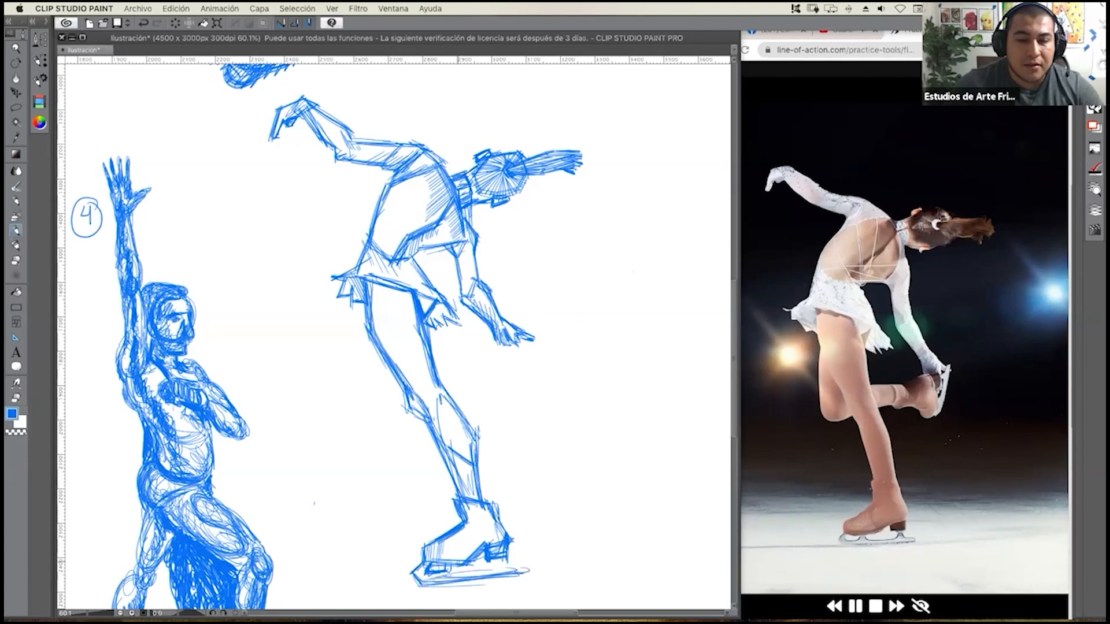
{"action": "left_click_drag", "start_coordinate": [452, 572], "coordinate": [478, 567]}
{"action": "mouse_move", "coordinate": [478, 563]}
{"action": "left_mouse_down"}
{"action": "mouse_move", "coordinate": [463, 569]}
{"action": "mouse_move", "coordinate": [524, 569]}
{"action": "left_mouse_up"}
{"action": "left_click_drag", "start_coordinate": [487, 573], "coordinate": [528, 571]}
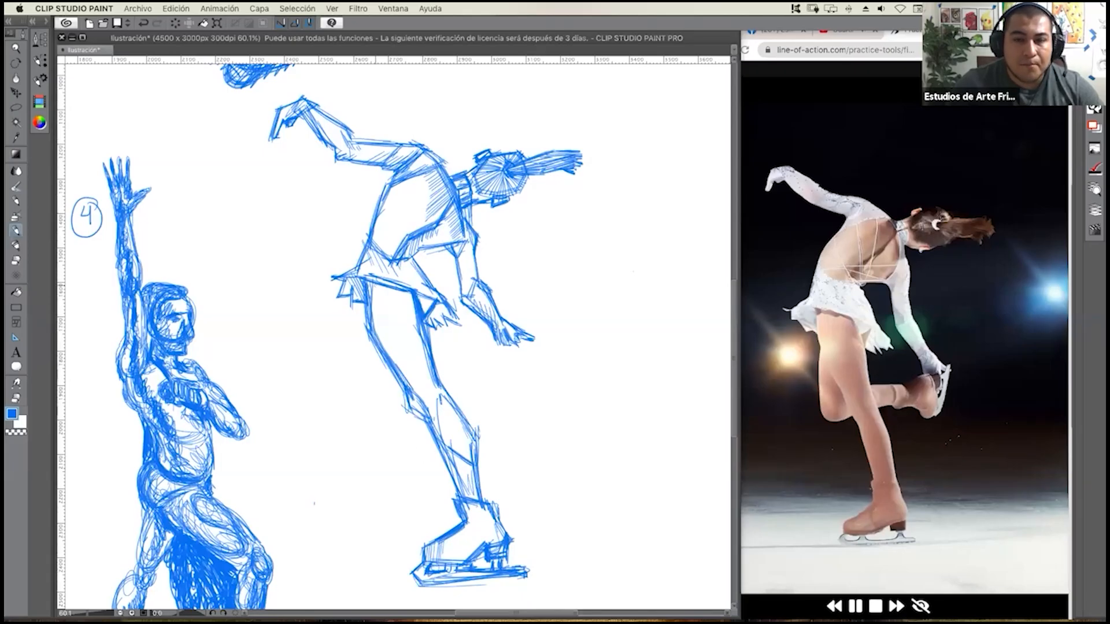
Shade the supporting leg from thigh to ankle and its skate boot with straight hatching strokes.
{"action": "mouse_move", "coordinate": [372, 278]}
{"action": "left_mouse_down"}
{"action": "mouse_move", "coordinate": [379, 306]}
{"action": "mouse_move", "coordinate": [413, 318]}
{"action": "mouse_move", "coordinate": [424, 389]}
{"action": "left_mouse_up"}
{"action": "left_click_drag", "start_coordinate": [411, 343], "coordinate": [440, 420]}
{"action": "mouse_move", "coordinate": [438, 402]}
{"action": "left_mouse_down"}
{"action": "mouse_move", "coordinate": [460, 431]}
{"action": "mouse_move", "coordinate": [459, 448]}
{"action": "mouse_move", "coordinate": [465, 434]}
{"action": "mouse_move", "coordinate": [460, 476]}
{"action": "mouse_move", "coordinate": [471, 483]}
{"action": "mouse_move", "coordinate": [443, 562]}
{"action": "left_mouse_up"}
{"action": "left_click_drag", "start_coordinate": [450, 538], "coordinate": [452, 558]}
{"action": "mouse_move", "coordinate": [458, 535]}
{"action": "left_mouse_down"}
{"action": "mouse_move", "coordinate": [454, 554]}
{"action": "mouse_move", "coordinate": [465, 545]}
{"action": "left_mouse_up"}
{"action": "mouse_move", "coordinate": [476, 501]}
{"action": "left_mouse_down"}
{"action": "mouse_move", "coordinate": [468, 541]}
{"action": "mouse_move", "coordinate": [493, 539]}
{"action": "left_mouse_up"}
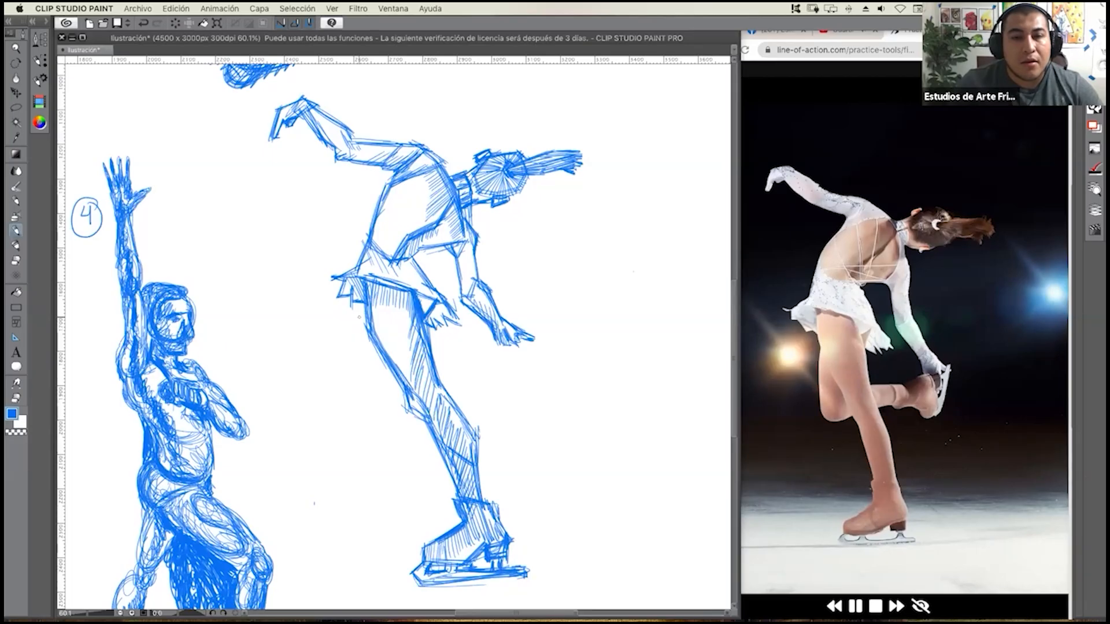
Outline the raised leg's thigh and bent knee behind the supporting leg with straight strokes.
{"action": "mouse_move", "coordinate": [359, 306]}
{"action": "left_mouse_down"}
{"action": "mouse_move", "coordinate": [368, 413]}
{"action": "mouse_move", "coordinate": [368, 404]}
{"action": "left_mouse_up"}
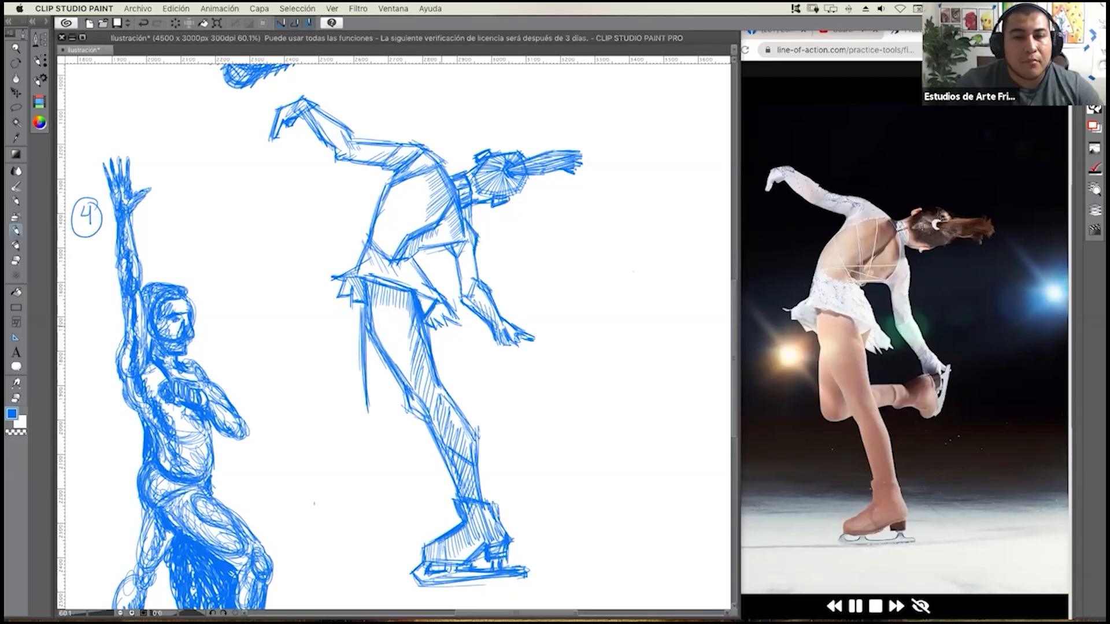
{"action": "left_click_drag", "start_coordinate": [437, 302], "coordinate": [431, 339]}
{"action": "mouse_move", "coordinate": [402, 385]}
{"action": "left_mouse_down"}
{"action": "mouse_move", "coordinate": [394, 413]}
{"action": "mouse_move", "coordinate": [366, 424]}
{"action": "left_mouse_up"}
{"action": "mouse_move", "coordinate": [403, 385]}
{"action": "left_mouse_down"}
{"action": "mouse_move", "coordinate": [395, 420]}
{"action": "mouse_move", "coordinate": [379, 426]}
{"action": "mouse_move", "coordinate": [409, 420]}
{"action": "left_mouse_up"}
{"action": "left_click_drag", "start_coordinate": [381, 428], "coordinate": [419, 418]}
Draw the raised leg's horizontal lower leg and angular skate boot, and hatch them with straight strokes.
{"action": "mouse_move", "coordinate": [399, 426]}
{"action": "left_mouse_down"}
{"action": "mouse_move", "coordinate": [421, 419]}
{"action": "mouse_move", "coordinate": [442, 386]}
{"action": "mouse_move", "coordinate": [490, 374]}
{"action": "mouse_move", "coordinate": [494, 407]}
{"action": "mouse_move", "coordinate": [491, 397]}
{"action": "mouse_move", "coordinate": [513, 396]}
{"action": "left_mouse_up"}
{"action": "mouse_move", "coordinate": [485, 403]}
{"action": "left_mouse_down"}
{"action": "mouse_move", "coordinate": [506, 399]}
{"action": "mouse_move", "coordinate": [511, 366]}
{"action": "mouse_move", "coordinate": [490, 365]}
{"action": "mouse_move", "coordinate": [517, 344]}
{"action": "left_mouse_up"}
{"action": "mouse_move", "coordinate": [499, 351]}
{"action": "left_mouse_down"}
{"action": "mouse_move", "coordinate": [521, 341]}
{"action": "mouse_move", "coordinate": [537, 383]}
{"action": "mouse_move", "coordinate": [506, 346]}
{"action": "left_mouse_up"}
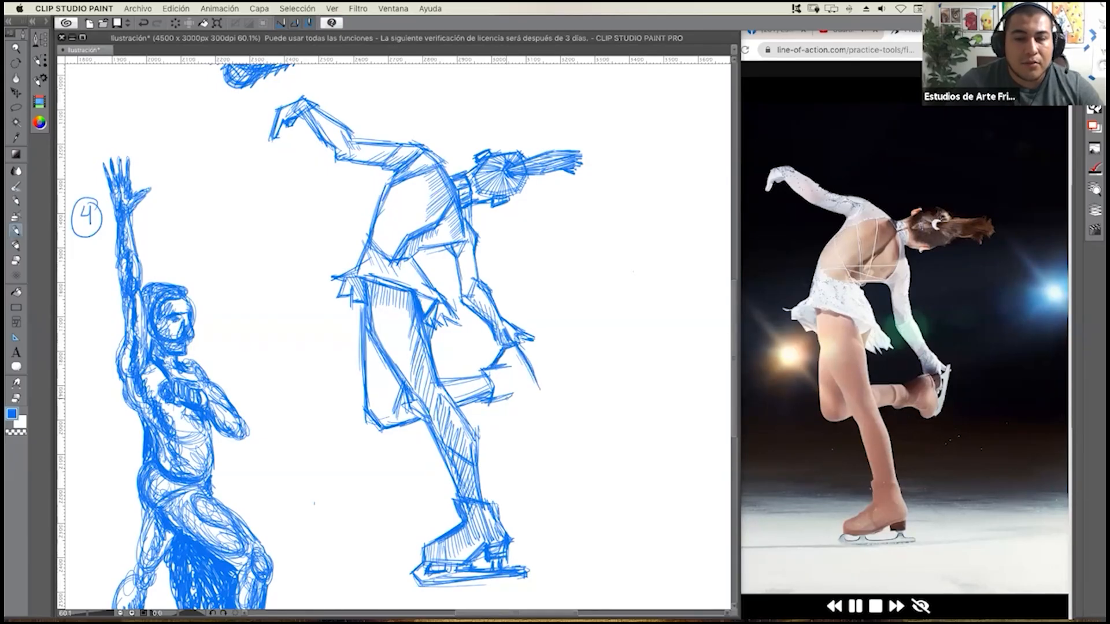
{"action": "mouse_move", "coordinate": [498, 399]}
{"action": "left_mouse_down"}
{"action": "mouse_move", "coordinate": [535, 435]}
{"action": "mouse_move", "coordinate": [537, 387]}
{"action": "mouse_move", "coordinate": [491, 377]}
{"action": "mouse_move", "coordinate": [508, 393]}
{"action": "left_mouse_up"}
{"action": "left_click_drag", "start_coordinate": [439, 387], "coordinate": [482, 371]}
{"action": "mouse_move", "coordinate": [441, 379]}
{"action": "left_mouse_down"}
{"action": "mouse_move", "coordinate": [484, 370]}
{"action": "mouse_move", "coordinate": [451, 393]}
{"action": "mouse_move", "coordinate": [479, 390]}
{"action": "left_mouse_up"}
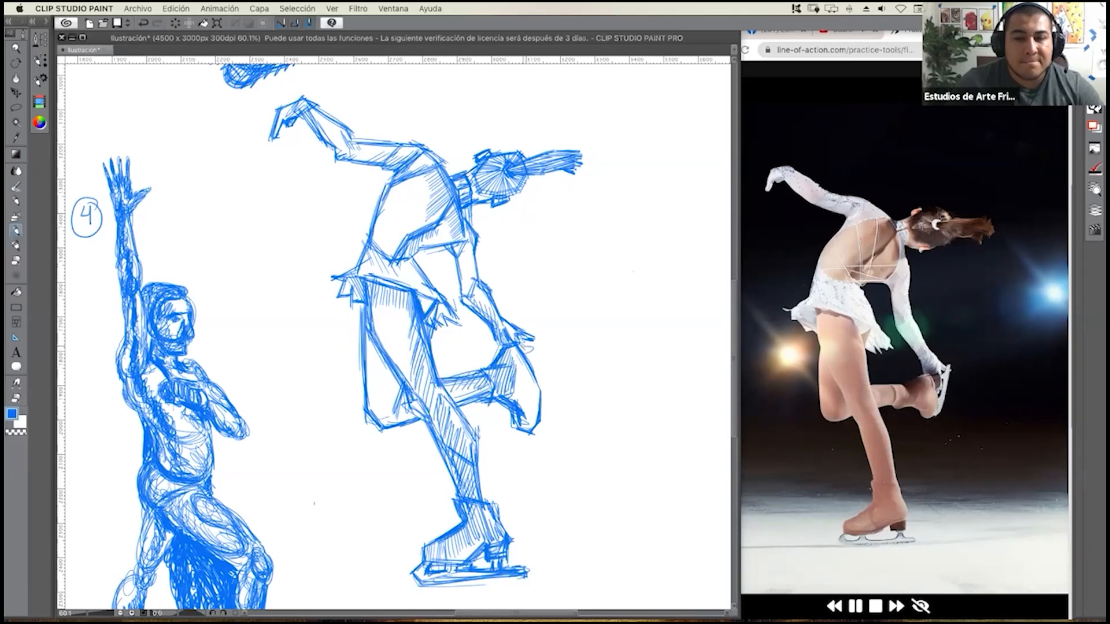
Add the raised skate's vertical blade beside the skater's hand, with short supports joining it to the boot.
{"action": "left_click_drag", "start_coordinate": [543, 328], "coordinate": [546, 424]}
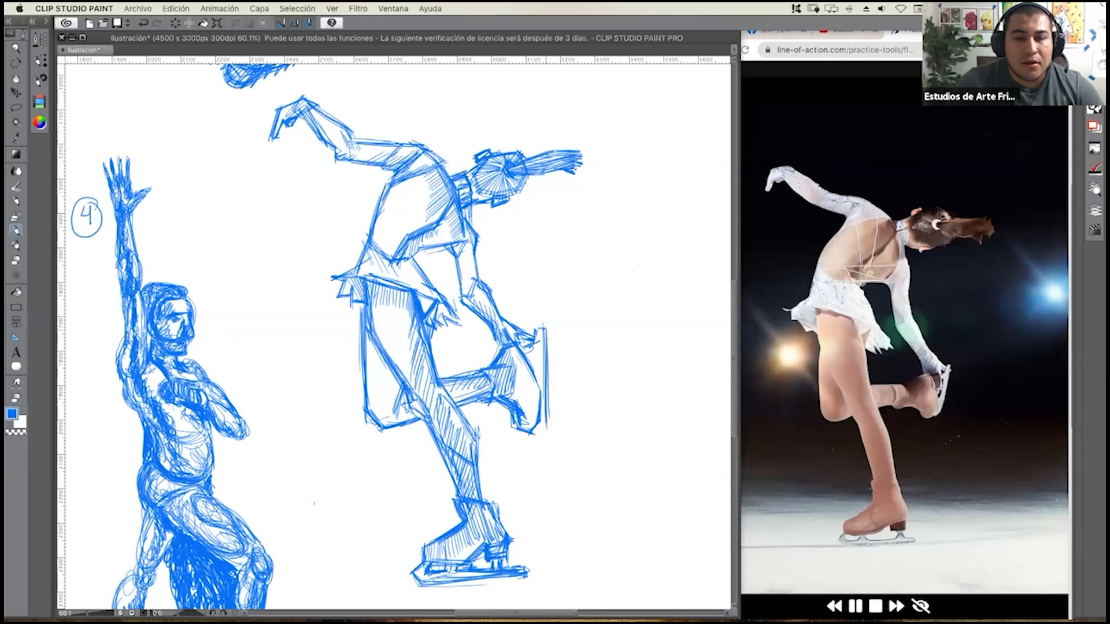
{"action": "left_click_drag", "start_coordinate": [538, 351], "coordinate": [534, 372]}
{"action": "left_click_drag", "start_coordinate": [537, 354], "coordinate": [536, 375]}
{"action": "left_click_drag", "start_coordinate": [529, 359], "coordinate": [542, 426]}
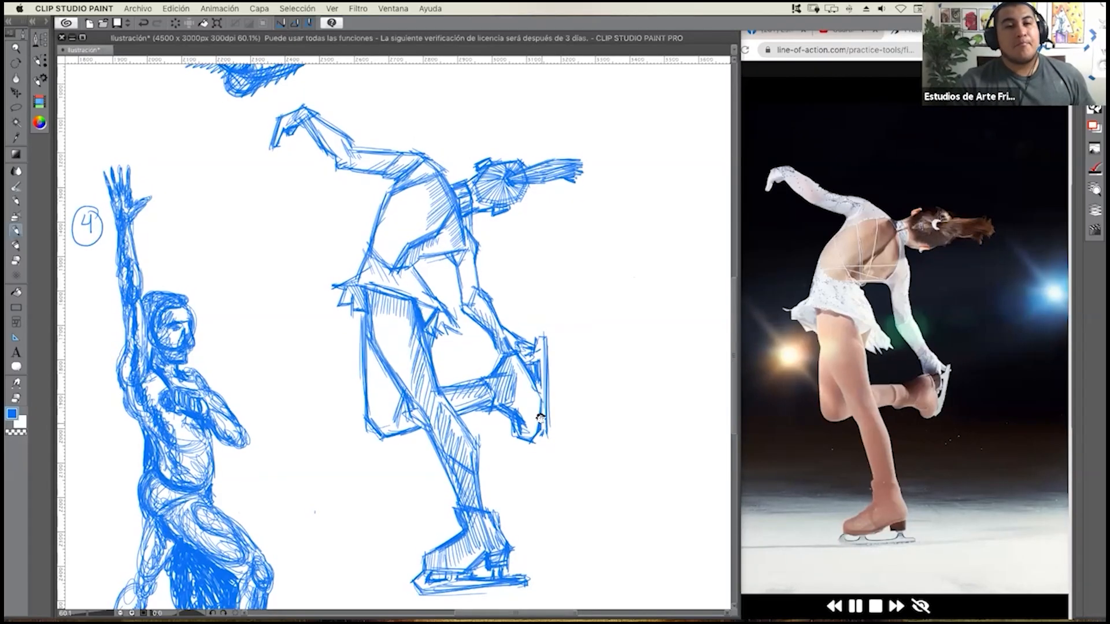
{"action": "scroll", "coordinate": [542, 409], "scroll_direction": "up", "scroll_amount": 4}
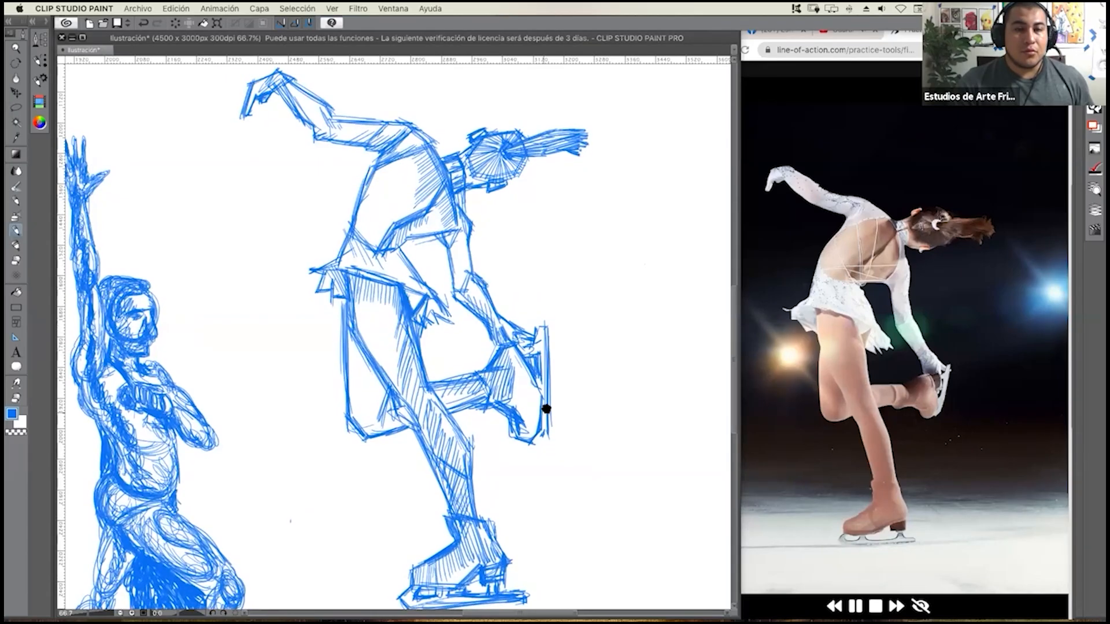
{"action": "scroll", "coordinate": [548, 403], "scroll_direction": "down", "scroll_amount": 5}
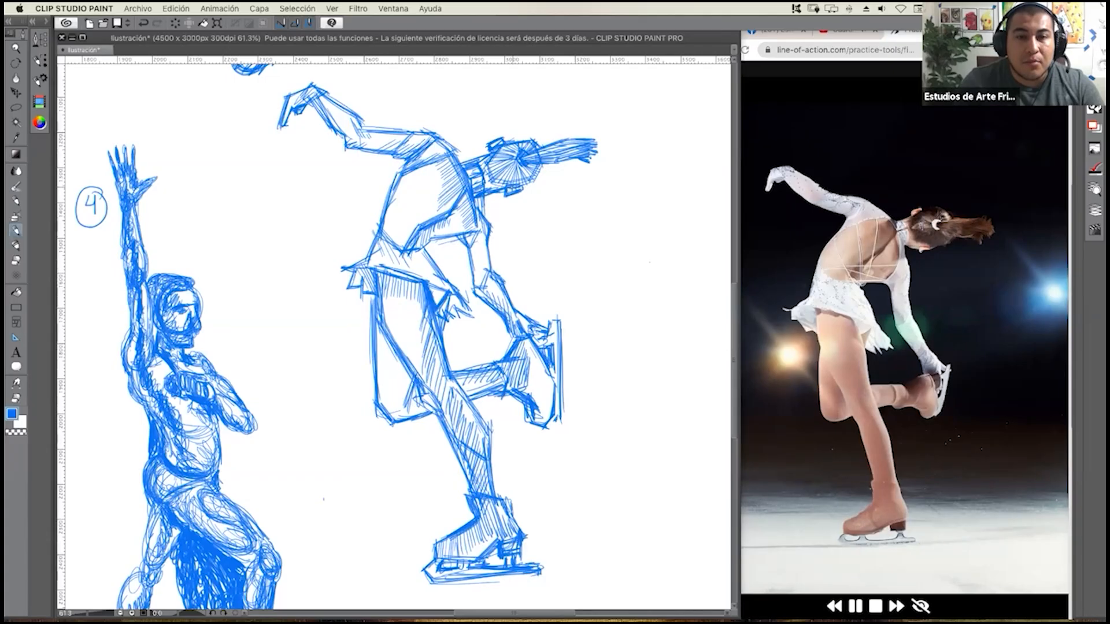
Reinforce the head's outline with short angular strokes and darken the ponytail, hair and neck with straight lines.
{"action": "left_click_drag", "start_coordinate": [504, 197], "coordinate": [522, 194]}
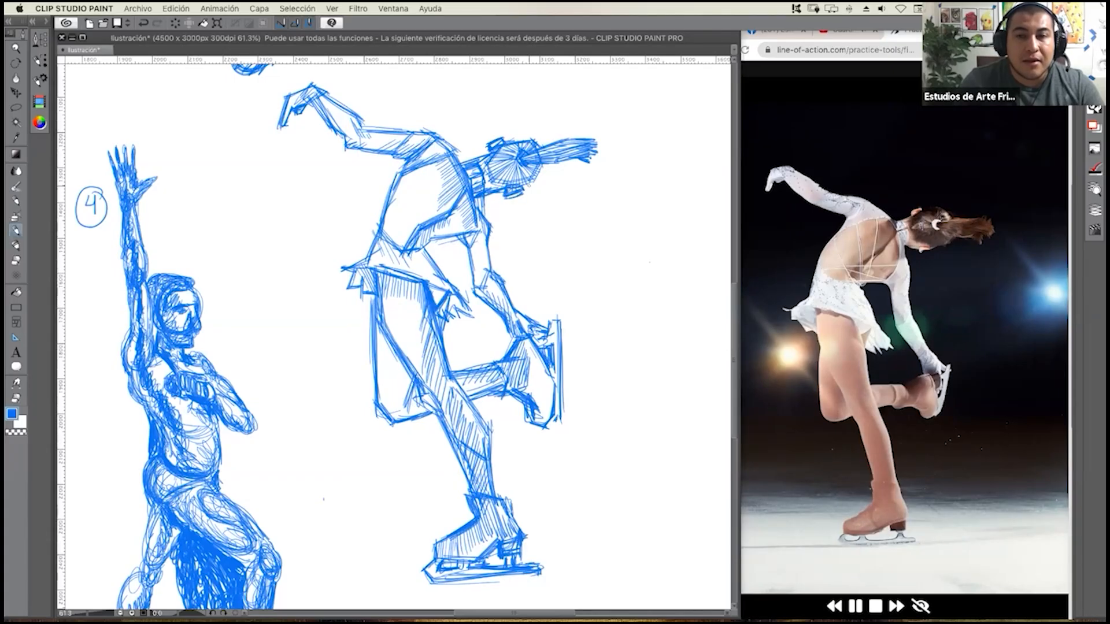
{"action": "mouse_move", "coordinate": [527, 186]}
{"action": "left_mouse_down"}
{"action": "mouse_move", "coordinate": [547, 165]}
{"action": "mouse_move", "coordinate": [533, 135]}
{"action": "left_mouse_up"}
{"action": "left_click_drag", "start_coordinate": [533, 138], "coordinate": [517, 137]}
{"action": "left_click_drag", "start_coordinate": [526, 138], "coordinate": [509, 142]}
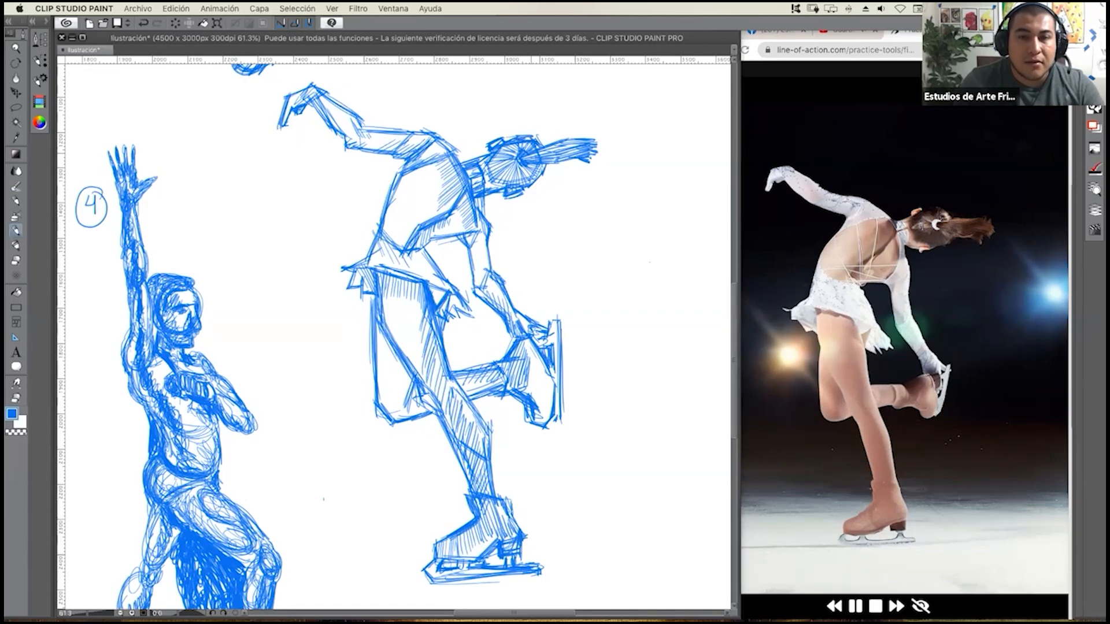
{"action": "mouse_move", "coordinate": [568, 138]}
{"action": "left_mouse_down"}
{"action": "mouse_move", "coordinate": [596, 134]}
{"action": "mouse_move", "coordinate": [590, 149]}
{"action": "mouse_move", "coordinate": [569, 148]}
{"action": "left_mouse_up"}
{"action": "mouse_move", "coordinate": [540, 166]}
{"action": "left_mouse_down"}
{"action": "mouse_move", "coordinate": [601, 158]}
{"action": "mouse_move", "coordinate": [526, 190]}
{"action": "mouse_move", "coordinate": [485, 185]}
{"action": "mouse_move", "coordinate": [498, 175]}
{"action": "left_mouse_up"}
{"action": "left_click_drag", "start_coordinate": [509, 161], "coordinate": [484, 176]}
{"action": "mouse_move", "coordinate": [502, 159]}
{"action": "left_mouse_down"}
{"action": "mouse_move", "coordinate": [482, 168]}
{"action": "mouse_move", "coordinate": [488, 161]}
{"action": "left_mouse_up"}
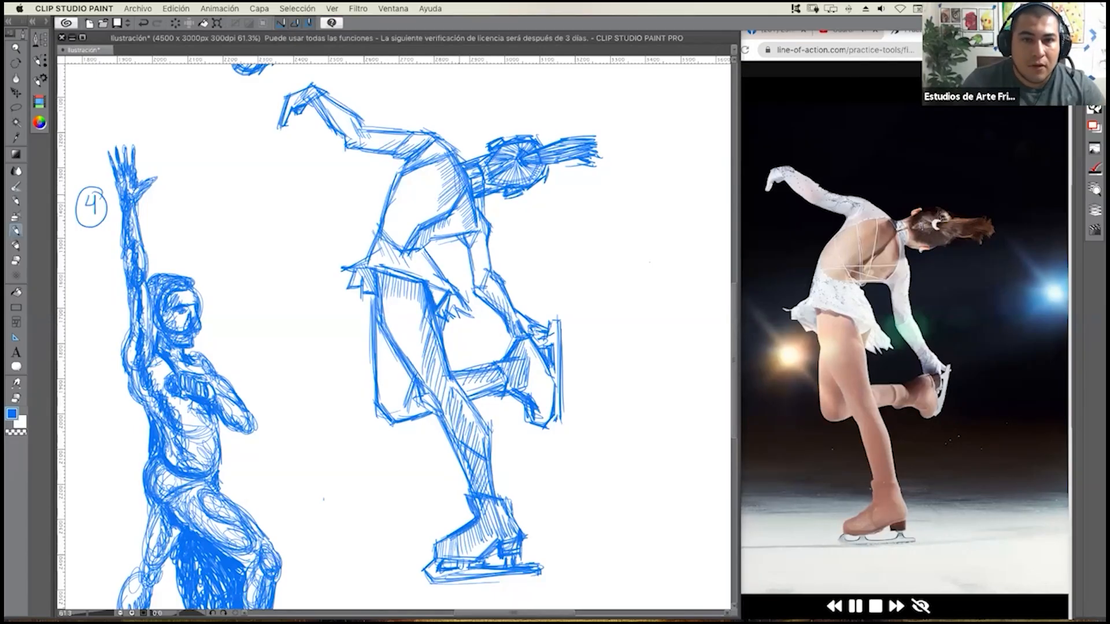
Shade the skater's upper back with near-vertical hatching and draw a long strap line down it.
{"action": "left_click_drag", "start_coordinate": [459, 176], "coordinate": [444, 214]}
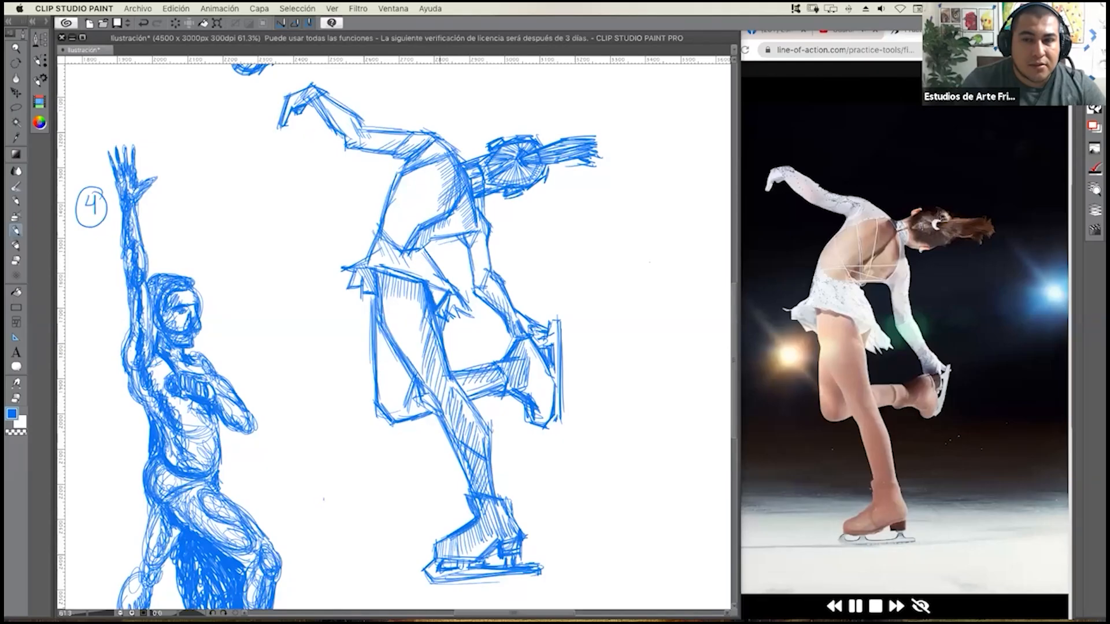
{"action": "left_click_drag", "start_coordinate": [442, 168], "coordinate": [439, 205]}
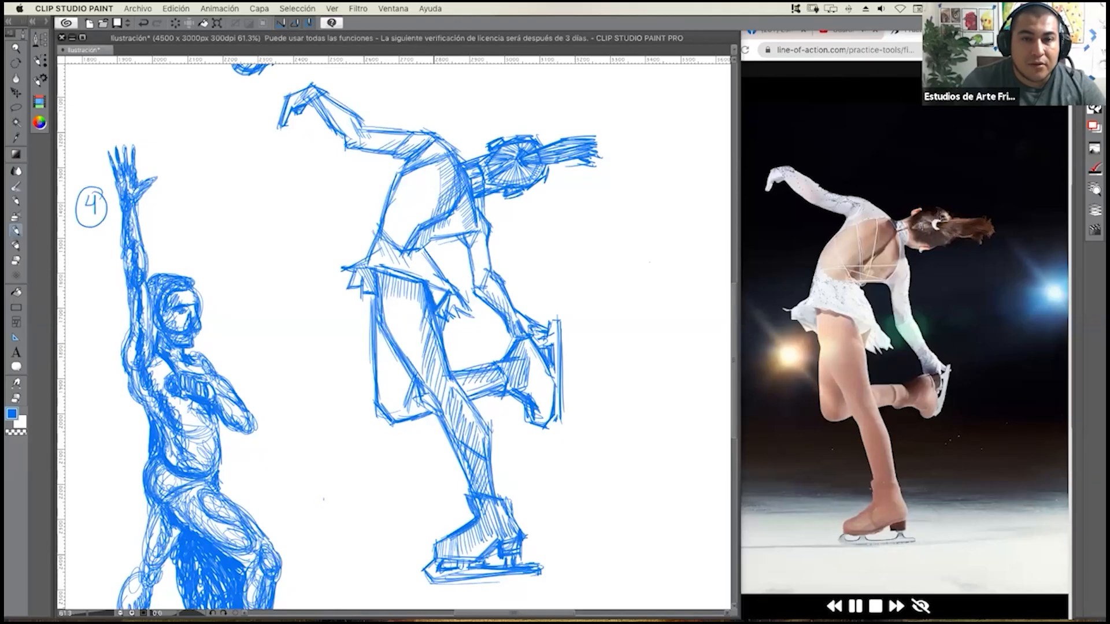
{"action": "left_click_drag", "start_coordinate": [443, 158], "coordinate": [440, 200]}
{"action": "left_click_drag", "start_coordinate": [443, 160], "coordinate": [436, 240]}
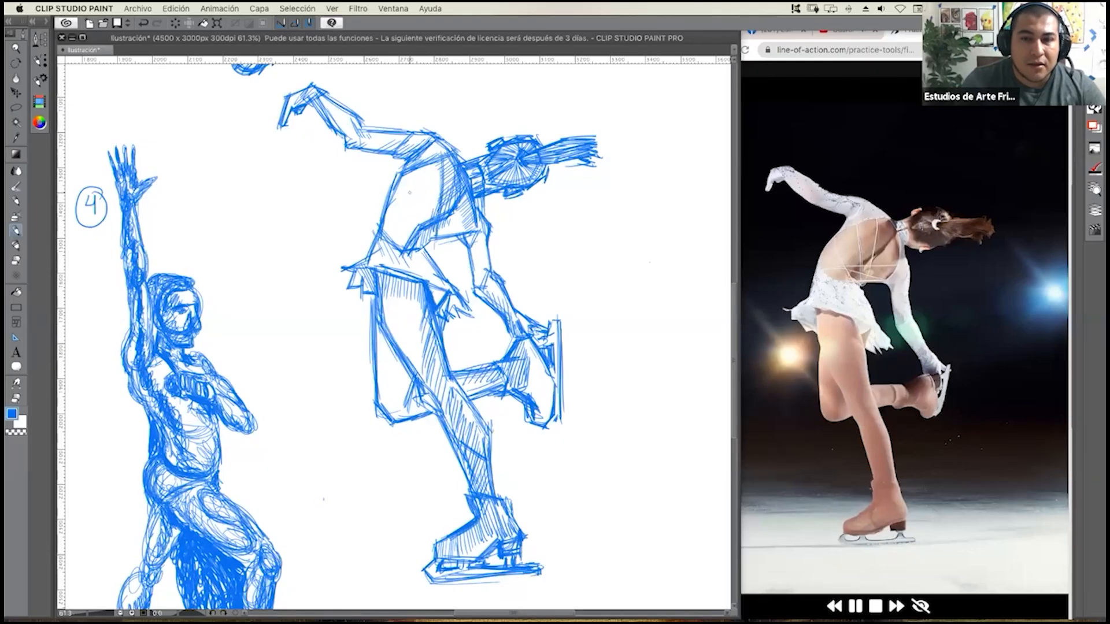
{"action": "mouse_move", "coordinate": [425, 173]}
{"action": "left_mouse_down"}
{"action": "mouse_move", "coordinate": [416, 226]}
{"action": "mouse_move", "coordinate": [426, 248]}
{"action": "left_mouse_up"}
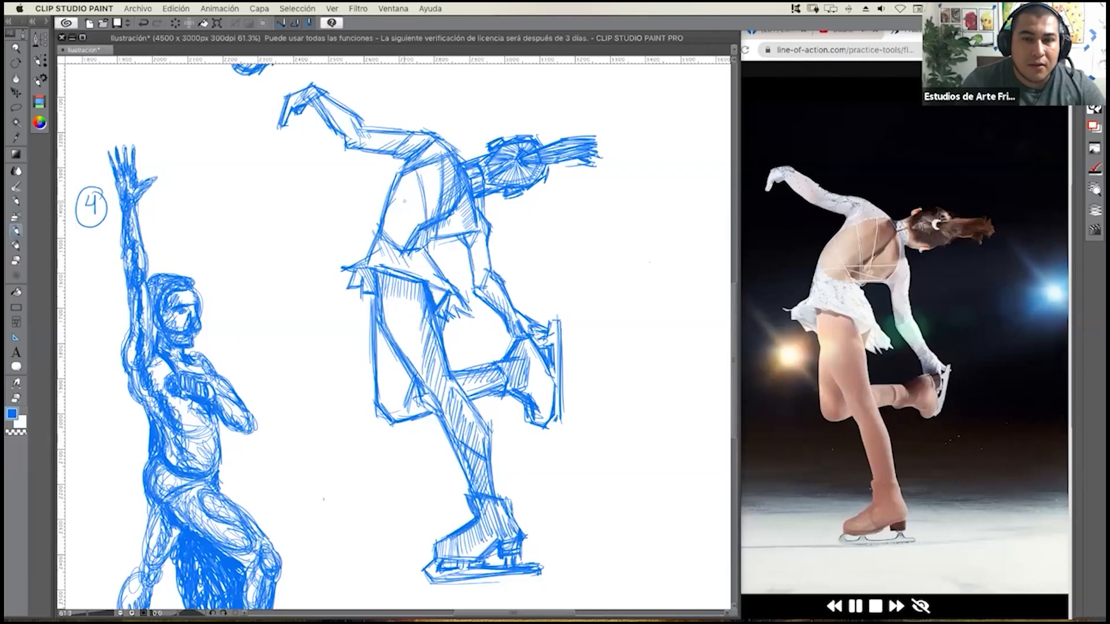
Draw the dress straps crossing the skater's back with straight lines and add jagged frills to the skirt's rear edge.
{"action": "left_click_drag", "start_coordinate": [388, 209], "coordinate": [410, 237]}
{"action": "mouse_move", "coordinate": [389, 208]}
{"action": "left_mouse_down"}
{"action": "mouse_move", "coordinate": [415, 241]}
{"action": "mouse_move", "coordinate": [417, 224]}
{"action": "mouse_move", "coordinate": [473, 213]}
{"action": "left_mouse_up"}
{"action": "mouse_move", "coordinate": [384, 233]}
{"action": "left_mouse_down"}
{"action": "mouse_move", "coordinate": [429, 220]}
{"action": "mouse_move", "coordinate": [421, 226]}
{"action": "left_mouse_up"}
{"action": "left_click_drag", "start_coordinate": [431, 234], "coordinate": [469, 226]}
{"action": "left_click_drag", "start_coordinate": [388, 237], "coordinate": [459, 231]}
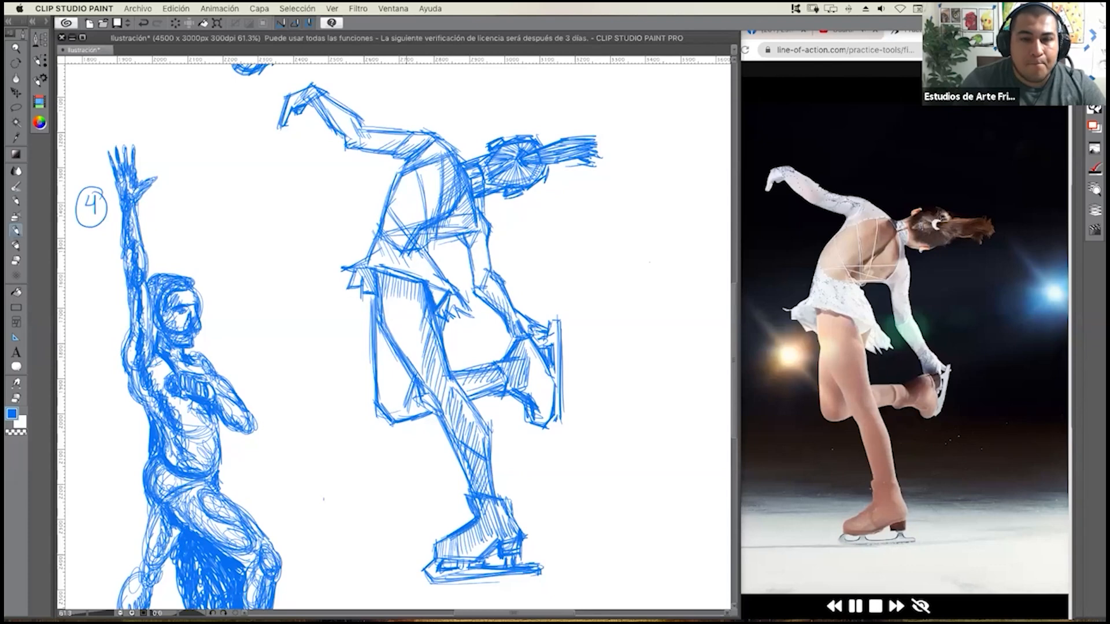
{"action": "mouse_move", "coordinate": [364, 257]}
{"action": "left_mouse_down"}
{"action": "mouse_move", "coordinate": [332, 275]}
{"action": "mouse_move", "coordinate": [341, 293]}
{"action": "left_mouse_up"}
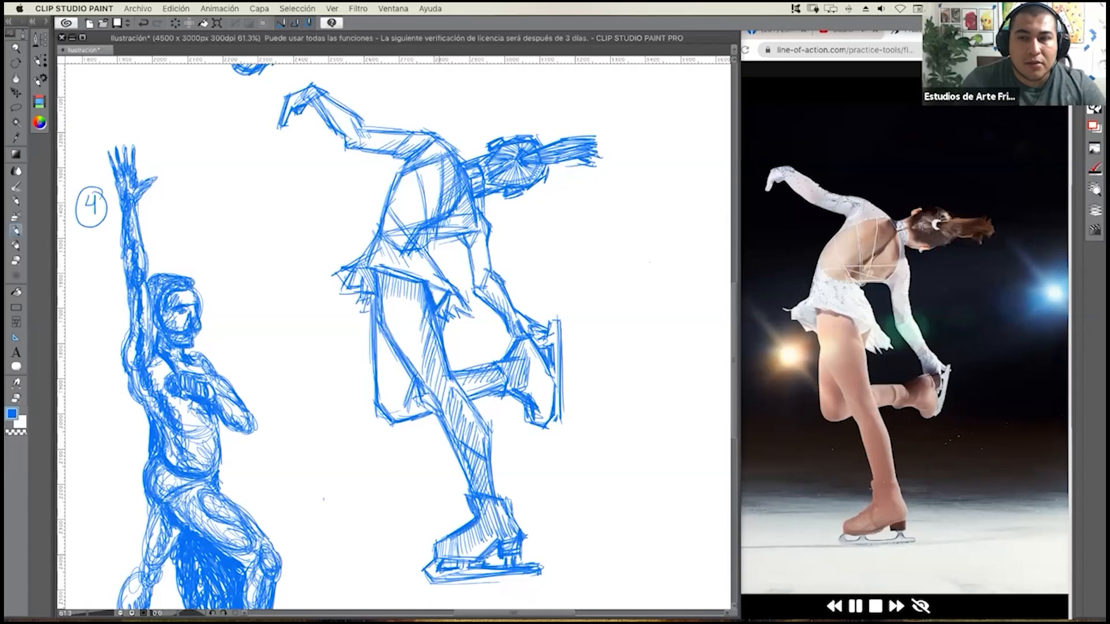
Widen the drawing window across the screen so the canvas covers the reference photo area.
{"action": "left_click", "coordinate": [857, 258]}
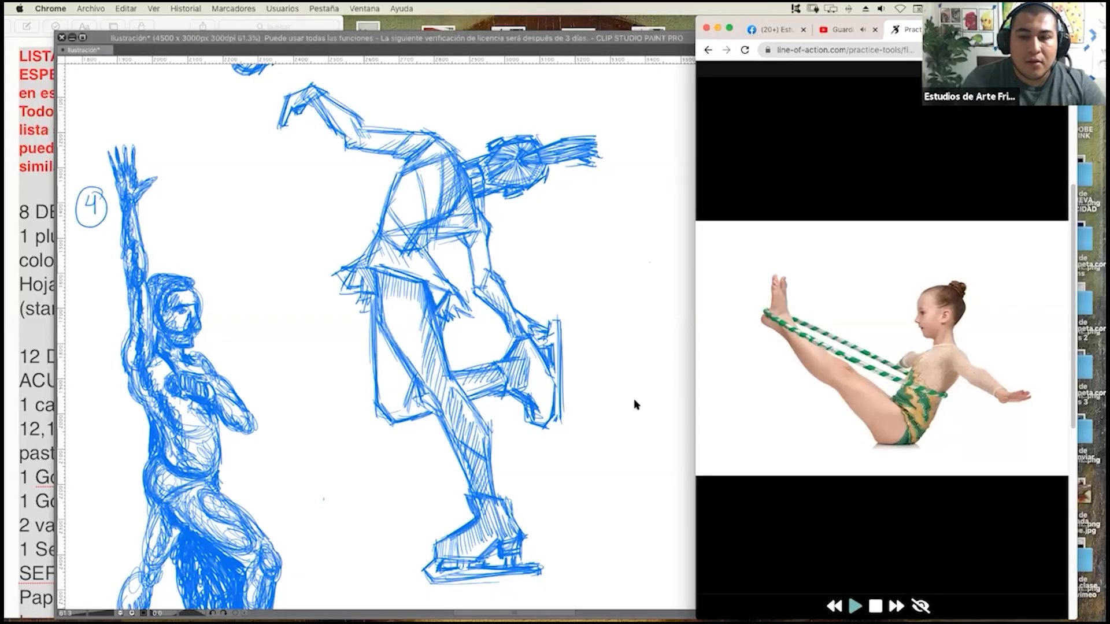
{"action": "left_click", "coordinate": [636, 401]}
{"action": "left_click_drag", "start_coordinate": [741, 293], "coordinate": [1067, 281]}
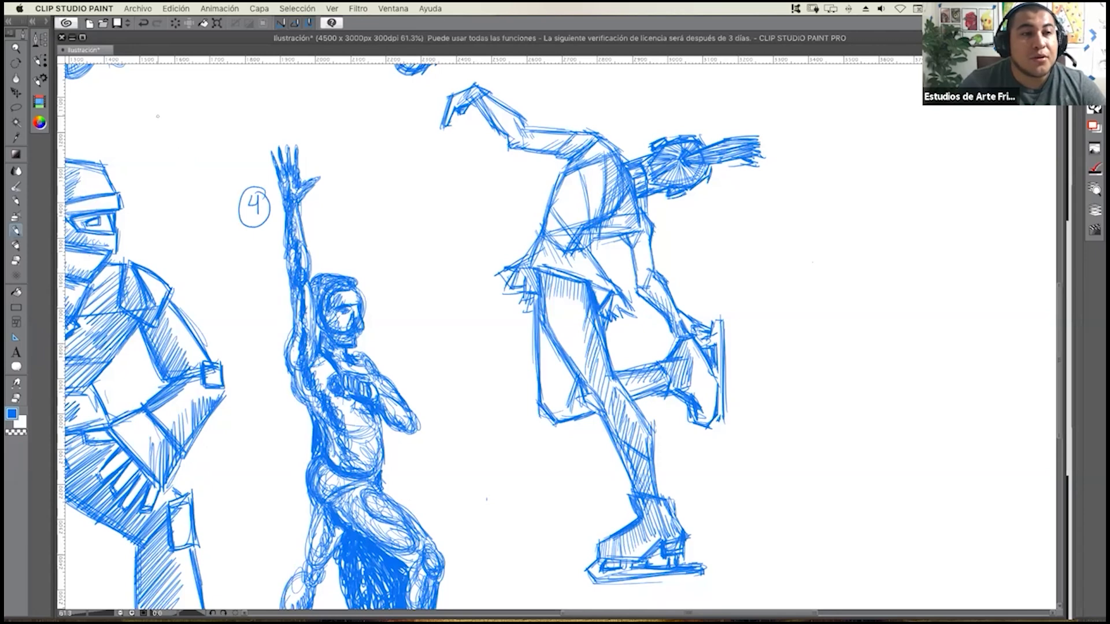
Switch to Chrome, search Google Images for "futurismo arte" and preview the first painting, from Wikipedia.
{"action": "mouse_move", "coordinate": [5, 3]}
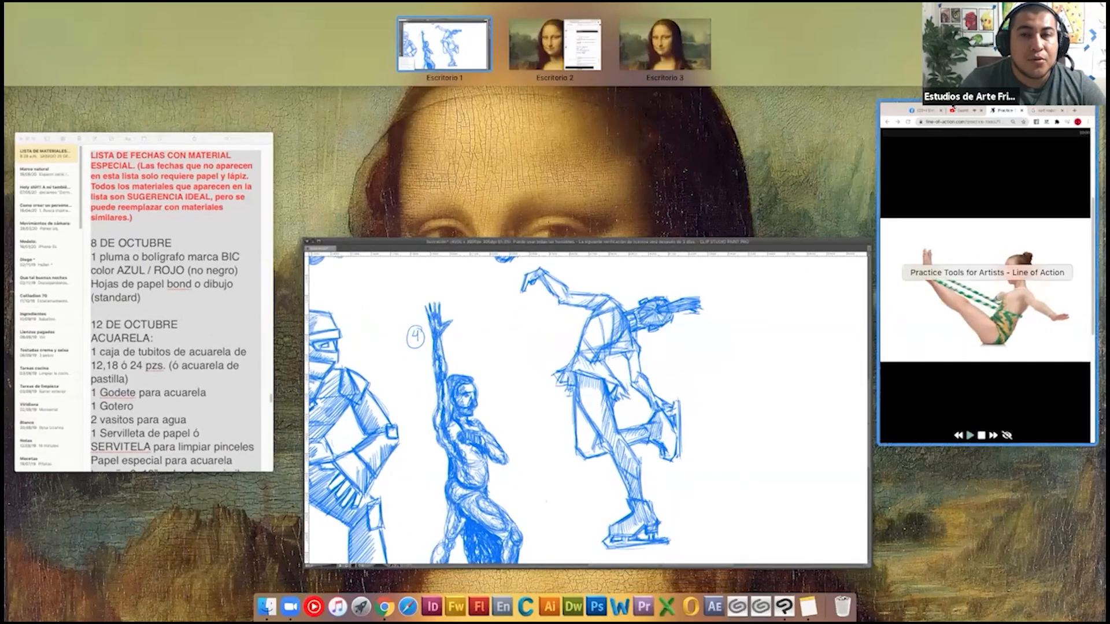
{"action": "left_click", "coordinate": [986, 289]}
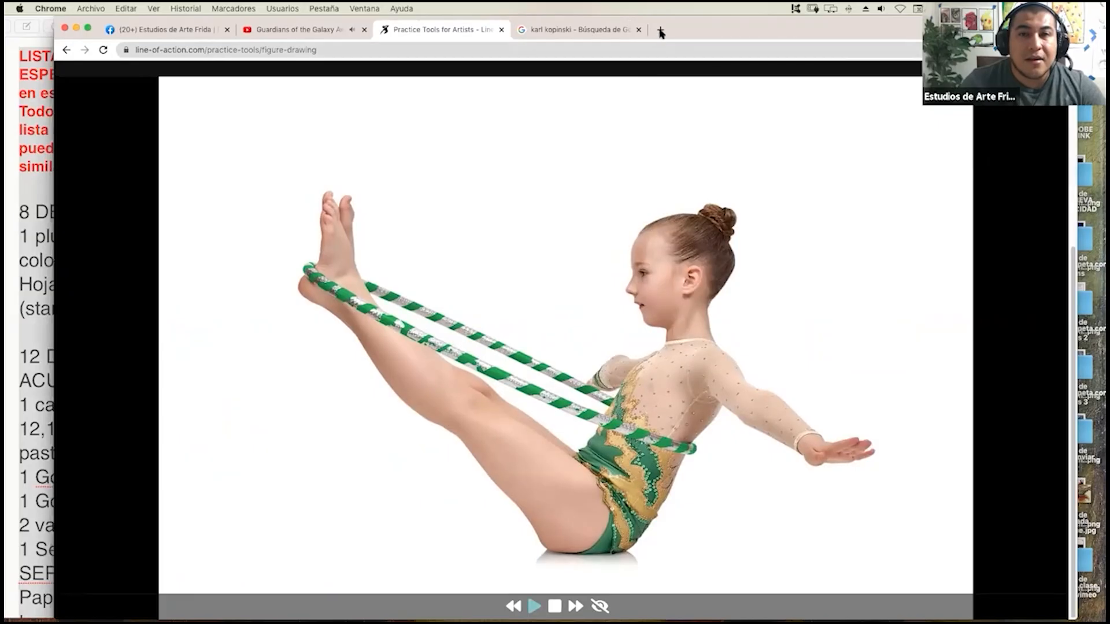
{"action": "left_click", "coordinate": [661, 29]}
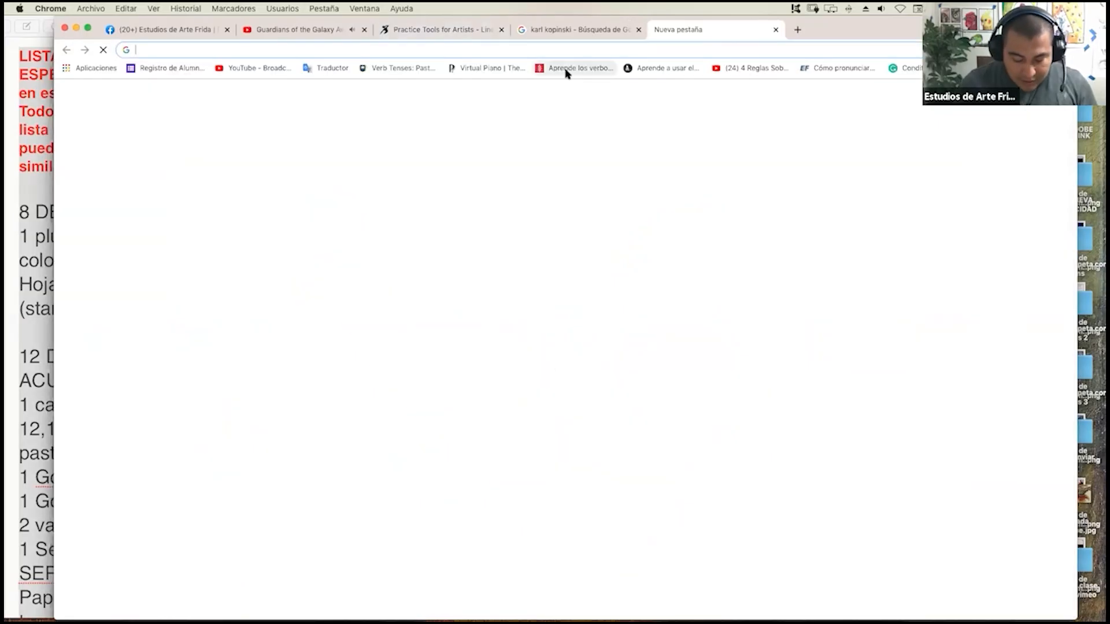
{"action": "type", "text": "futurismo"}
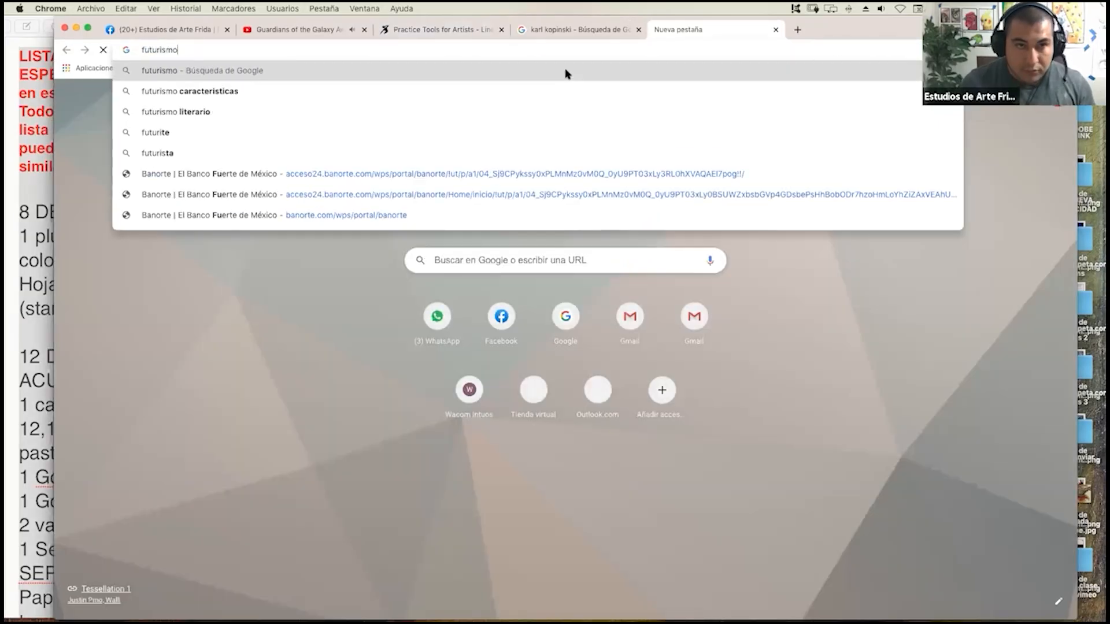
{"action": "key", "text": "Down"}
{"action": "key", "text": "Down"}
{"action": "key", "text": "Down"}
{"action": "key", "text": "Down"}
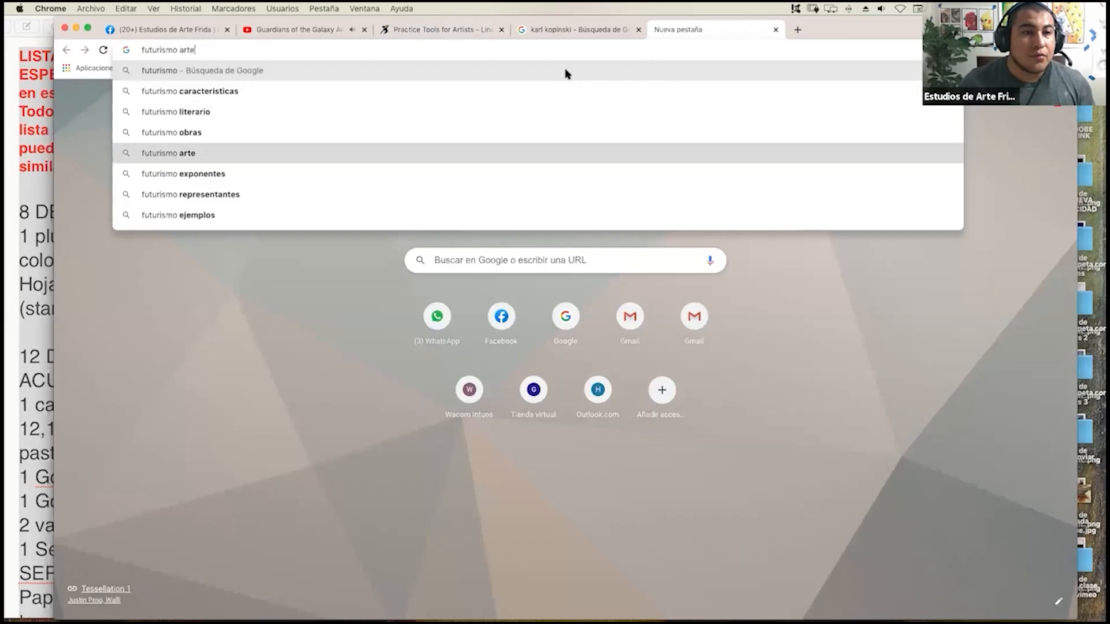
{"action": "key", "text": "Return"}
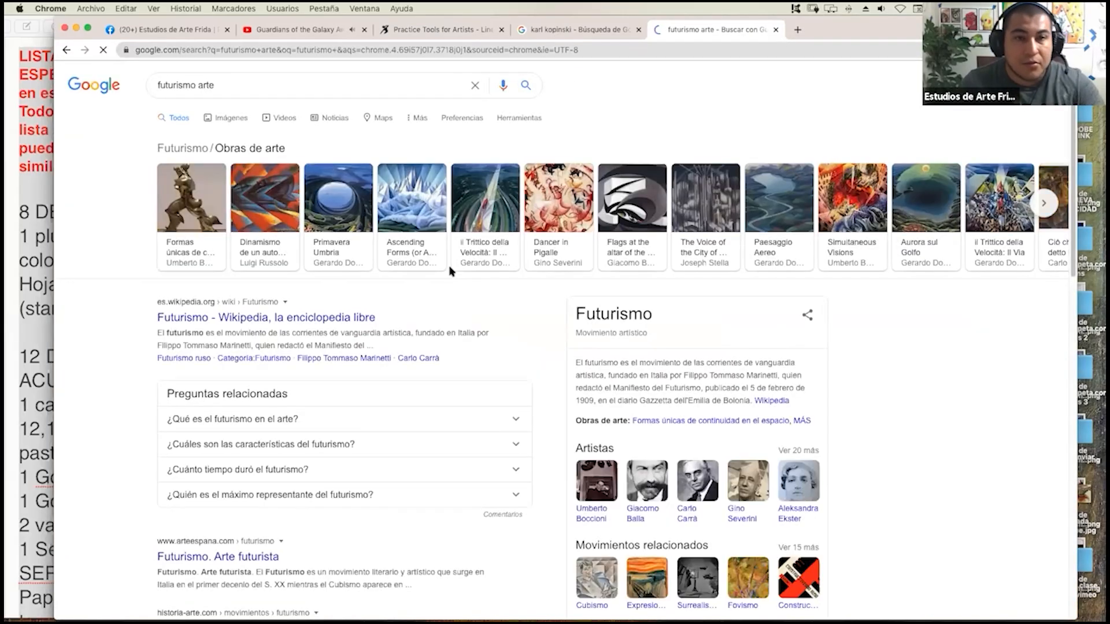
{"action": "left_click", "coordinate": [233, 119]}
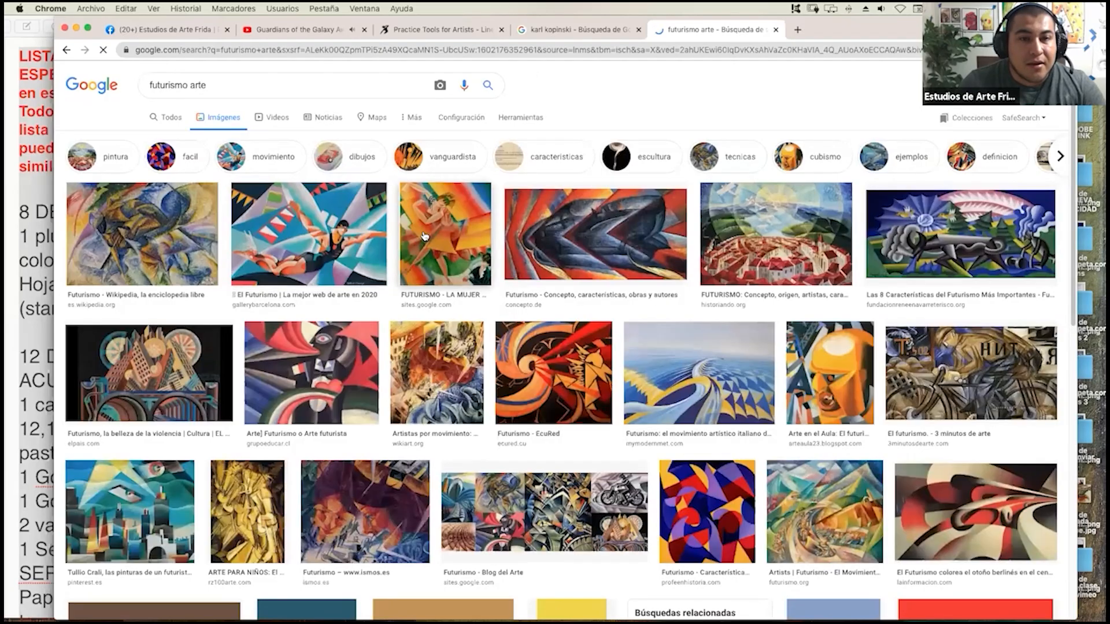
{"action": "left_click", "coordinate": [188, 252]}
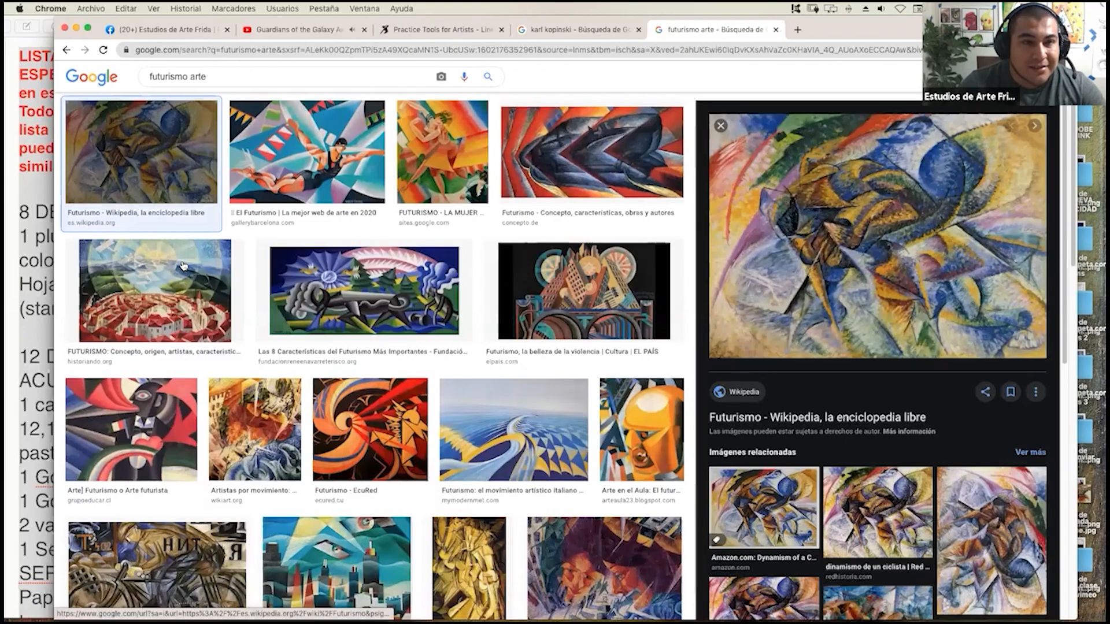
{"action": "left_click_drag", "start_coordinate": [344, 196], "coordinate": [342, 177]}
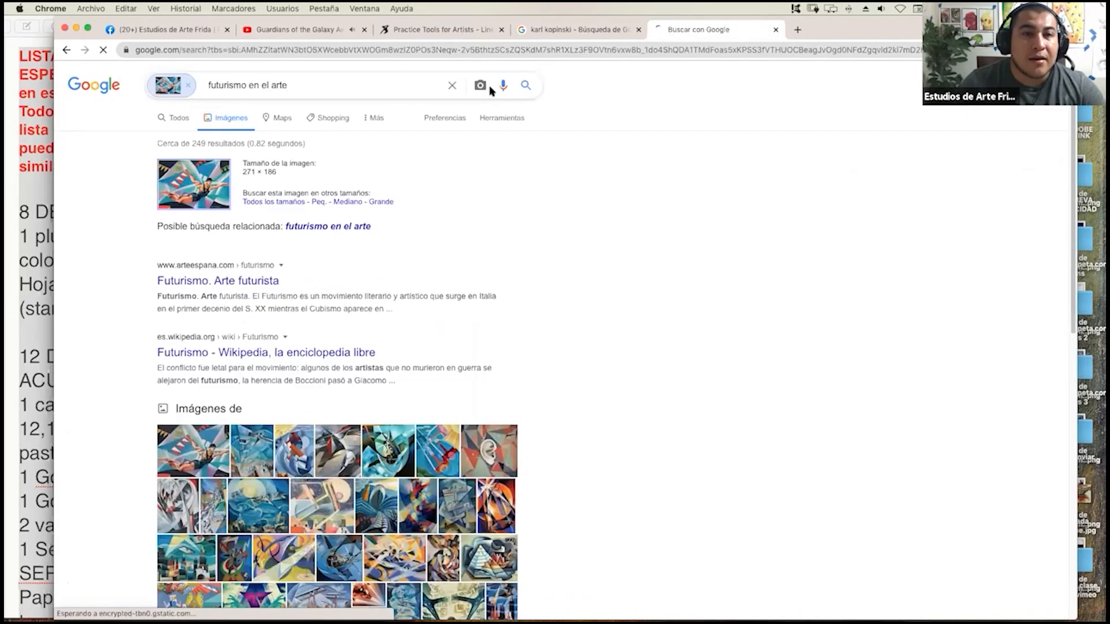
{"action": "left_click", "coordinate": [489, 89]}
{"action": "left_click", "coordinate": [68, 52]}
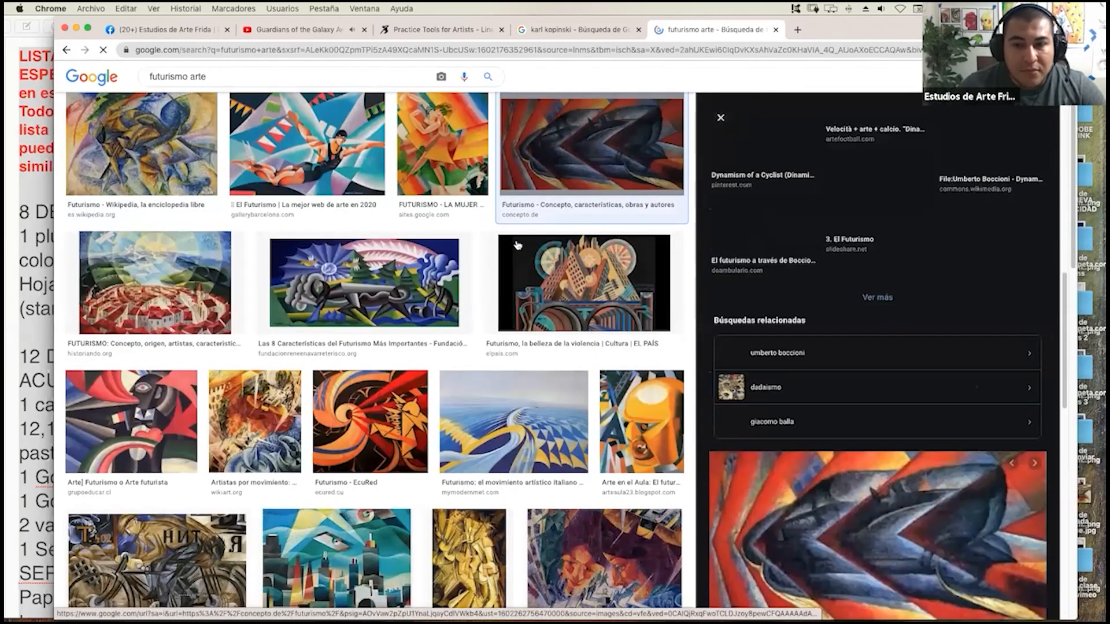
Preview futurist paintings in the image results, including the EcuRed spiral, Grupo Educar figure, Tullio Crali cityscape and ismos.es faces.
{"action": "left_click", "coordinate": [430, 315]}
{"action": "left_click", "coordinate": [372, 439]}
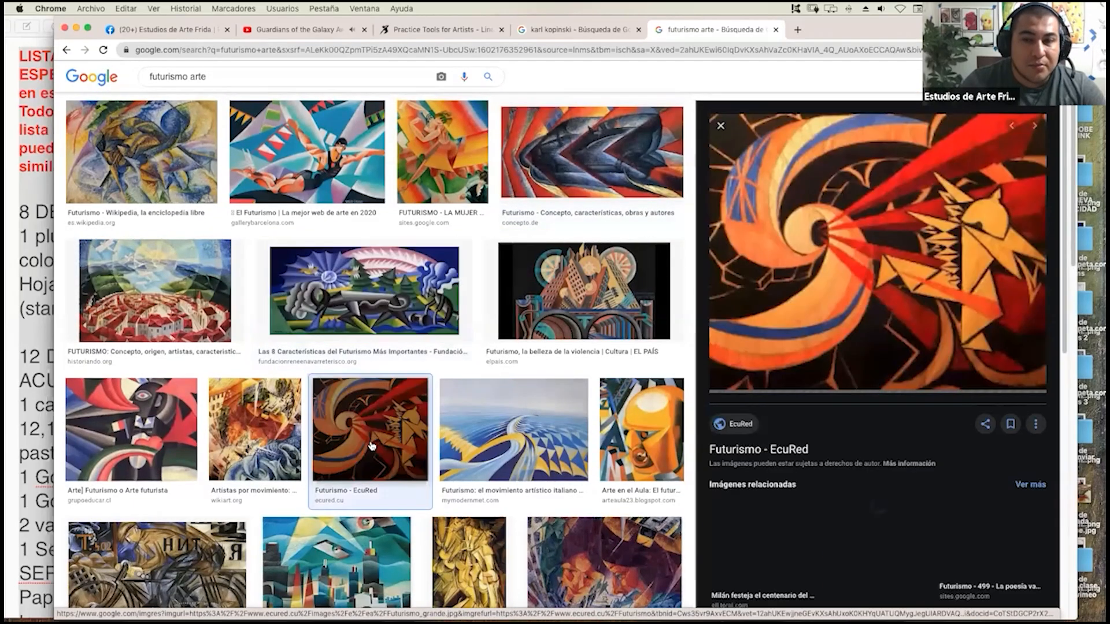
{"action": "scroll", "coordinate": [346, 347], "scroll_direction": "down", "scroll_amount": 3}
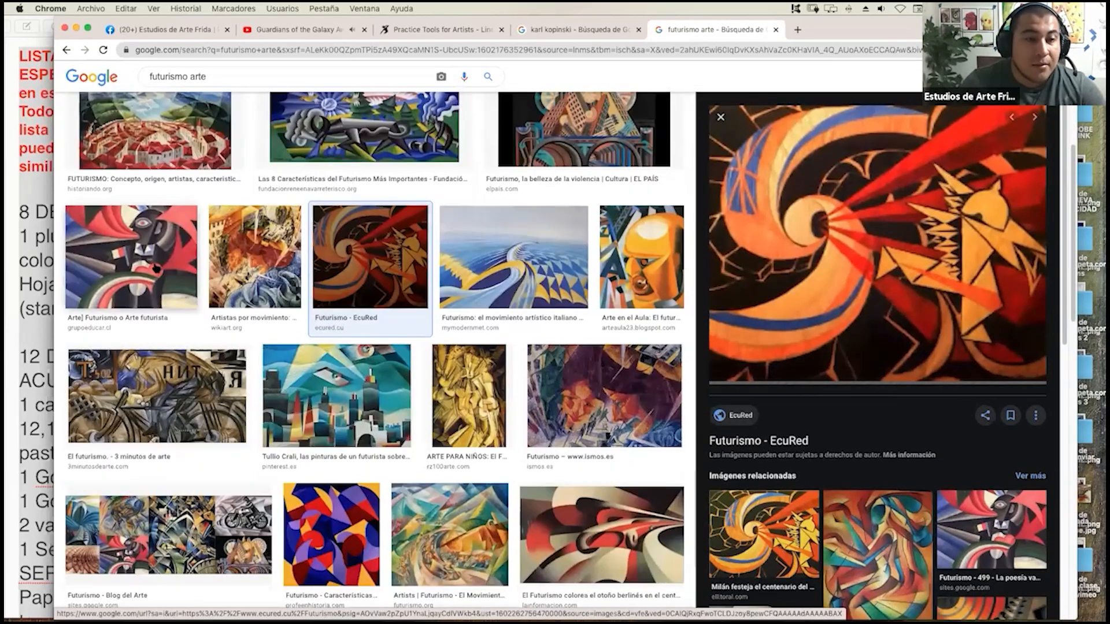
{"action": "left_click", "coordinate": [131, 258]}
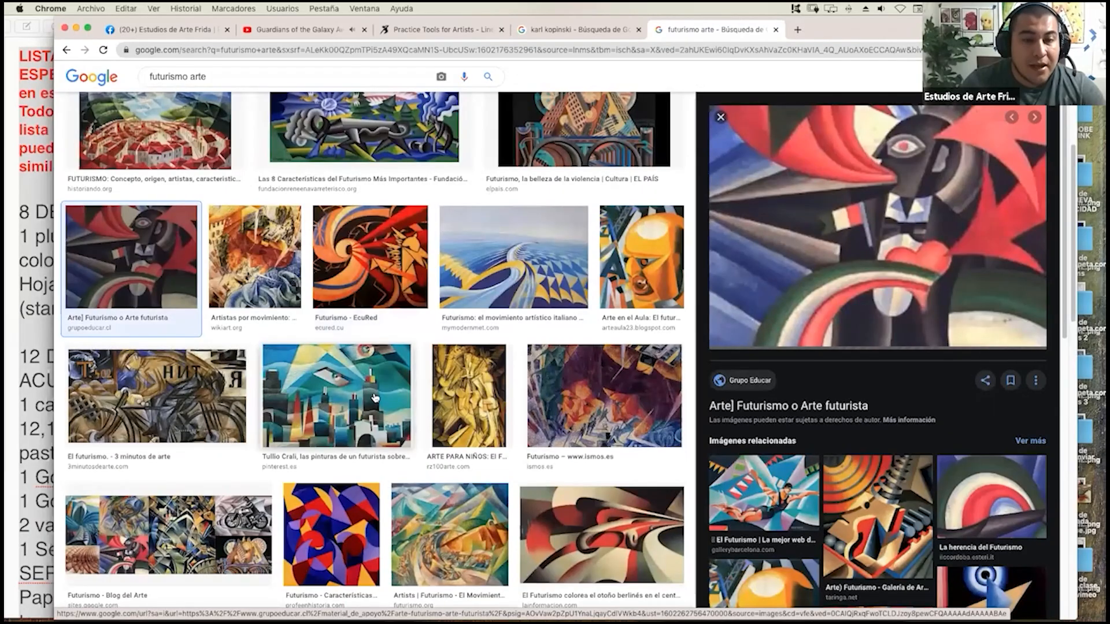
{"action": "left_click", "coordinate": [375, 398]}
{"action": "left_click", "coordinate": [584, 391]}
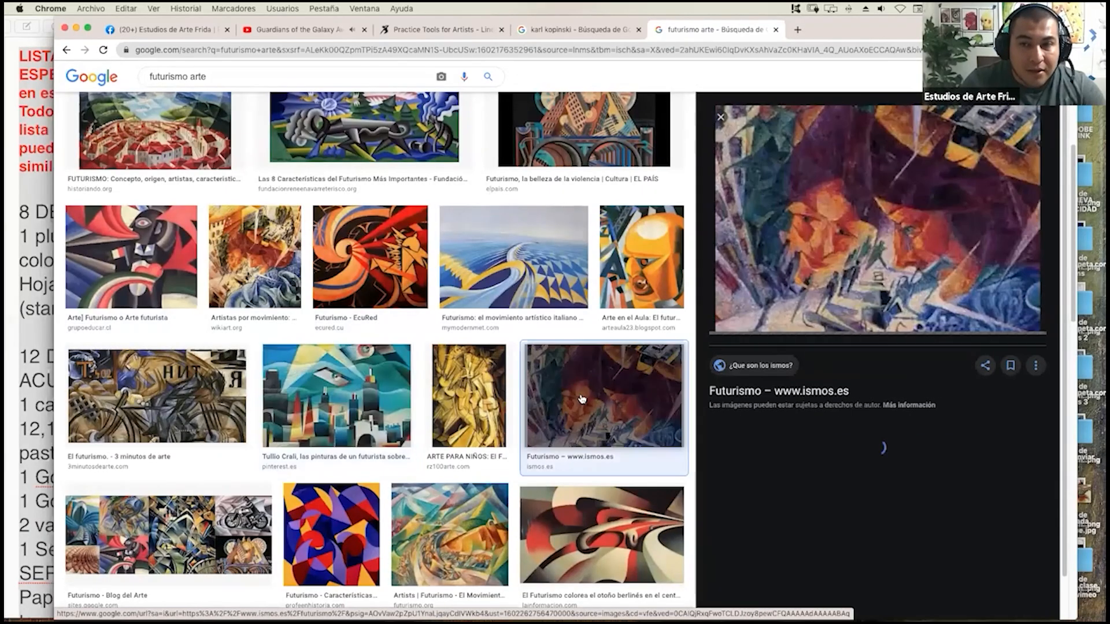
Preview the La Información, "Artists | Futurismo" and ProfeenHistoria abstract futurist paintings.
{"action": "scroll", "coordinate": [584, 358], "scroll_direction": "down", "scroll_amount": 2}
{"action": "scroll", "coordinate": [584, 349], "scroll_direction": "down", "scroll_amount": 1}
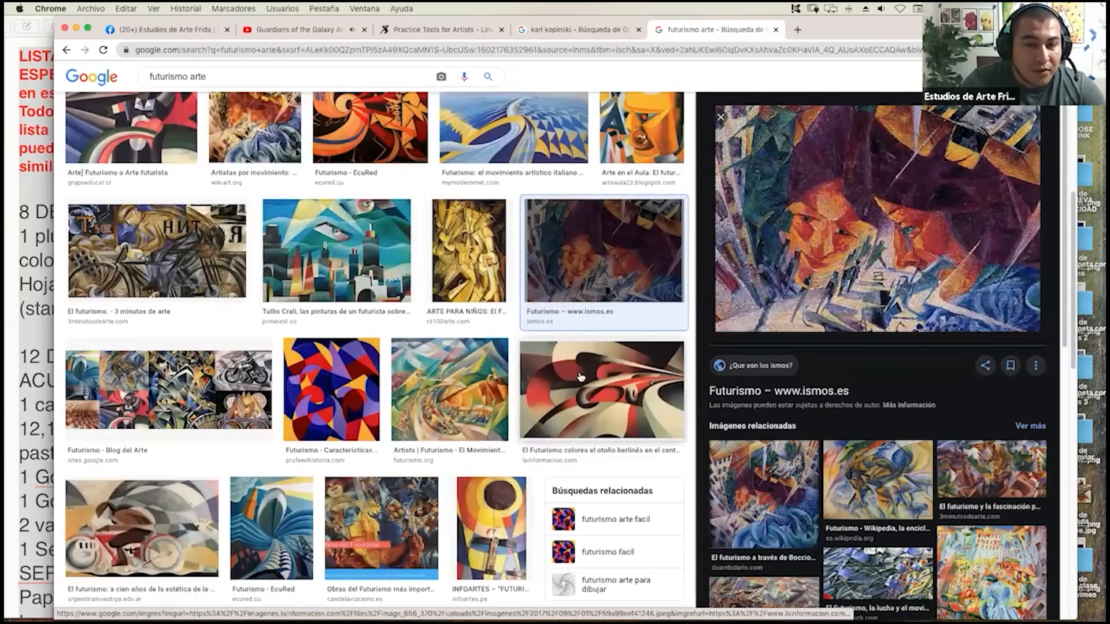
{"action": "left_click", "coordinate": [584, 349]}
{"action": "left_click", "coordinate": [449, 393]}
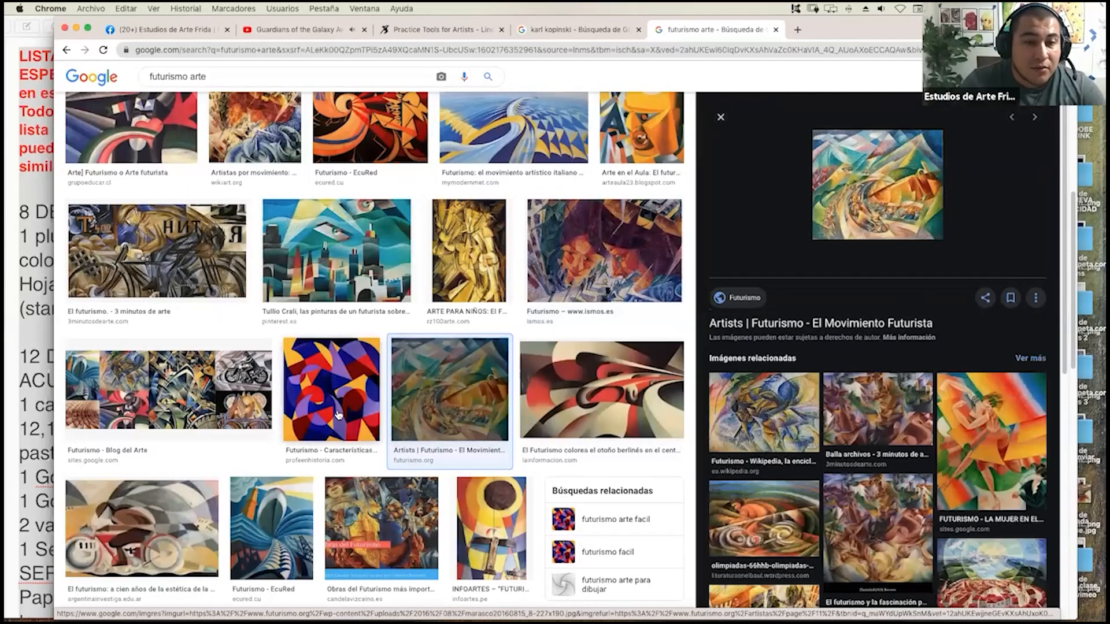
{"action": "left_click", "coordinate": [337, 418]}
{"action": "scroll", "coordinate": [337, 419], "scroll_direction": "down", "scroll_amount": 1}
{"action": "scroll", "coordinate": [207, 397], "scroll_direction": "down", "scroll_amount": 4}
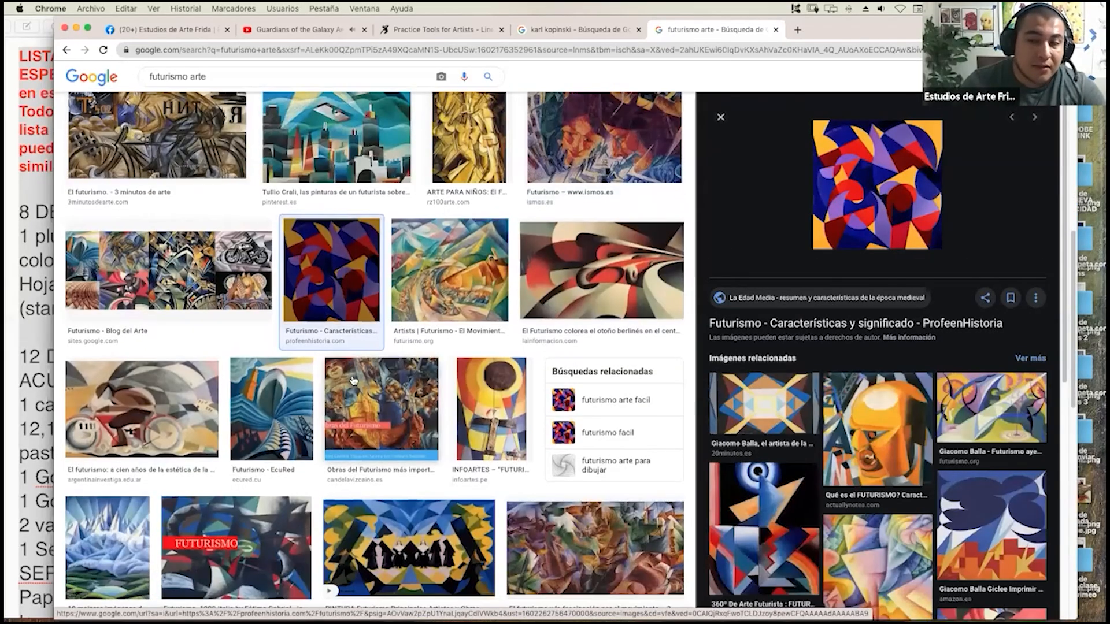
Preview the Argentina Investiga motorcyclist painting and the Pinterest painting of faceted blue mountains.
{"action": "left_click", "coordinate": [206, 399]}
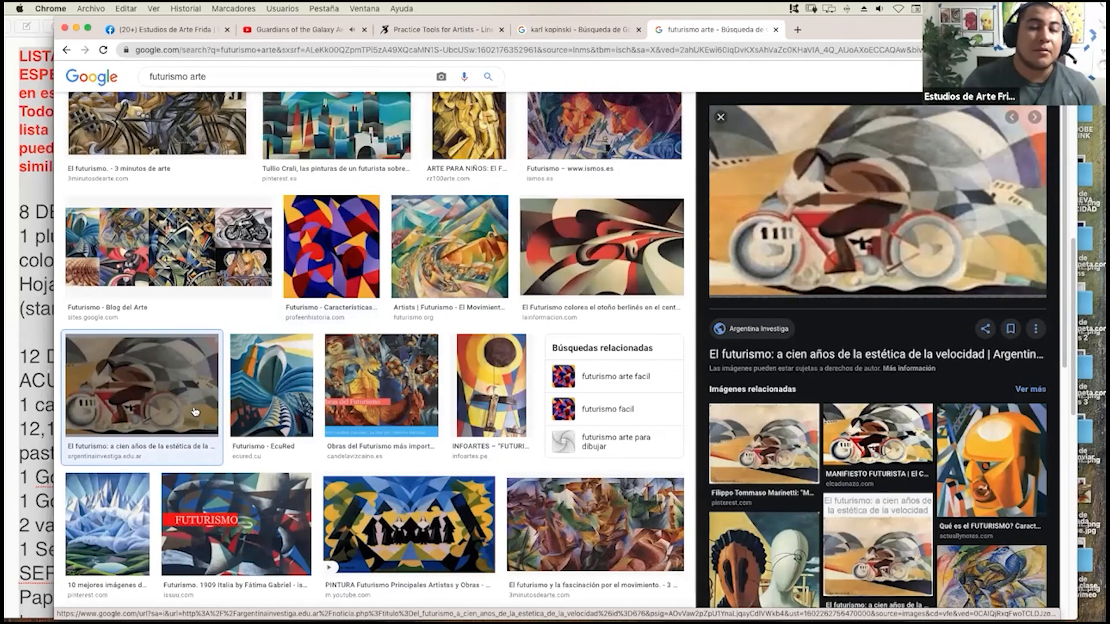
{"action": "scroll", "coordinate": [439, 250], "scroll_direction": "down", "scroll_amount": 3}
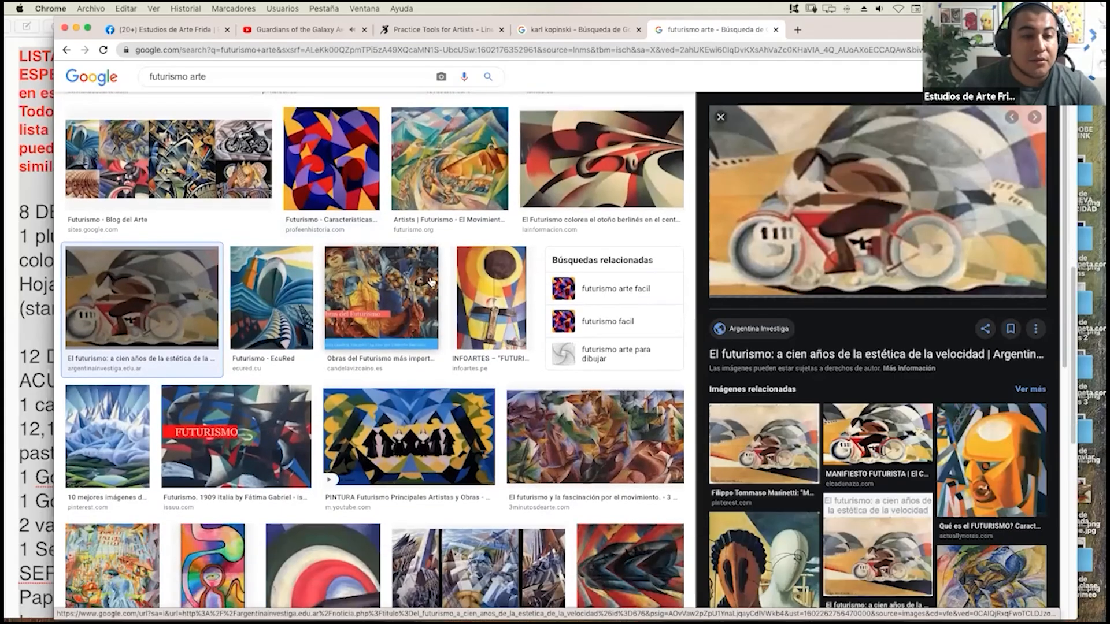
{"action": "scroll", "coordinate": [439, 250], "scroll_direction": "down", "scroll_amount": 2}
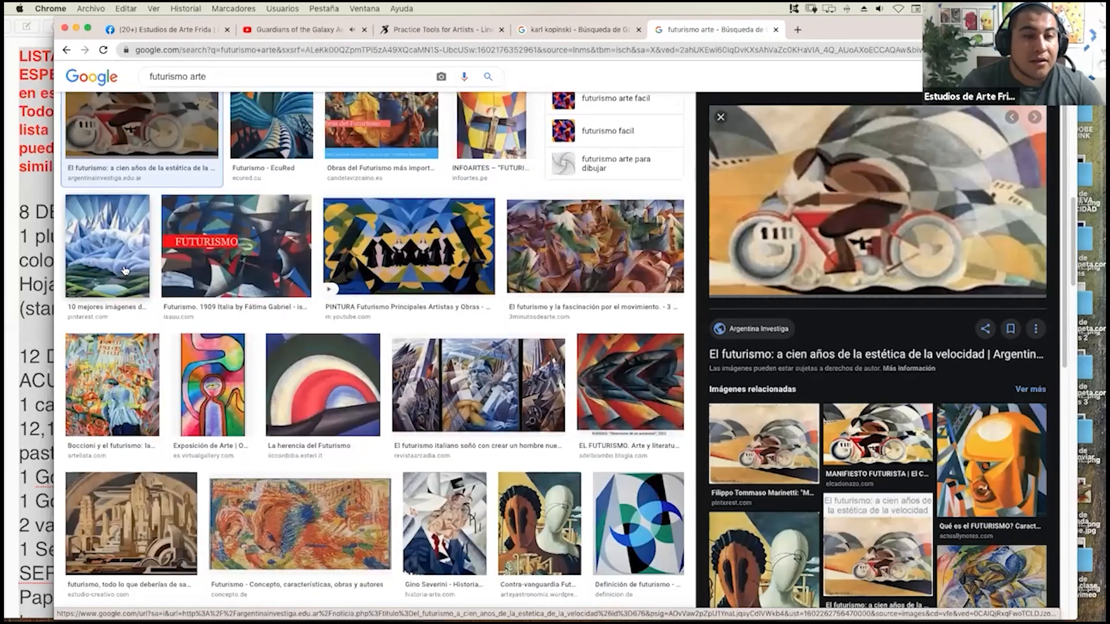
{"action": "left_click", "coordinate": [114, 292]}
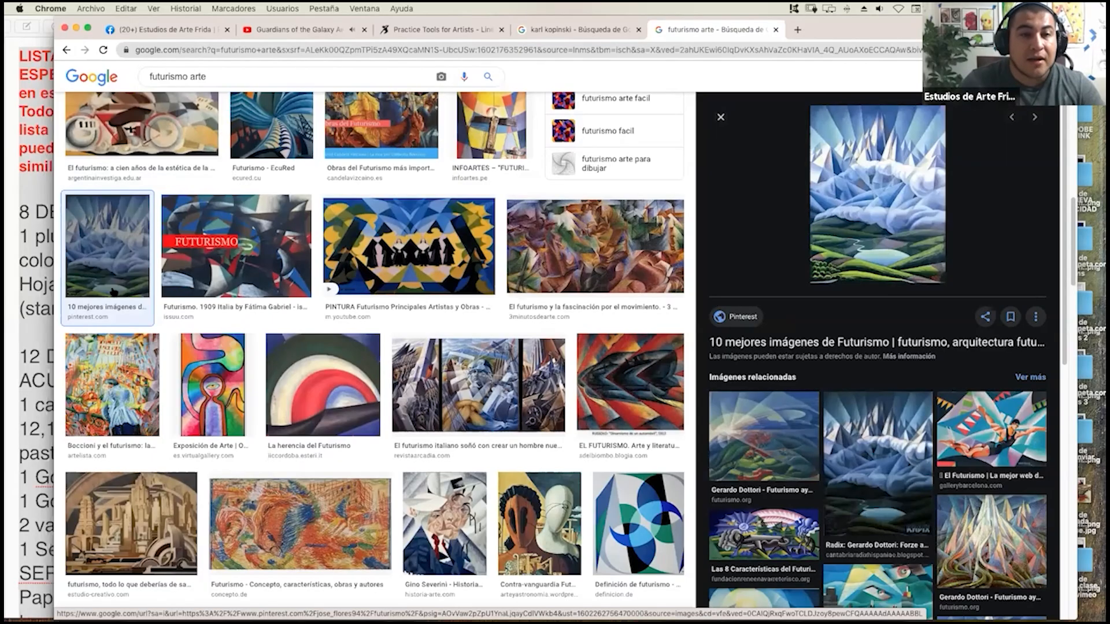
{"action": "scroll", "coordinate": [550, 254], "scroll_direction": "down", "scroll_amount": 1}
{"action": "scroll", "coordinate": [552, 245], "scroll_direction": "down", "scroll_amount": 1}
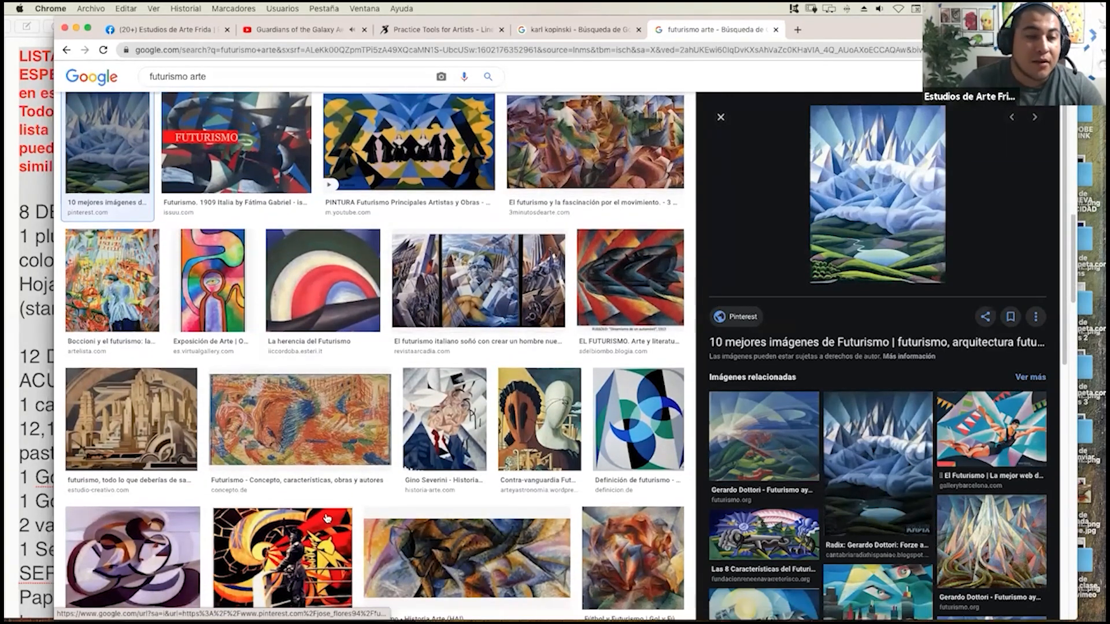
Preview the Khronos Historia and Historia Arte futurism images and browse the related images of the latter.
{"action": "left_click", "coordinate": [327, 518]}
{"action": "scroll", "coordinate": [332, 520], "scroll_direction": "down", "scroll_amount": 1}
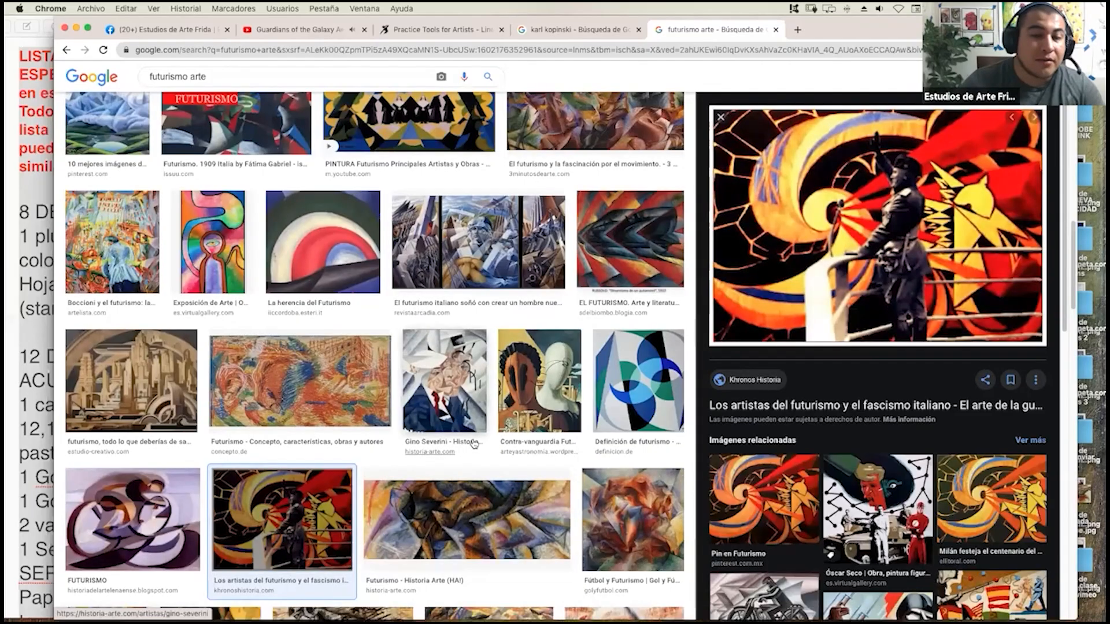
{"action": "scroll", "coordinate": [473, 443], "scroll_direction": "down", "scroll_amount": 2}
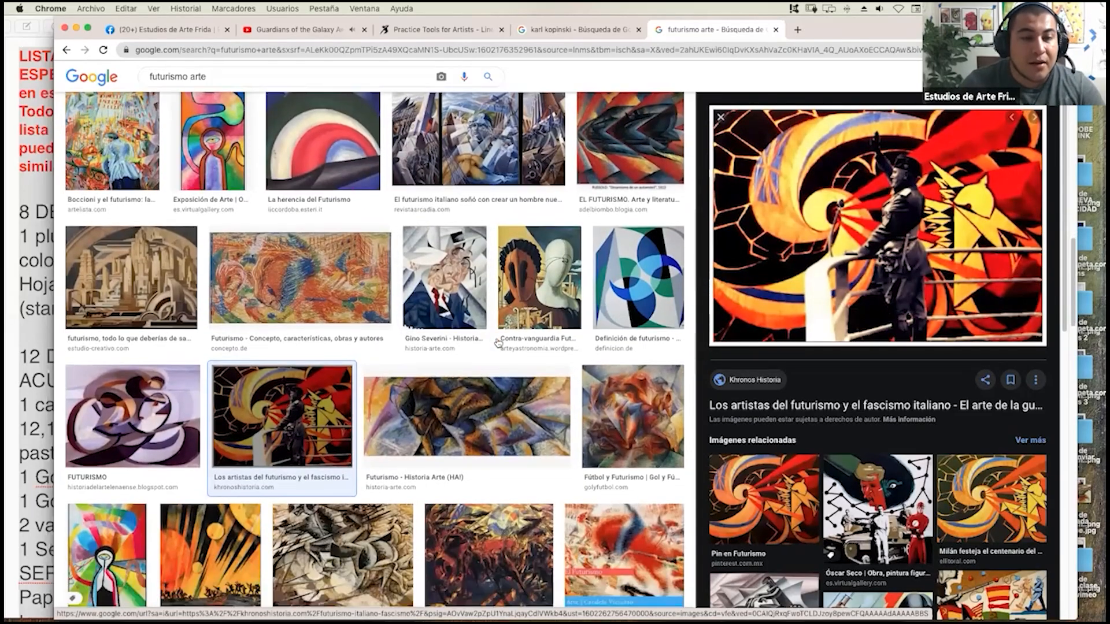
{"action": "scroll", "coordinate": [498, 343], "scroll_direction": "down", "scroll_amount": 2}
{"action": "left_click", "coordinate": [490, 347]}
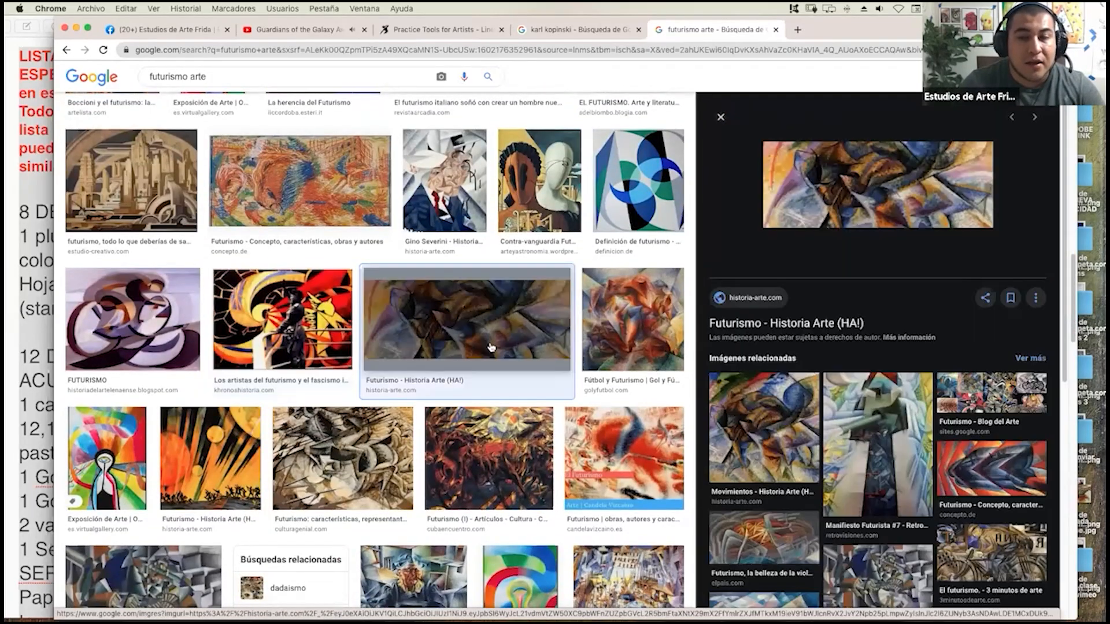
{"action": "scroll", "coordinate": [763, 416], "scroll_direction": "down", "scroll_amount": 1}
{"action": "scroll", "coordinate": [868, 297], "scroll_direction": "down", "scroll_amount": 3}
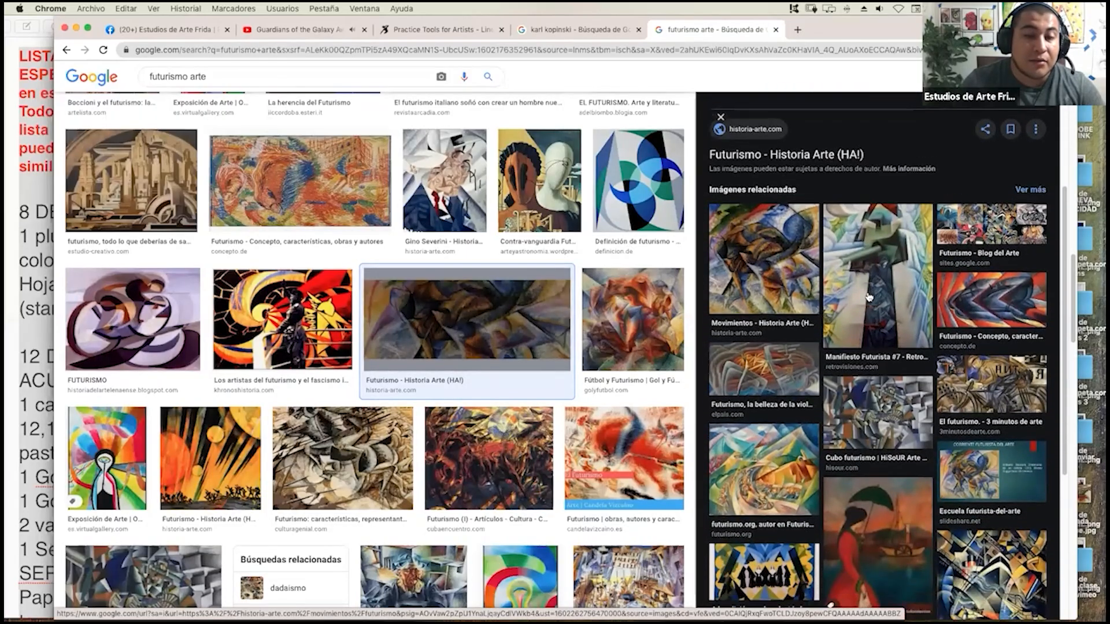
{"action": "scroll", "coordinate": [868, 298], "scroll_direction": "down", "scroll_amount": 2}
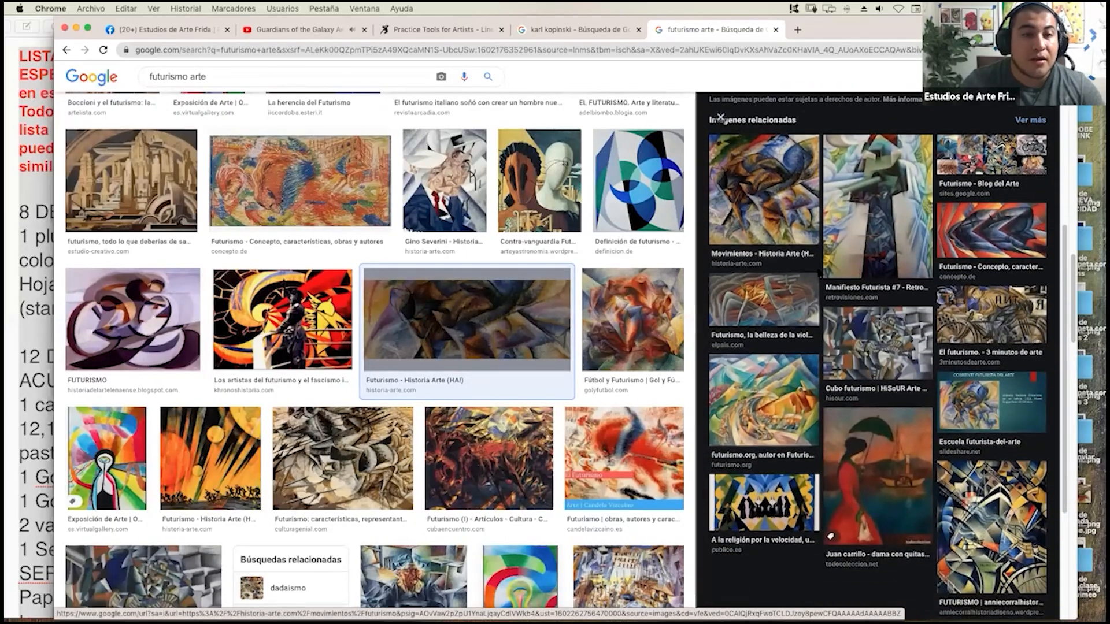
Switch to Clip Studio Paint, lasso the skater sketch, move it closer to figure 4 and clear the selection.
{"action": "key", "text": "ctrl+Up"}
{"action": "left_click", "coordinate": [503, 383]}
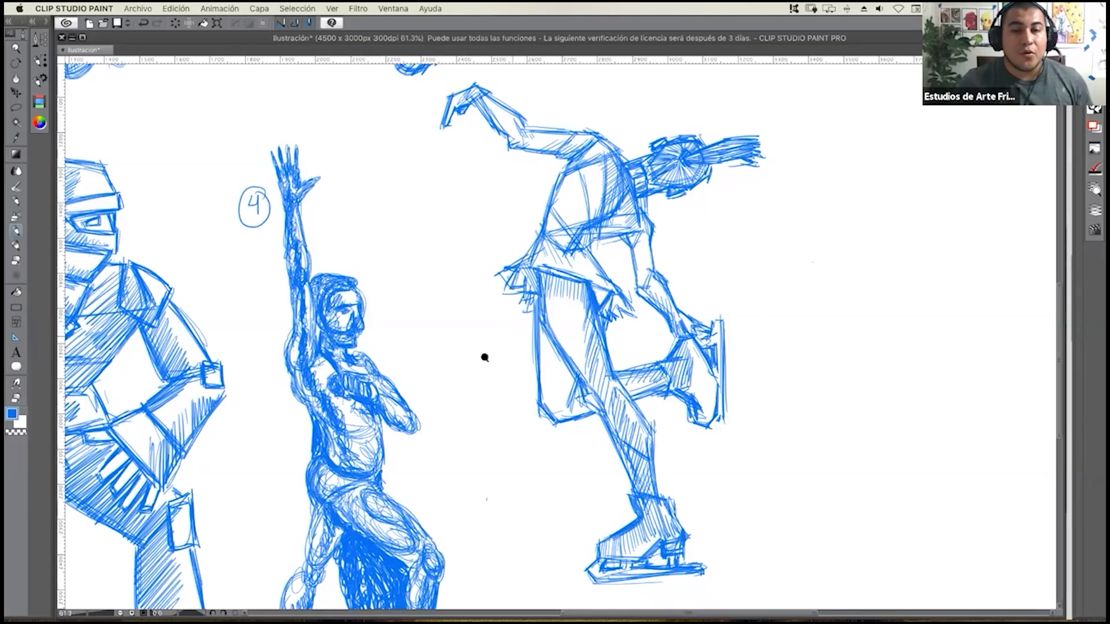
{"action": "scroll", "coordinate": [483, 354], "scroll_direction": "down", "scroll_amount": 3}
{"action": "scroll", "coordinate": [489, 358], "scroll_direction": "up", "scroll_amount": 2}
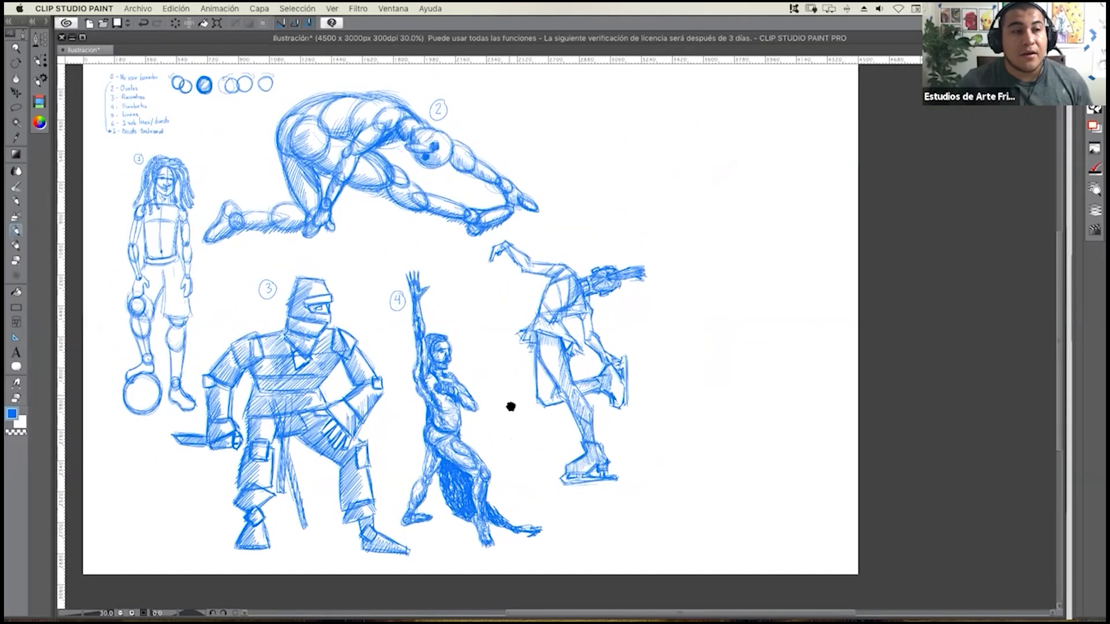
{"action": "left_click", "coordinate": [16, 107]}
{"action": "mouse_move", "coordinate": [526, 240]}
{"action": "left_mouse_down"}
{"action": "mouse_move", "coordinate": [481, 260]}
{"action": "mouse_move", "coordinate": [497, 397]}
{"action": "mouse_move", "coordinate": [522, 474]}
{"action": "mouse_move", "coordinate": [580, 527]}
{"action": "mouse_move", "coordinate": [656, 507]}
{"action": "mouse_move", "coordinate": [676, 424]}
{"action": "mouse_move", "coordinate": [653, 250]}
{"action": "mouse_move", "coordinate": [544, 236]}
{"action": "mouse_move", "coordinate": [525, 251]}
{"action": "left_mouse_up"}
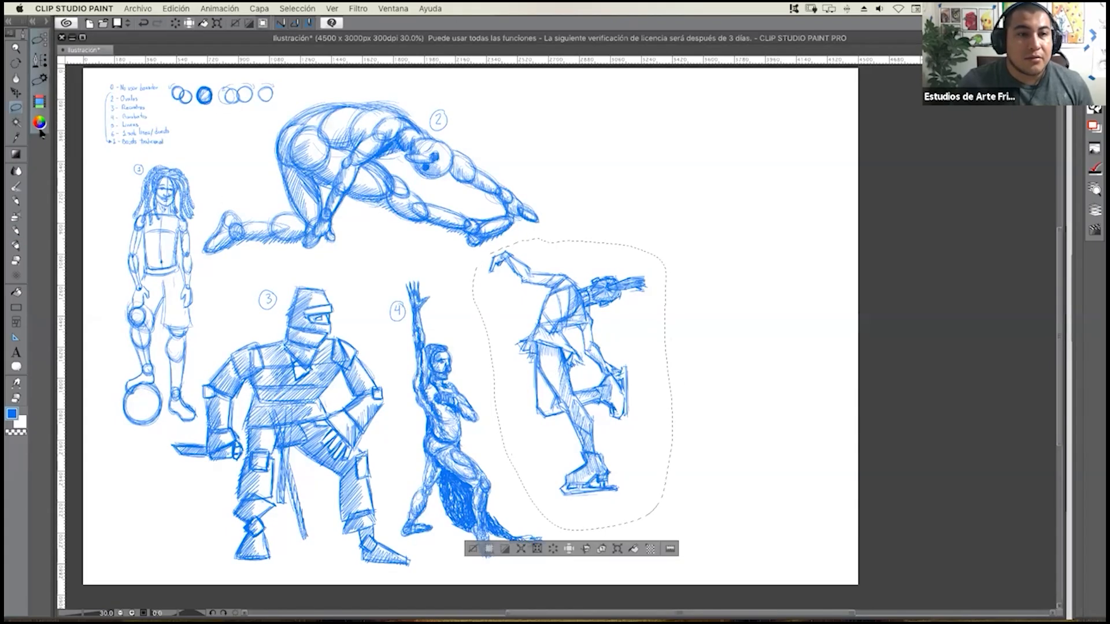
{"action": "left_click", "coordinate": [16, 92]}
{"action": "left_click_drag", "start_coordinate": [547, 330], "coordinate": [518, 344]}
{"action": "key", "text": "super+d"}
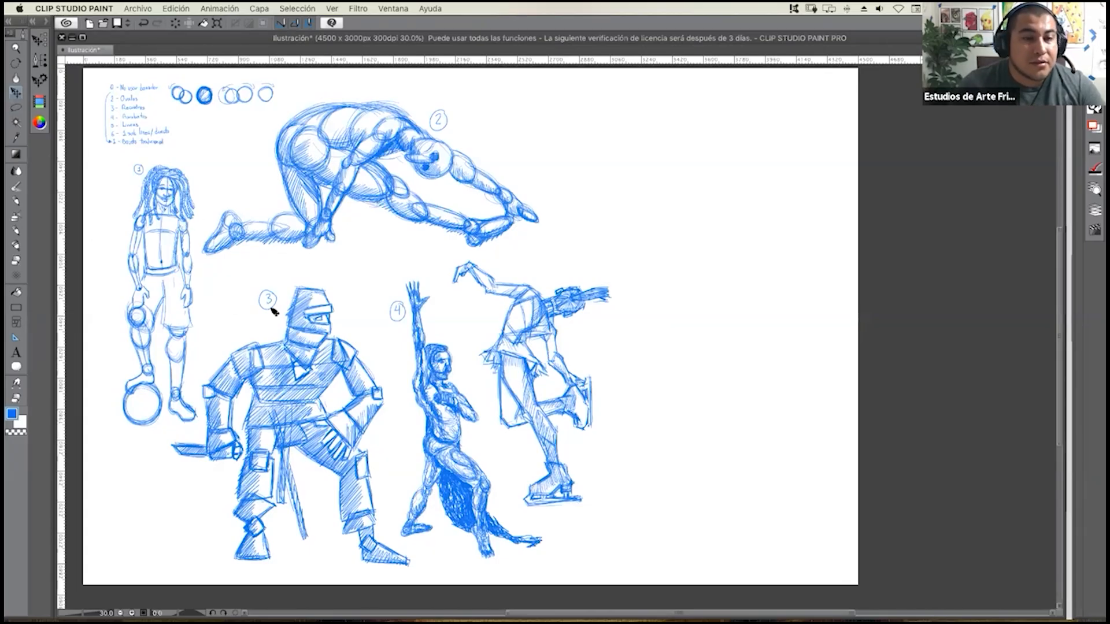
Label the skater sketch with a circled 5 above its back.
{"action": "left_click", "coordinate": [16, 199]}
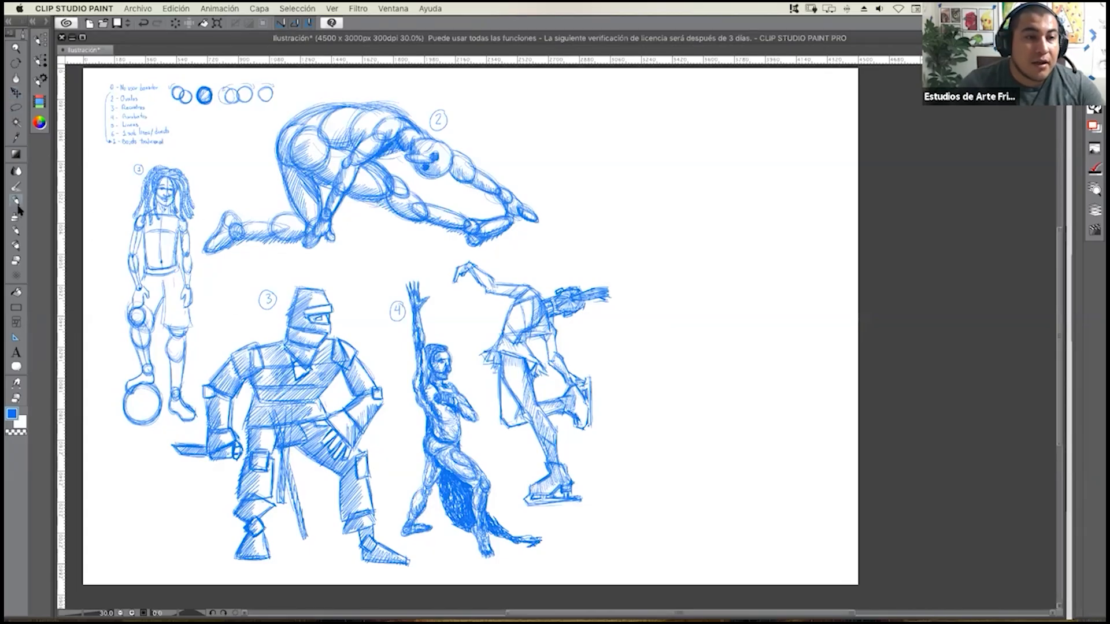
{"action": "left_click", "coordinate": [17, 232]}
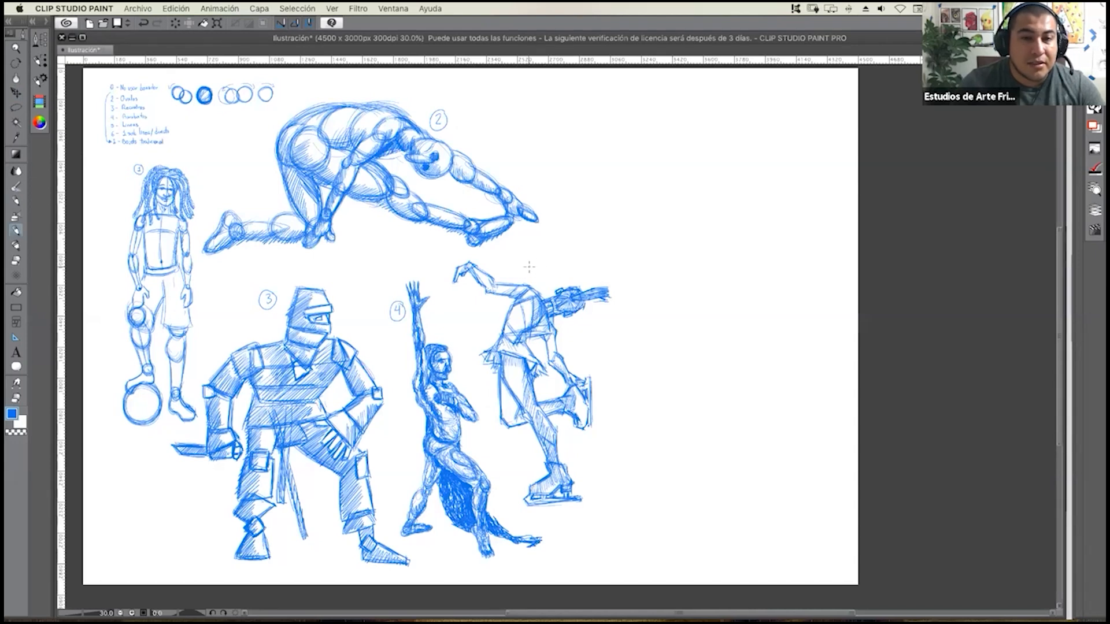
{"action": "left_click_drag", "start_coordinate": [536, 260], "coordinate": [535, 261]}
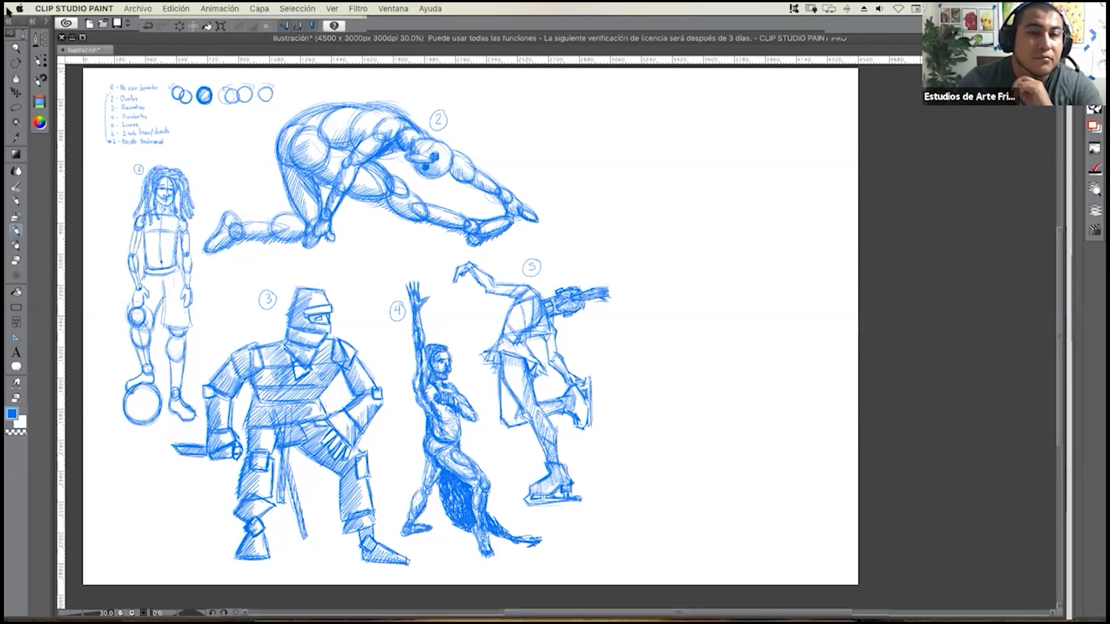
Switch to Chrome, show the Line of Action figure-drawing reference and narrow the browser window to sit beside the canvas.
{"action": "key", "text": "ctrl+Up"}
{"action": "left_click", "coordinate": [552, 429]}
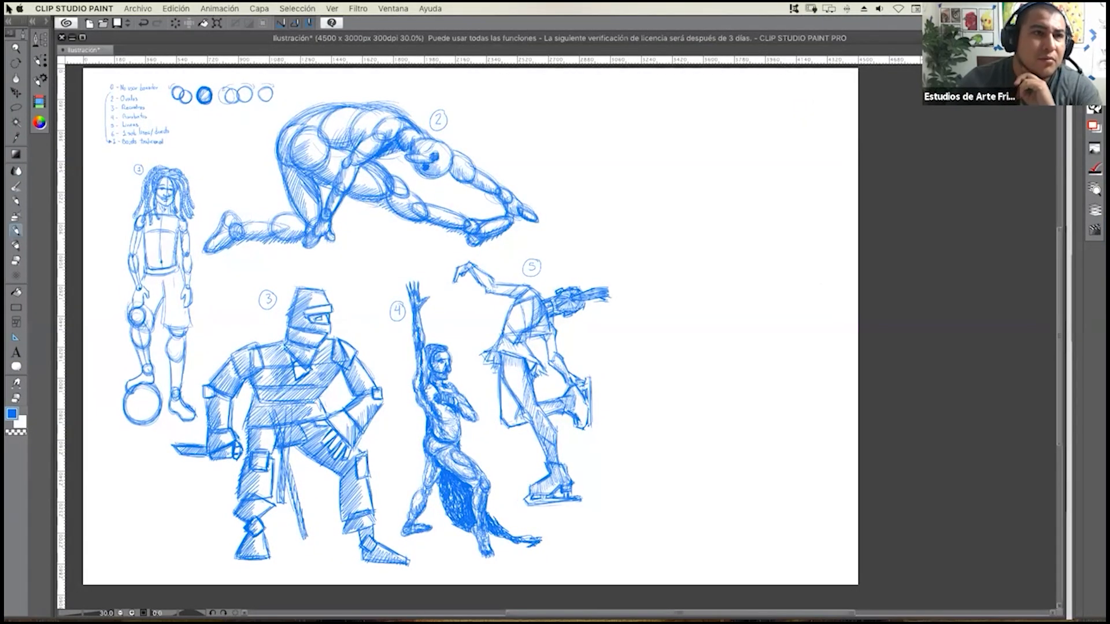
{"action": "key", "text": "ctrl+Up"}
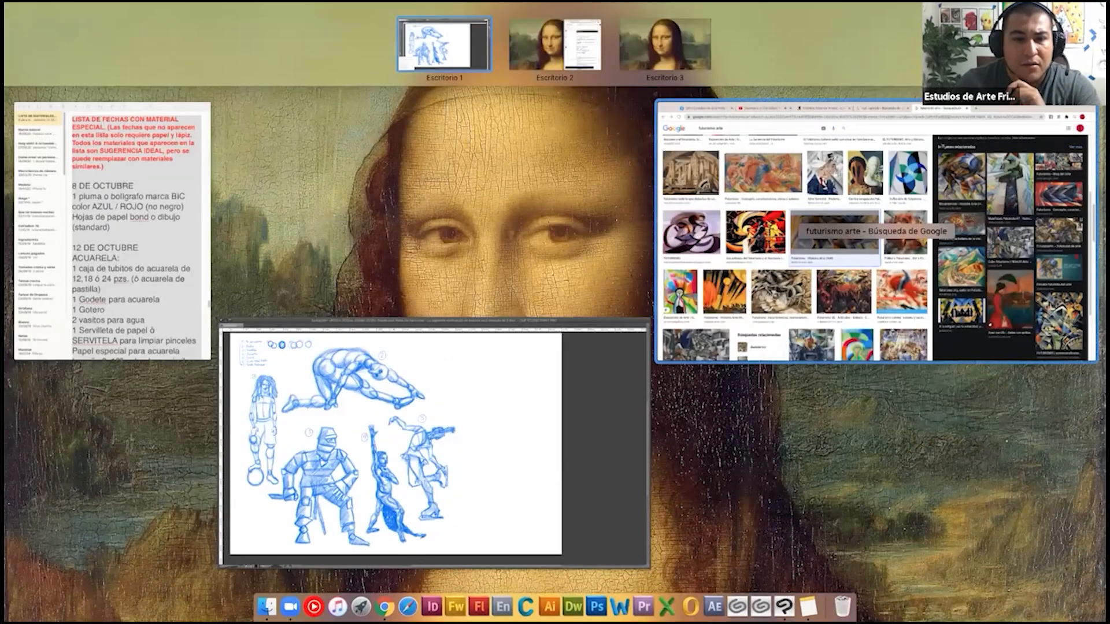
{"action": "left_click", "coordinate": [735, 227]}
{"action": "left_click", "coordinate": [457, 31]}
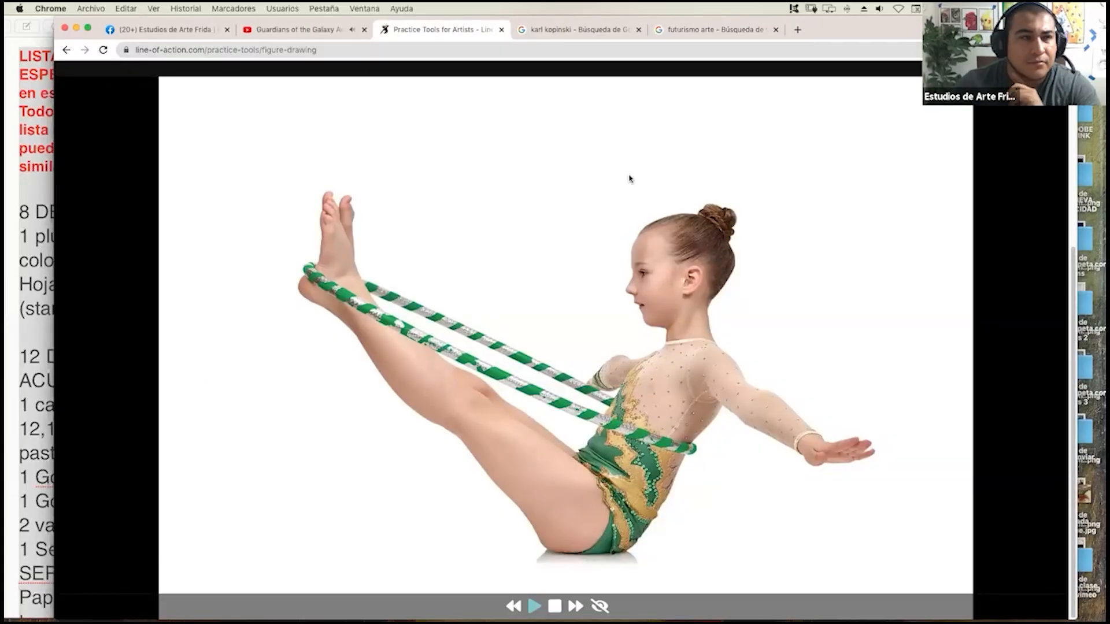
{"action": "left_click_drag", "start_coordinate": [55, 234], "coordinate": [461, 234]}
{"action": "left_click_drag", "start_coordinate": [683, 19], "coordinate": [730, 13]}
{"action": "mouse_move", "coordinate": [485, 210]}
{"action": "left_mouse_down"}
{"action": "mouse_move", "coordinate": [711, 205]}
{"action": "mouse_move", "coordinate": [638, 207]}
{"action": "left_mouse_up"}
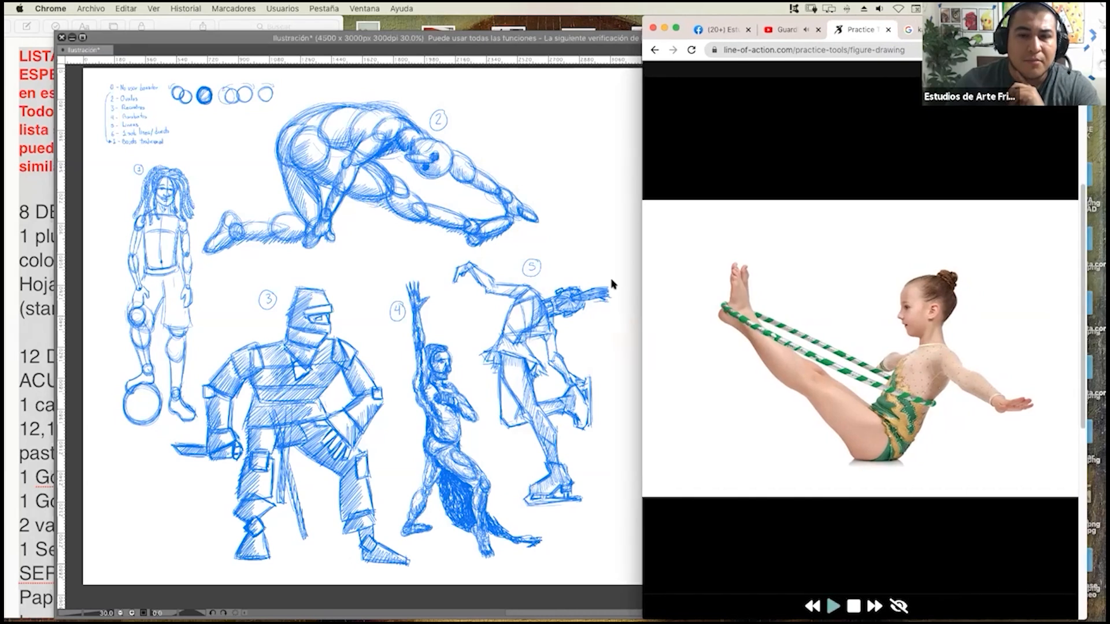
Narrow the drawing window to reveal the gymnast photo, resume the paused pose session and return to the canvas.
{"action": "left_click", "coordinate": [608, 260]}
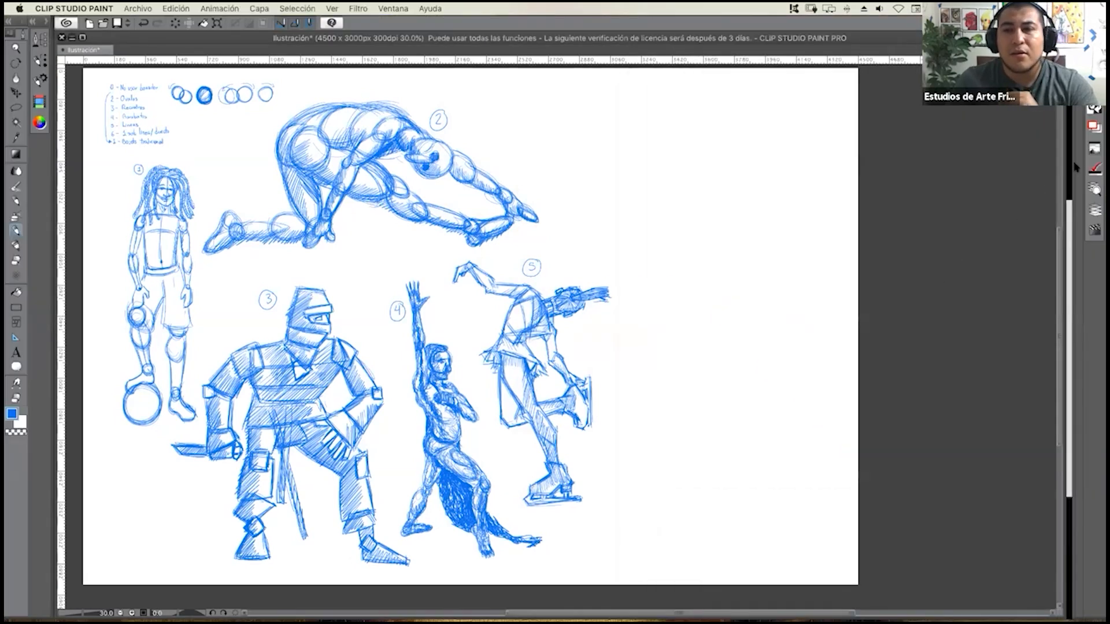
{"action": "left_click_drag", "start_coordinate": [1065, 169], "coordinate": [682, 228]}
{"action": "left_click", "coordinate": [834, 607]}
{"action": "left_click", "coordinate": [833, 606]}
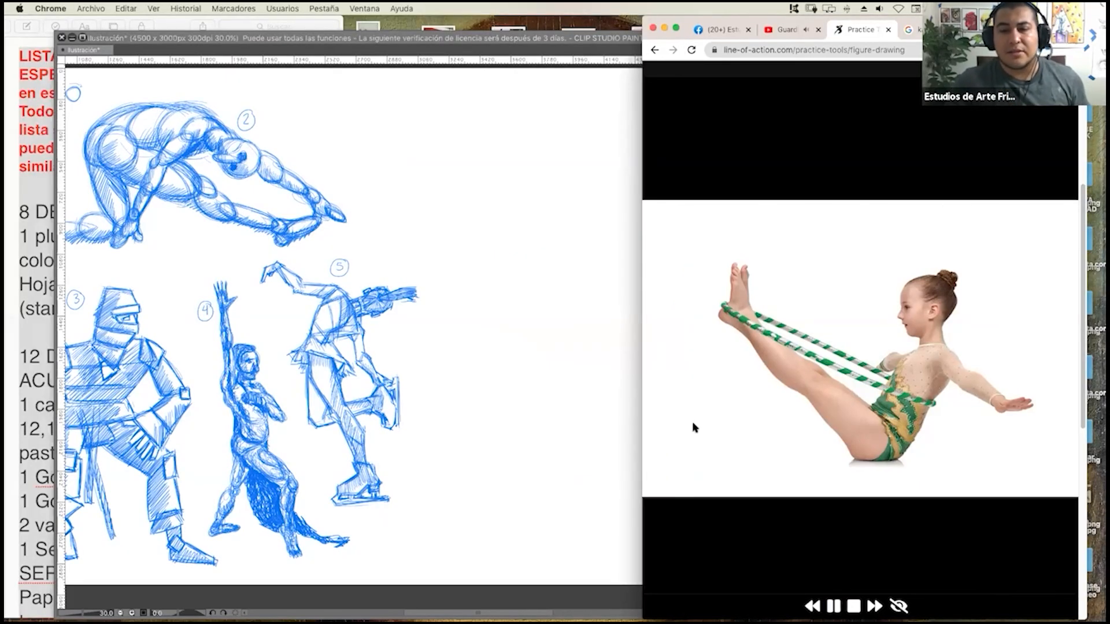
{"action": "left_click", "coordinate": [537, 290]}
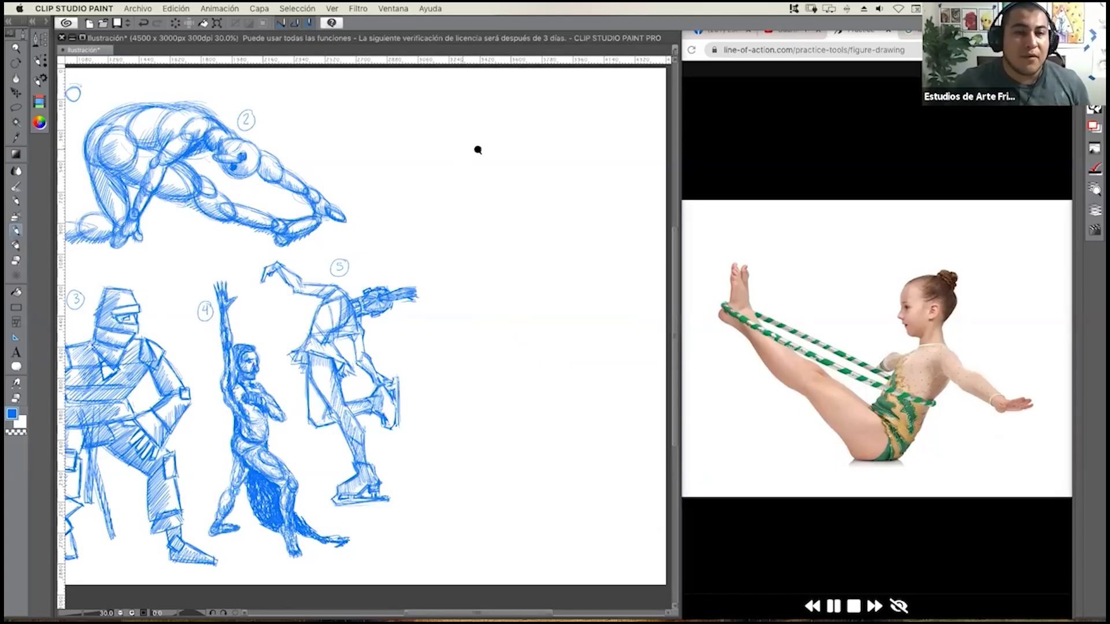
{"action": "scroll", "coordinate": [478, 148], "scroll_direction": "up", "scroll_amount": 2}
{"action": "left_click_drag", "start_coordinate": [319, 178], "coordinate": [483, 117]}
{"action": "left_click_drag", "start_coordinate": [478, 163], "coordinate": [406, 192]}
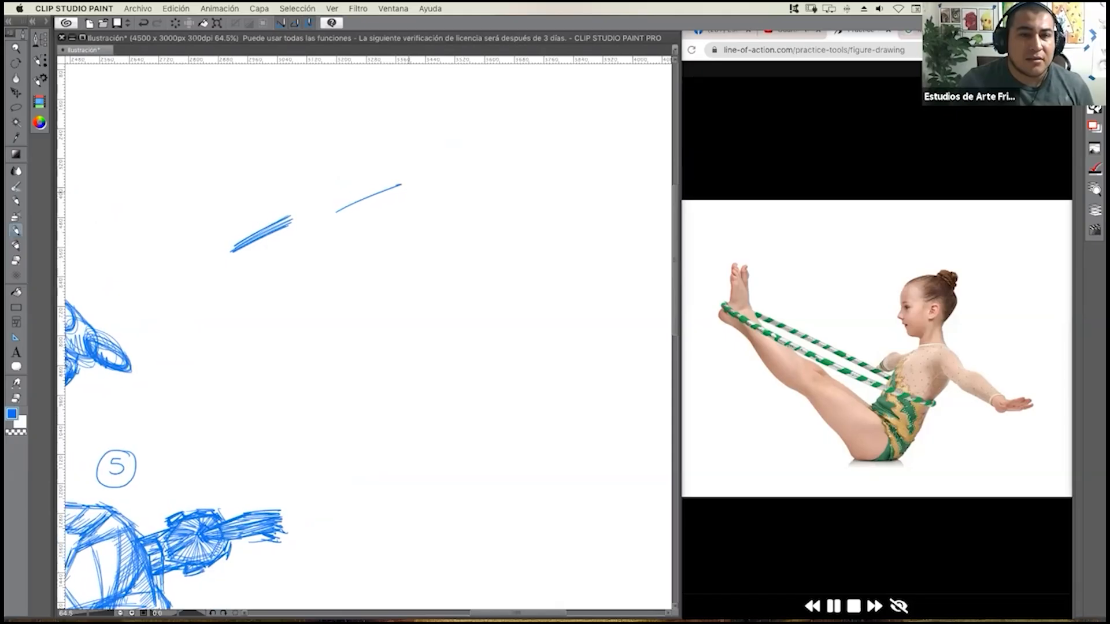
{"action": "left_click_drag", "start_coordinate": [347, 258], "coordinate": [231, 268]}
{"action": "left_click_drag", "start_coordinate": [364, 255], "coordinate": [405, 335]}
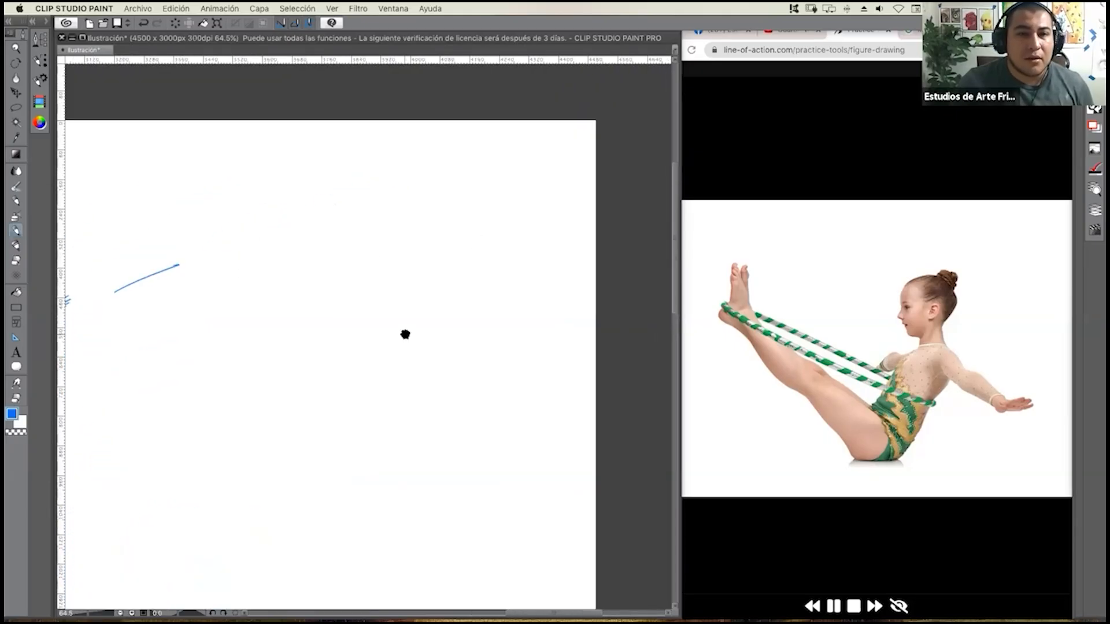
{"action": "key", "text": "super+z"}
{"action": "mouse_move", "coordinate": [279, 310]}
{"action": "left_mouse_down"}
{"action": "mouse_move", "coordinate": [414, 281]}
{"action": "mouse_move", "coordinate": [233, 272]}
{"action": "mouse_move", "coordinate": [273, 266]}
{"action": "left_mouse_up"}
{"action": "key", "text": "super+z"}
{"action": "key", "text": "super+z"}
Sketch the gymnast's hairline, forehead, brow and nose in profile with short blue strokes near the canvas's upper edge.
{"action": "left_click_drag", "start_coordinate": [406, 188], "coordinate": [457, 183]}
{"action": "left_click_drag", "start_coordinate": [399, 266], "coordinate": [371, 325]}
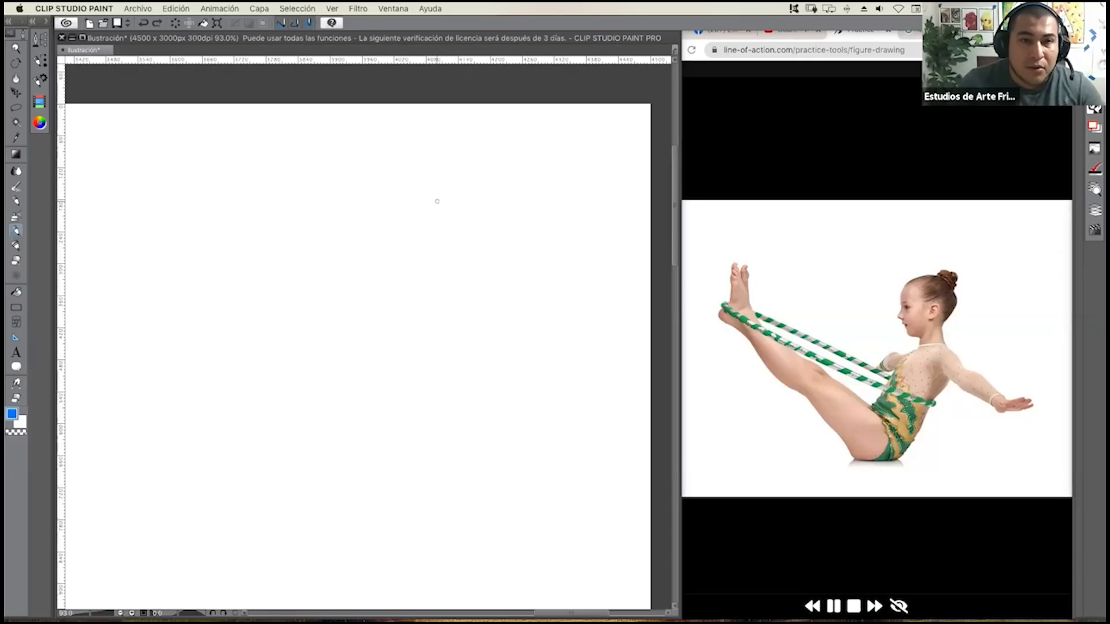
{"action": "left_click_drag", "start_coordinate": [401, 197], "coordinate": [450, 182]}
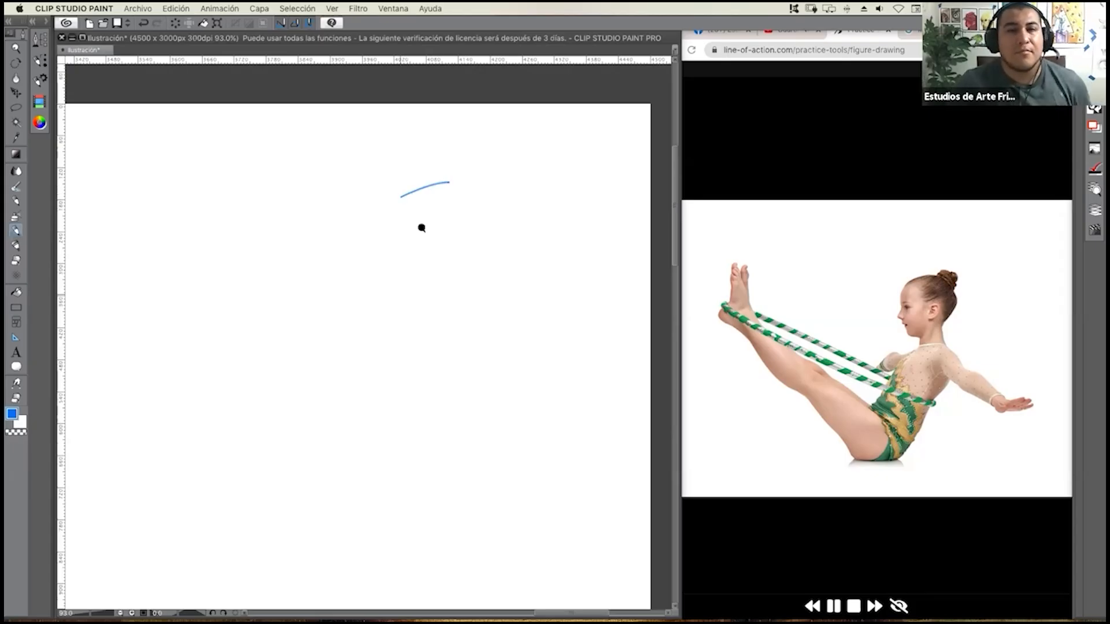
{"action": "scroll", "coordinate": [446, 206], "scroll_direction": "up", "scroll_amount": 2}
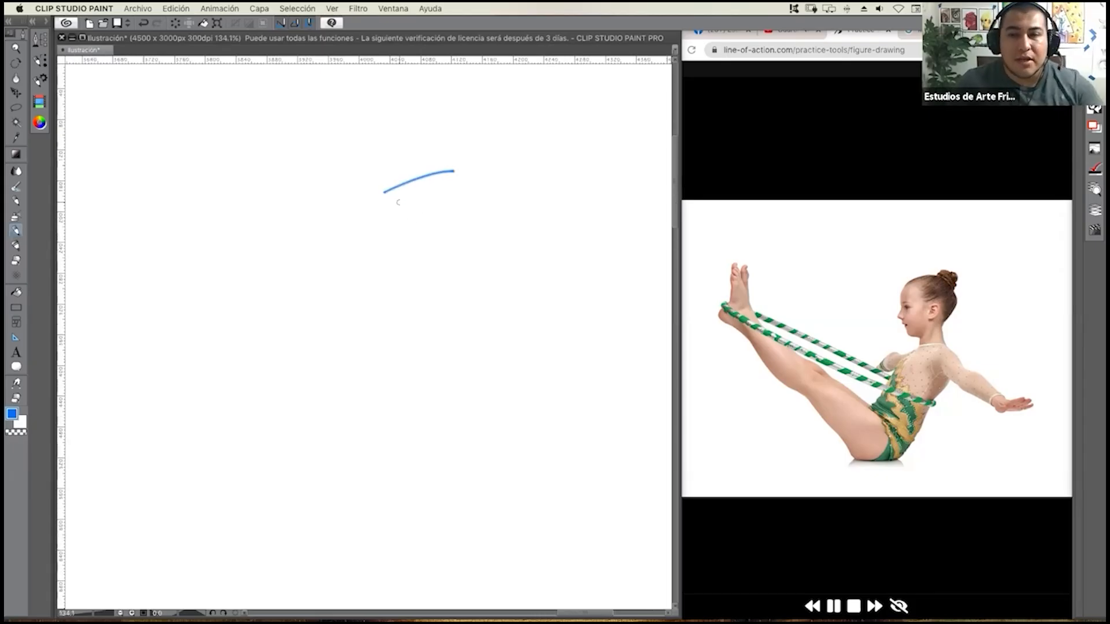
{"action": "left_click_drag", "start_coordinate": [378, 196], "coordinate": [364, 220]}
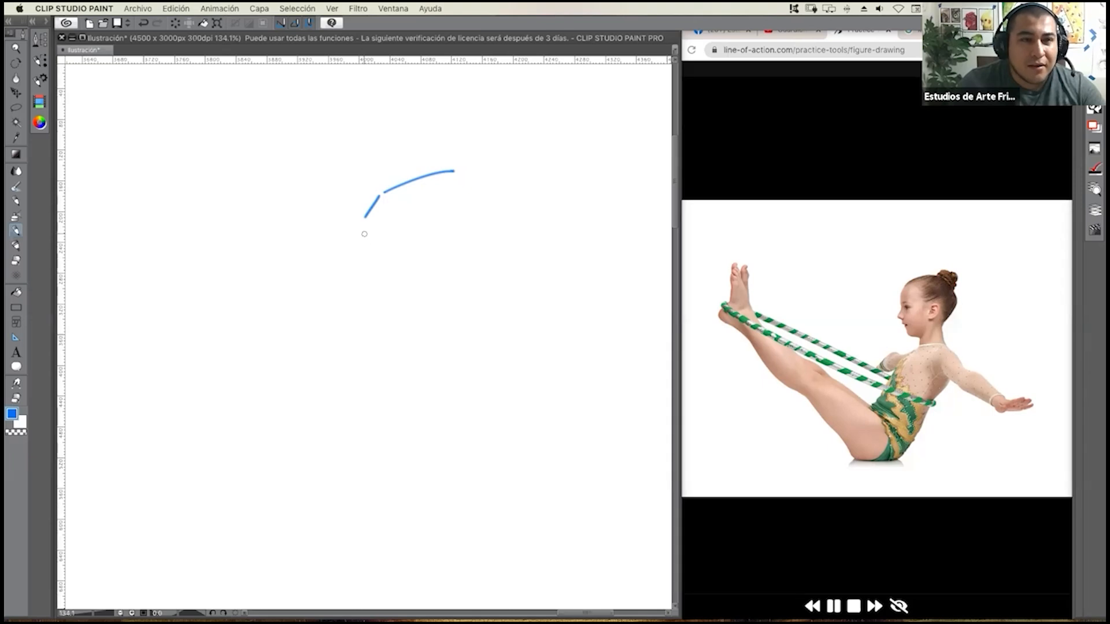
{"action": "left_click_drag", "start_coordinate": [364, 219], "coordinate": [370, 254]}
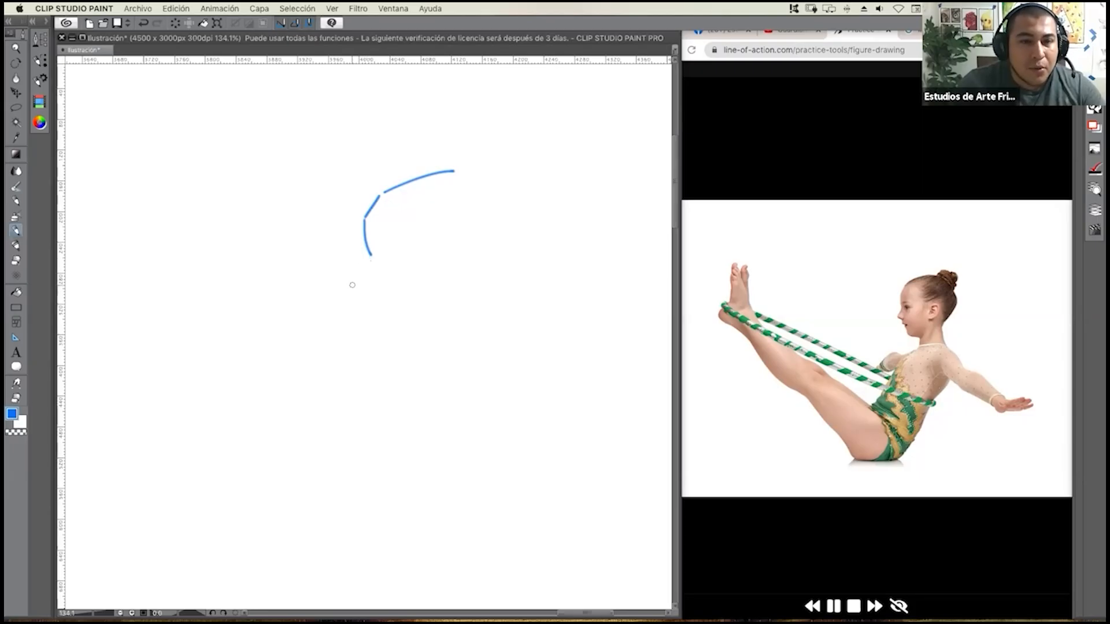
{"action": "mouse_move", "coordinate": [370, 254]}
{"action": "left_mouse_down"}
{"action": "mouse_move", "coordinate": [355, 289]}
{"action": "mouse_move", "coordinate": [374, 296]}
{"action": "left_mouse_up"}
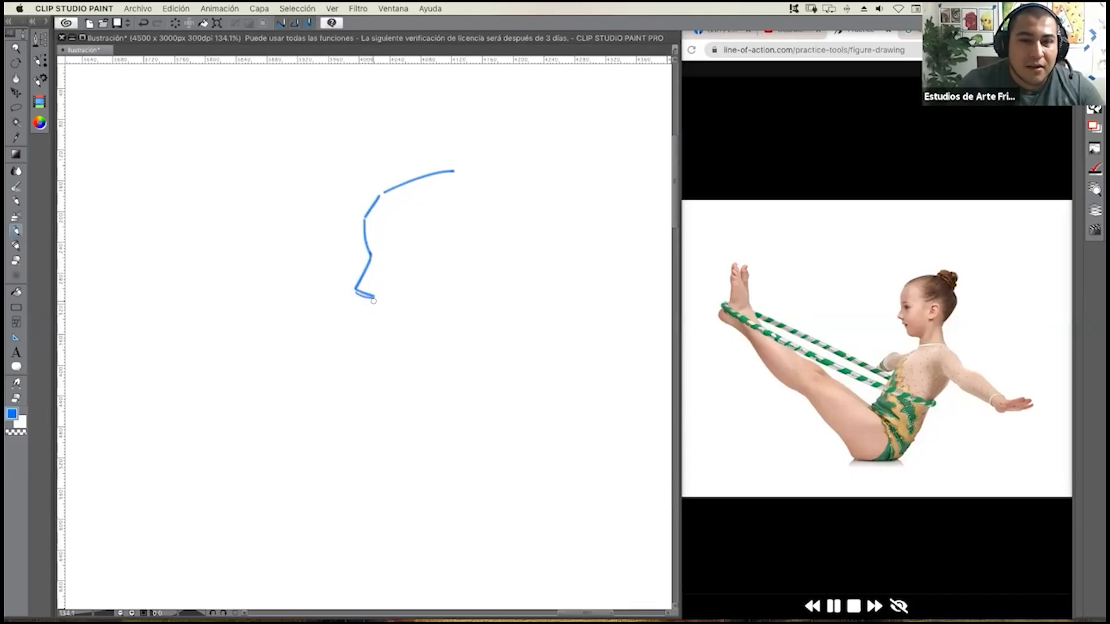
Continue the face profile through the lips, chin and jaw, and add the eye and eyebrow.
{"action": "left_click_drag", "start_coordinate": [372, 299], "coordinate": [372, 312]}
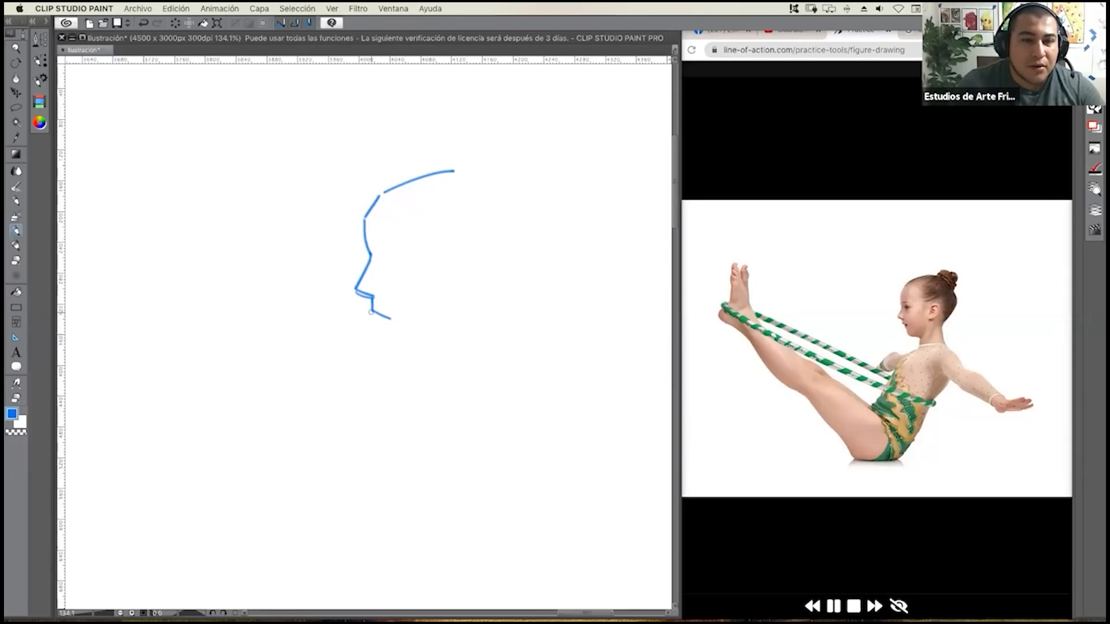
{"action": "left_click_drag", "start_coordinate": [372, 313], "coordinate": [390, 319]}
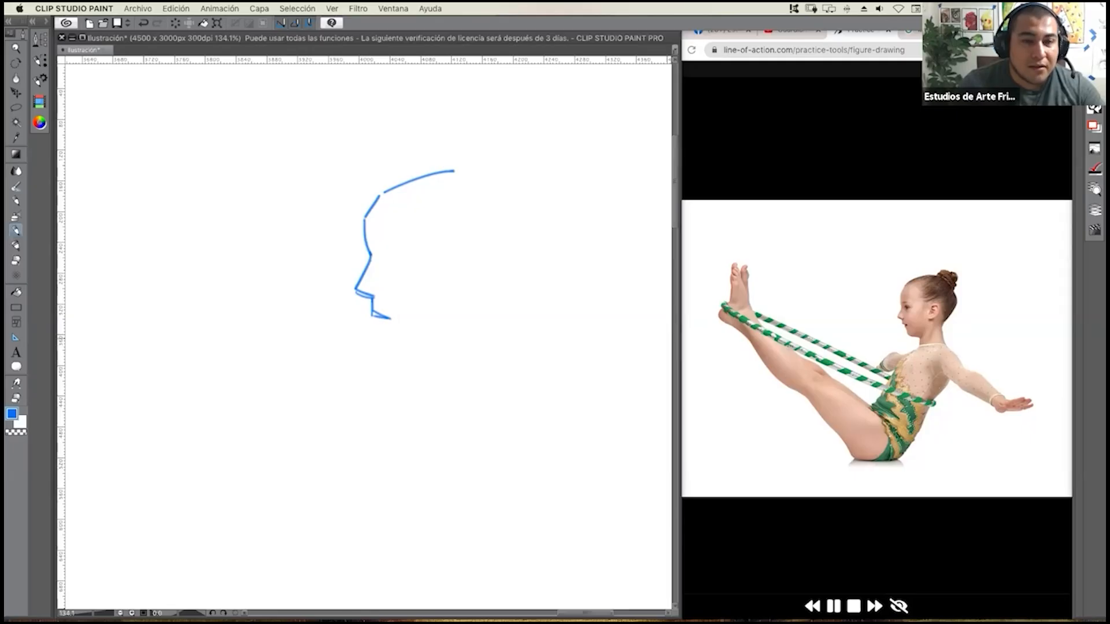
{"action": "left_click_drag", "start_coordinate": [386, 319], "coordinate": [382, 324]}
{"action": "left_click_drag", "start_coordinate": [381, 329], "coordinate": [390, 318]}
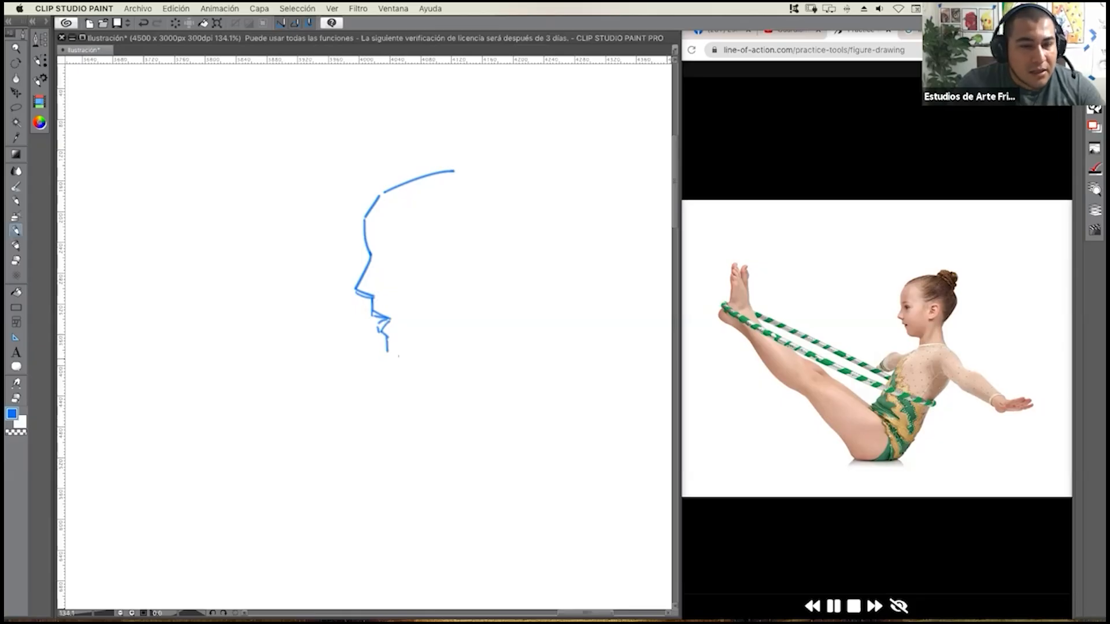
{"action": "left_click_drag", "start_coordinate": [386, 349], "coordinate": [406, 359]}
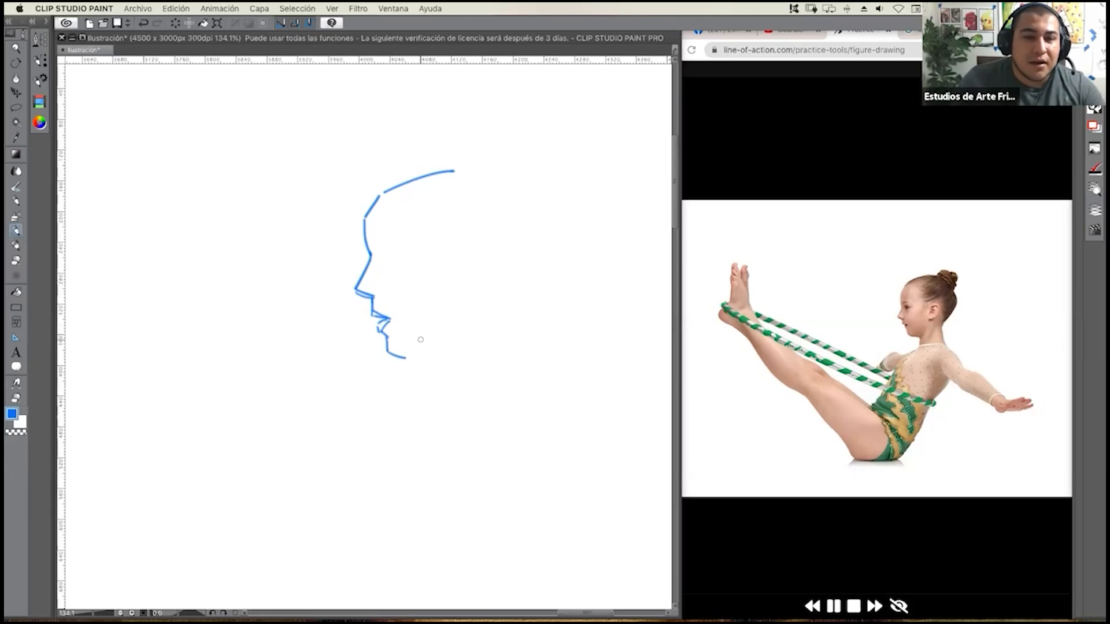
{"action": "left_click_drag", "start_coordinate": [405, 358], "coordinate": [428, 355]}
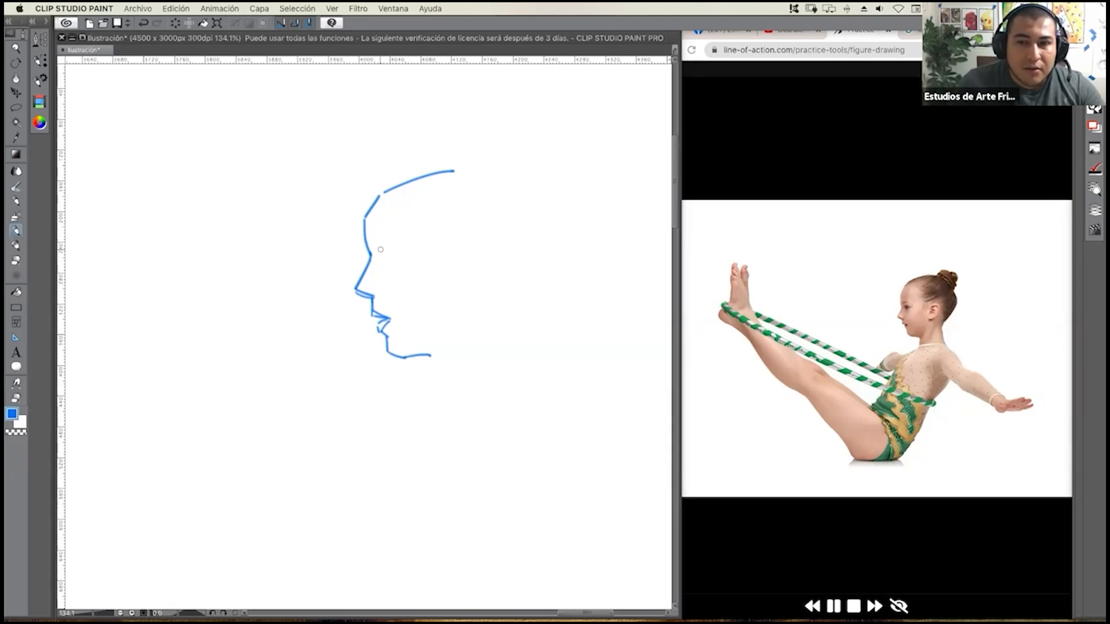
{"action": "mouse_move", "coordinate": [375, 251]}
{"action": "left_mouse_down"}
{"action": "mouse_move", "coordinate": [397, 254]}
{"action": "mouse_move", "coordinate": [385, 260]}
{"action": "mouse_move", "coordinate": [389, 230]}
{"action": "left_mouse_up"}
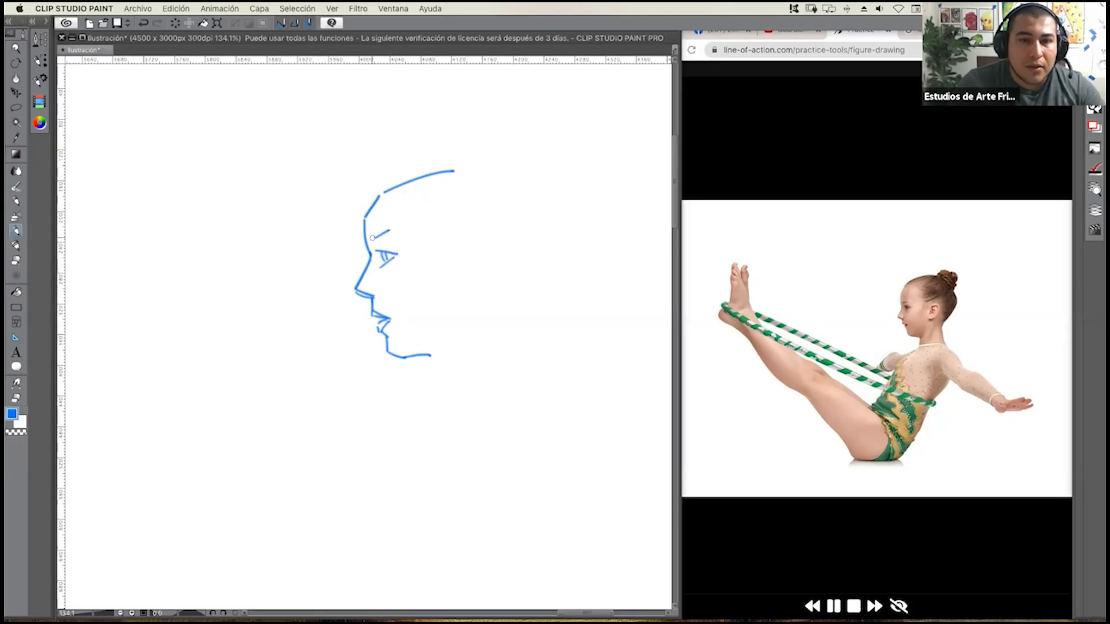
{"action": "left_click_drag", "start_coordinate": [370, 232], "coordinate": [397, 232]}
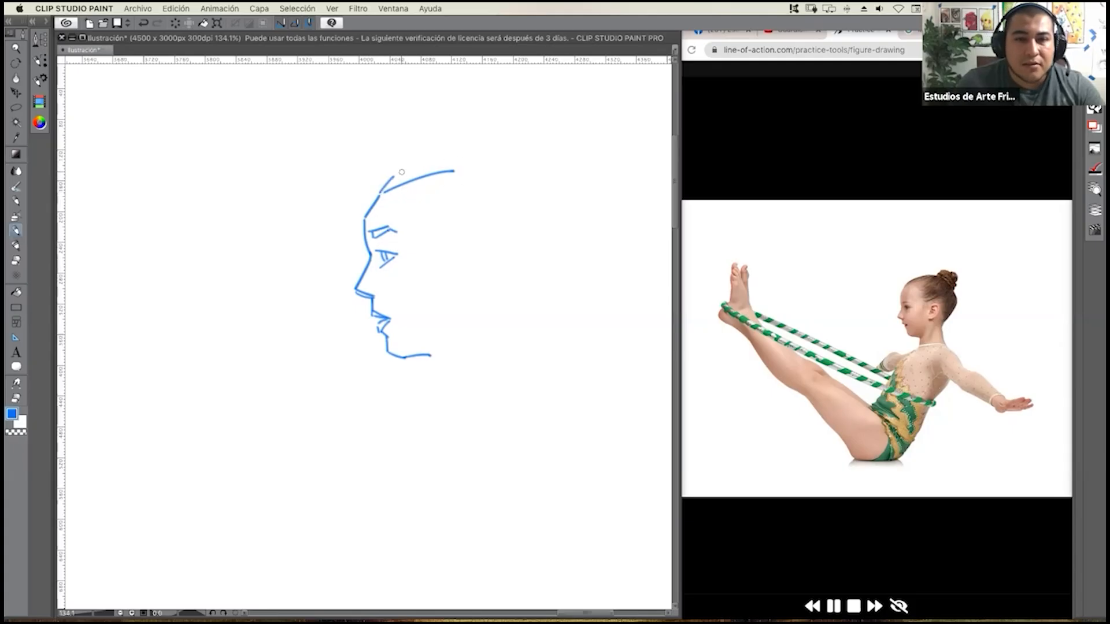
Outline the top and back of the gymnast's head and both sides of the neck.
{"action": "mouse_move", "coordinate": [392, 177]}
{"action": "left_mouse_down"}
{"action": "mouse_move", "coordinate": [471, 160]}
{"action": "mouse_move", "coordinate": [492, 178]}
{"action": "left_mouse_up"}
{"action": "left_click_drag", "start_coordinate": [472, 162], "coordinate": [533, 218]}
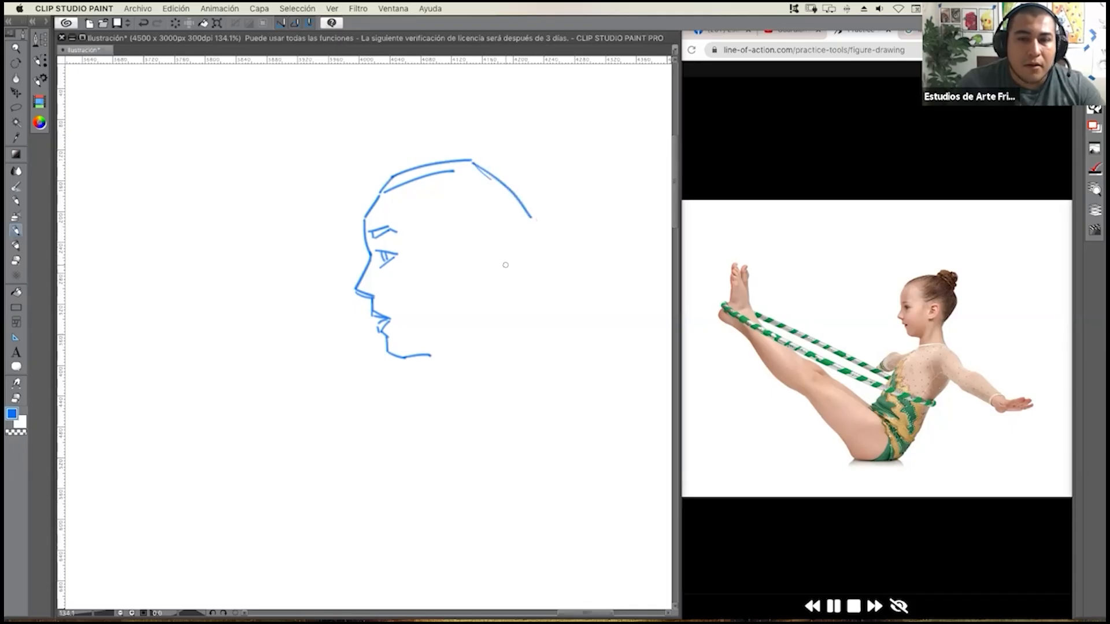
{"action": "mouse_move", "coordinate": [534, 223]}
{"action": "left_mouse_down"}
{"action": "mouse_move", "coordinate": [493, 302]}
{"action": "mouse_move", "coordinate": [510, 379]}
{"action": "left_mouse_up"}
{"action": "left_click_drag", "start_coordinate": [444, 325], "coordinate": [417, 381]}
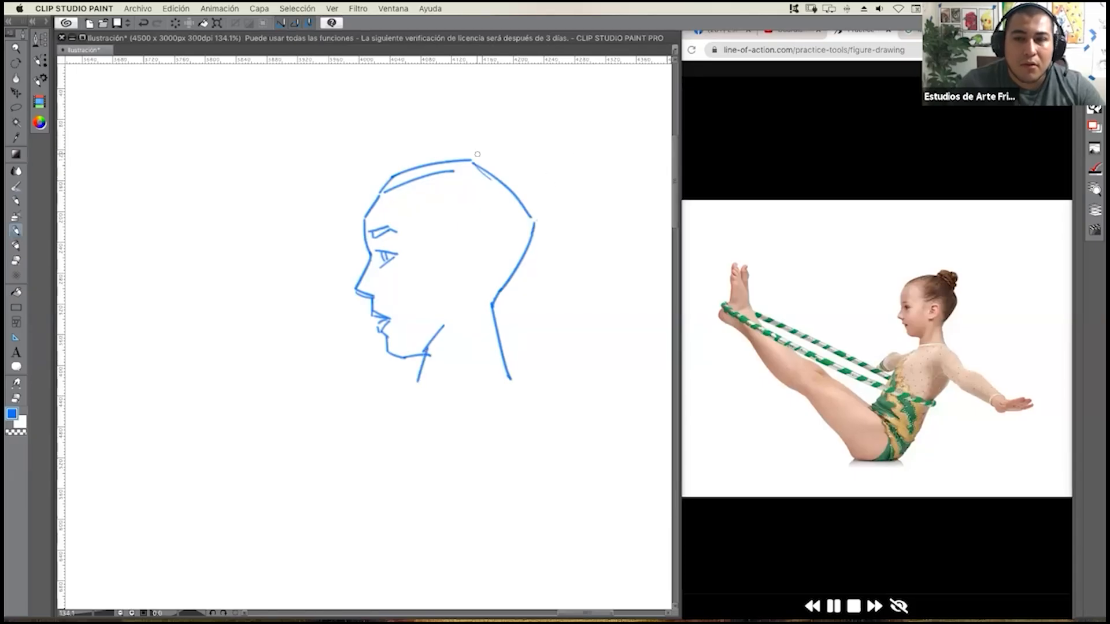
Draw the layered hair bun at the back of the crown.
{"action": "mouse_move", "coordinate": [473, 163]}
{"action": "left_mouse_down"}
{"action": "mouse_move", "coordinate": [473, 148]}
{"action": "mouse_move", "coordinate": [490, 154]}
{"action": "mouse_move", "coordinate": [524, 186]}
{"action": "left_mouse_up"}
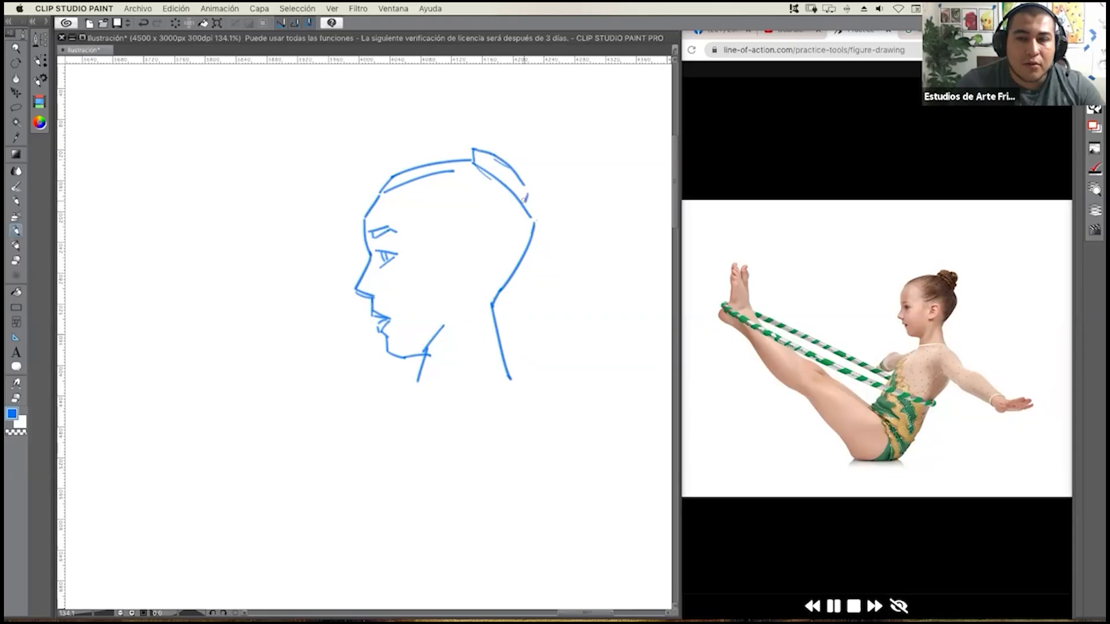
{"action": "mouse_move", "coordinate": [482, 149]}
{"action": "left_mouse_down"}
{"action": "mouse_move", "coordinate": [503, 135]}
{"action": "mouse_move", "coordinate": [532, 182]}
{"action": "left_mouse_up"}
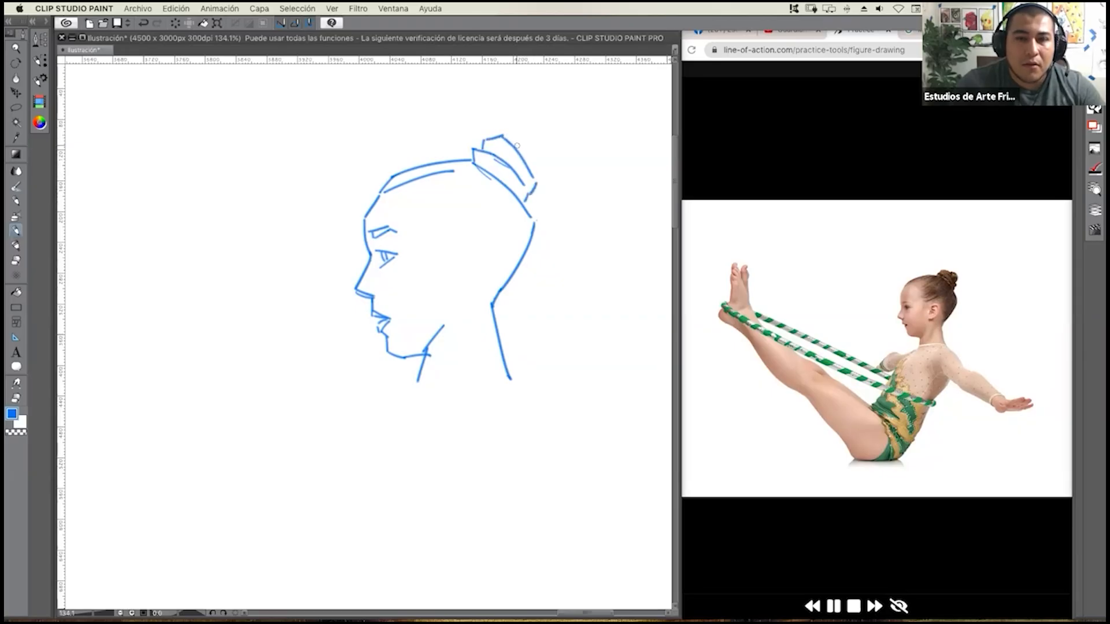
{"action": "mouse_move", "coordinate": [524, 137]}
{"action": "left_mouse_down"}
{"action": "mouse_move", "coordinate": [535, 171]}
{"action": "mouse_move", "coordinate": [540, 146]}
{"action": "mouse_move", "coordinate": [537, 173]}
{"action": "left_mouse_up"}
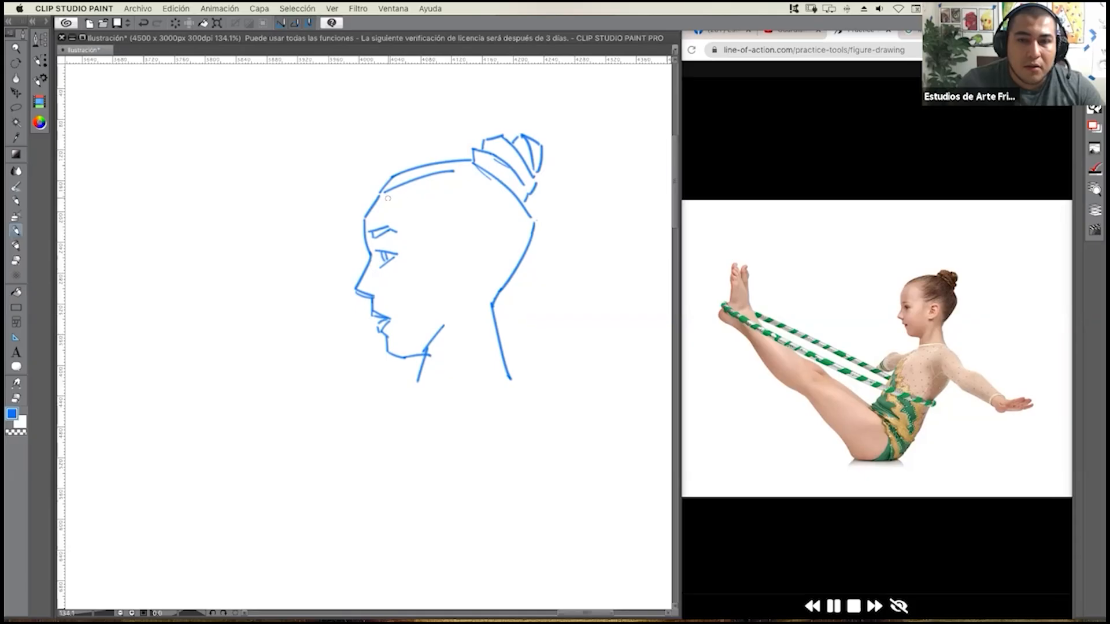
Hatch the pulled-back hair from the hairline to the nape and draw the ear within it.
{"action": "mouse_move", "coordinate": [397, 192]}
{"action": "left_mouse_down"}
{"action": "mouse_move", "coordinate": [457, 175]}
{"action": "mouse_move", "coordinate": [476, 206]}
{"action": "left_mouse_up"}
{"action": "left_click_drag", "start_coordinate": [444, 241], "coordinate": [483, 219]}
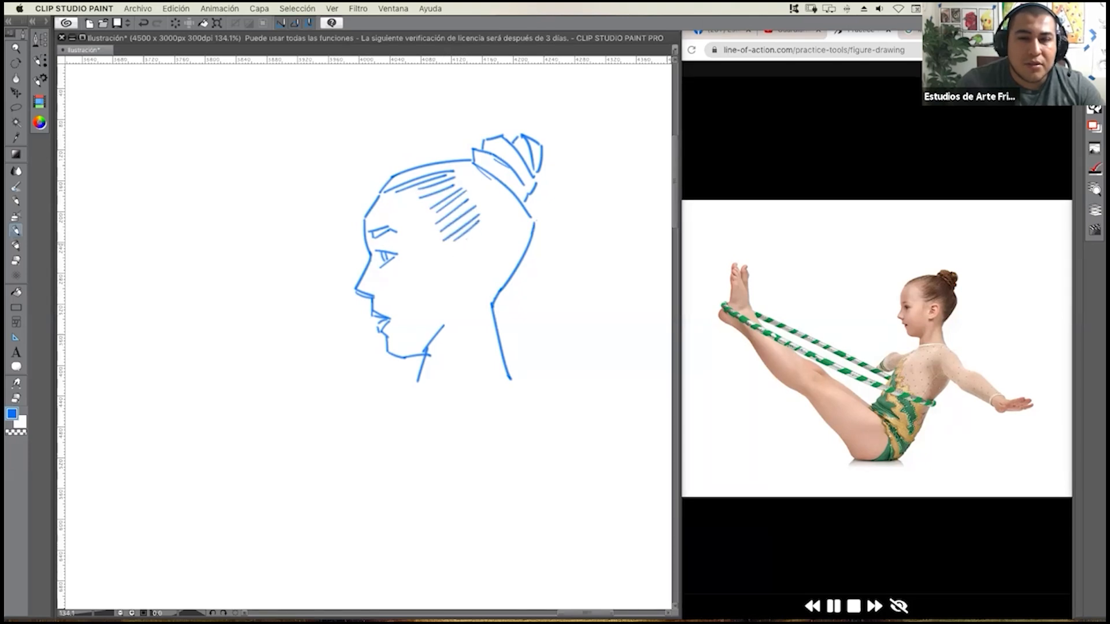
{"action": "mouse_move", "coordinate": [457, 247]}
{"action": "left_mouse_down"}
{"action": "mouse_move", "coordinate": [479, 240]}
{"action": "mouse_move", "coordinate": [481, 258]}
{"action": "mouse_move", "coordinate": [482, 249]}
{"action": "mouse_move", "coordinate": [454, 280]}
{"action": "mouse_move", "coordinate": [474, 248]}
{"action": "mouse_move", "coordinate": [459, 271]}
{"action": "left_mouse_up"}
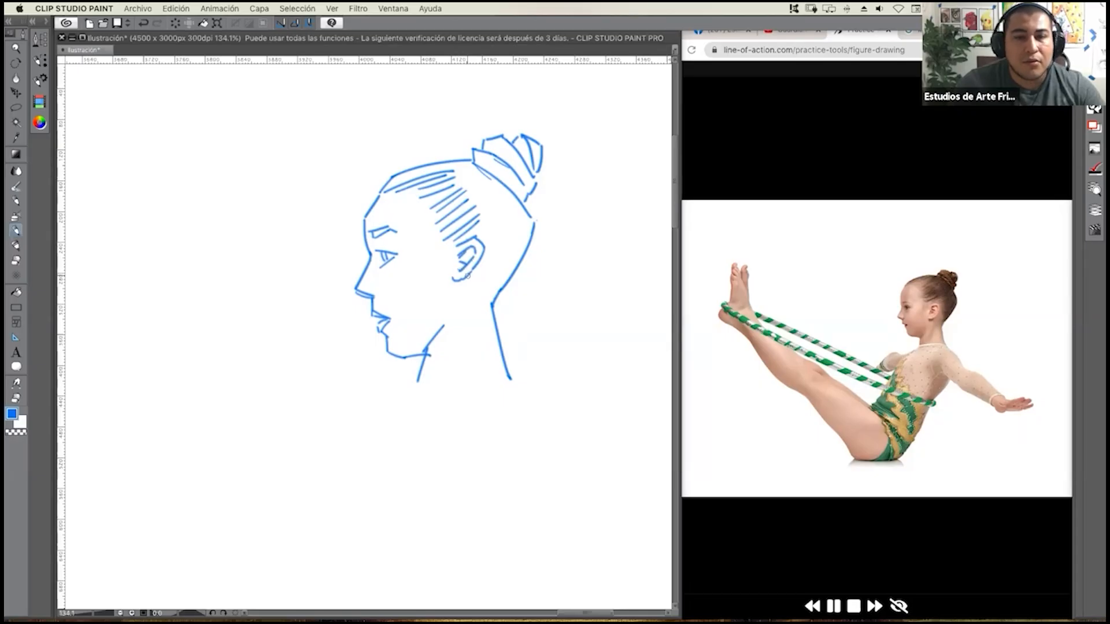
{"action": "mouse_move", "coordinate": [478, 236]}
{"action": "left_mouse_down"}
{"action": "mouse_move", "coordinate": [499, 221]}
{"action": "mouse_move", "coordinate": [483, 235]}
{"action": "mouse_move", "coordinate": [499, 226]}
{"action": "mouse_move", "coordinate": [484, 262]}
{"action": "mouse_move", "coordinate": [507, 272]}
{"action": "left_mouse_up"}
{"action": "left_click_drag", "start_coordinate": [485, 314], "coordinate": [499, 294]}
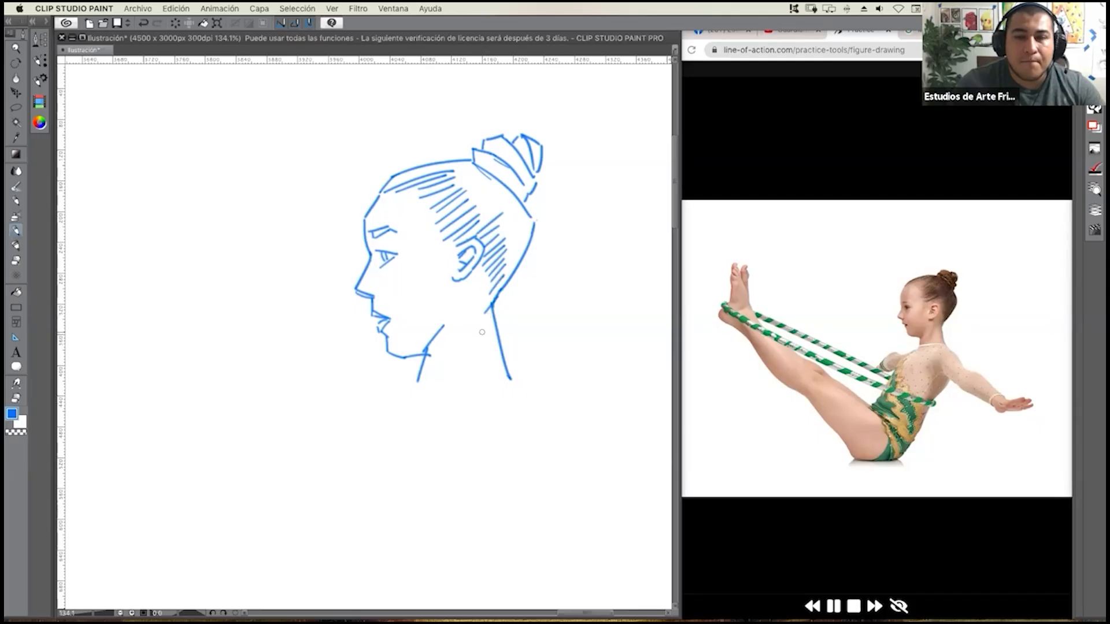
Add the diagonal neck muscle line and hatch shadows along the jaw, in front of the ear and on the forehead.
{"action": "left_click_drag", "start_coordinate": [475, 311], "coordinate": [447, 359]}
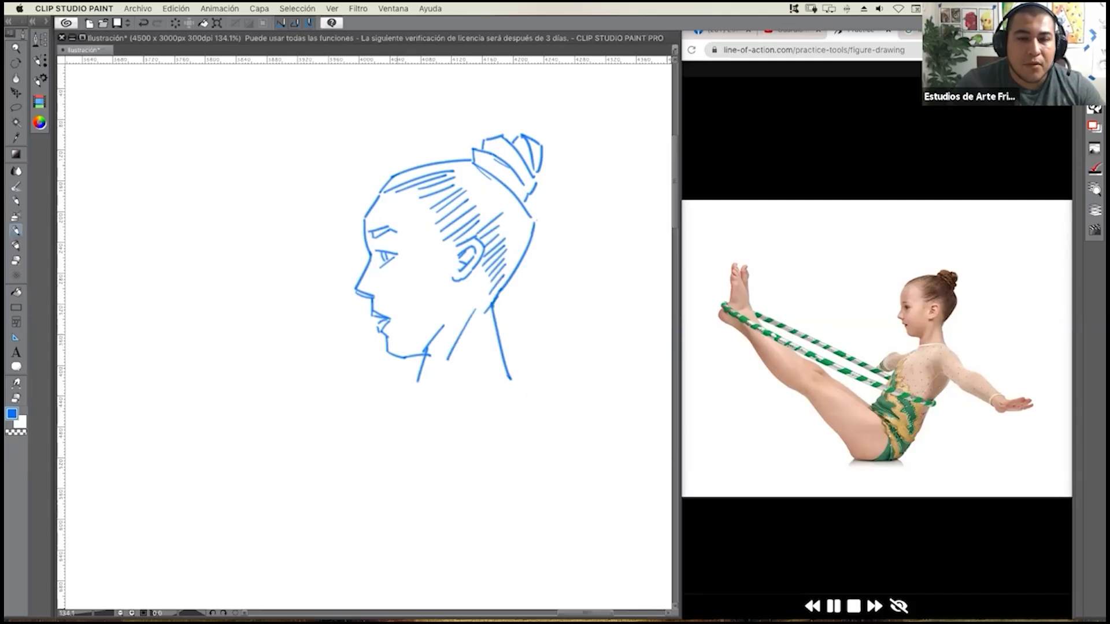
{"action": "mouse_move", "coordinate": [399, 342]}
{"action": "left_mouse_down"}
{"action": "mouse_move", "coordinate": [398, 354]}
{"action": "mouse_move", "coordinate": [411, 355]}
{"action": "mouse_move", "coordinate": [441, 322]}
{"action": "left_mouse_up"}
{"action": "left_click_drag", "start_coordinate": [451, 308], "coordinate": [445, 316]}
{"action": "left_click_drag", "start_coordinate": [444, 241], "coordinate": [445, 261]}
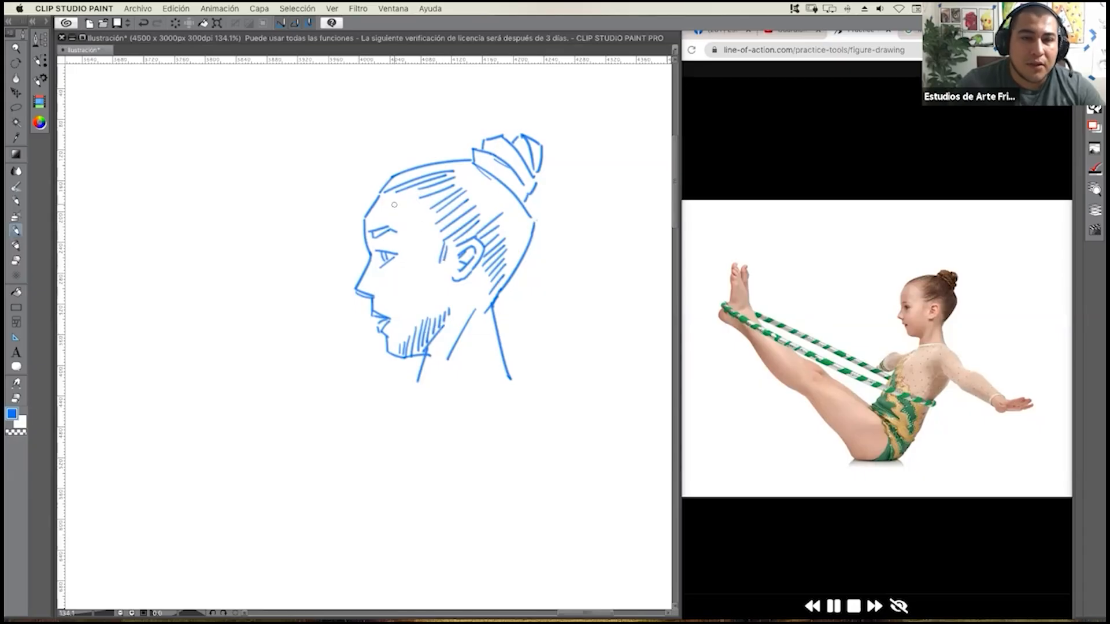
{"action": "left_click_drag", "start_coordinate": [385, 208], "coordinate": [376, 215]}
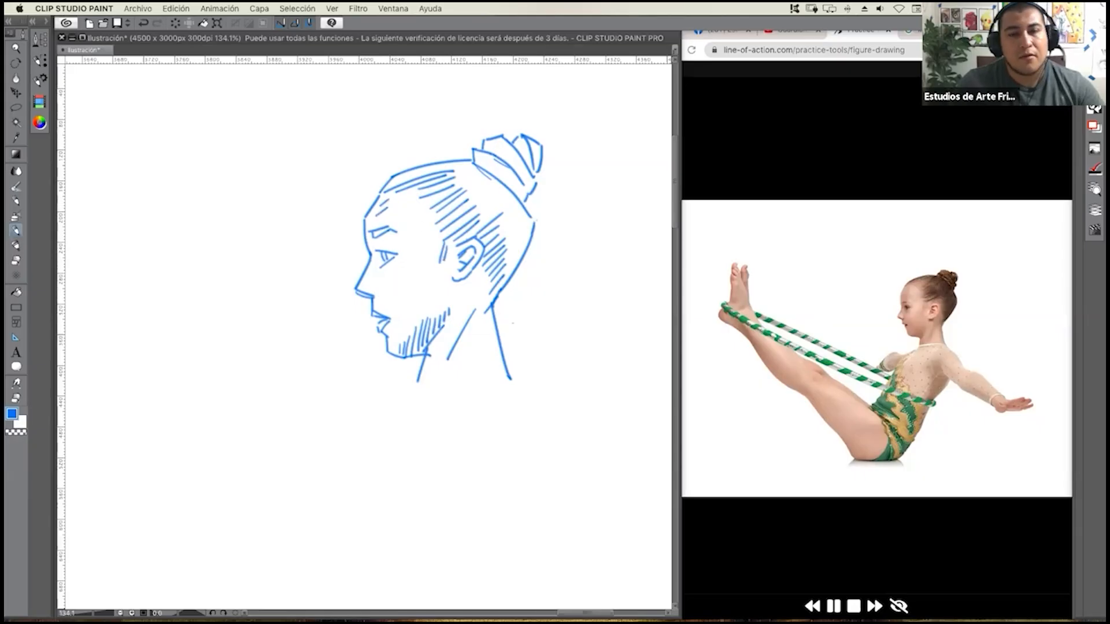
Draw the double neckline at the base of the neck and the jagged front contour of the torso.
{"action": "key", "text": "space"}
{"action": "left_click_drag", "start_coordinate": [509, 326], "coordinate": [509, 300]}
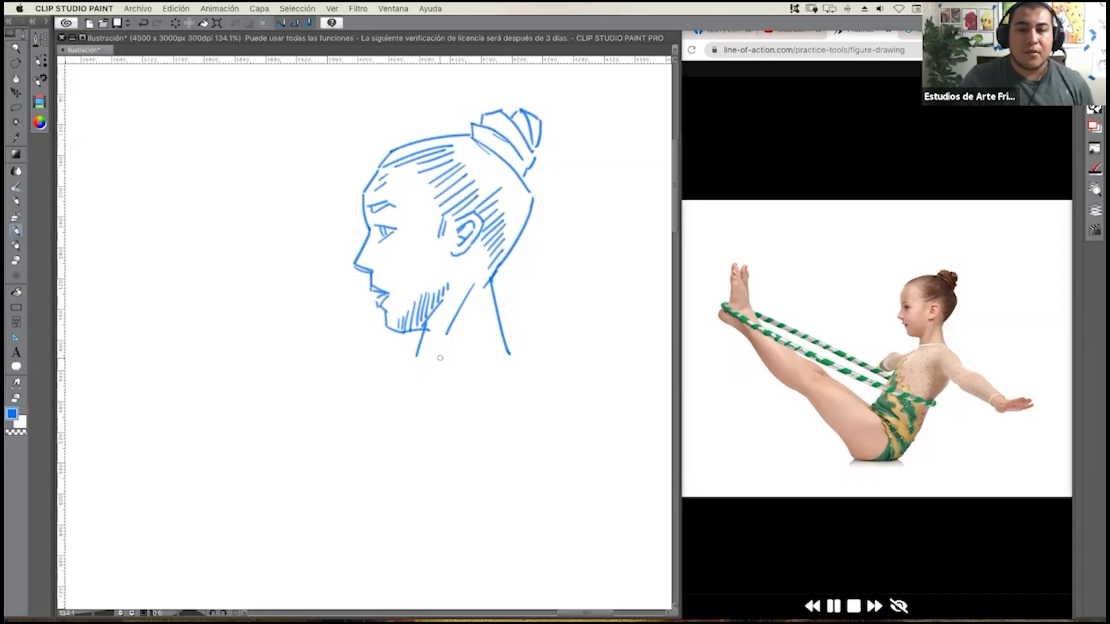
{"action": "left_click_drag", "start_coordinate": [411, 360], "coordinate": [475, 351]}
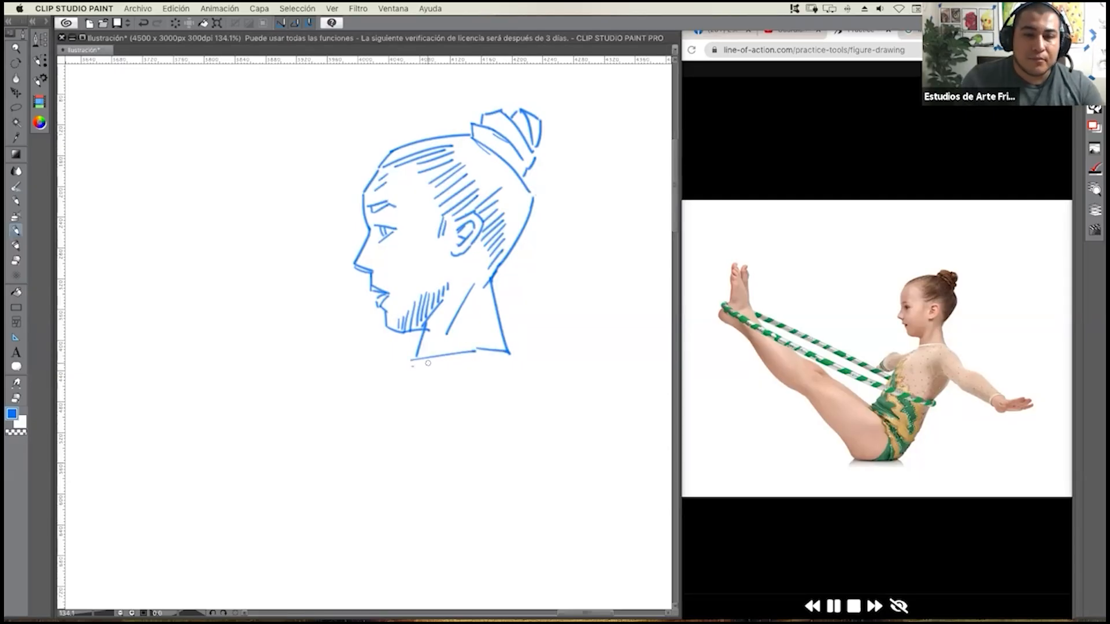
{"action": "mouse_move", "coordinate": [410, 368]}
{"action": "left_mouse_down"}
{"action": "mouse_move", "coordinate": [475, 351]}
{"action": "mouse_move", "coordinate": [502, 358]}
{"action": "left_mouse_up"}
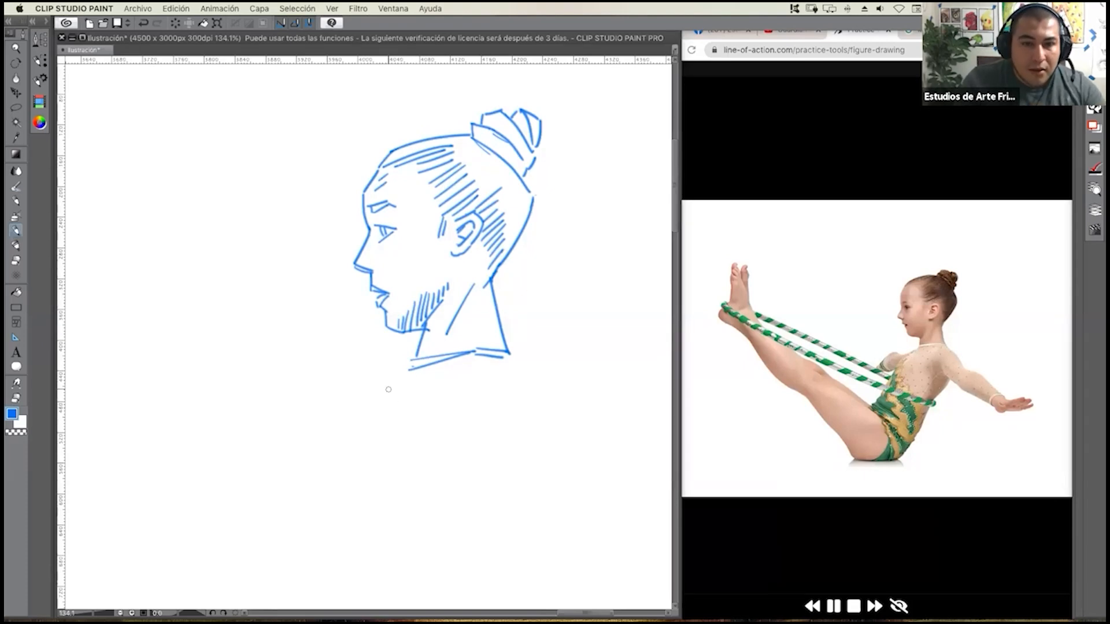
{"action": "mouse_move", "coordinate": [412, 371]}
{"action": "left_mouse_down"}
{"action": "mouse_move", "coordinate": [364, 418]}
{"action": "mouse_move", "coordinate": [349, 470]}
{"action": "mouse_move", "coordinate": [272, 553]}
{"action": "mouse_move", "coordinate": [290, 567]}
{"action": "left_mouse_up"}
{"action": "left_click_drag", "start_coordinate": [418, 423], "coordinate": [424, 375]}
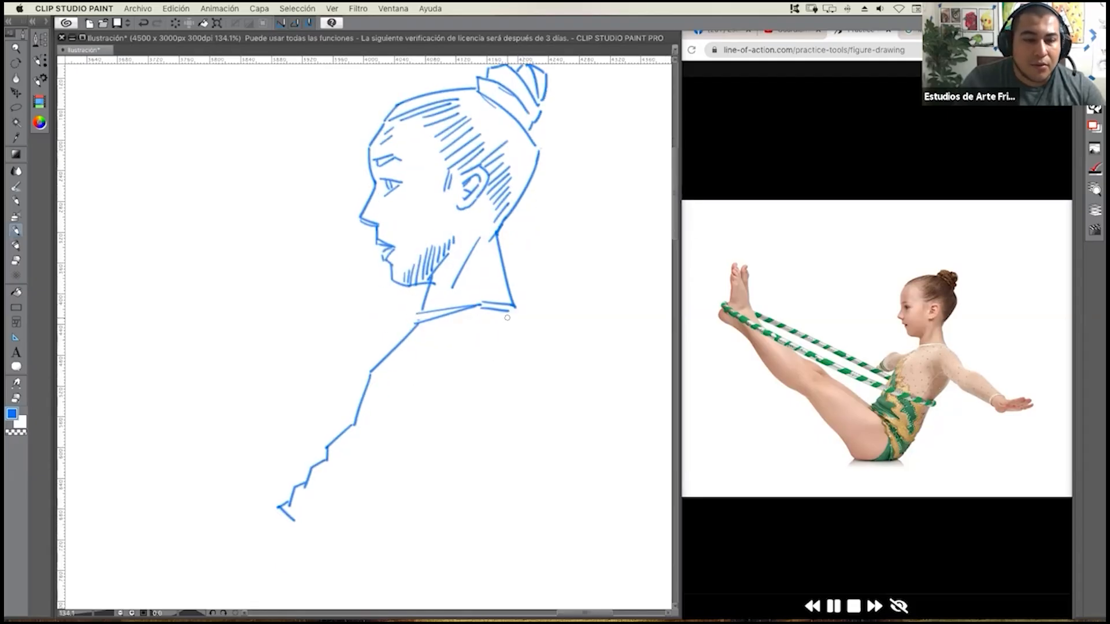
Draw the shoulder curve with its armpit fold and the stepped side contour running down from it.
{"action": "mouse_move", "coordinate": [515, 312]}
{"action": "left_mouse_down"}
{"action": "mouse_move", "coordinate": [488, 326]}
{"action": "mouse_move", "coordinate": [485, 388]}
{"action": "mouse_move", "coordinate": [519, 399]}
{"action": "left_mouse_up"}
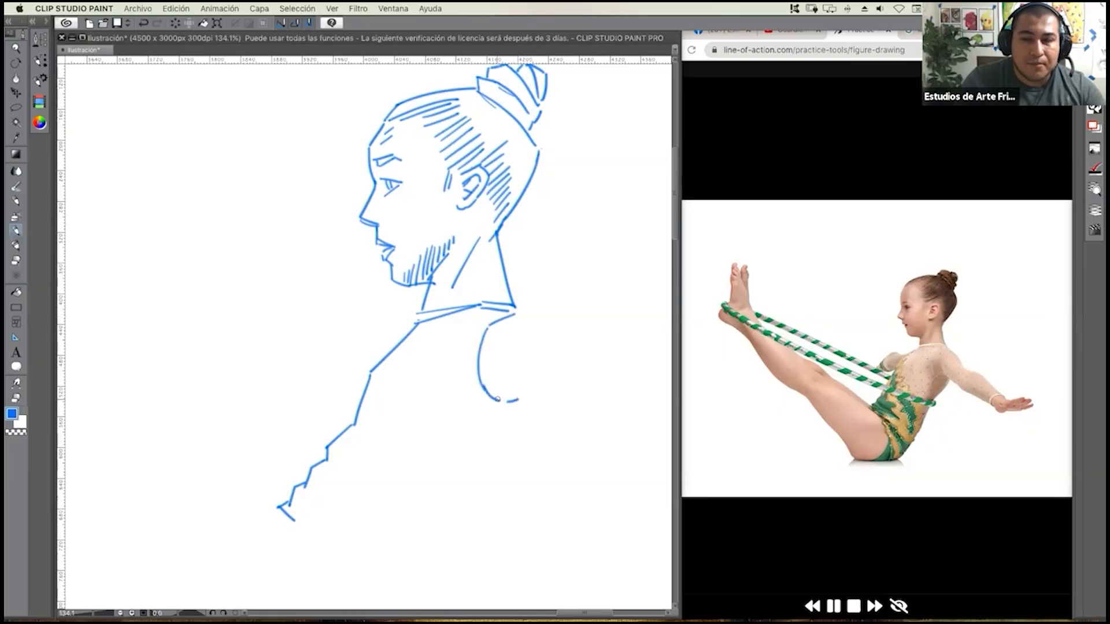
{"action": "left_click_drag", "start_coordinate": [490, 397], "coordinate": [519, 378]}
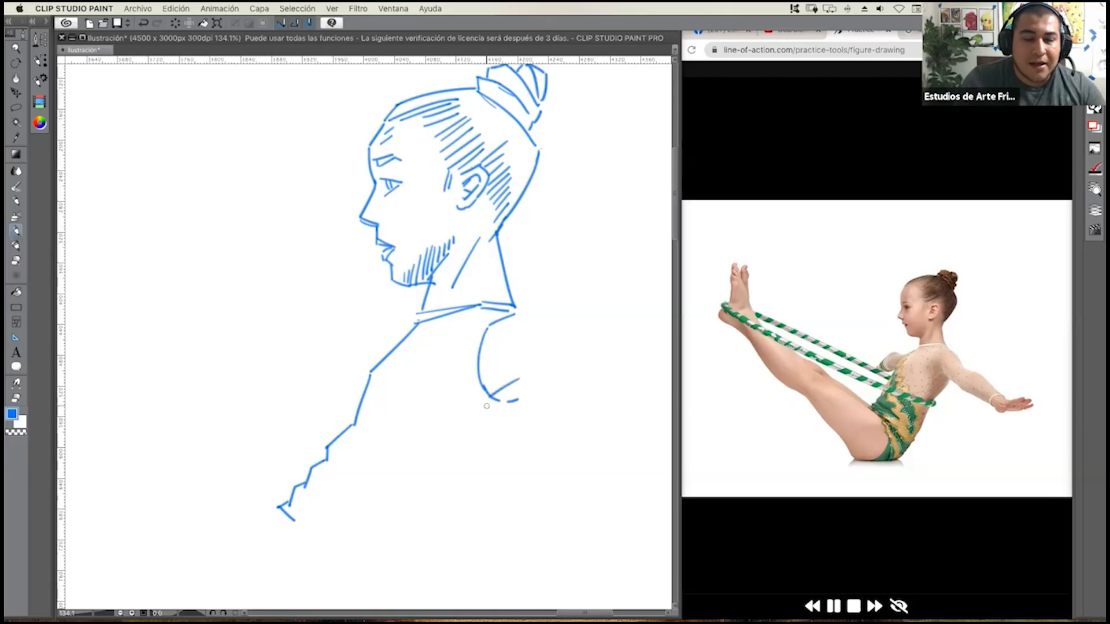
{"action": "left_click_drag", "start_coordinate": [485, 400], "coordinate": [422, 471]}
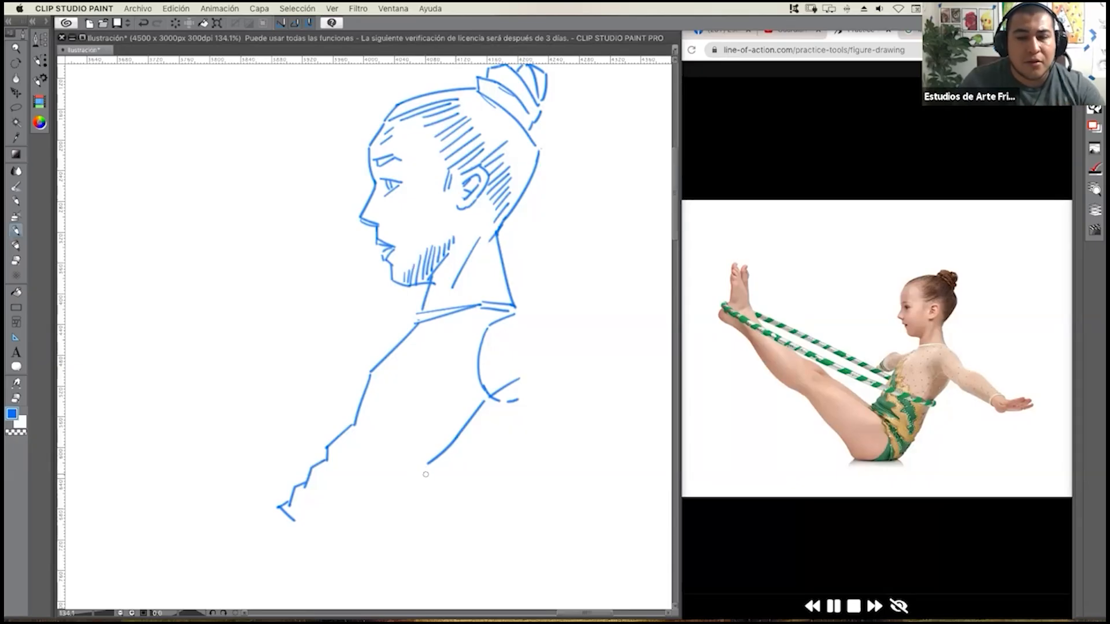
{"action": "mouse_move", "coordinate": [427, 465]}
{"action": "left_mouse_down"}
{"action": "mouse_move", "coordinate": [418, 495]}
{"action": "mouse_move", "coordinate": [350, 552]}
{"action": "left_mouse_up"}
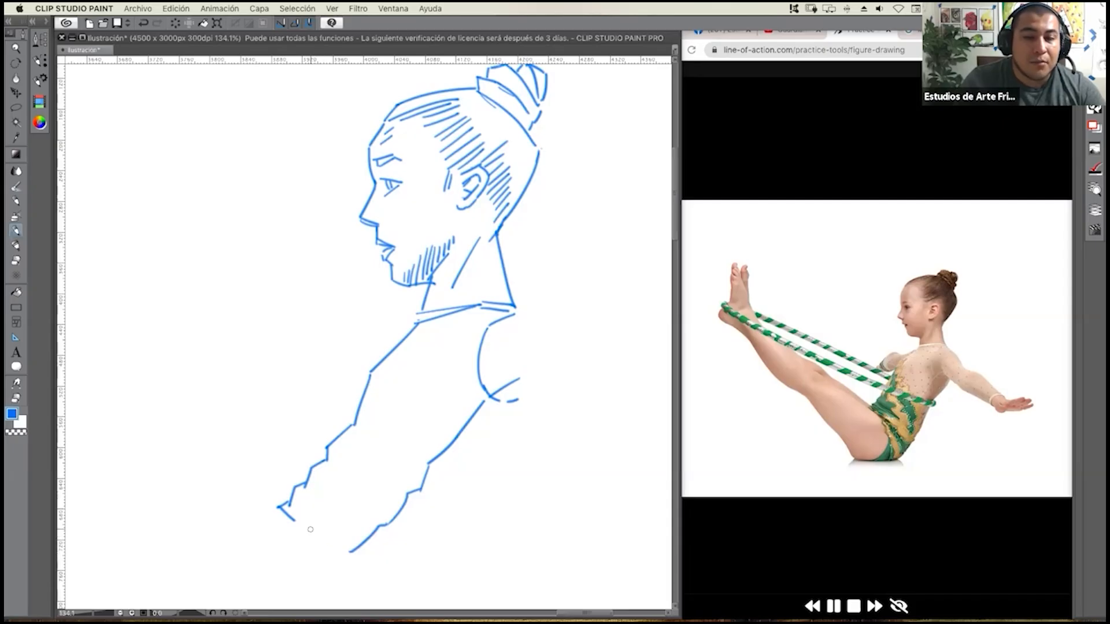
Close the torso's lower edge and draw the back contour up to the armpit.
{"action": "mouse_move", "coordinate": [305, 528]}
{"action": "left_mouse_down"}
{"action": "mouse_move", "coordinate": [363, 575]}
{"action": "mouse_move", "coordinate": [392, 578]}
{"action": "mouse_move", "coordinate": [464, 453]}
{"action": "mouse_move", "coordinate": [524, 408]}
{"action": "left_mouse_up"}
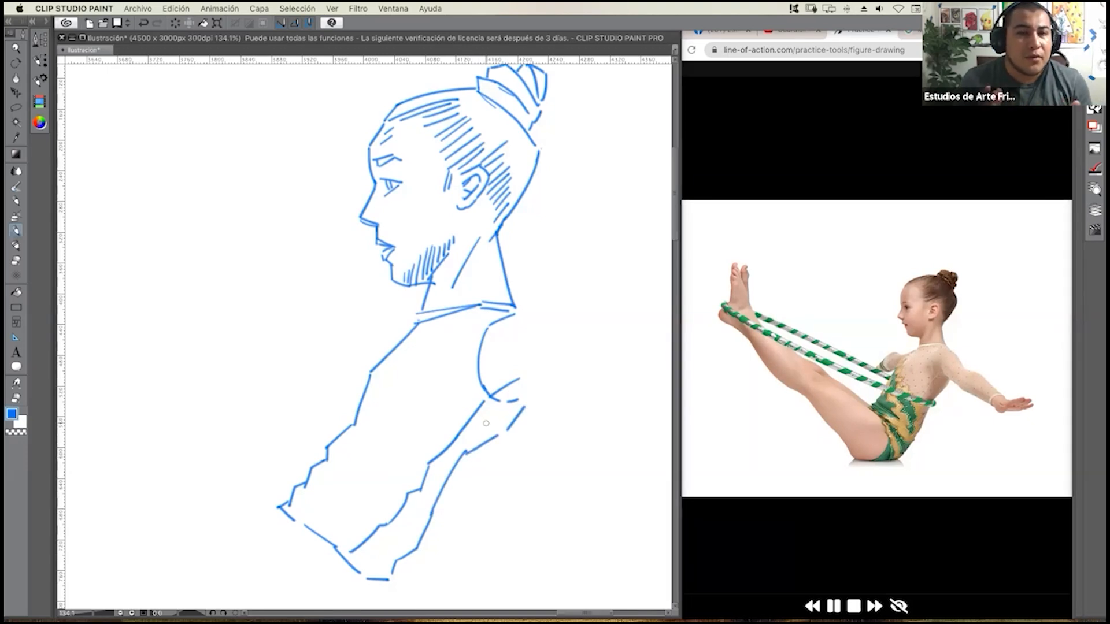
{"action": "scroll", "coordinate": [477, 375], "scroll_direction": "down", "scroll_amount": 1}
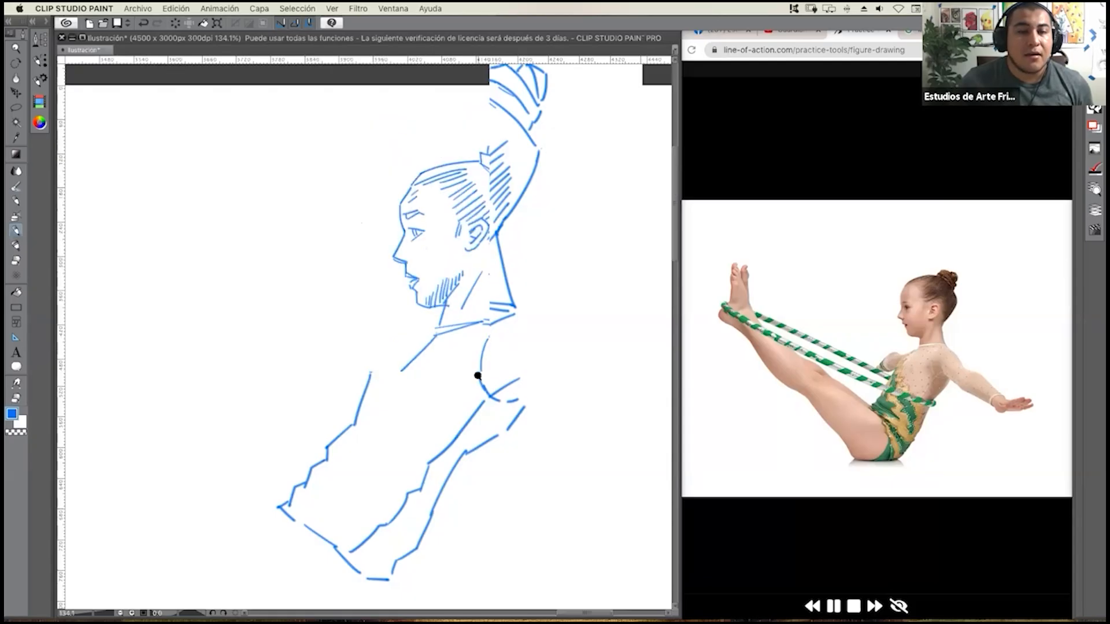
{"action": "scroll", "coordinate": [478, 376], "scroll_direction": "down", "scroll_amount": 2}
{"action": "scroll", "coordinate": [484, 373], "scroll_direction": "up", "scroll_amount": 2}
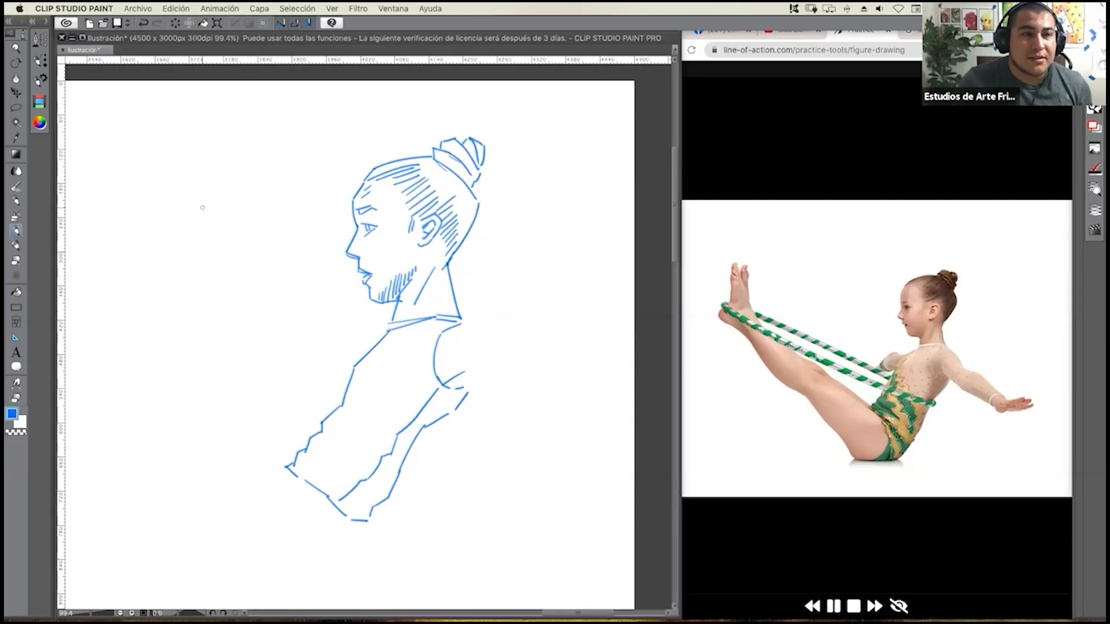
Move all the sketches on the layer slightly left across the page and return to the drawing brush.
{"action": "left_click", "coordinate": [16, 92]}
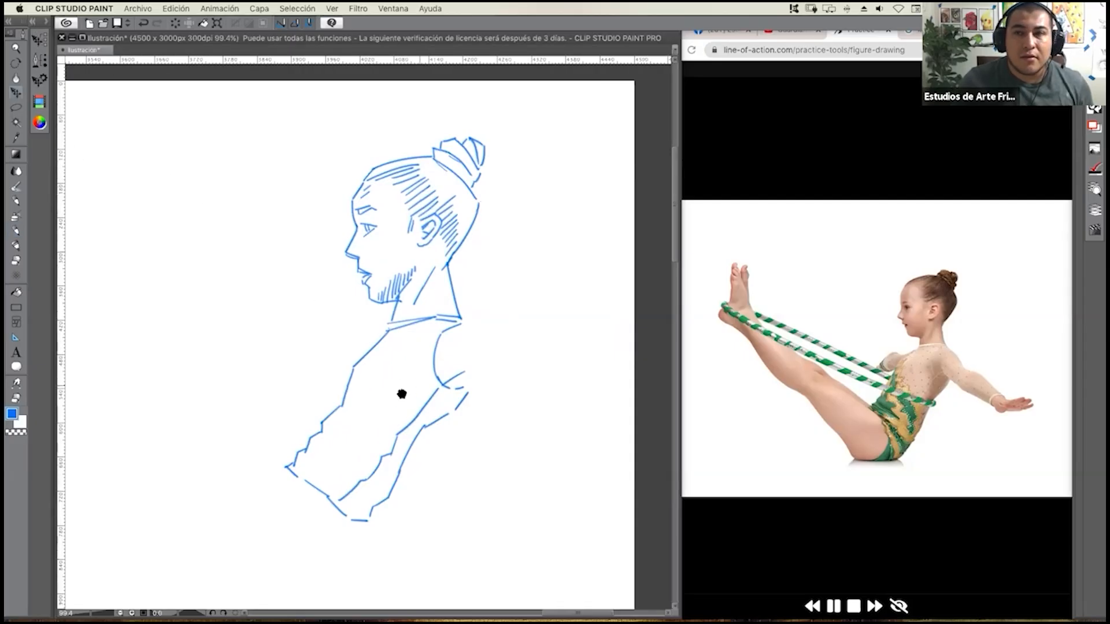
{"action": "scroll", "coordinate": [396, 393], "scroll_direction": "down", "scroll_amount": 5}
{"action": "left_click_drag", "start_coordinate": [301, 473], "coordinate": [500, 355]}
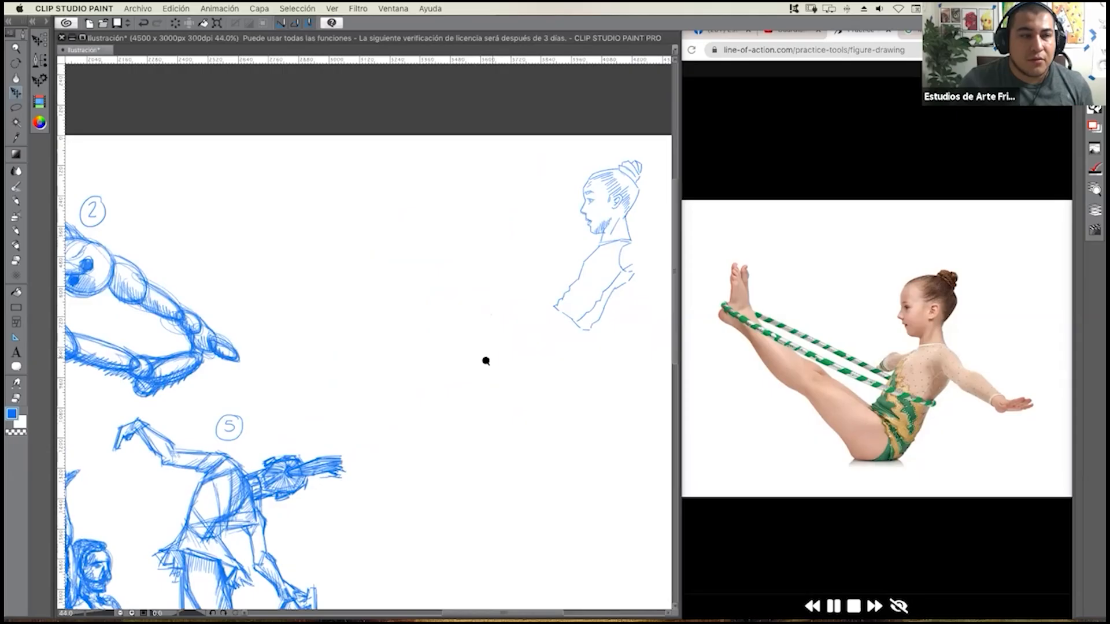
{"action": "scroll", "coordinate": [486, 361], "scroll_direction": "down", "scroll_amount": 3}
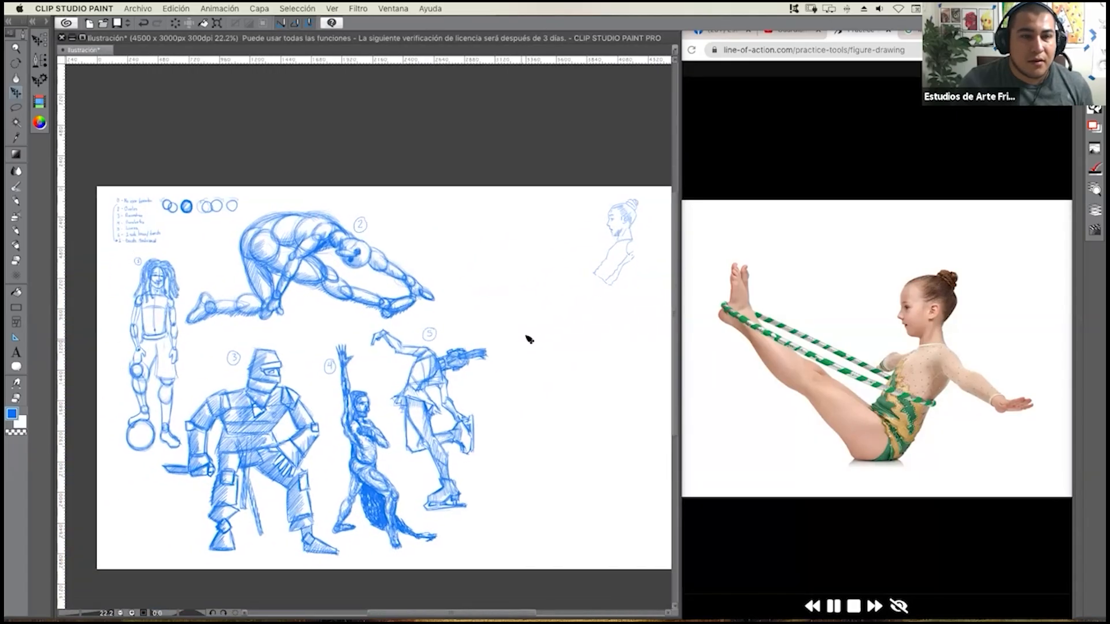
{"action": "left_click_drag", "start_coordinate": [510, 351], "coordinate": [500, 349]}
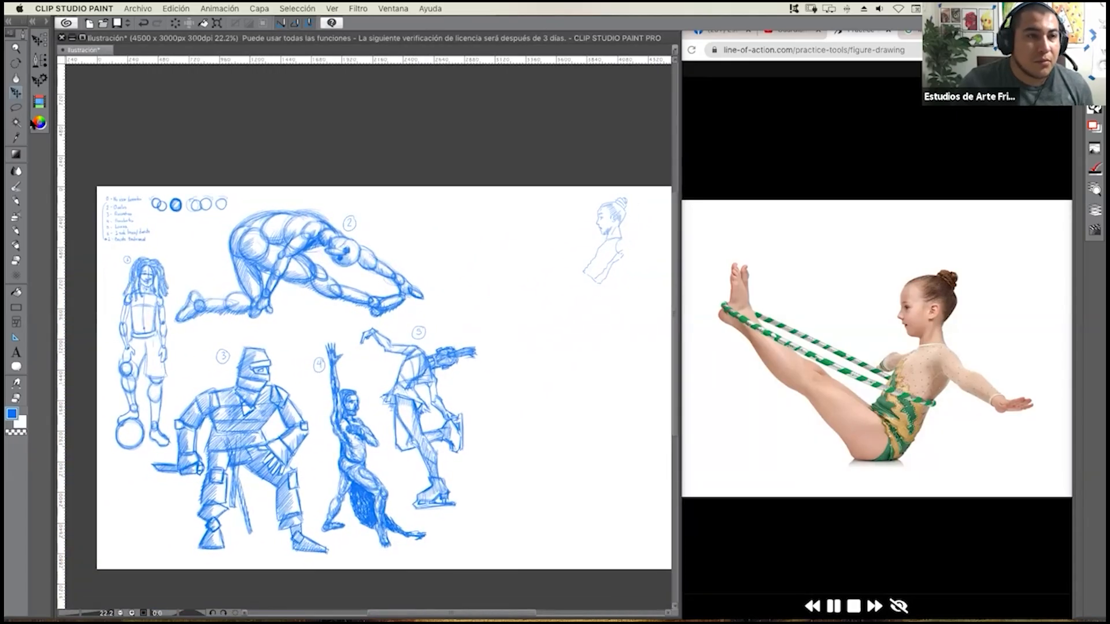
{"action": "left_click", "coordinate": [16, 201]}
{"action": "left_click", "coordinate": [16, 230]}
Draw the near shoulder and armpit crease and the upper and lower contours of the extended arm out to the wrist.
{"action": "scroll", "coordinate": [647, 238], "scroll_direction": "up", "scroll_amount": 4}
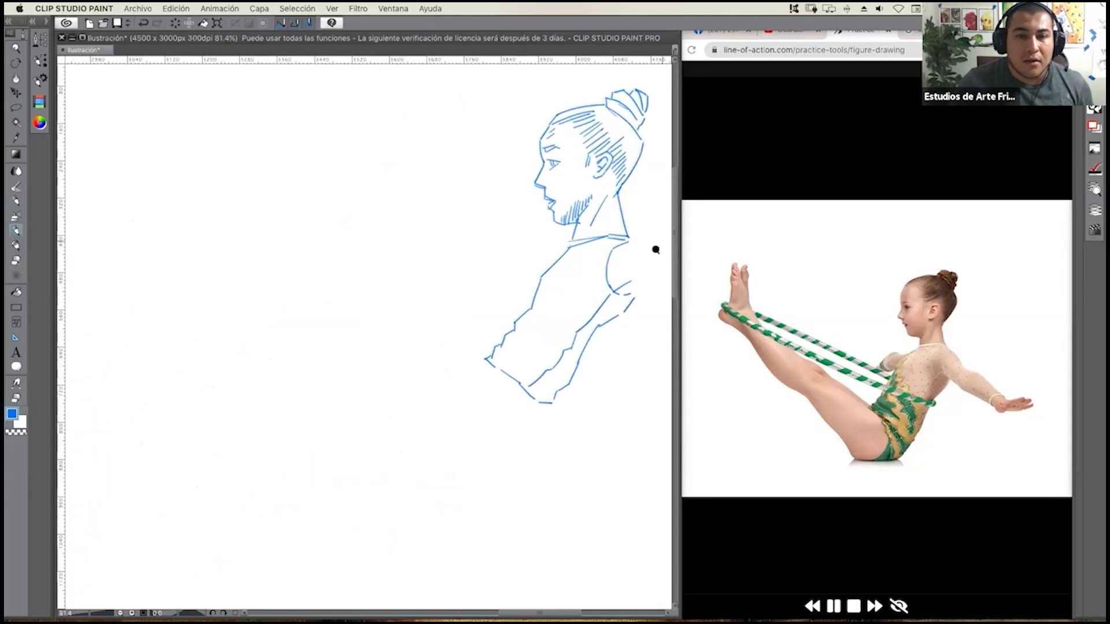
{"action": "scroll", "coordinate": [611, 272], "scroll_direction": "down", "scroll_amount": 4}
{"action": "scroll", "coordinate": [617, 273], "scroll_direction": "up", "scroll_amount": 3}
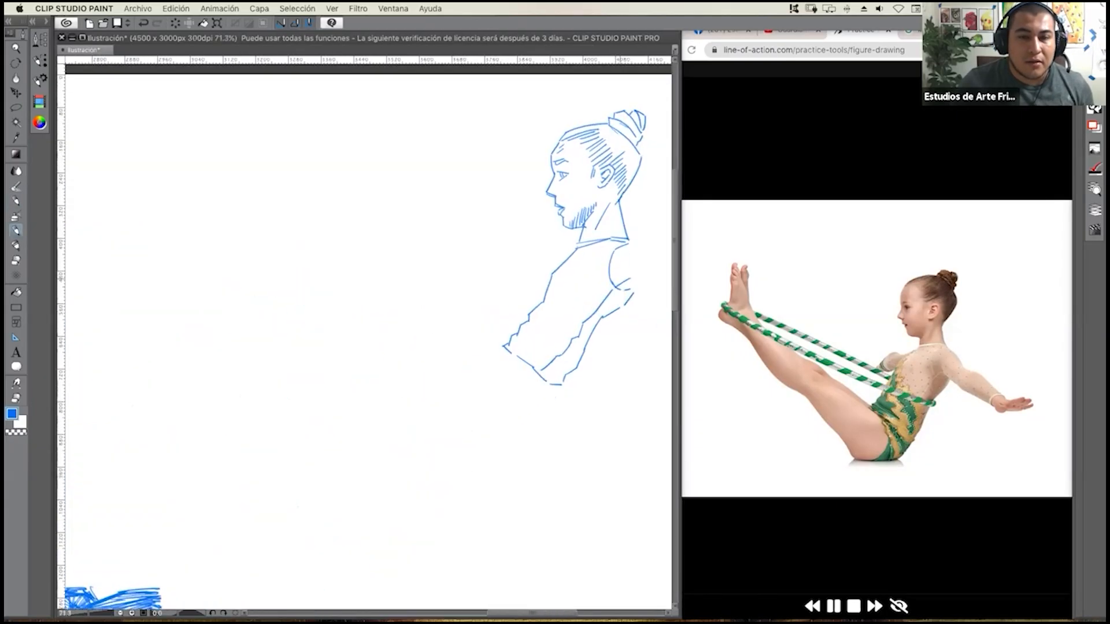
{"action": "scroll", "coordinate": [559, 282], "scroll_direction": "up", "scroll_amount": 1}
{"action": "scroll", "coordinate": [561, 261], "scroll_direction": "up", "scroll_amount": 1}
{"action": "scroll", "coordinate": [555, 274], "scroll_direction": "up", "scroll_amount": 1}
{"action": "scroll", "coordinate": [549, 283], "scroll_direction": "down", "scroll_amount": 3}
{"action": "scroll", "coordinate": [565, 281], "scroll_direction": "up", "scroll_amount": 3}
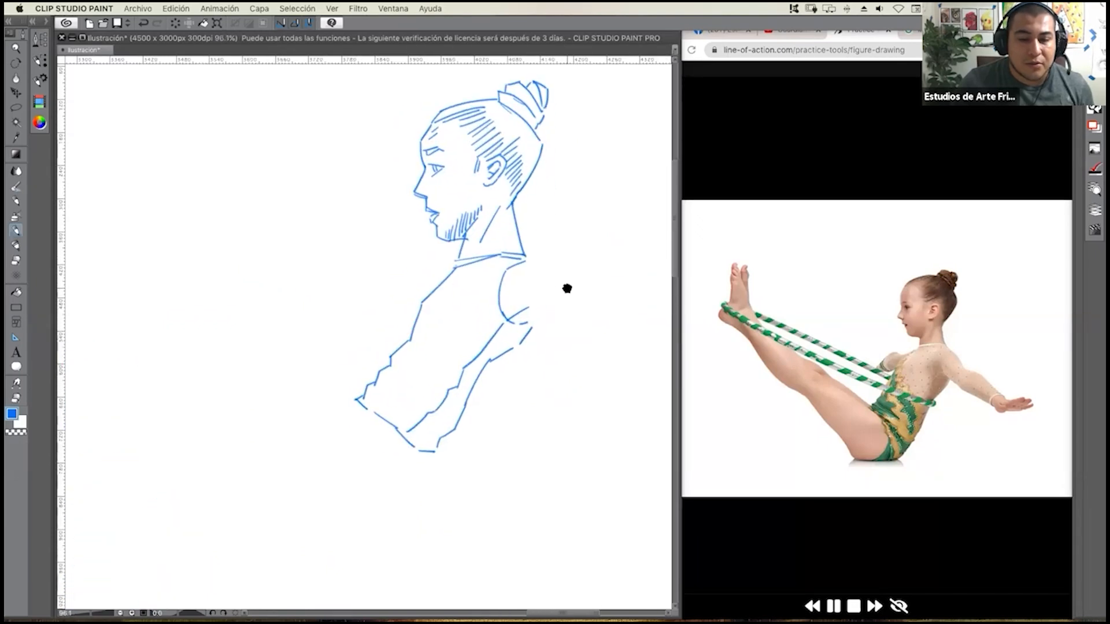
{"action": "left_click_drag", "start_coordinate": [567, 289], "coordinate": [532, 310]}
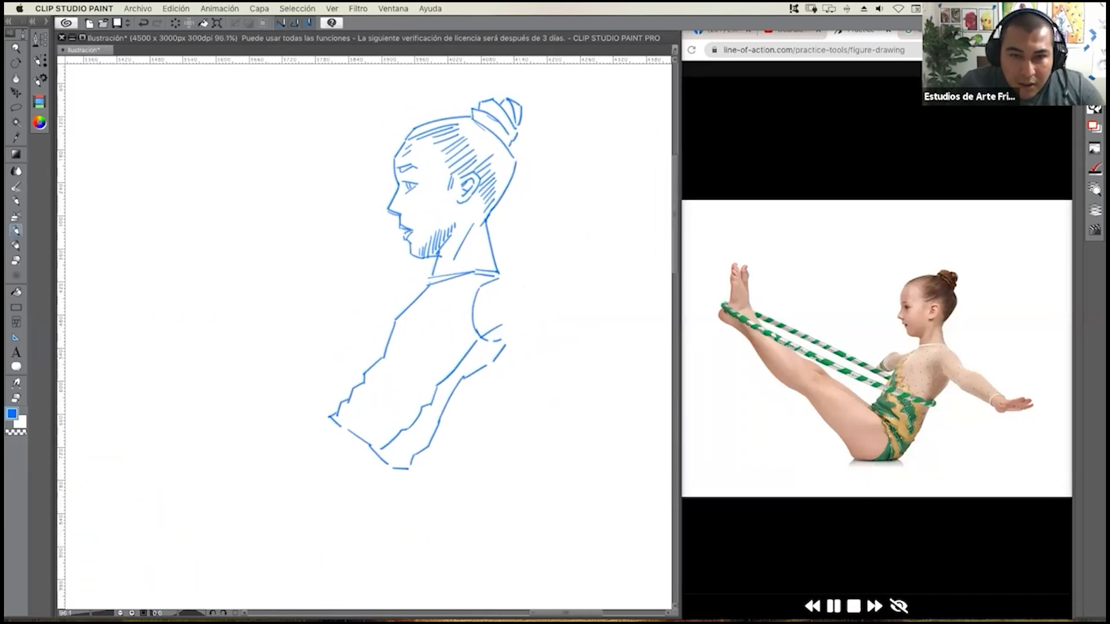
{"action": "mouse_move", "coordinate": [509, 278]}
{"action": "left_mouse_down"}
{"action": "mouse_move", "coordinate": [530, 285]}
{"action": "mouse_move", "coordinate": [545, 312]}
{"action": "mouse_move", "coordinate": [497, 315]}
{"action": "mouse_move", "coordinate": [511, 344]}
{"action": "left_mouse_up"}
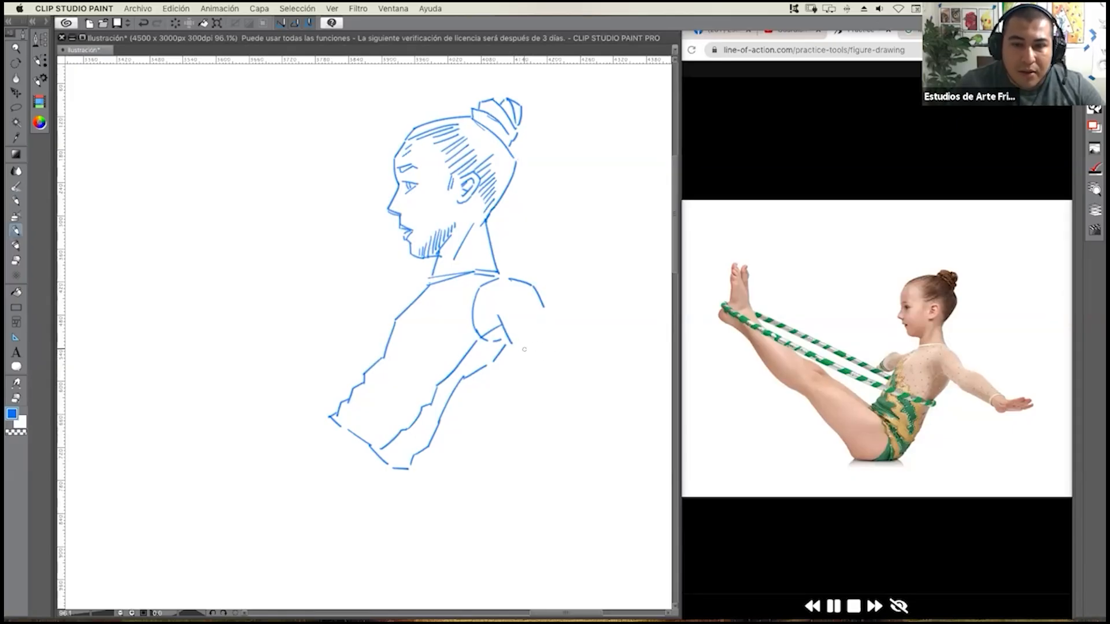
{"action": "left_click_drag", "start_coordinate": [515, 345], "coordinate": [563, 368]}
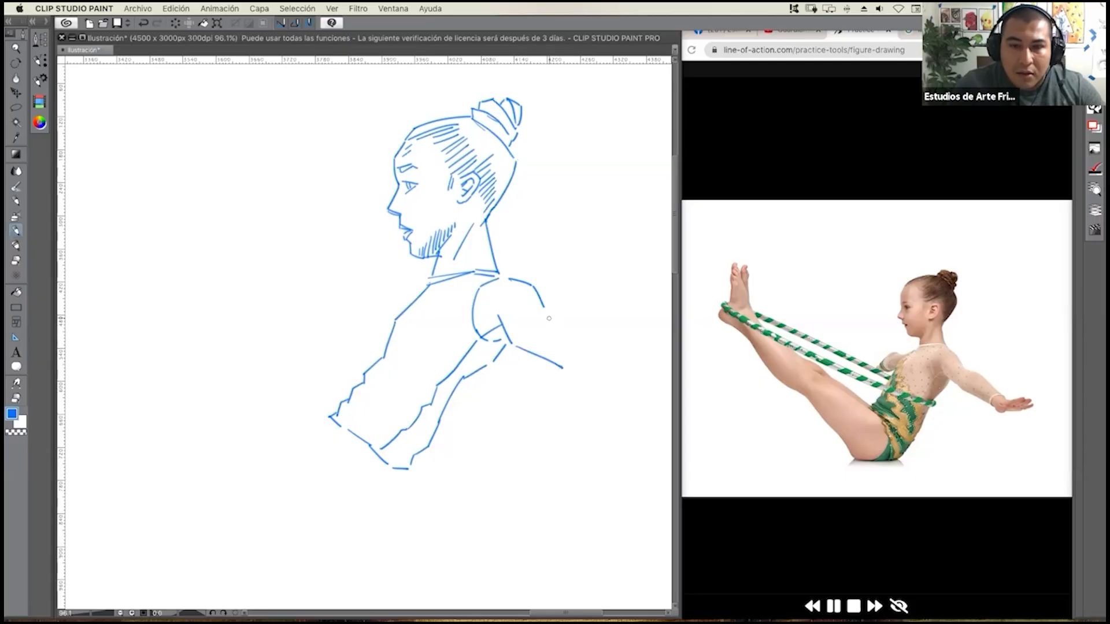
{"action": "mouse_move", "coordinate": [544, 309]}
{"action": "left_mouse_down"}
{"action": "mouse_move", "coordinate": [592, 322]}
{"action": "mouse_move", "coordinate": [618, 363]}
{"action": "mouse_move", "coordinate": [573, 379]}
{"action": "mouse_move", "coordinate": [613, 389]}
{"action": "mouse_move", "coordinate": [613, 370]}
{"action": "mouse_move", "coordinate": [613, 389]}
{"action": "left_mouse_up"}
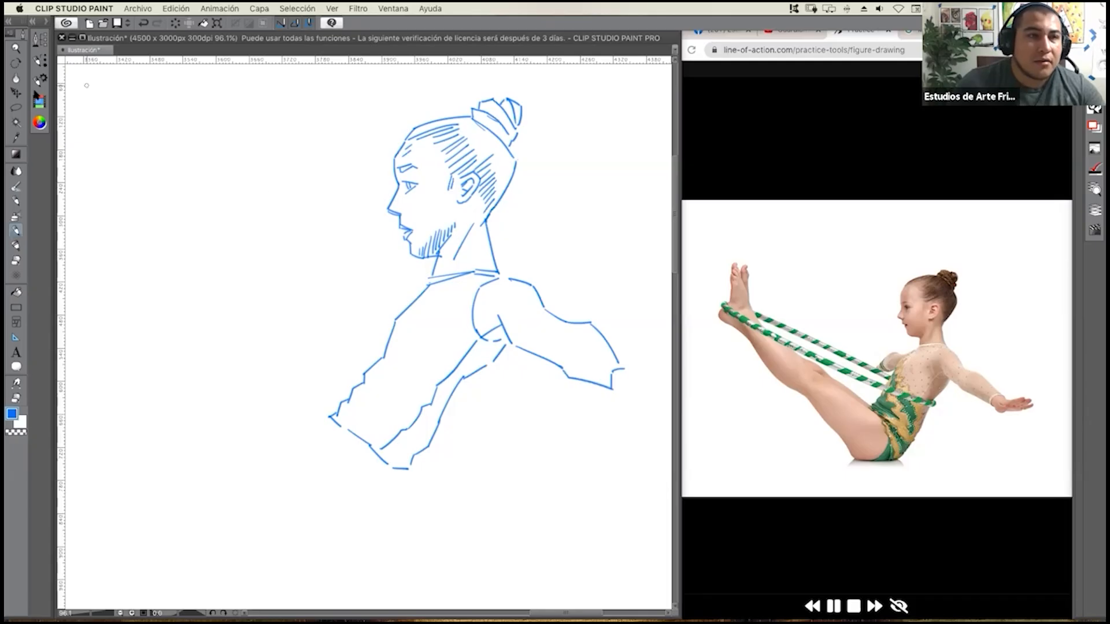
Draw the open hand with its fingers at the wrist and the foreshortened far shoulder and arm in front of the chest.
{"action": "left_click_drag", "start_coordinate": [582, 304], "coordinate": [497, 300]}
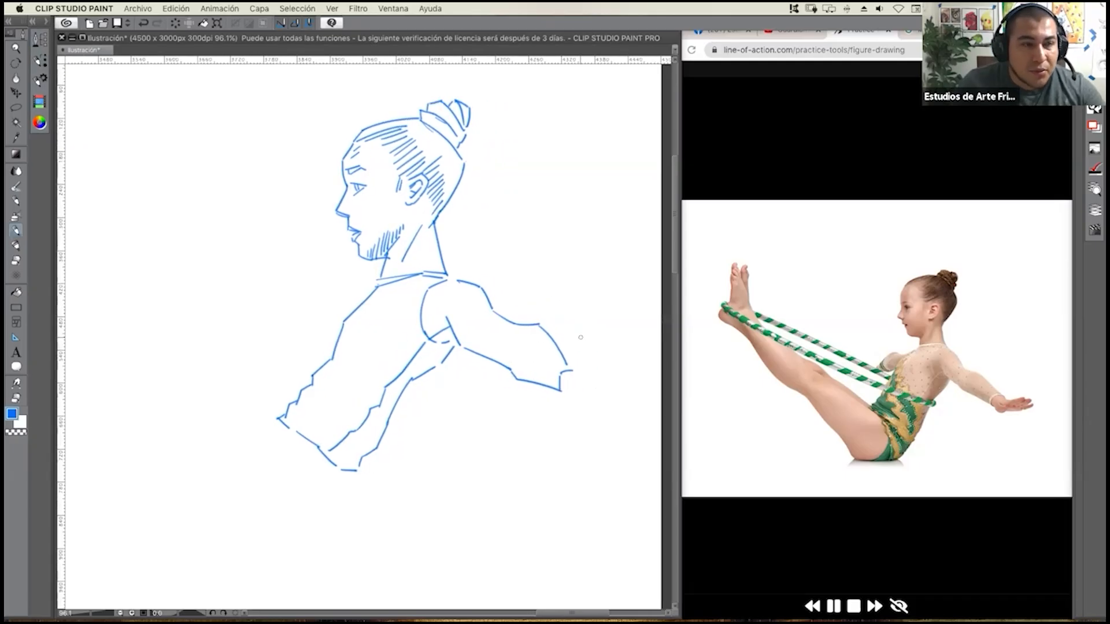
{"action": "mouse_move", "coordinate": [571, 368]}
{"action": "left_mouse_down"}
{"action": "mouse_move", "coordinate": [619, 364]}
{"action": "mouse_move", "coordinate": [588, 384]}
{"action": "mouse_move", "coordinate": [636, 371]}
{"action": "mouse_move", "coordinate": [607, 391]}
{"action": "mouse_move", "coordinate": [638, 376]}
{"action": "mouse_move", "coordinate": [609, 396]}
{"action": "mouse_move", "coordinate": [568, 397]}
{"action": "mouse_move", "coordinate": [582, 396]}
{"action": "mouse_move", "coordinate": [567, 407]}
{"action": "mouse_move", "coordinate": [559, 397]}
{"action": "left_mouse_up"}
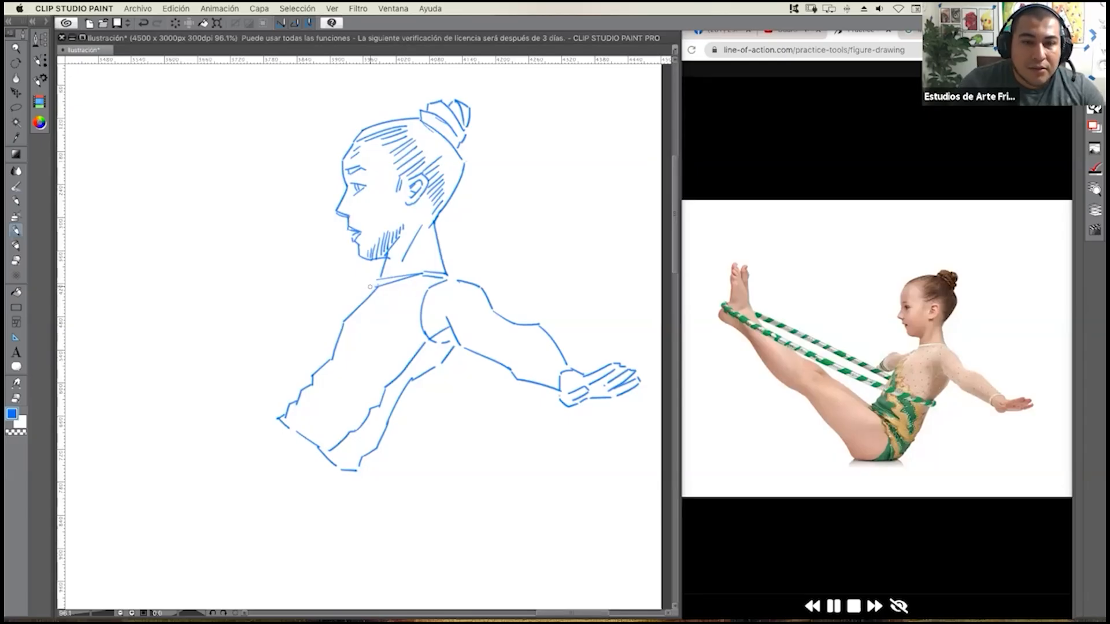
{"action": "mouse_move", "coordinate": [370, 281]}
{"action": "left_mouse_down"}
{"action": "mouse_move", "coordinate": [343, 322]}
{"action": "mouse_move", "coordinate": [342, 300]}
{"action": "mouse_move", "coordinate": [321, 309]}
{"action": "mouse_move", "coordinate": [325, 331]}
{"action": "mouse_move", "coordinate": [313, 332]}
{"action": "left_mouse_up"}
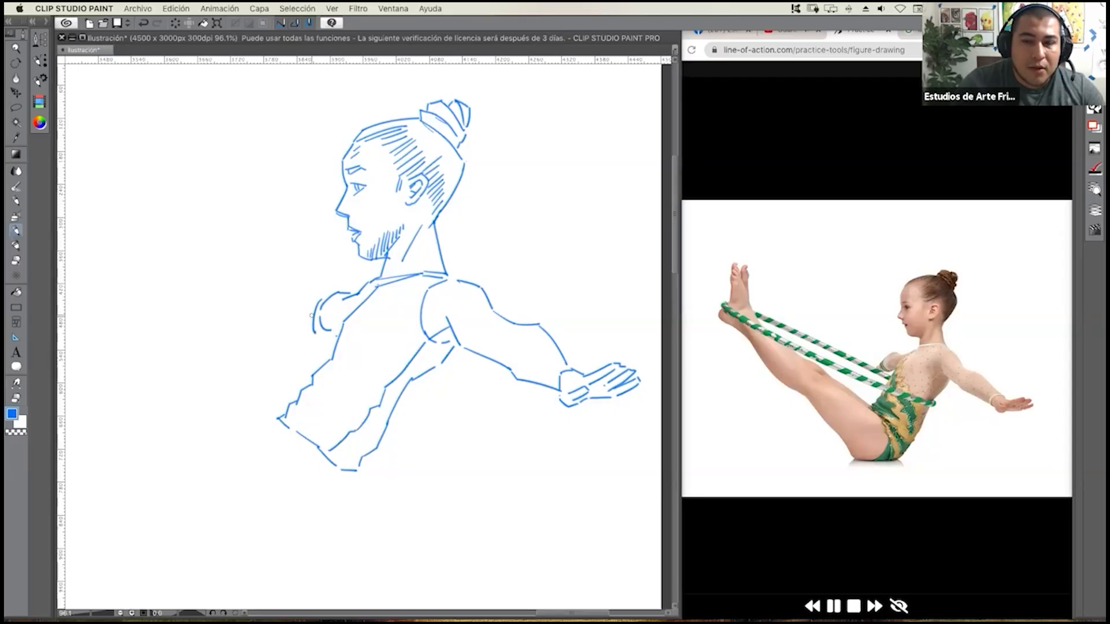
{"action": "mouse_move", "coordinate": [312, 308]}
{"action": "left_mouse_down"}
{"action": "mouse_move", "coordinate": [308, 335]}
{"action": "mouse_move", "coordinate": [296, 322]}
{"action": "mouse_move", "coordinate": [306, 333]}
{"action": "left_mouse_up"}
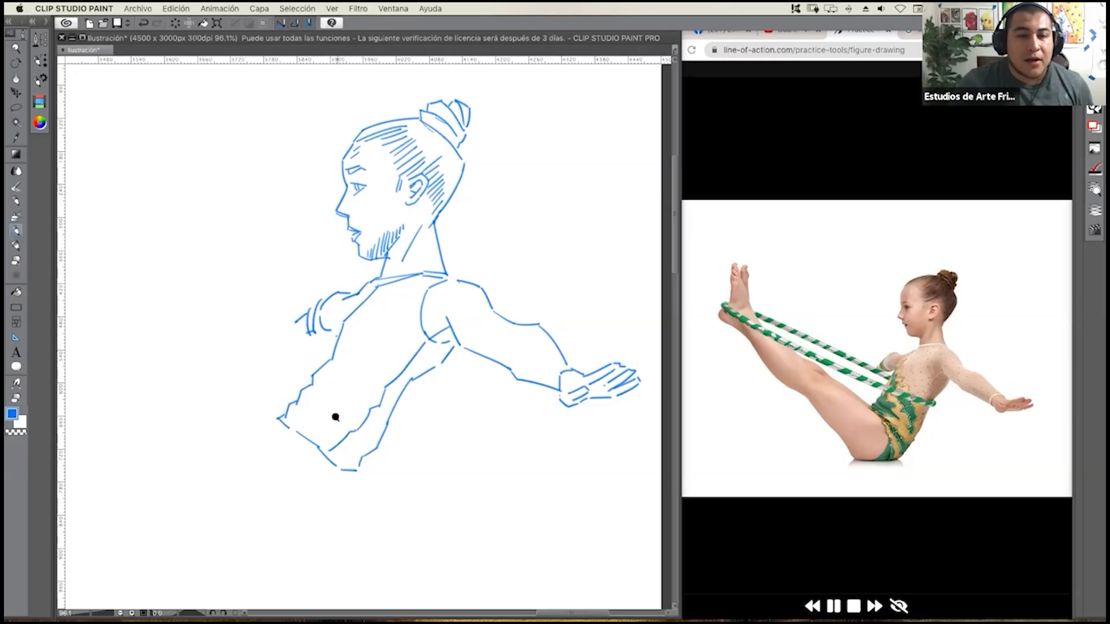
Draw the hoop's four long slanting edges from the foot area to the torso and round off its end behind the back.
{"action": "scroll", "coordinate": [334, 414], "scroll_direction": "down", "scroll_amount": 3}
{"action": "left_click_drag", "start_coordinate": [312, 420], "coordinate": [366, 405]}
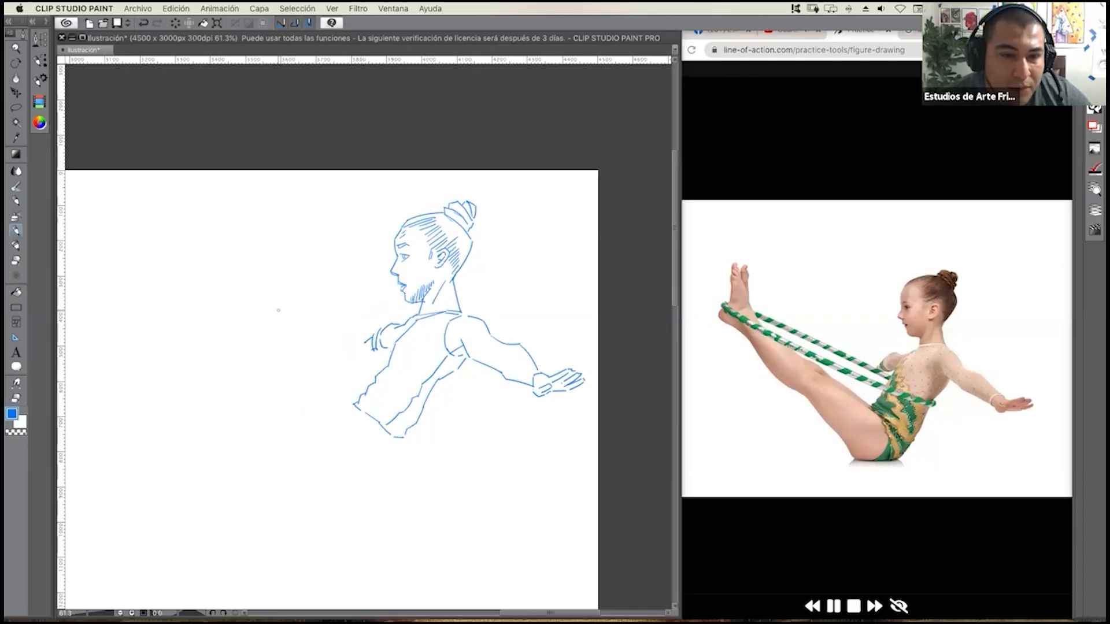
{"action": "left_click_drag", "start_coordinate": [224, 283], "coordinate": [398, 363]}
{"action": "left_click_drag", "start_coordinate": [224, 291], "coordinate": [388, 368]}
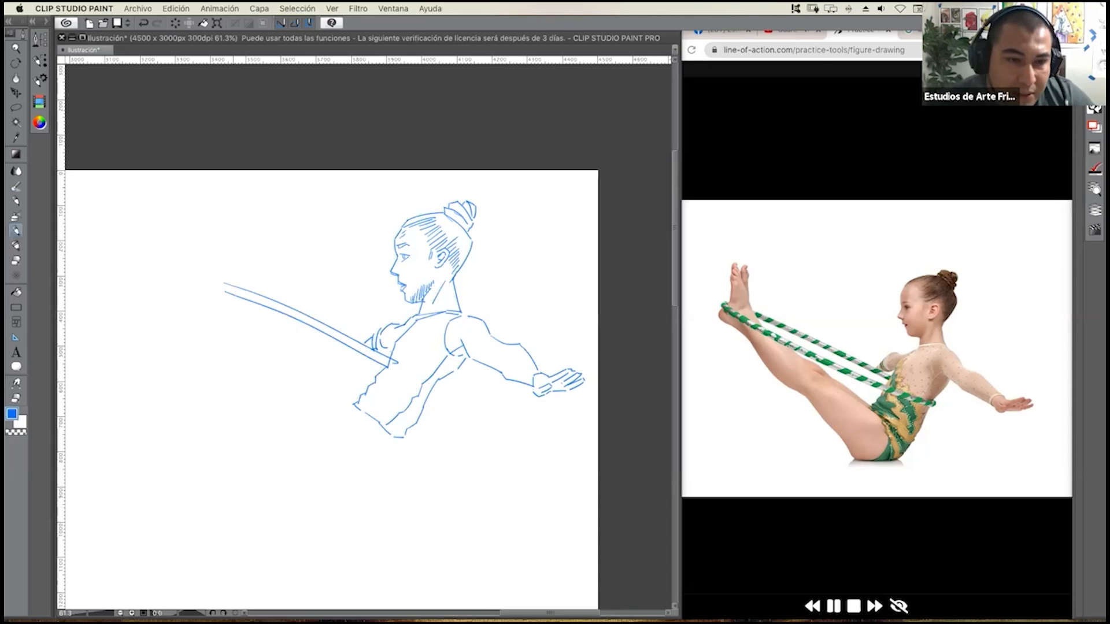
{"action": "left_click_drag", "start_coordinate": [177, 294], "coordinate": [443, 400]}
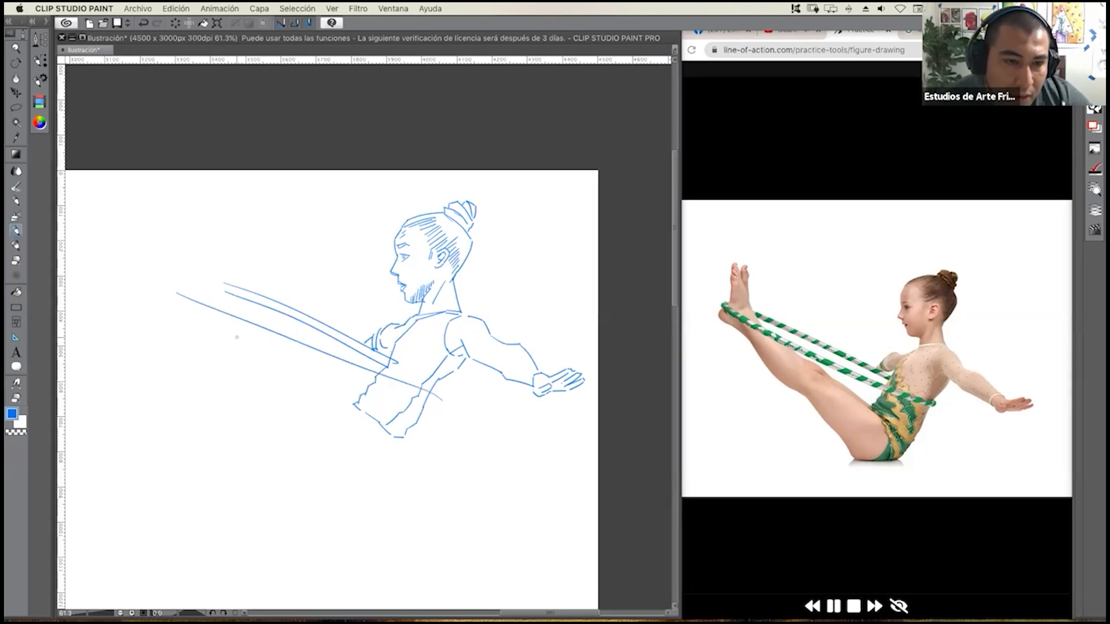
{"action": "left_click_drag", "start_coordinate": [175, 313], "coordinate": [400, 398]}
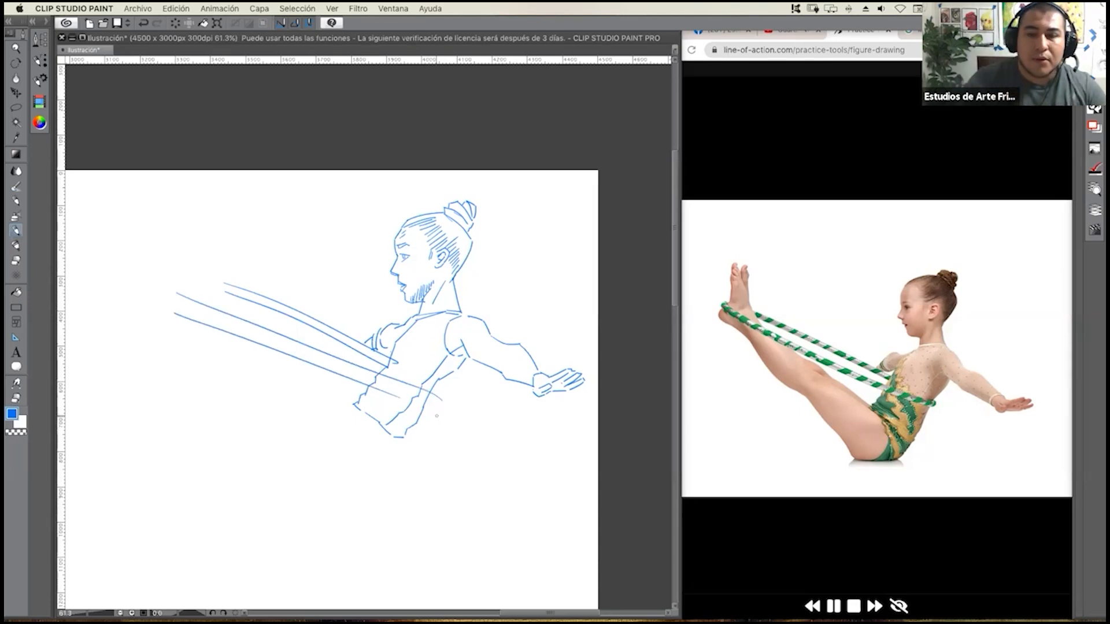
{"action": "left_click_drag", "start_coordinate": [406, 398], "coordinate": [452, 407]}
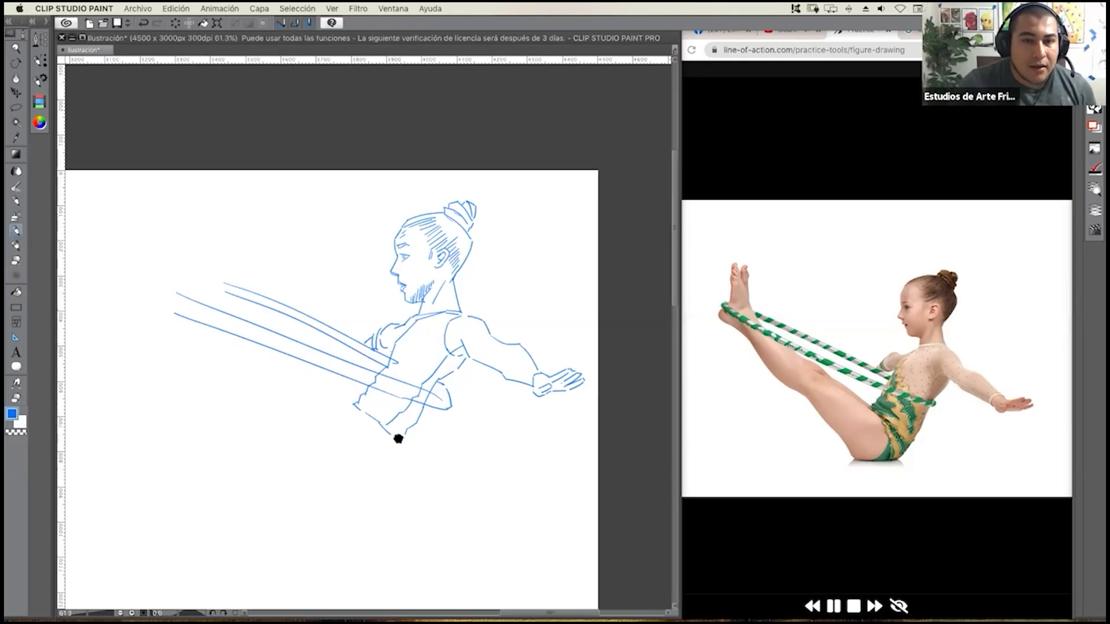
Draw the hip and leotard edge below the torso, both contours of the raised thigh with knee marks, and the calf line.
{"action": "scroll", "coordinate": [399, 434], "scroll_direction": "up", "scroll_amount": 1}
{"action": "mouse_move", "coordinate": [397, 445]}
{"action": "left_mouse_down"}
{"action": "mouse_move", "coordinate": [411, 439]}
{"action": "mouse_move", "coordinate": [376, 466]}
{"action": "mouse_move", "coordinate": [388, 421]}
{"action": "mouse_move", "coordinate": [376, 403]}
{"action": "left_mouse_up"}
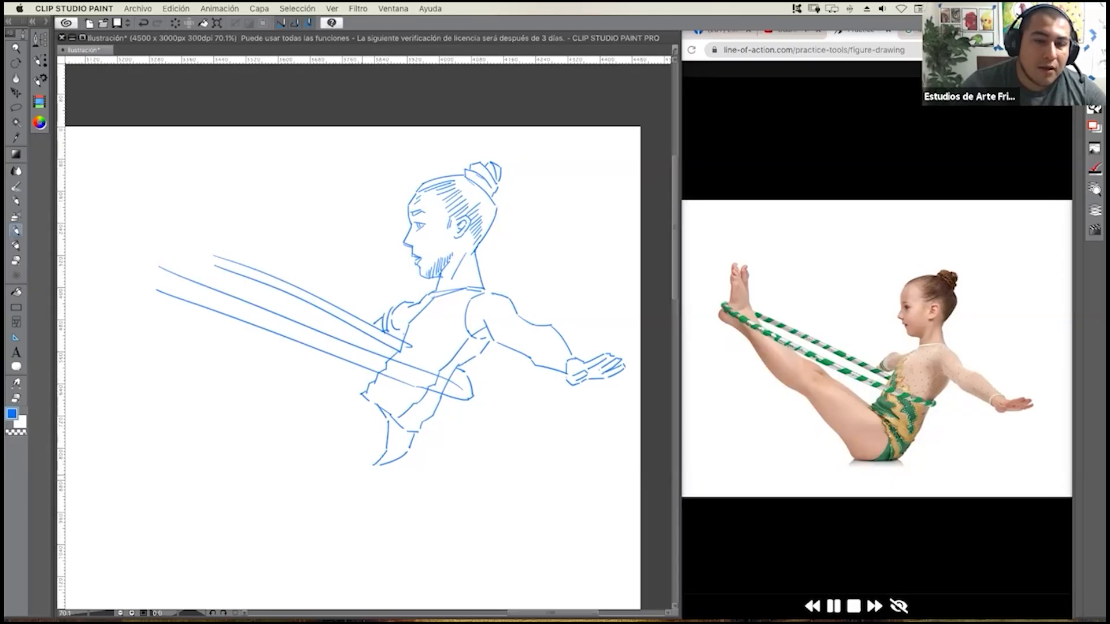
{"action": "mouse_move", "coordinate": [379, 466]}
{"action": "left_mouse_down"}
{"action": "mouse_move", "coordinate": [344, 472]}
{"action": "mouse_move", "coordinate": [264, 367]}
{"action": "mouse_move", "coordinate": [287, 400]}
{"action": "left_mouse_up"}
{"action": "left_click_drag", "start_coordinate": [308, 360], "coordinate": [363, 398]}
{"action": "mouse_move", "coordinate": [306, 361]}
{"action": "left_mouse_down"}
{"action": "mouse_move", "coordinate": [269, 342]}
{"action": "mouse_move", "coordinate": [256, 366]}
{"action": "mouse_move", "coordinate": [237, 360]}
{"action": "mouse_move", "coordinate": [193, 312]}
{"action": "left_mouse_up"}
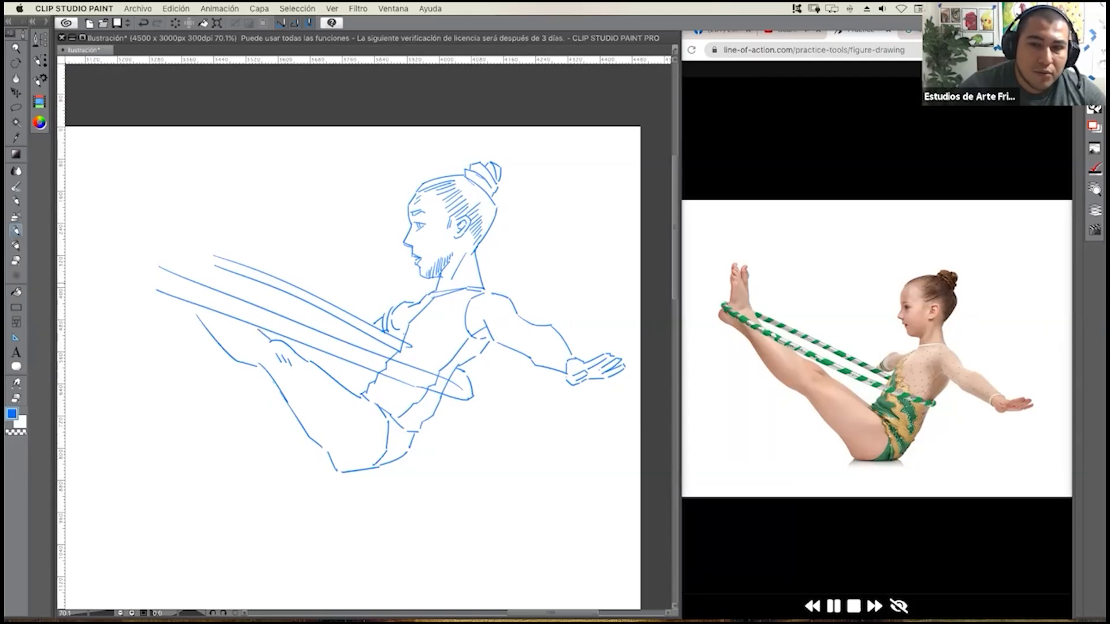
Draw the ankle, instep and heel of the raised foot and close the hoop's end around the sole.
{"action": "left_click_drag", "start_coordinate": [214, 289], "coordinate": [192, 267]}
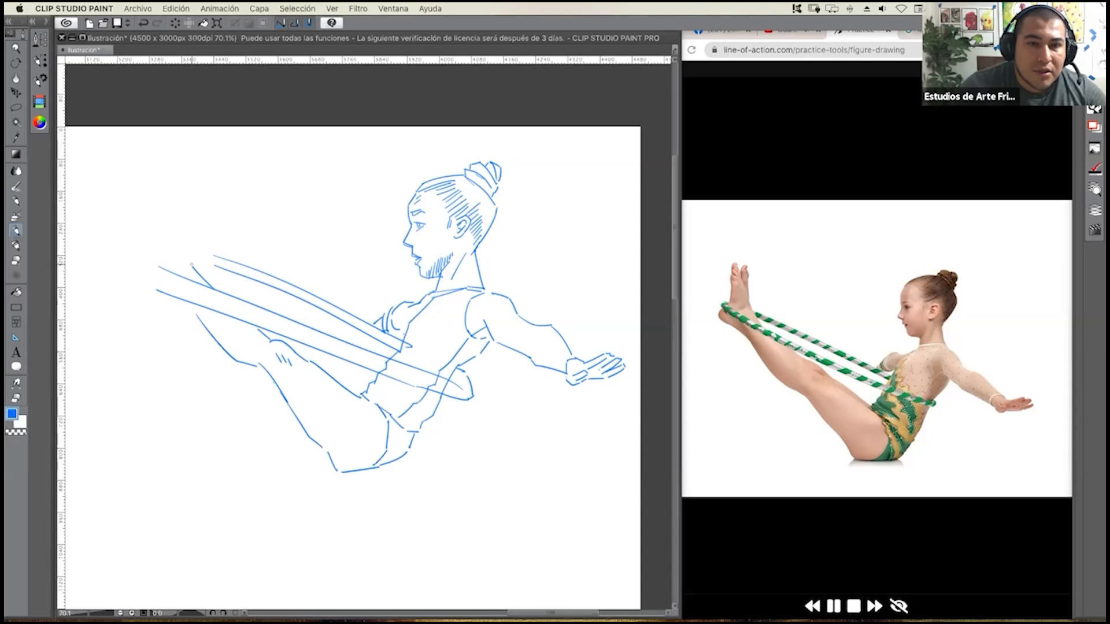
{"action": "left_click_drag", "start_coordinate": [192, 266], "coordinate": [171, 201]}
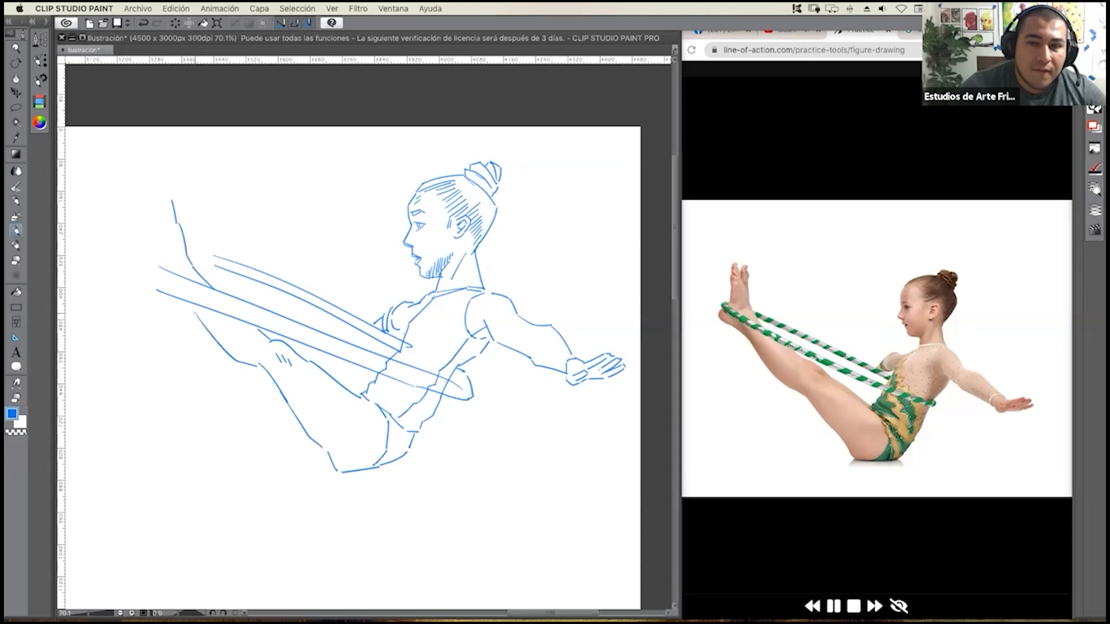
{"action": "mouse_move", "coordinate": [199, 320]}
{"action": "left_mouse_down"}
{"action": "mouse_move", "coordinate": [187, 306]}
{"action": "mouse_move", "coordinate": [146, 301]}
{"action": "mouse_move", "coordinate": [147, 287]}
{"action": "left_mouse_up"}
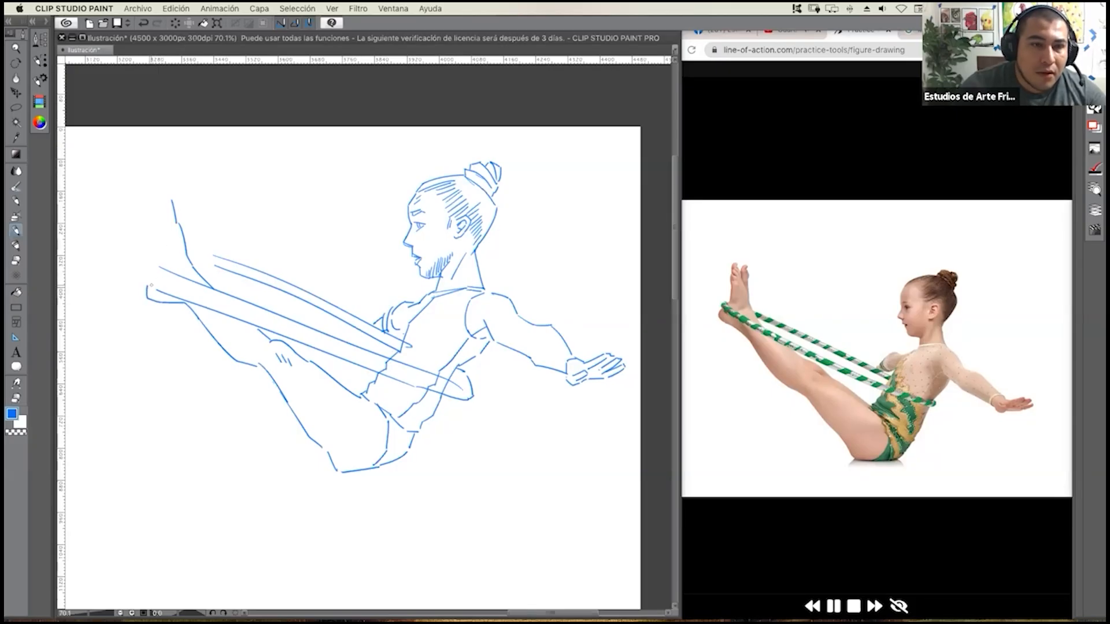
{"action": "mouse_move", "coordinate": [153, 288]}
{"action": "left_mouse_down"}
{"action": "mouse_move", "coordinate": [134, 271]}
{"action": "mouse_move", "coordinate": [139, 254]}
{"action": "mouse_move", "coordinate": [162, 270]}
{"action": "left_mouse_up"}
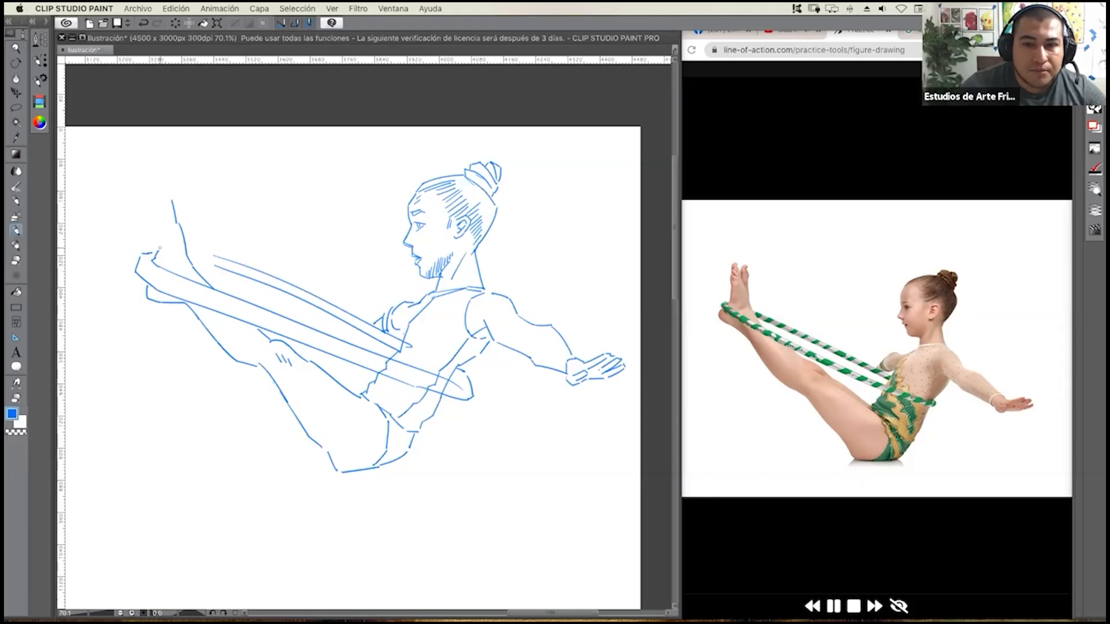
Draw the sole's upper edge and the toes of the near foot.
{"action": "left_click_drag", "start_coordinate": [159, 256], "coordinate": [157, 221]}
{"action": "mouse_move", "coordinate": [161, 225]}
{"action": "left_mouse_down"}
{"action": "mouse_move", "coordinate": [166, 218]}
{"action": "mouse_move", "coordinate": [158, 232]}
{"action": "left_mouse_up"}
{"action": "scroll", "coordinate": [184, 229], "scroll_direction": "up", "scroll_amount": 1}
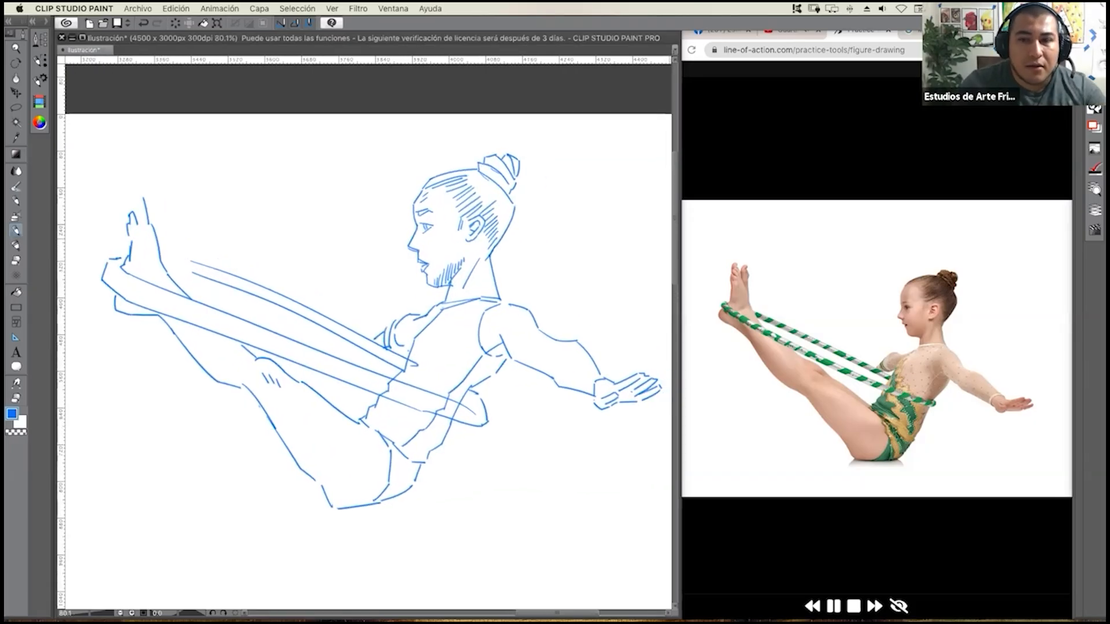
{"action": "left_click_drag", "start_coordinate": [131, 205], "coordinate": [140, 207]}
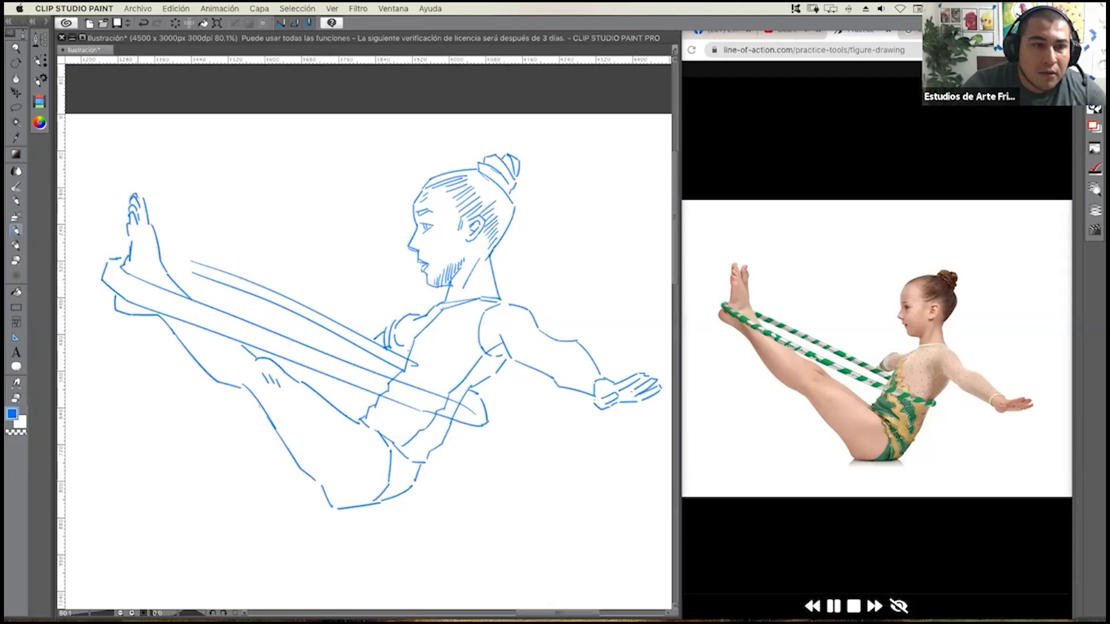
{"action": "left_click_drag", "start_coordinate": [140, 186], "coordinate": [144, 201]}
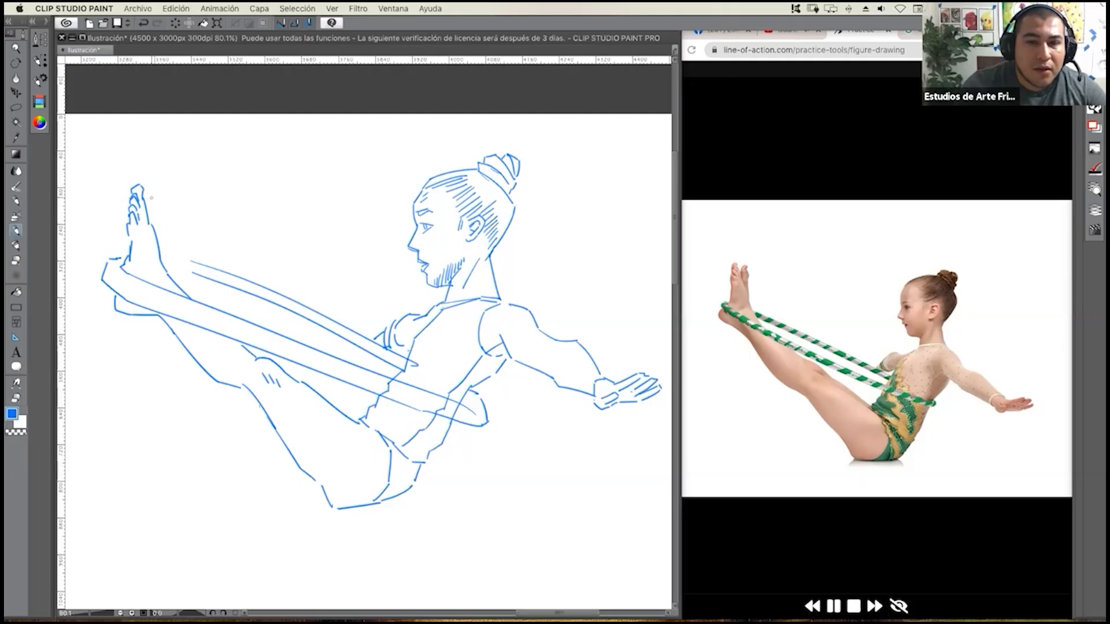
Draw the far foot and the far leg's contour along the shin and thigh, and extend the hoop's upper edges to the ankle.
{"action": "mouse_move", "coordinate": [147, 202]}
{"action": "left_mouse_down"}
{"action": "mouse_move", "coordinate": [161, 181]}
{"action": "mouse_move", "coordinate": [163, 261]}
{"action": "left_mouse_up"}
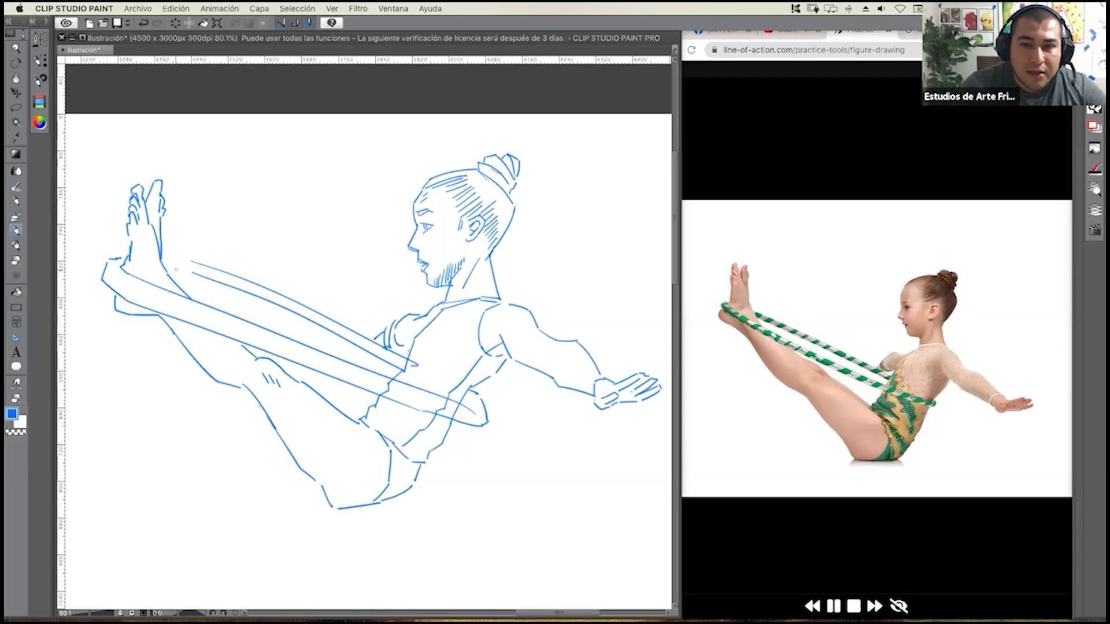
{"action": "mouse_move", "coordinate": [168, 269]}
{"action": "left_mouse_down"}
{"action": "mouse_move", "coordinate": [196, 275]}
{"action": "mouse_move", "coordinate": [194, 263]}
{"action": "mouse_move", "coordinate": [204, 303]}
{"action": "left_mouse_up"}
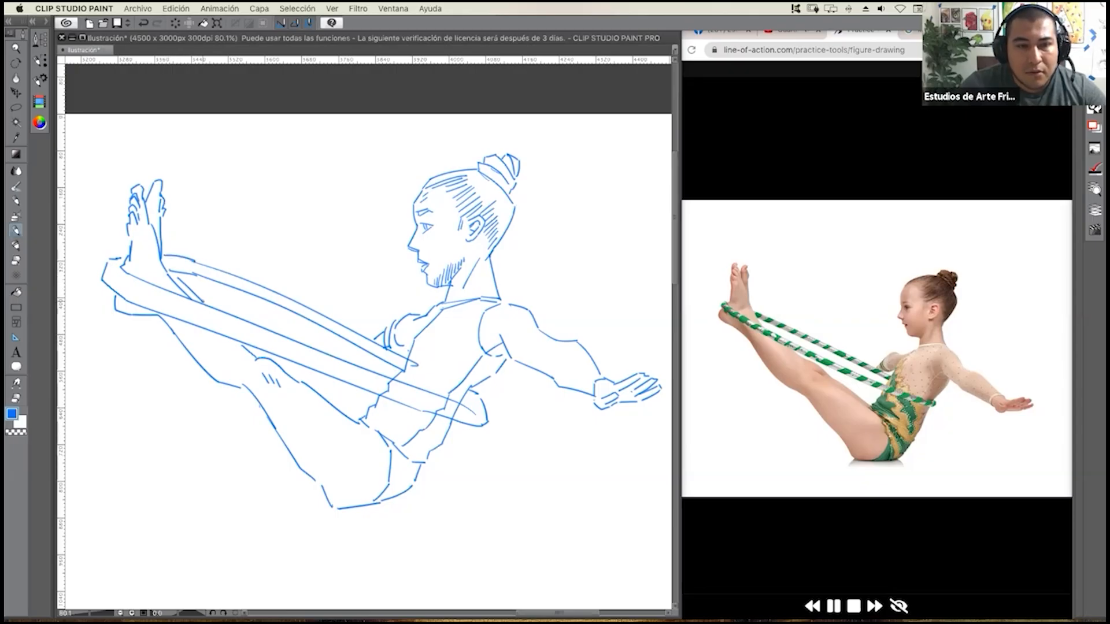
{"action": "left_click_drag", "start_coordinate": [248, 345], "coordinate": [358, 418]}
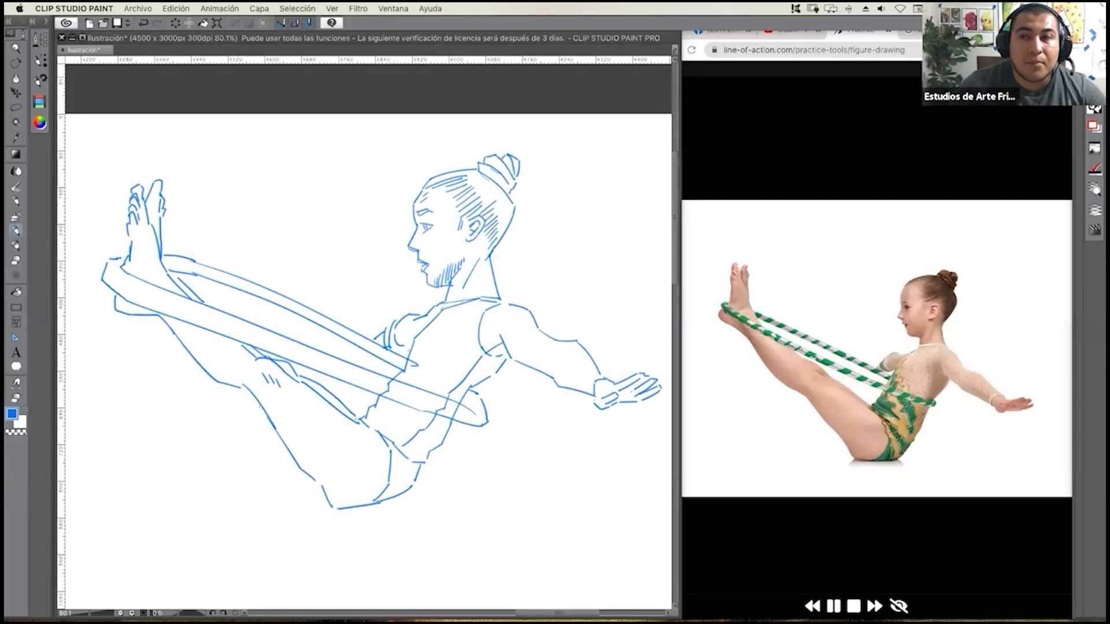
Shift the reference browser window left and narrow the drawing window beside it.
{"action": "left_click_drag", "start_coordinate": [977, 33], "coordinate": [965, 32]}
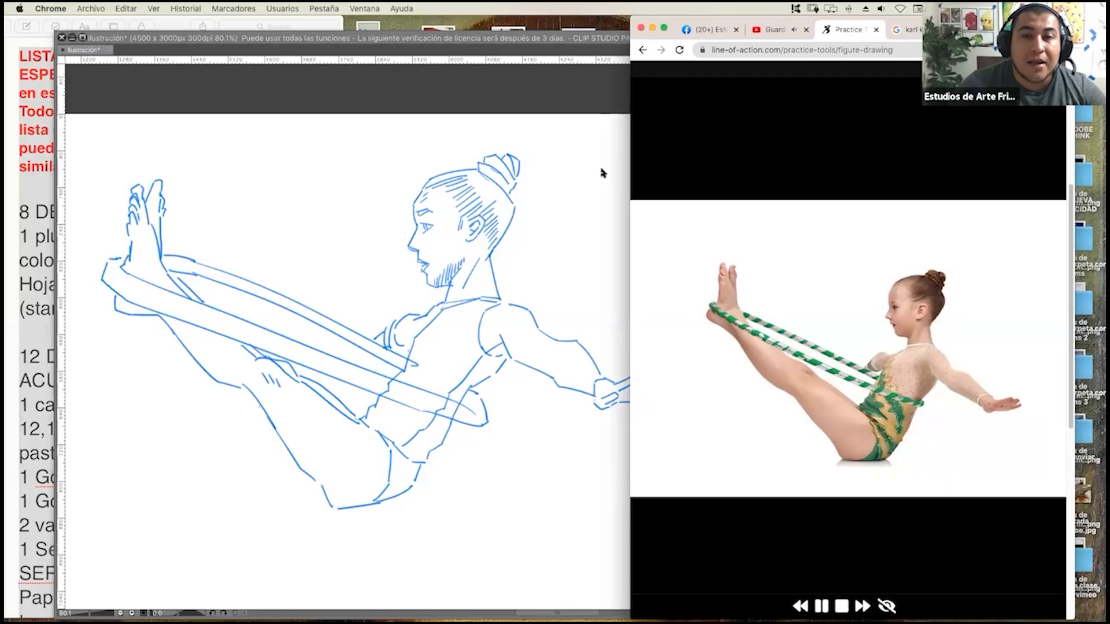
{"action": "left_click", "coordinate": [603, 172]}
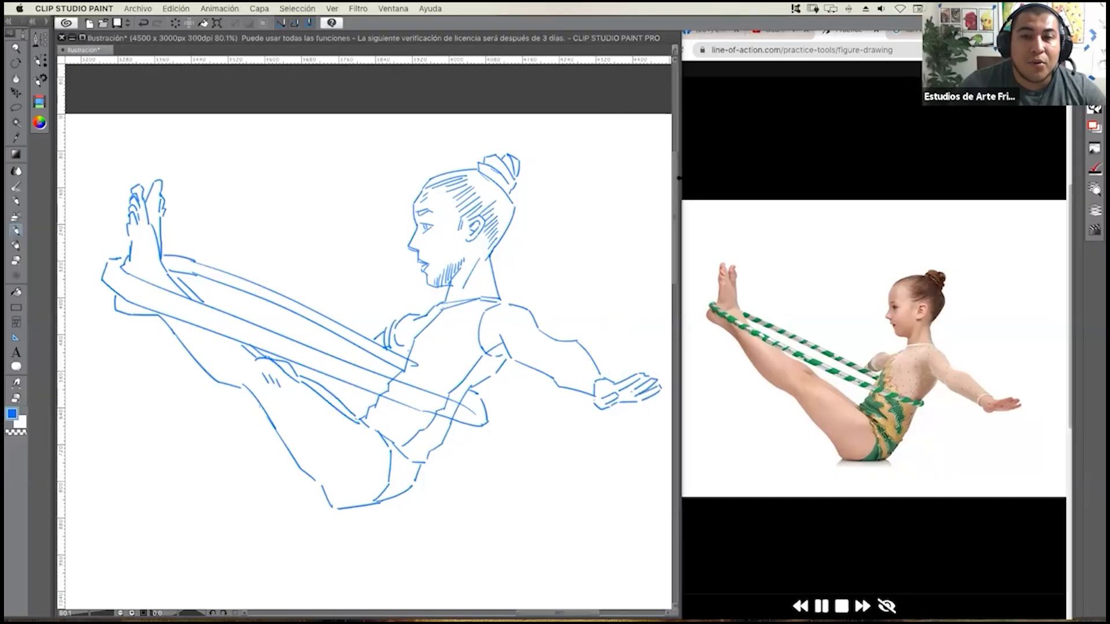
{"action": "left_click_drag", "start_coordinate": [679, 178], "coordinate": [673, 175]}
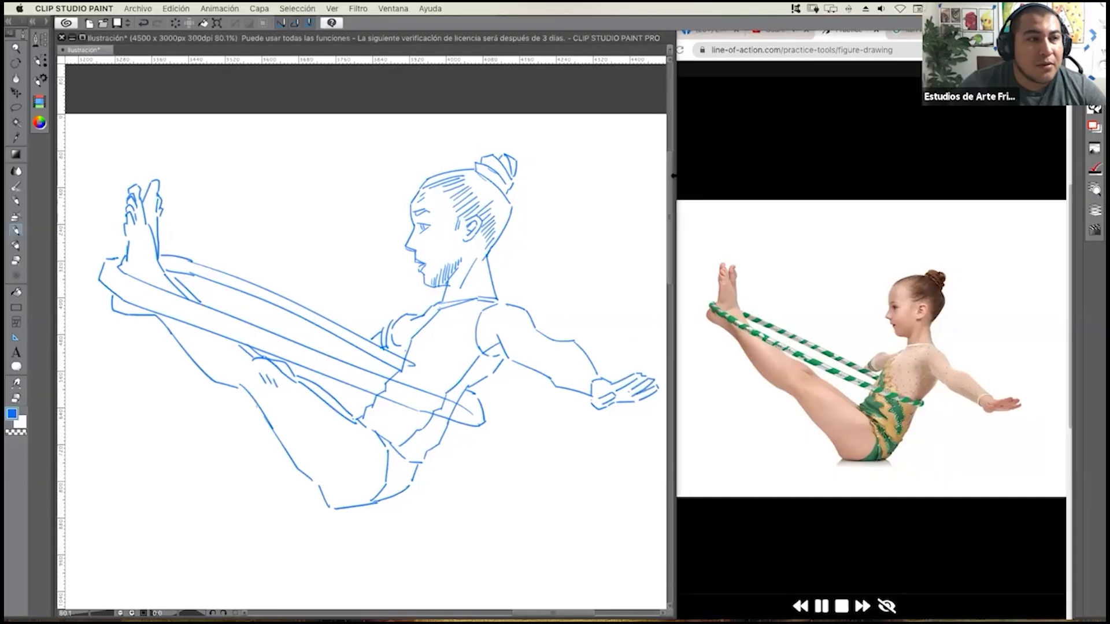
Narrow the drawing window a little more and add short diagonal stripes along the hoop's near and far bands.
{"action": "left_click_drag", "start_coordinate": [673, 175], "coordinate": [627, 177]}
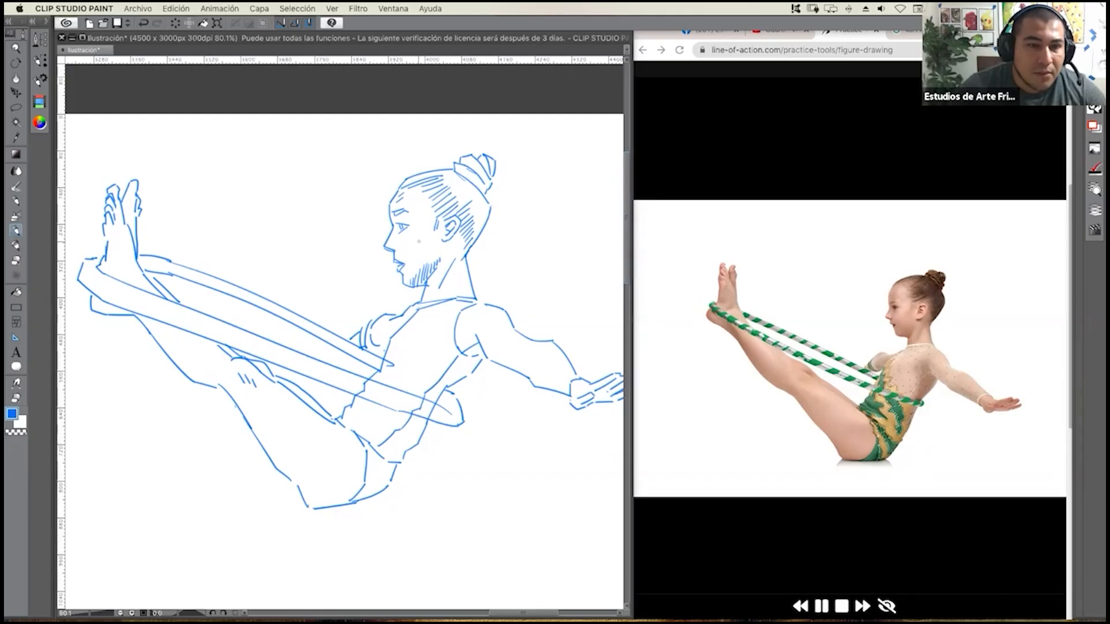
{"action": "mouse_move", "coordinate": [91, 289]}
{"action": "left_mouse_down"}
{"action": "mouse_move", "coordinate": [118, 281]}
{"action": "mouse_move", "coordinate": [453, 418]}
{"action": "left_mouse_up"}
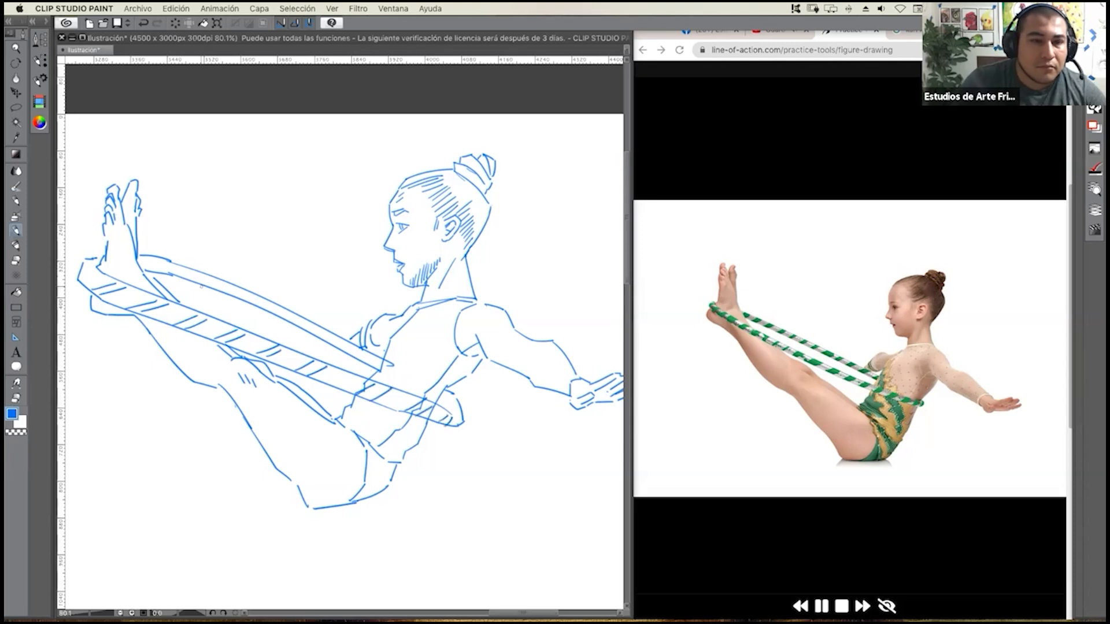
{"action": "mouse_move", "coordinate": [161, 271]}
{"action": "left_mouse_down"}
{"action": "mouse_move", "coordinate": [175, 264]}
{"action": "mouse_move", "coordinate": [302, 318]}
{"action": "left_mouse_up"}
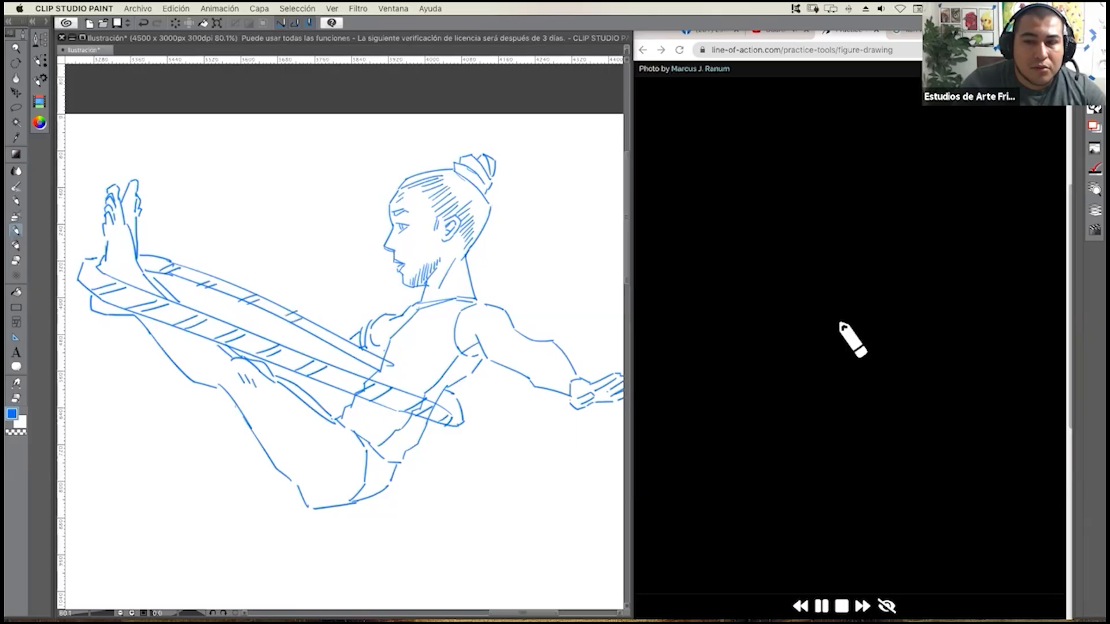
Pause the reference photo slideshow and widen the drawing window over the browser.
{"action": "left_click", "coordinate": [739, 178]}
{"action": "left_click", "coordinate": [821, 606]}
{"action": "left_click", "coordinate": [565, 516]}
{"action": "left_click_drag", "start_coordinate": [645, 429], "coordinate": [1040, 419]}
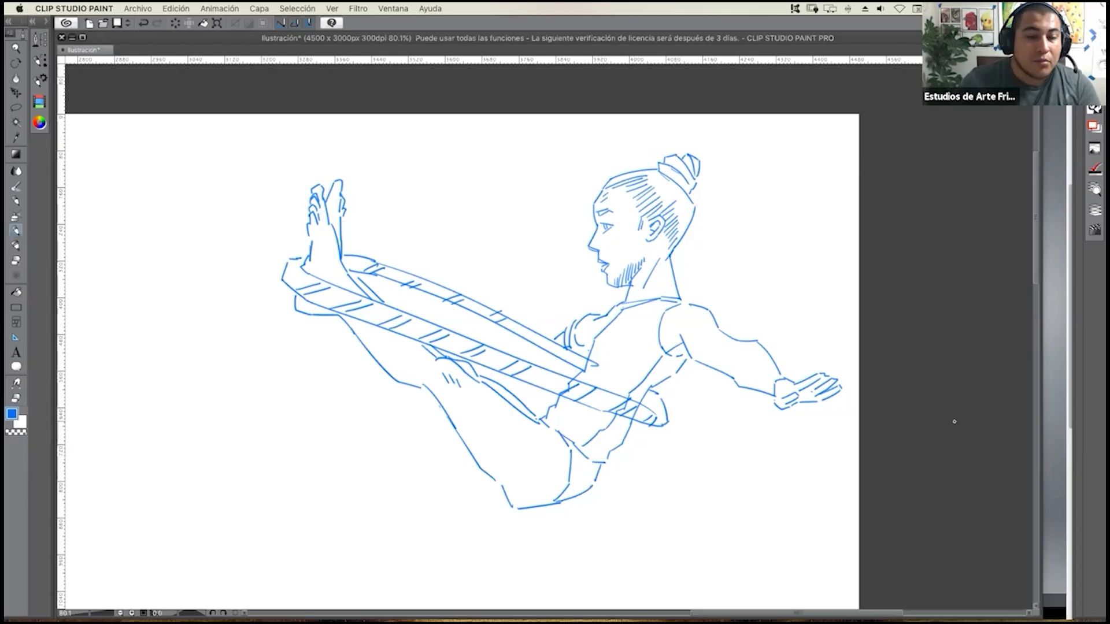
Draw three example circles in the empty area beside the gymnast's feet: one with repeated overlapping strokes, one with a thin single line, one with a wavy contour.
{"action": "left_click_drag", "start_coordinate": [292, 227], "coordinate": [432, 236]}
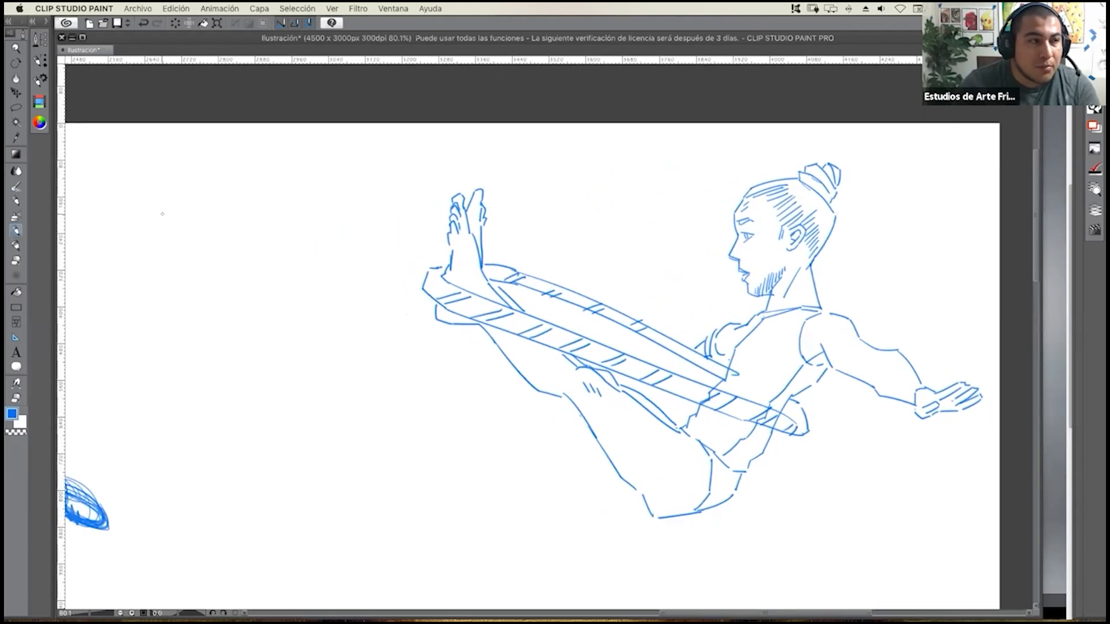
{"action": "left_click_drag", "start_coordinate": [117, 221], "coordinate": [159, 251]}
{"action": "mouse_move", "coordinate": [149, 180]}
{"action": "left_mouse_down"}
{"action": "mouse_move", "coordinate": [116, 203]}
{"action": "mouse_move", "coordinate": [139, 180]}
{"action": "mouse_move", "coordinate": [116, 213]}
{"action": "mouse_move", "coordinate": [121, 243]}
{"action": "mouse_move", "coordinate": [125, 191]}
{"action": "left_mouse_up"}
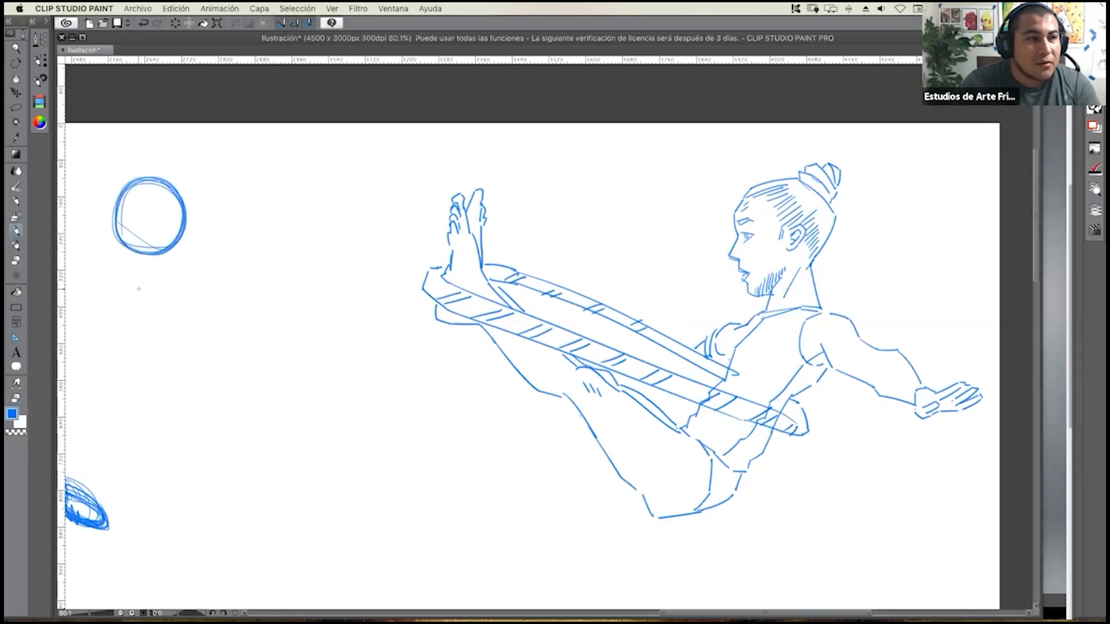
{"action": "mouse_move", "coordinate": [276, 191]}
{"action": "left_mouse_down"}
{"action": "mouse_move", "coordinate": [222, 192]}
{"action": "mouse_move", "coordinate": [210, 229]}
{"action": "left_mouse_up"}
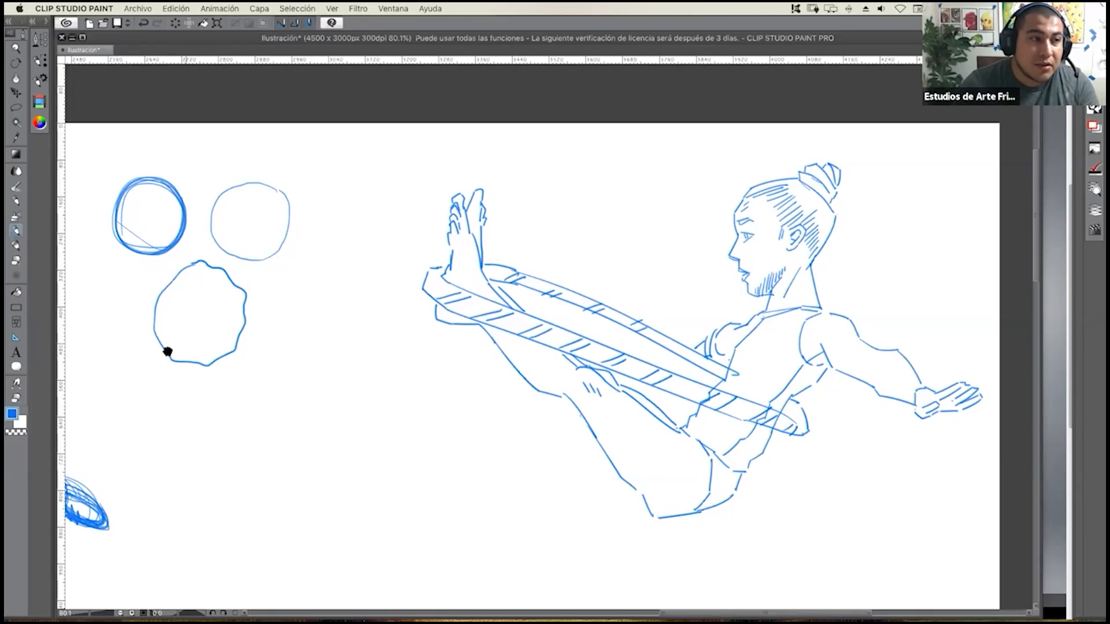
Switch to Chrome, enlarge the browser window across the screen and bring up the open YouTube page.
{"action": "mouse_move", "coordinate": [290, 320]}
{"action": "left_mouse_down"}
{"action": "mouse_move", "coordinate": [426, 293]}
{"action": "mouse_move", "coordinate": [436, 334]}
{"action": "left_mouse_up"}
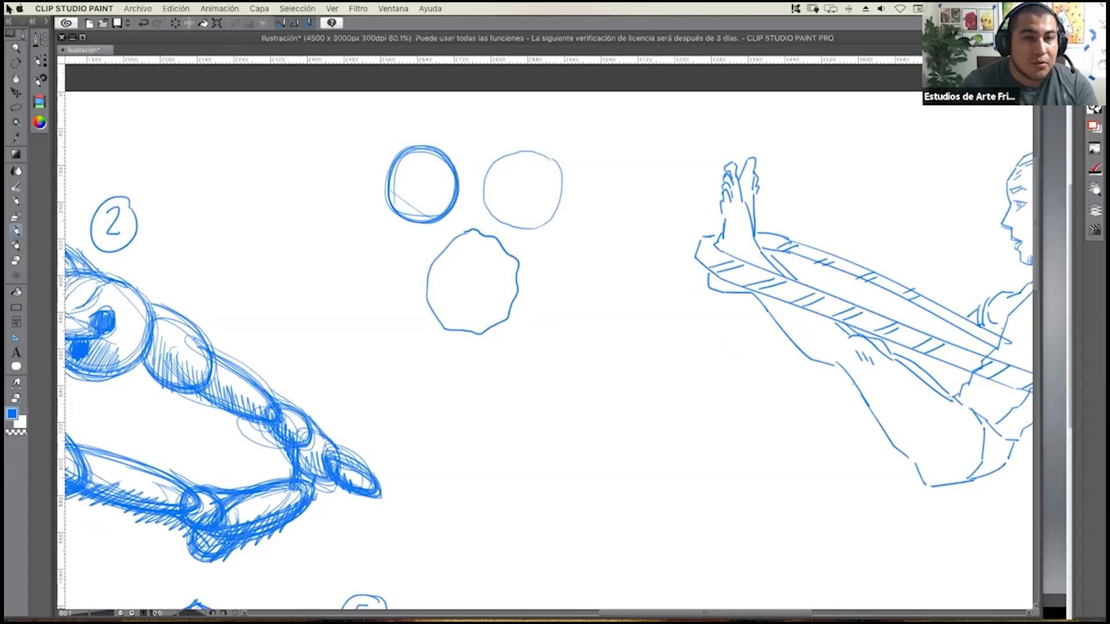
{"action": "key", "text": "ctrl+Up"}
{"action": "left_click", "coordinate": [884, 194]}
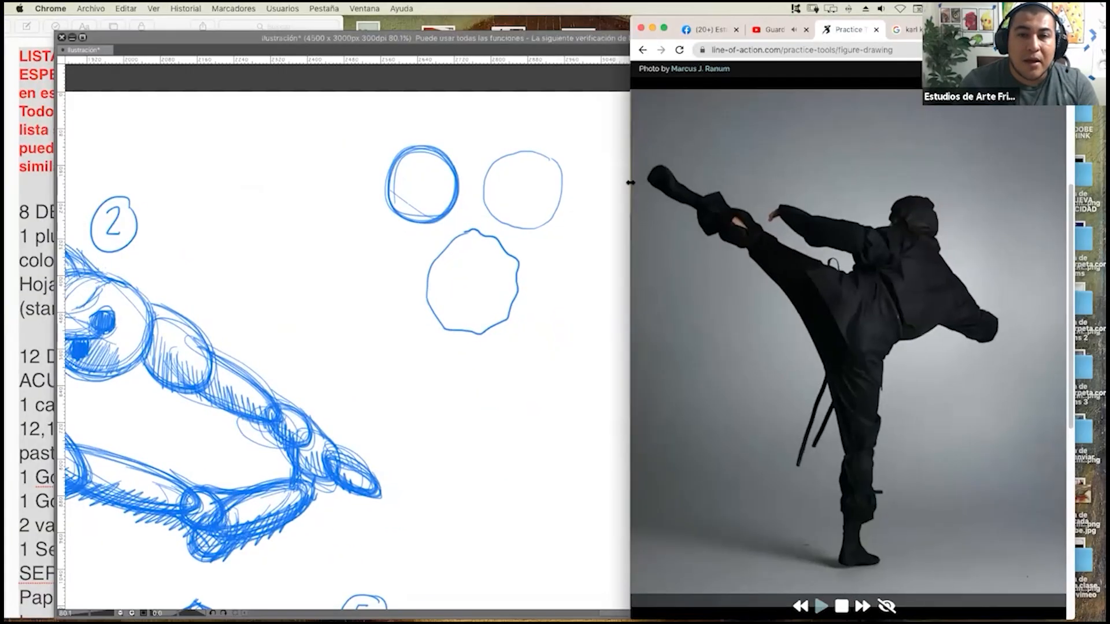
{"action": "left_click_drag", "start_coordinate": [527, 176], "coordinate": [6, 131]}
{"action": "left_click", "coordinate": [279, 32]}
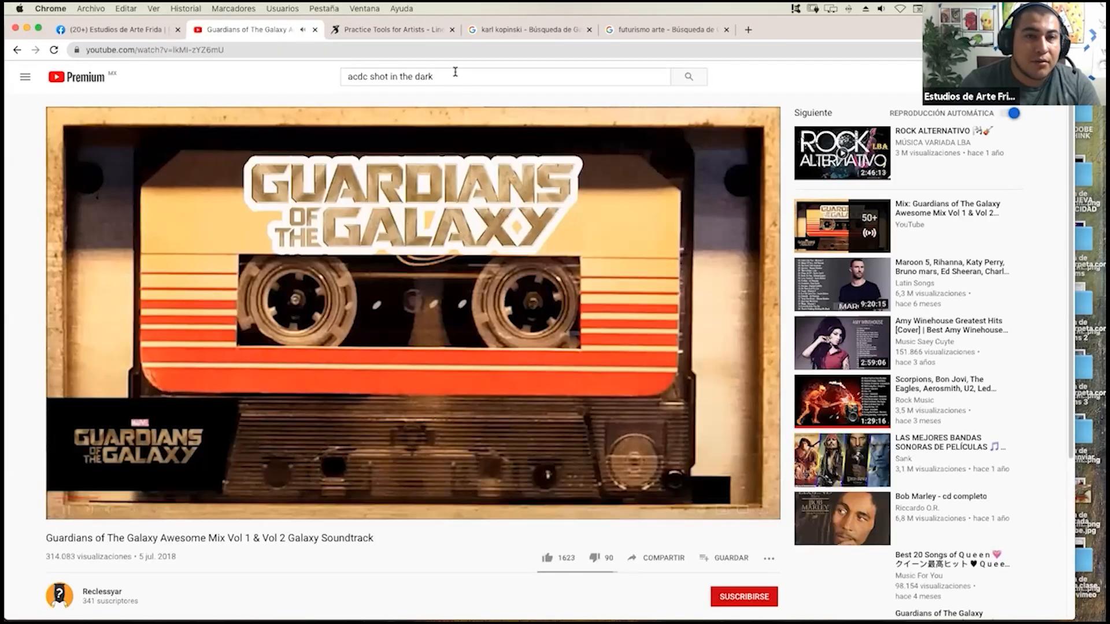
Search YouTube for "kim jung gi" and open the video "Kim Jung gi Drawing show in 포항".
{"action": "left_click_drag", "start_coordinate": [452, 76], "coordinate": [311, 71]}
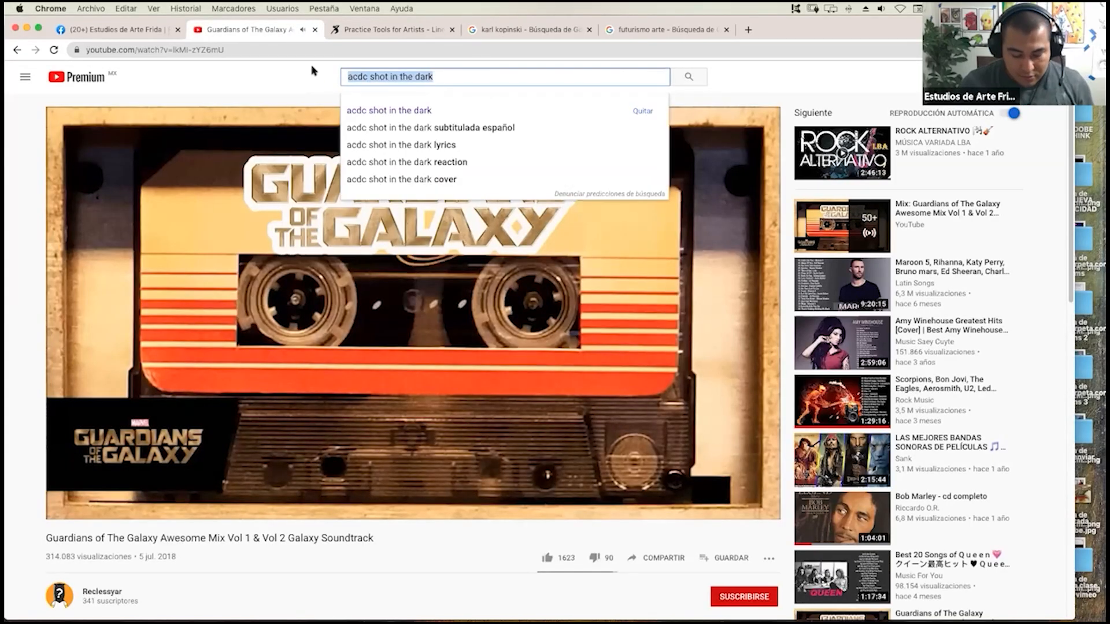
{"action": "type", "text": "kim jung gi"}
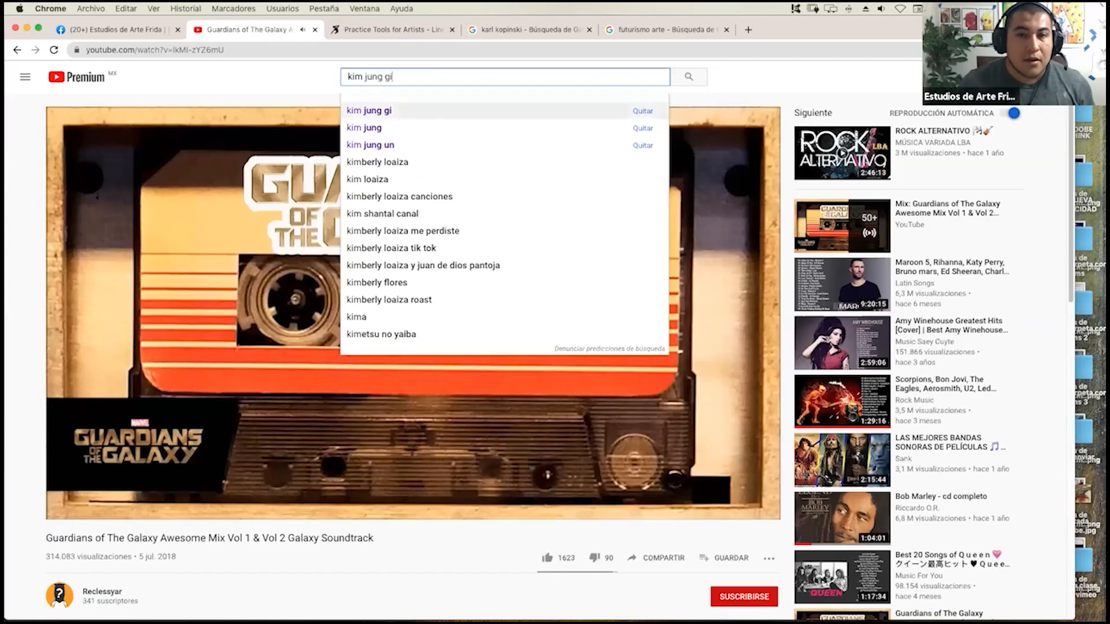
{"action": "key", "text": "Return"}
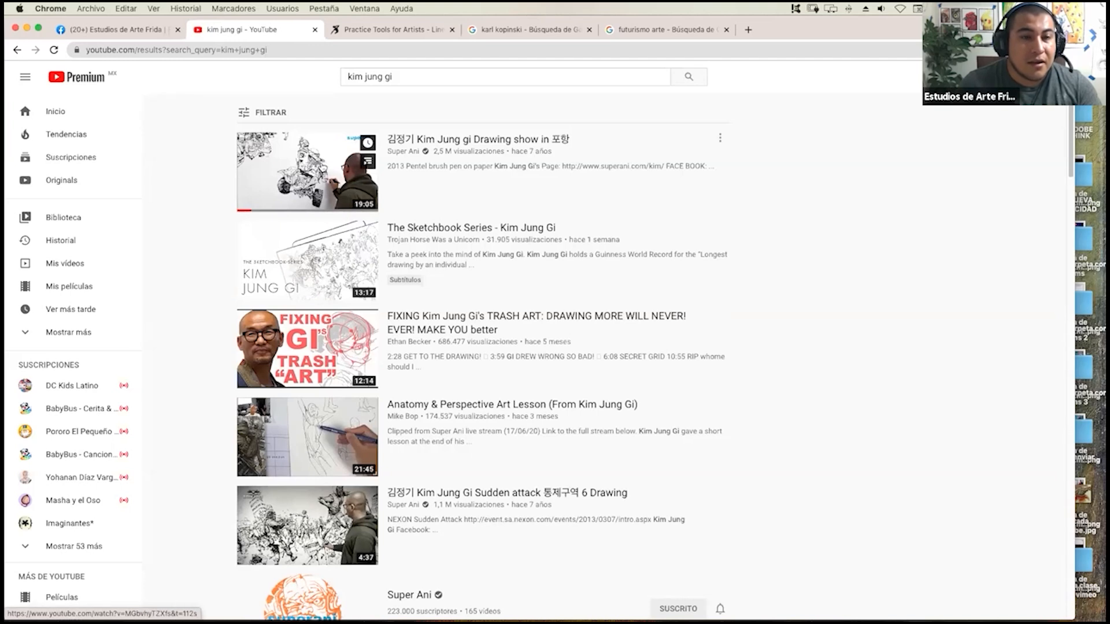
{"action": "left_click", "coordinate": [317, 171]}
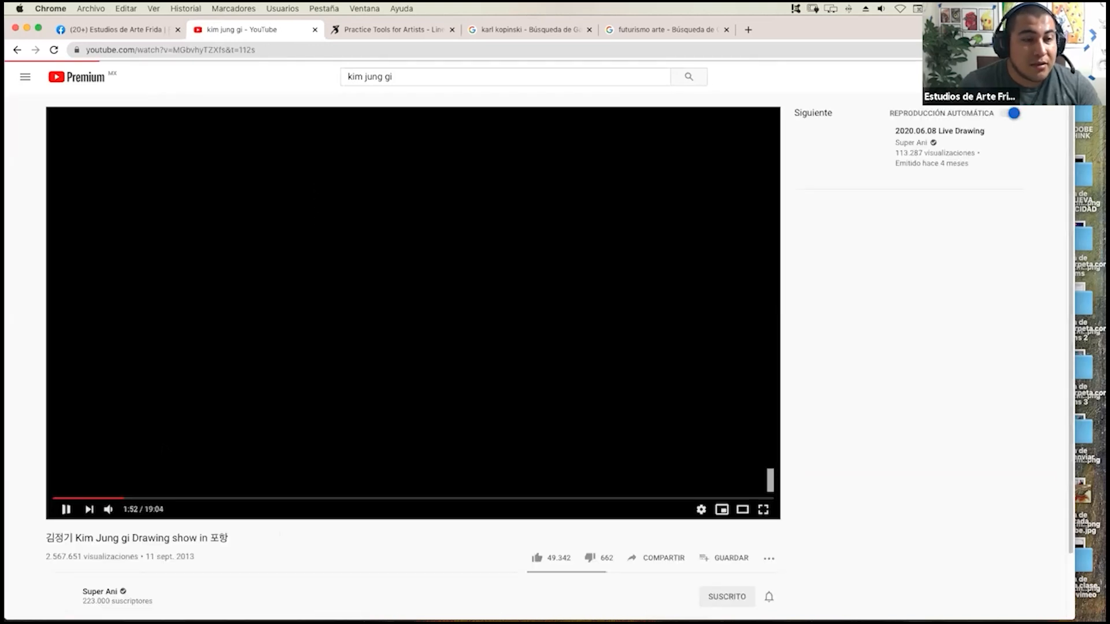
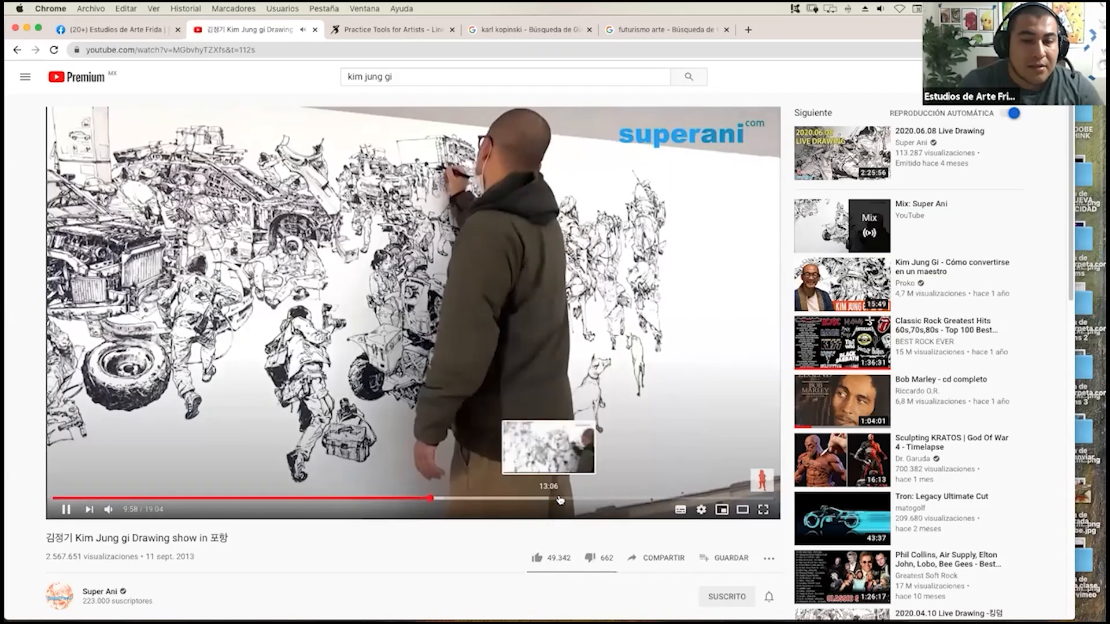
Skip the Kim Jung Gi drawing video ahead to 13:33, then closer to its end, and pause it at 17:05.
{"action": "left_click", "coordinate": [566, 500]}
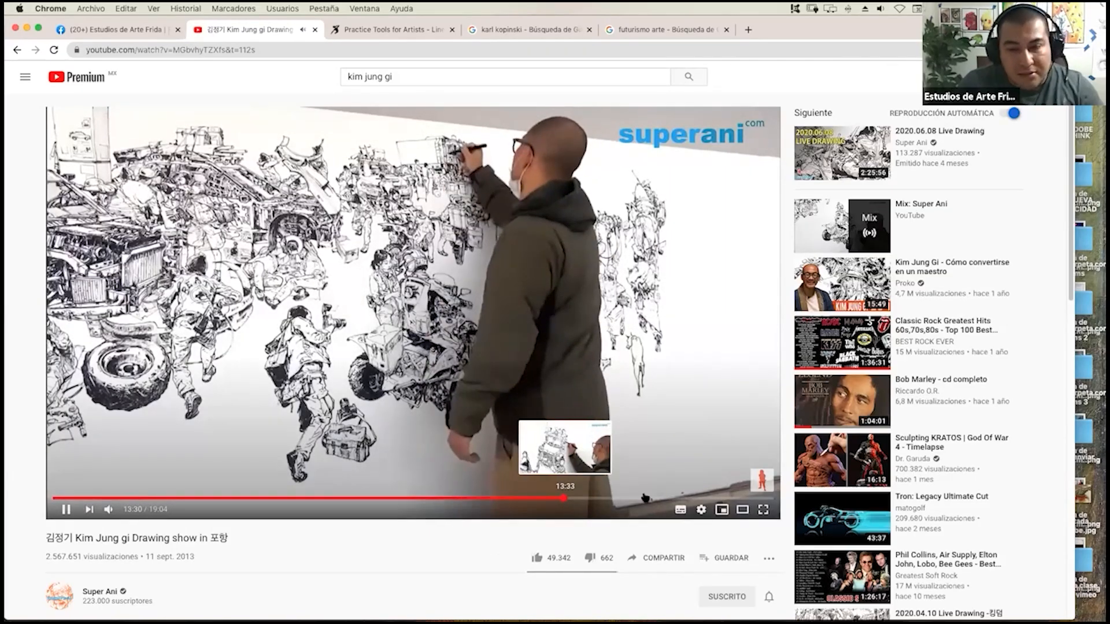
{"action": "left_click", "coordinate": [662, 498]}
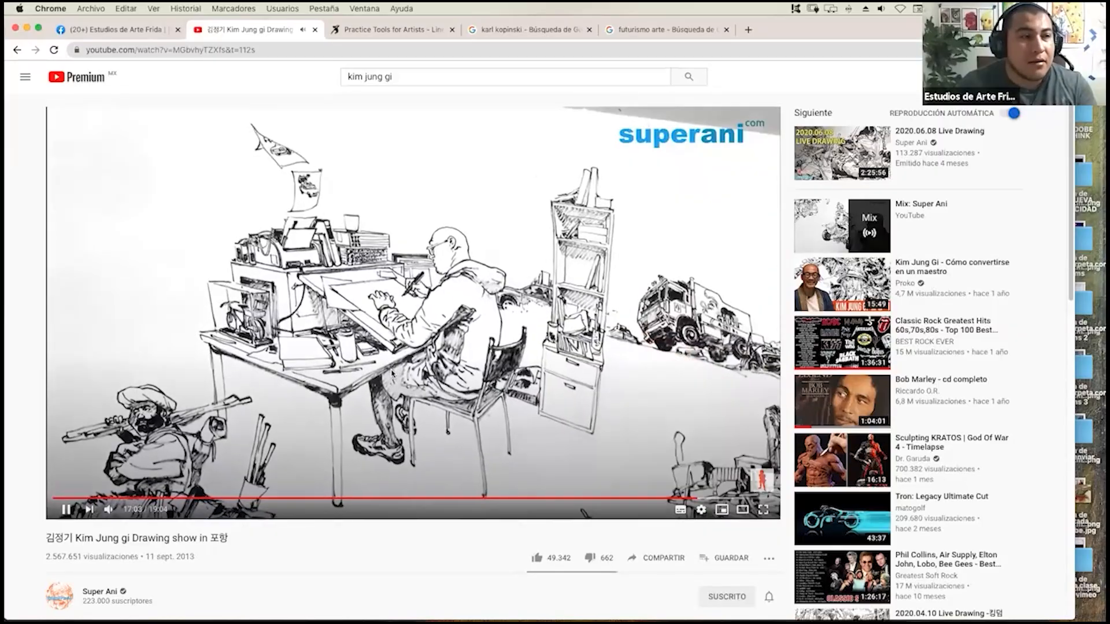
{"action": "left_click", "coordinate": [66, 509]}
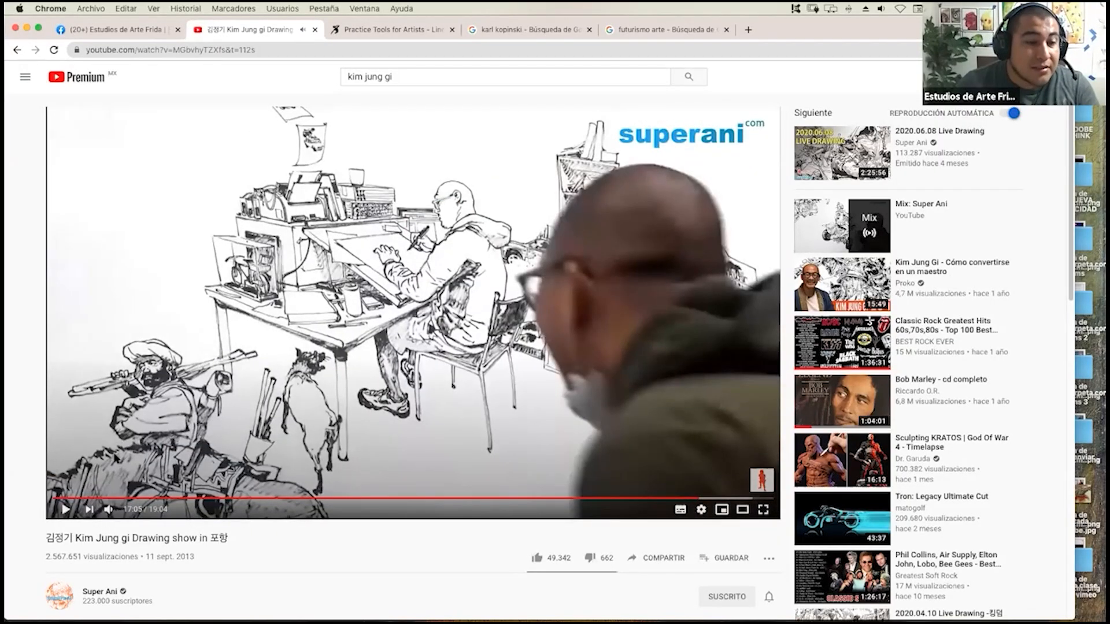
{"action": "mouse_move", "coordinate": [6, 4]}
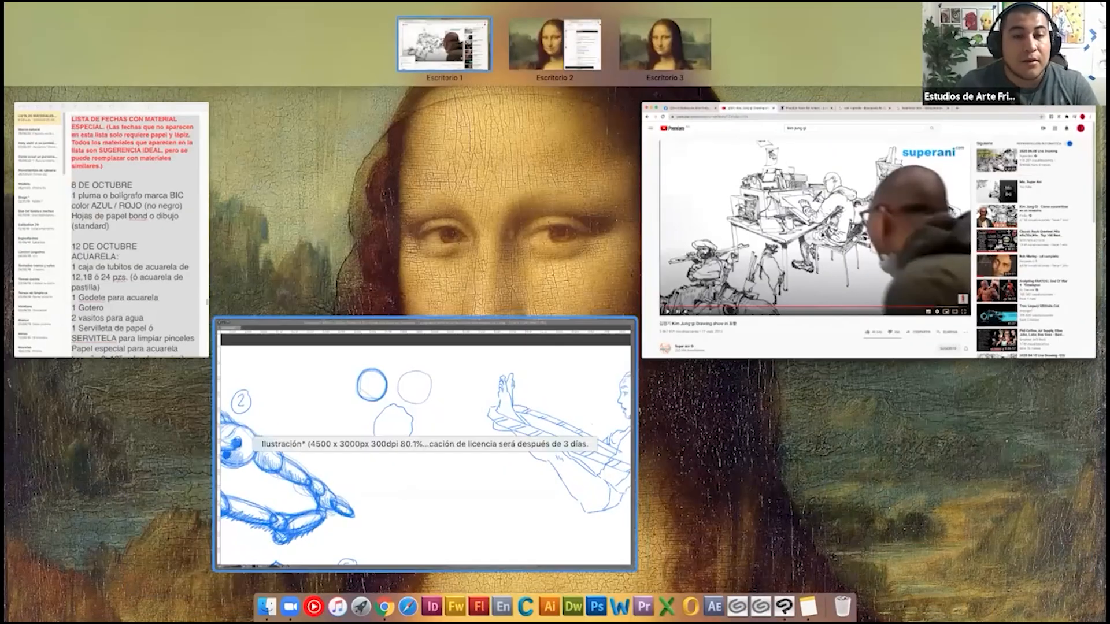
Switch to Clip Studio Paint, label the gymnast sketch with a circled 6 and add check marks beside the earlier figures.
{"action": "left_click", "coordinate": [530, 404]}
{"action": "left_click_drag", "start_coordinate": [716, 320], "coordinate": [449, 336]}
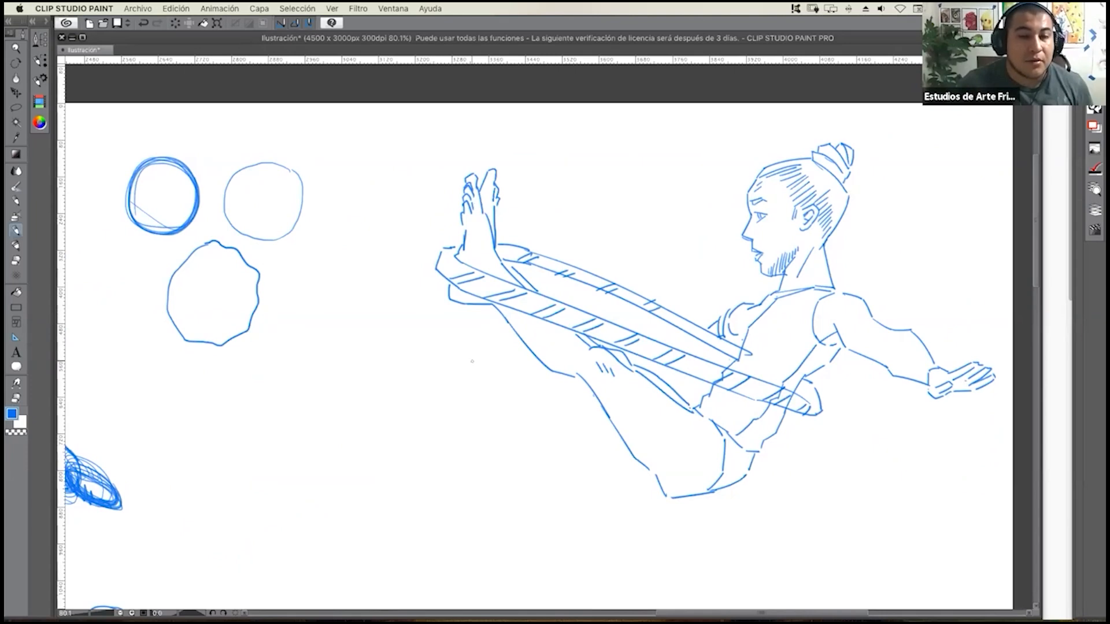
{"action": "scroll", "coordinate": [433, 381], "scroll_direction": "down", "scroll_amount": 5}
{"action": "mouse_move", "coordinate": [431, 411]}
{"action": "left_mouse_down"}
{"action": "mouse_move", "coordinate": [453, 394]}
{"action": "mouse_move", "coordinate": [437, 428]}
{"action": "left_mouse_up"}
{"action": "mouse_move", "coordinate": [415, 479]}
{"action": "left_mouse_down"}
{"action": "mouse_move", "coordinate": [523, 332]}
{"action": "mouse_move", "coordinate": [563, 307]}
{"action": "mouse_move", "coordinate": [555, 328]}
{"action": "left_mouse_up"}
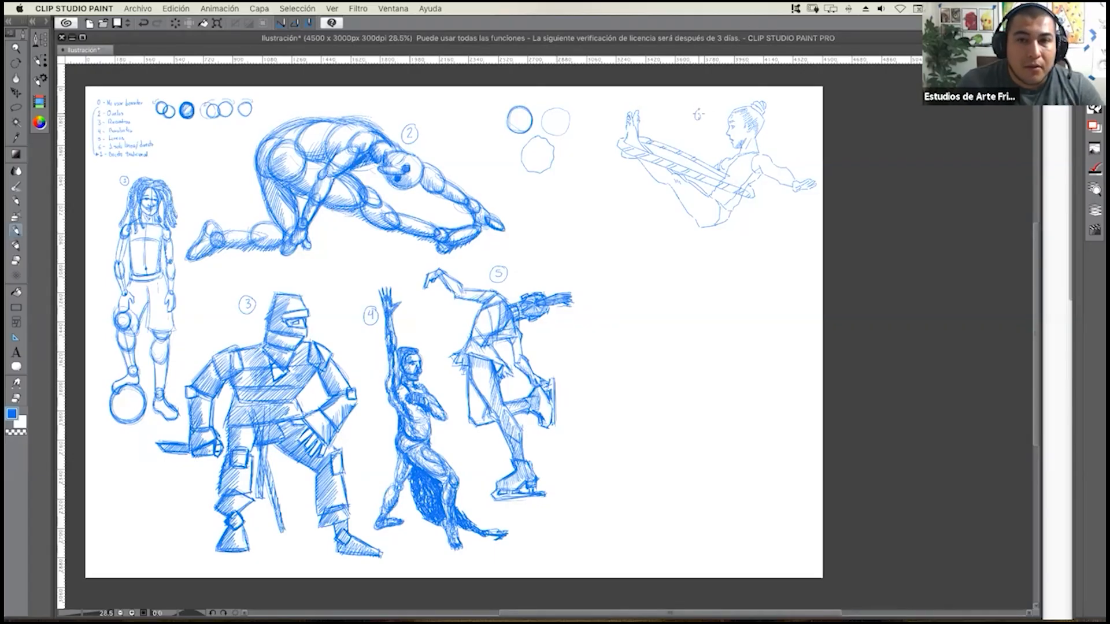
{"action": "left_click_drag", "start_coordinate": [689, 120], "coordinate": [697, 108]}
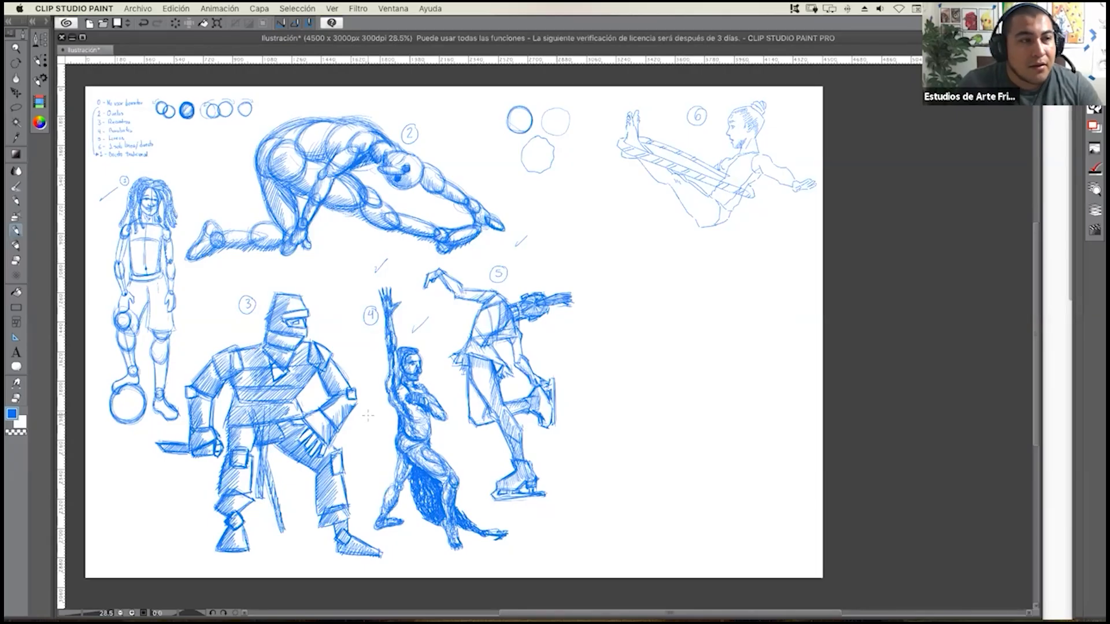
Narrow the drawing window, switch to Chrome's Line of Action reference page and shrink the browser so the canvas shows beside it.
{"action": "scroll", "coordinate": [1039, 162], "scroll_direction": "up", "scroll_amount": 5}
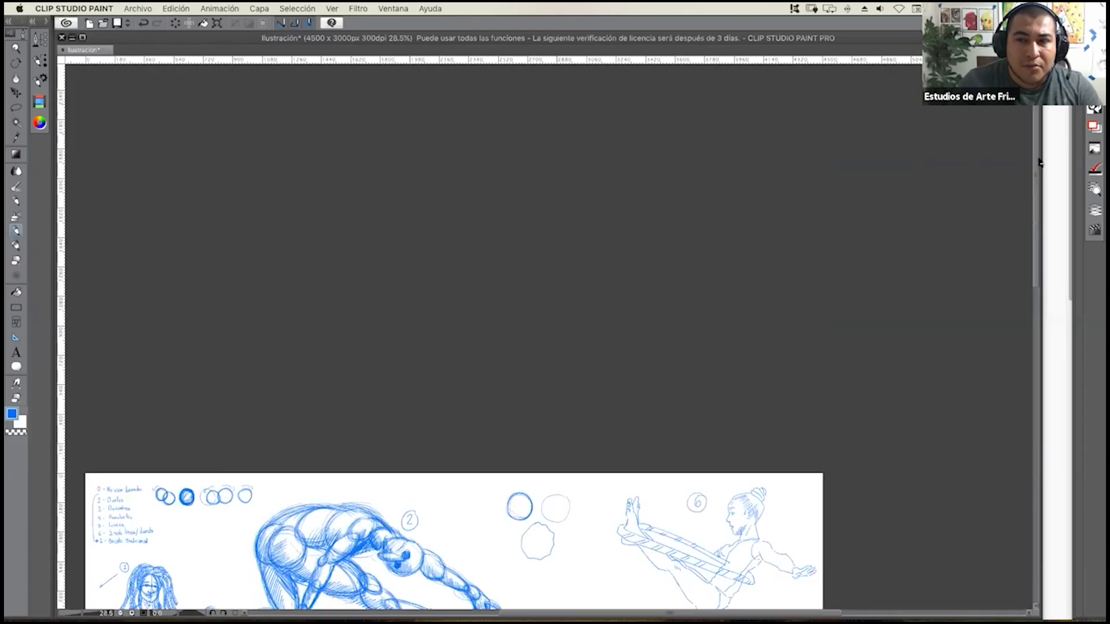
{"action": "scroll", "coordinate": [629, 317], "scroll_direction": "down", "scroll_amount": 5}
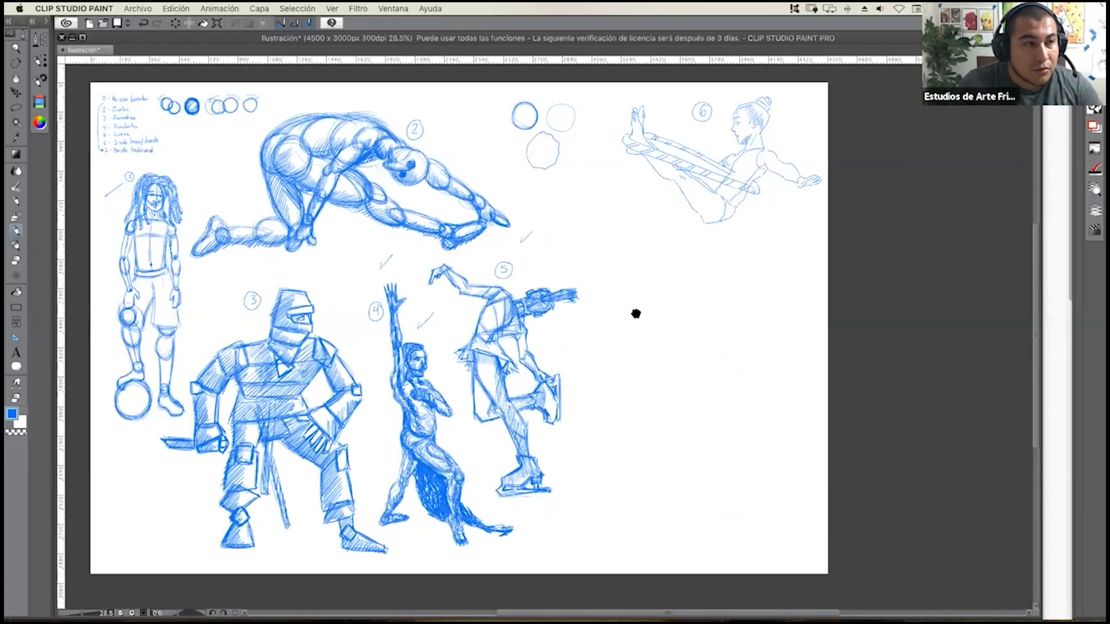
{"action": "left_click_drag", "start_coordinate": [1043, 153], "coordinate": [736, 197]}
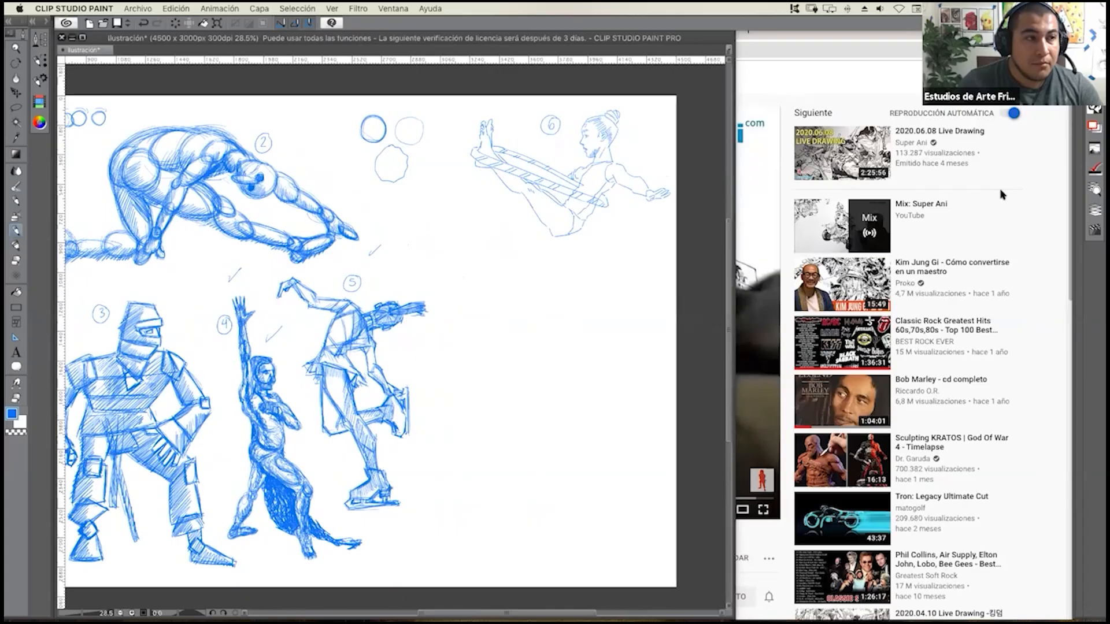
{"action": "left_click", "coordinate": [1032, 179]}
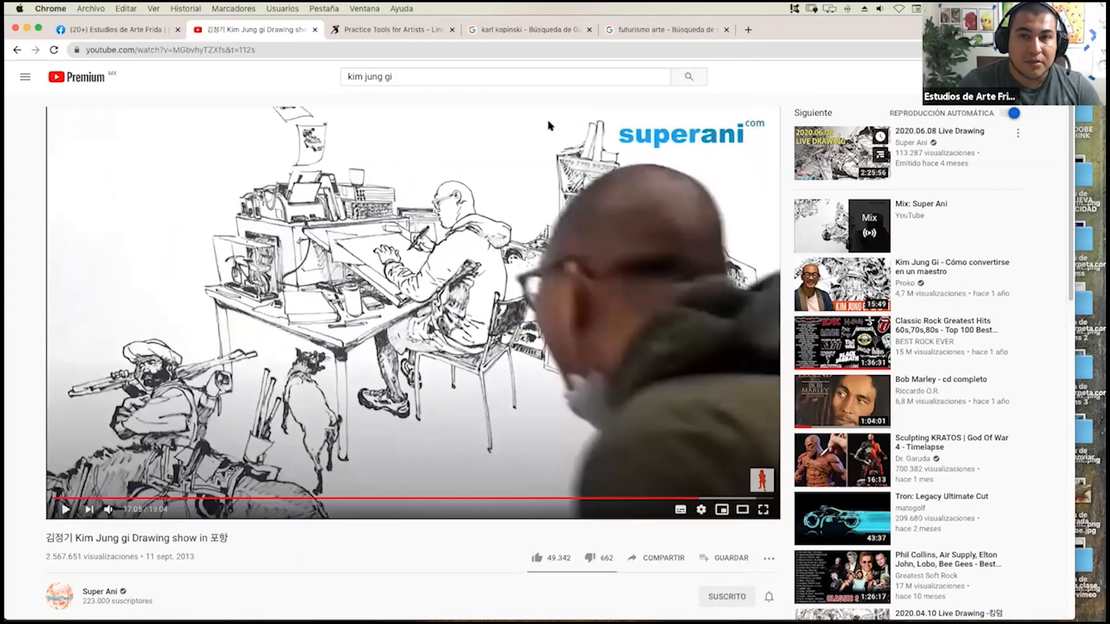
{"action": "left_click", "coordinate": [399, 35]}
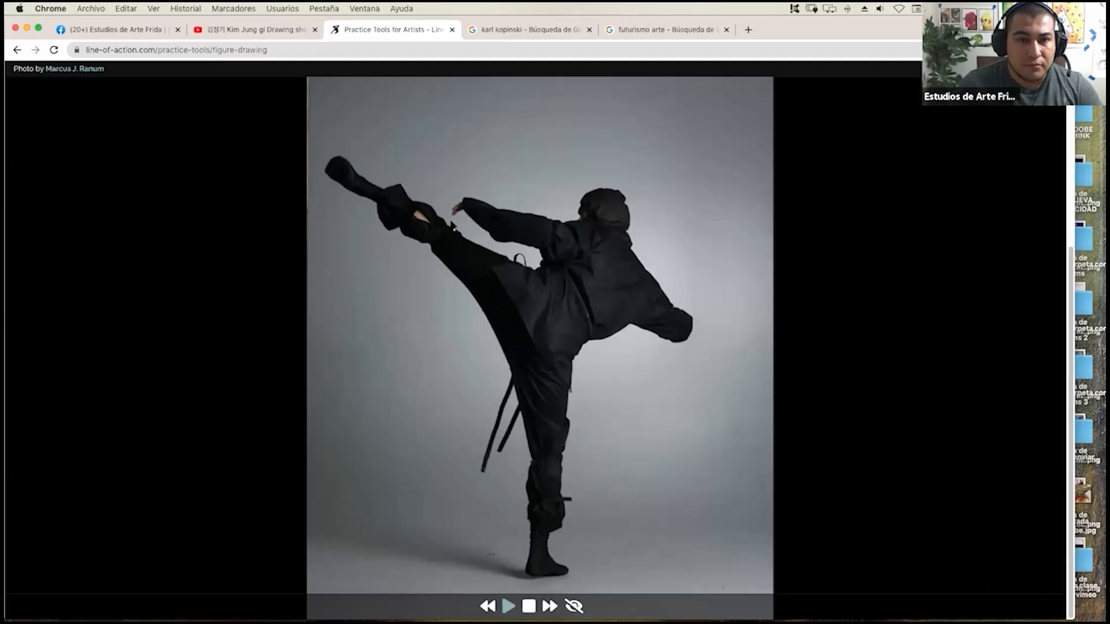
{"action": "mouse_move", "coordinate": [5, 359]}
{"action": "left_mouse_down"}
{"action": "mouse_move", "coordinate": [518, 370]}
{"action": "mouse_move", "coordinate": [491, 375]}
{"action": "left_mouse_up"}
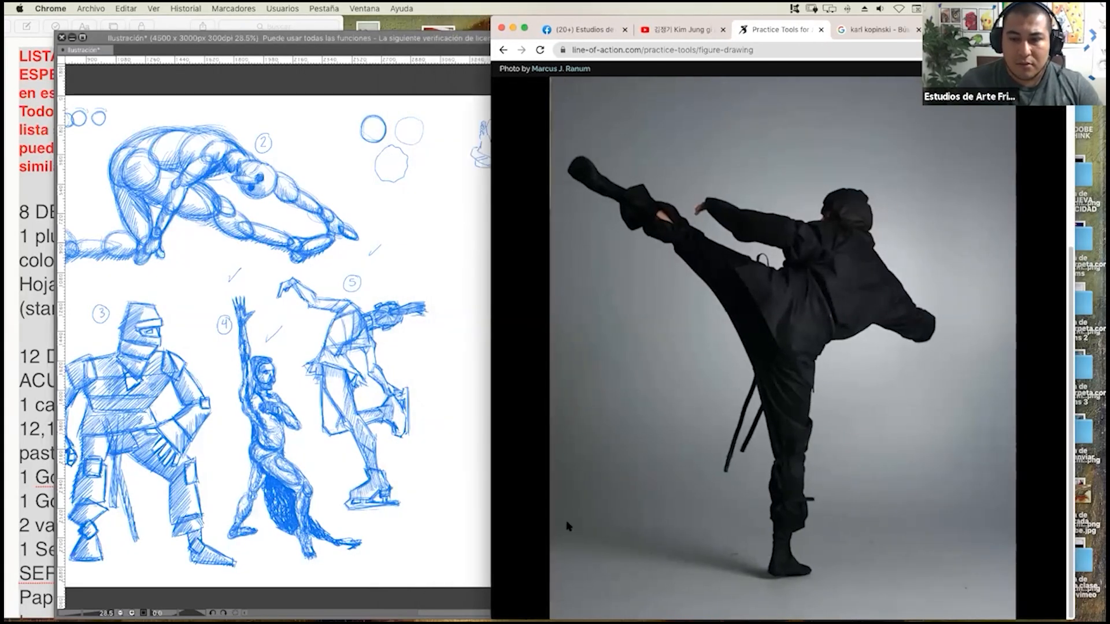
Resume the reference slideshow, skip to the next photo and narrow the browser further to uncover more of the canvas.
{"action": "left_click", "coordinate": [755, 606]}
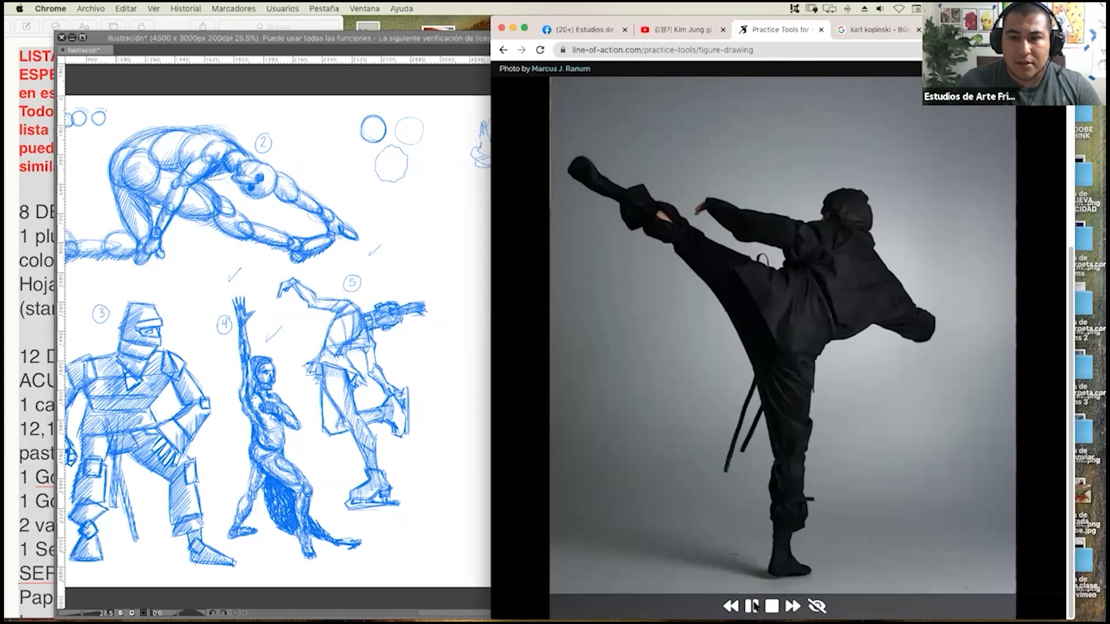
{"action": "left_click", "coordinate": [792, 607]}
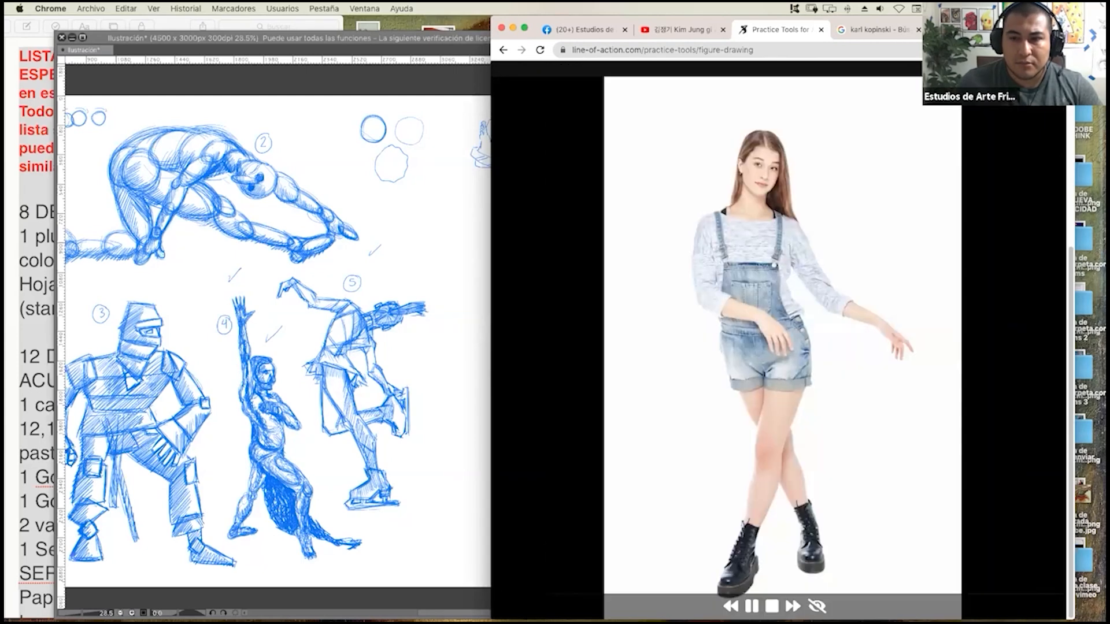
{"action": "mouse_move", "coordinate": [491, 376]}
{"action": "left_mouse_down"}
{"action": "mouse_move", "coordinate": [718, 369]}
{"action": "mouse_move", "coordinate": [683, 366]}
{"action": "left_mouse_up"}
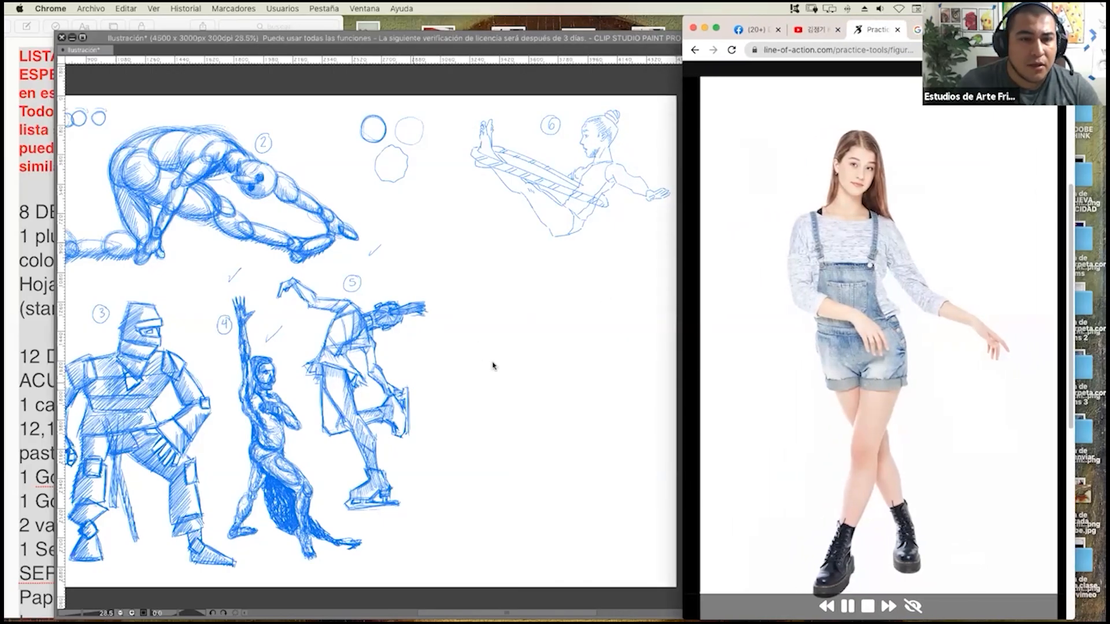
Return to Clip Studio Paint and sketch a head circle with a curved vertical centre line in the empty area beside the skater.
{"action": "scroll", "coordinate": [493, 366], "scroll_direction": "down", "scroll_amount": 15}
{"action": "left_click", "coordinate": [572, 359]}
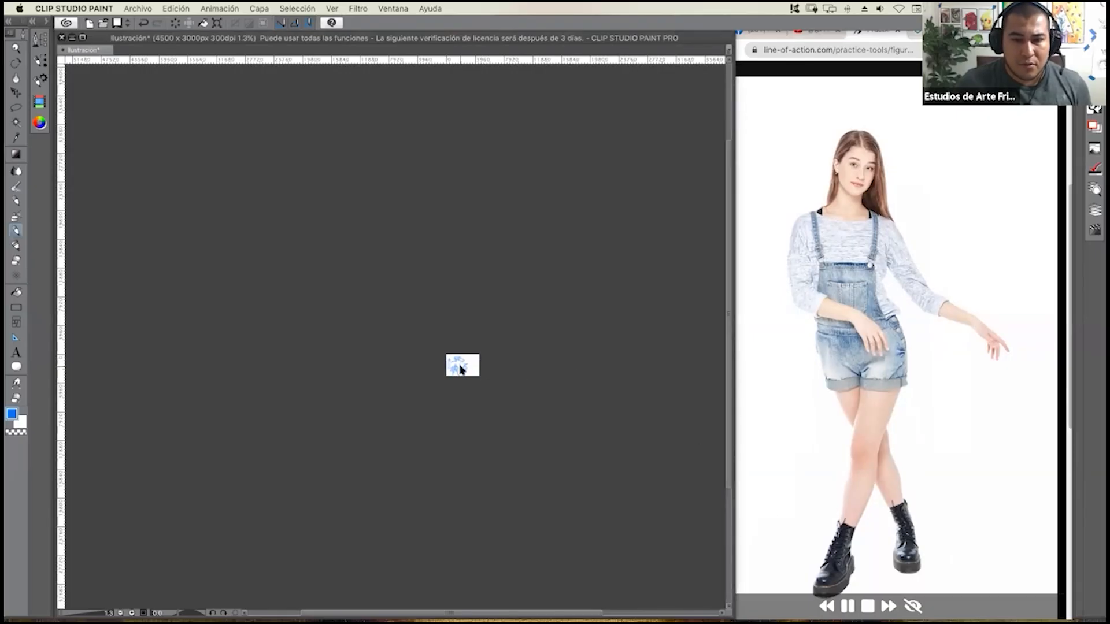
{"action": "scroll", "coordinate": [463, 367], "scroll_direction": "up", "scroll_amount": 10}
{"action": "scroll", "coordinate": [566, 372], "scroll_direction": "up", "scroll_amount": 4}
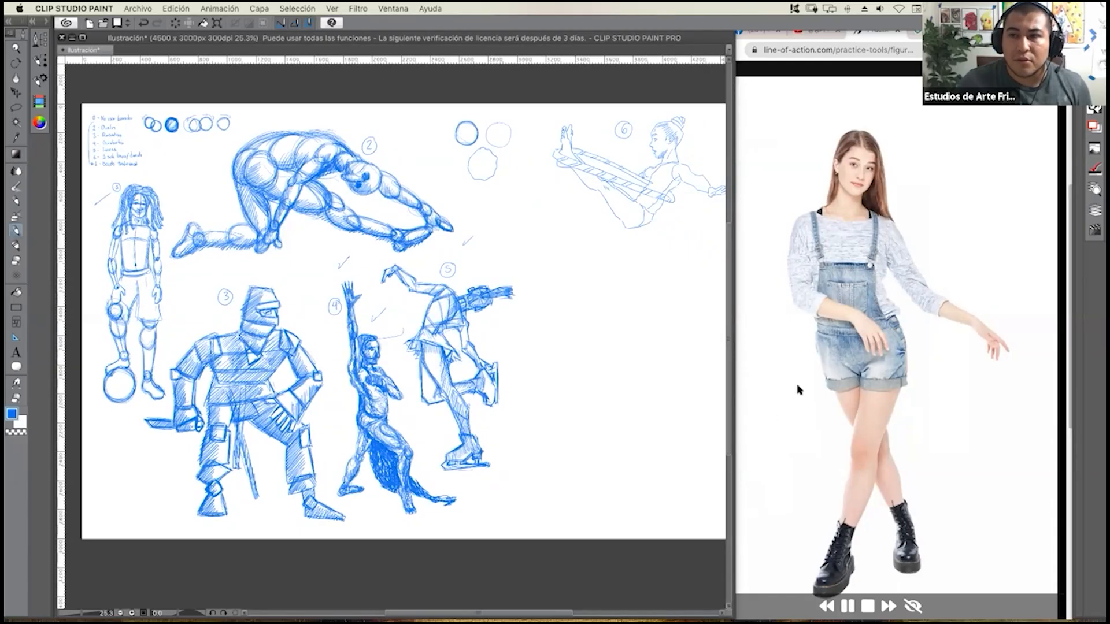
{"action": "left_click_drag", "start_coordinate": [556, 388], "coordinate": [422, 379]}
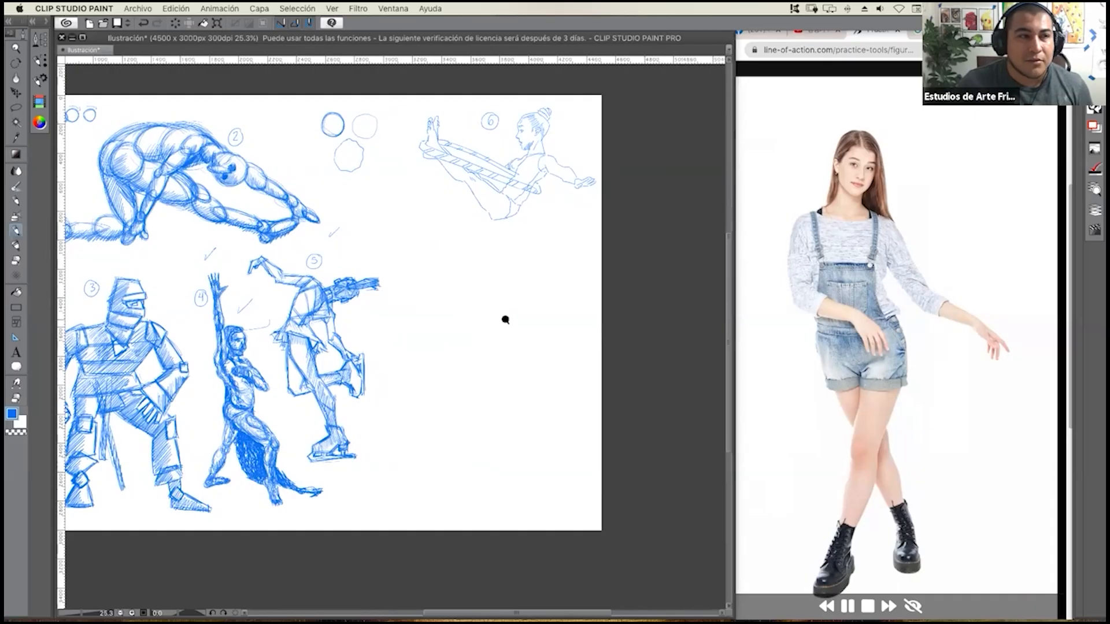
{"action": "scroll", "coordinate": [505, 320], "scroll_direction": "up", "scroll_amount": 5}
{"action": "scroll", "coordinate": [503, 300], "scroll_direction": "down", "scroll_amount": 3}
{"action": "left_click_drag", "start_coordinate": [496, 262], "coordinate": [494, 262]}
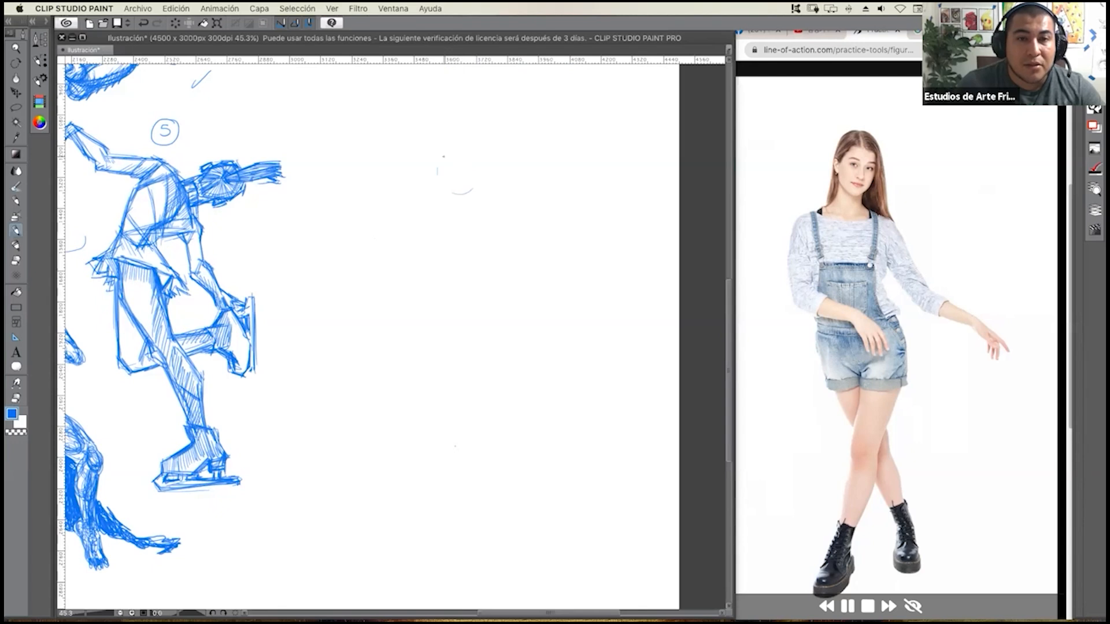
{"action": "mouse_move", "coordinate": [477, 157]}
{"action": "left_mouse_down"}
{"action": "mouse_move", "coordinate": [476, 185]}
{"action": "mouse_move", "coordinate": [471, 174]}
{"action": "mouse_move", "coordinate": [501, 162]}
{"action": "mouse_move", "coordinate": [490, 157]}
{"action": "mouse_move", "coordinate": [461, 212]}
{"action": "mouse_move", "coordinate": [467, 179]}
{"action": "mouse_move", "coordinate": [450, 249]}
{"action": "left_mouse_up"}
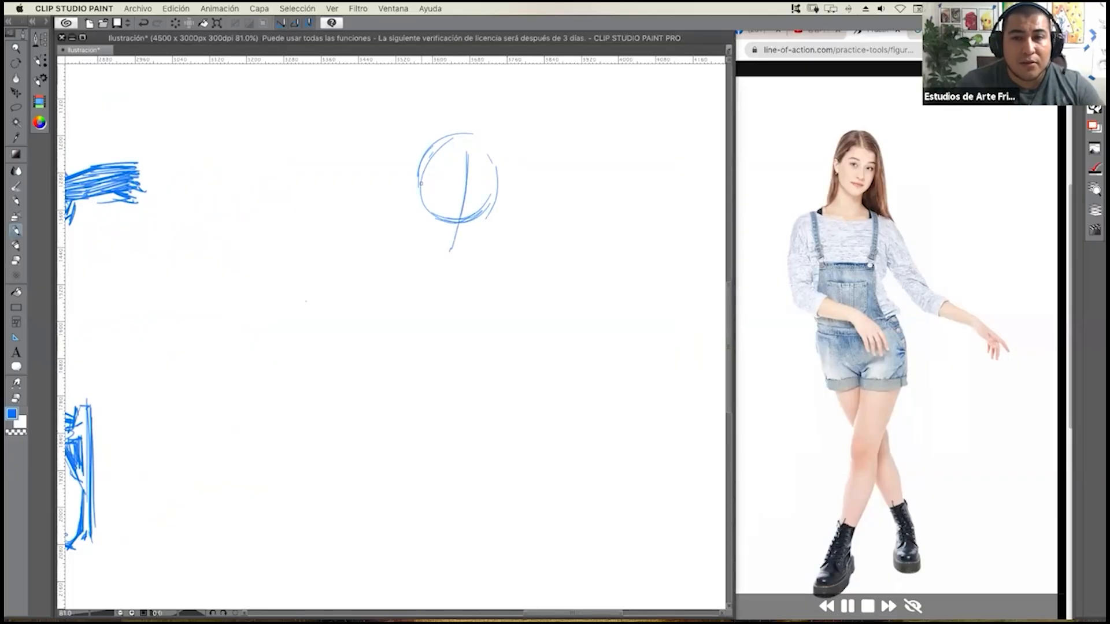
Add the jaw and chin below the head circle, a horizontal eye line and the visible ear.
{"action": "mouse_move", "coordinate": [421, 185]}
{"action": "left_mouse_down"}
{"action": "mouse_move", "coordinate": [422, 222]}
{"action": "mouse_move", "coordinate": [446, 252]}
{"action": "mouse_move", "coordinate": [419, 226]}
{"action": "mouse_move", "coordinate": [462, 254]}
{"action": "left_mouse_up"}
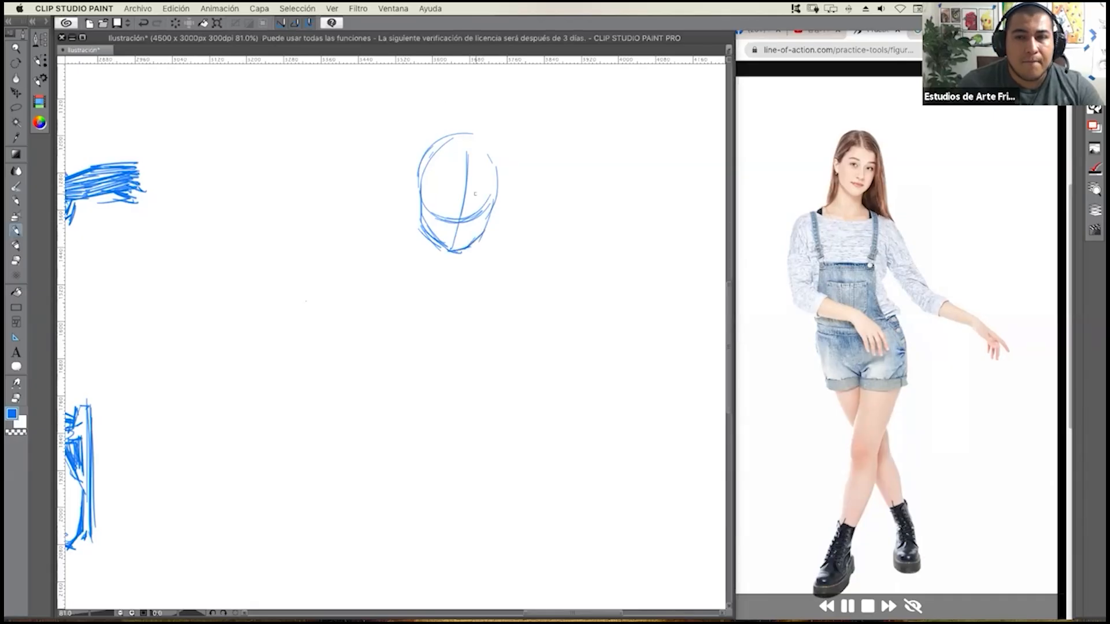
{"action": "mouse_move", "coordinate": [412, 184]}
{"action": "left_mouse_down"}
{"action": "mouse_move", "coordinate": [500, 196]}
{"action": "mouse_move", "coordinate": [490, 191]}
{"action": "left_mouse_up"}
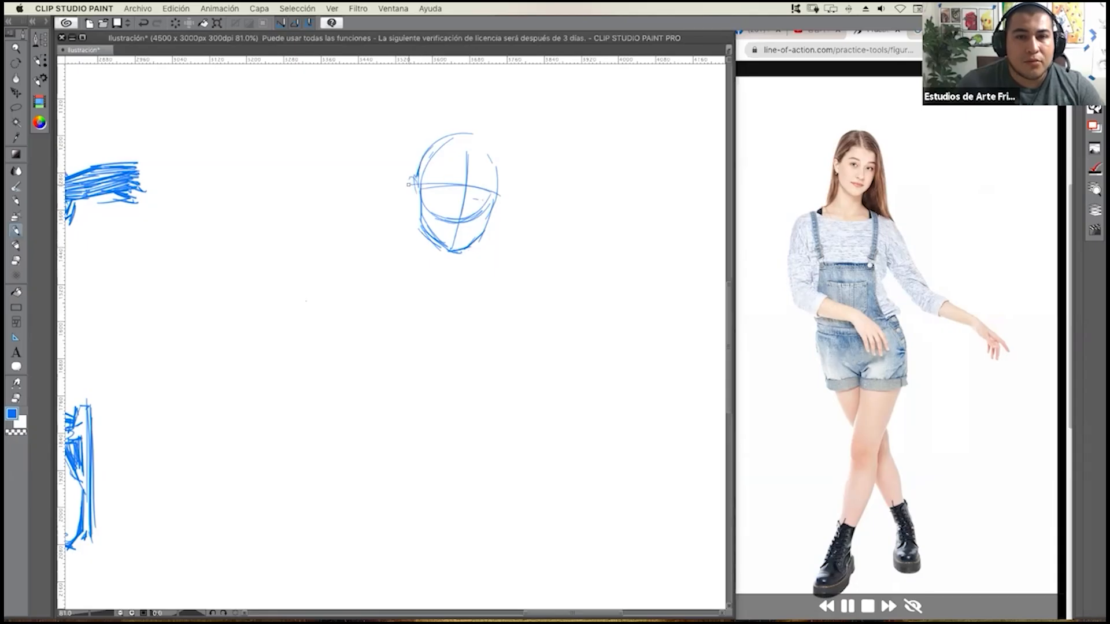
{"action": "left_click_drag", "start_coordinate": [407, 177], "coordinate": [410, 202]}
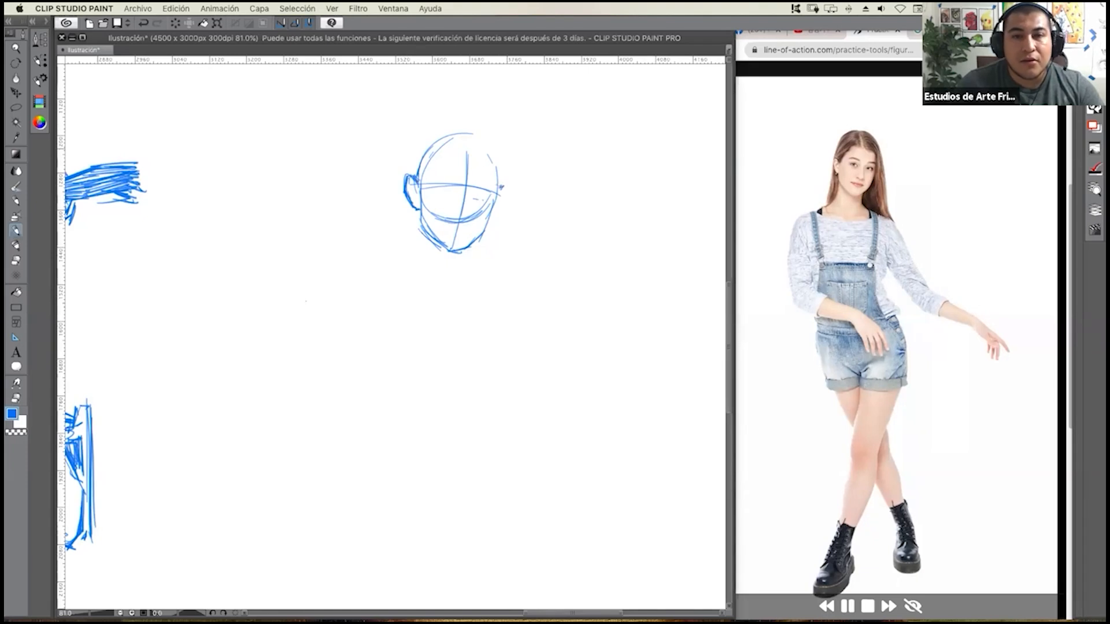
Draw the parted hair over the crown and the strands running behind the ear down to the shoulder.
{"action": "mouse_move", "coordinate": [468, 144]}
{"action": "left_mouse_down"}
{"action": "mouse_move", "coordinate": [499, 160]}
{"action": "mouse_move", "coordinate": [466, 119]}
{"action": "mouse_move", "coordinate": [453, 133]}
{"action": "left_mouse_up"}
{"action": "mouse_move", "coordinate": [455, 125]}
{"action": "left_mouse_down"}
{"action": "mouse_move", "coordinate": [417, 142]}
{"action": "mouse_move", "coordinate": [407, 173]}
{"action": "left_mouse_up"}
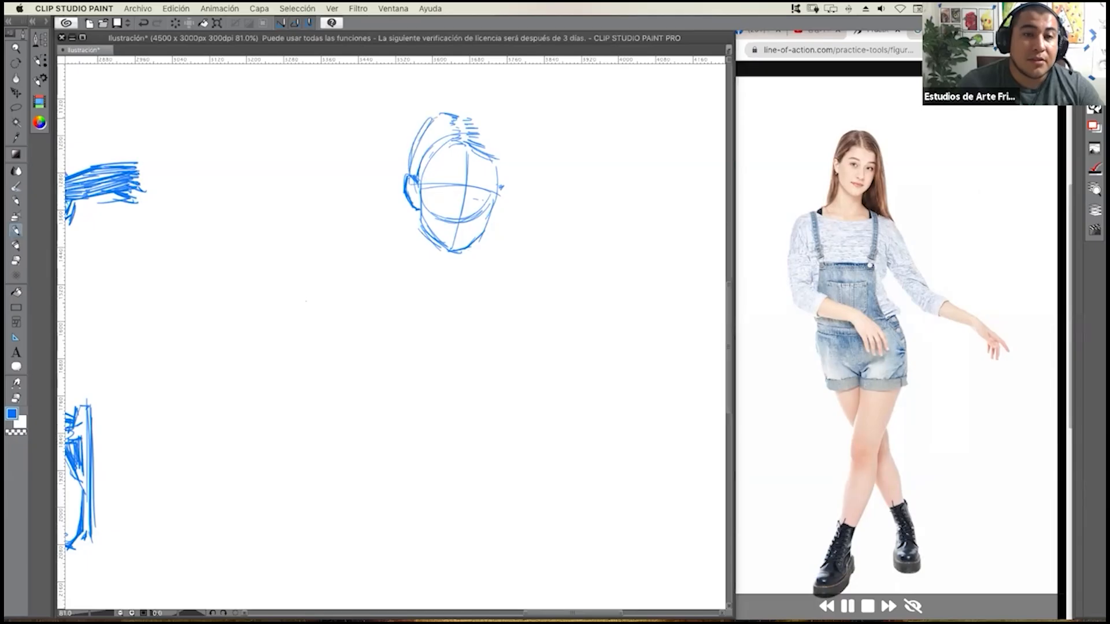
{"action": "left_click_drag", "start_coordinate": [450, 118], "coordinate": [414, 174]}
{"action": "mouse_move", "coordinate": [450, 138]}
{"action": "left_mouse_down"}
{"action": "mouse_move", "coordinate": [416, 175]}
{"action": "mouse_move", "coordinate": [389, 276]}
{"action": "left_mouse_up"}
{"action": "left_click_drag", "start_coordinate": [413, 209], "coordinate": [395, 282]}
{"action": "left_click_drag", "start_coordinate": [419, 228], "coordinate": [403, 282]}
{"action": "left_click_drag", "start_coordinate": [392, 284], "coordinate": [405, 277]}
{"action": "left_click_drag", "start_coordinate": [411, 220], "coordinate": [388, 275]}
{"action": "left_click_drag", "start_coordinate": [387, 282], "coordinate": [382, 287]}
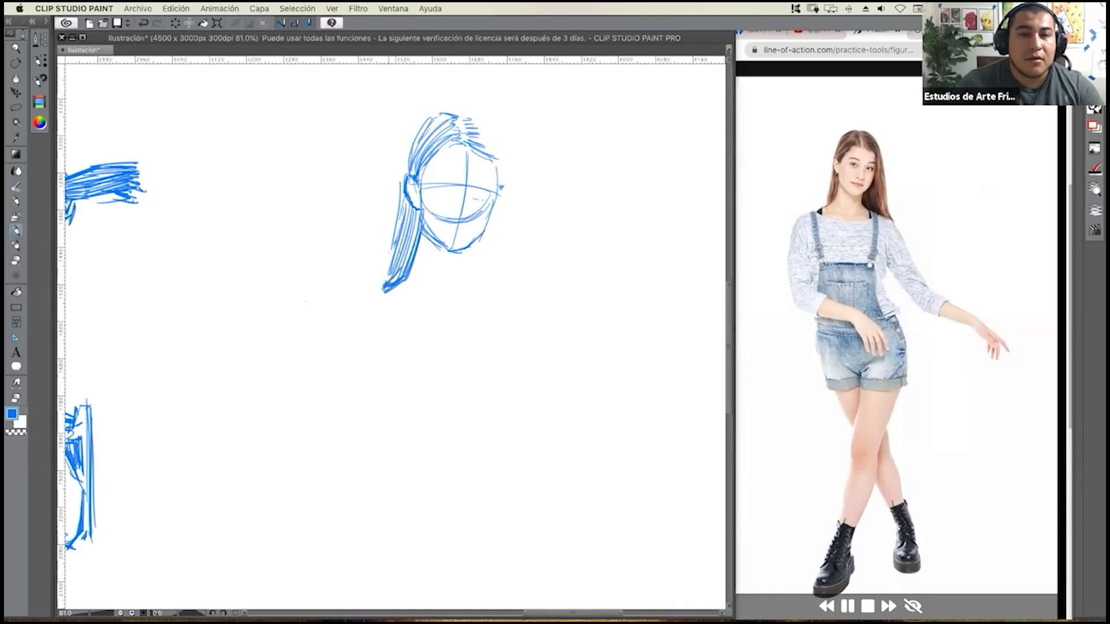
Draw the long hair on the side opposite the ear with dense strands from the parting to below the shoulder.
{"action": "mouse_move", "coordinate": [461, 248]}
{"action": "left_mouse_down"}
{"action": "mouse_move", "coordinate": [464, 288]}
{"action": "mouse_move", "coordinate": [483, 296]}
{"action": "mouse_move", "coordinate": [470, 291]}
{"action": "left_mouse_up"}
{"action": "left_click_drag", "start_coordinate": [470, 254], "coordinate": [477, 296]}
{"action": "left_click_drag", "start_coordinate": [474, 258], "coordinate": [485, 298]}
{"action": "mouse_move", "coordinate": [478, 247]}
{"action": "left_mouse_down"}
{"action": "mouse_move", "coordinate": [486, 300]}
{"action": "mouse_move", "coordinate": [496, 296]}
{"action": "left_mouse_up"}
{"action": "left_click_drag", "start_coordinate": [495, 228], "coordinate": [505, 297]}
{"action": "left_click_drag", "start_coordinate": [495, 203], "coordinate": [518, 299]}
{"action": "mouse_move", "coordinate": [482, 148]}
{"action": "left_mouse_down"}
{"action": "mouse_move", "coordinate": [498, 171]}
{"action": "mouse_move", "coordinate": [504, 220]}
{"action": "left_mouse_up"}
{"action": "left_click_drag", "start_coordinate": [487, 149], "coordinate": [505, 230]}
{"action": "left_click_drag", "start_coordinate": [482, 139], "coordinate": [500, 166]}
{"action": "left_click_drag", "start_coordinate": [473, 126], "coordinate": [493, 142]}
{"action": "mouse_move", "coordinate": [466, 121]}
{"action": "left_mouse_down"}
{"action": "mouse_move", "coordinate": [493, 136]}
{"action": "mouse_move", "coordinate": [486, 127]}
{"action": "left_mouse_up"}
{"action": "mouse_move", "coordinate": [462, 114]}
{"action": "left_mouse_down"}
{"action": "mouse_move", "coordinate": [486, 124]}
{"action": "mouse_move", "coordinate": [501, 169]}
{"action": "mouse_move", "coordinate": [499, 152]}
{"action": "mouse_move", "coordinate": [512, 232]}
{"action": "left_mouse_up"}
{"action": "mouse_move", "coordinate": [492, 149]}
{"action": "left_mouse_down"}
{"action": "mouse_move", "coordinate": [511, 272]}
{"action": "mouse_move", "coordinate": [509, 249]}
{"action": "left_mouse_up"}
{"action": "left_click_drag", "start_coordinate": [497, 170], "coordinate": [520, 303]}
{"action": "mouse_move", "coordinate": [511, 229]}
{"action": "left_mouse_down"}
{"action": "mouse_move", "coordinate": [524, 289]}
{"action": "mouse_move", "coordinate": [521, 270]}
{"action": "left_mouse_up"}
{"action": "mouse_move", "coordinate": [517, 269]}
{"action": "left_mouse_down"}
{"action": "mouse_move", "coordinate": [530, 308]}
{"action": "mouse_move", "coordinate": [510, 304]}
{"action": "mouse_move", "coordinate": [526, 309]}
{"action": "left_mouse_up"}
{"action": "left_click_drag", "start_coordinate": [489, 299], "coordinate": [527, 308]}
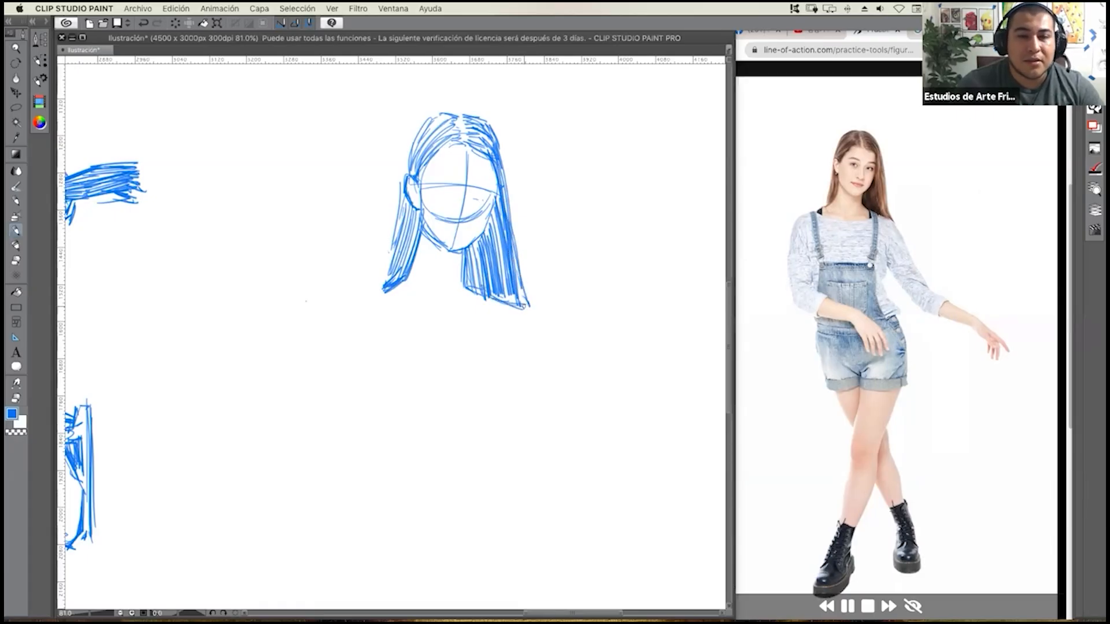
Hatch shadows on the neck, the adjoining hair and the far eye area, and add collarbone marks and a curved neckline.
{"action": "mouse_move", "coordinate": [444, 246]}
{"action": "left_mouse_down"}
{"action": "mouse_move", "coordinate": [470, 306]}
{"action": "mouse_move", "coordinate": [466, 283]}
{"action": "left_mouse_up"}
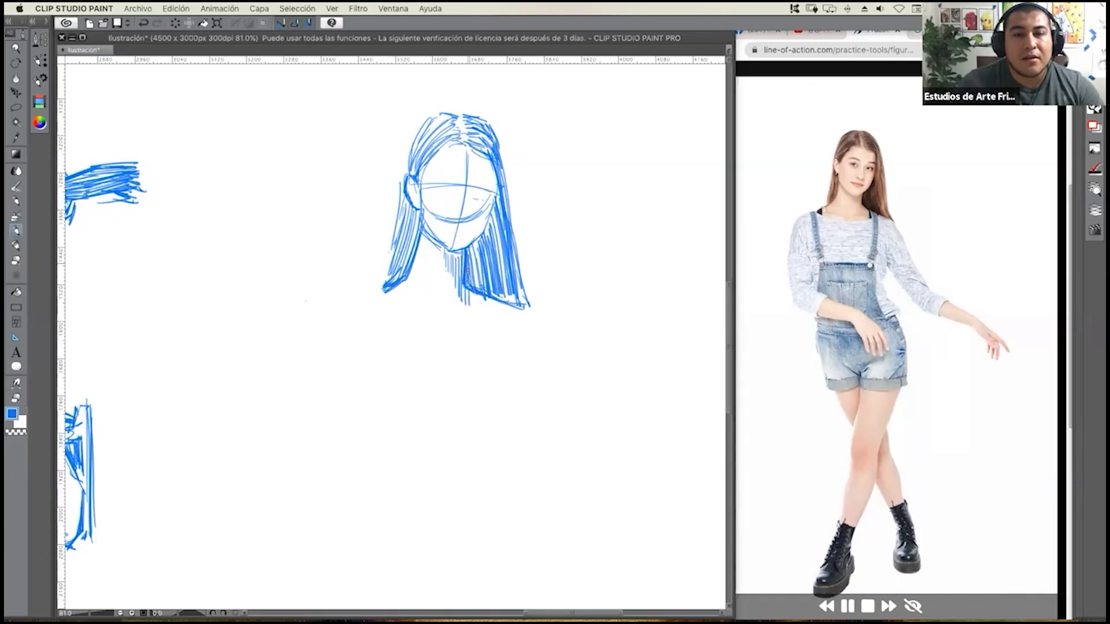
{"action": "left_click_drag", "start_coordinate": [469, 246], "coordinate": [486, 292]}
{"action": "mouse_move", "coordinate": [471, 232]}
{"action": "left_mouse_down"}
{"action": "mouse_move", "coordinate": [483, 246]}
{"action": "mouse_move", "coordinate": [471, 250]}
{"action": "left_mouse_up"}
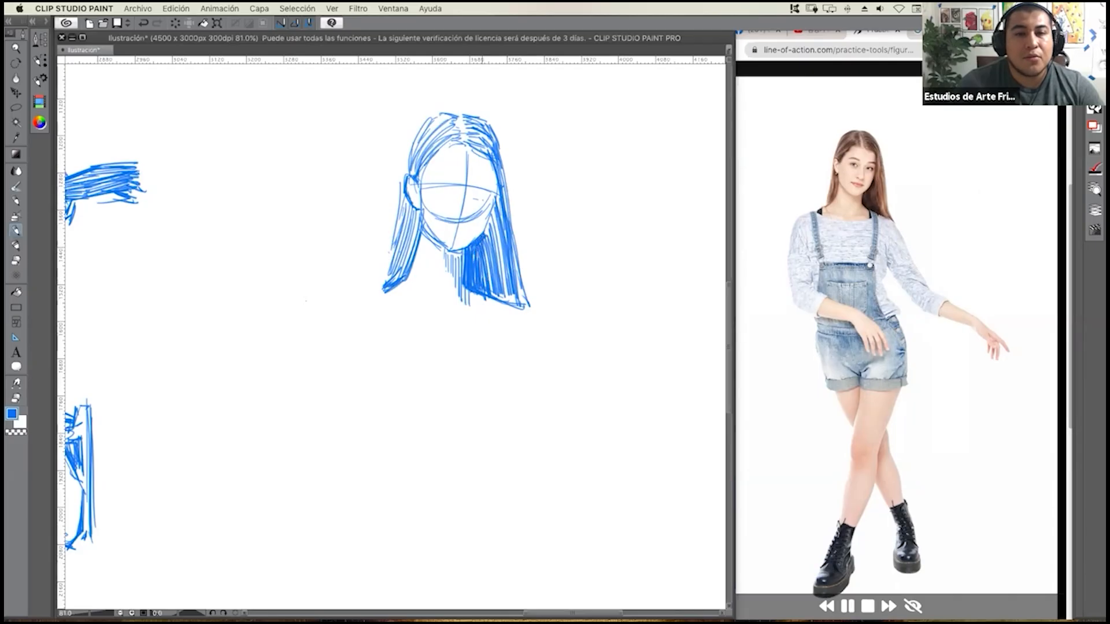
{"action": "mouse_move", "coordinate": [437, 148]}
{"action": "left_mouse_down"}
{"action": "mouse_move", "coordinate": [422, 175]}
{"action": "mouse_move", "coordinate": [488, 186]}
{"action": "mouse_move", "coordinate": [478, 193]}
{"action": "mouse_move", "coordinate": [486, 207]}
{"action": "mouse_move", "coordinate": [501, 196]}
{"action": "left_mouse_up"}
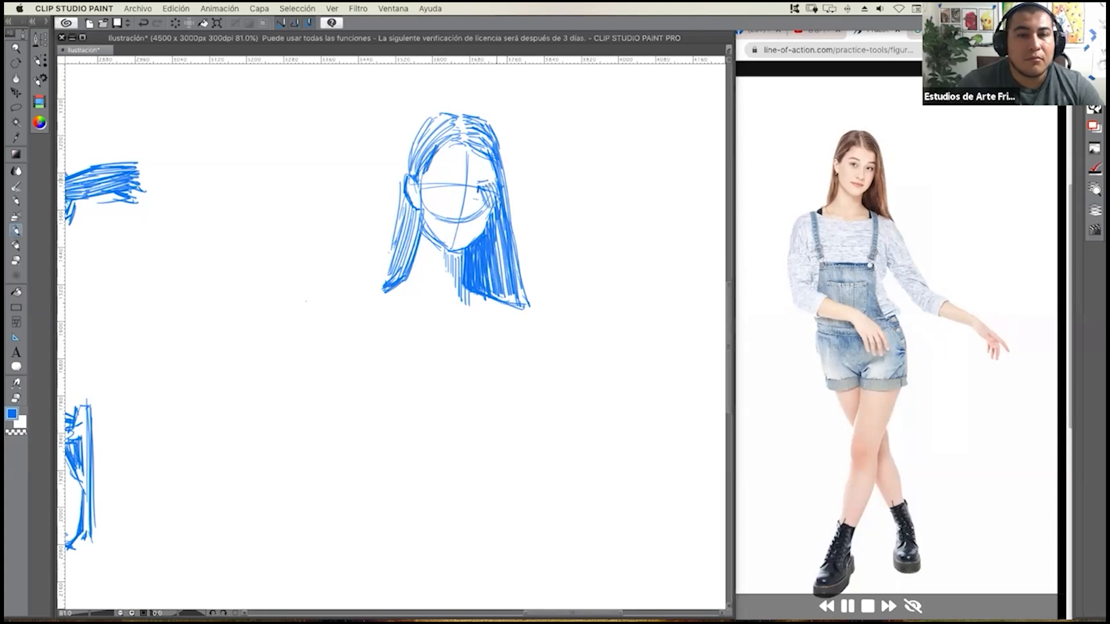
{"action": "left_click_drag", "start_coordinate": [484, 158], "coordinate": [496, 184]}
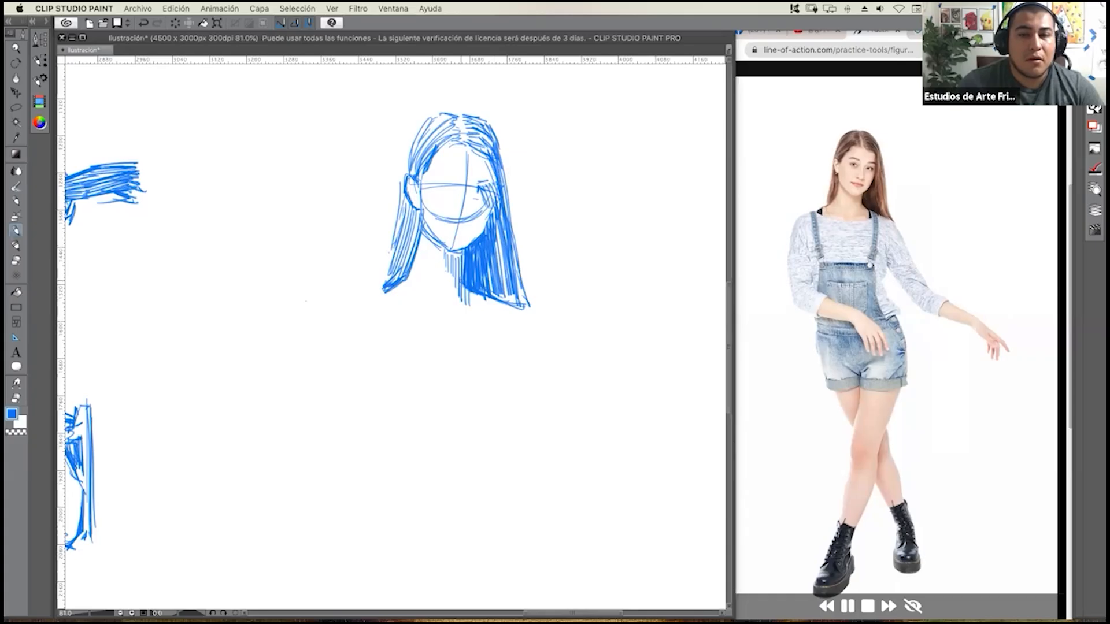
{"action": "mouse_move", "coordinate": [397, 291]}
{"action": "left_mouse_down"}
{"action": "mouse_move", "coordinate": [430, 316]}
{"action": "mouse_move", "coordinate": [465, 312]}
{"action": "mouse_move", "coordinate": [450, 286]}
{"action": "left_mouse_up"}
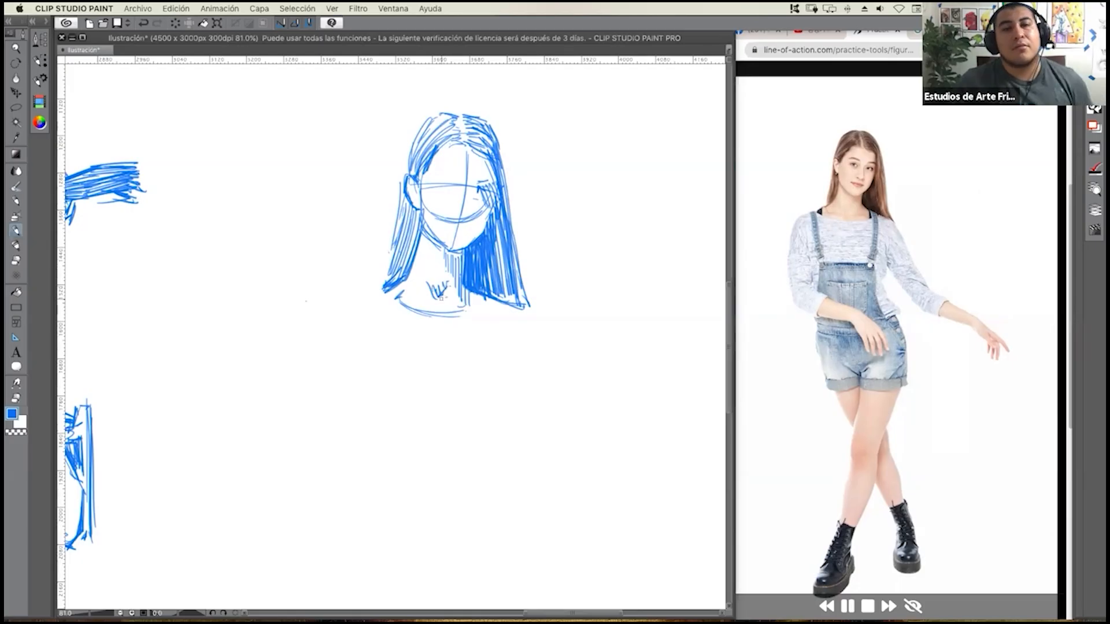
{"action": "left_click_drag", "start_coordinate": [447, 325], "coordinate": [430, 333]}
Sketch a large rounded oval for the torso beneath the neckline.
{"action": "scroll", "coordinate": [432, 333], "scroll_direction": "down", "scroll_amount": 3}
{"action": "scroll", "coordinate": [445, 317], "scroll_direction": "down", "scroll_amount": 3}
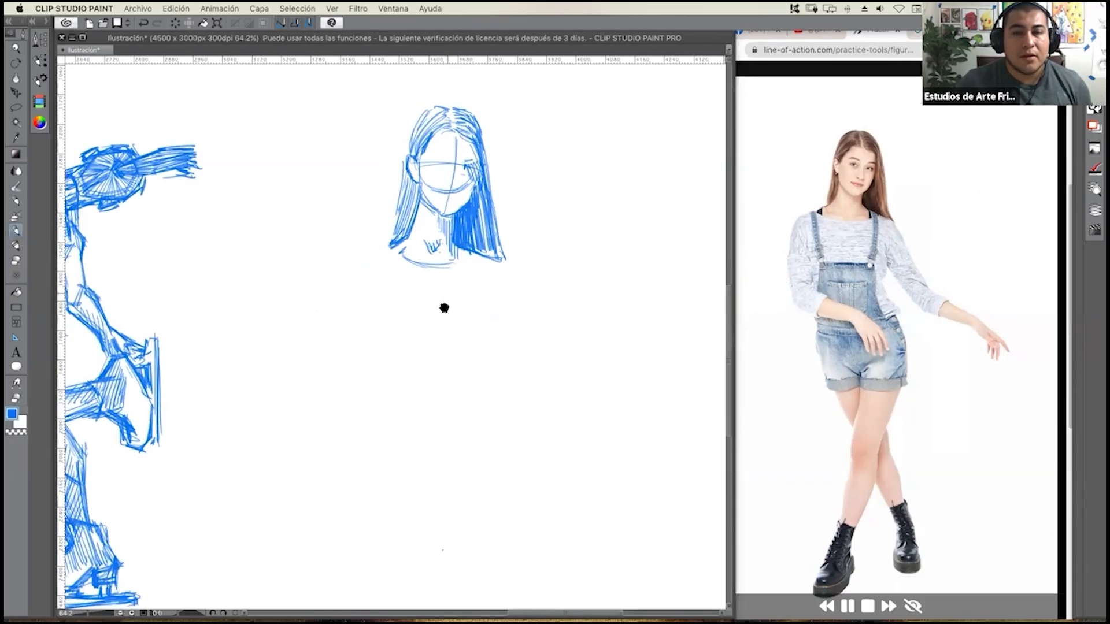
{"action": "left_click_drag", "start_coordinate": [376, 327], "coordinate": [464, 370]}
{"action": "left_click_drag", "start_coordinate": [371, 322], "coordinate": [472, 361]}
{"action": "mouse_move", "coordinate": [374, 263]}
{"action": "left_mouse_down"}
{"action": "mouse_move", "coordinate": [467, 368]}
{"action": "mouse_move", "coordinate": [485, 340]}
{"action": "left_mouse_up"}
{"action": "left_click_drag", "start_coordinate": [443, 243], "coordinate": [485, 333]}
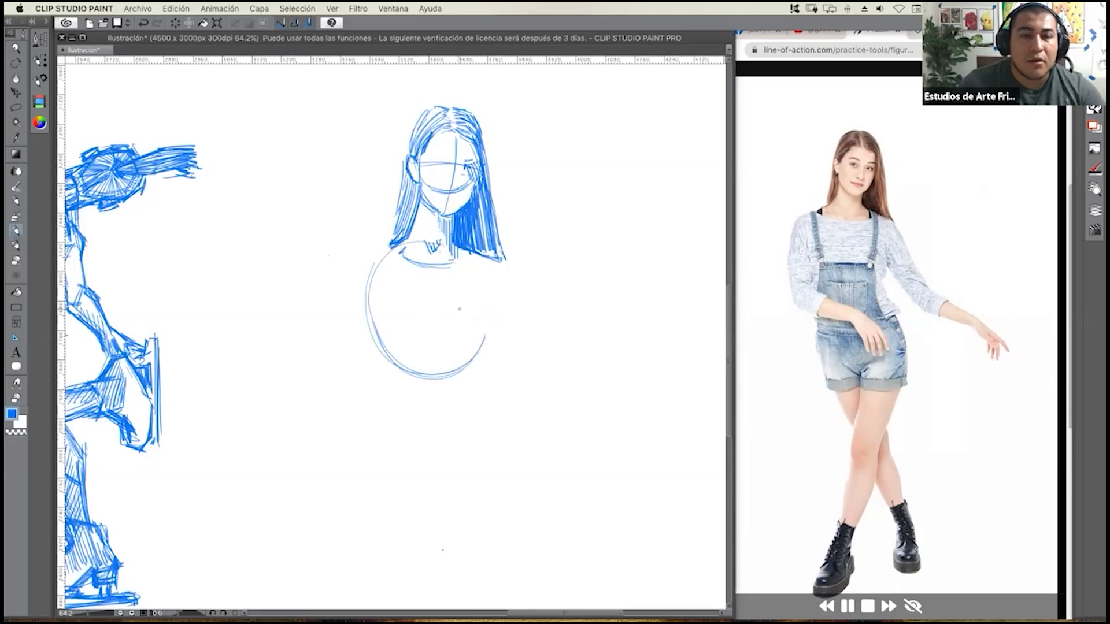
{"action": "left_click_drag", "start_coordinate": [465, 260], "coordinate": [466, 346]}
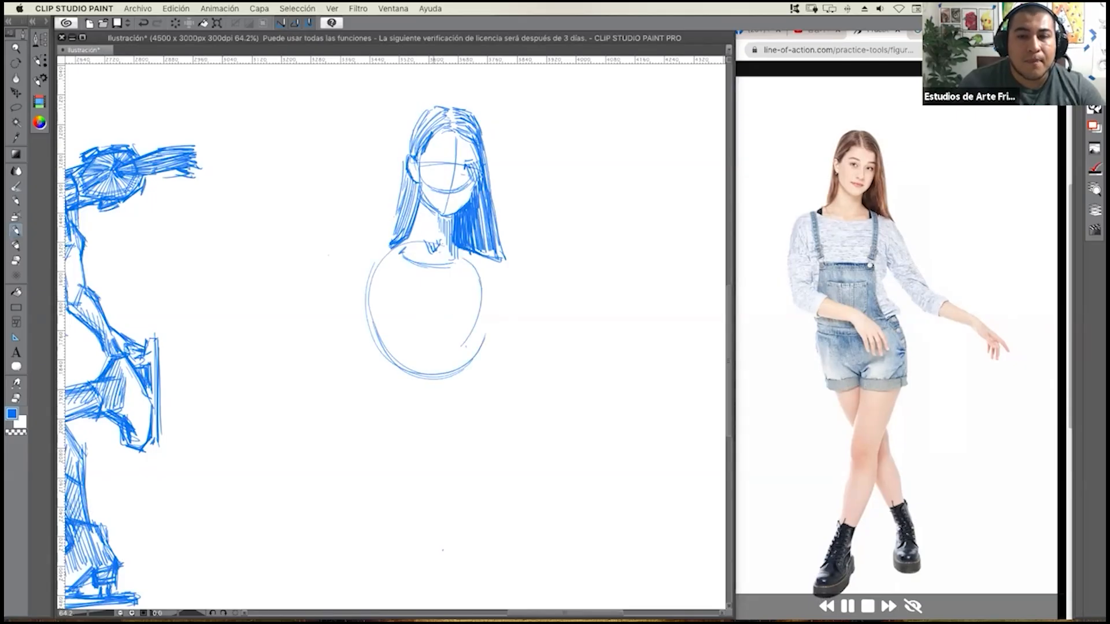
Draw the torso's centre line and the two hatched overall straps with buttons and the bib's upper edge.
{"action": "left_click_drag", "start_coordinate": [423, 249], "coordinate": [429, 368]}
{"action": "mouse_move", "coordinate": [431, 267]}
{"action": "left_mouse_down"}
{"action": "mouse_move", "coordinate": [430, 404]}
{"action": "mouse_move", "coordinate": [429, 349]}
{"action": "mouse_move", "coordinate": [444, 445]}
{"action": "left_mouse_up"}
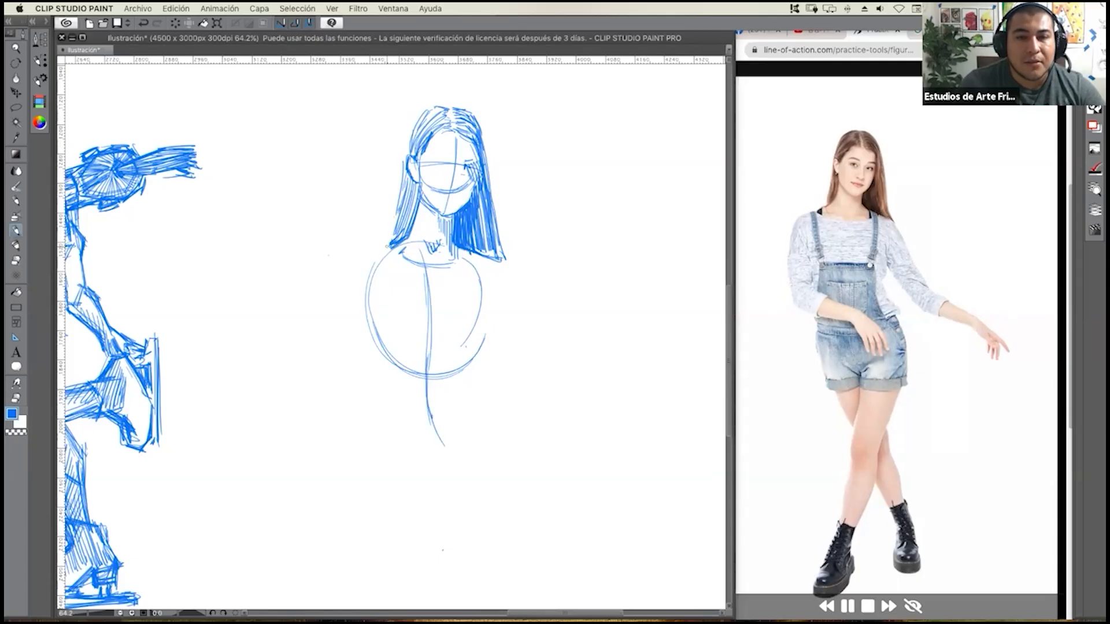
{"action": "left_click_drag", "start_coordinate": [391, 248], "coordinate": [396, 311]}
{"action": "left_click_drag", "start_coordinate": [379, 239], "coordinate": [391, 237]}
{"action": "mouse_move", "coordinate": [384, 251]}
{"action": "left_mouse_down"}
{"action": "mouse_move", "coordinate": [394, 238]}
{"action": "mouse_move", "coordinate": [390, 248]}
{"action": "left_mouse_up"}
{"action": "left_click_drag", "start_coordinate": [385, 264], "coordinate": [394, 255]}
{"action": "mouse_move", "coordinate": [388, 279]}
{"action": "left_mouse_down"}
{"action": "mouse_move", "coordinate": [395, 265]}
{"action": "mouse_move", "coordinate": [401, 302]}
{"action": "mouse_move", "coordinate": [454, 312]}
{"action": "mouse_move", "coordinate": [396, 318]}
{"action": "mouse_move", "coordinate": [405, 313]}
{"action": "left_mouse_up"}
{"action": "left_click_drag", "start_coordinate": [461, 247], "coordinate": [455, 314]}
{"action": "mouse_move", "coordinate": [457, 299]}
{"action": "left_mouse_down"}
{"action": "mouse_move", "coordinate": [452, 310]}
{"action": "mouse_move", "coordinate": [455, 302]}
{"action": "left_mouse_up"}
{"action": "mouse_move", "coordinate": [463, 283]}
{"action": "left_mouse_down"}
{"action": "mouse_move", "coordinate": [457, 296]}
{"action": "mouse_move", "coordinate": [458, 286]}
{"action": "left_mouse_up"}
{"action": "left_click_drag", "start_coordinate": [464, 265], "coordinate": [459, 274]}
{"action": "left_click_drag", "start_coordinate": [464, 250], "coordinate": [458, 255]}
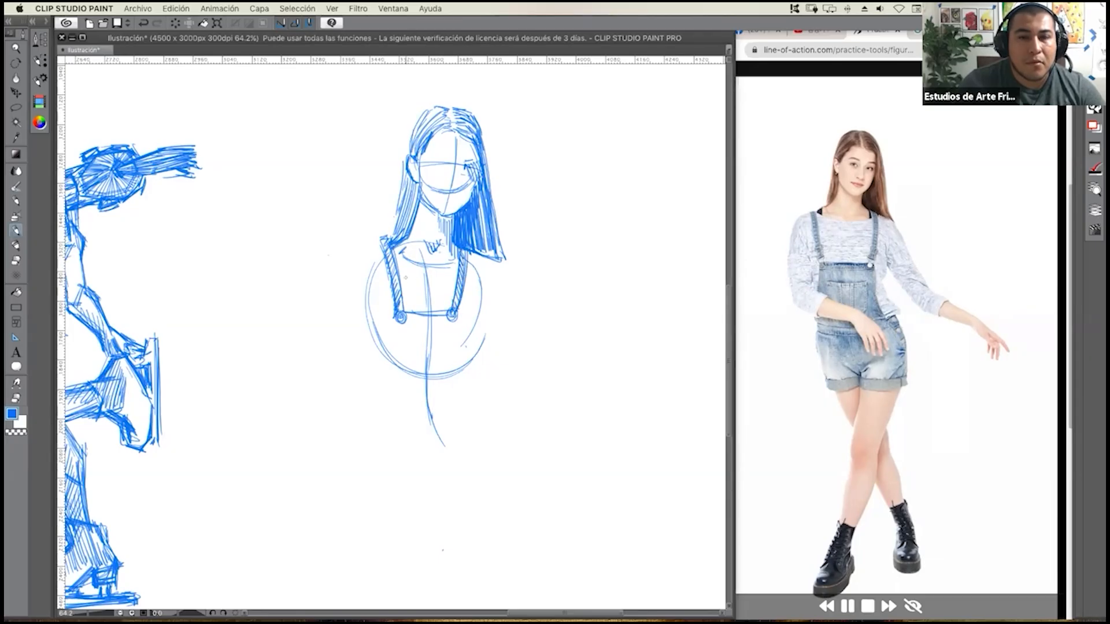
Add shirt folds between the straps, sketch the shoulder circle, and draw the bib's side edges with light waist marks.
{"action": "left_click_drag", "start_coordinate": [404, 279], "coordinate": [431, 277]}
{"action": "left_click_drag", "start_coordinate": [404, 288], "coordinate": [422, 285]}
{"action": "left_click_drag", "start_coordinate": [409, 295], "coordinate": [449, 281]}
{"action": "left_click_drag", "start_coordinate": [432, 290], "coordinate": [447, 287]}
{"action": "left_click_drag", "start_coordinate": [434, 281], "coordinate": [449, 279]}
{"action": "mouse_move", "coordinate": [383, 256]}
{"action": "left_mouse_down"}
{"action": "mouse_move", "coordinate": [363, 253]}
{"action": "mouse_move", "coordinate": [358, 289]}
{"action": "mouse_move", "coordinate": [383, 295]}
{"action": "mouse_move", "coordinate": [390, 358]}
{"action": "left_mouse_up"}
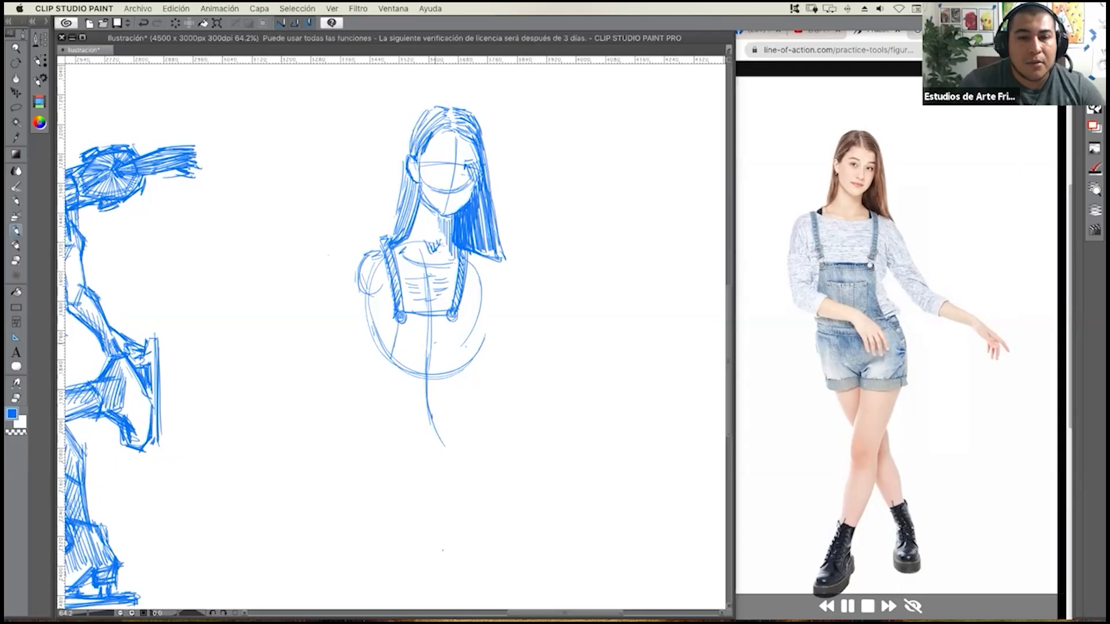
{"action": "mouse_move", "coordinate": [454, 327]}
{"action": "left_mouse_down"}
{"action": "mouse_move", "coordinate": [452, 359]}
{"action": "mouse_move", "coordinate": [467, 384]}
{"action": "mouse_move", "coordinate": [445, 396]}
{"action": "left_mouse_up"}
{"action": "left_click_drag", "start_coordinate": [417, 400], "coordinate": [447, 399]}
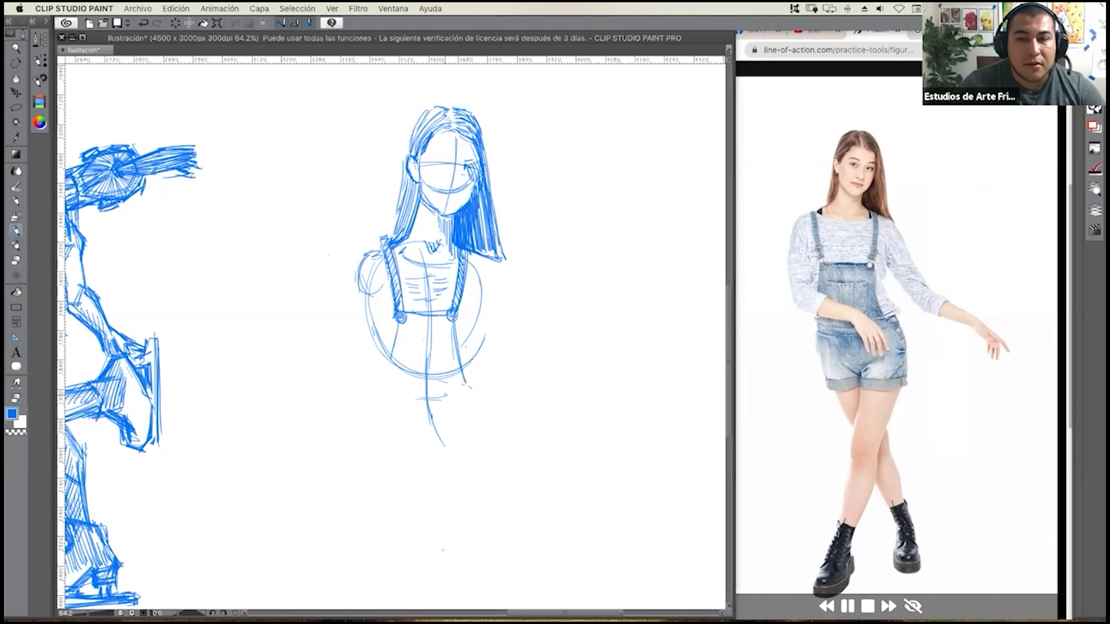
{"action": "left_click_drag", "start_coordinate": [437, 389], "coordinate": [452, 389]}
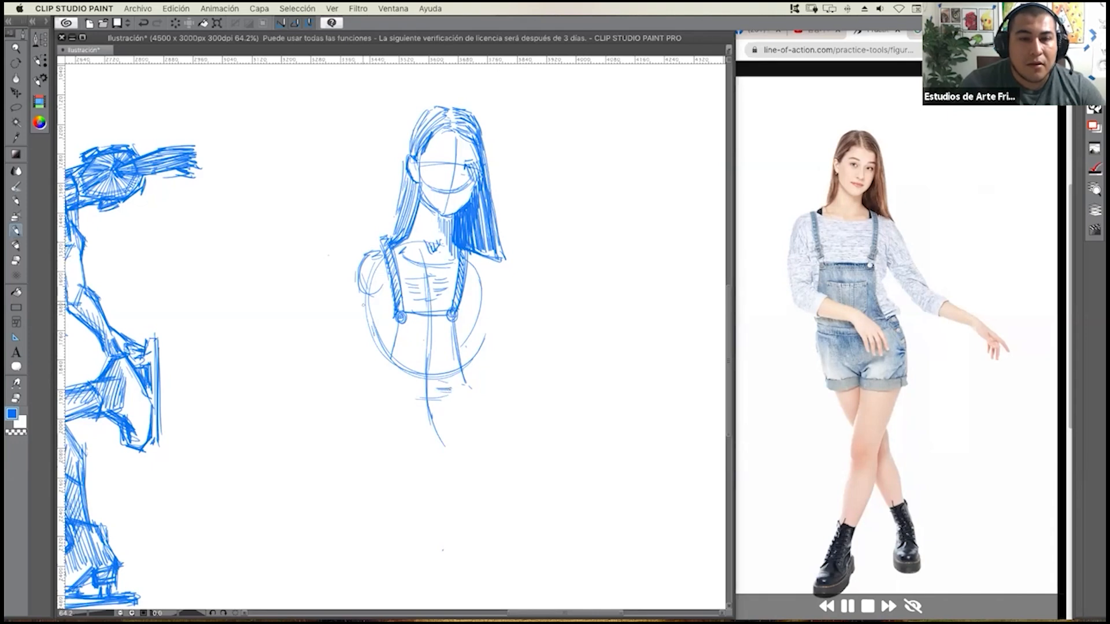
Sketch guide lines for the bent arm from shoulder to elbow and across the waist to the wrist, with small joint circles.
{"action": "left_click_drag", "start_coordinate": [355, 302], "coordinate": [350, 373]}
{"action": "mouse_move", "coordinate": [365, 282]}
{"action": "left_mouse_down"}
{"action": "mouse_move", "coordinate": [353, 379]}
{"action": "mouse_move", "coordinate": [425, 396]}
{"action": "left_mouse_up"}
{"action": "left_click_drag", "start_coordinate": [358, 380], "coordinate": [443, 400]}
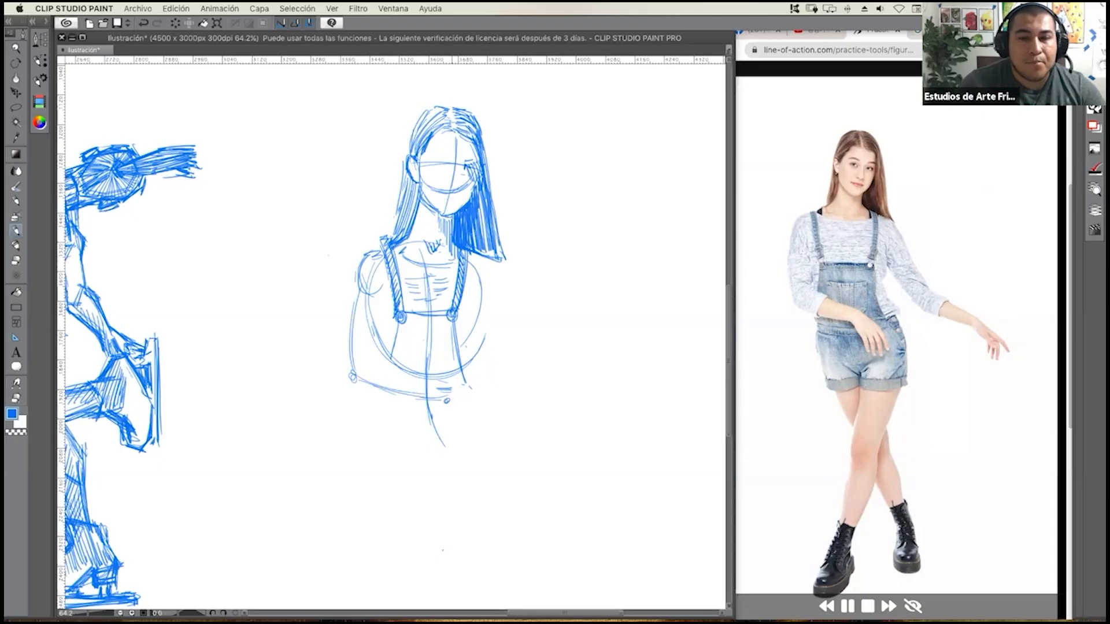
Draw the hand of the bent arm hanging over the hip, with the hatched palm and the separate fingers.
{"action": "left_click_drag", "start_coordinate": [442, 414], "coordinate": [450, 438]}
{"action": "mouse_move", "coordinate": [461, 397]}
{"action": "left_mouse_down"}
{"action": "mouse_move", "coordinate": [436, 416]}
{"action": "mouse_move", "coordinate": [476, 421]}
{"action": "mouse_move", "coordinate": [448, 435]}
{"action": "left_mouse_up"}
{"action": "left_click_drag", "start_coordinate": [449, 409], "coordinate": [458, 440]}
{"action": "mouse_move", "coordinate": [456, 421]}
{"action": "left_mouse_down"}
{"action": "mouse_move", "coordinate": [464, 469]}
{"action": "mouse_move", "coordinate": [474, 449]}
{"action": "mouse_move", "coordinate": [484, 473]}
{"action": "mouse_move", "coordinate": [486, 436]}
{"action": "mouse_move", "coordinate": [496, 461]}
{"action": "mouse_move", "coordinate": [489, 444]}
{"action": "left_mouse_up"}
{"action": "left_click_drag", "start_coordinate": [472, 404], "coordinate": [482, 429]}
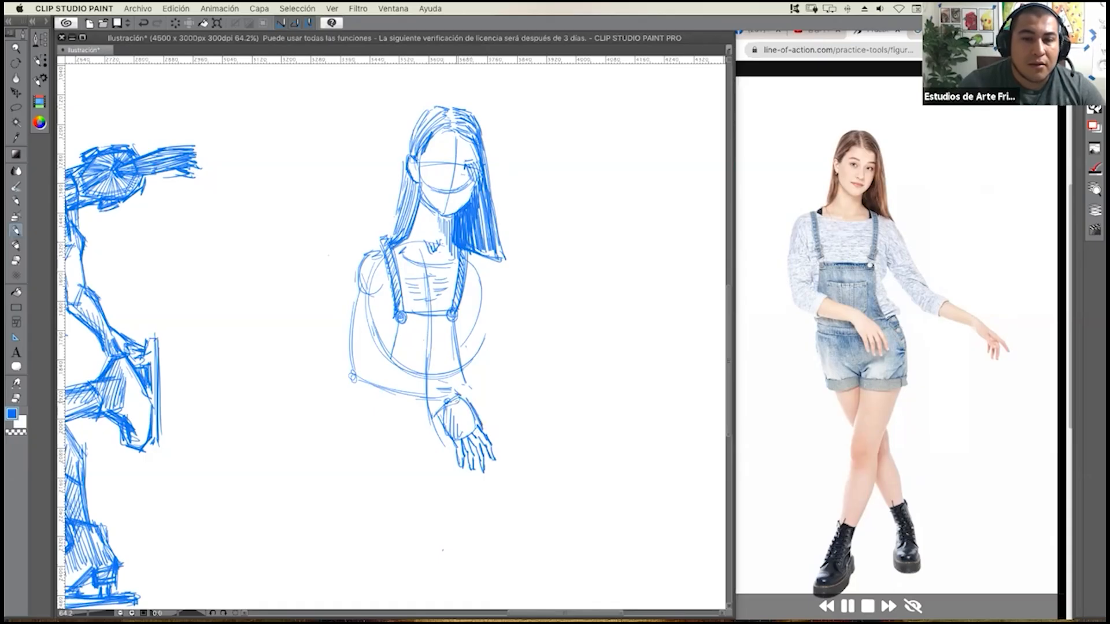
{"action": "mouse_move", "coordinate": [451, 392]}
{"action": "left_mouse_down"}
{"action": "mouse_move", "coordinate": [461, 399]}
{"action": "mouse_move", "coordinate": [441, 407]}
{"action": "left_mouse_up"}
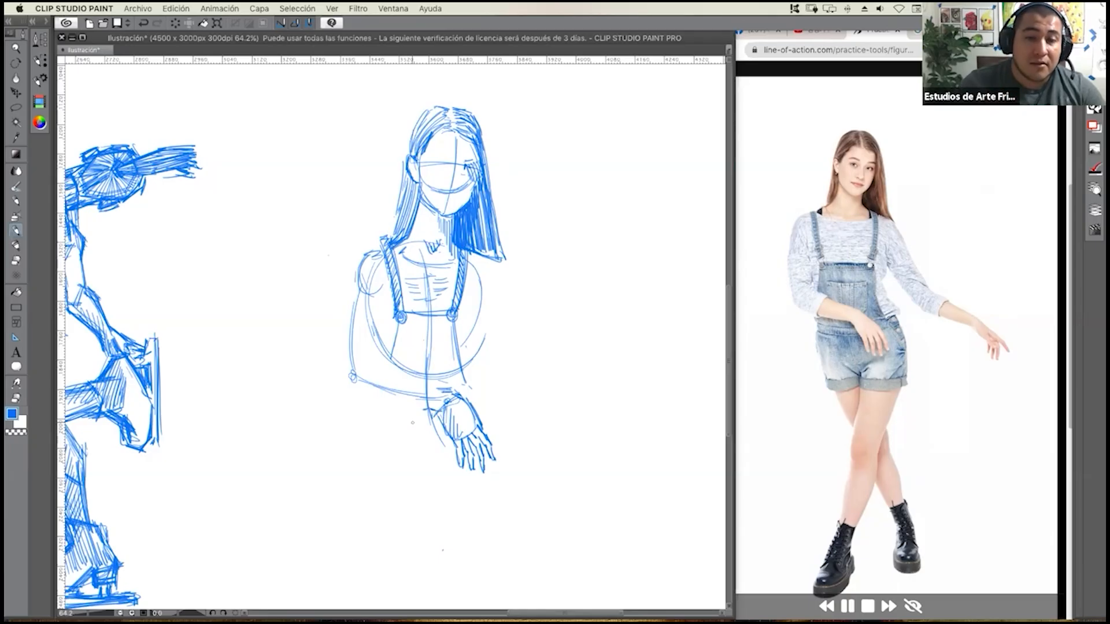
{"action": "mouse_move", "coordinate": [453, 423]}
{"action": "left_mouse_down"}
{"action": "mouse_move", "coordinate": [462, 464]}
{"action": "mouse_move", "coordinate": [476, 452]}
{"action": "mouse_move", "coordinate": [485, 469]}
{"action": "left_mouse_up"}
{"action": "left_click_drag", "start_coordinate": [471, 426], "coordinate": [483, 441]}
Outline the bent arm's forearm and rolled sleeve cuff, and contour both sides of the upper sleeve up to the shoulder.
{"action": "mouse_move", "coordinate": [480, 438]}
{"action": "left_mouse_down"}
{"action": "mouse_move", "coordinate": [491, 448]}
{"action": "mouse_move", "coordinate": [393, 379]}
{"action": "left_mouse_up"}
{"action": "mouse_move", "coordinate": [392, 373]}
{"action": "left_mouse_down"}
{"action": "mouse_move", "coordinate": [444, 384]}
{"action": "mouse_move", "coordinate": [402, 380]}
{"action": "mouse_move", "coordinate": [386, 404]}
{"action": "mouse_move", "coordinate": [430, 410]}
{"action": "left_mouse_up"}
{"action": "mouse_move", "coordinate": [397, 374]}
{"action": "left_mouse_down"}
{"action": "mouse_move", "coordinate": [375, 419]}
{"action": "mouse_move", "coordinate": [393, 408]}
{"action": "left_mouse_up"}
{"action": "mouse_move", "coordinate": [401, 399]}
{"action": "left_mouse_down"}
{"action": "mouse_move", "coordinate": [399, 411]}
{"action": "mouse_move", "coordinate": [370, 413]}
{"action": "left_mouse_up"}
{"action": "mouse_move", "coordinate": [393, 357]}
{"action": "left_mouse_down"}
{"action": "mouse_move", "coordinate": [338, 382]}
{"action": "mouse_move", "coordinate": [346, 377]}
{"action": "mouse_move", "coordinate": [359, 404]}
{"action": "mouse_move", "coordinate": [376, 394]}
{"action": "left_mouse_up"}
{"action": "left_click_drag", "start_coordinate": [373, 345], "coordinate": [379, 355]}
{"action": "mouse_move", "coordinate": [374, 316]}
{"action": "left_mouse_down"}
{"action": "mouse_move", "coordinate": [377, 358]}
{"action": "mouse_move", "coordinate": [378, 341]}
{"action": "left_mouse_up"}
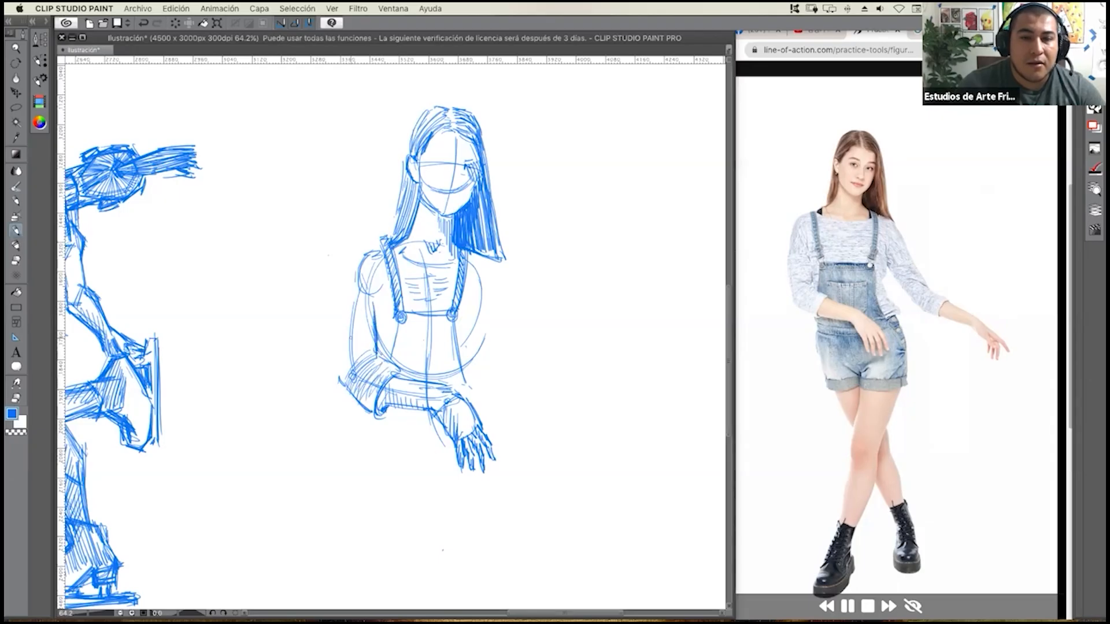
{"action": "mouse_move", "coordinate": [351, 291]}
{"action": "left_mouse_down"}
{"action": "mouse_move", "coordinate": [337, 370]}
{"action": "mouse_move", "coordinate": [338, 322]}
{"action": "mouse_move", "coordinate": [341, 363]}
{"action": "mouse_move", "coordinate": [338, 342]}
{"action": "left_mouse_up"}
{"action": "left_click_drag", "start_coordinate": [355, 270], "coordinate": [346, 305]}
{"action": "mouse_move", "coordinate": [361, 261]}
{"action": "left_mouse_down"}
{"action": "mouse_move", "coordinate": [341, 318]}
{"action": "mouse_move", "coordinate": [348, 297]}
{"action": "left_mouse_up"}
{"action": "left_click_drag", "start_coordinate": [346, 306], "coordinate": [341, 347]}
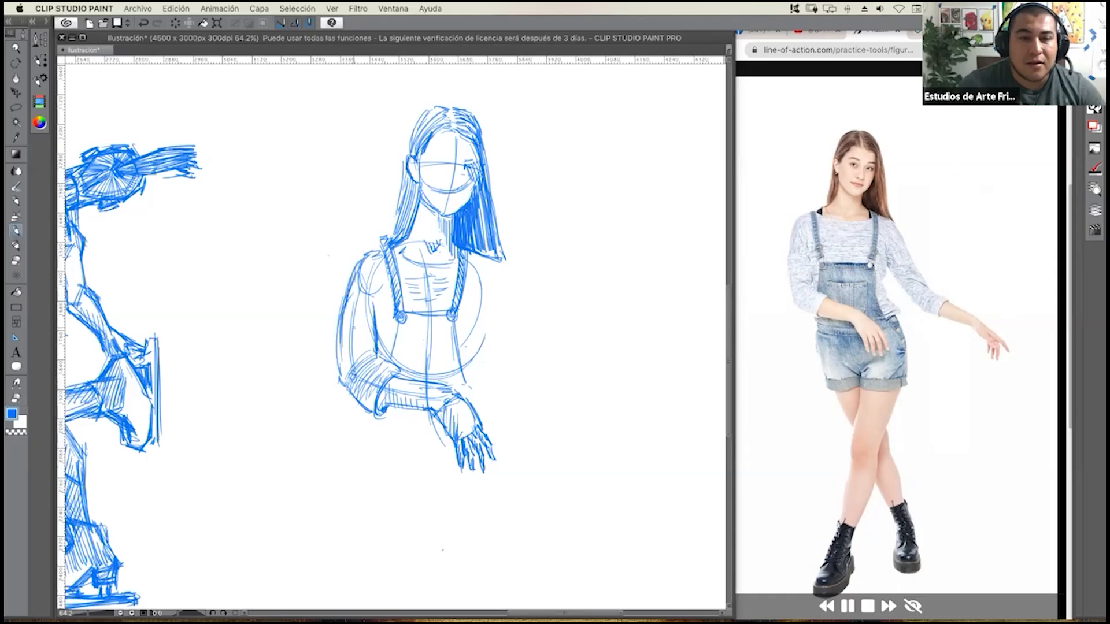
Hatch the bent arm's sleeve with curved strokes from the shoulder down to the elbow.
{"action": "left_click_drag", "start_coordinate": [365, 270], "coordinate": [349, 304]}
{"action": "mouse_move", "coordinate": [376, 263]}
{"action": "left_mouse_down"}
{"action": "mouse_move", "coordinate": [355, 304]}
{"action": "mouse_move", "coordinate": [366, 308]}
{"action": "mouse_move", "coordinate": [345, 315]}
{"action": "left_mouse_up"}
{"action": "mouse_move", "coordinate": [373, 313]}
{"action": "left_mouse_down"}
{"action": "mouse_move", "coordinate": [341, 318]}
{"action": "mouse_move", "coordinate": [332, 336]}
{"action": "left_mouse_up"}
{"action": "mouse_move", "coordinate": [358, 324]}
{"action": "left_mouse_down"}
{"action": "mouse_move", "coordinate": [332, 341]}
{"action": "mouse_move", "coordinate": [335, 364]}
{"action": "left_mouse_up"}
{"action": "left_click_drag", "start_coordinate": [373, 339], "coordinate": [339, 373]}
{"action": "left_click_drag", "start_coordinate": [372, 343], "coordinate": [342, 373]}
{"action": "left_click_drag", "start_coordinate": [373, 346], "coordinate": [348, 383]}
{"action": "left_click_drag", "start_coordinate": [377, 355], "coordinate": [355, 387]}
{"action": "mouse_move", "coordinate": [375, 359]}
{"action": "left_mouse_down"}
{"action": "mouse_move", "coordinate": [358, 395]}
{"action": "mouse_move", "coordinate": [368, 377]}
{"action": "left_mouse_up"}
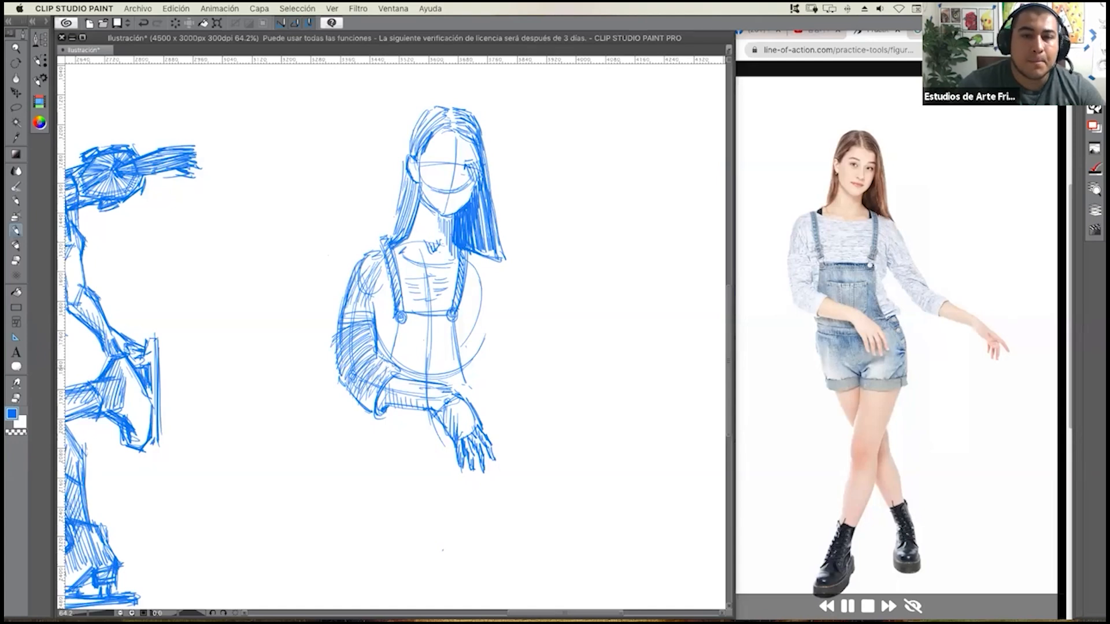
Outline the upper sleeve of the outstretched arm from the shoulder down to the elbow.
{"action": "mouse_move", "coordinate": [473, 255]}
{"action": "left_mouse_down"}
{"action": "mouse_move", "coordinate": [498, 267]}
{"action": "mouse_move", "coordinate": [492, 325]}
{"action": "left_mouse_up"}
{"action": "mouse_move", "coordinate": [482, 280]}
{"action": "left_mouse_down"}
{"action": "mouse_move", "coordinate": [485, 317]}
{"action": "mouse_move", "coordinate": [519, 366]}
{"action": "left_mouse_up"}
{"action": "left_click_drag", "start_coordinate": [495, 327], "coordinate": [520, 370]}
{"action": "mouse_move", "coordinate": [492, 268]}
{"action": "left_mouse_down"}
{"action": "mouse_move", "coordinate": [520, 285]}
{"action": "mouse_move", "coordinate": [548, 345]}
{"action": "left_mouse_up"}
{"action": "mouse_move", "coordinate": [518, 344]}
{"action": "left_mouse_down"}
{"action": "mouse_move", "coordinate": [539, 361]}
{"action": "mouse_move", "coordinate": [557, 352]}
{"action": "left_mouse_up"}
Hatch folds along the upper sleeve of the outstretched arm.
{"action": "left_click_drag", "start_coordinate": [509, 319], "coordinate": [541, 346]}
{"action": "mouse_move", "coordinate": [511, 316]}
{"action": "left_mouse_down"}
{"action": "mouse_move", "coordinate": [544, 339]}
{"action": "mouse_move", "coordinate": [526, 319]}
{"action": "left_mouse_up"}
{"action": "left_click_drag", "start_coordinate": [492, 308], "coordinate": [530, 339]}
{"action": "mouse_move", "coordinate": [485, 289]}
{"action": "left_mouse_down"}
{"action": "mouse_move", "coordinate": [525, 330]}
{"action": "mouse_move", "coordinate": [514, 312]}
{"action": "left_mouse_up"}
{"action": "mouse_move", "coordinate": [482, 273]}
{"action": "left_mouse_down"}
{"action": "mouse_move", "coordinate": [522, 321]}
{"action": "mouse_move", "coordinate": [518, 305]}
{"action": "left_mouse_up"}
{"action": "left_click_drag", "start_coordinate": [482, 268], "coordinate": [519, 304]}
{"action": "mouse_move", "coordinate": [489, 265]}
{"action": "left_mouse_down"}
{"action": "mouse_move", "coordinate": [522, 300]}
{"action": "mouse_move", "coordinate": [506, 279]}
{"action": "left_mouse_up"}
Draw the lower sleeve of the outstretched arm with its oval cuff opening and fold strokes.
{"action": "left_click_drag", "start_coordinate": [531, 361], "coordinate": [552, 368]}
{"action": "mouse_move", "coordinate": [535, 351]}
{"action": "left_mouse_down"}
{"action": "mouse_move", "coordinate": [556, 364]}
{"action": "mouse_move", "coordinate": [533, 386]}
{"action": "left_mouse_up"}
{"action": "mouse_move", "coordinate": [521, 373]}
{"action": "left_mouse_down"}
{"action": "mouse_move", "coordinate": [544, 396]}
{"action": "mouse_move", "coordinate": [571, 405]}
{"action": "mouse_move", "coordinate": [587, 393]}
{"action": "left_mouse_up"}
{"action": "left_click_drag", "start_coordinate": [554, 347], "coordinate": [592, 368]}
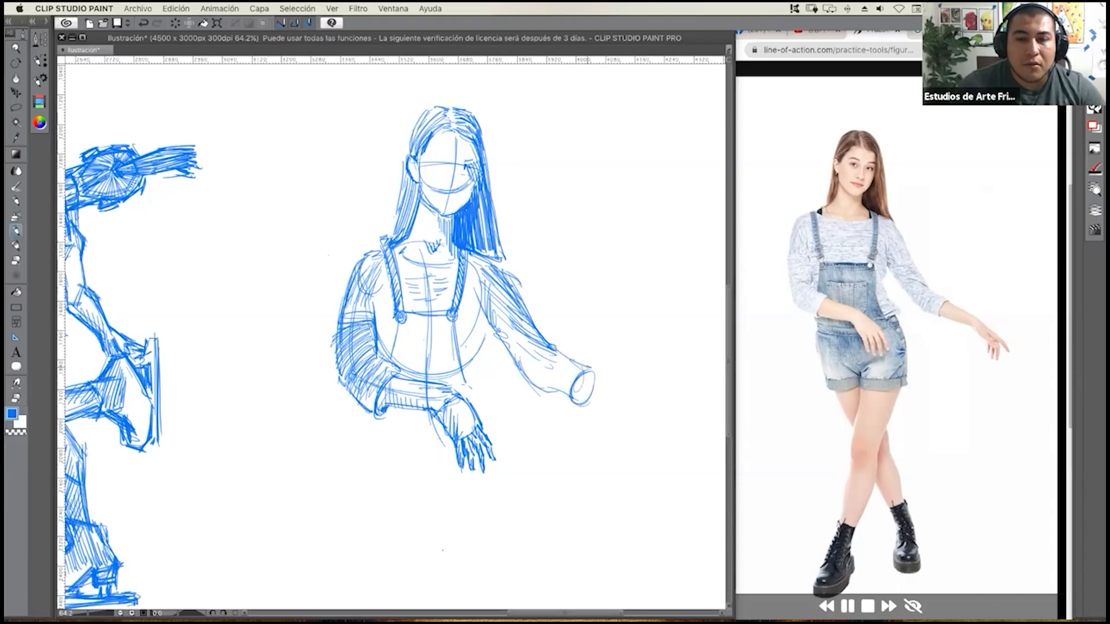
{"action": "left_click_drag", "start_coordinate": [533, 344], "coordinate": [538, 385]}
Draw the outstretched forearm tapering to the wrist and the relaxed hand with its drooping fingers.
{"action": "mouse_move", "coordinate": [548, 349]}
{"action": "left_mouse_down"}
{"action": "mouse_move", "coordinate": [538, 387]}
{"action": "mouse_move", "coordinate": [568, 401]}
{"action": "mouse_move", "coordinate": [601, 381]}
{"action": "mouse_move", "coordinate": [626, 398]}
{"action": "mouse_move", "coordinate": [604, 406]}
{"action": "mouse_move", "coordinate": [621, 409]}
{"action": "left_mouse_up"}
{"action": "left_click_drag", "start_coordinate": [581, 369], "coordinate": [631, 398]}
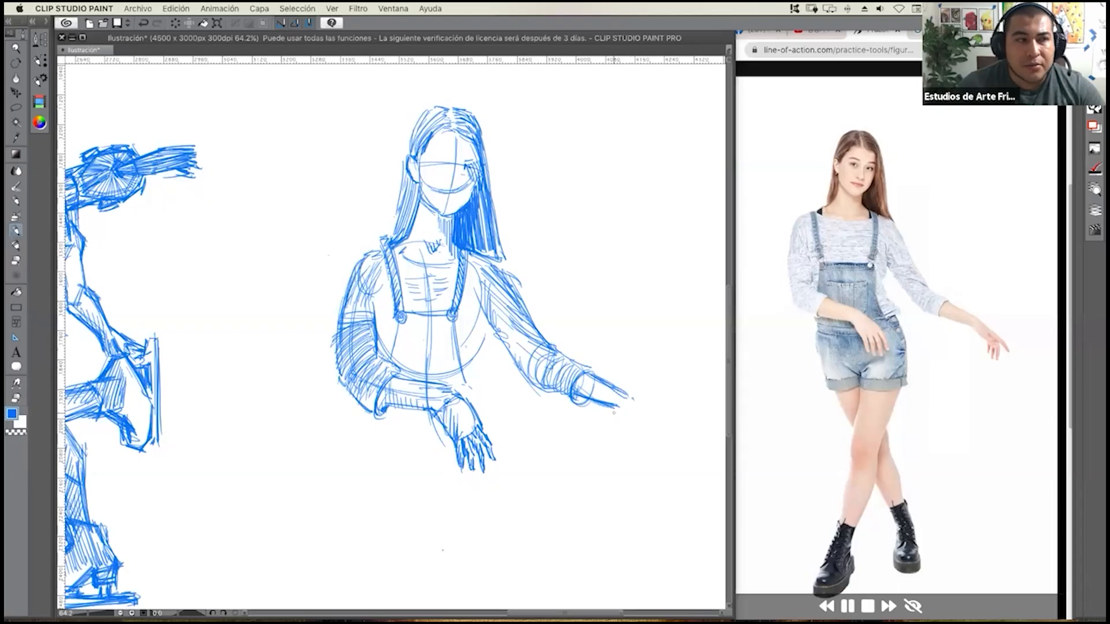
{"action": "mouse_move", "coordinate": [585, 396]}
{"action": "left_mouse_down"}
{"action": "mouse_move", "coordinate": [633, 411]}
{"action": "mouse_move", "coordinate": [634, 399]}
{"action": "mouse_move", "coordinate": [637, 433]}
{"action": "mouse_move", "coordinate": [653, 448]}
{"action": "mouse_move", "coordinate": [648, 435]}
{"action": "left_mouse_up"}
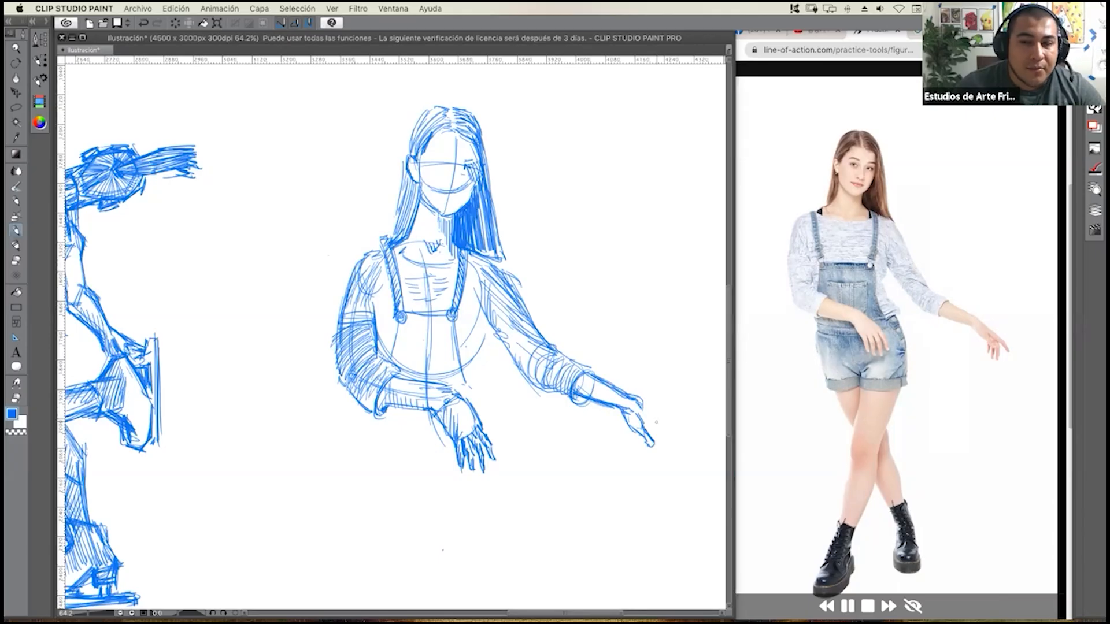
{"action": "mouse_move", "coordinate": [638, 404]}
{"action": "left_mouse_down"}
{"action": "mouse_move", "coordinate": [666, 431]}
{"action": "mouse_move", "coordinate": [658, 424]}
{"action": "left_mouse_up"}
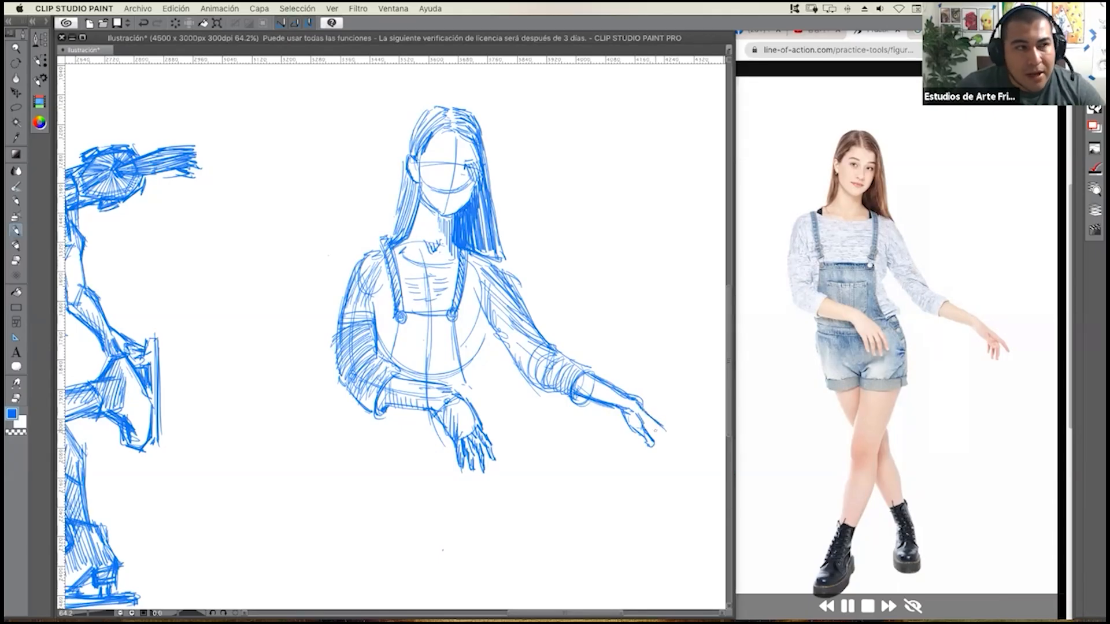
{"action": "left_click_drag", "start_coordinate": [647, 427], "coordinate": [662, 434]}
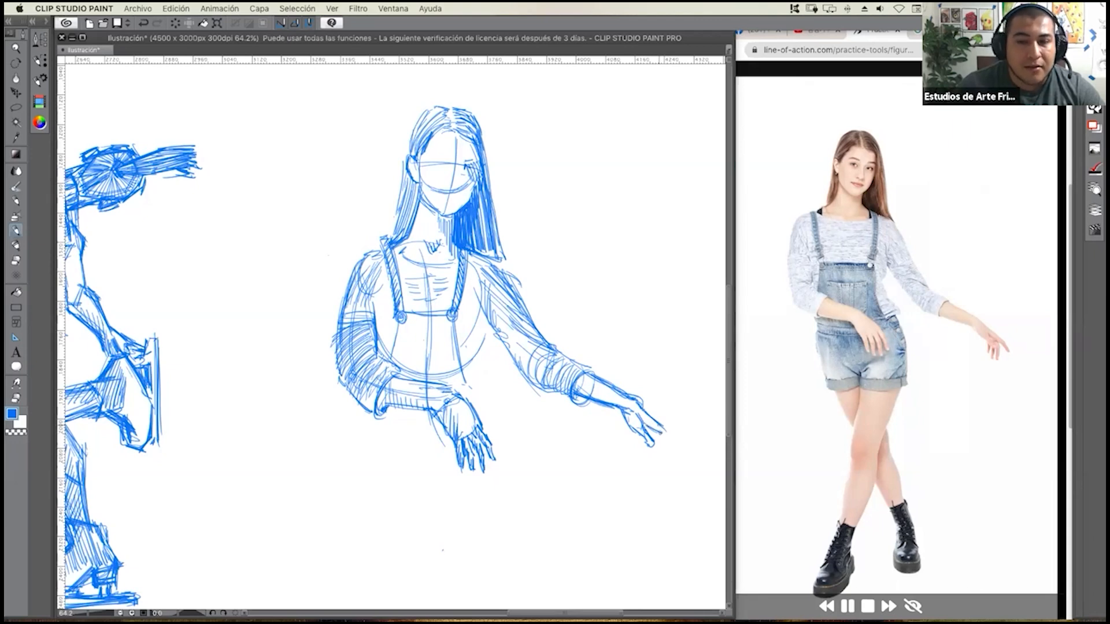
{"action": "left_click_drag", "start_coordinate": [667, 429], "coordinate": [679, 453]}
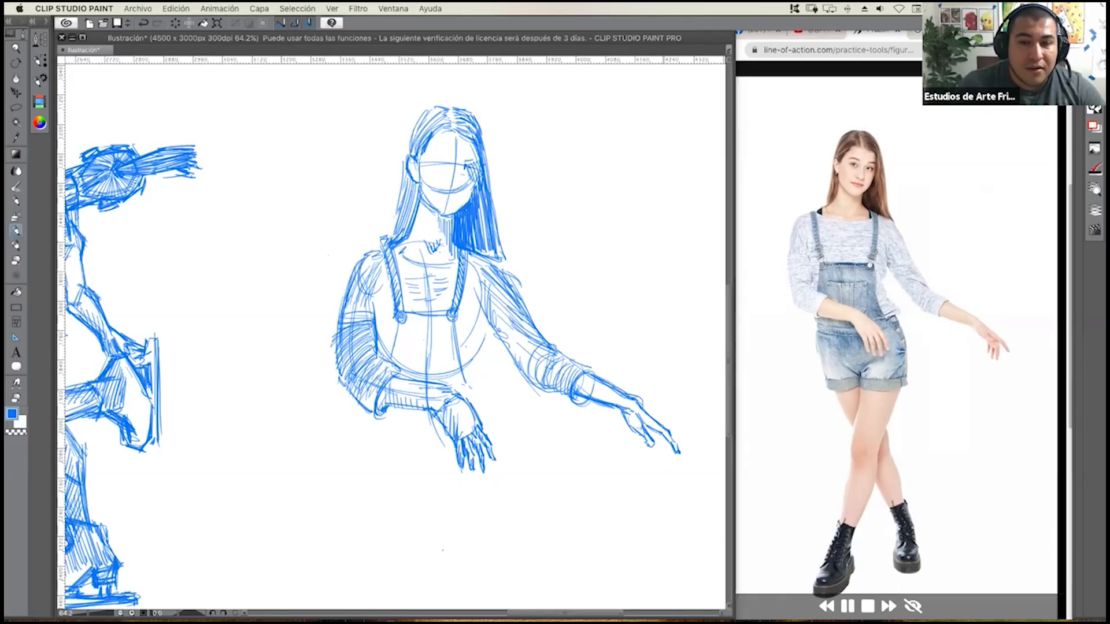
{"action": "mouse_move", "coordinate": [659, 435]}
{"action": "left_mouse_down"}
{"action": "mouse_move", "coordinate": [661, 466]}
{"action": "mouse_move", "coordinate": [654, 452]}
{"action": "mouse_move", "coordinate": [651, 466]}
{"action": "left_mouse_up"}
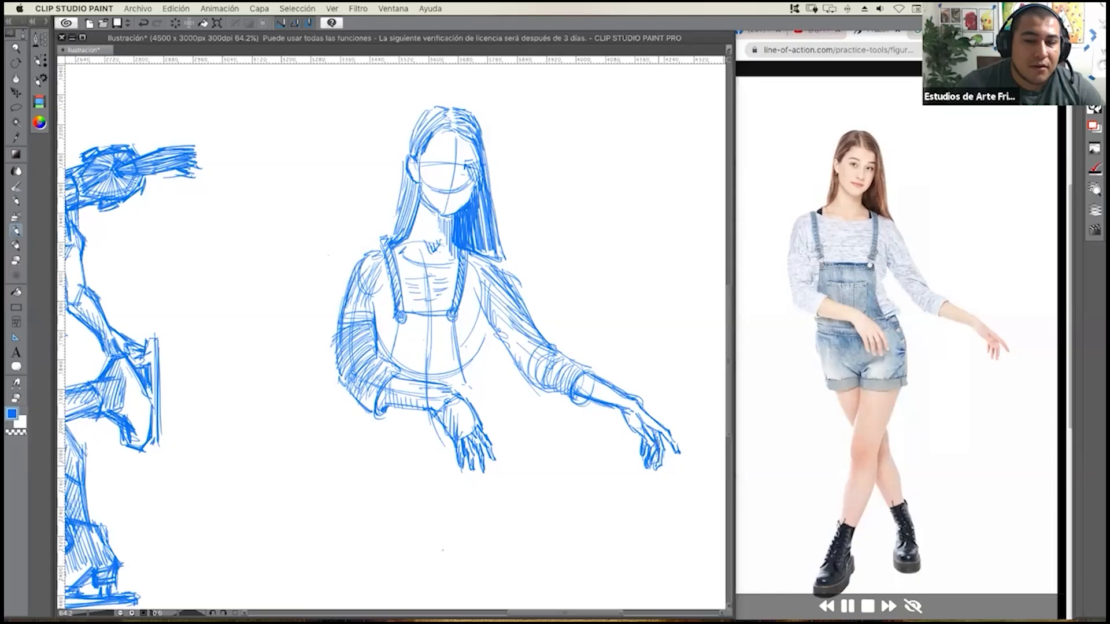
Hatch shadows on the outstretched hand and along the bare forearm.
{"action": "left_click_drag", "start_coordinate": [648, 422], "coordinate": [643, 435]}
{"action": "left_click_drag", "start_coordinate": [657, 422], "coordinate": [648, 434]}
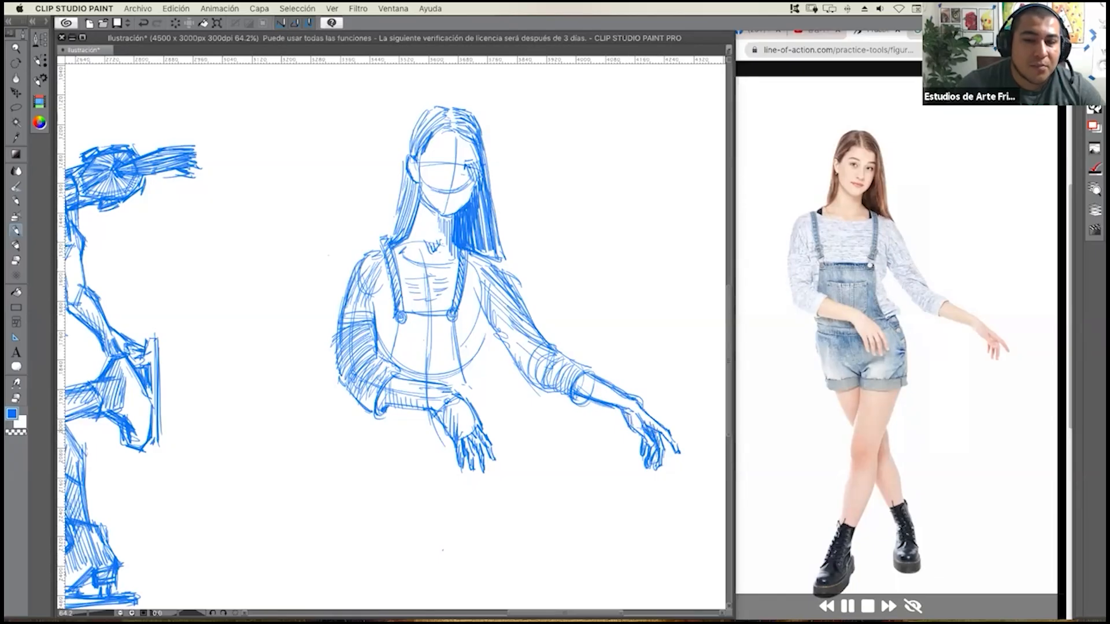
{"action": "left_click_drag", "start_coordinate": [580, 381], "coordinate": [576, 393]}
{"action": "left_click_drag", "start_coordinate": [583, 380], "coordinate": [583, 396]}
{"action": "mouse_move", "coordinate": [593, 385]}
{"action": "left_mouse_down"}
{"action": "mouse_move", "coordinate": [589, 397]}
{"action": "mouse_move", "coordinate": [611, 406]}
{"action": "left_mouse_up"}
{"action": "left_click_drag", "start_coordinate": [620, 399], "coordinate": [616, 407]}
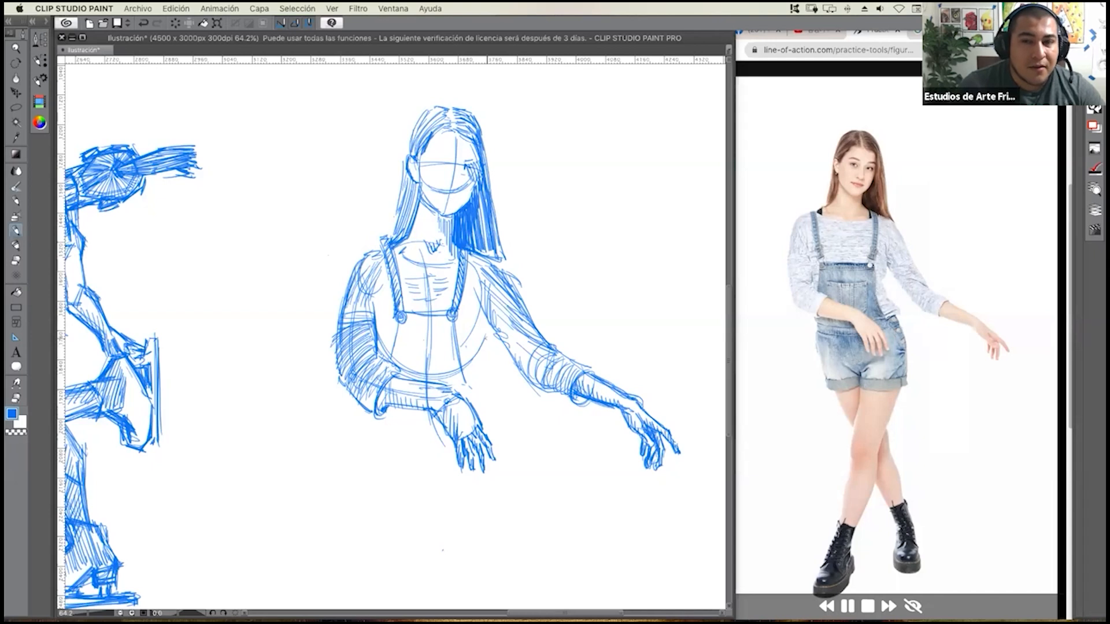
Darken the bib's side edge, double its upper seam, and draw the front pocket with its heavy opening.
{"action": "left_click_drag", "start_coordinate": [453, 323], "coordinate": [472, 389]}
{"action": "left_click_drag", "start_coordinate": [452, 318], "coordinate": [473, 391]}
{"action": "left_click_drag", "start_coordinate": [403, 320], "coordinate": [457, 324]}
{"action": "mouse_move", "coordinate": [407, 321]}
{"action": "left_mouse_down"}
{"action": "mouse_move", "coordinate": [448, 324]}
{"action": "mouse_move", "coordinate": [393, 369]}
{"action": "mouse_move", "coordinate": [423, 341]}
{"action": "mouse_move", "coordinate": [452, 338]}
{"action": "mouse_move", "coordinate": [445, 382]}
{"action": "mouse_move", "coordinate": [427, 375]}
{"action": "left_mouse_up"}
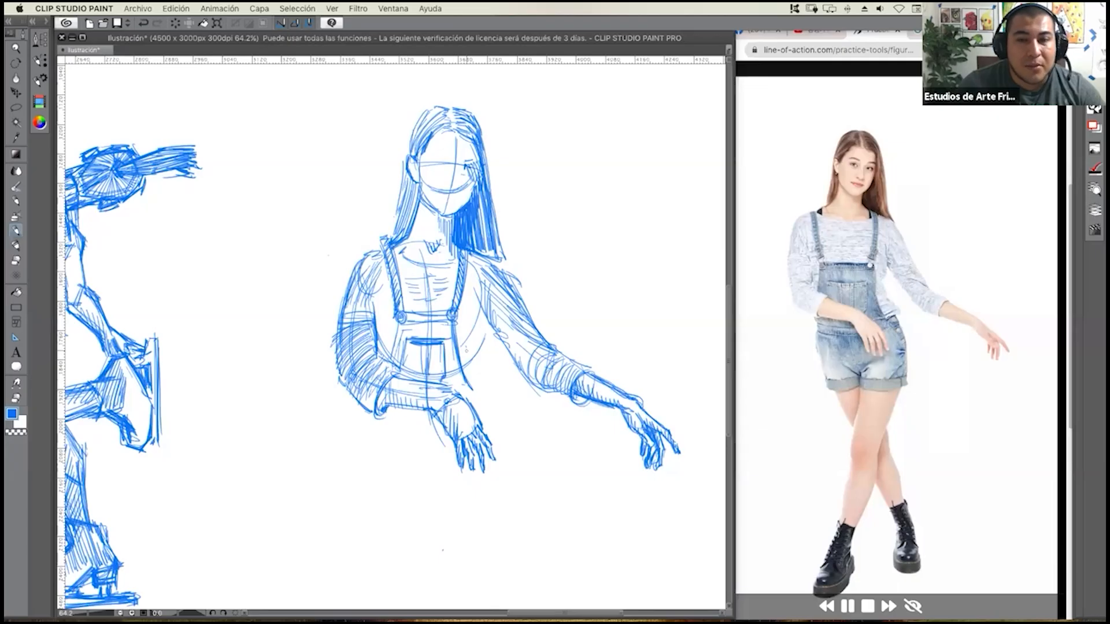
Draw the shirt bulging out beside the bib at the waist and darken the waistband beneath the bent forearm.
{"action": "mouse_move", "coordinate": [481, 306]}
{"action": "left_mouse_down"}
{"action": "mouse_move", "coordinate": [470, 346]}
{"action": "mouse_move", "coordinate": [484, 338]}
{"action": "mouse_move", "coordinate": [474, 359]}
{"action": "mouse_move", "coordinate": [483, 373]}
{"action": "mouse_move", "coordinate": [472, 354]}
{"action": "left_mouse_up"}
{"action": "mouse_move", "coordinate": [486, 356]}
{"action": "left_mouse_down"}
{"action": "mouse_move", "coordinate": [471, 398]}
{"action": "mouse_move", "coordinate": [488, 384]}
{"action": "left_mouse_up"}
{"action": "mouse_move", "coordinate": [472, 372]}
{"action": "left_mouse_down"}
{"action": "mouse_move", "coordinate": [466, 387]}
{"action": "mouse_move", "coordinate": [480, 403]}
{"action": "mouse_move", "coordinate": [497, 392]}
{"action": "left_mouse_up"}
{"action": "left_click_drag", "start_coordinate": [434, 412], "coordinate": [393, 418]}
{"action": "left_click_drag", "start_coordinate": [437, 417], "coordinate": [390, 419]}
{"action": "left_click_drag", "start_coordinate": [436, 417], "coordinate": [391, 422]}
{"action": "mouse_move", "coordinate": [488, 403]}
{"action": "left_mouse_down"}
{"action": "mouse_move", "coordinate": [473, 412]}
{"action": "mouse_move", "coordinate": [485, 409]}
{"action": "left_mouse_up"}
Draw the denim shorts with hip contours, crotch folds, rolled hems and side buttons.
{"action": "left_click_drag", "start_coordinate": [500, 400], "coordinate": [517, 483]}
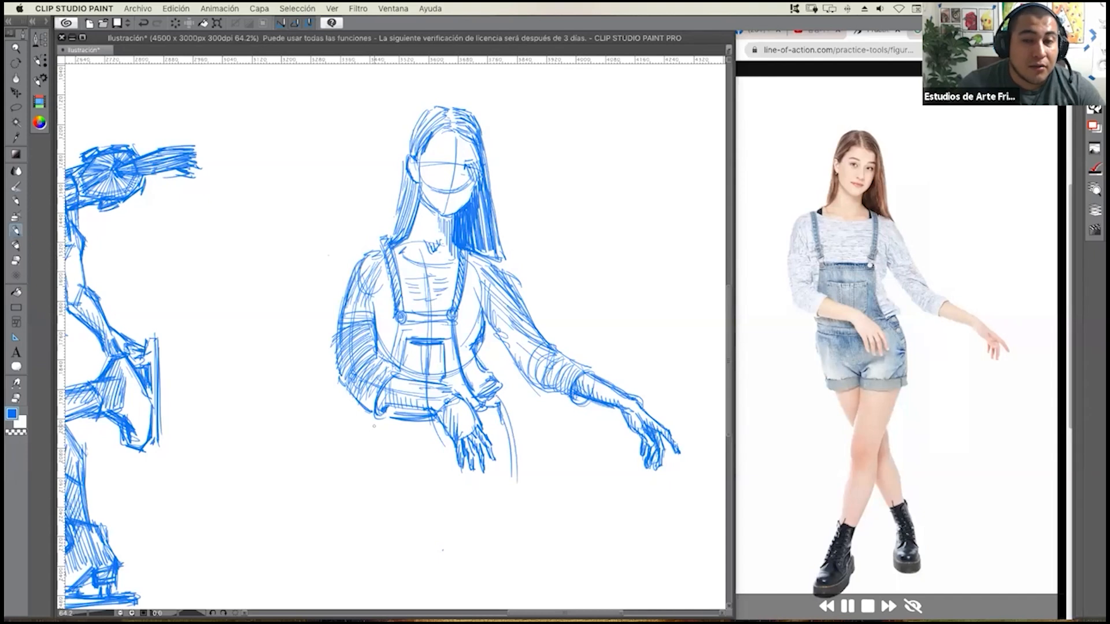
{"action": "left_click_drag", "start_coordinate": [379, 418], "coordinate": [392, 487]}
{"action": "mouse_move", "coordinate": [381, 419]}
{"action": "left_mouse_down"}
{"action": "mouse_move", "coordinate": [405, 490]}
{"action": "mouse_move", "coordinate": [449, 476]}
{"action": "left_mouse_up"}
{"action": "mouse_move", "coordinate": [396, 491]}
{"action": "left_mouse_down"}
{"action": "mouse_move", "coordinate": [431, 495]}
{"action": "mouse_move", "coordinate": [394, 501]}
{"action": "mouse_move", "coordinate": [443, 507]}
{"action": "mouse_move", "coordinate": [455, 489]}
{"action": "mouse_move", "coordinate": [452, 501]}
{"action": "left_mouse_up"}
{"action": "mouse_move", "coordinate": [448, 478]}
{"action": "left_mouse_down"}
{"action": "mouse_move", "coordinate": [452, 490]}
{"action": "mouse_move", "coordinate": [462, 464]}
{"action": "mouse_move", "coordinate": [464, 482]}
{"action": "mouse_move", "coordinate": [516, 470]}
{"action": "mouse_move", "coordinate": [504, 485]}
{"action": "left_mouse_up"}
{"action": "left_click_drag", "start_coordinate": [450, 498], "coordinate": [516, 495]}
{"action": "mouse_move", "coordinate": [507, 495]}
{"action": "left_mouse_down"}
{"action": "mouse_move", "coordinate": [516, 479]}
{"action": "mouse_move", "coordinate": [492, 392]}
{"action": "mouse_move", "coordinate": [507, 449]}
{"action": "left_mouse_up"}
{"action": "mouse_move", "coordinate": [493, 412]}
{"action": "left_mouse_down"}
{"action": "mouse_move", "coordinate": [506, 440]}
{"action": "mouse_move", "coordinate": [497, 417]}
{"action": "left_mouse_up"}
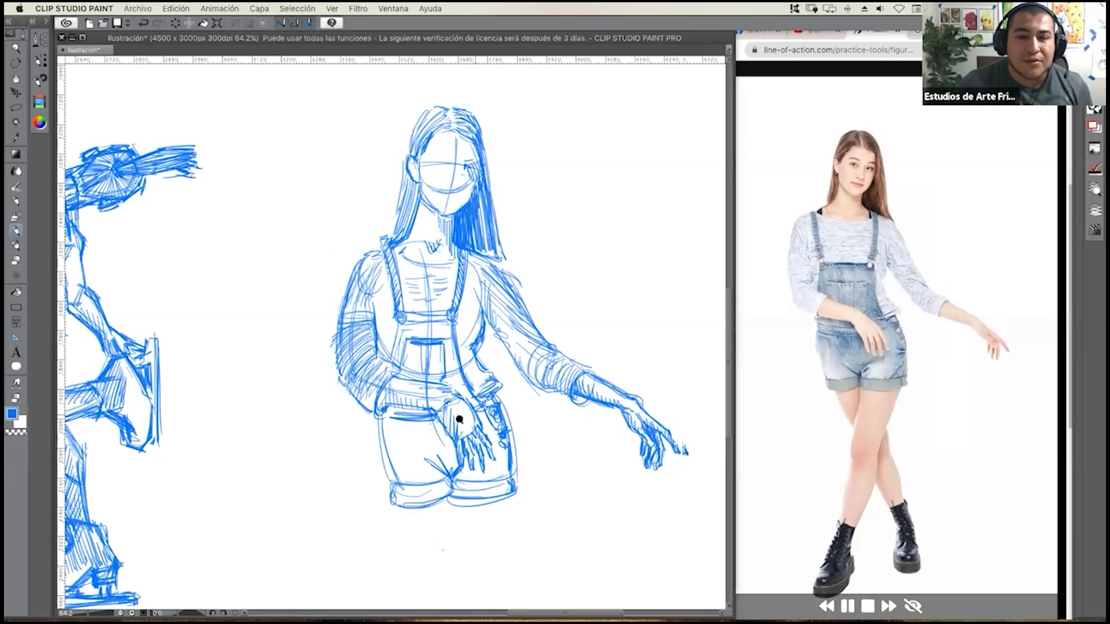
Lasso the girl's figure, move it higher on the canvas to make room for the legs, and deselect it.
{"action": "scroll", "coordinate": [462, 422], "scroll_direction": "down", "scroll_amount": 2}
{"action": "left_click_drag", "start_coordinate": [465, 422], "coordinate": [450, 325]}
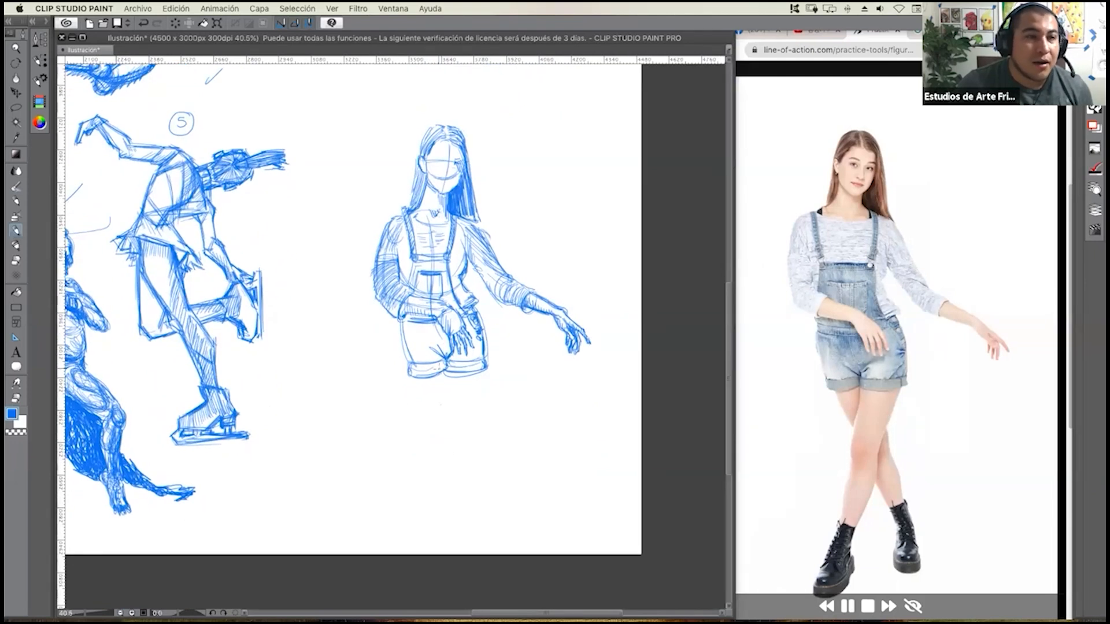
{"action": "left_click", "coordinate": [16, 106]}
{"action": "mouse_move", "coordinate": [481, 114]}
{"action": "left_mouse_down"}
{"action": "mouse_move", "coordinate": [346, 220]}
{"action": "mouse_move", "coordinate": [496, 418]}
{"action": "mouse_move", "coordinate": [587, 275]}
{"action": "mouse_move", "coordinate": [479, 100]}
{"action": "mouse_move", "coordinate": [481, 109]}
{"action": "left_mouse_up"}
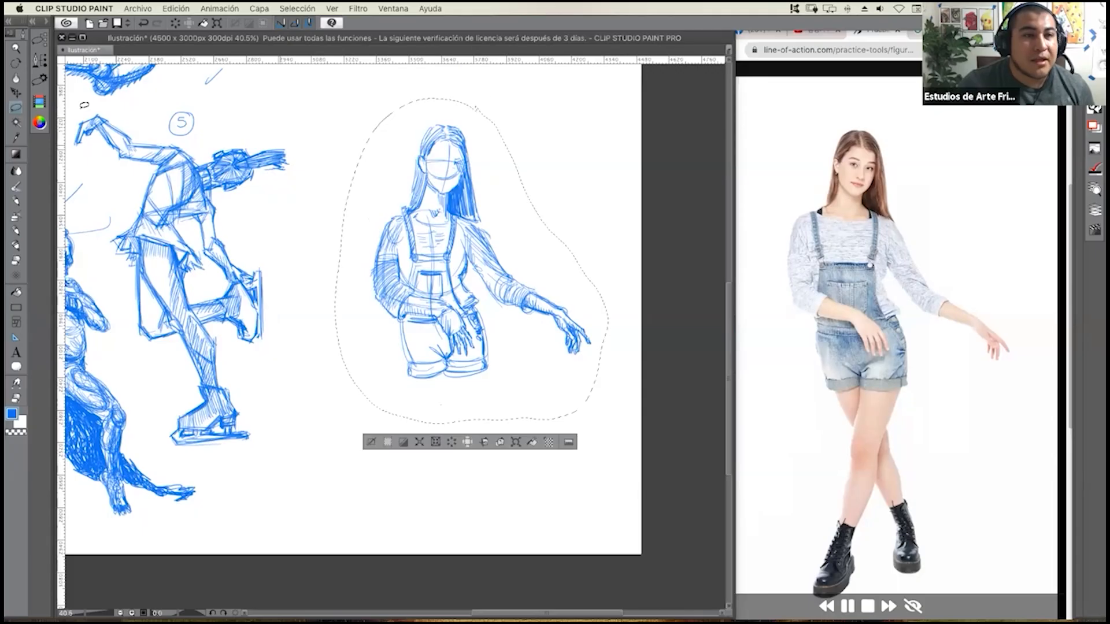
{"action": "left_click", "coordinate": [17, 93]}
{"action": "mouse_move", "coordinate": [489, 293]}
{"action": "left_mouse_down"}
{"action": "mouse_move", "coordinate": [491, 353]}
{"action": "mouse_move", "coordinate": [491, 263]}
{"action": "left_mouse_up"}
{"action": "key", "text": "super+d"}
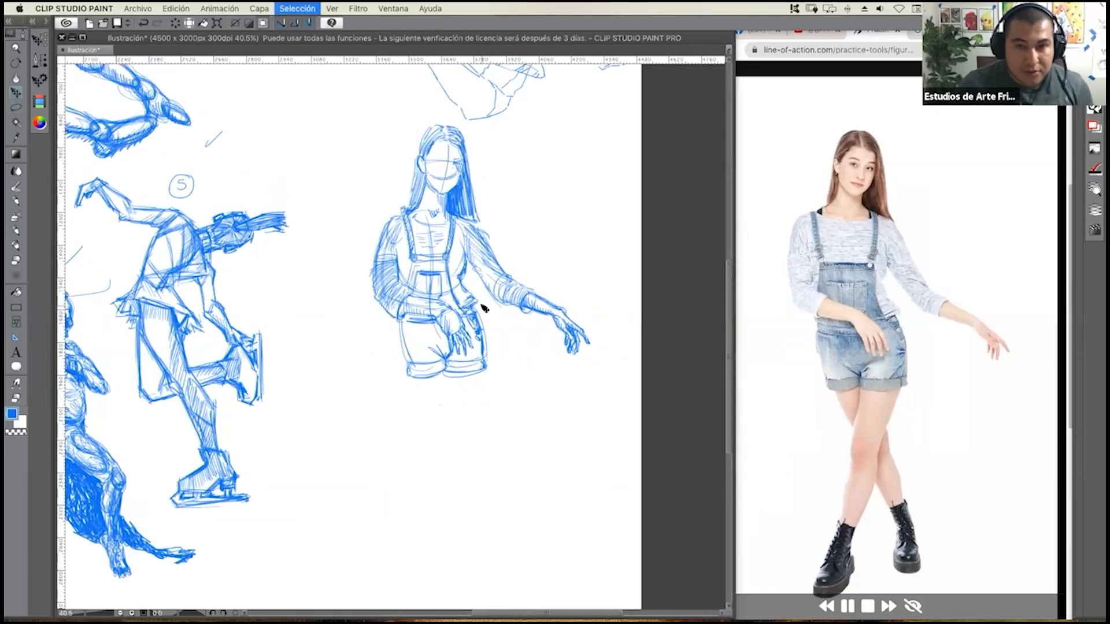
Return to the drawing tool and draw the front leg's thigh contours and a shaded knee oval below the shorts.
{"action": "left_click", "coordinate": [16, 201]}
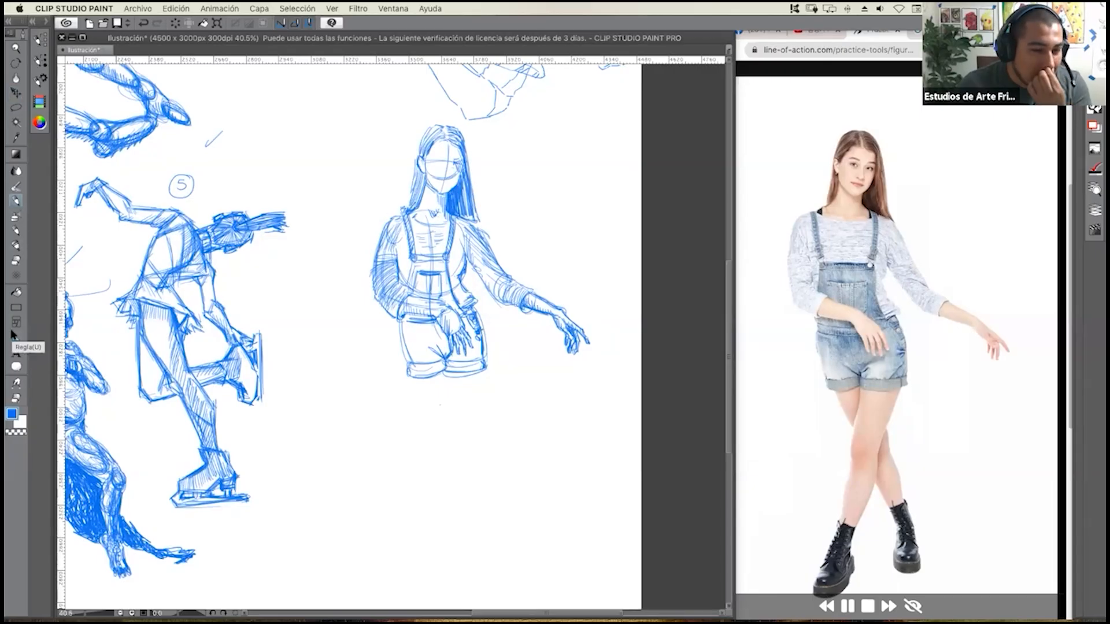
{"action": "left_click", "coordinate": [15, 230]}
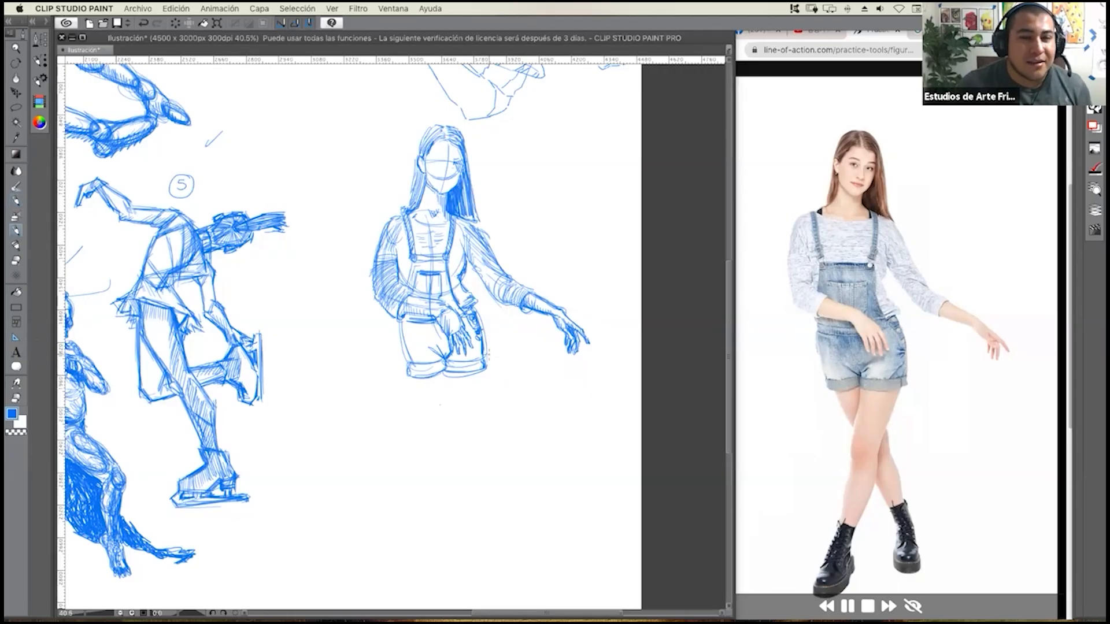
{"action": "scroll", "coordinate": [479, 407], "scroll_direction": "up", "scroll_amount": 1}
{"action": "scroll", "coordinate": [480, 407], "scroll_direction": "up", "scroll_amount": 1}
{"action": "scroll", "coordinate": [483, 399], "scroll_direction": "down", "scroll_amount": 1}
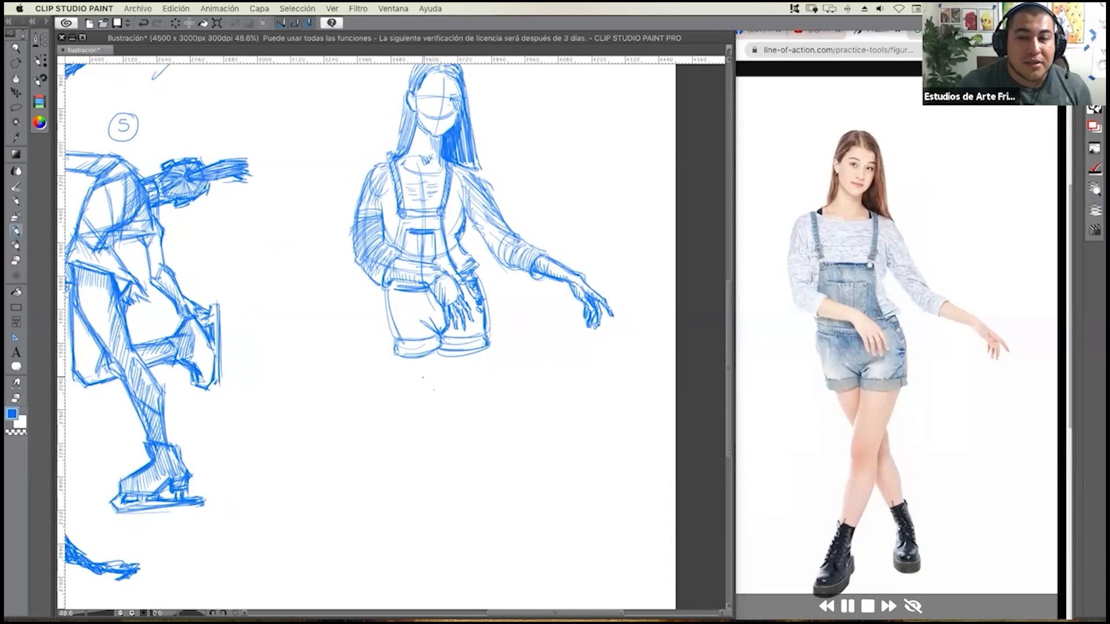
{"action": "left_click_drag", "start_coordinate": [442, 356], "coordinate": [431, 408]}
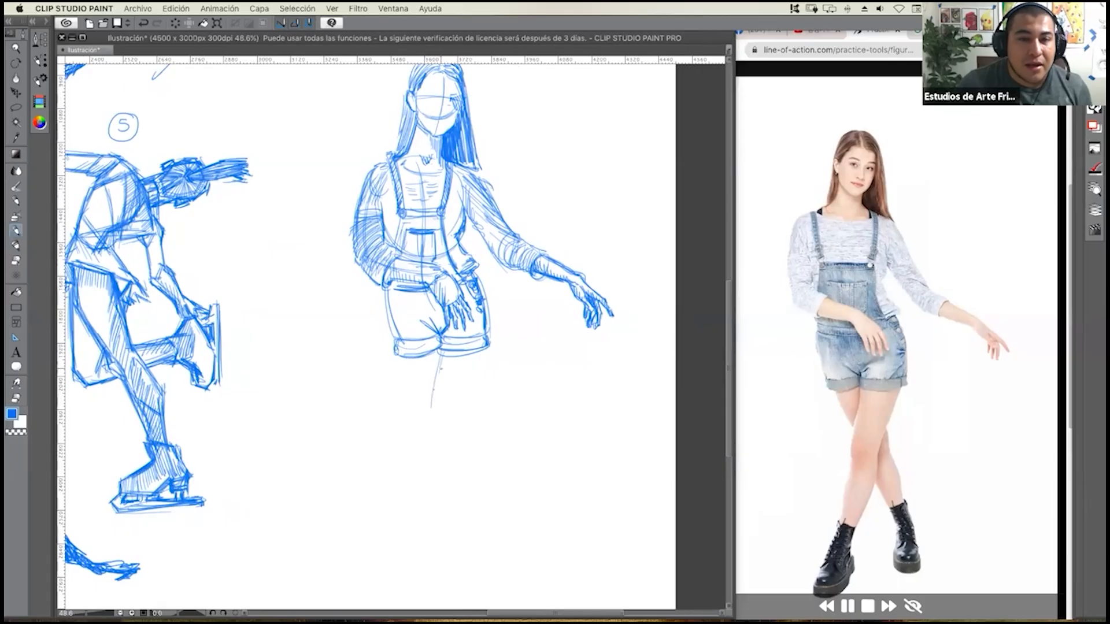
{"action": "left_click_drag", "start_coordinate": [445, 351], "coordinate": [437, 406]}
{"action": "left_click_drag", "start_coordinate": [446, 351], "coordinate": [434, 407]}
{"action": "mouse_move", "coordinate": [482, 353]}
{"action": "left_mouse_down"}
{"action": "mouse_move", "coordinate": [470, 406]}
{"action": "mouse_move", "coordinate": [456, 425]}
{"action": "mouse_move", "coordinate": [424, 434]}
{"action": "mouse_move", "coordinate": [441, 417]}
{"action": "mouse_move", "coordinate": [437, 430]}
{"action": "left_mouse_up"}
{"action": "mouse_move", "coordinate": [434, 428]}
{"action": "left_mouse_down"}
{"action": "mouse_move", "coordinate": [445, 434]}
{"action": "mouse_move", "coordinate": [429, 447]}
{"action": "left_mouse_up"}
{"action": "left_click_drag", "start_coordinate": [431, 427], "coordinate": [443, 443]}
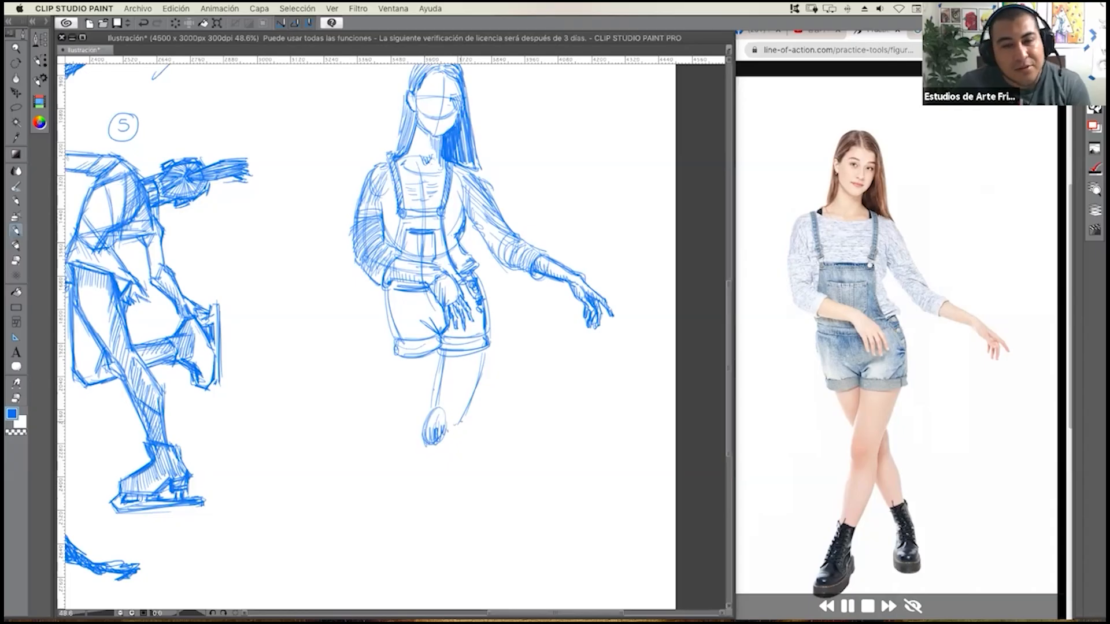
Draw the front leg's shin and calf contours from the knee down to the ankle.
{"action": "left_click_drag", "start_coordinate": [469, 404], "coordinate": [425, 514]}
{"action": "left_click_drag", "start_coordinate": [420, 462], "coordinate": [412, 502]}
{"action": "mouse_move", "coordinate": [429, 434]}
{"action": "left_mouse_down"}
{"action": "mouse_move", "coordinate": [417, 520]}
{"action": "mouse_move", "coordinate": [406, 516]}
{"action": "mouse_move", "coordinate": [428, 520]}
{"action": "left_mouse_up"}
{"action": "mouse_move", "coordinate": [447, 480]}
{"action": "left_mouse_down"}
{"action": "mouse_move", "coordinate": [426, 520]}
{"action": "mouse_move", "coordinate": [410, 509]}
{"action": "mouse_move", "coordinate": [392, 554]}
{"action": "left_mouse_up"}
Cross-hatch the lacing of the front boot and draw its instep line sloping down to the toe.
{"action": "mouse_move", "coordinate": [410, 518]}
{"action": "left_mouse_down"}
{"action": "mouse_move", "coordinate": [386, 561]}
{"action": "mouse_move", "coordinate": [404, 543]}
{"action": "left_mouse_up"}
{"action": "left_click_drag", "start_coordinate": [412, 517], "coordinate": [392, 570]}
{"action": "left_click_drag", "start_coordinate": [395, 561], "coordinate": [365, 585]}
{"action": "scroll", "coordinate": [379, 544], "scroll_direction": "down", "scroll_amount": 1}
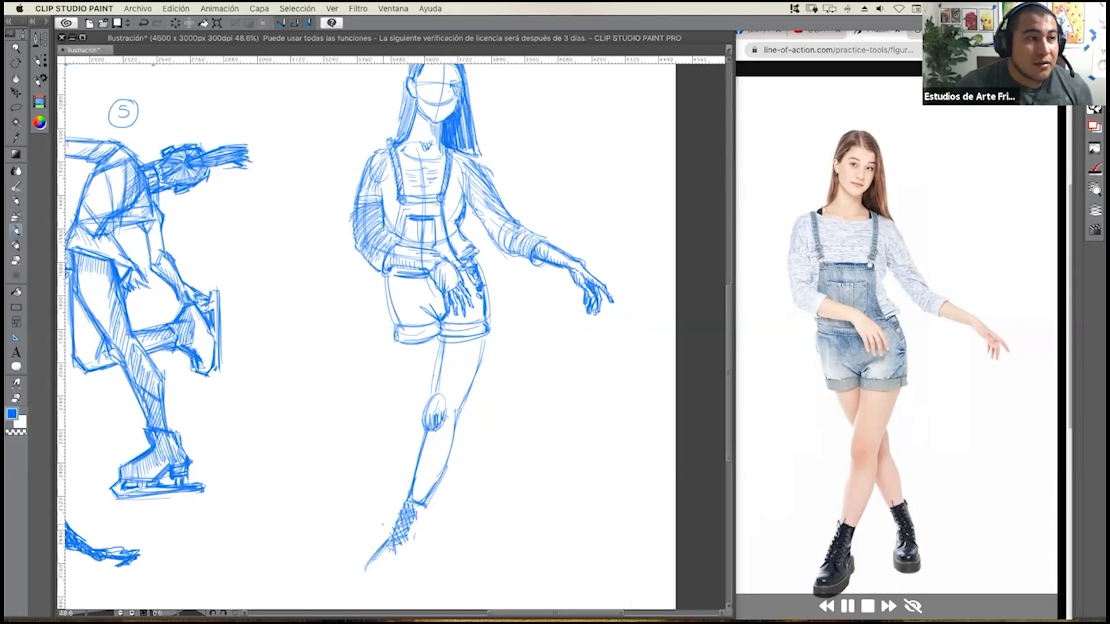
{"action": "left_click_drag", "start_coordinate": [397, 502], "coordinate": [392, 498]}
Complete the front boot with its shaft, rounded toe, side contour, thick sole and heel.
{"action": "scroll", "coordinate": [392, 506], "scroll_direction": "down", "scroll_amount": 1}
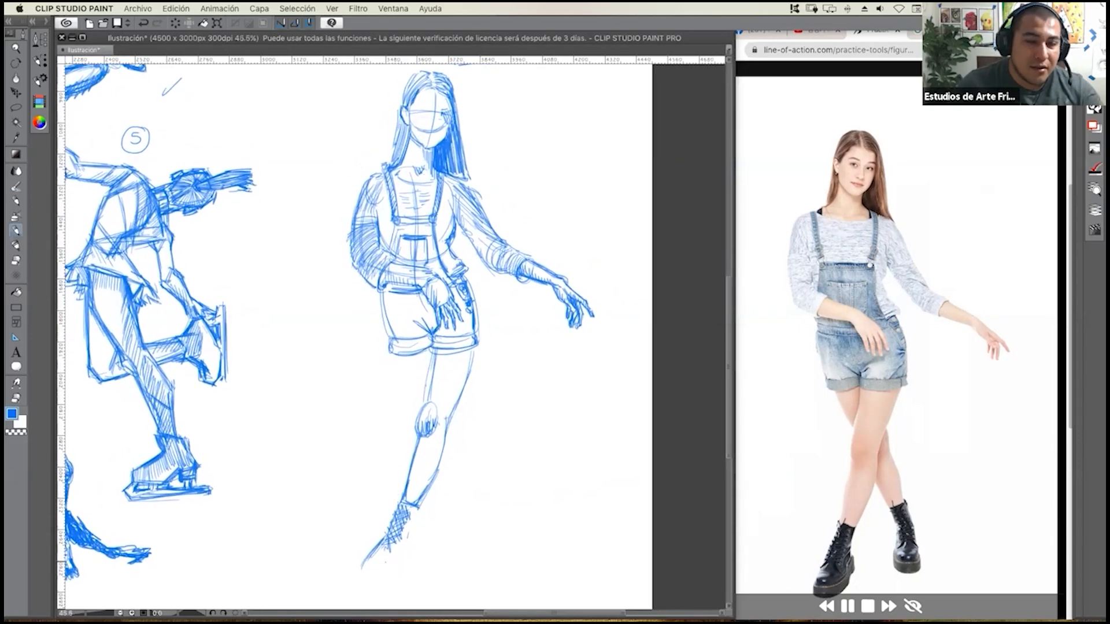
{"action": "mouse_move", "coordinate": [364, 562]}
{"action": "left_mouse_down"}
{"action": "mouse_move", "coordinate": [365, 577]}
{"action": "mouse_move", "coordinate": [382, 580]}
{"action": "mouse_move", "coordinate": [417, 532]}
{"action": "left_mouse_up"}
{"action": "mouse_move", "coordinate": [369, 559]}
{"action": "left_mouse_down"}
{"action": "mouse_move", "coordinate": [365, 571]}
{"action": "mouse_move", "coordinate": [381, 544]}
{"action": "left_mouse_up"}
{"action": "mouse_move", "coordinate": [369, 564]}
{"action": "left_mouse_down"}
{"action": "mouse_move", "coordinate": [383, 555]}
{"action": "mouse_move", "coordinate": [368, 573]}
{"action": "left_mouse_up"}
{"action": "left_click_drag", "start_coordinate": [378, 562], "coordinate": [377, 577]}
{"action": "mouse_move", "coordinate": [385, 560]}
{"action": "left_mouse_down"}
{"action": "mouse_move", "coordinate": [381, 574]}
{"action": "mouse_move", "coordinate": [388, 568]}
{"action": "left_mouse_up"}
{"action": "mouse_move", "coordinate": [396, 549]}
{"action": "left_mouse_down"}
{"action": "mouse_move", "coordinate": [356, 584]}
{"action": "mouse_move", "coordinate": [393, 596]}
{"action": "mouse_move", "coordinate": [414, 573]}
{"action": "mouse_move", "coordinate": [395, 585]}
{"action": "left_mouse_up"}
{"action": "left_click_drag", "start_coordinate": [395, 589], "coordinate": [418, 572]}
{"action": "left_click_drag", "start_coordinate": [395, 590], "coordinate": [413, 567]}
{"action": "left_click_drag", "start_coordinate": [422, 546], "coordinate": [410, 572]}
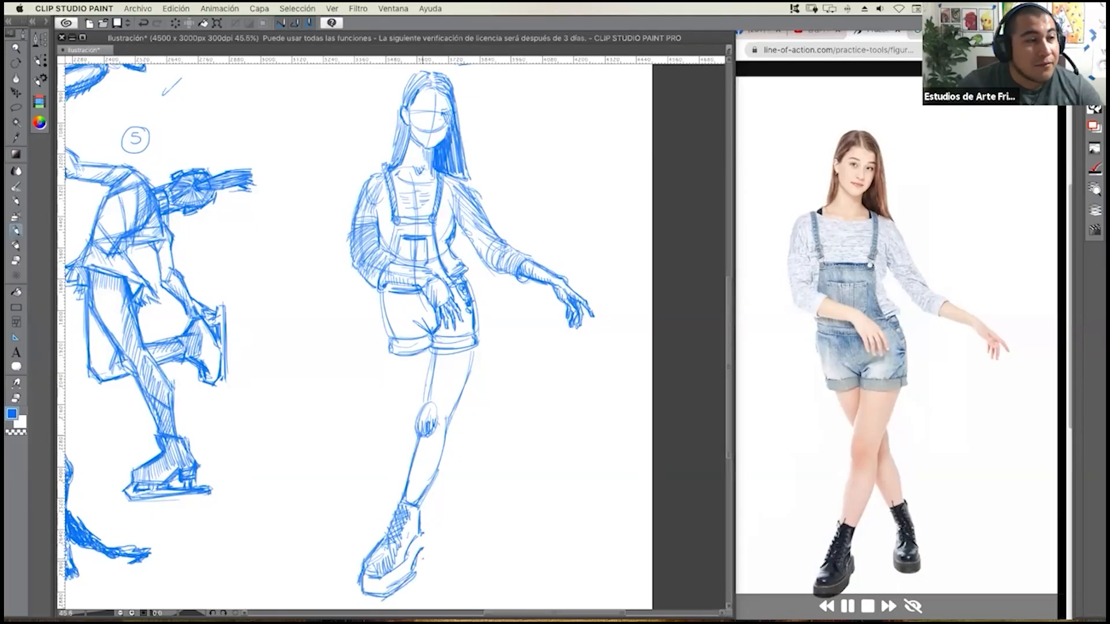
{"action": "left_click_drag", "start_coordinate": [423, 533], "coordinate": [424, 544]}
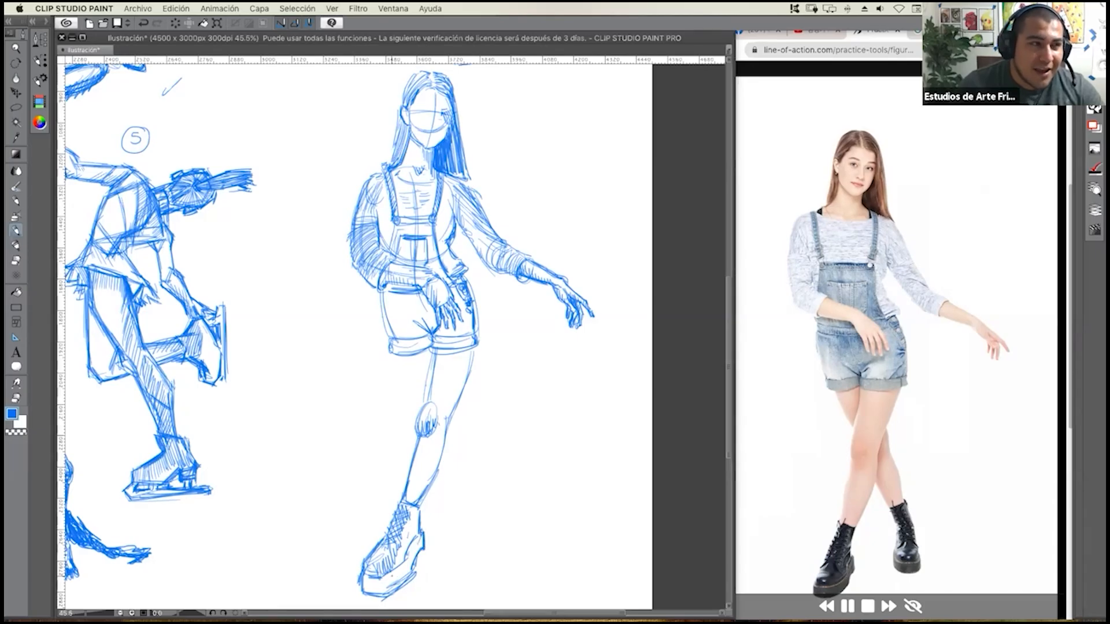
Shade the thick sole of the front boot with short vertical hatching from the toe to the heel.
{"action": "left_click_drag", "start_coordinate": [365, 575], "coordinate": [371, 595]}
{"action": "left_click_drag", "start_coordinate": [379, 578], "coordinate": [380, 596]}
{"action": "left_click_drag", "start_coordinate": [386, 580], "coordinate": [388, 596]}
{"action": "left_click_drag", "start_coordinate": [397, 571], "coordinate": [397, 587]}
{"action": "left_click_drag", "start_coordinate": [403, 567], "coordinate": [402, 582]}
{"action": "left_click_drag", "start_coordinate": [410, 555], "coordinate": [409, 577]}
{"action": "left_click_drag", "start_coordinate": [416, 543], "coordinate": [413, 563]}
{"action": "left_click_drag", "start_coordinate": [423, 538], "coordinate": [418, 550]}
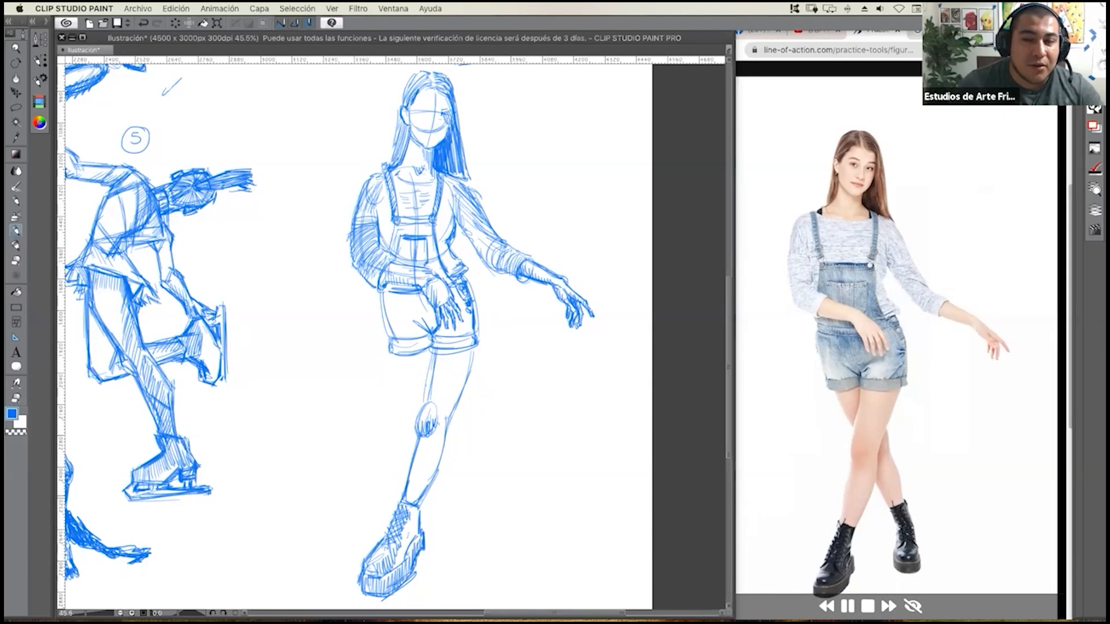
Shade the front leg with hatching along the shin, calf and thigh up to the cuff of the shorts.
{"action": "left_click_drag", "start_coordinate": [411, 485], "coordinate": [409, 493]}
{"action": "mouse_move", "coordinate": [417, 466]}
{"action": "left_mouse_down"}
{"action": "mouse_move", "coordinate": [413, 485]}
{"action": "mouse_move", "coordinate": [418, 471]}
{"action": "left_mouse_up"}
{"action": "mouse_move", "coordinate": [423, 450]}
{"action": "left_mouse_down"}
{"action": "mouse_move", "coordinate": [419, 466]}
{"action": "mouse_move", "coordinate": [422, 456]}
{"action": "left_mouse_up"}
{"action": "left_click_drag", "start_coordinate": [429, 434], "coordinate": [424, 452]}
{"action": "left_click_drag", "start_coordinate": [431, 389], "coordinate": [438, 415]}
{"action": "left_click_drag", "start_coordinate": [433, 352], "coordinate": [425, 404]}
{"action": "left_click_drag", "start_coordinate": [435, 349], "coordinate": [424, 411]}
{"action": "mouse_move", "coordinate": [479, 358]}
{"action": "left_mouse_down"}
{"action": "mouse_move", "coordinate": [452, 416]}
{"action": "mouse_move", "coordinate": [469, 377]}
{"action": "mouse_move", "coordinate": [432, 385]}
{"action": "left_mouse_up"}
{"action": "mouse_move", "coordinate": [440, 357]}
{"action": "left_mouse_down"}
{"action": "mouse_move", "coordinate": [445, 413]}
{"action": "mouse_move", "coordinate": [451, 400]}
{"action": "left_mouse_up"}
{"action": "left_click_drag", "start_coordinate": [459, 380], "coordinate": [458, 395]}
{"action": "mouse_move", "coordinate": [467, 363]}
{"action": "left_mouse_down"}
{"action": "mouse_move", "coordinate": [461, 381]}
{"action": "mouse_move", "coordinate": [469, 365]}
{"action": "left_mouse_up"}
Draw the rear leg crossing behind the front one, with its thigh, knee and calf contours down to the boot.
{"action": "left_click_drag", "start_coordinate": [399, 360], "coordinate": [423, 406]}
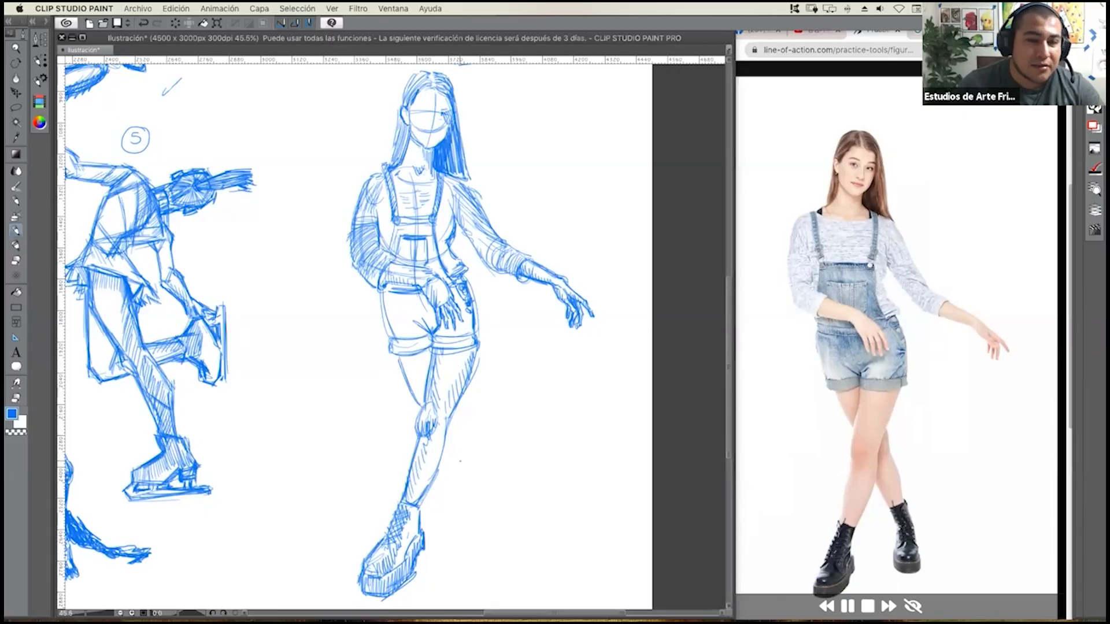
{"action": "left_click_drag", "start_coordinate": [455, 423], "coordinate": [448, 442]}
{"action": "mouse_move", "coordinate": [465, 403]}
{"action": "left_mouse_down"}
{"action": "mouse_move", "coordinate": [465, 440]}
{"action": "mouse_move", "coordinate": [472, 431]}
{"action": "mouse_move", "coordinate": [455, 471]}
{"action": "mouse_move", "coordinate": [463, 490]}
{"action": "left_mouse_up"}
{"action": "mouse_move", "coordinate": [457, 448]}
{"action": "left_mouse_down"}
{"action": "mouse_move", "coordinate": [470, 504]}
{"action": "mouse_move", "coordinate": [474, 446]}
{"action": "mouse_move", "coordinate": [487, 488]}
{"action": "left_mouse_up"}
Draw the rear boot's collar and cross-hatched lacing, and start the sides of its shaft.
{"action": "left_click_drag", "start_coordinate": [467, 502], "coordinate": [488, 492]}
{"action": "left_click_drag", "start_coordinate": [466, 504], "coordinate": [485, 494]}
{"action": "left_click_drag", "start_coordinate": [467, 506], "coordinate": [480, 525]}
{"action": "mouse_move", "coordinate": [489, 487]}
{"action": "left_mouse_down"}
{"action": "mouse_move", "coordinate": [503, 525]}
{"action": "mouse_move", "coordinate": [488, 516]}
{"action": "mouse_move", "coordinate": [503, 535]}
{"action": "mouse_move", "coordinate": [481, 520]}
{"action": "mouse_move", "coordinate": [489, 530]}
{"action": "left_mouse_up"}
Complete the rear boot with its side contours, rounded toe and thick sole shaded with vertical hatching.
{"action": "mouse_move", "coordinate": [489, 505]}
{"action": "left_mouse_down"}
{"action": "mouse_move", "coordinate": [499, 535]}
{"action": "mouse_move", "coordinate": [481, 557]}
{"action": "mouse_move", "coordinate": [511, 583]}
{"action": "mouse_move", "coordinate": [499, 582]}
{"action": "left_mouse_up"}
{"action": "mouse_move", "coordinate": [508, 535]}
{"action": "left_mouse_down"}
{"action": "mouse_move", "coordinate": [516, 561]}
{"action": "mouse_move", "coordinate": [498, 574]}
{"action": "left_mouse_up"}
{"action": "left_click_drag", "start_coordinate": [489, 561], "coordinate": [505, 573]}
{"action": "mouse_move", "coordinate": [493, 553]}
{"action": "left_mouse_down"}
{"action": "mouse_move", "coordinate": [504, 564]}
{"action": "mouse_move", "coordinate": [477, 592]}
{"action": "mouse_move", "coordinate": [508, 594]}
{"action": "mouse_move", "coordinate": [518, 574]}
{"action": "mouse_move", "coordinate": [491, 596]}
{"action": "mouse_move", "coordinate": [508, 597]}
{"action": "left_mouse_up"}
{"action": "left_click_drag", "start_coordinate": [505, 574], "coordinate": [513, 594]}
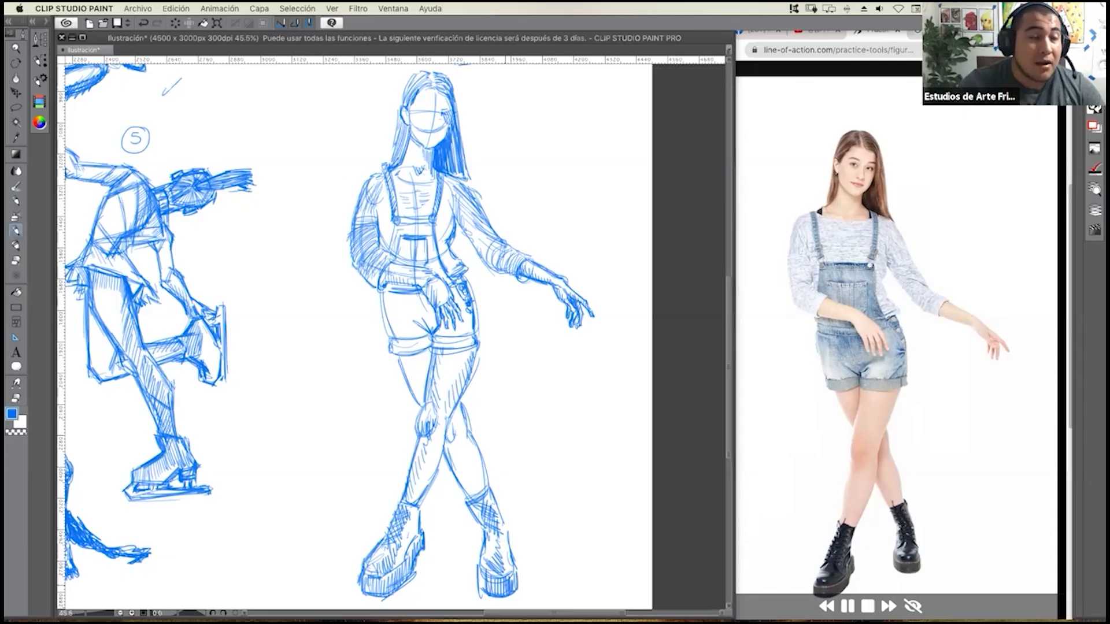
Switch to the line-of-action page in Chrome and pause the timed reference slideshow.
{"action": "left_click_drag", "start_coordinate": [513, 332], "coordinate": [509, 333]}
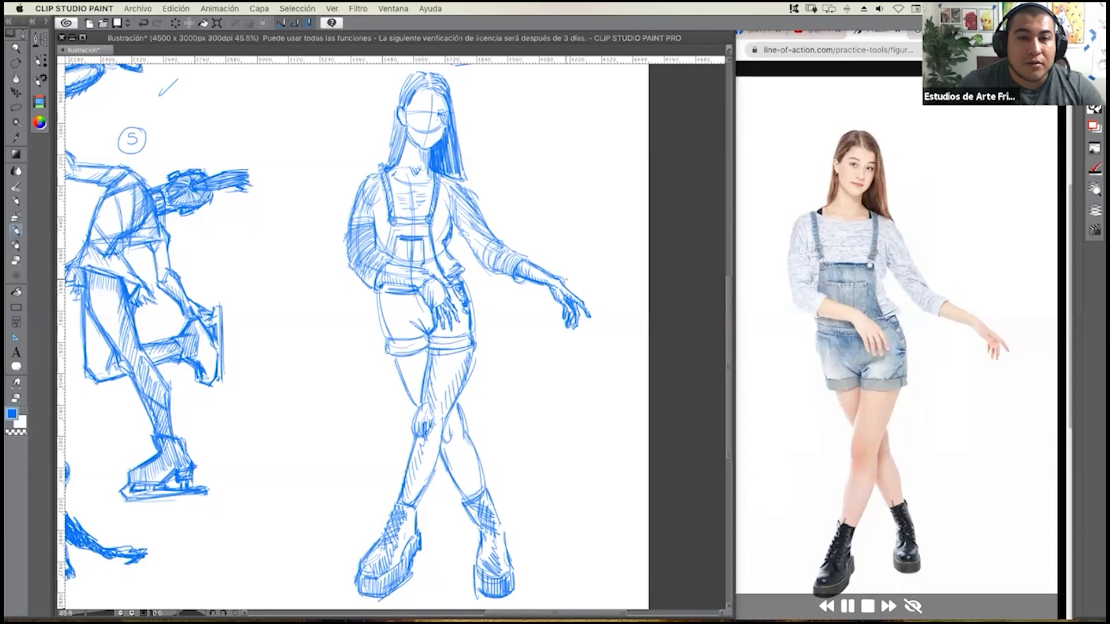
{"action": "left_click", "coordinate": [820, 290]}
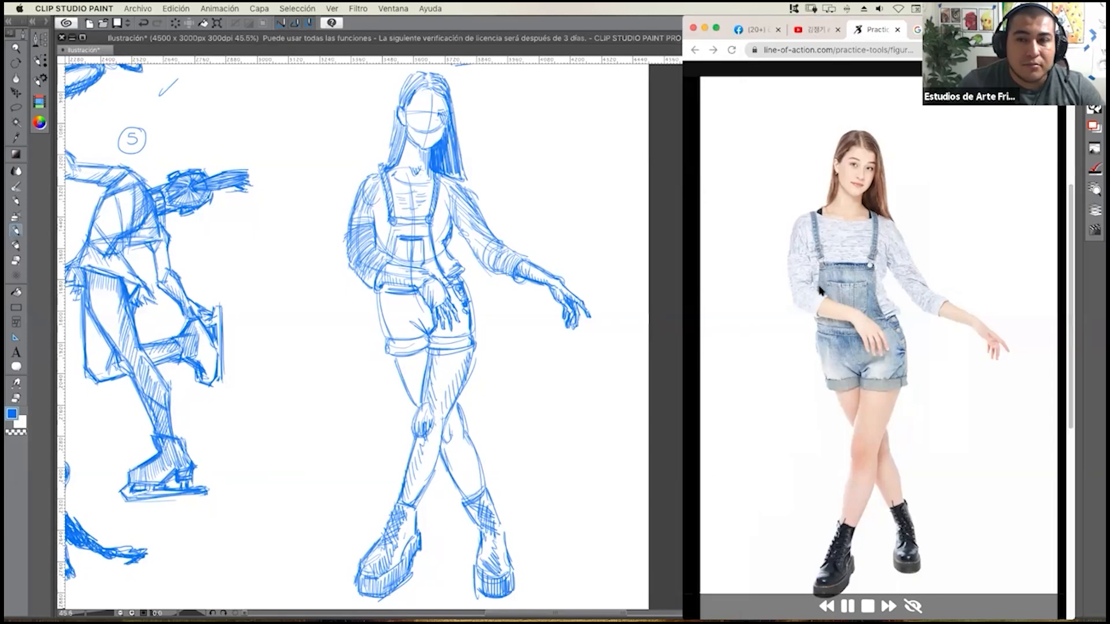
{"action": "left_click", "coordinate": [849, 606]}
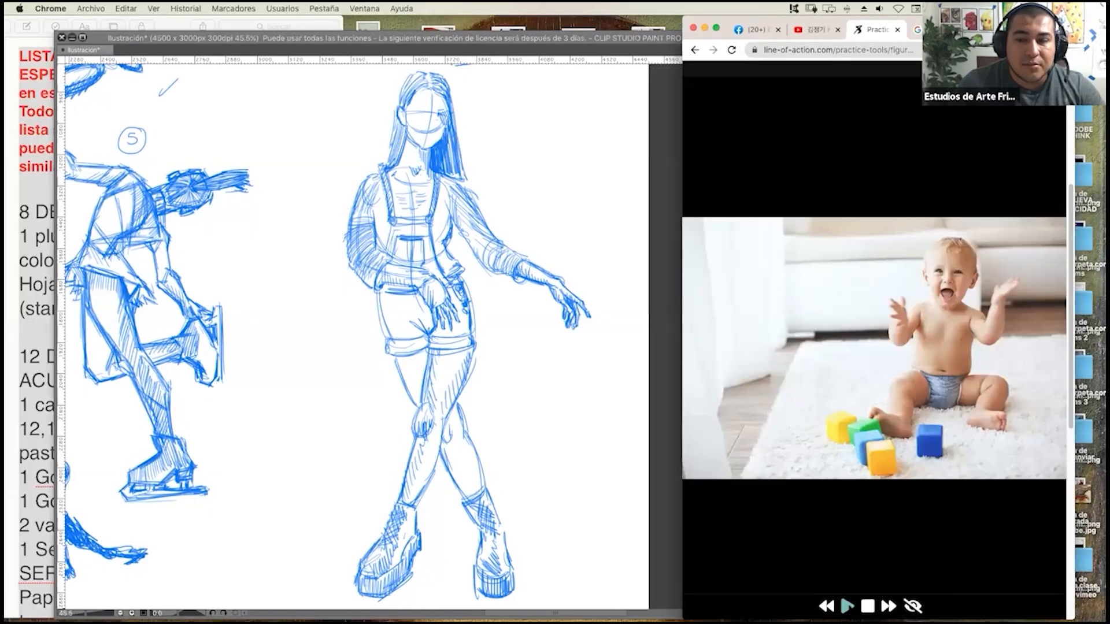
Return to Clip Studio Paint and widen the drawing window over the reference photo area.
{"action": "left_click", "coordinate": [617, 345]}
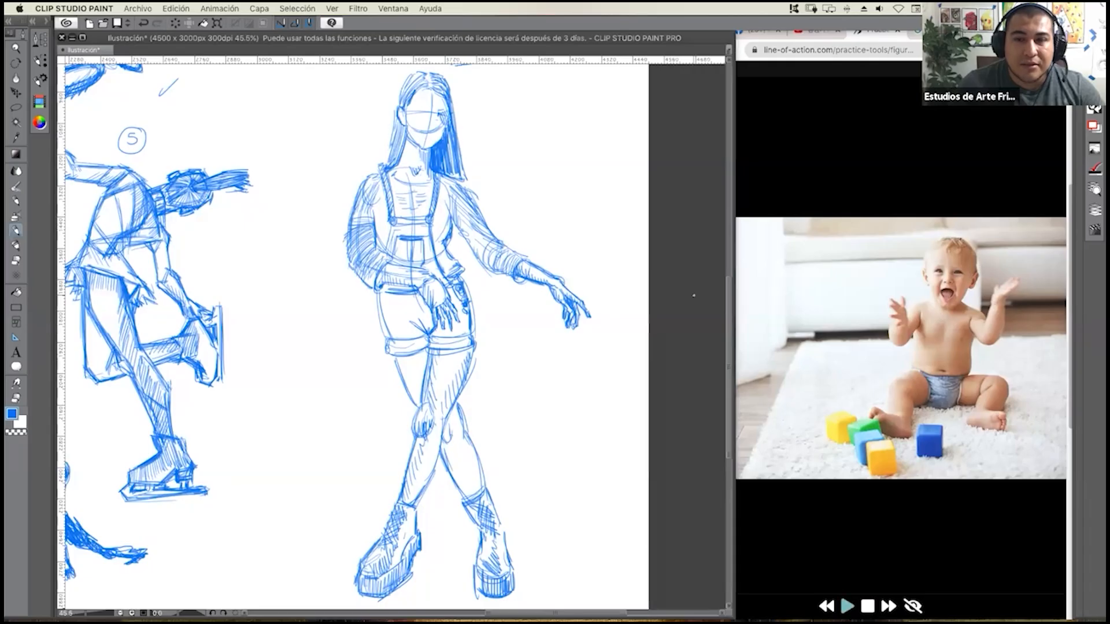
{"action": "left_click_drag", "start_coordinate": [733, 250], "coordinate": [745, 250]}
{"action": "left_click_drag", "start_coordinate": [971, 260], "coordinate": [1066, 261]}
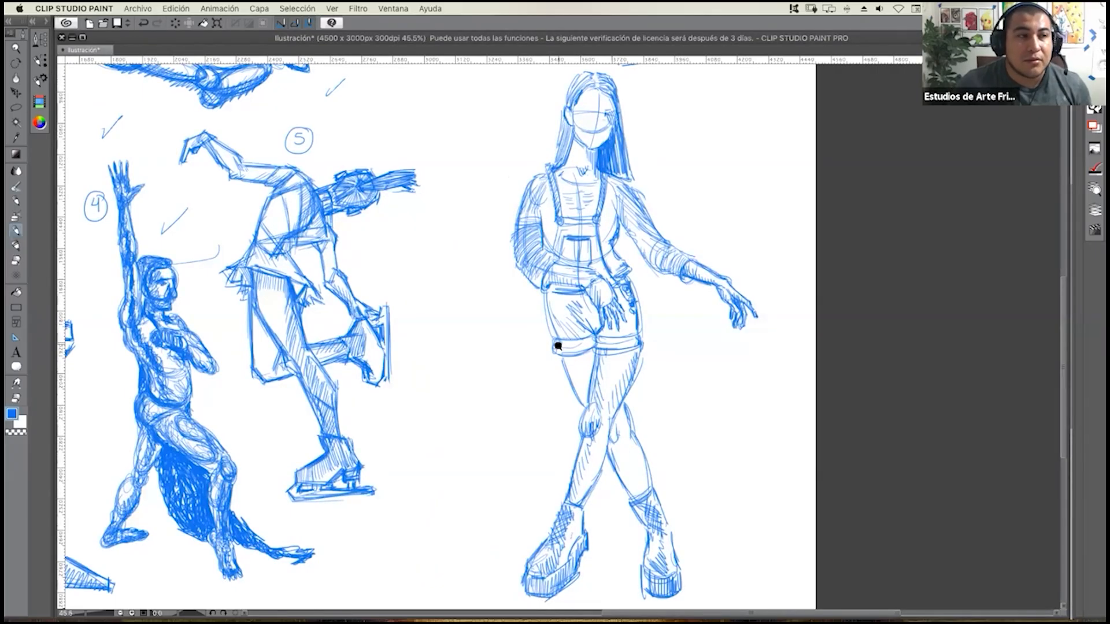
Review the whole sheet of numbered figure sketches together with the finished girl in overalls.
{"action": "scroll", "coordinate": [551, 351], "scroll_direction": "down", "scroll_amount": 2}
{"action": "scroll", "coordinate": [551, 352], "scroll_direction": "up", "scroll_amount": 2}
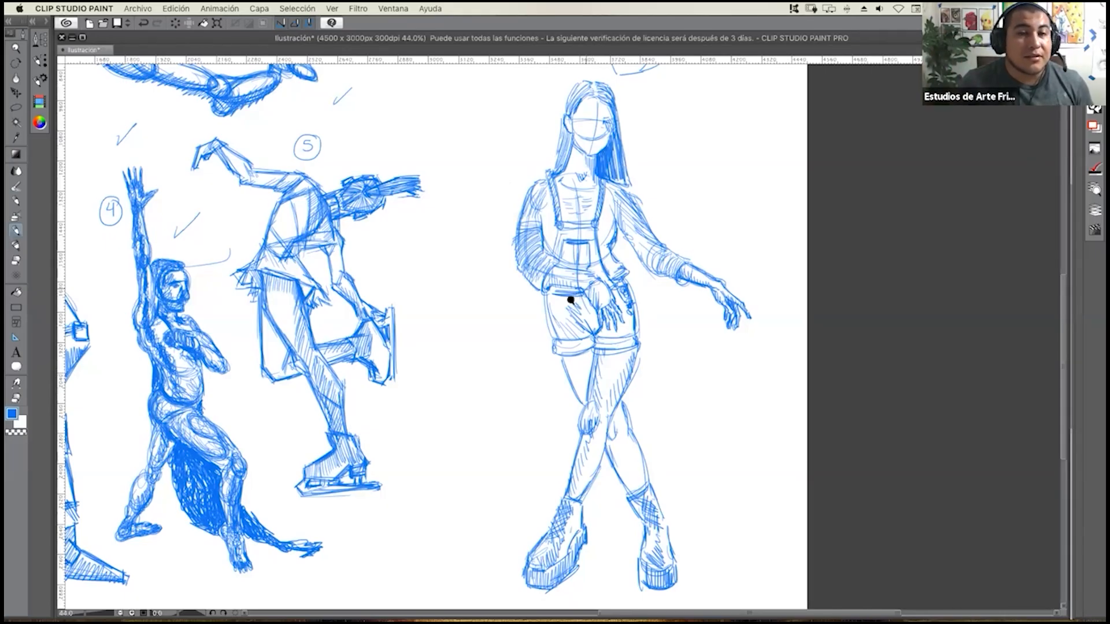
{"action": "scroll", "coordinate": [576, 301], "scroll_direction": "down", "scroll_amount": 3}
{"action": "scroll", "coordinate": [576, 301], "scroll_direction": "up", "scroll_amount": 1}
{"action": "left_click_drag", "start_coordinate": [547, 317], "coordinate": [684, 401]}
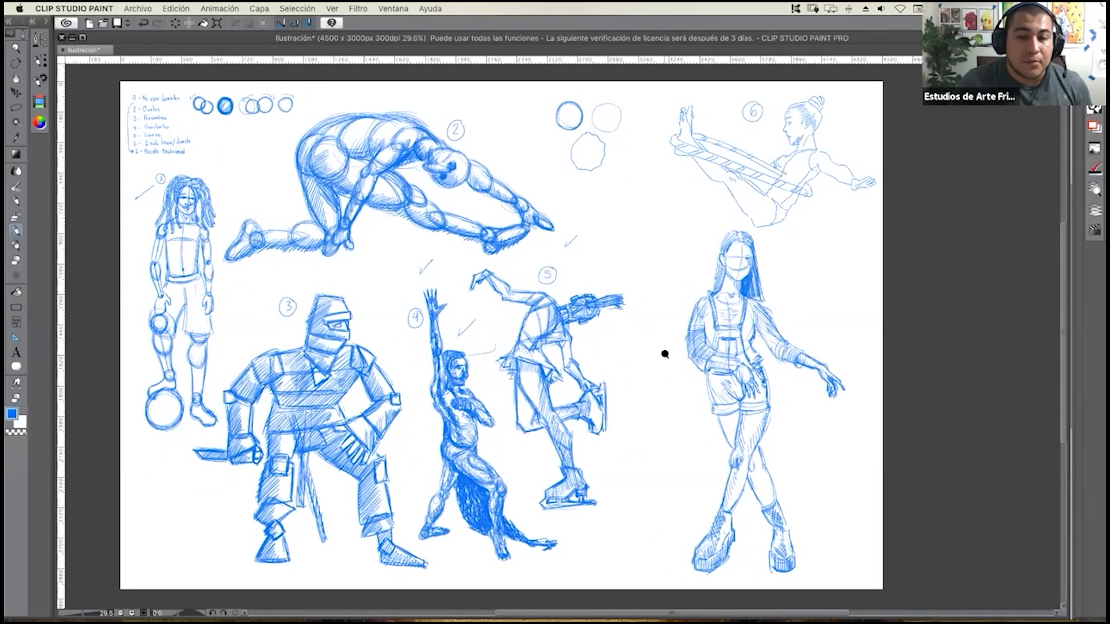
{"action": "scroll", "coordinate": [660, 359], "scroll_direction": "up", "scroll_amount": 1}
{"action": "left_click_drag", "start_coordinate": [661, 359], "coordinate": [696, 359]}
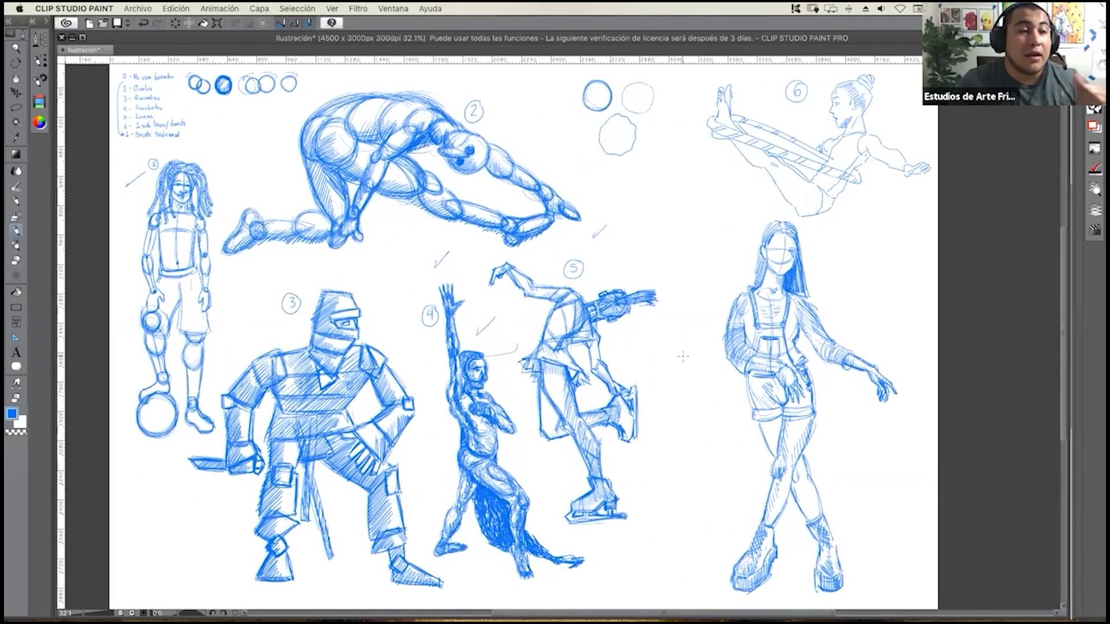